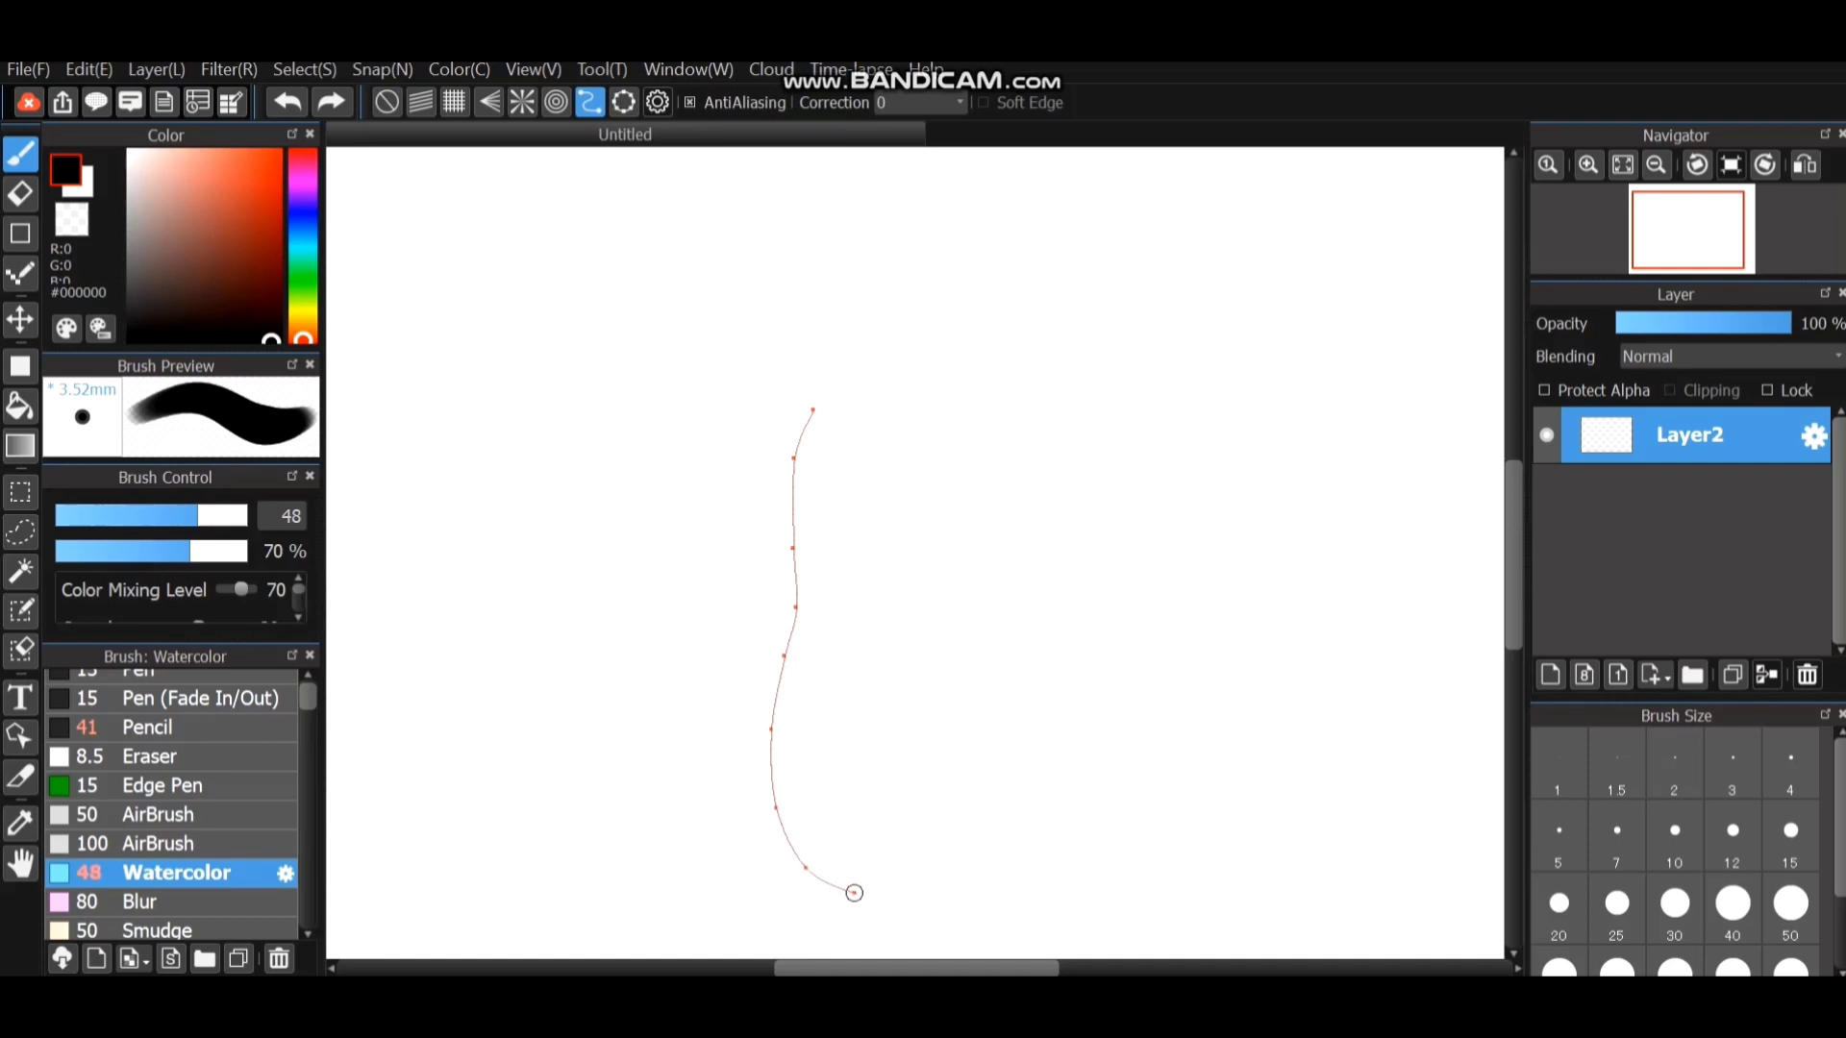
Complete the closed pear-shaped curve guide around the bottom, bulging side and narrower top, and finalize it for snapping.
click(871, 894)
click(940, 912)
click(1017, 912)
click(1149, 861)
click(1190, 789)
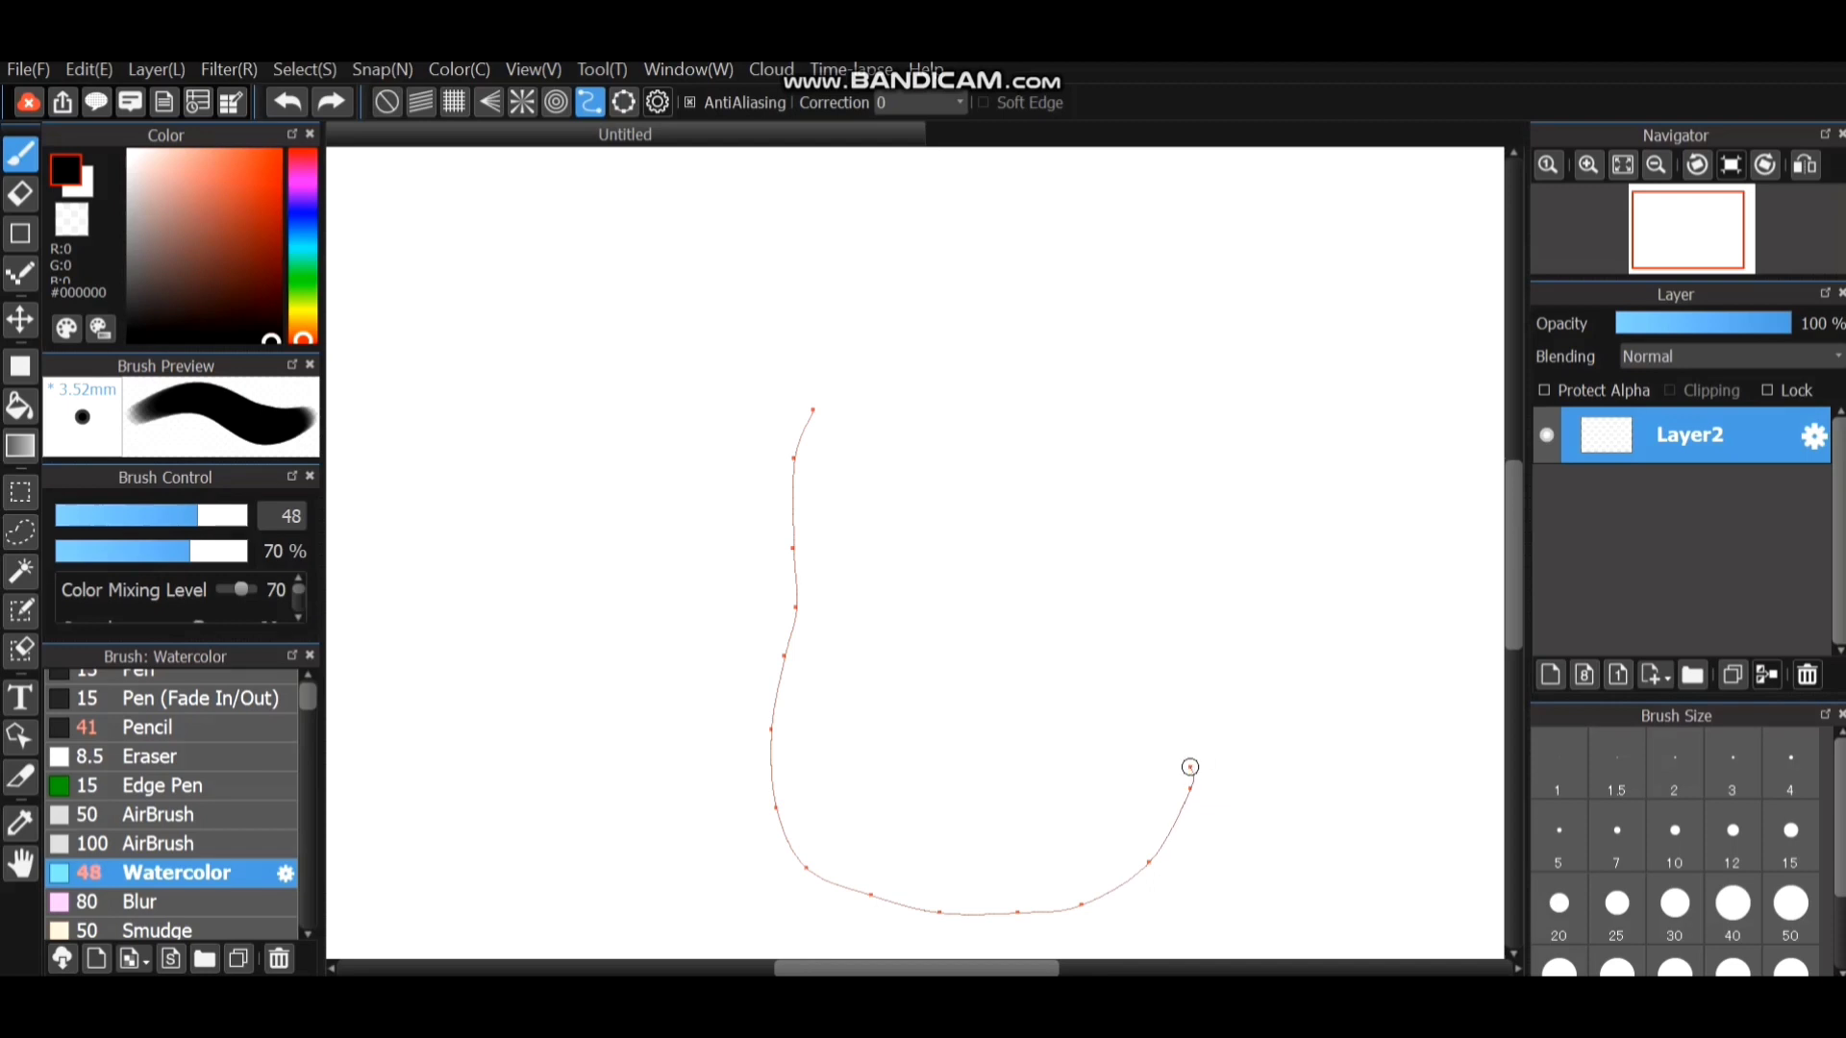
click(1194, 699)
click(1101, 551)
click(1054, 470)
click(995, 413)
click(909, 387)
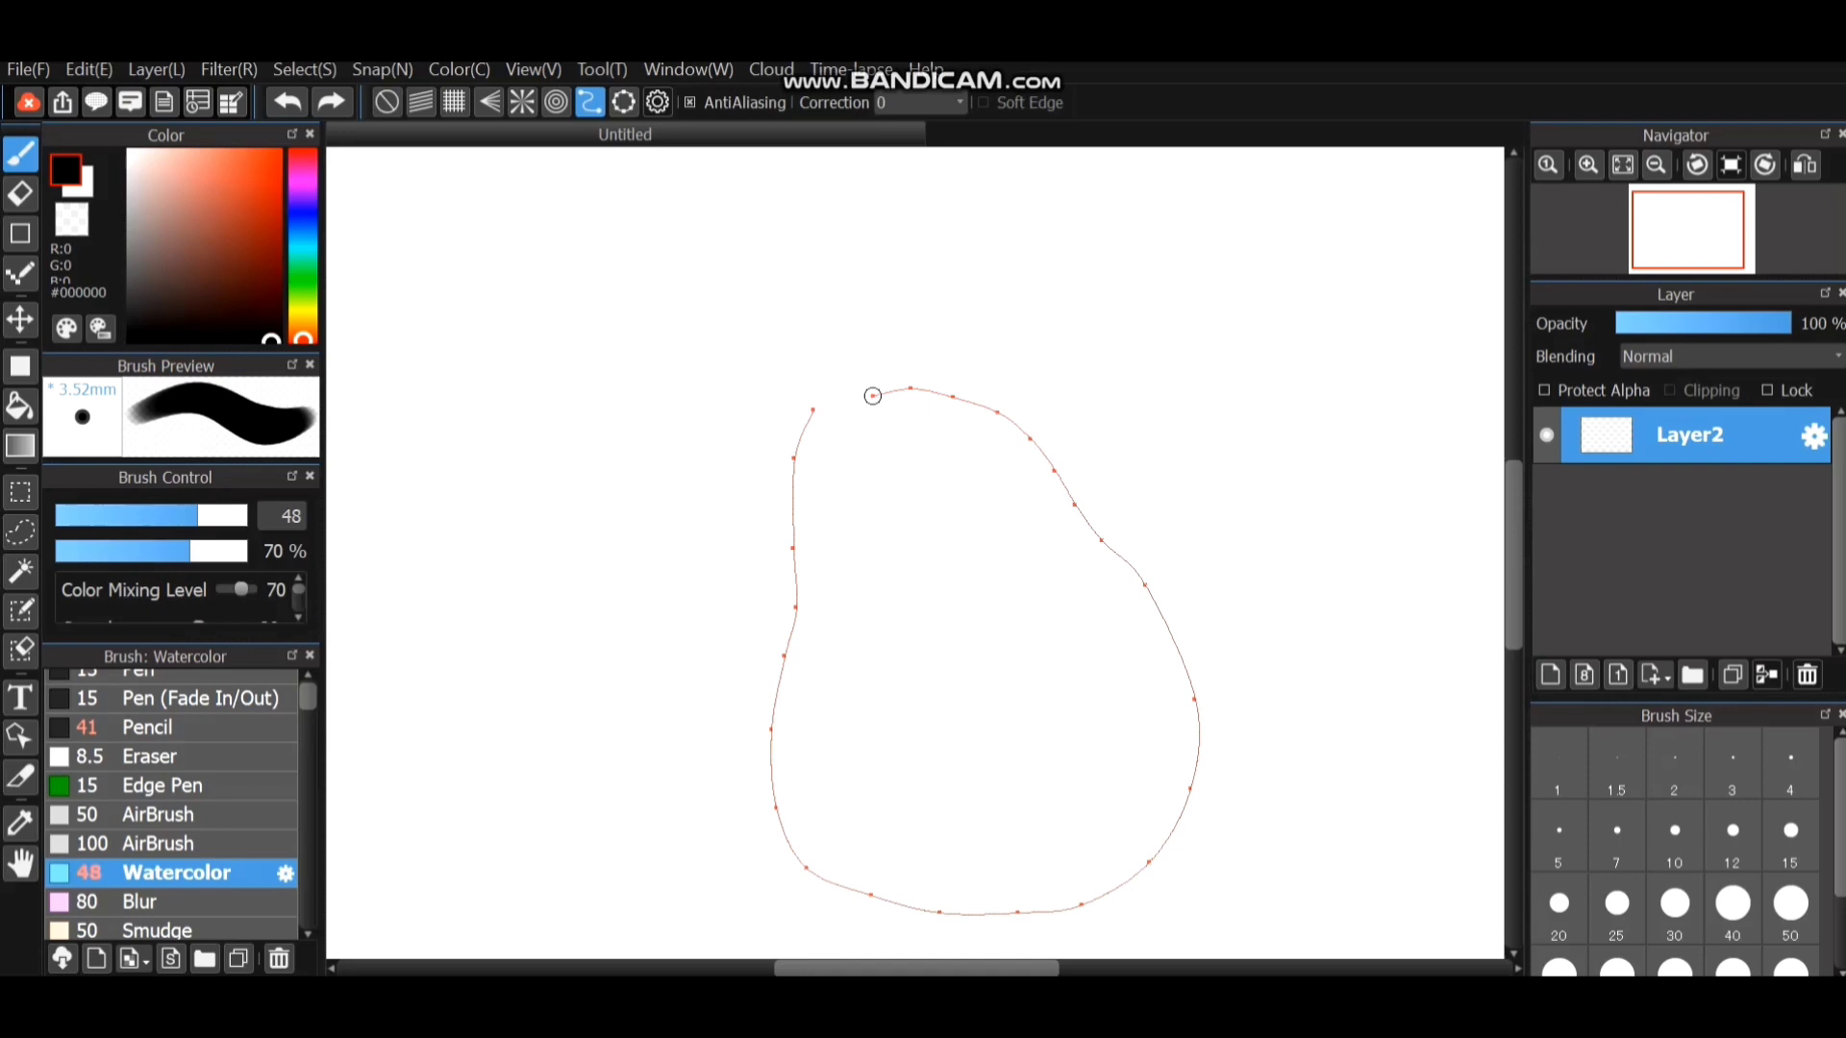
click(843, 405)
click(657, 102)
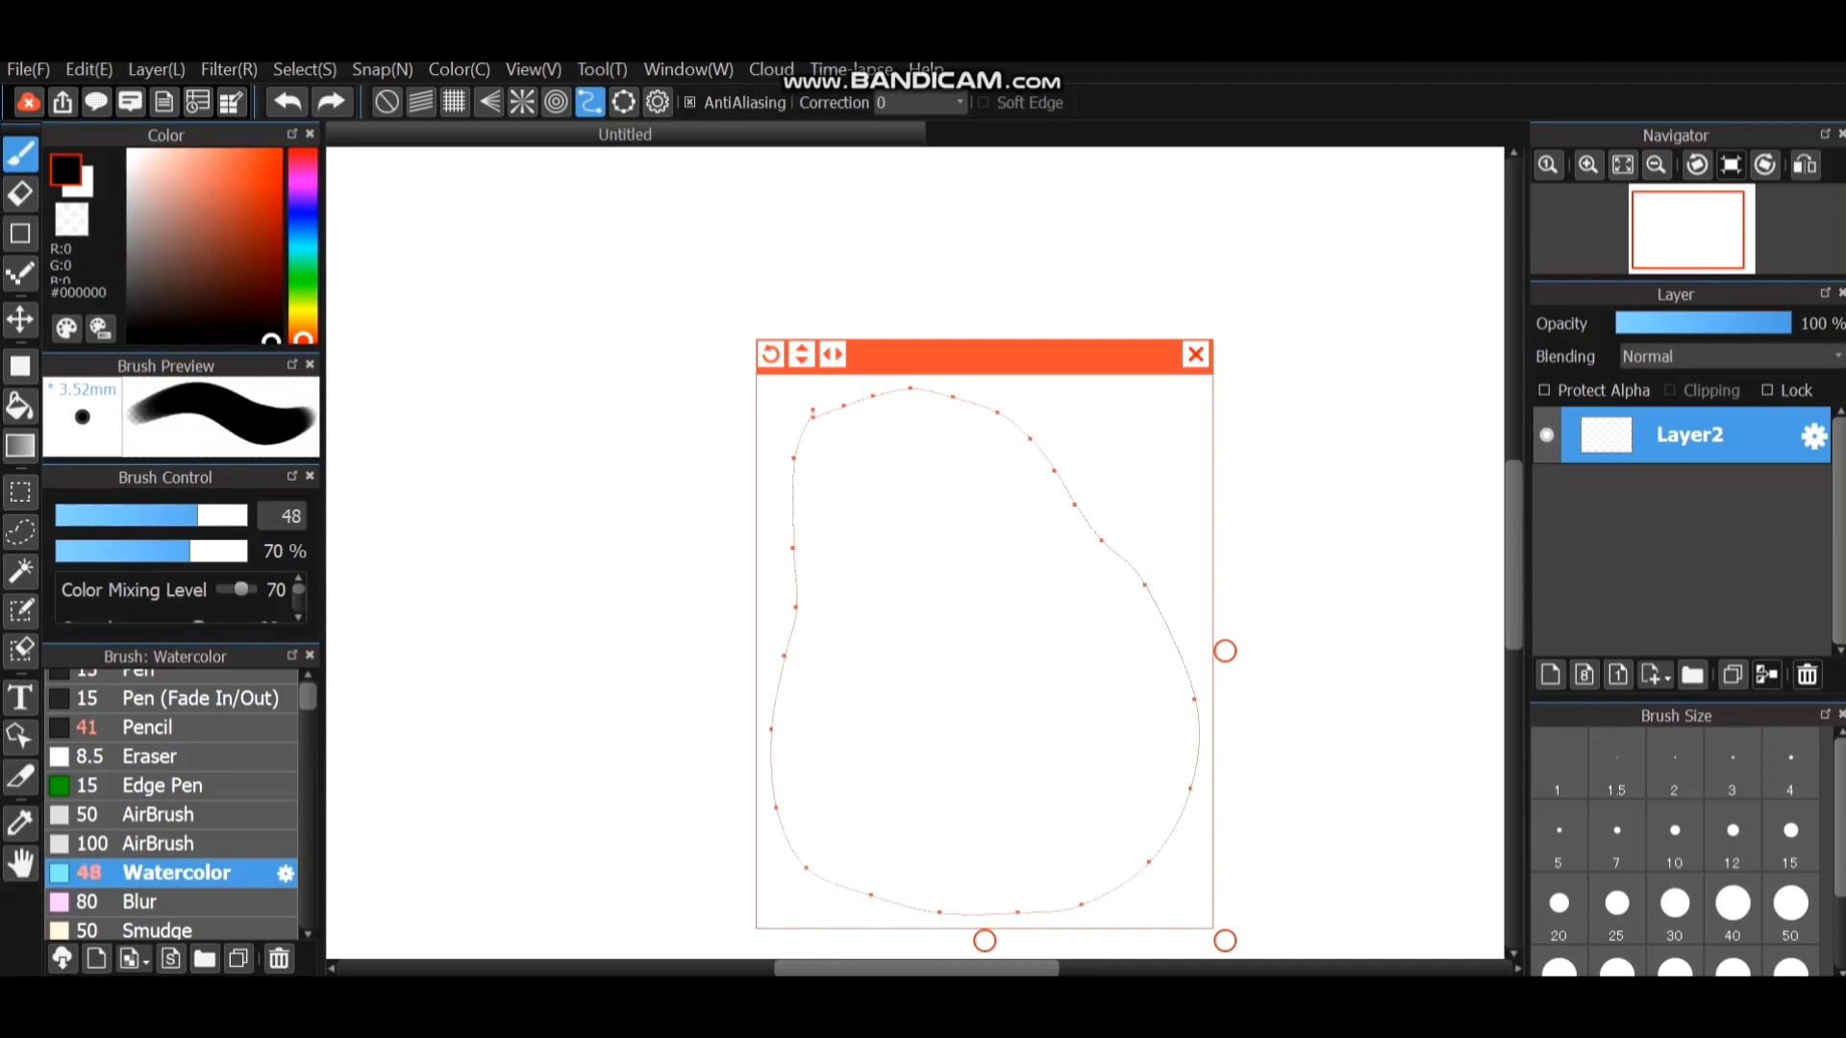
Paint the pear outline along the curve guide in green #538733 with the Watercolor brush, and dismiss the guide.
click(303, 292)
drag(255, 258, 277, 242)
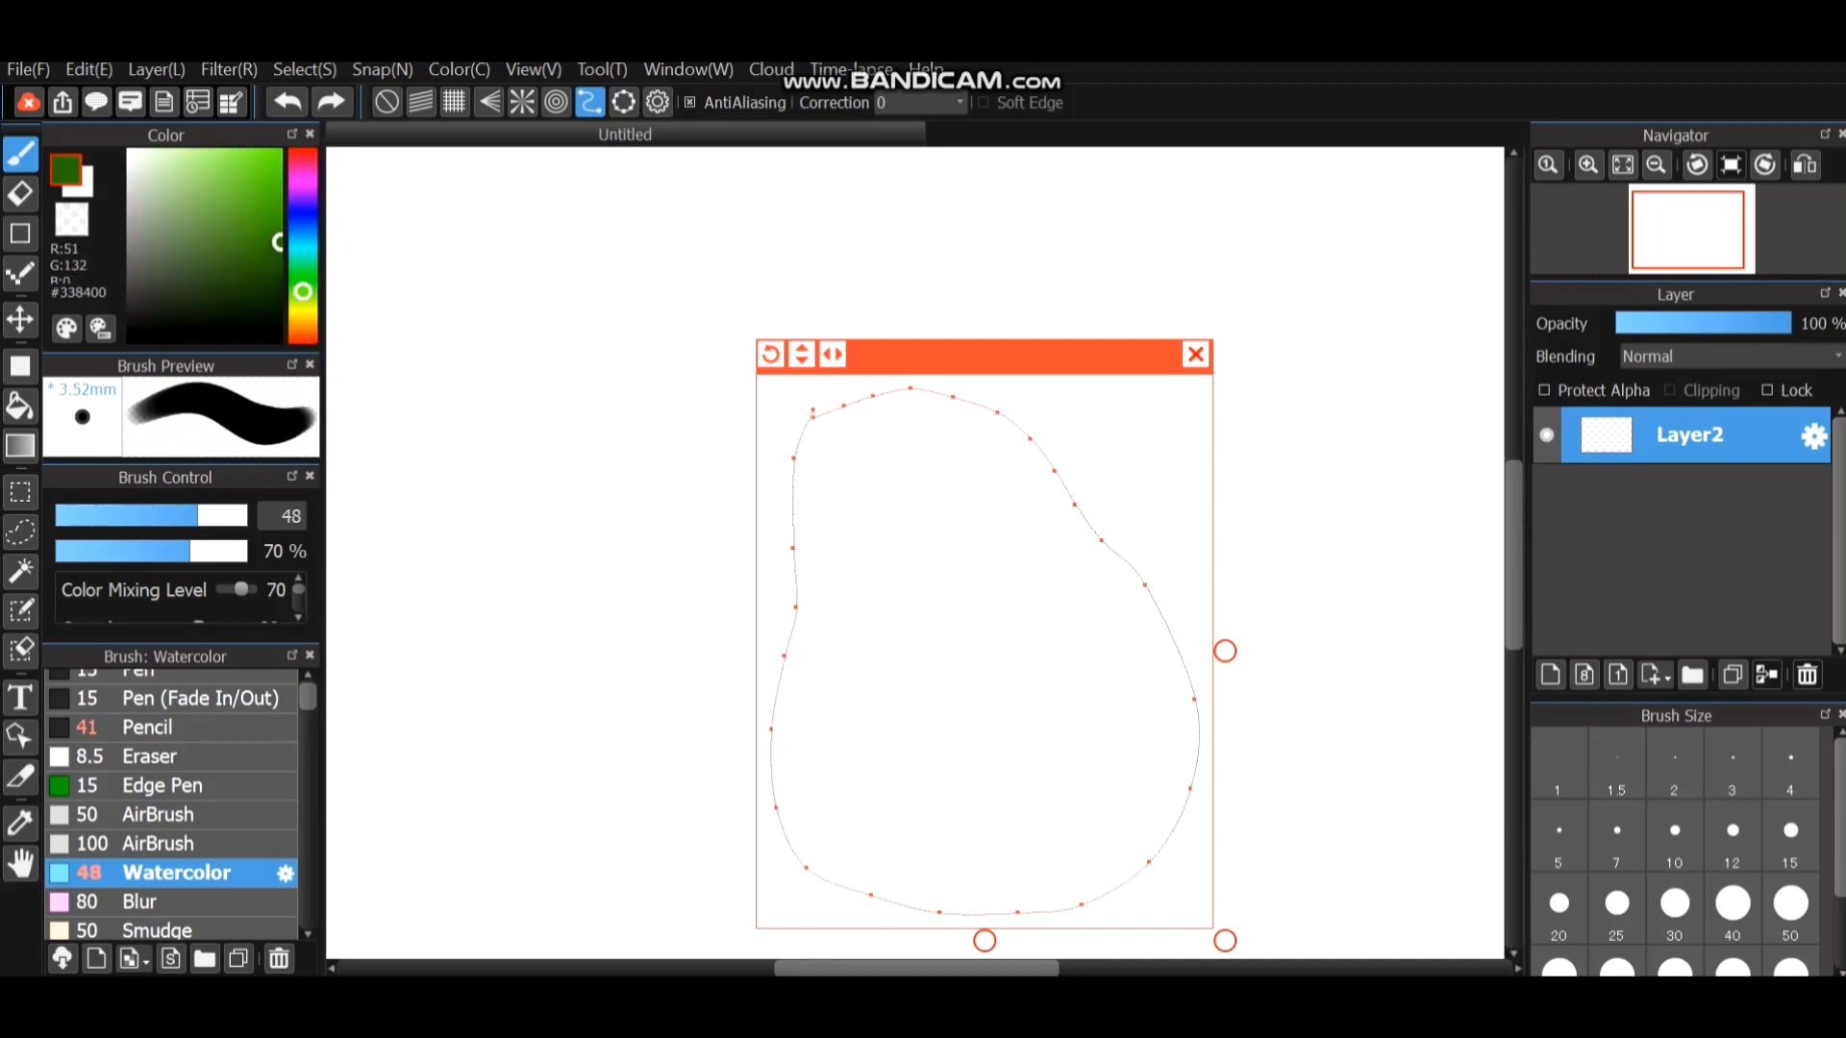
click(224, 239)
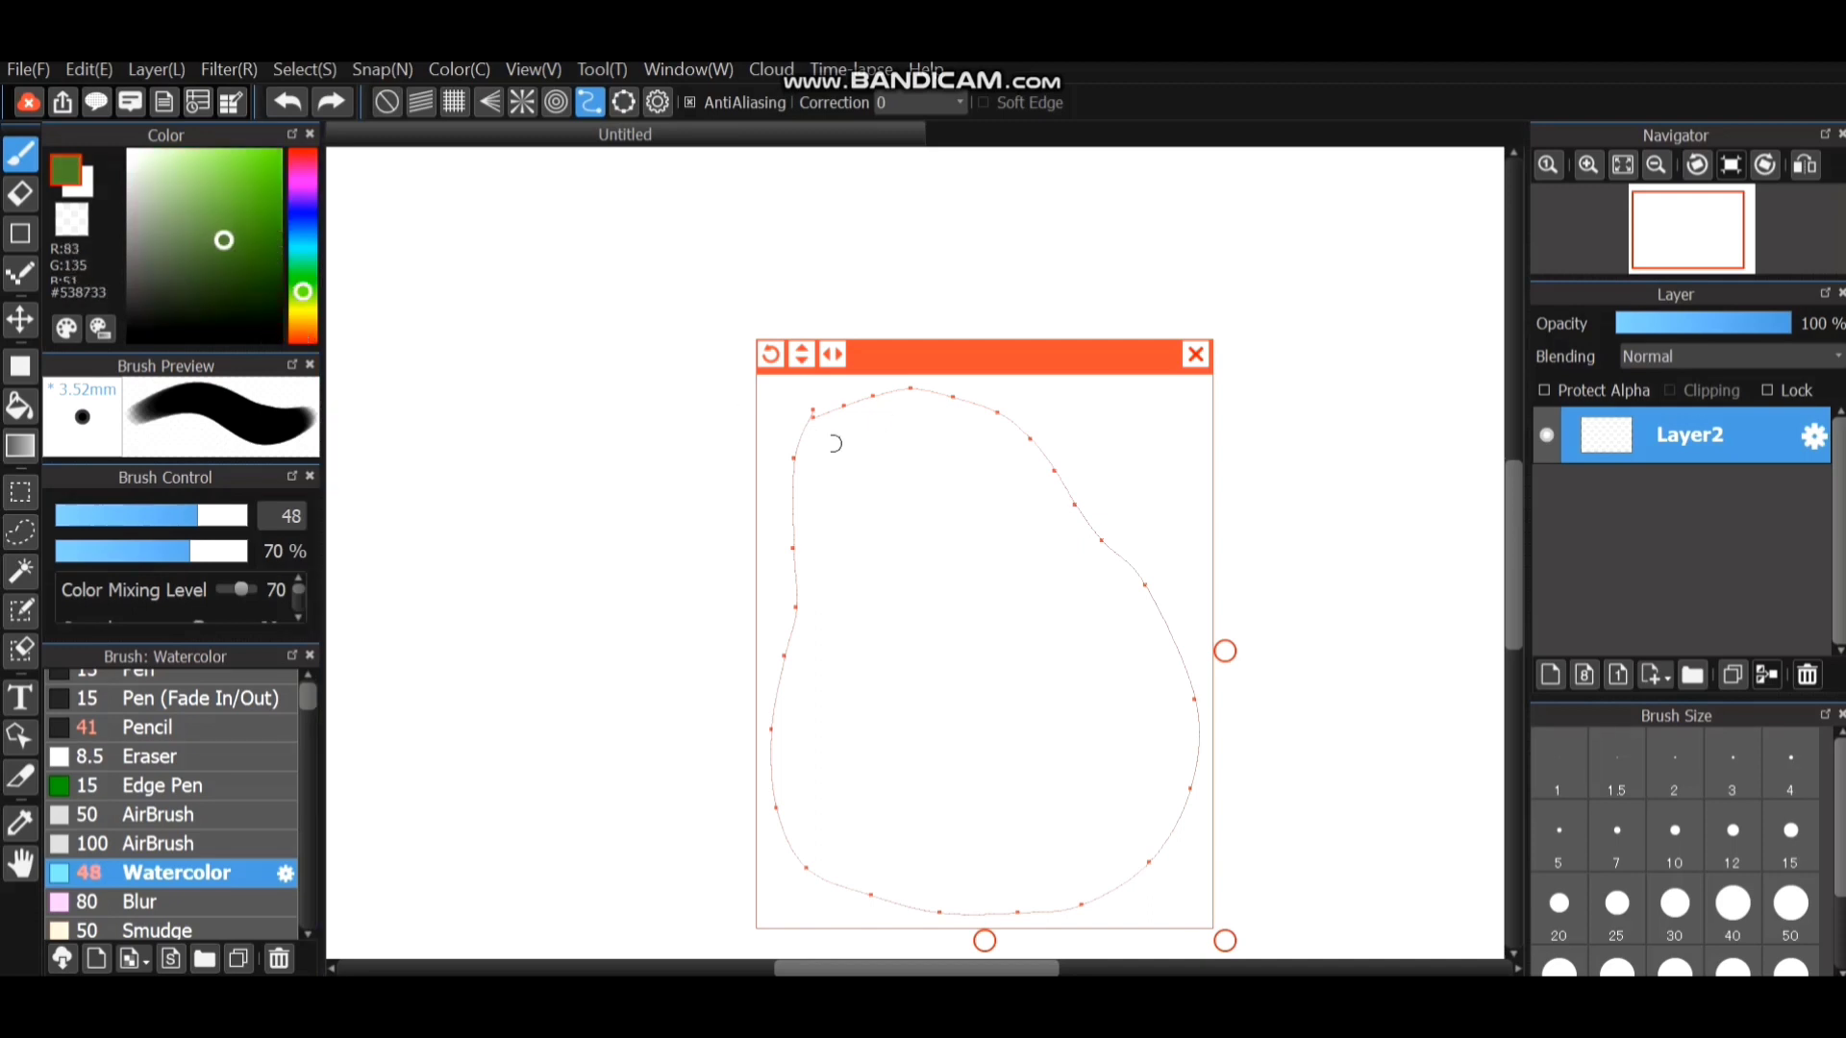
mouse_move(809, 426)
mouse_down()
mouse_move(798, 822)
mouse_move(815, 882)
mouse_move(927, 927)
mouse_move(1028, 936)
mouse_move(1134, 892)
mouse_move(1184, 789)
mouse_move(1193, 633)
mouse_move(1162, 549)
mouse_move(971, 431)
mouse_move(821, 457)
mouse_up()
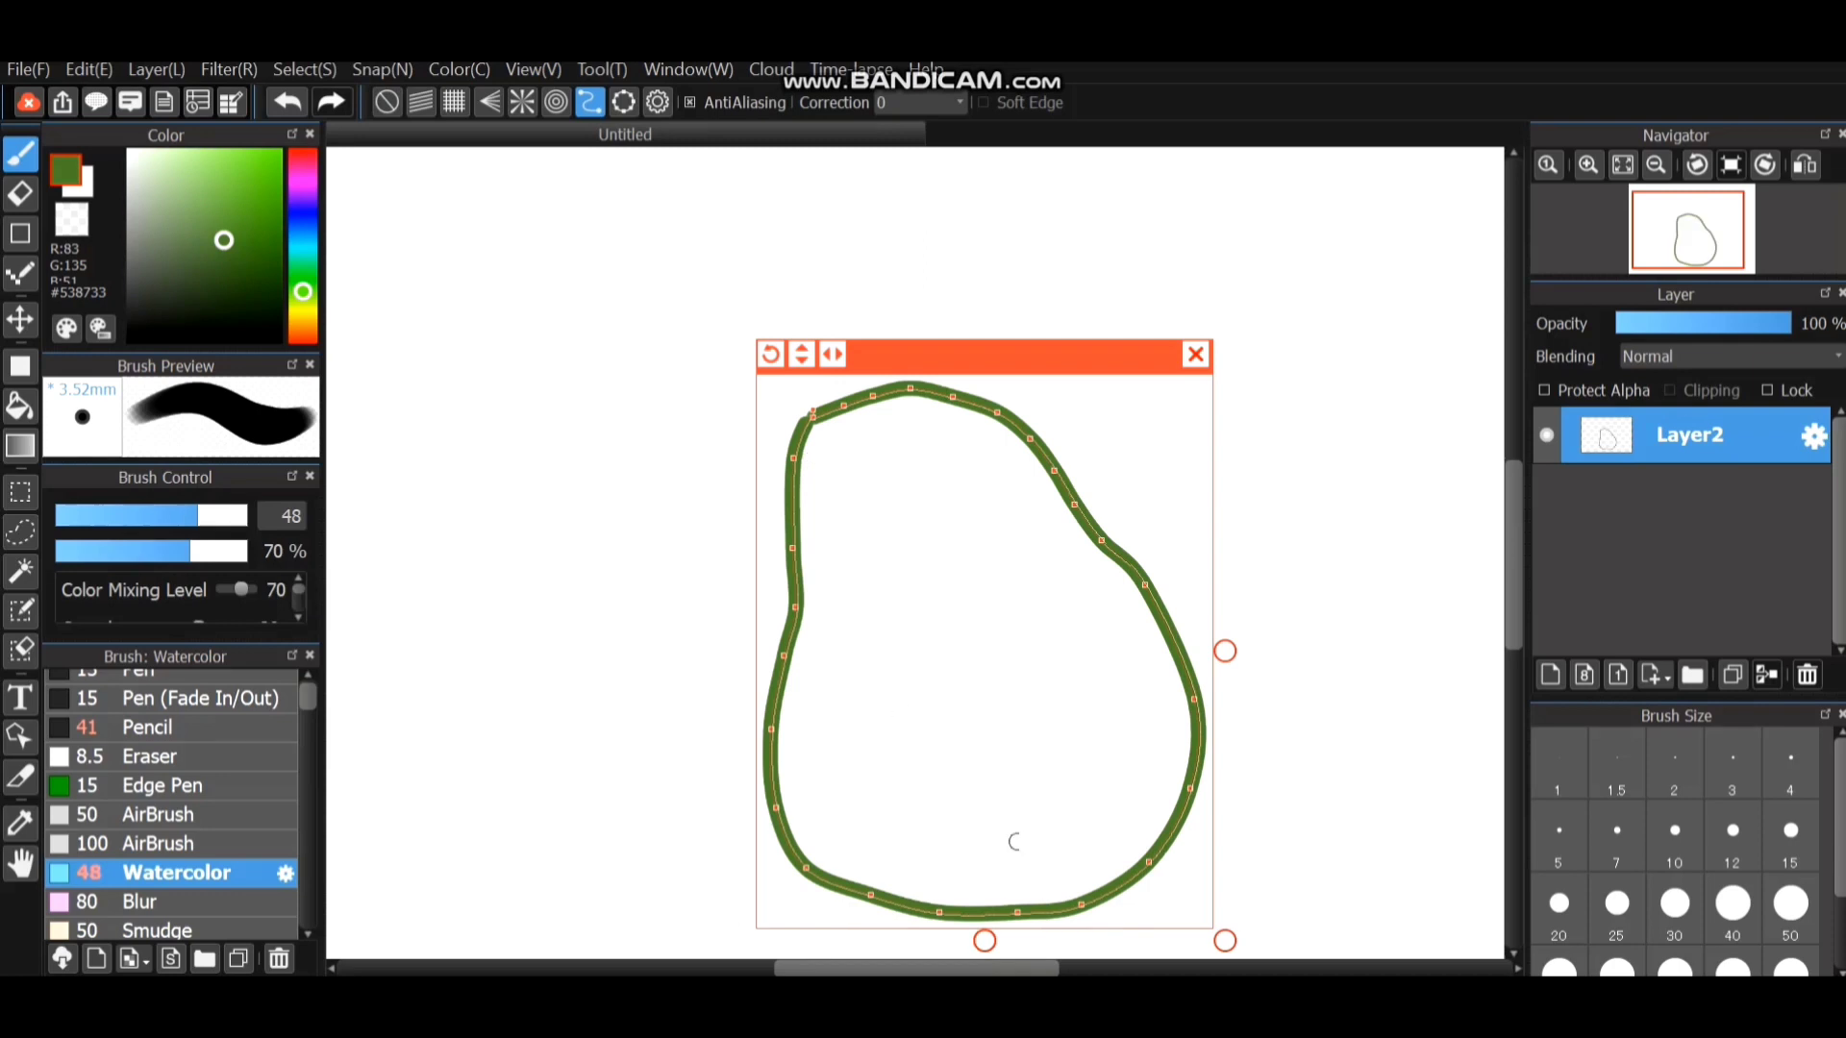
drag(1225, 940, 1217, 932)
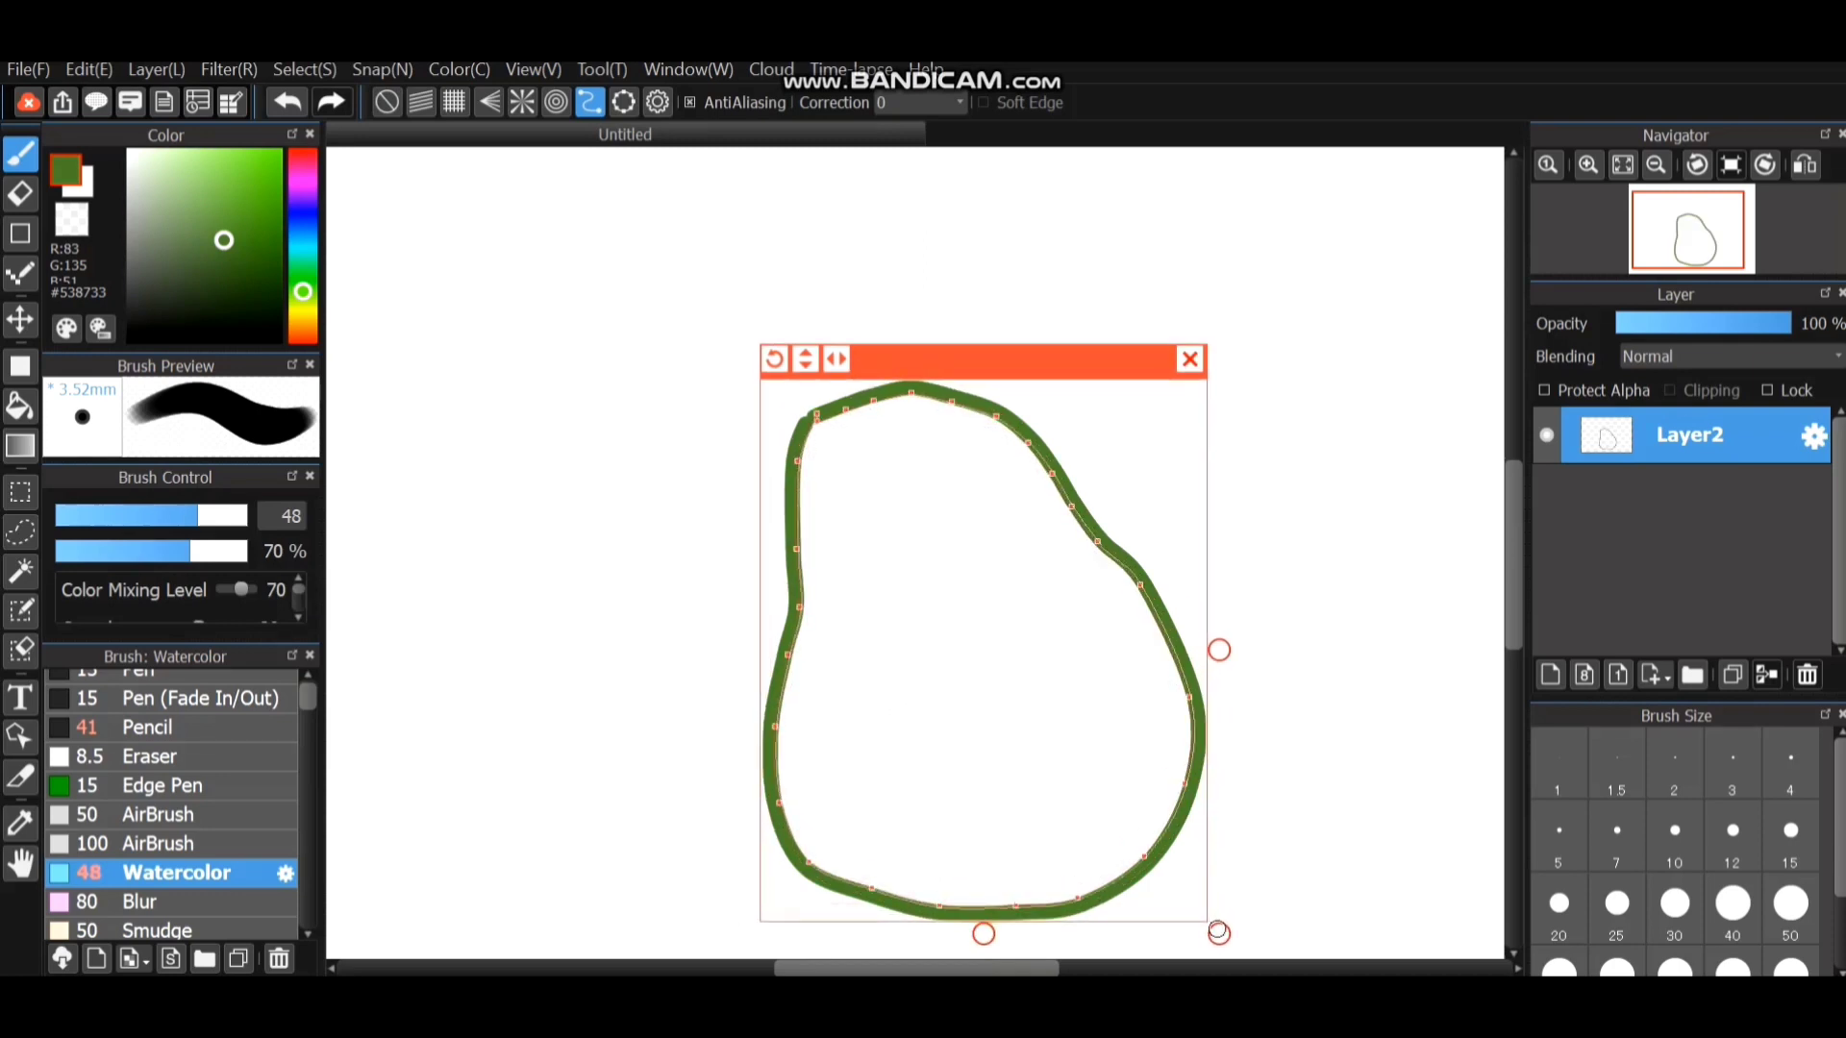
click(1196, 358)
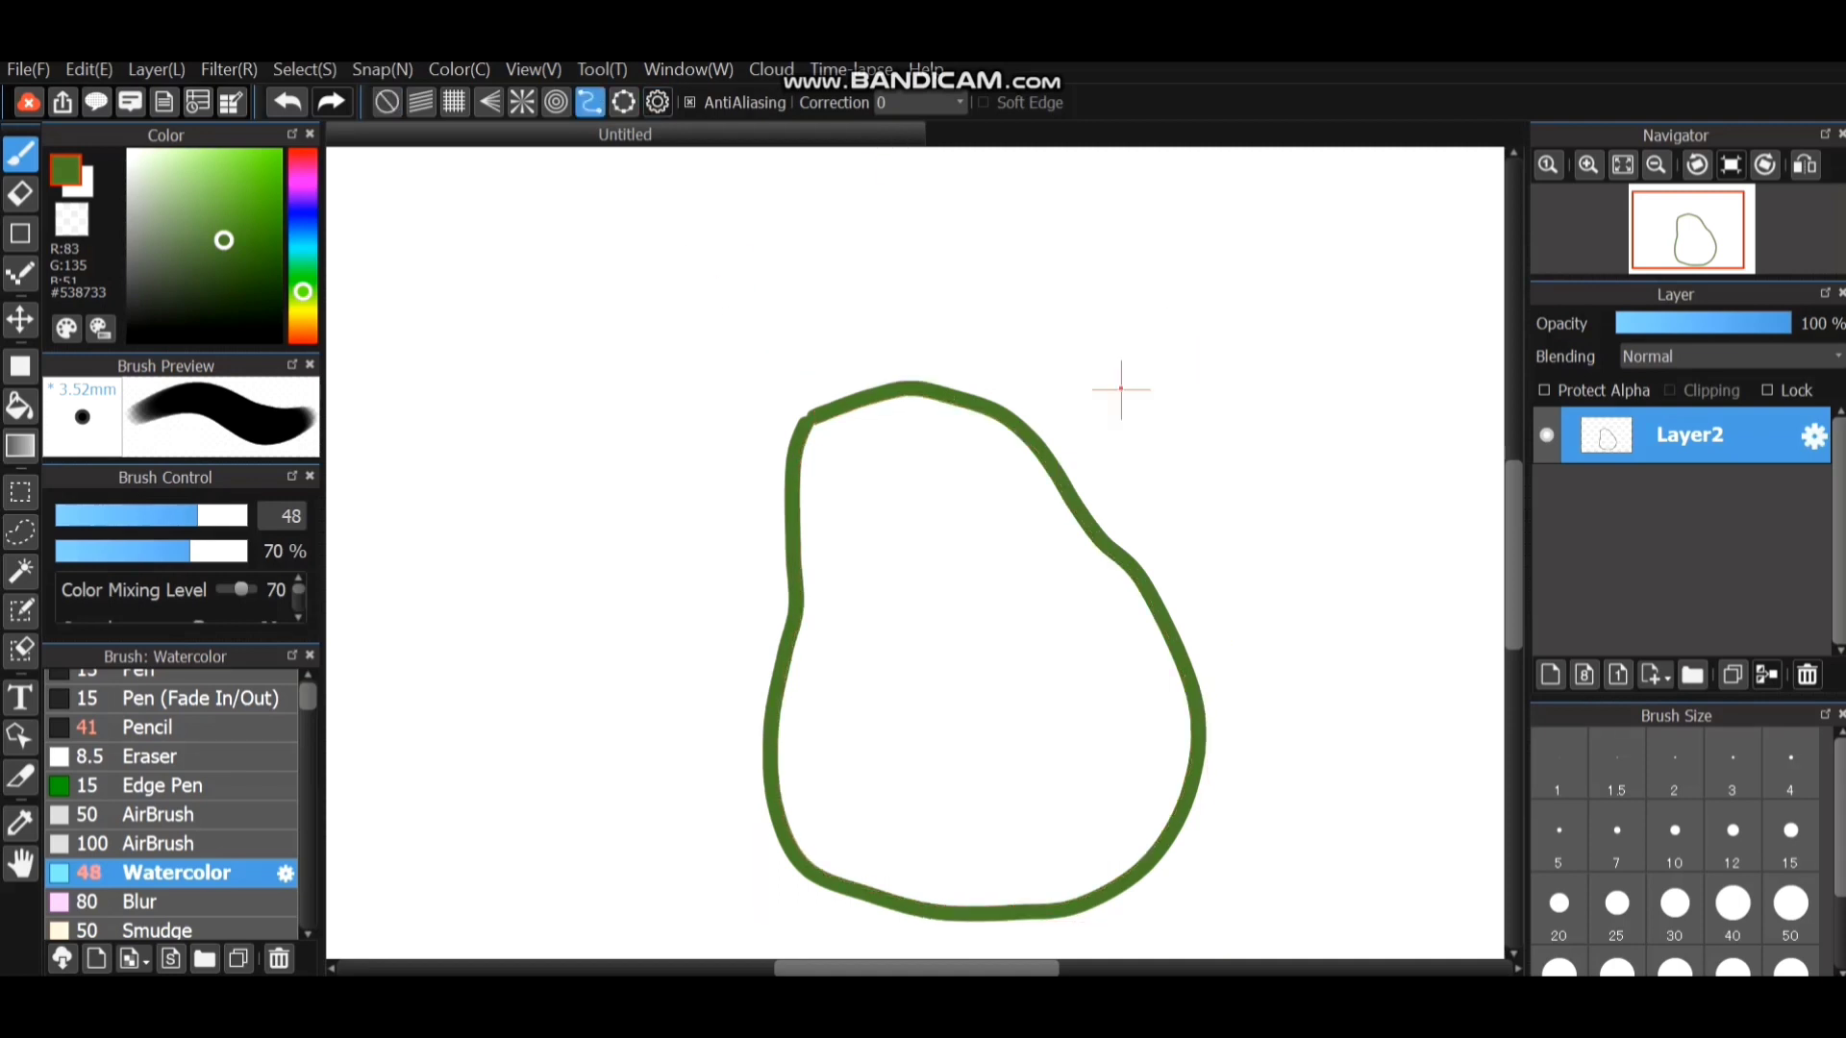
Add a new layer and place a narrow stem-shaped curve guide rising from the pear's upper corner.
click(1550, 674)
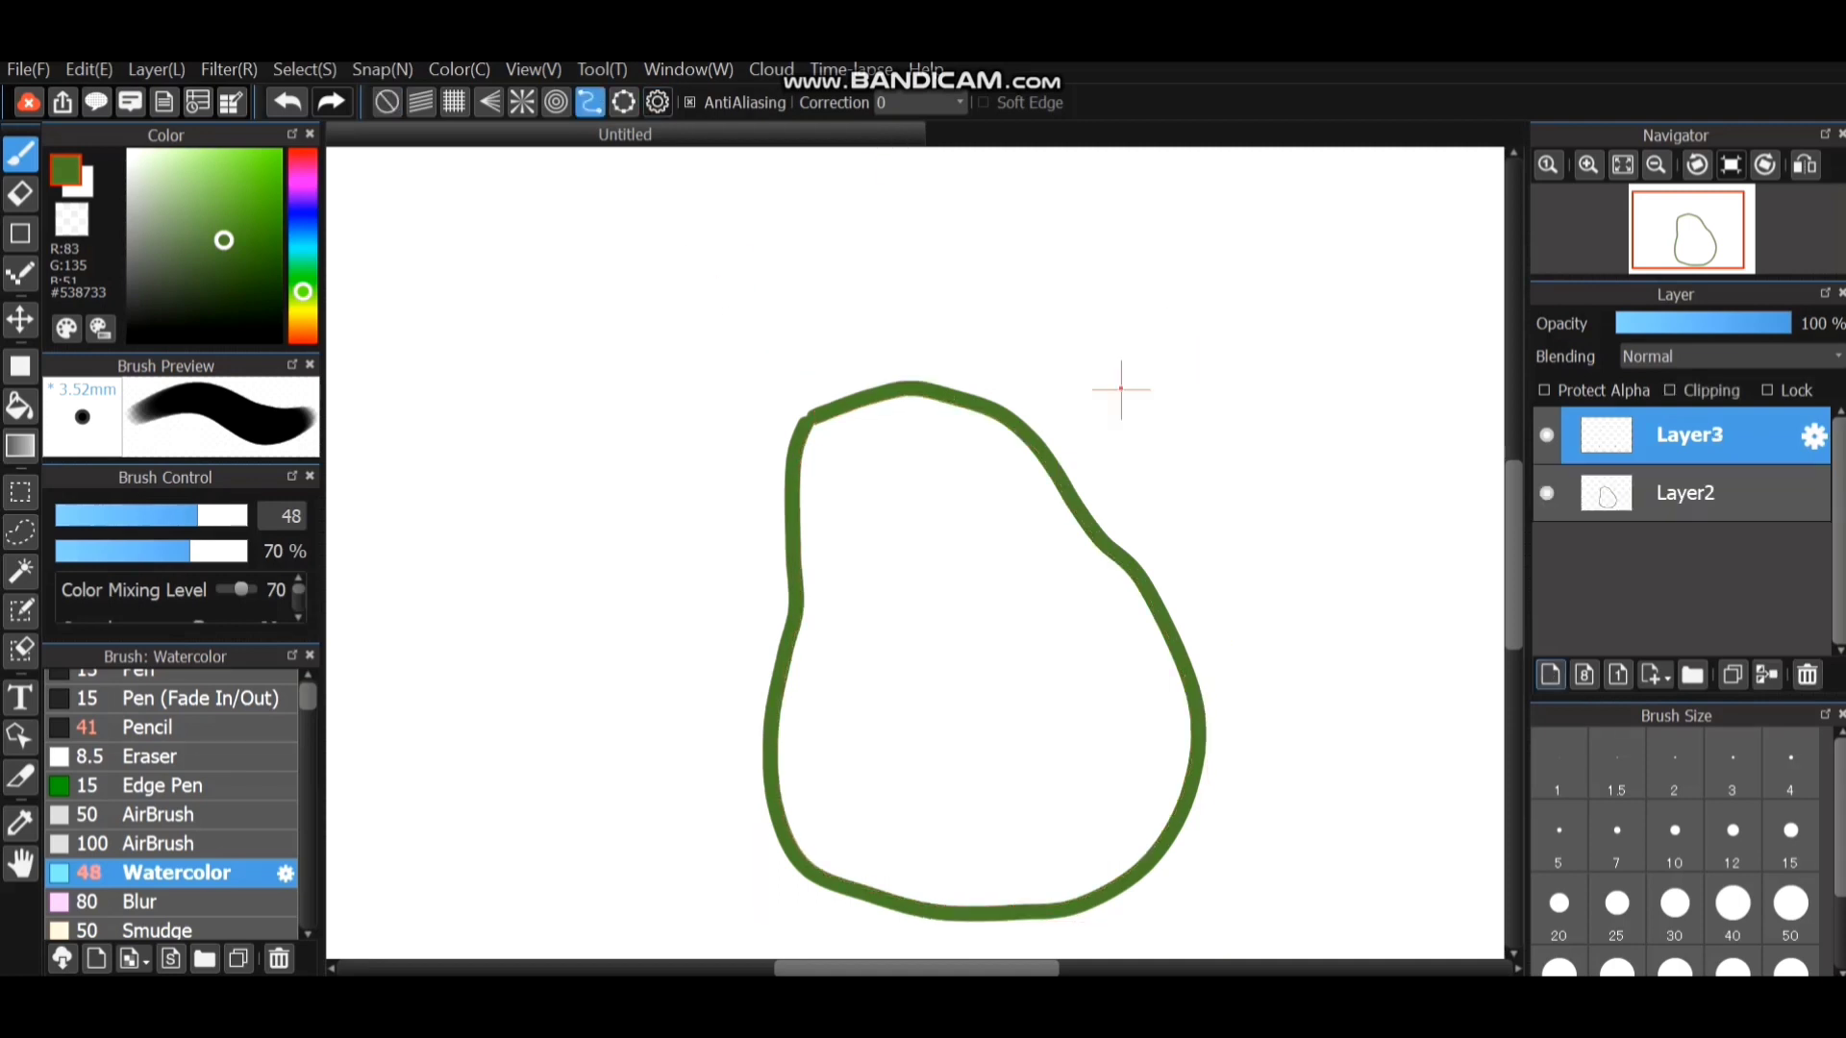
click(812, 417)
click(796, 321)
double_click(842, 412)
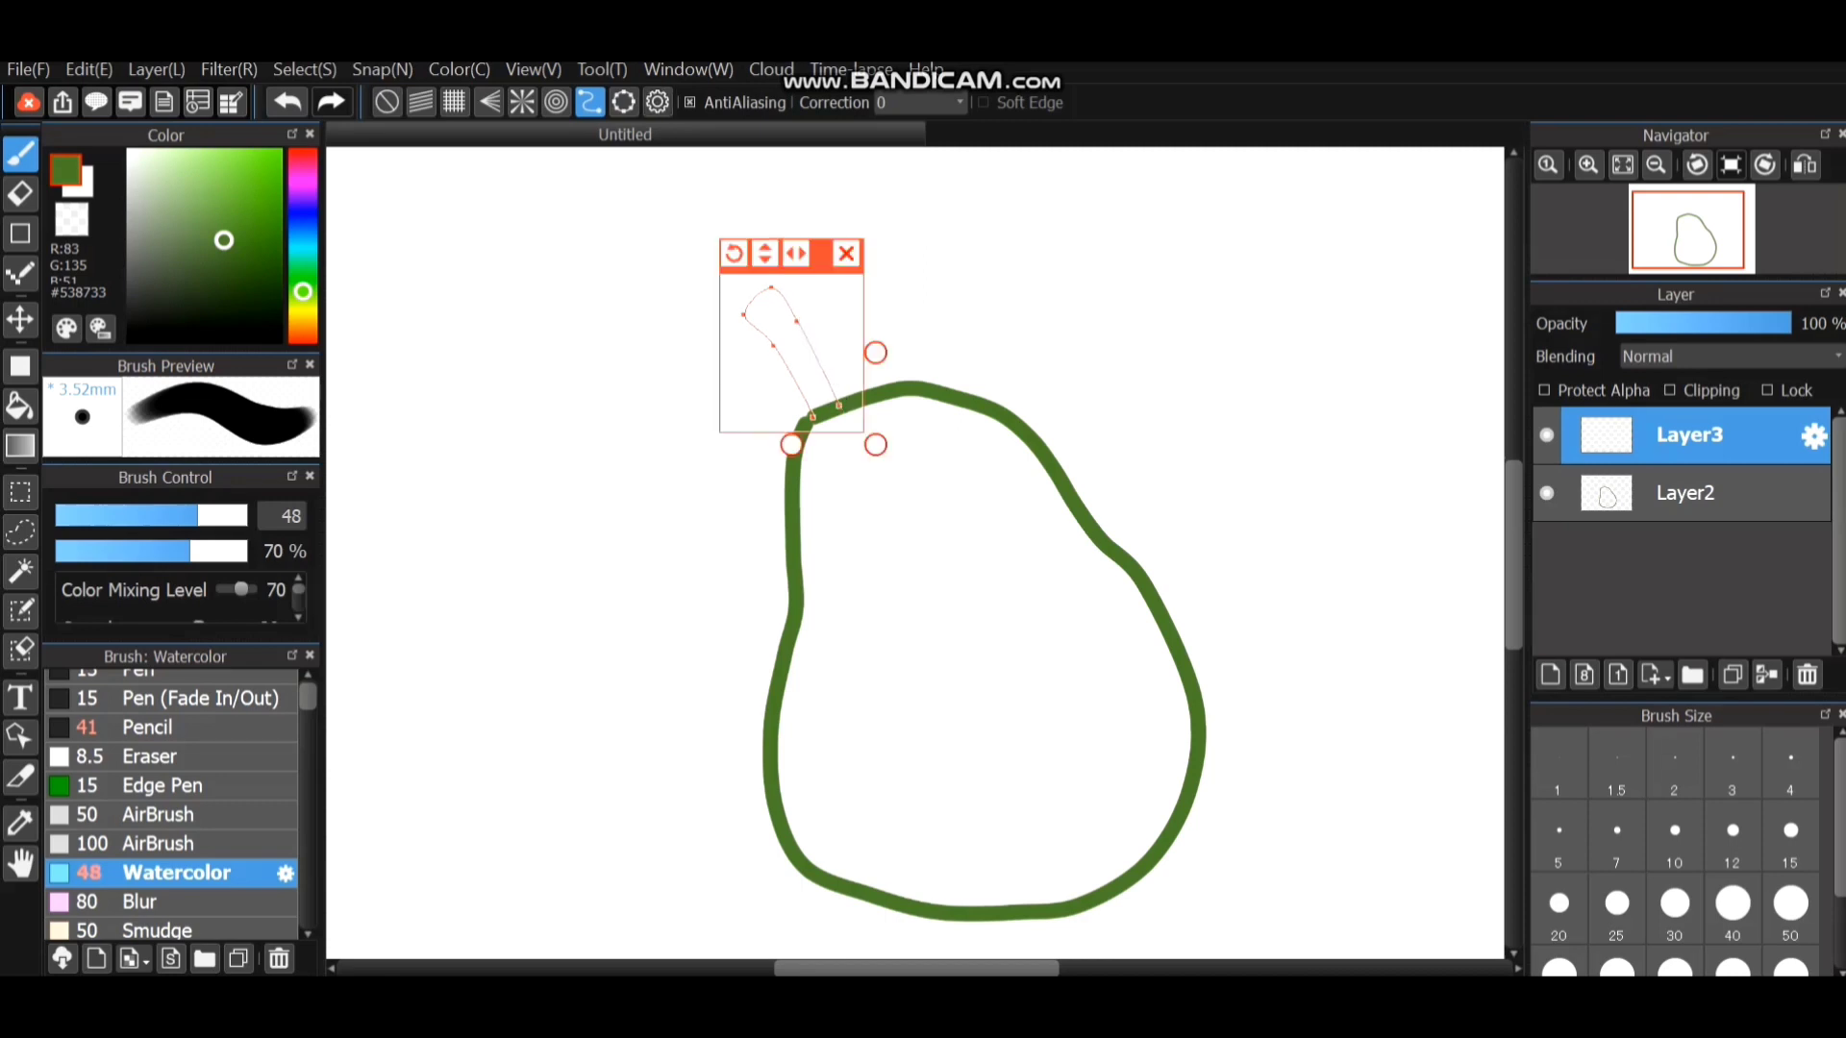
Choose brown #765700 and paint the stem outline along its curve guide.
mouse_move(195, 292)
mouse_down()
mouse_move(173, 282)
mouse_move(278, 252)
mouse_up()
click(303, 312)
click(252, 278)
click(302, 319)
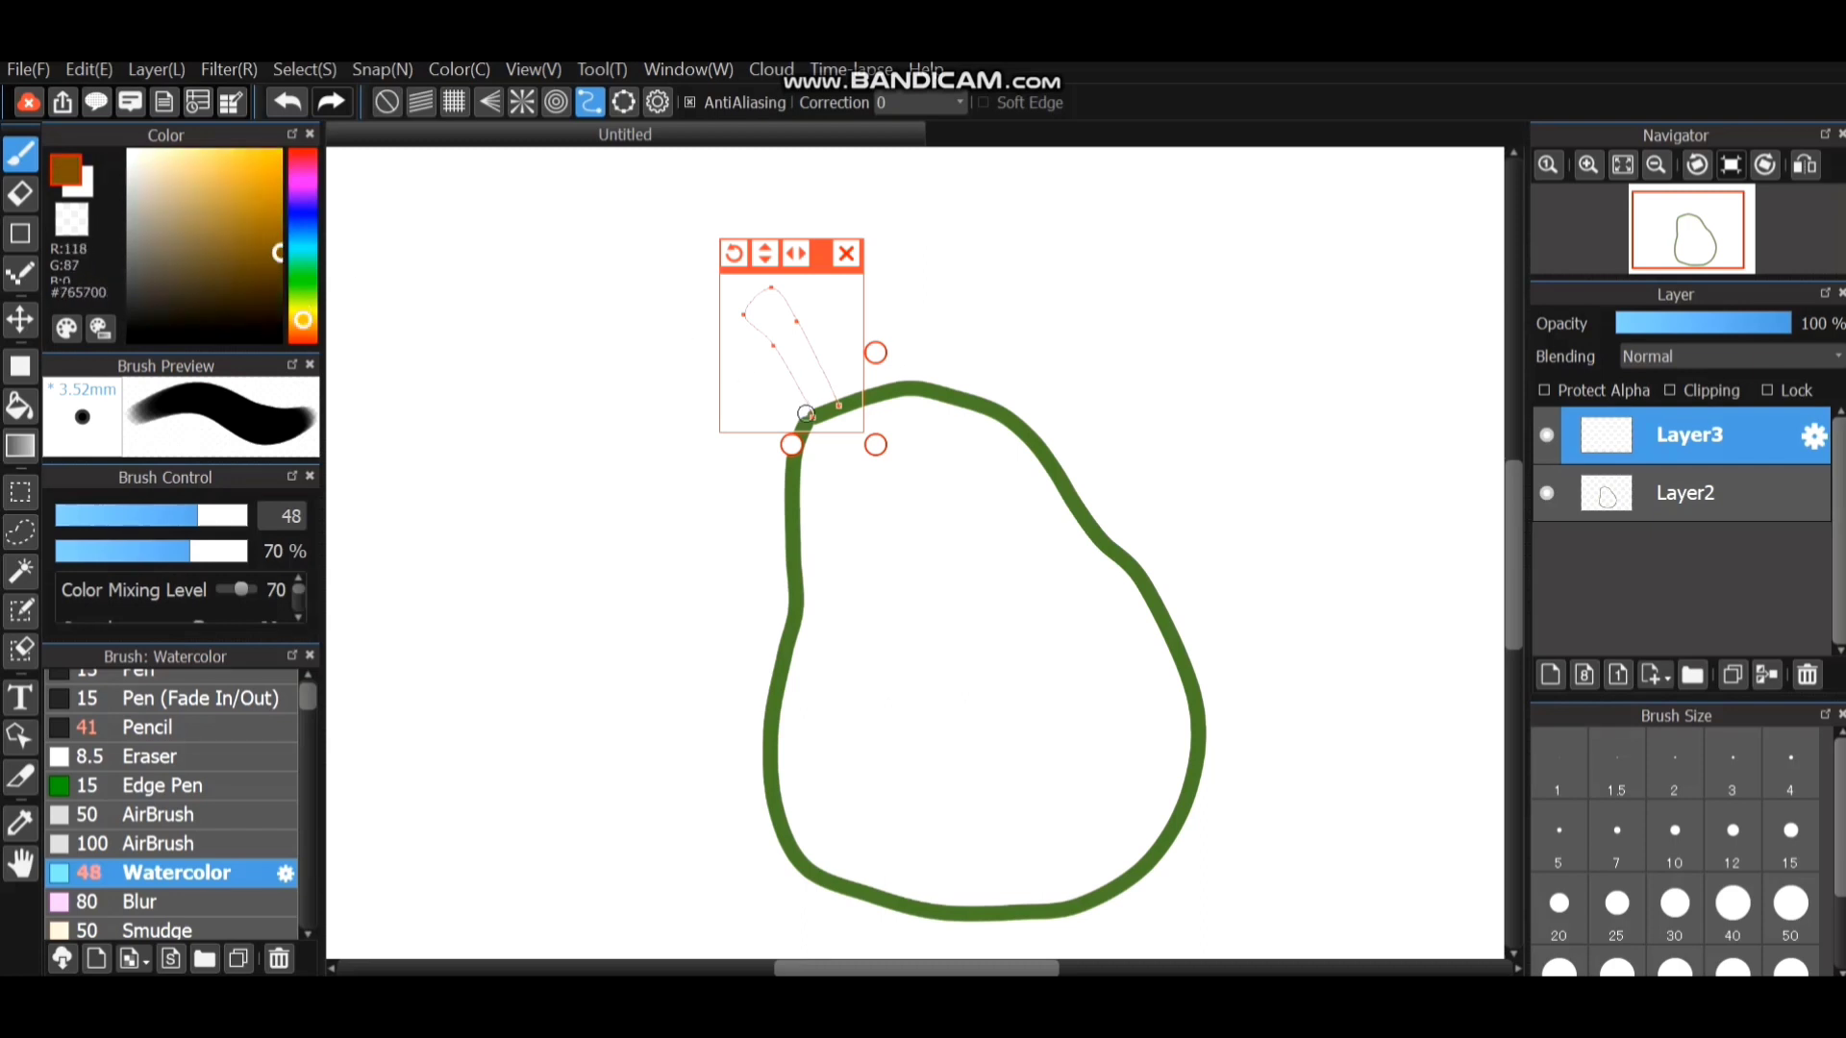
mouse_move(811, 405)
mouse_down()
mouse_move(771, 296)
mouse_move(827, 396)
mouse_up()
scroll(823, 396, up, 5)
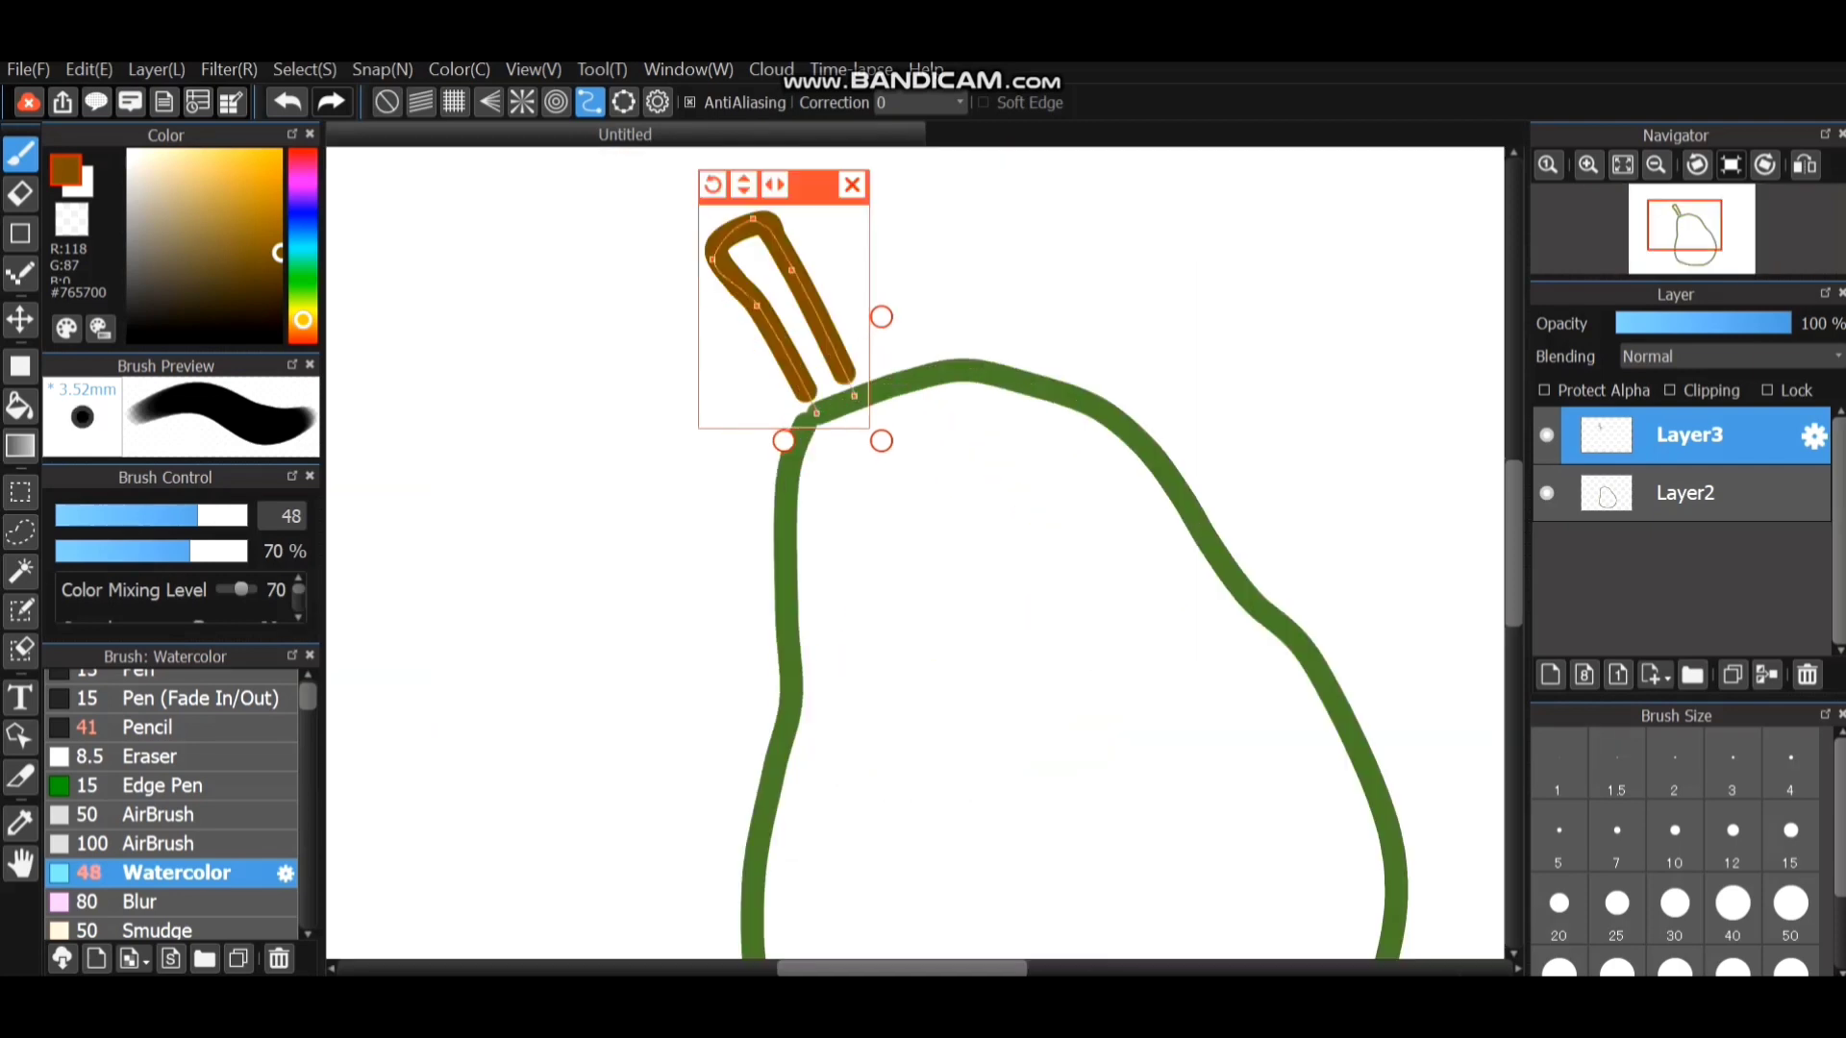
Extend both ends of the brown stem outline down toward the pear's top edge and dismiss the curve guide.
drag(795, 278, 810, 321)
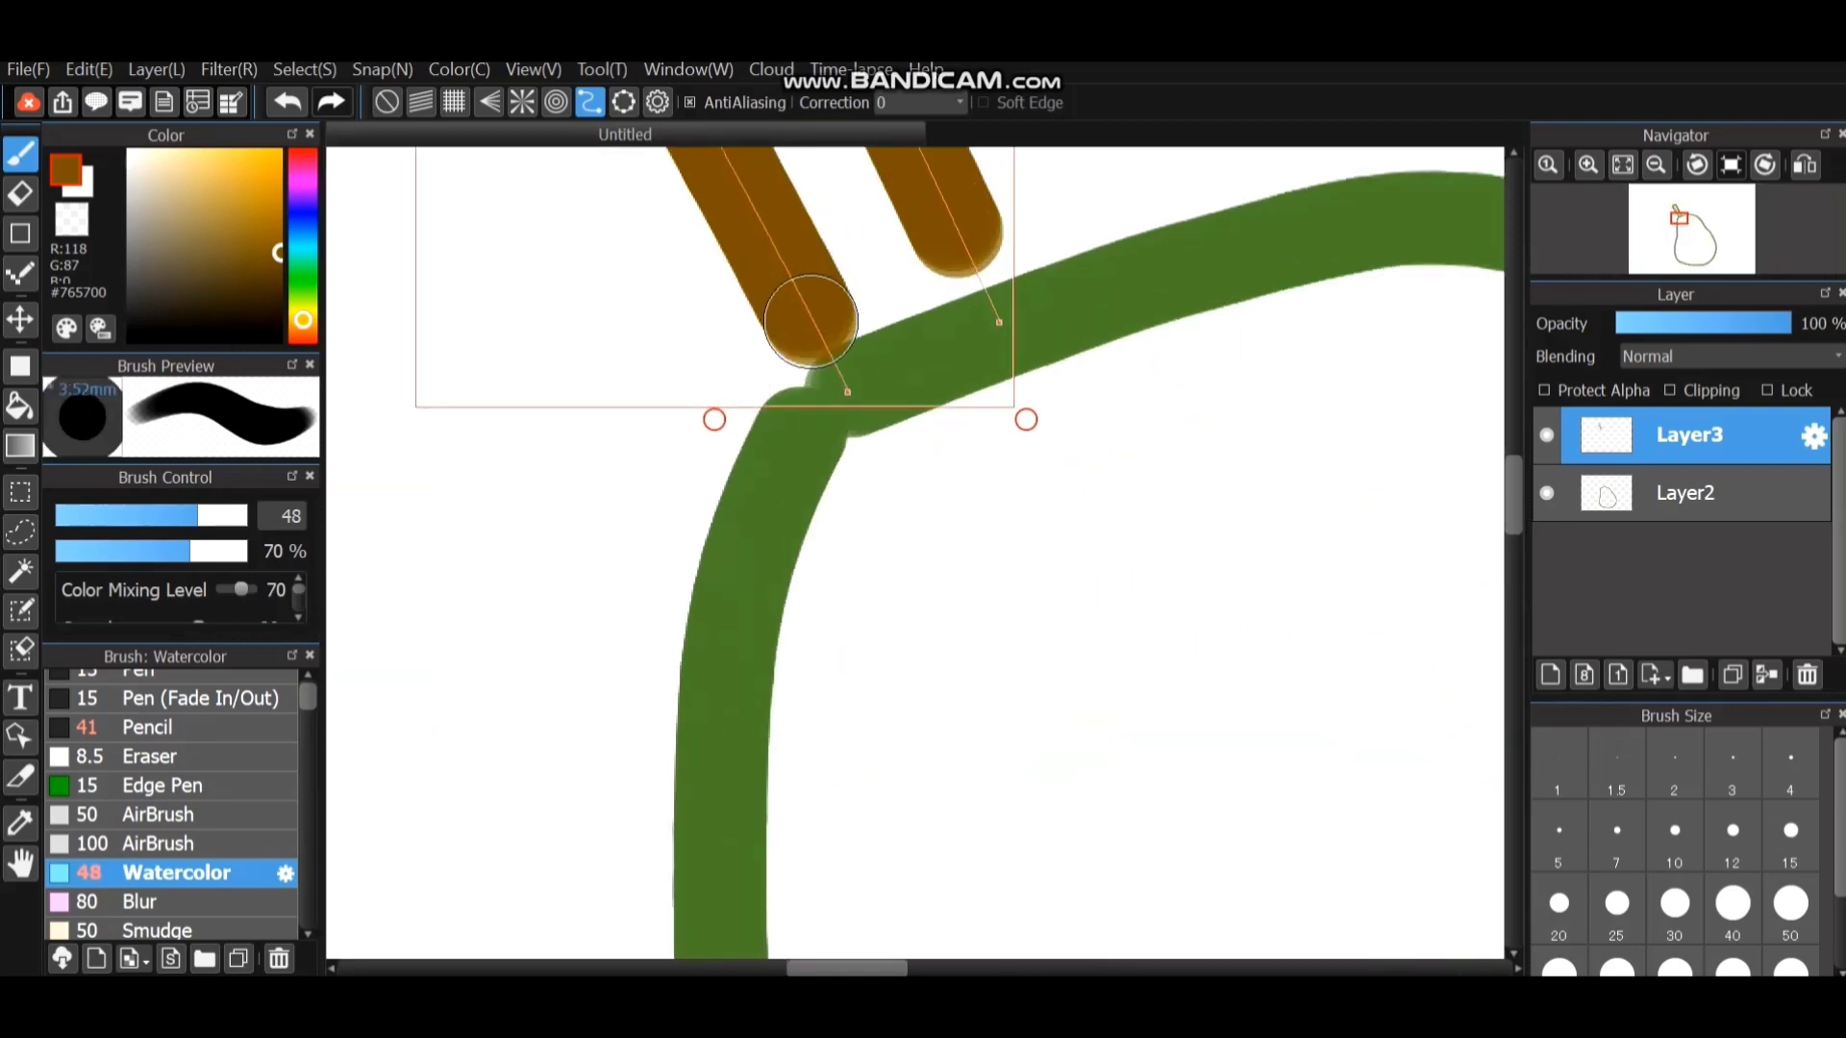
drag(952, 227, 965, 271)
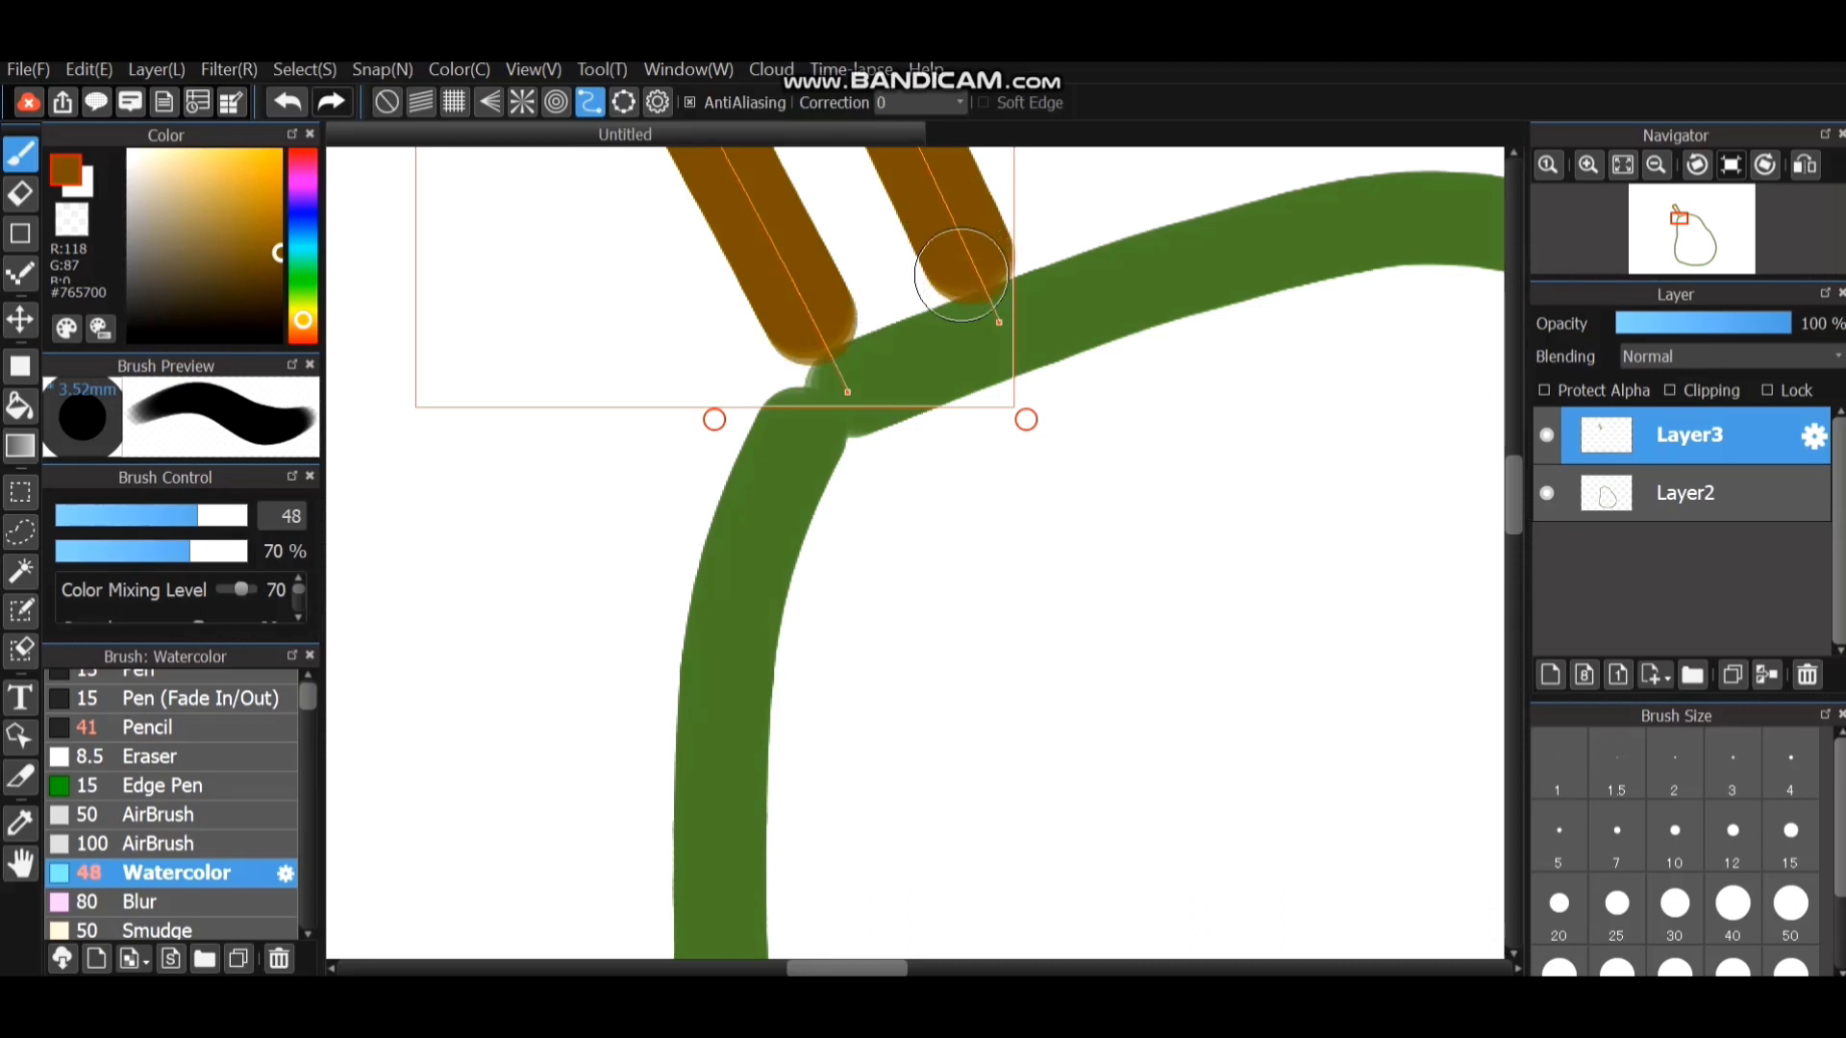
scroll(963, 276, up, 1)
scroll(963, 276, down, 1)
scroll(963, 276, down, 4)
scroll(963, 276, up, 2)
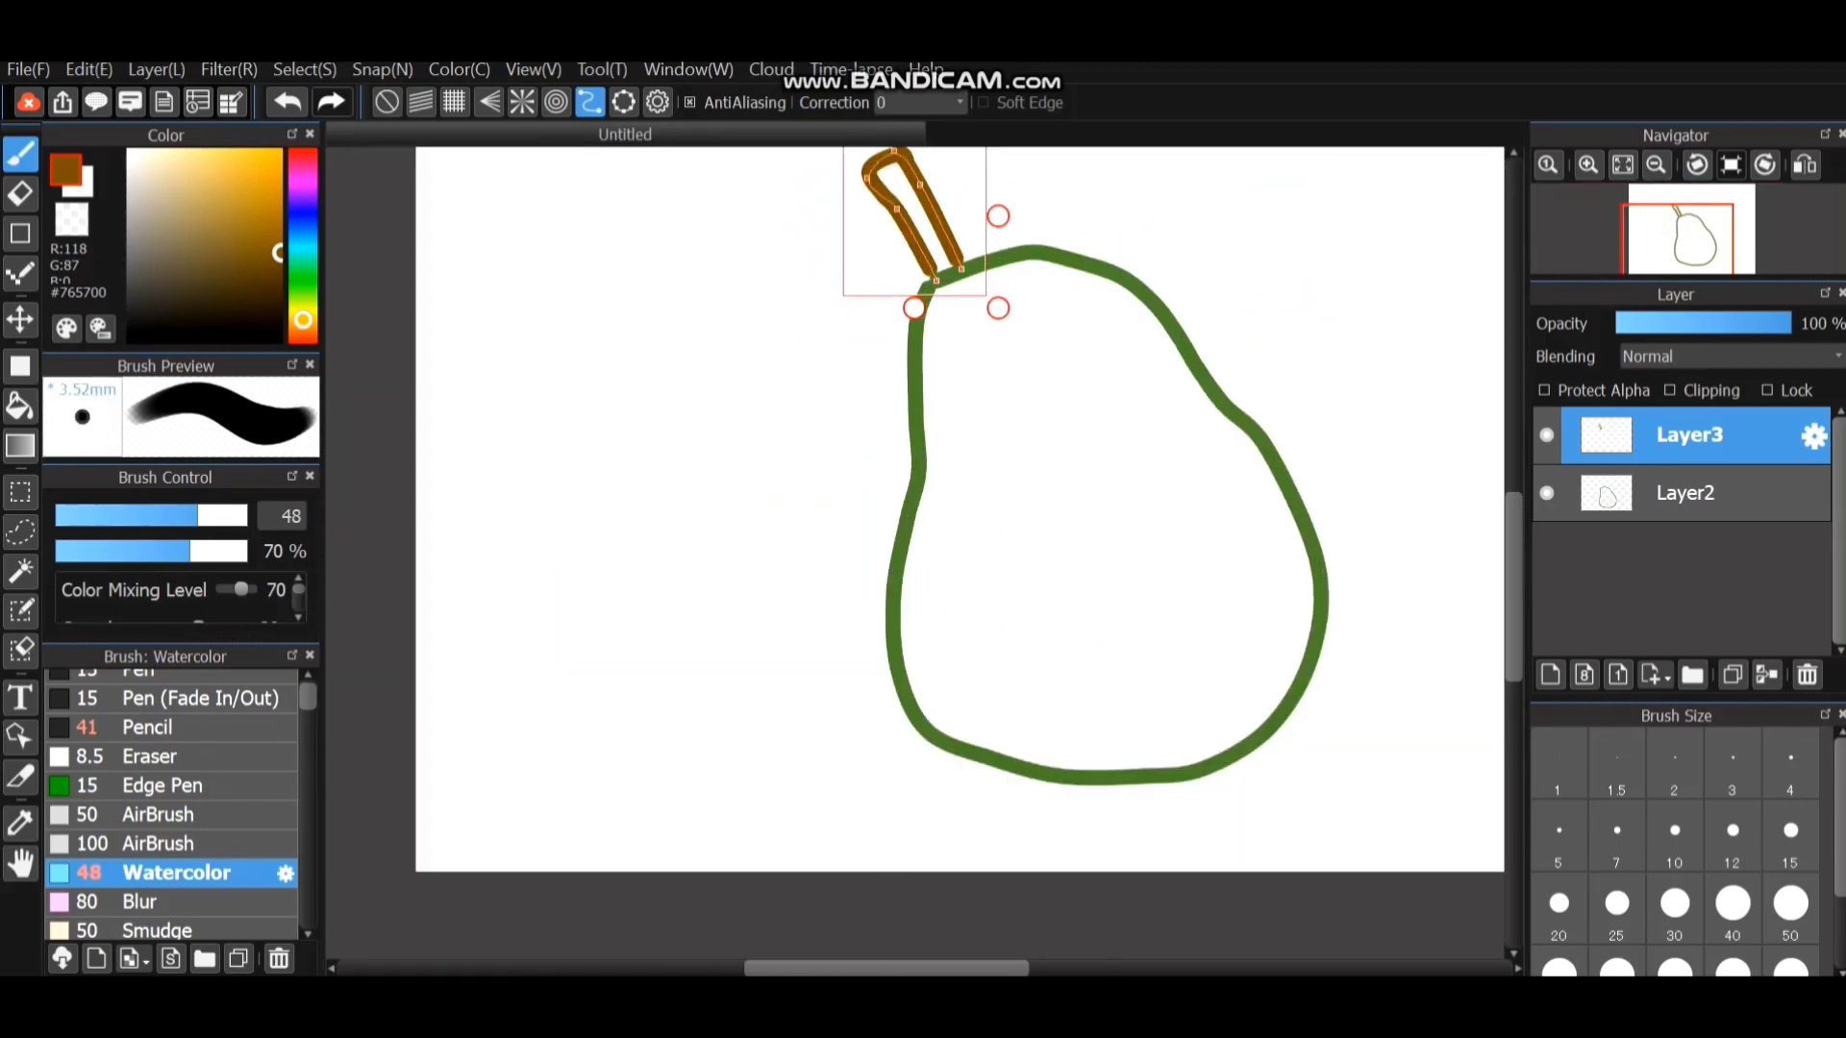
mouse_move(886, 968)
mouse_down()
mouse_move(940, 968)
mouse_move(910, 968)
mouse_up()
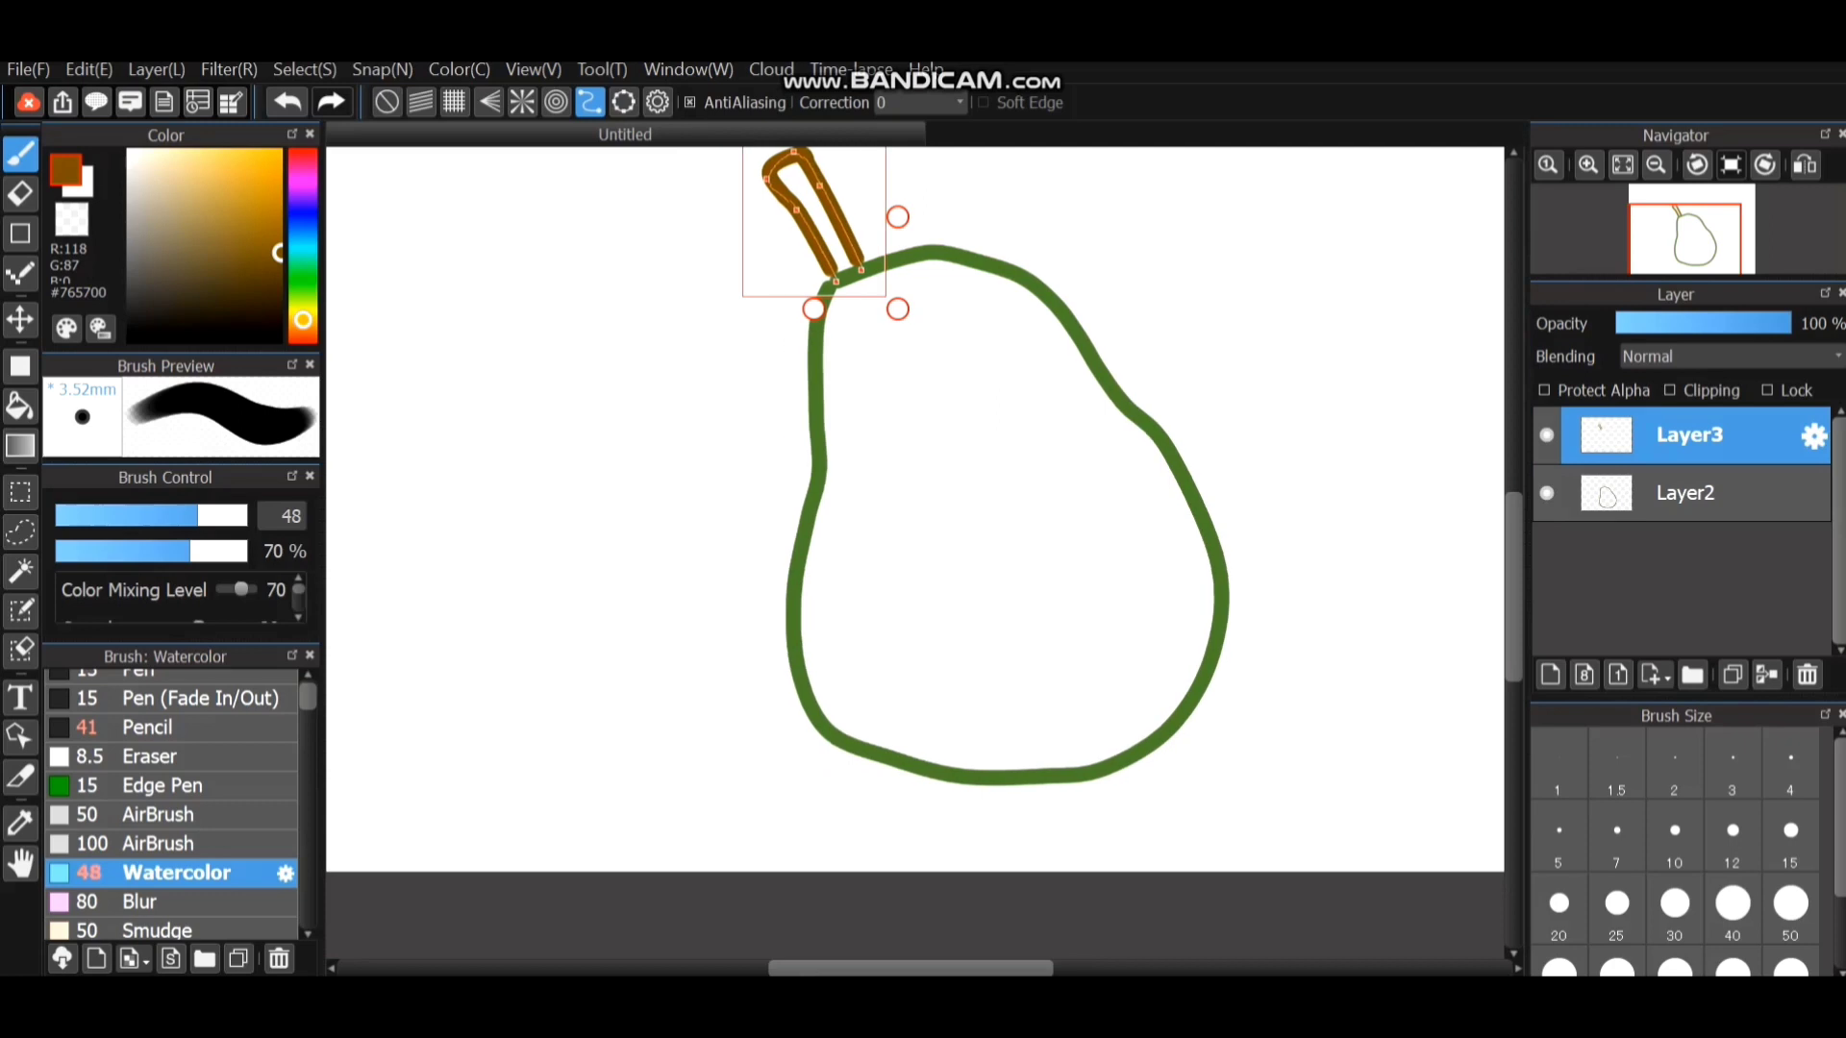
drag(1514, 588, 1514, 559)
click(868, 243)
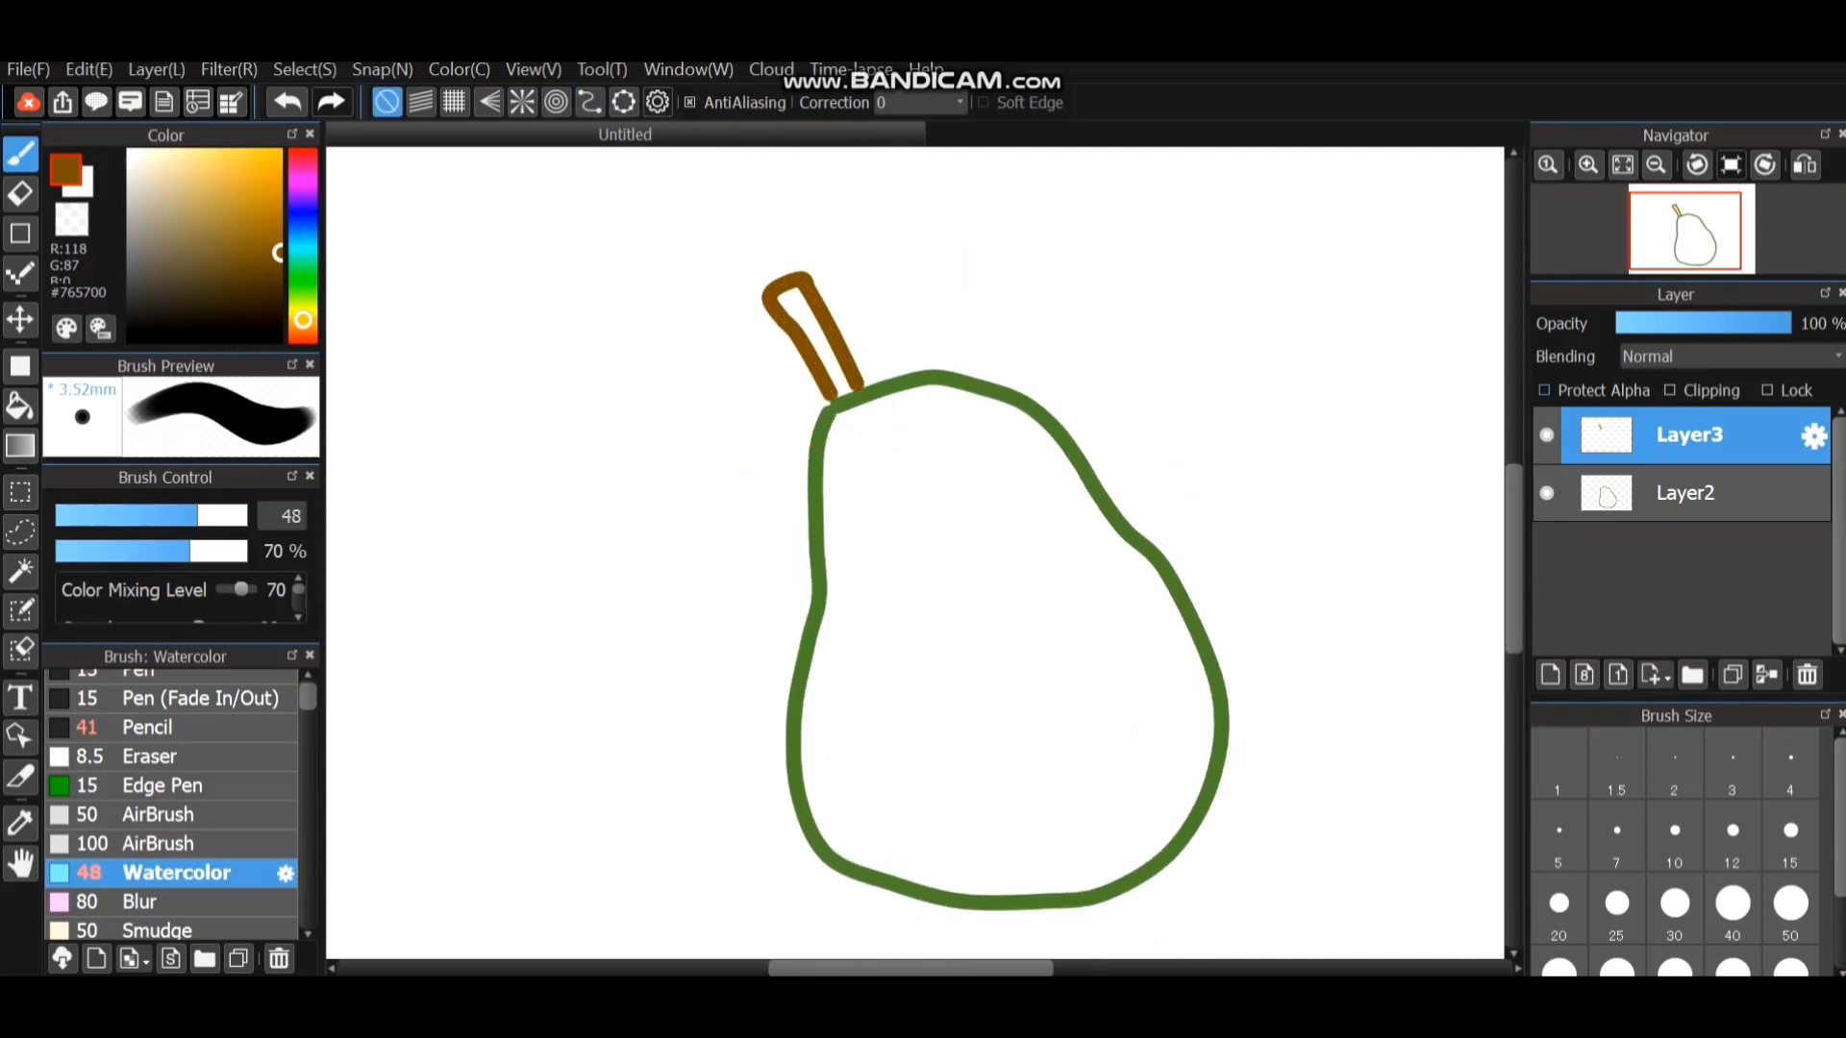
Bring back the stem's curve guide, shift it slightly toward the pear to extend the outline, and dismiss it.
click(589, 102)
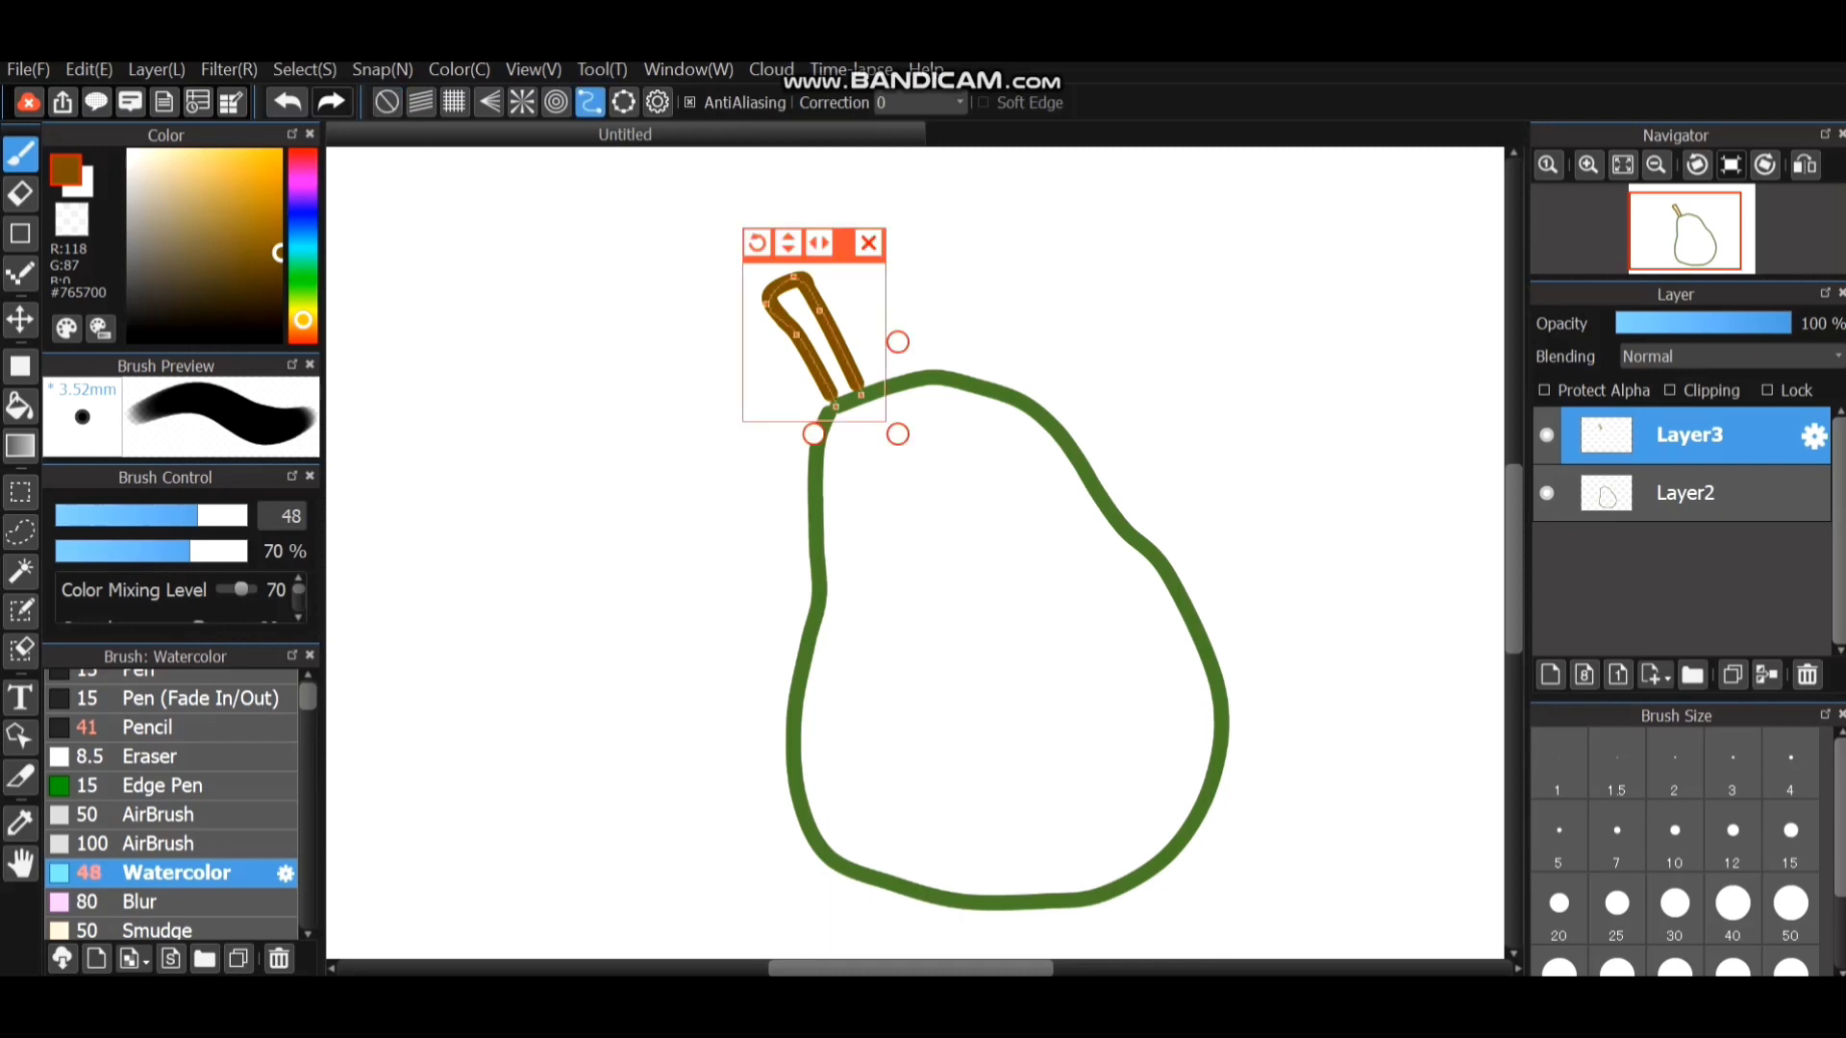
drag(843, 246, 848, 251)
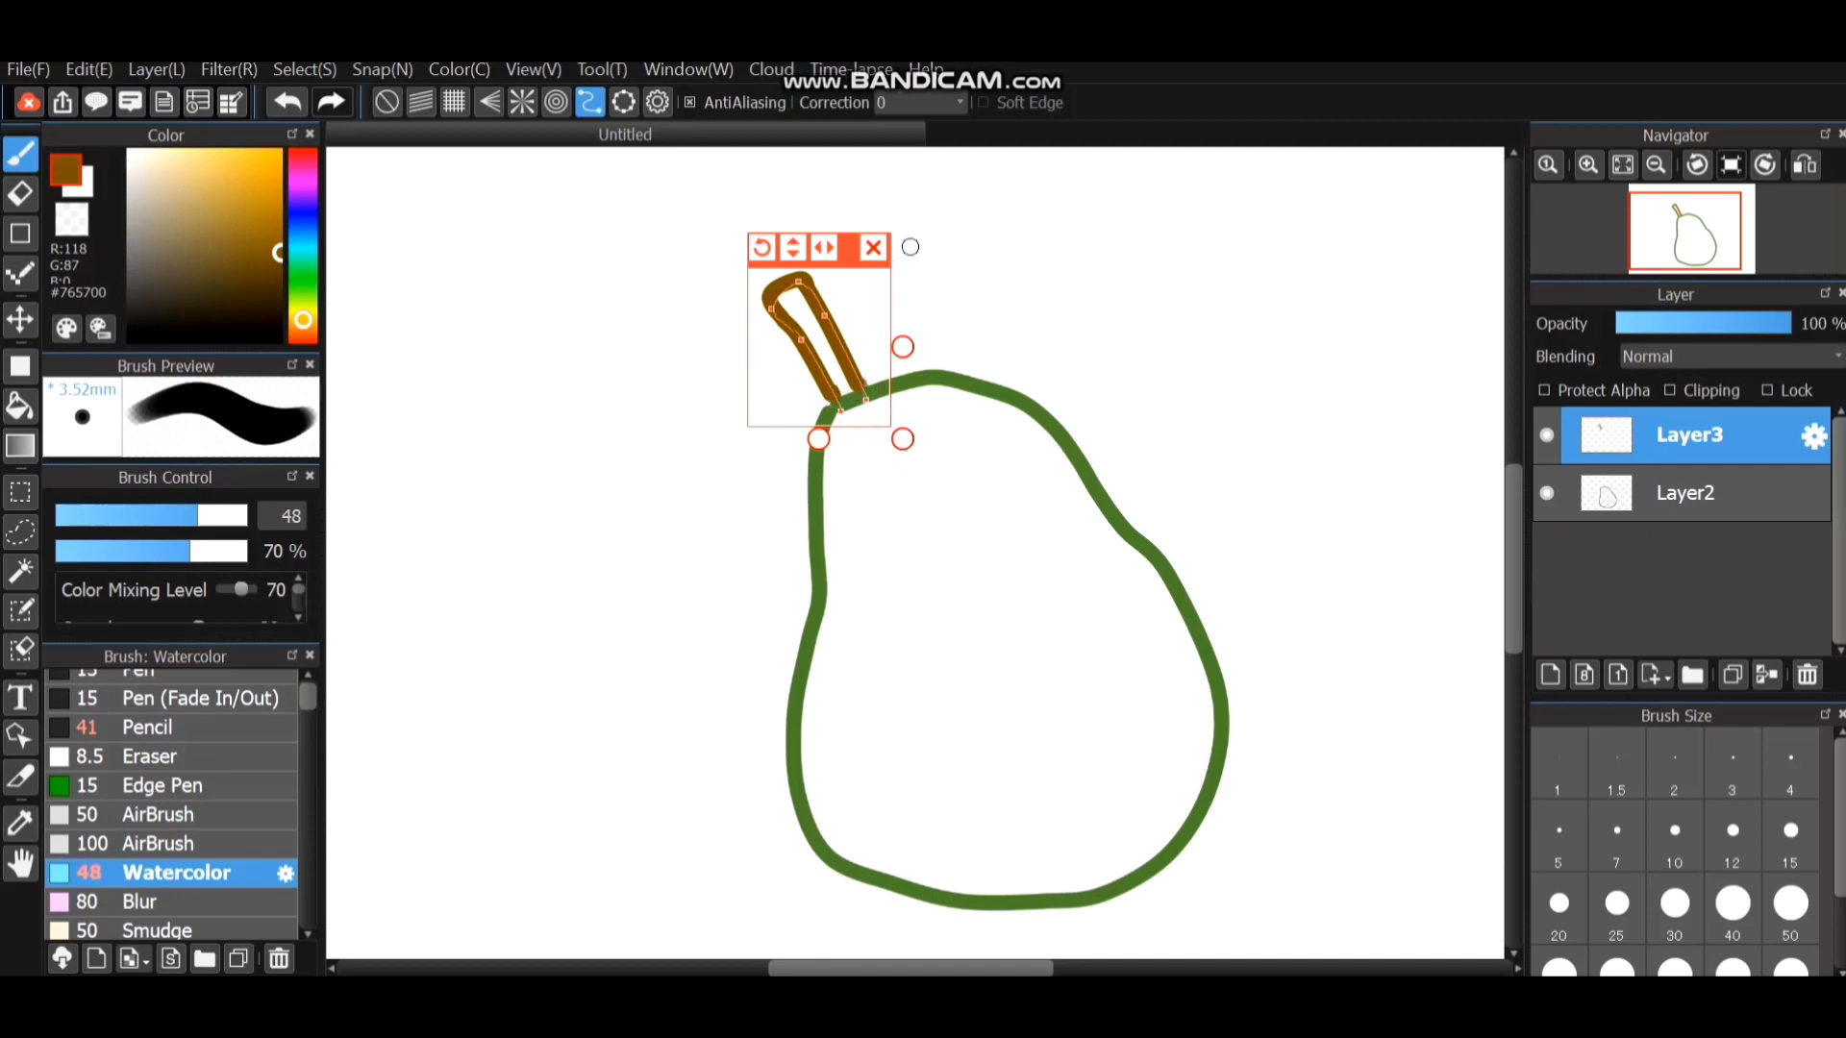
click(873, 248)
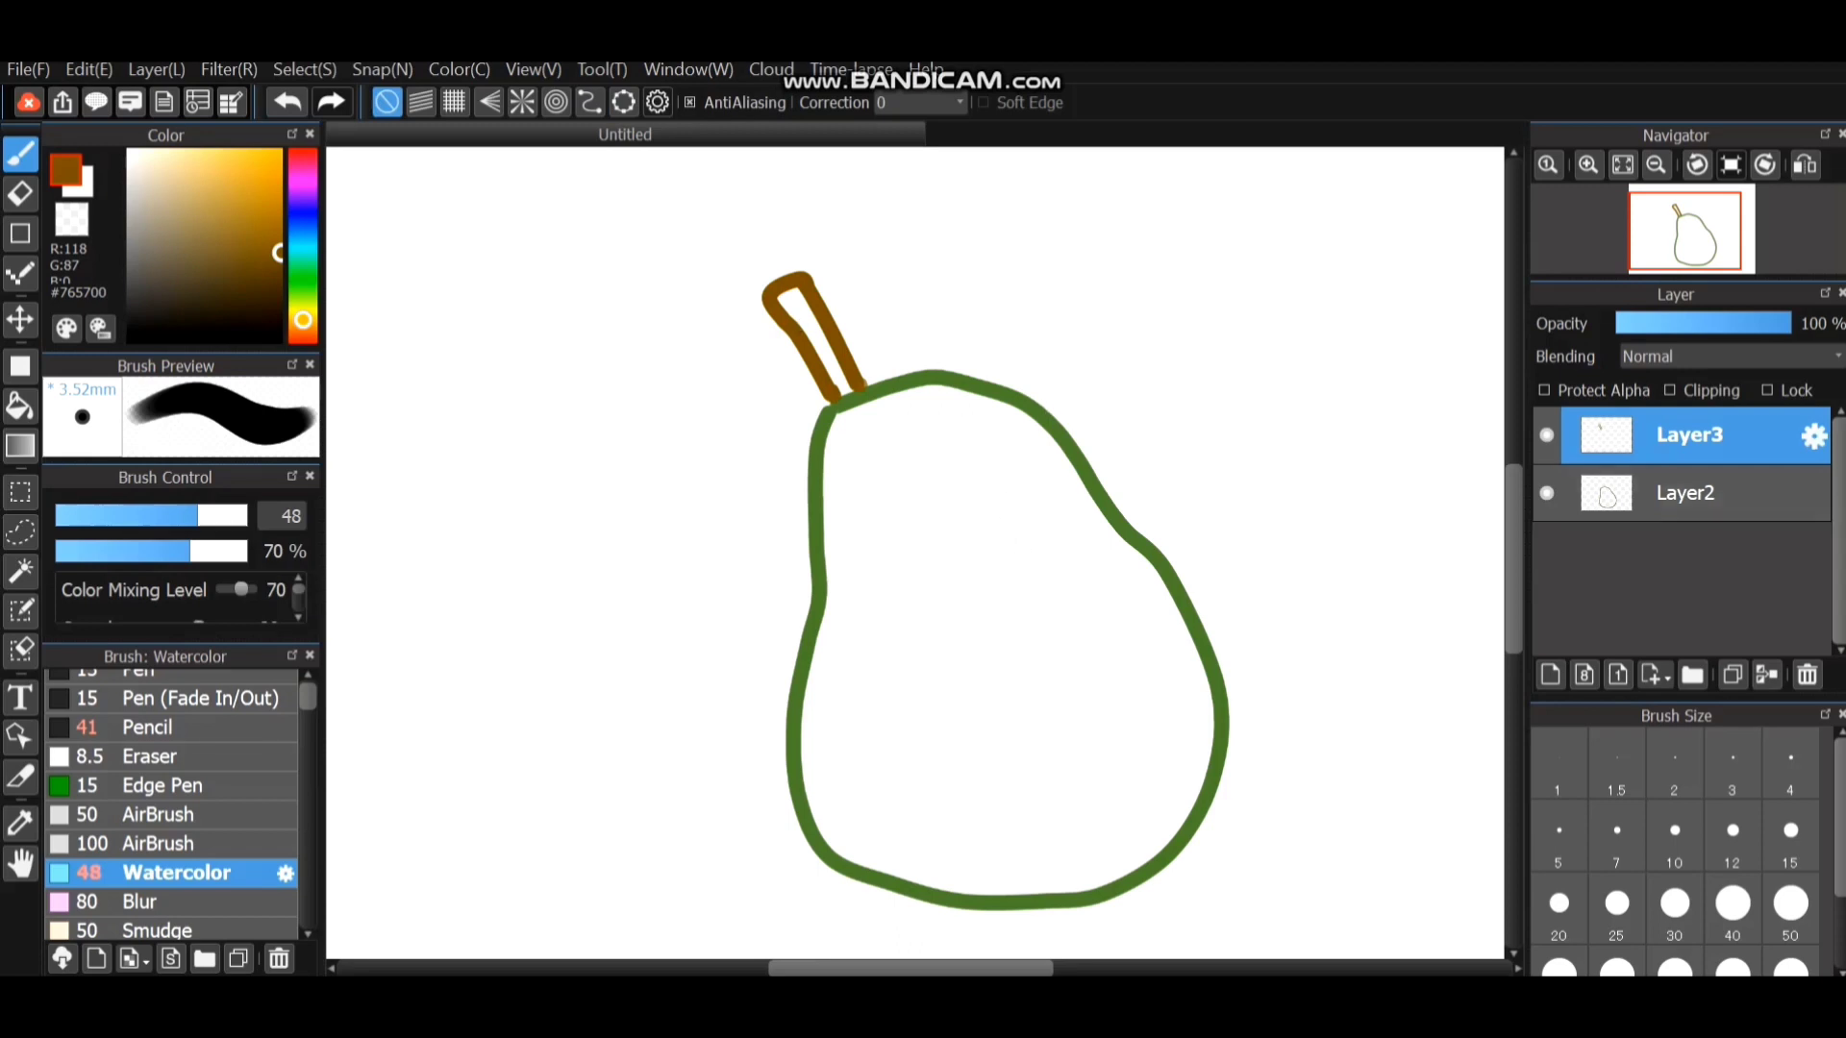
Sample the green from the pear outline and fill the pear's interior with it on Layer2.
click(1689, 493)
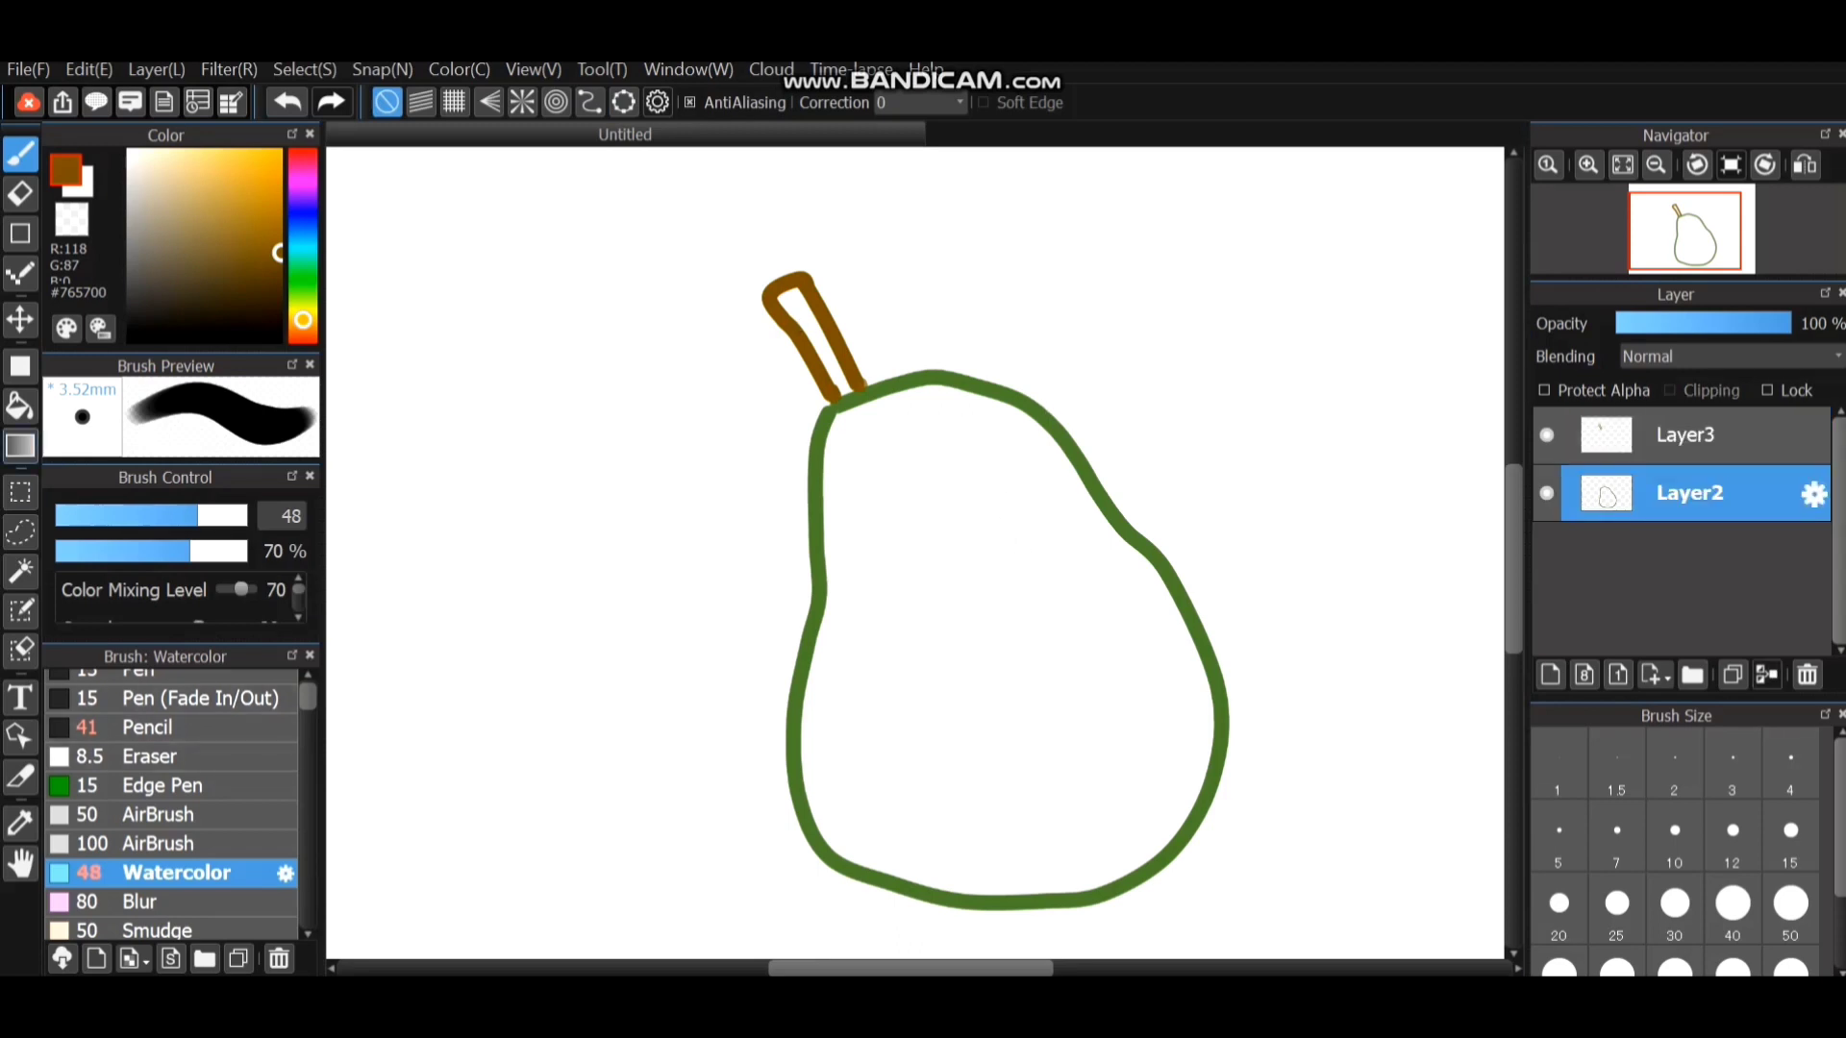
click(20, 406)
click(20, 824)
click(795, 750)
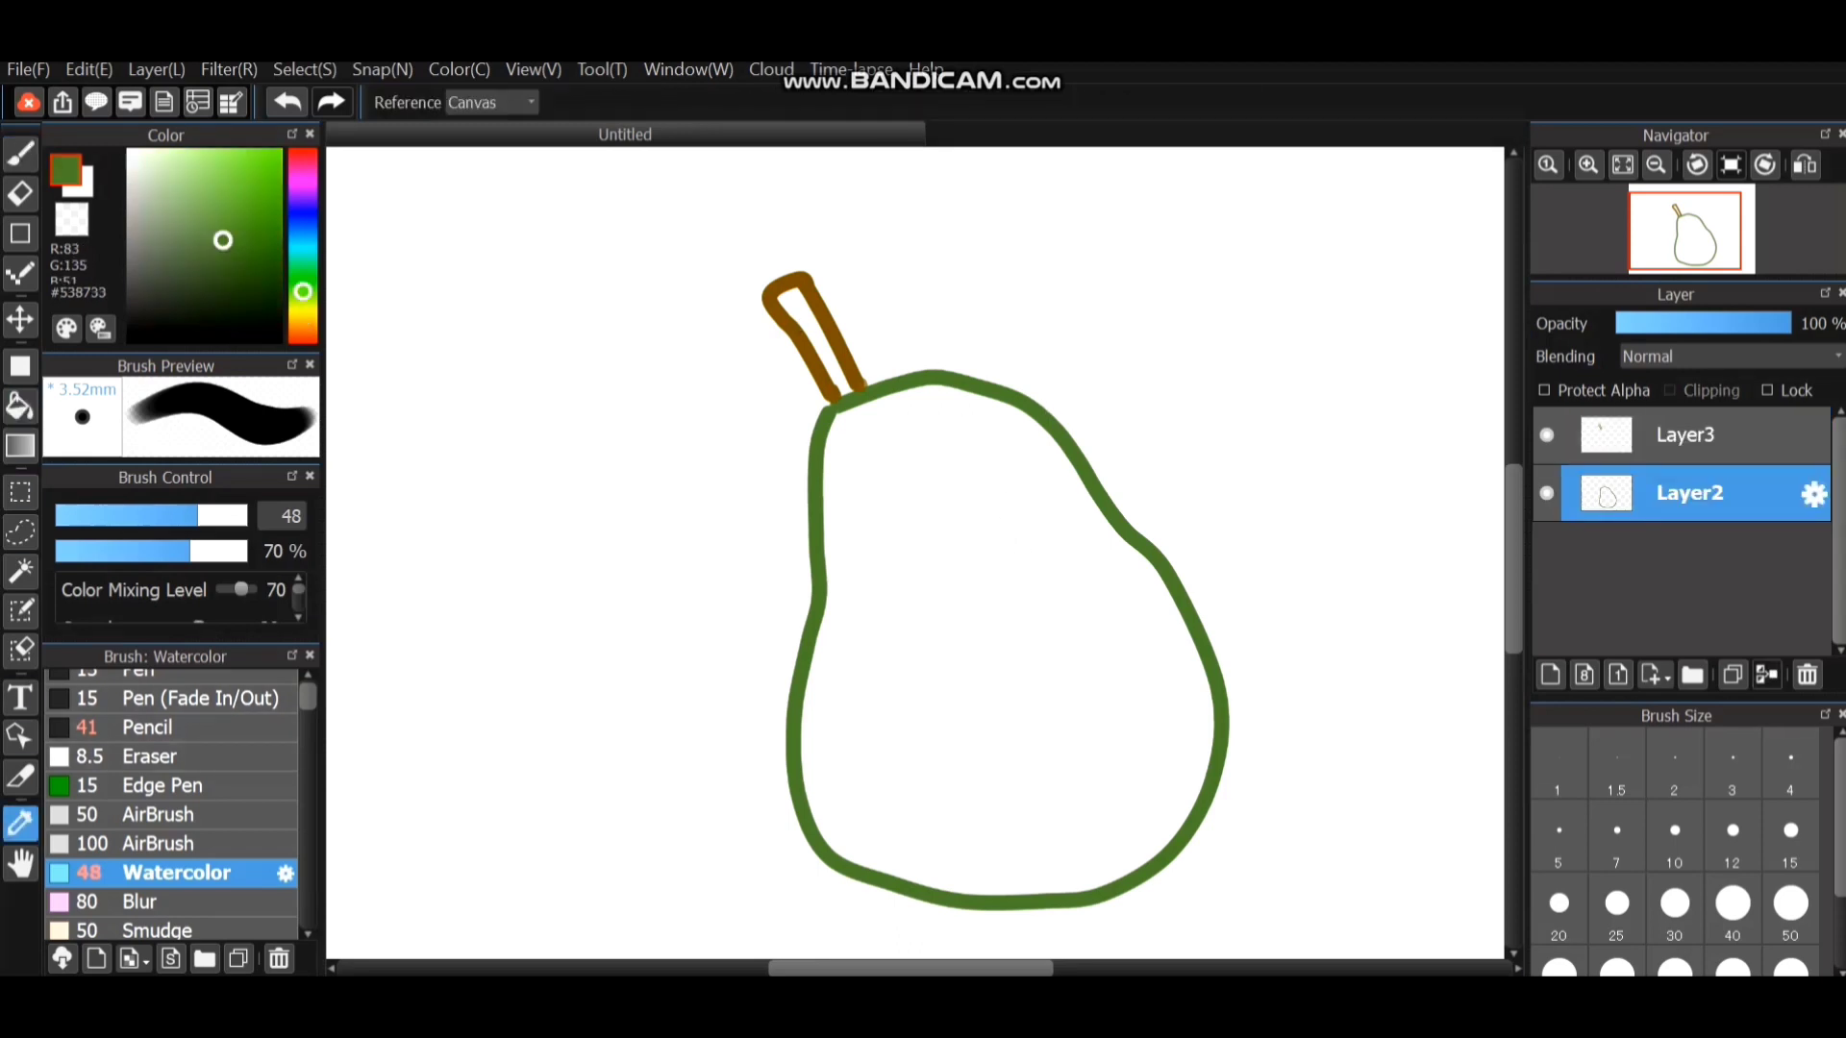
click(20, 406)
click(971, 644)
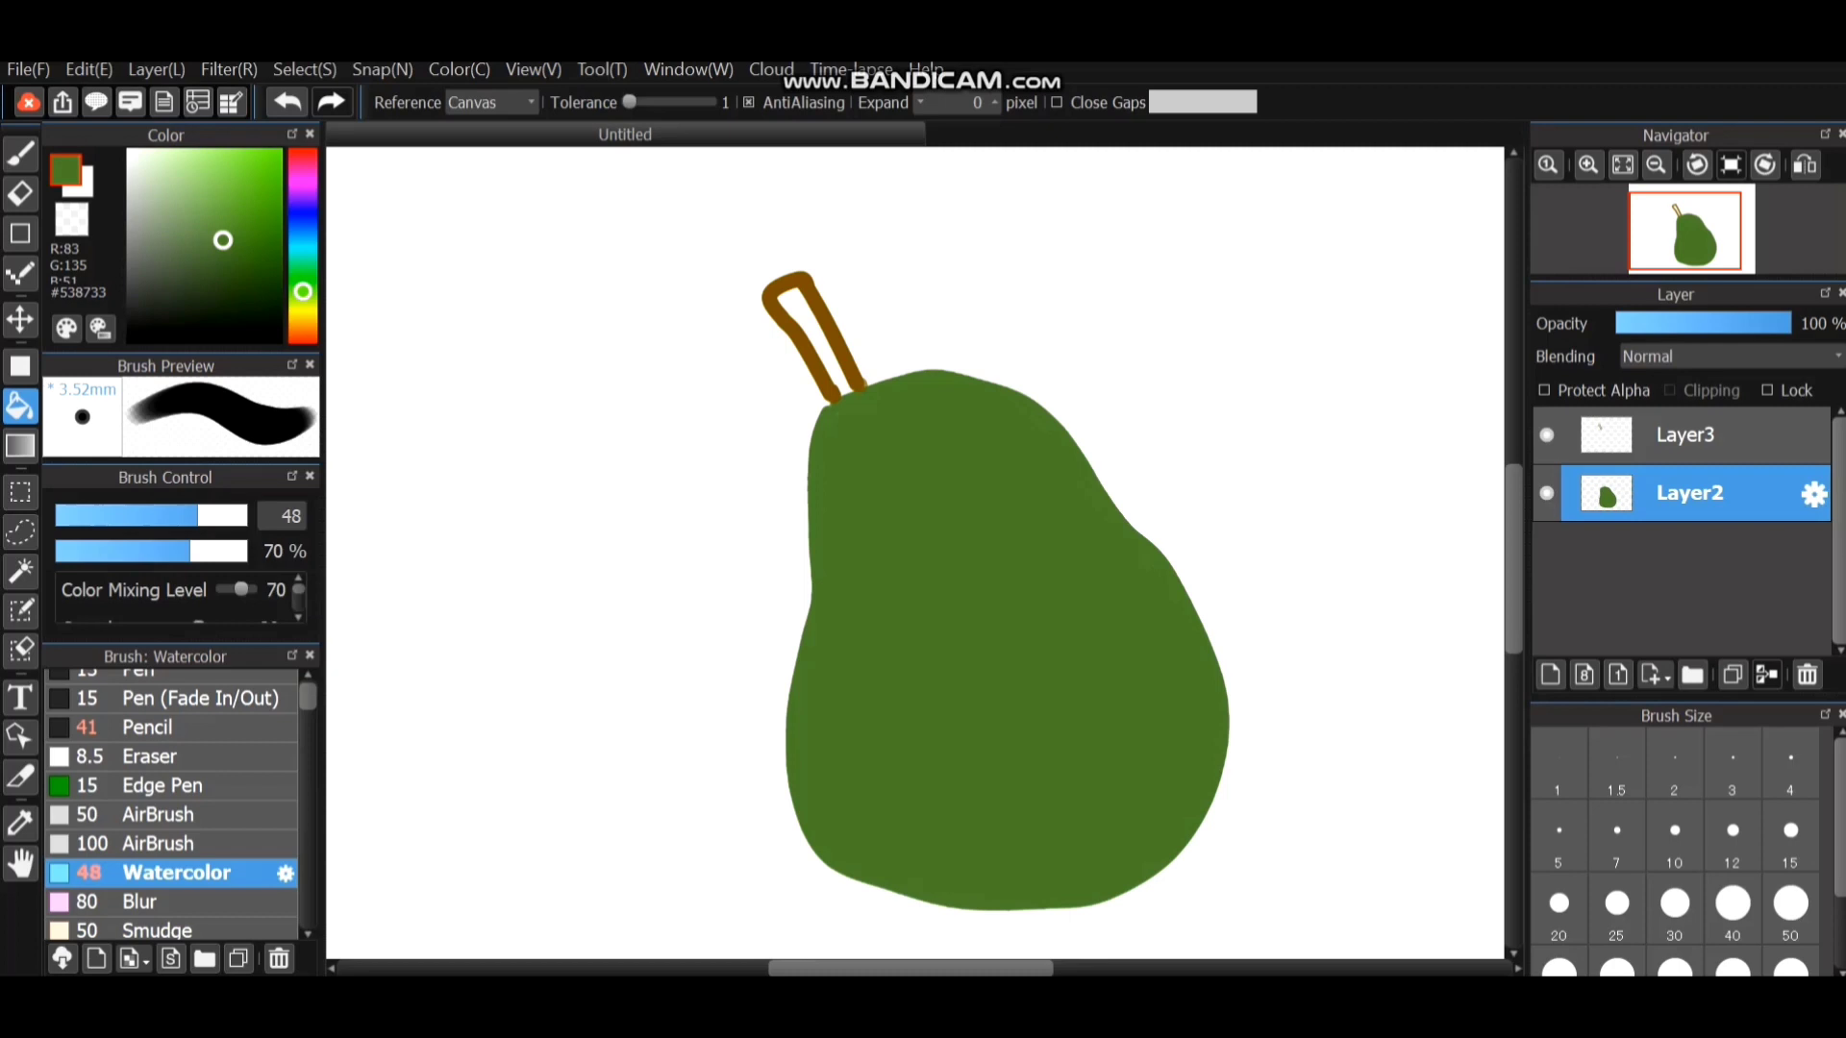
Set the Watercolor brush size to 79 and touch up the green pear body along its edges.
key(b)
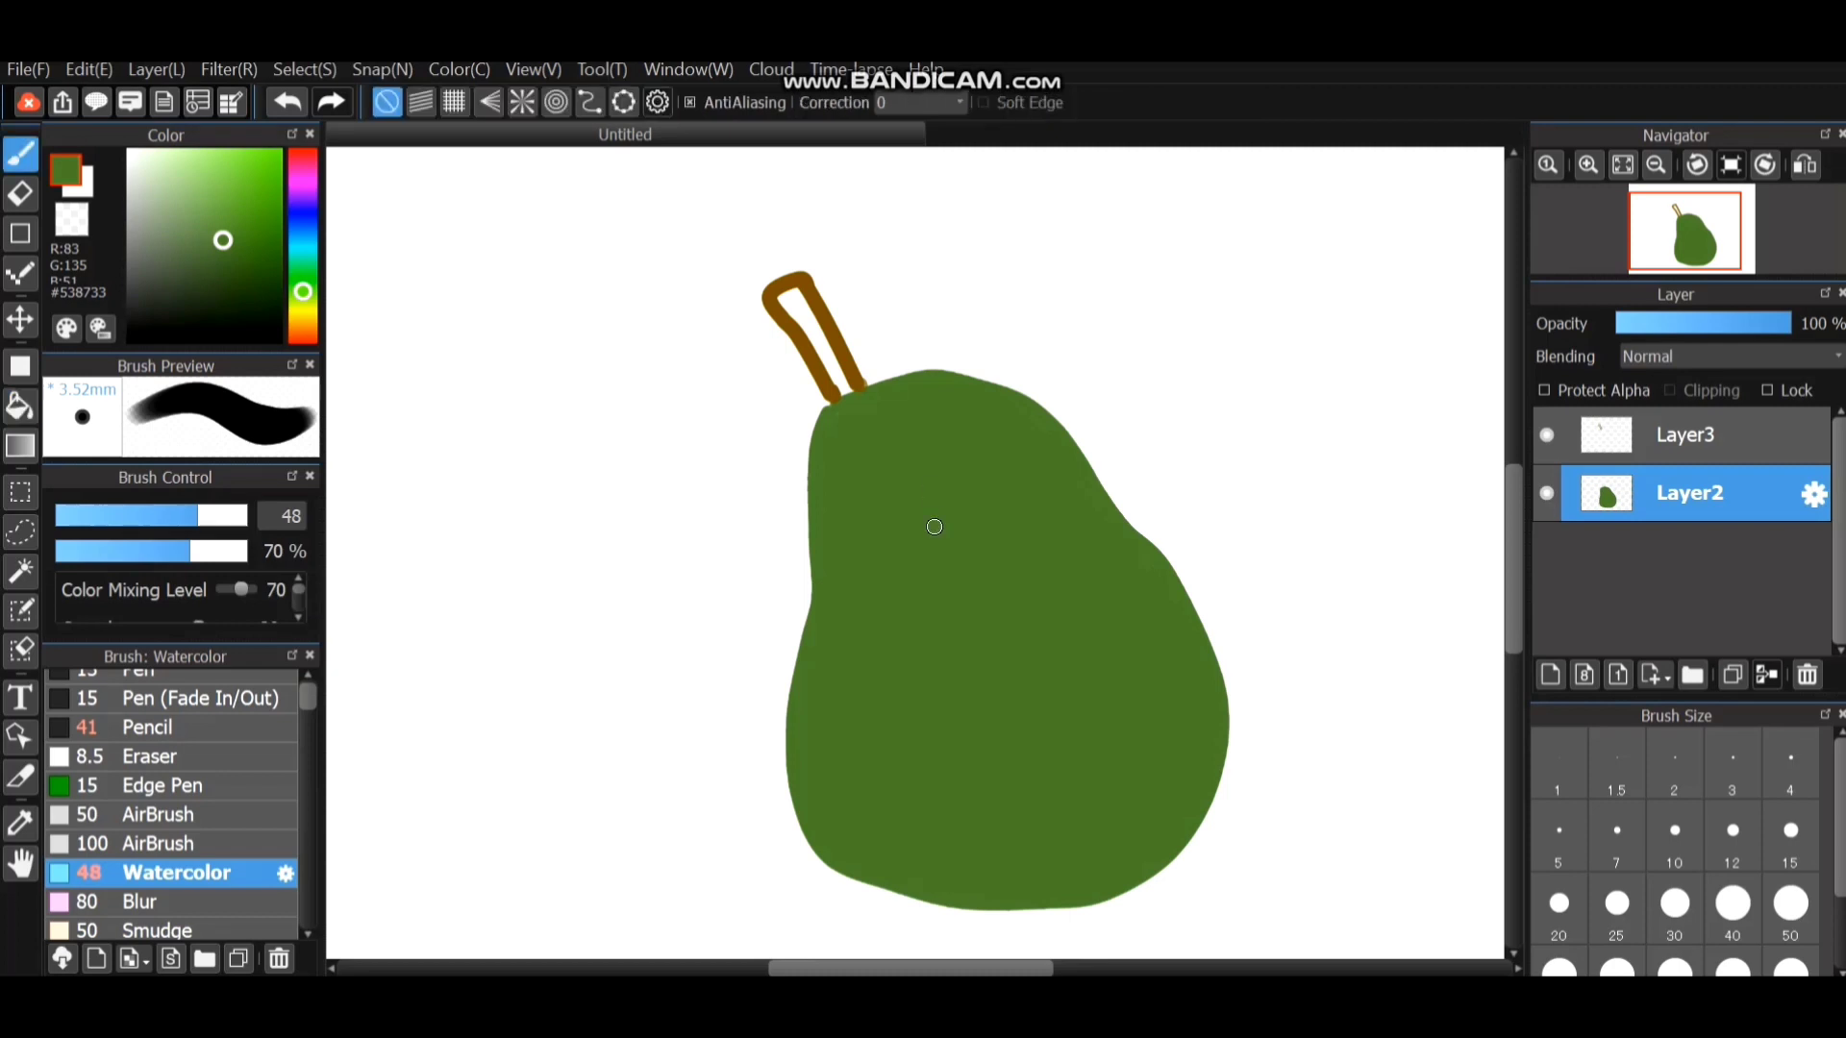
scroll(930, 527, up, 3)
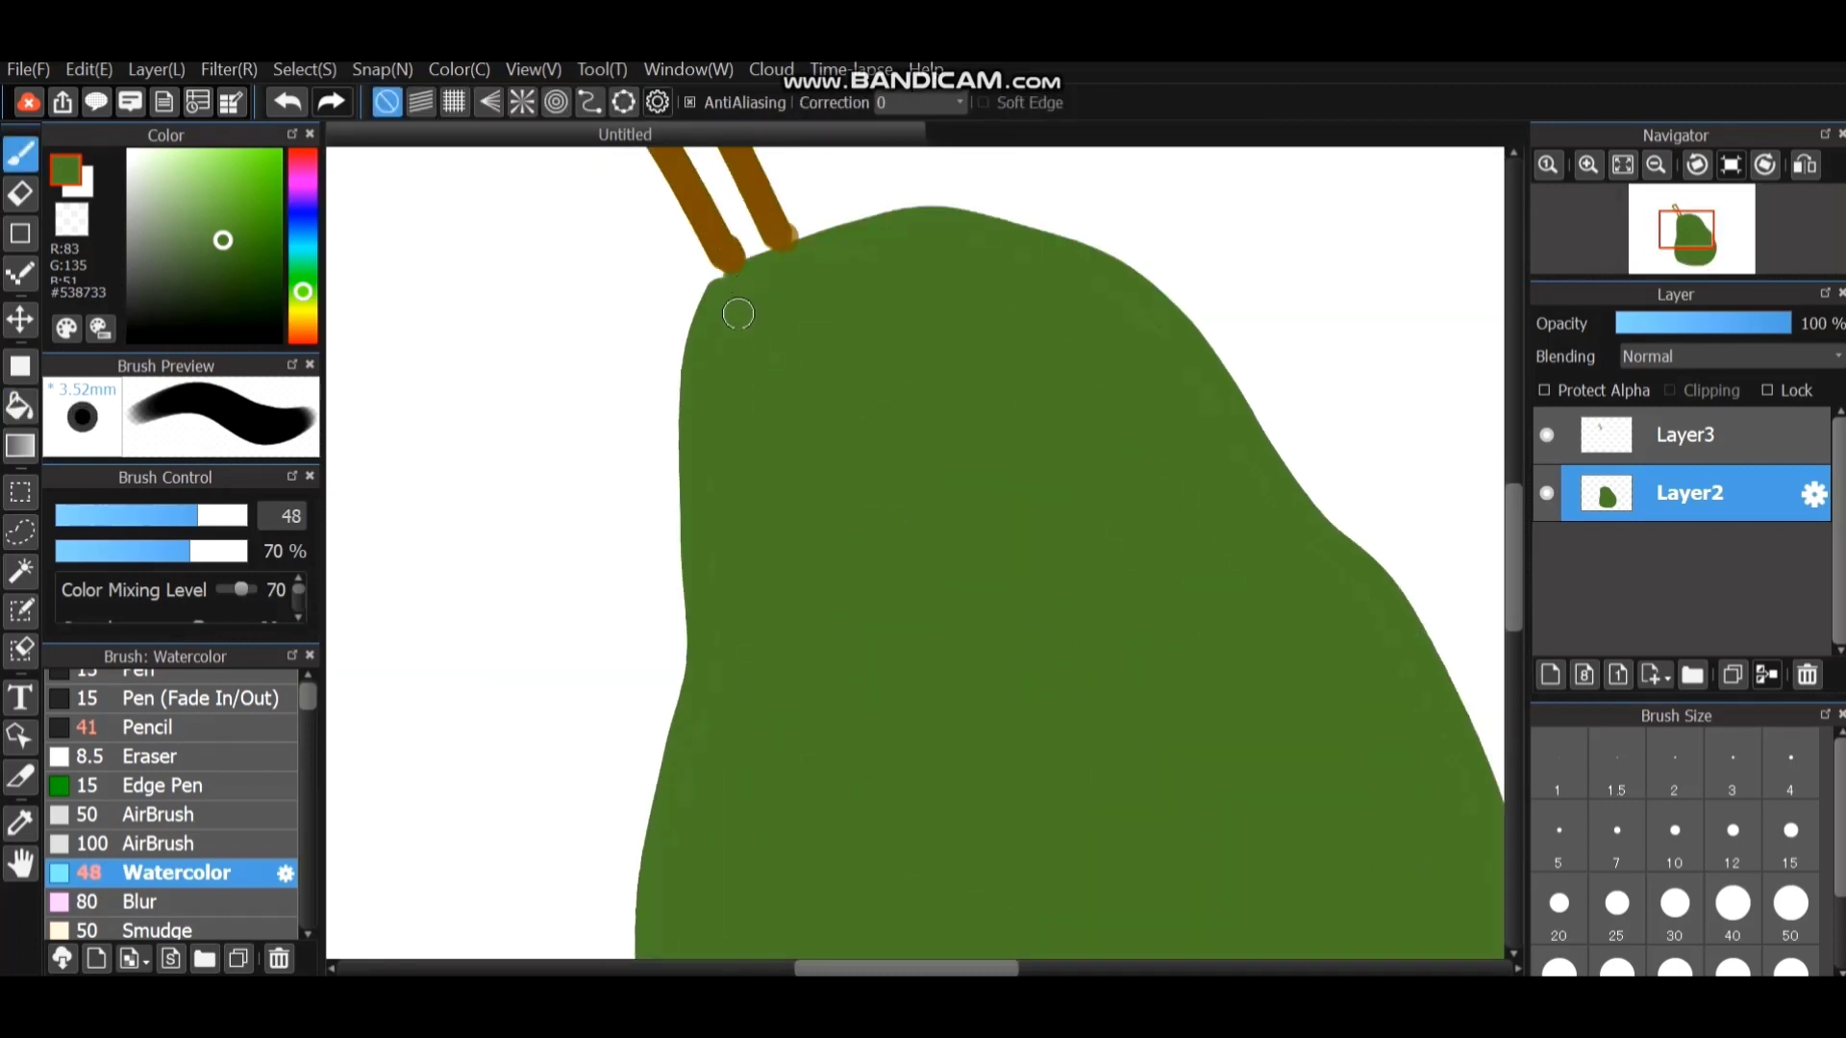
drag(199, 516, 215, 516)
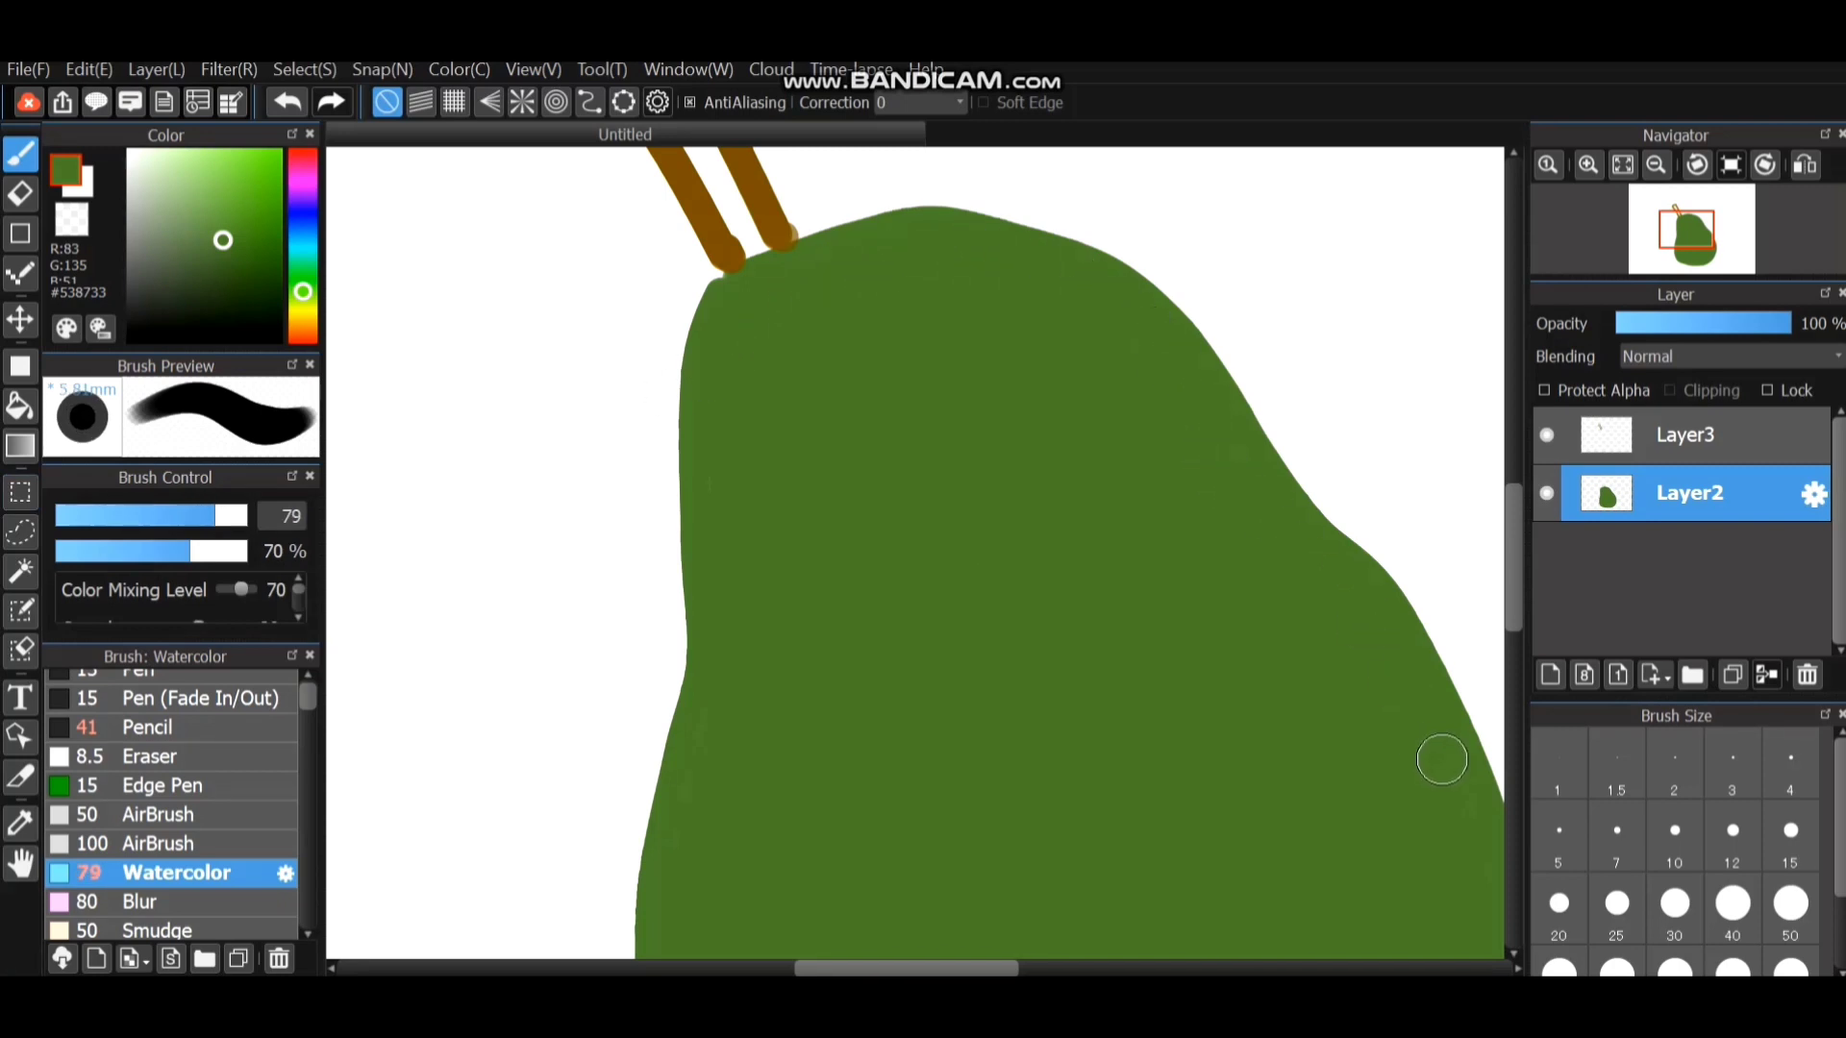
scroll(1496, 507, down, 4)
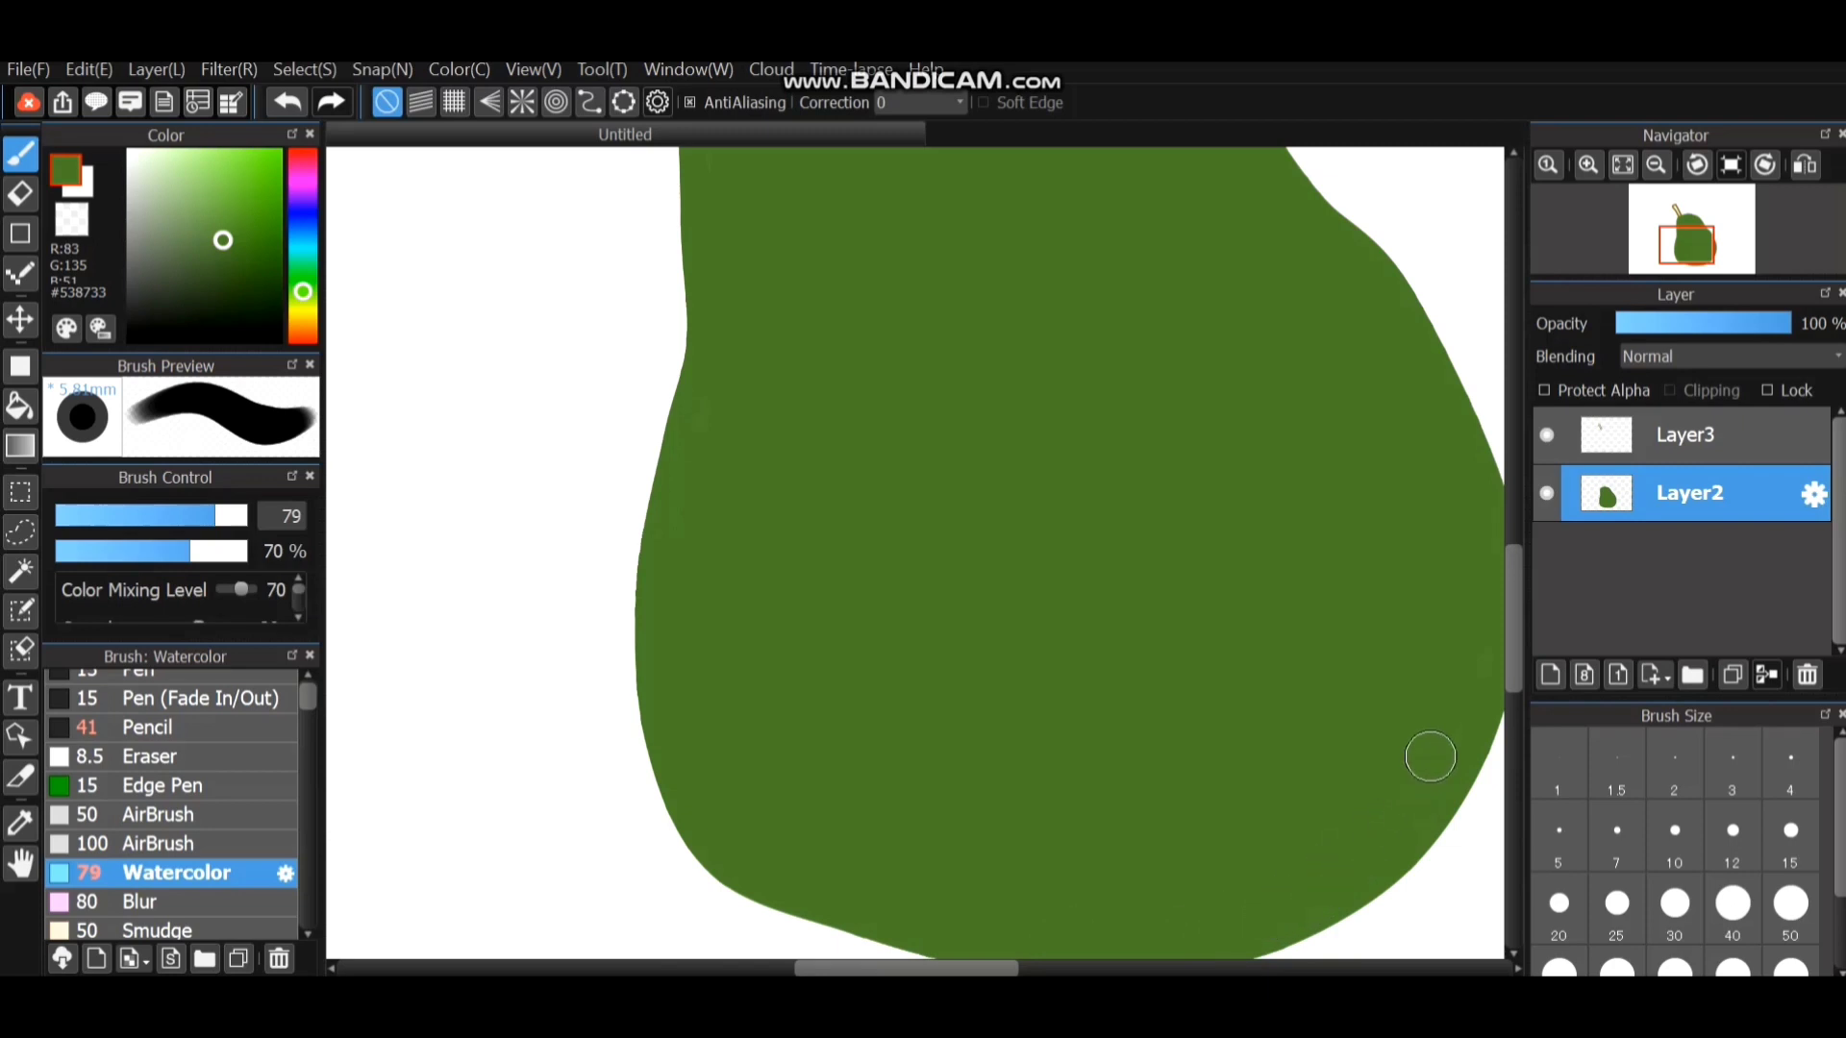
scroll(1061, 952, right, 3)
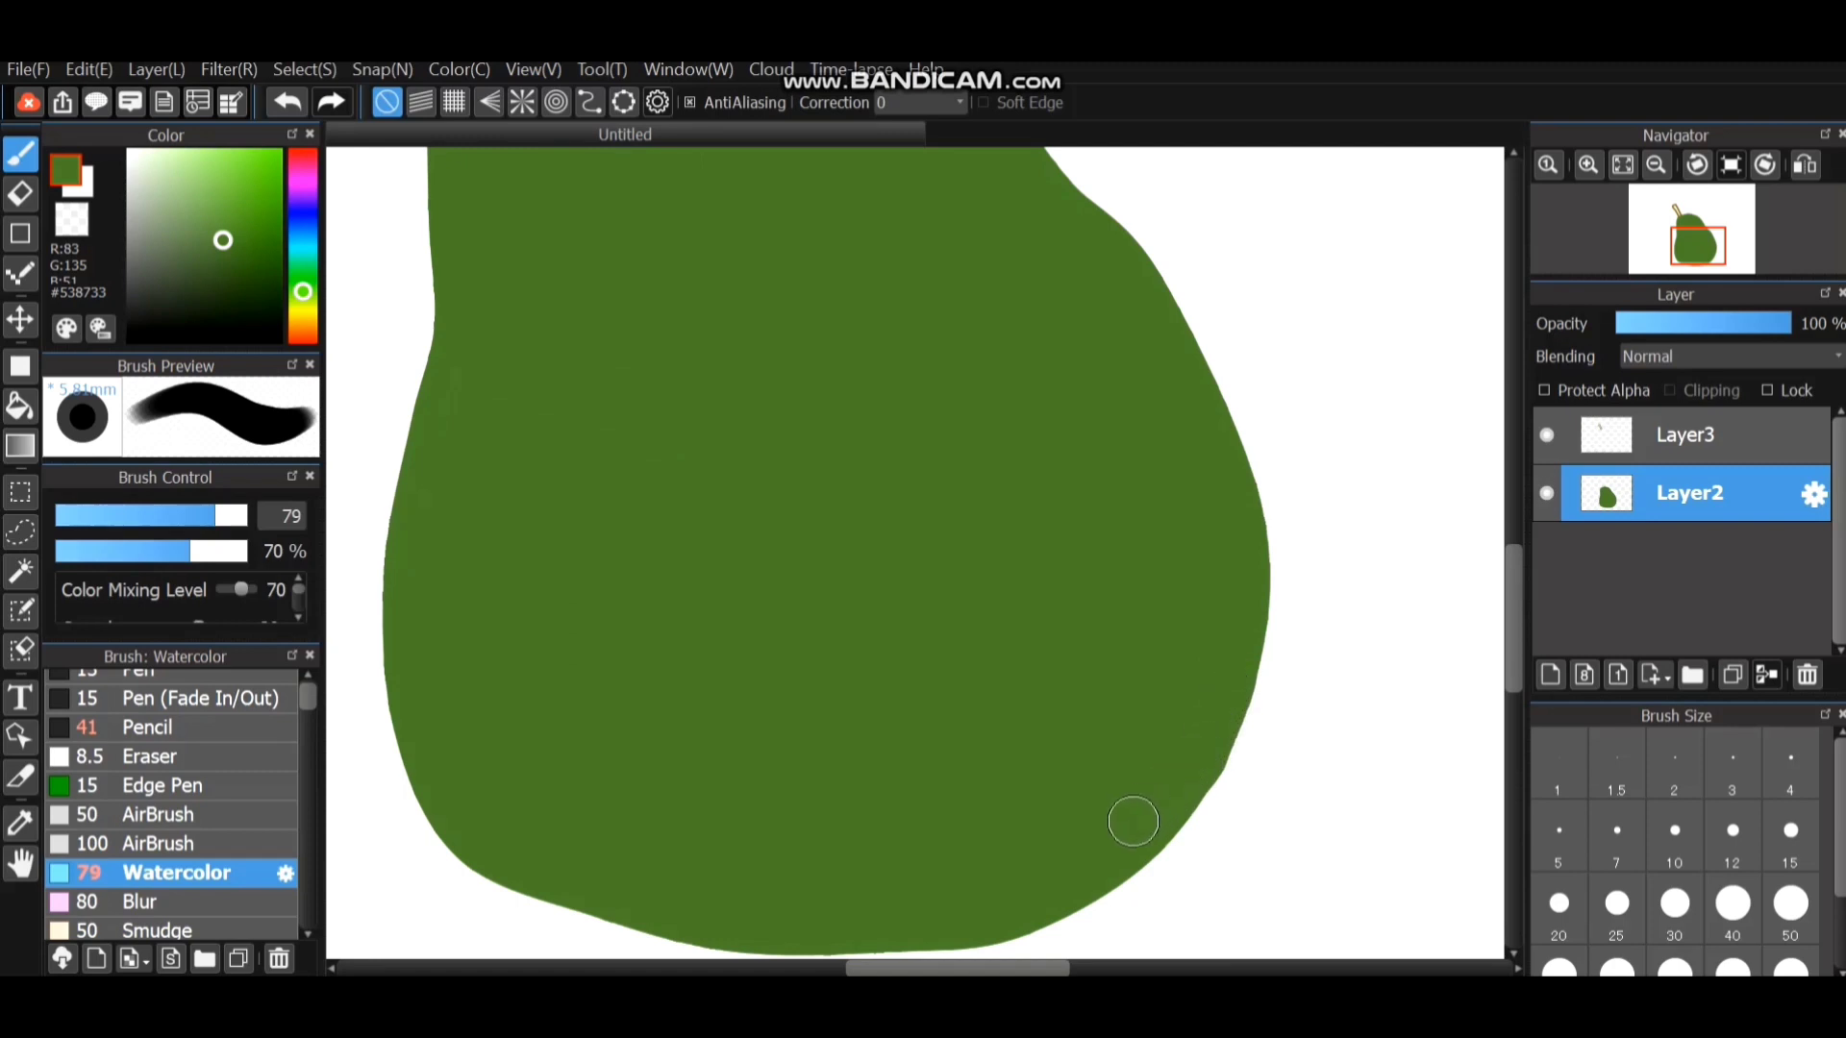
scroll(913, 553, up, 5)
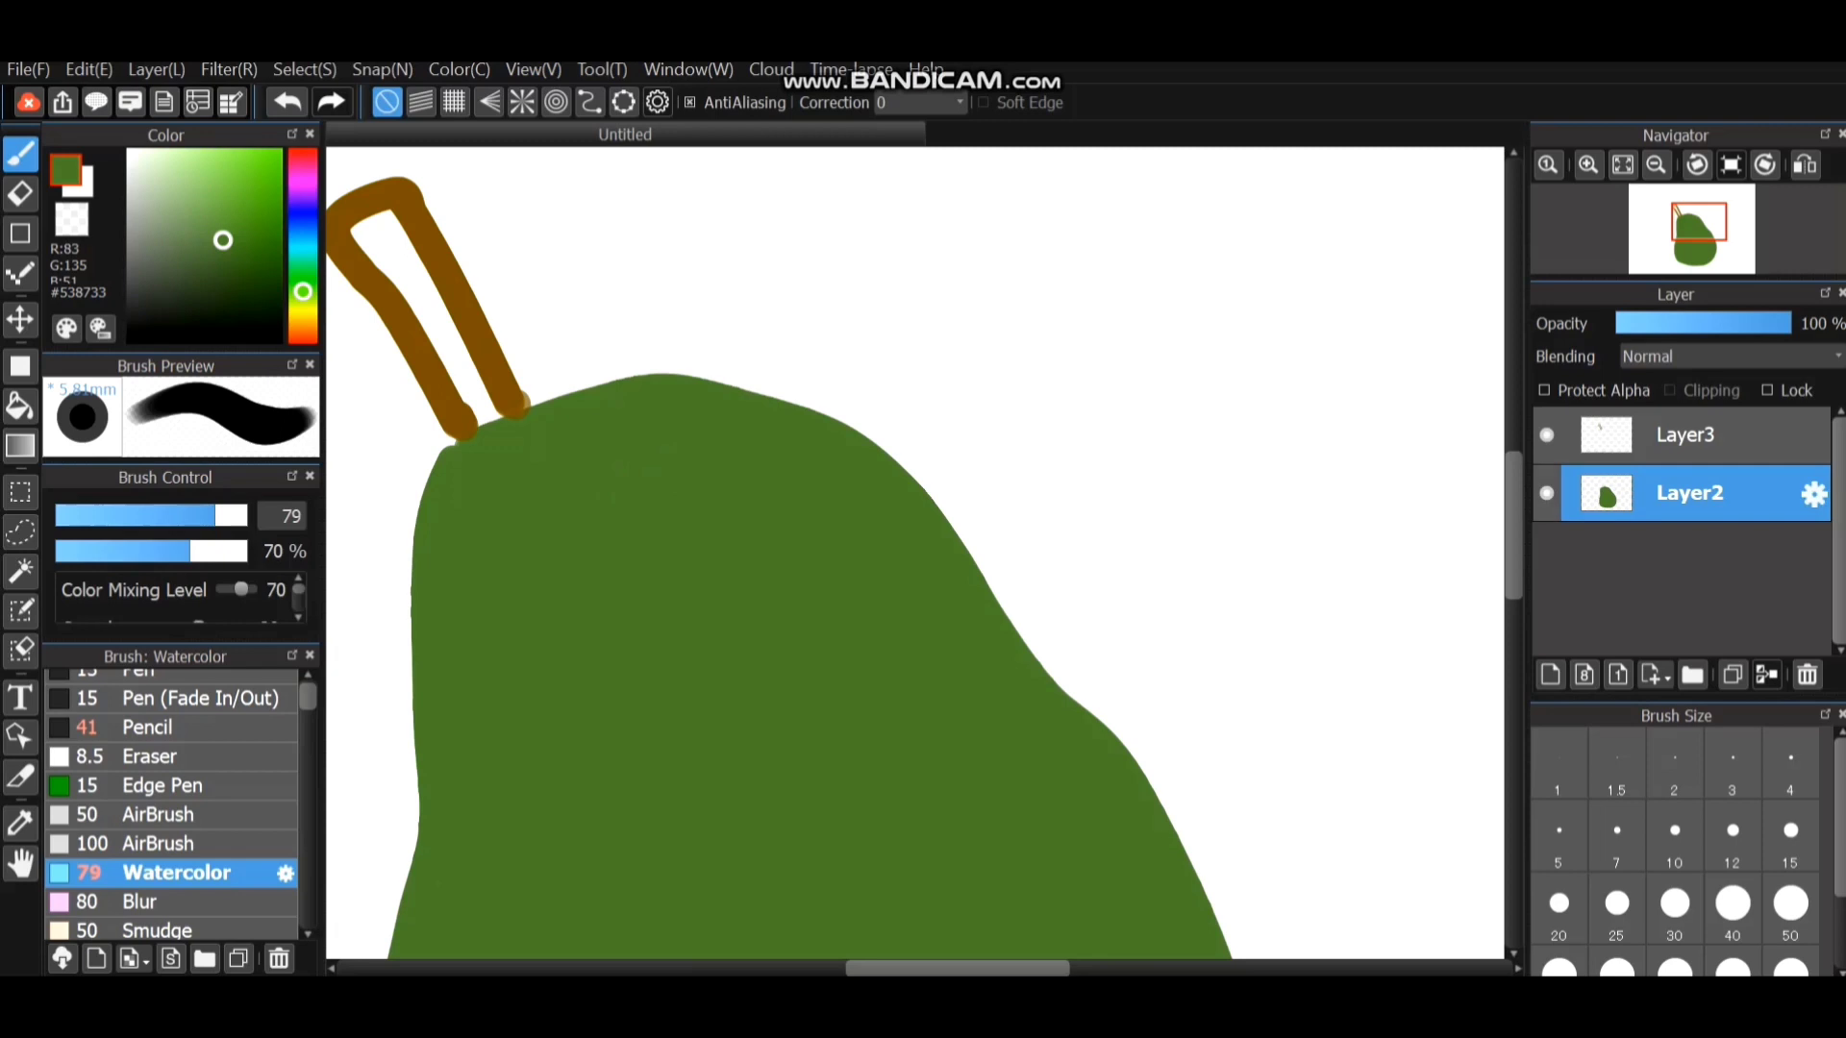
scroll(779, 540, down, 3)
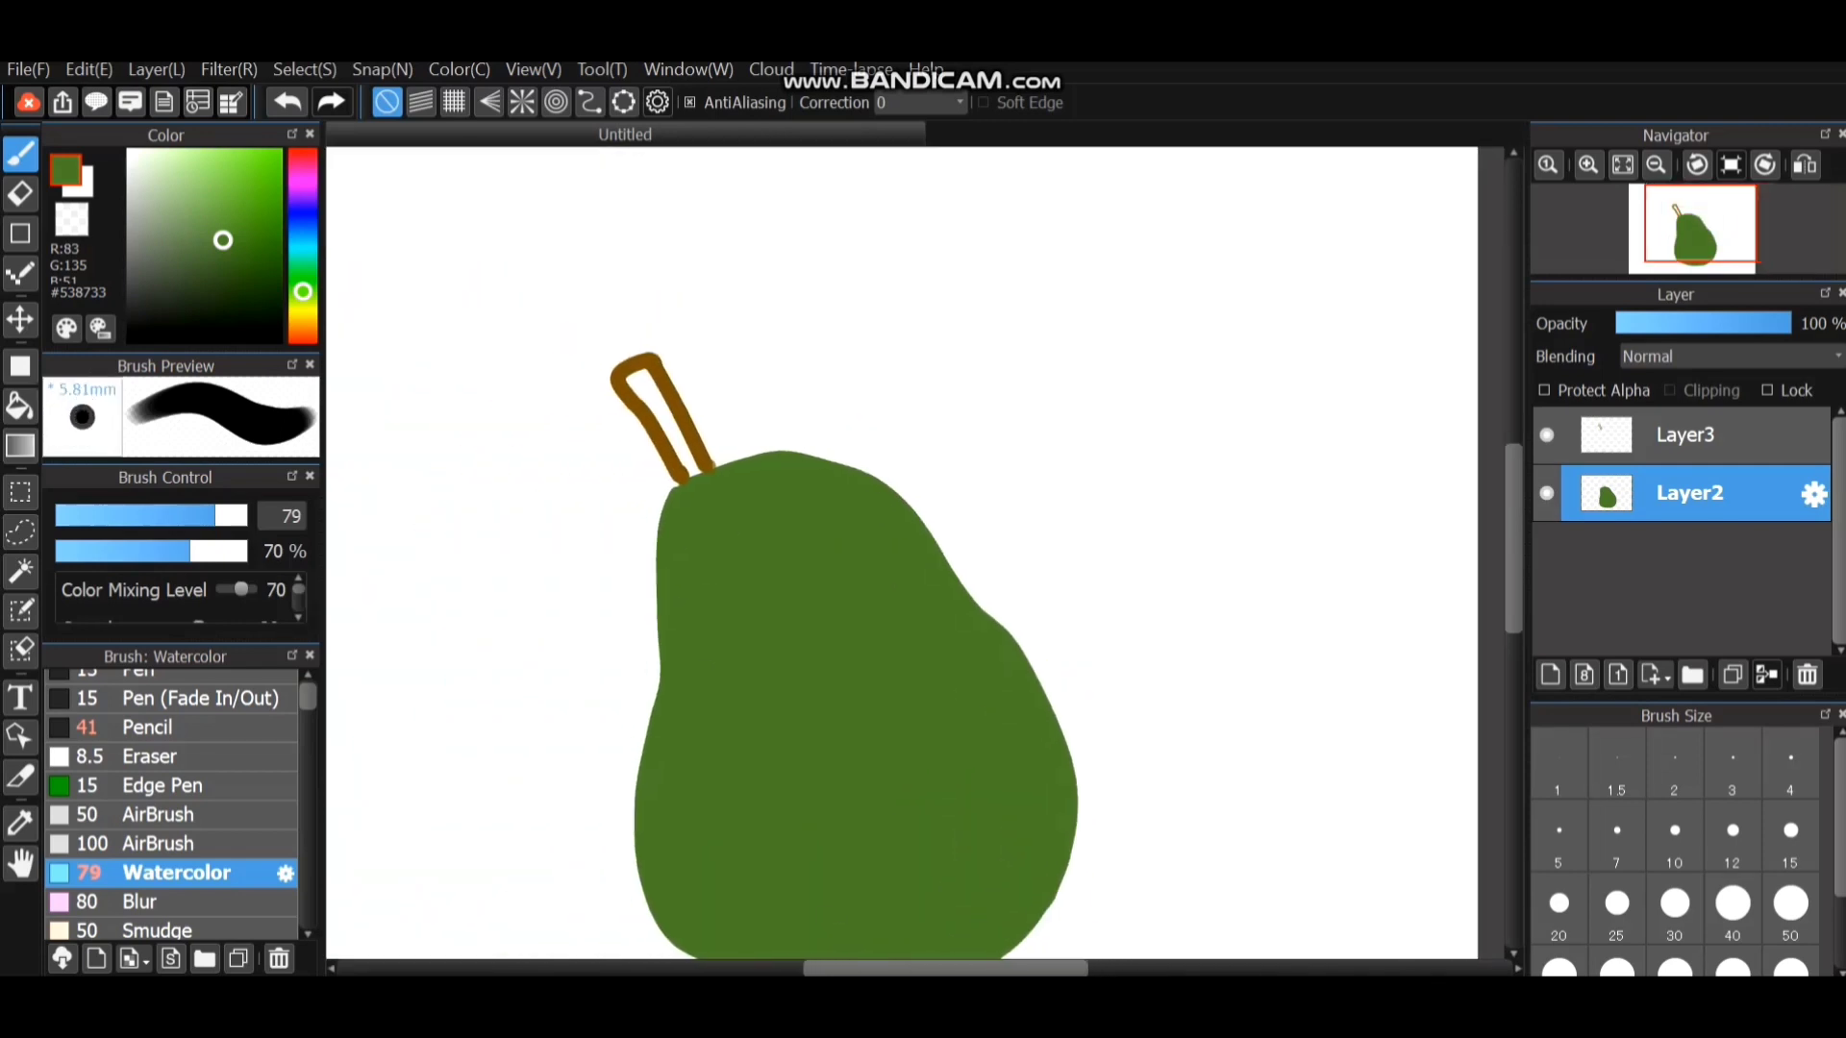
Sample the brown from the stem outline and fill the stem's interior with it on Layer3.
click(1692, 434)
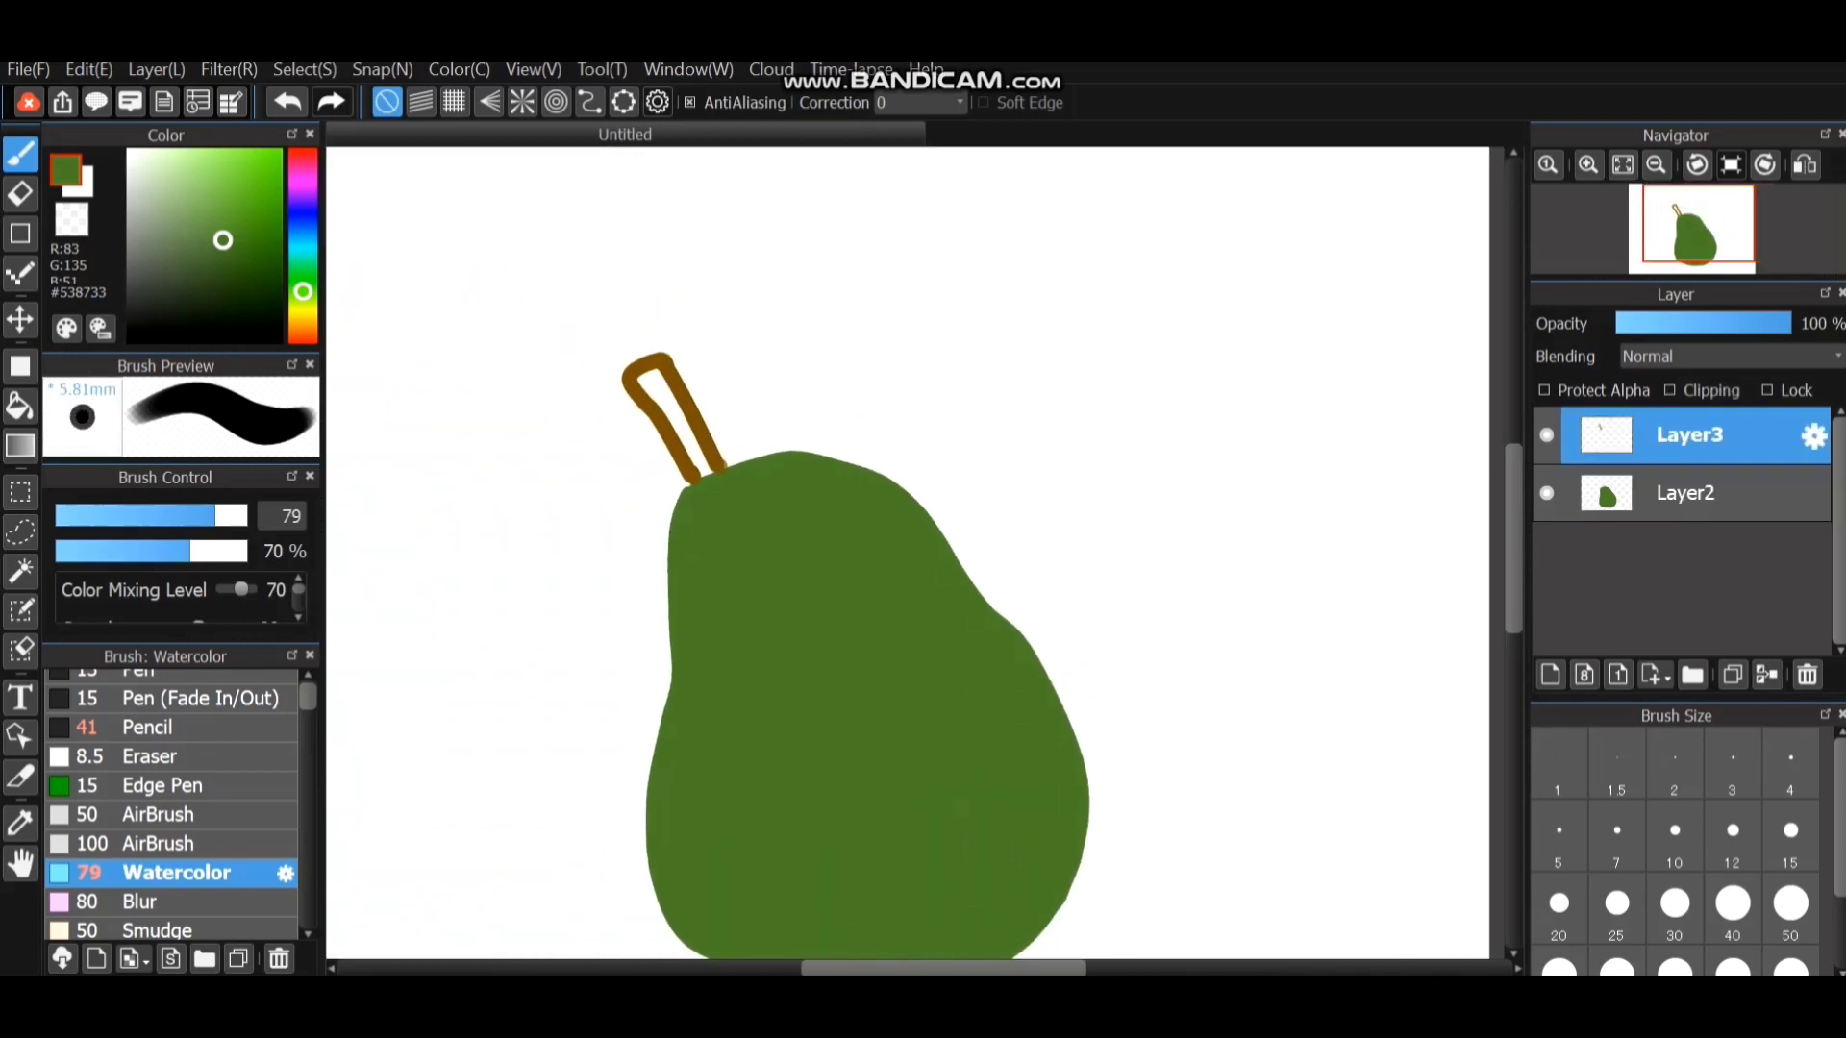
click(20, 823)
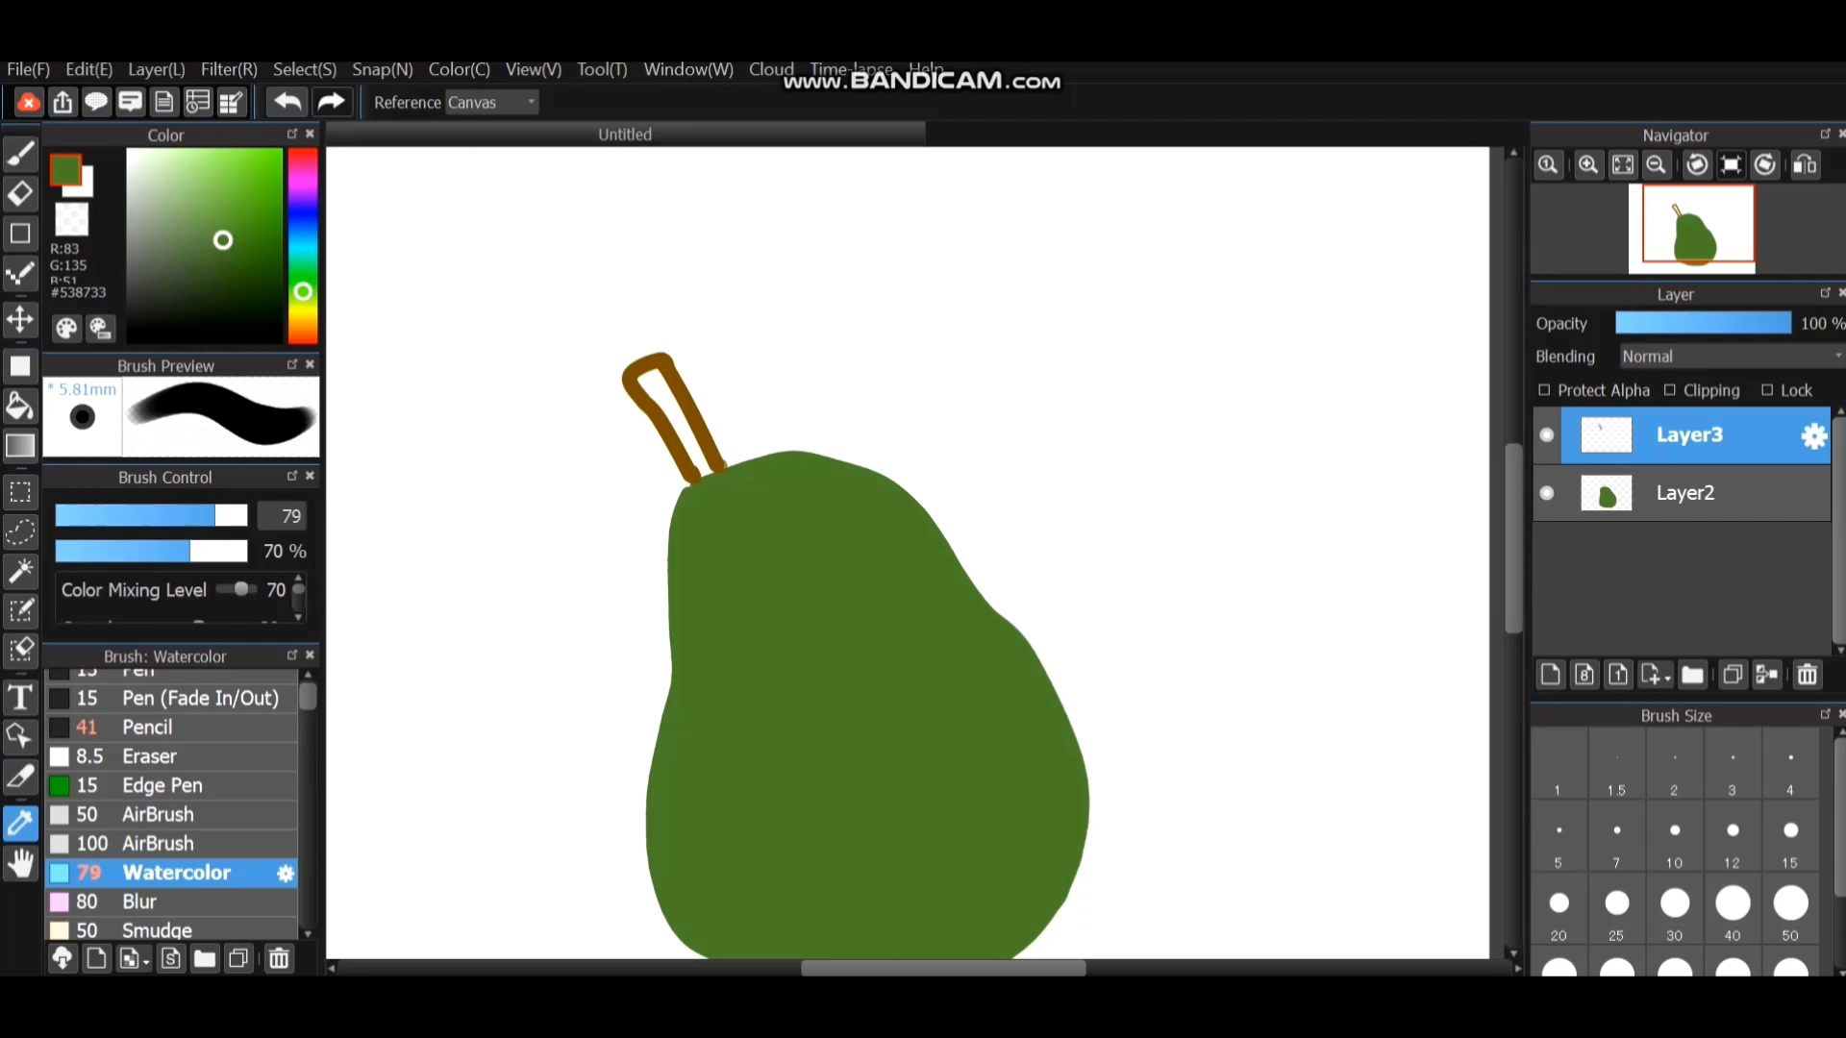
click(692, 413)
click(20, 406)
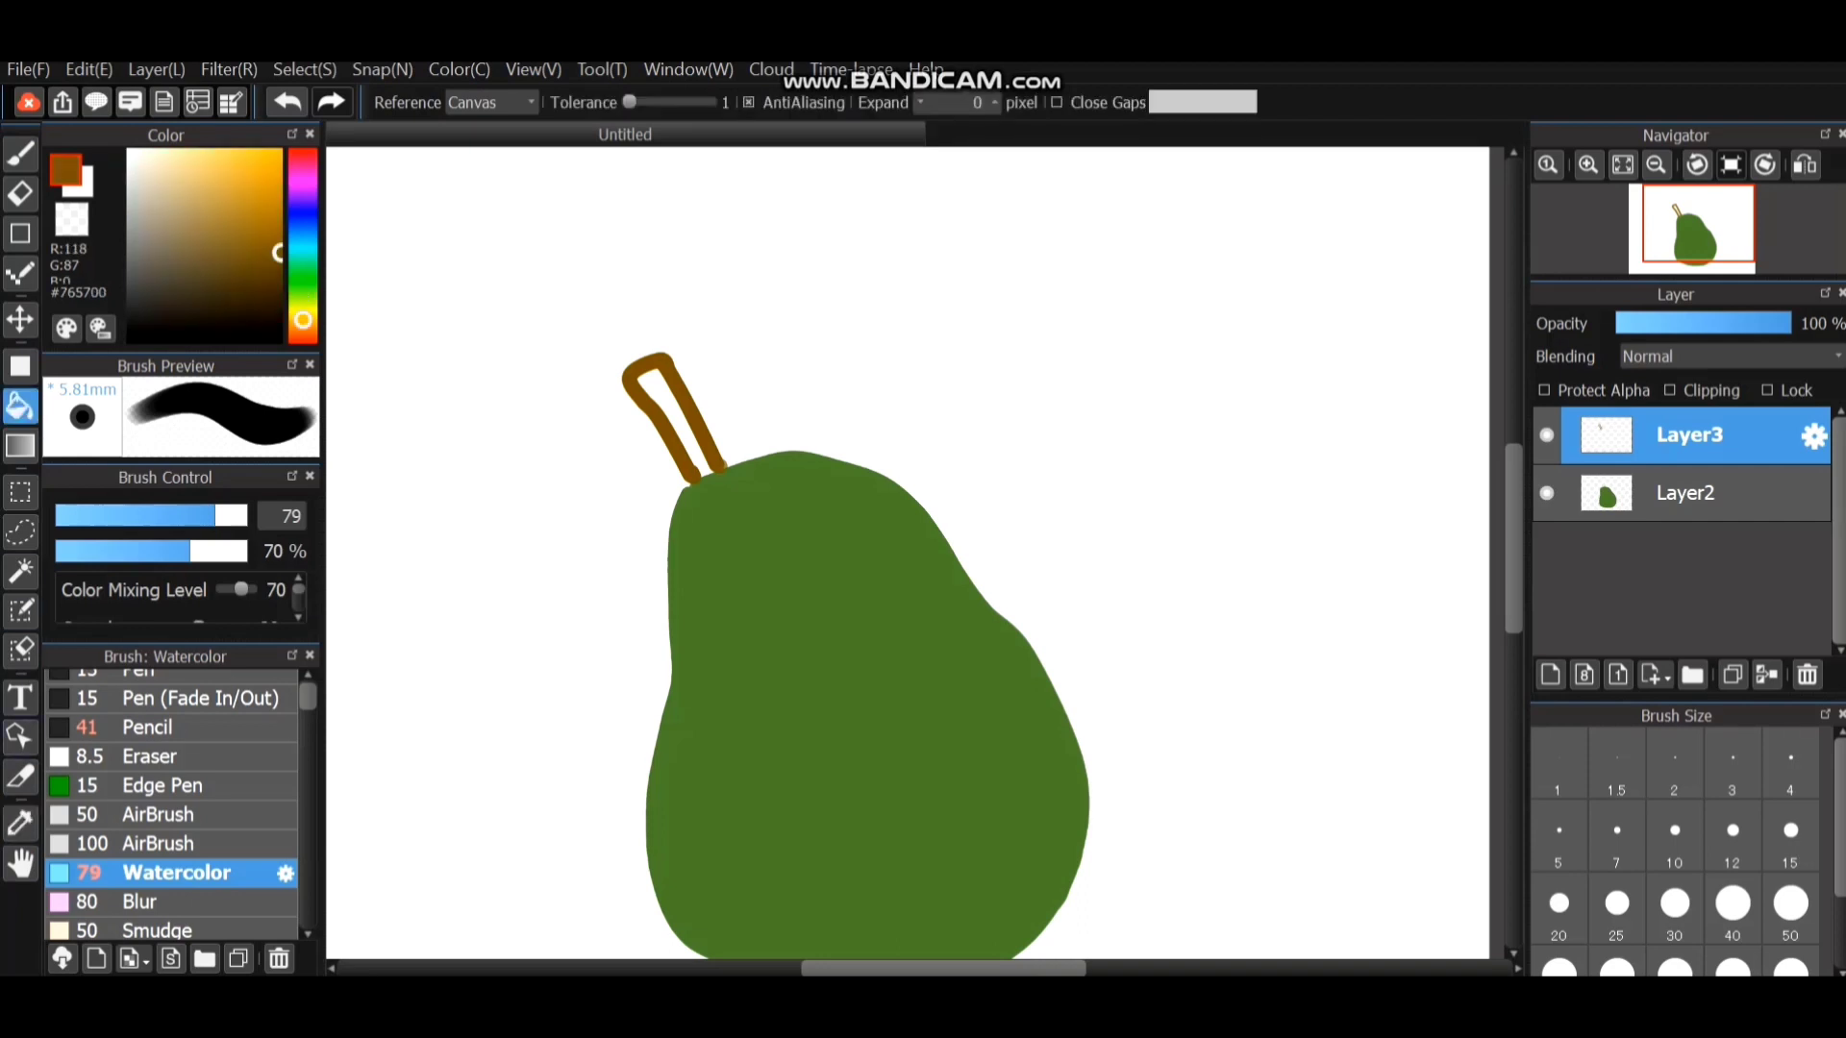
click(676, 422)
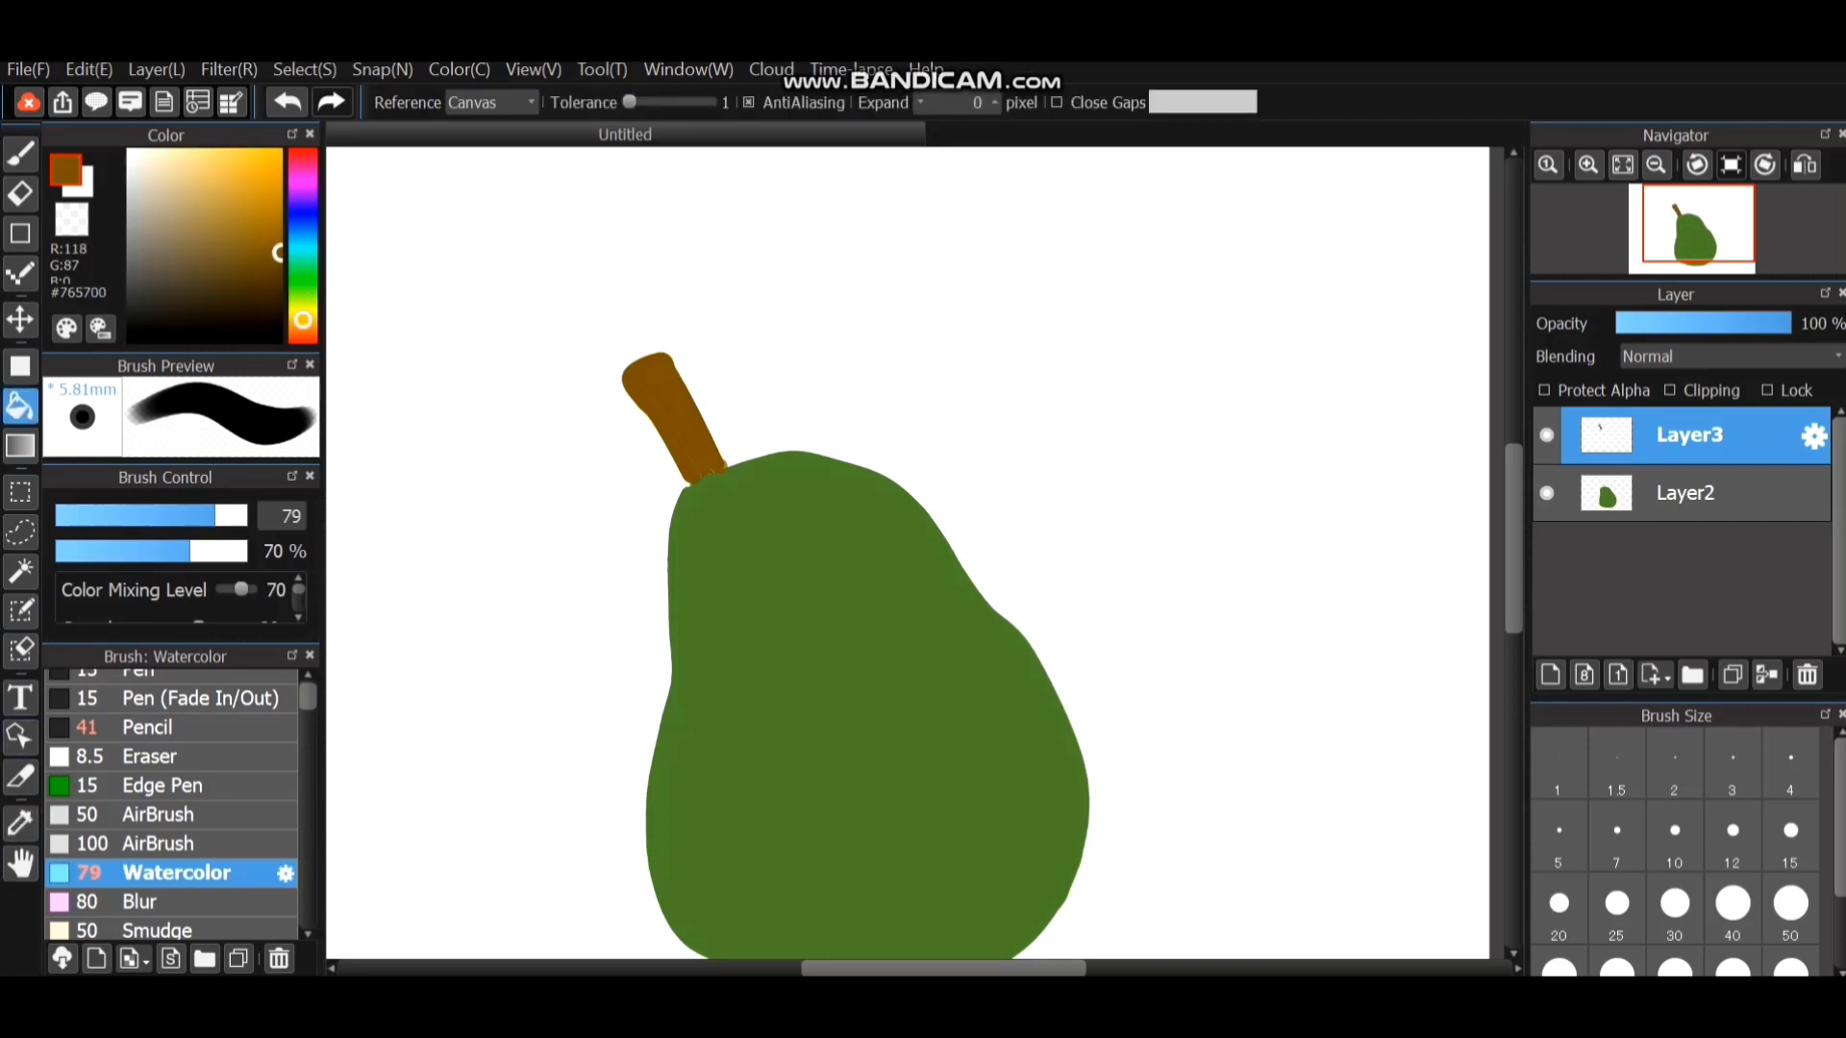
Paint over the base of the stem on Layer3 with the Watercolor brush to smooth its junction with the pear.
click(20, 154)
scroll(642, 454, down, 2)
scroll(642, 454, up, 5)
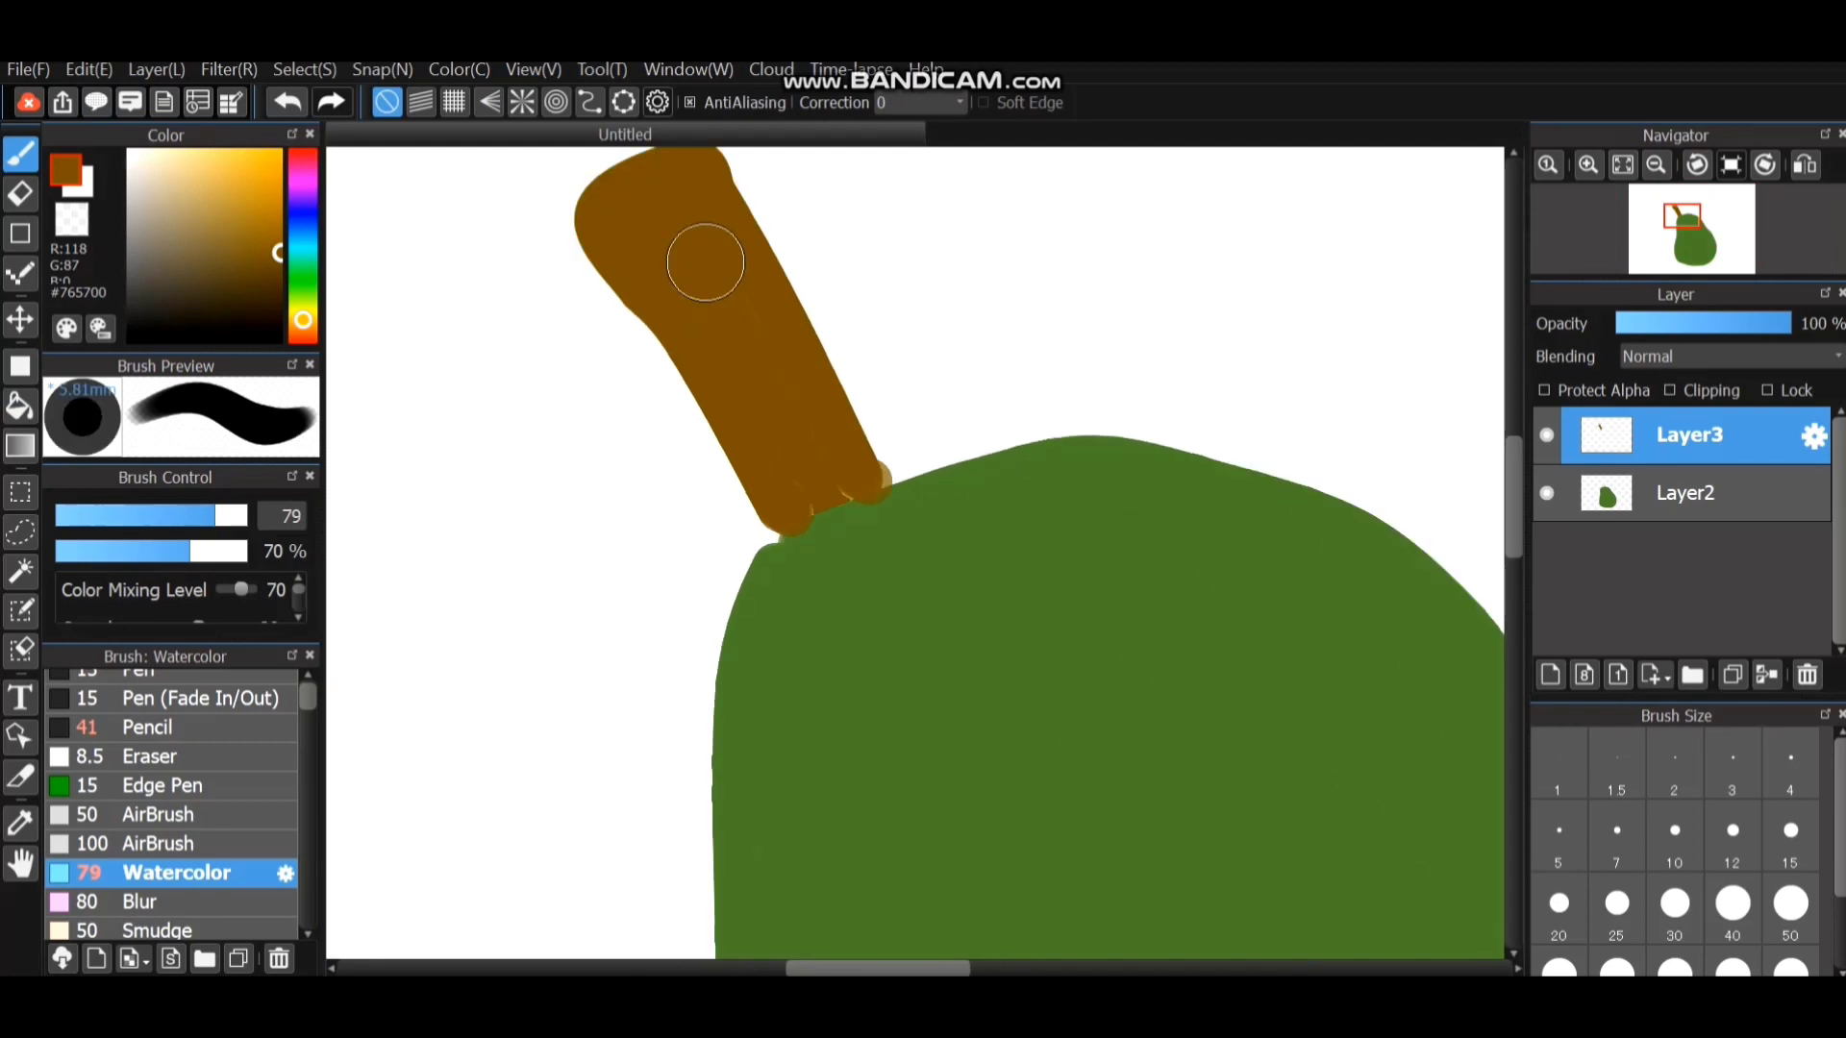
mouse_move(704, 262)
mouse_down()
mouse_move(771, 426)
mouse_move(828, 484)
mouse_move(790, 509)
mouse_move(844, 477)
mouse_move(856, 494)
mouse_move(788, 509)
mouse_move(788, 455)
mouse_up()
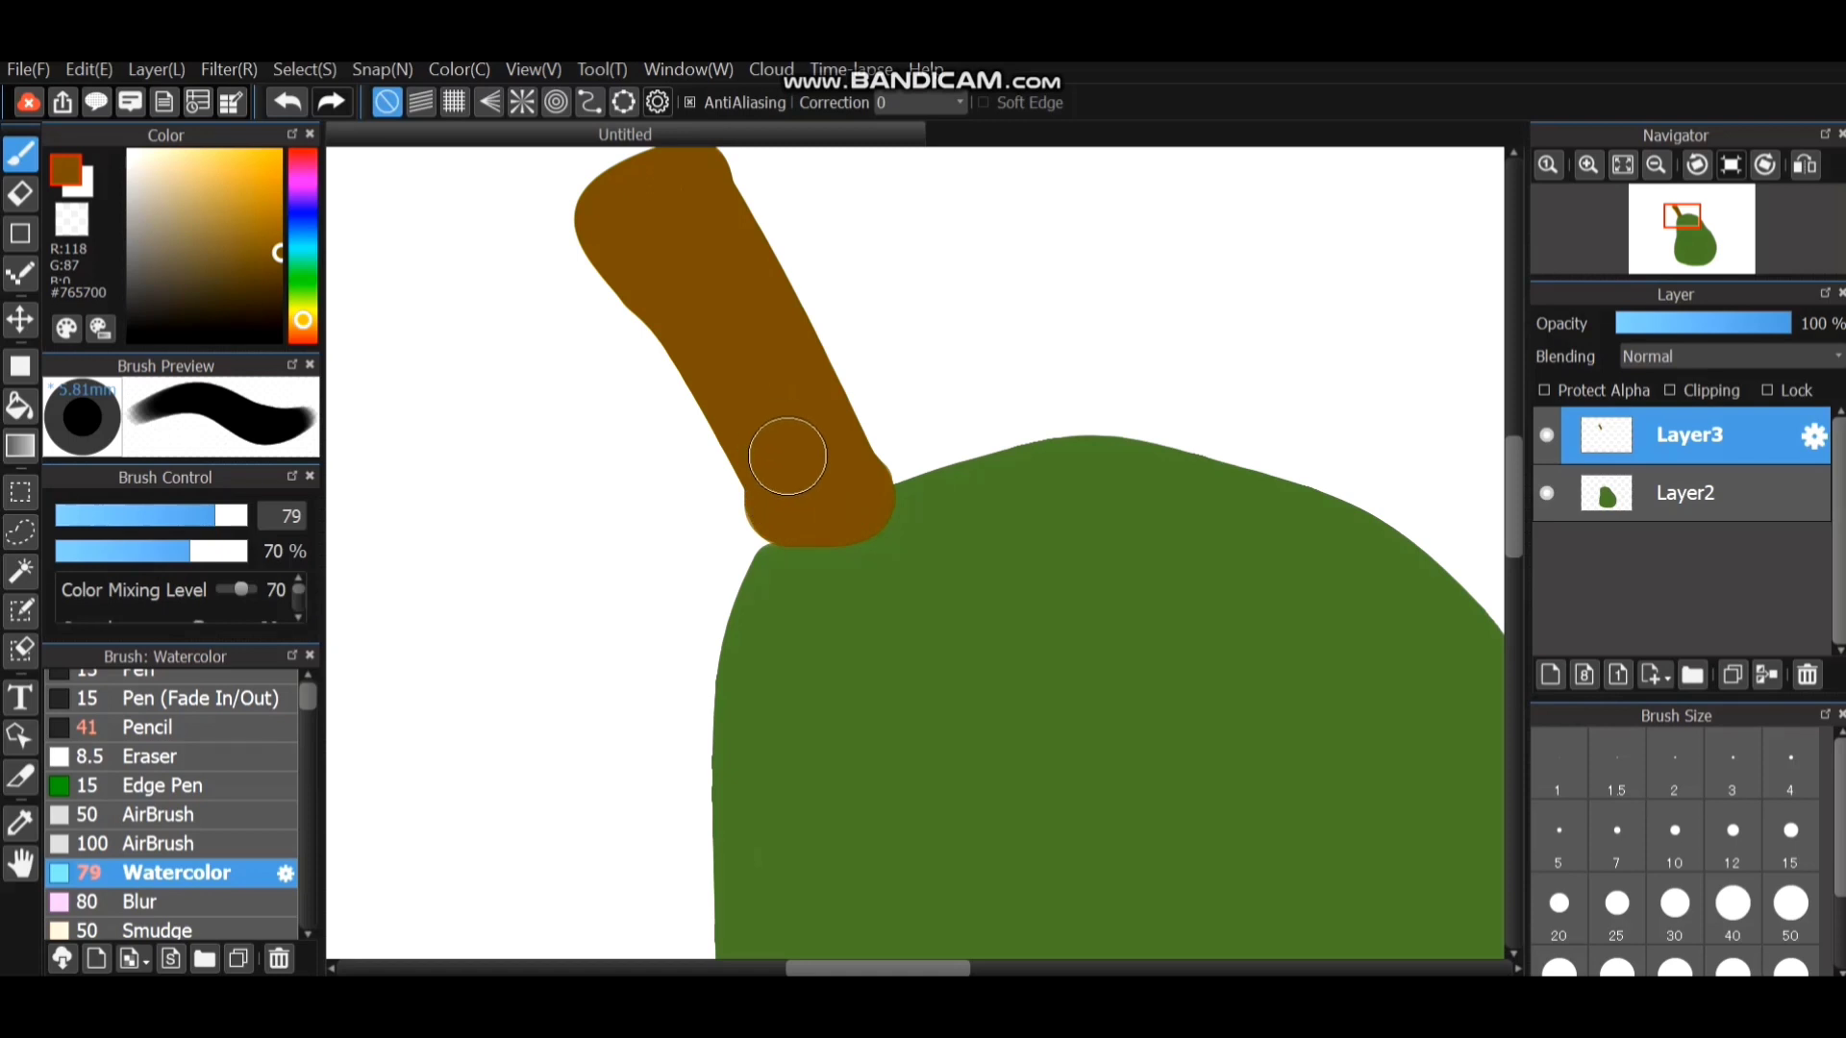
scroll(782, 442, down, 4)
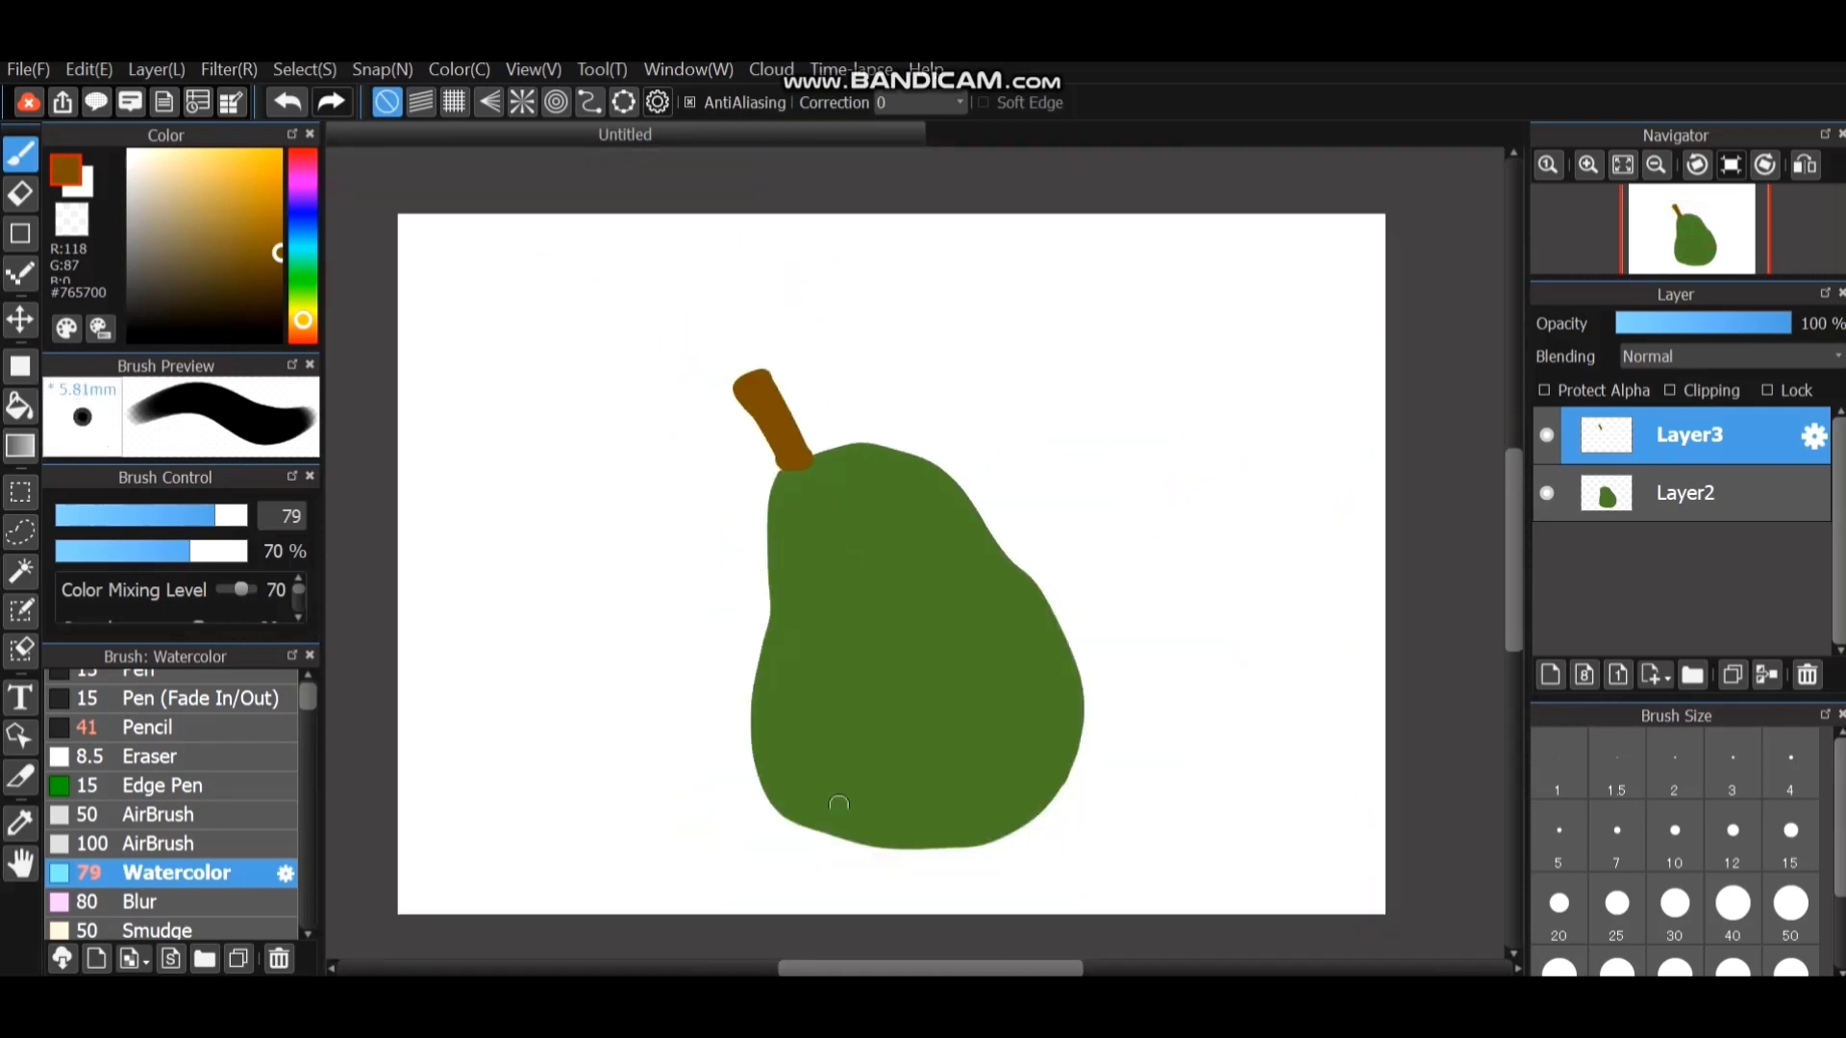
drag(929, 968, 932, 968)
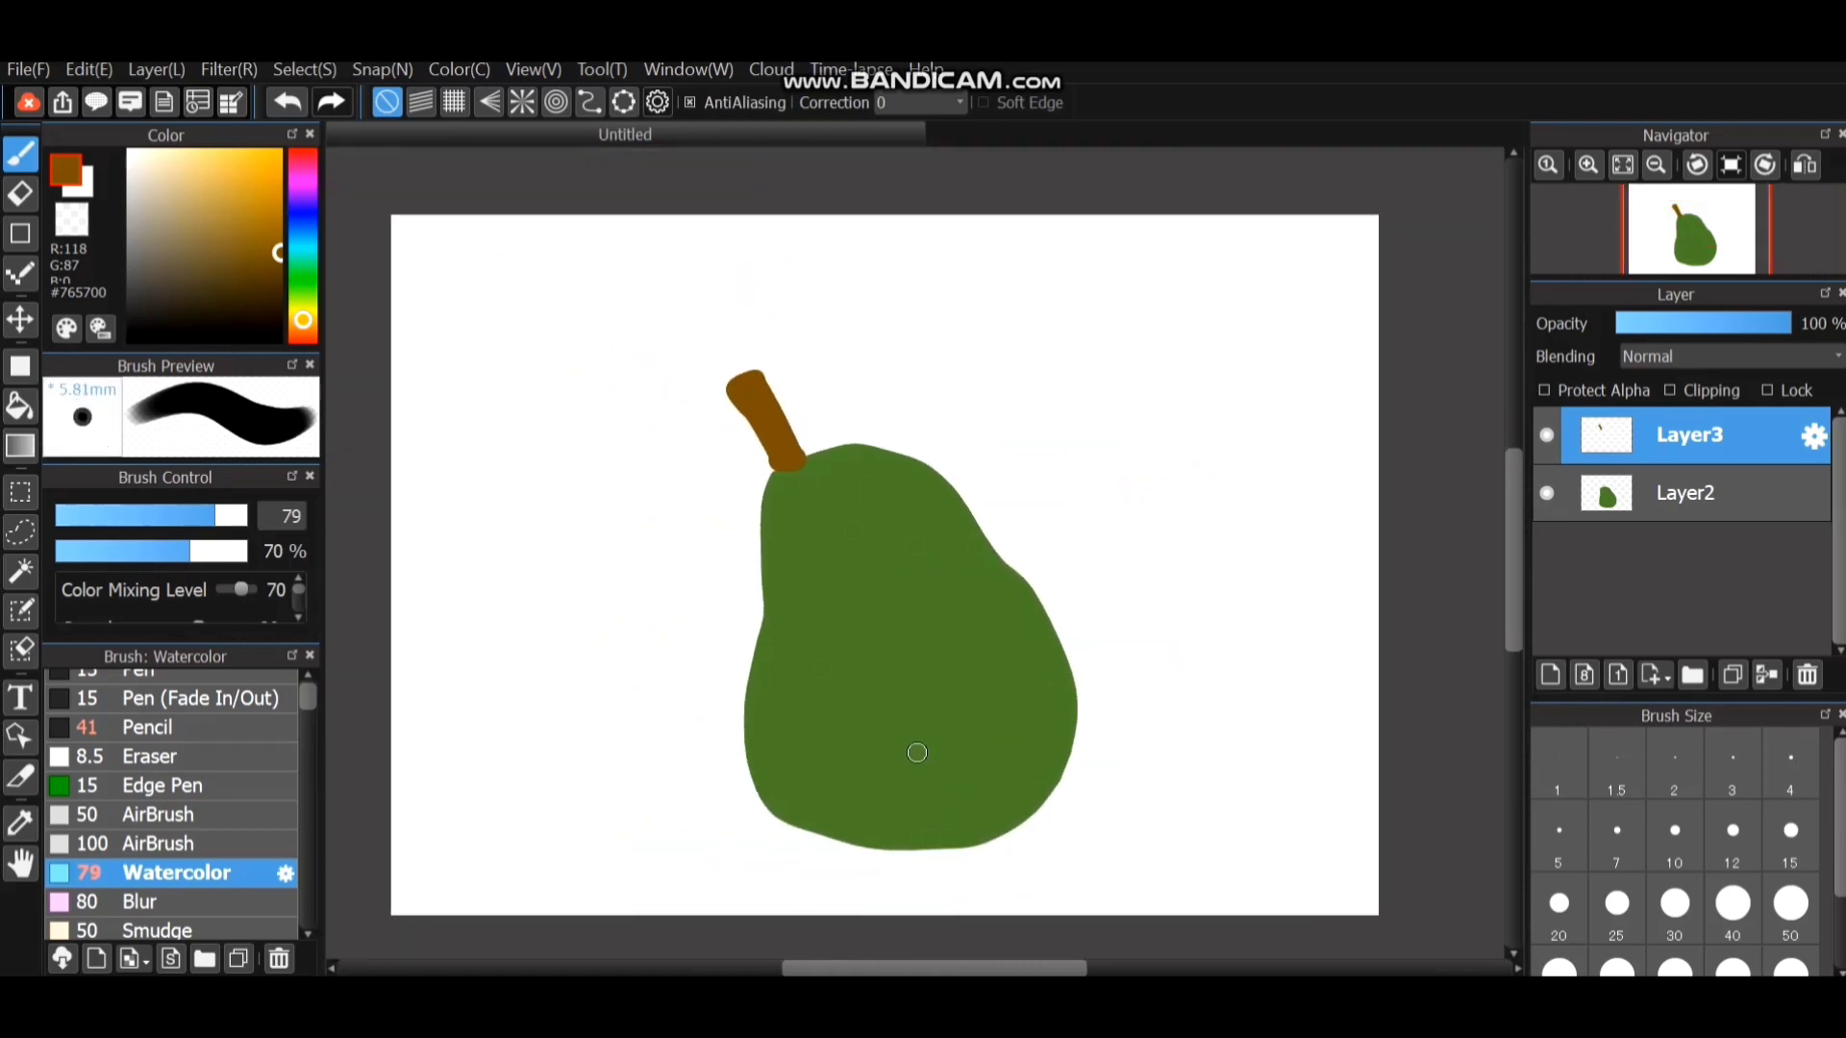
On Layer2, set the colour to #D7B042 and the Watercolor brush to size 700 and 13% opacity, and protect the layer's alpha.
click(1717, 493)
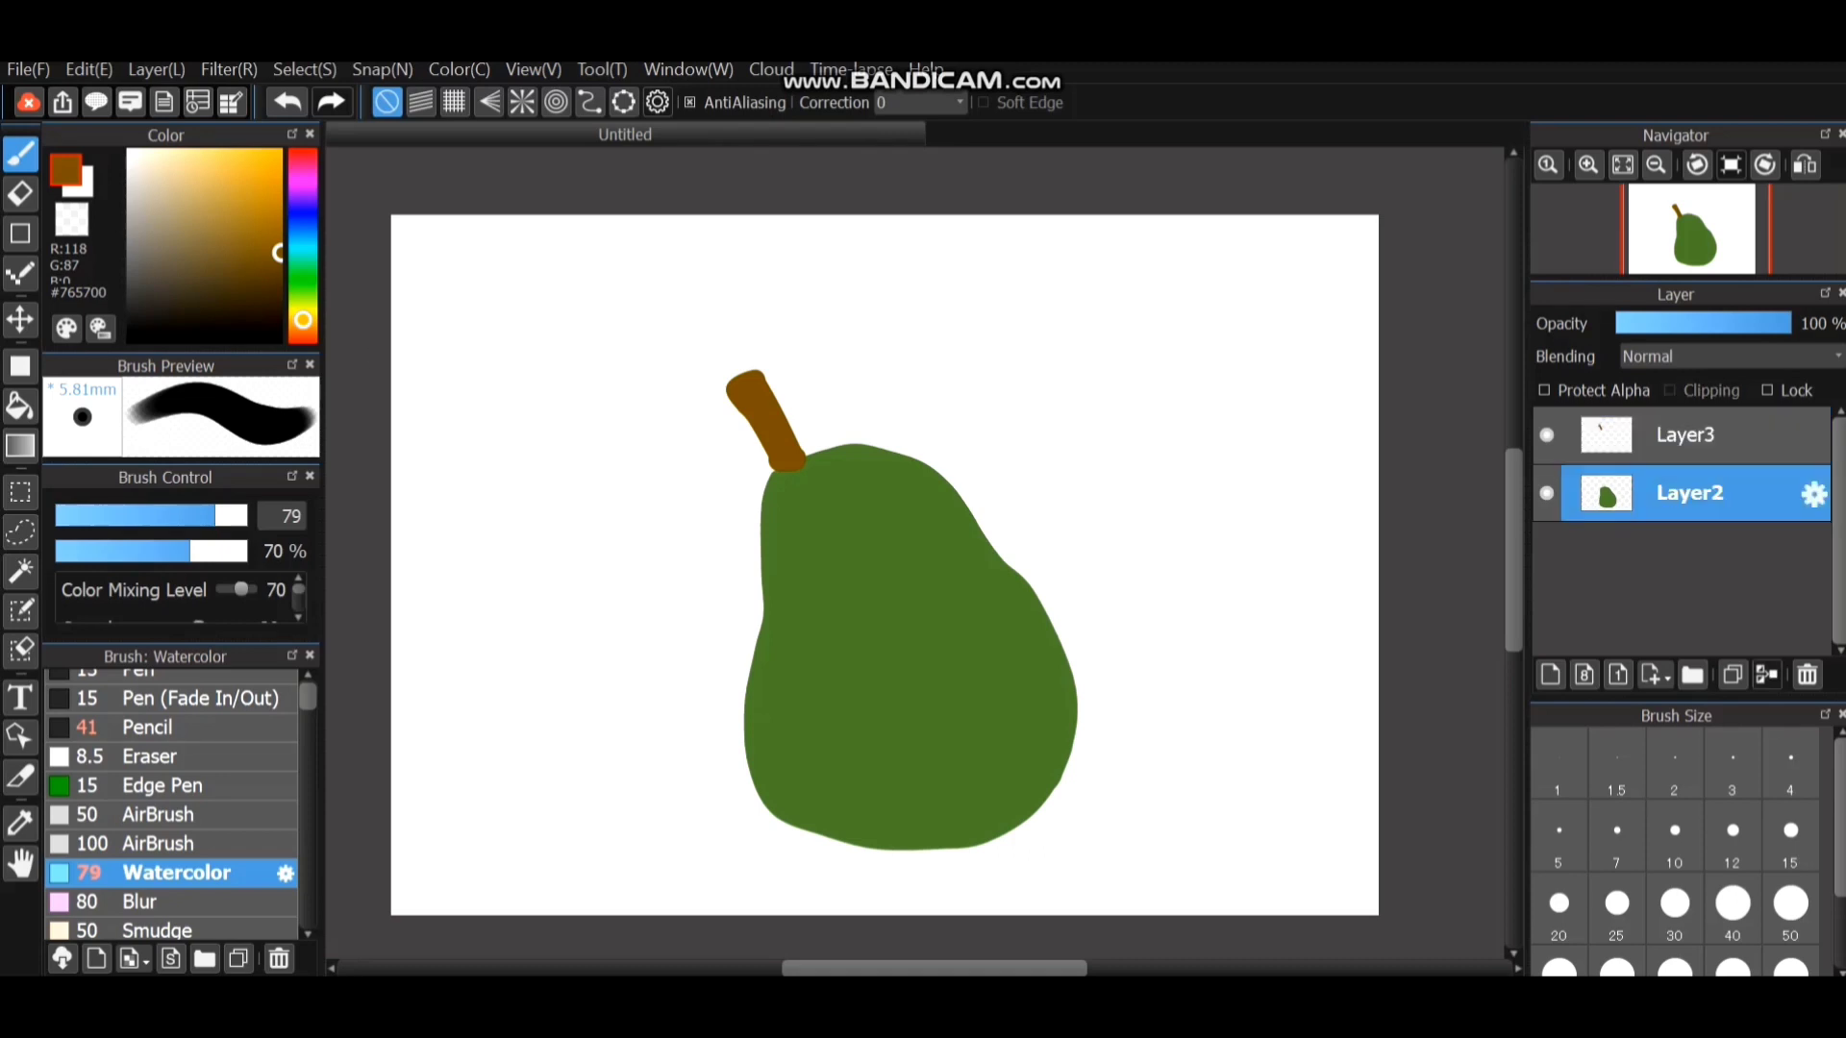
drag(278, 241, 235, 180)
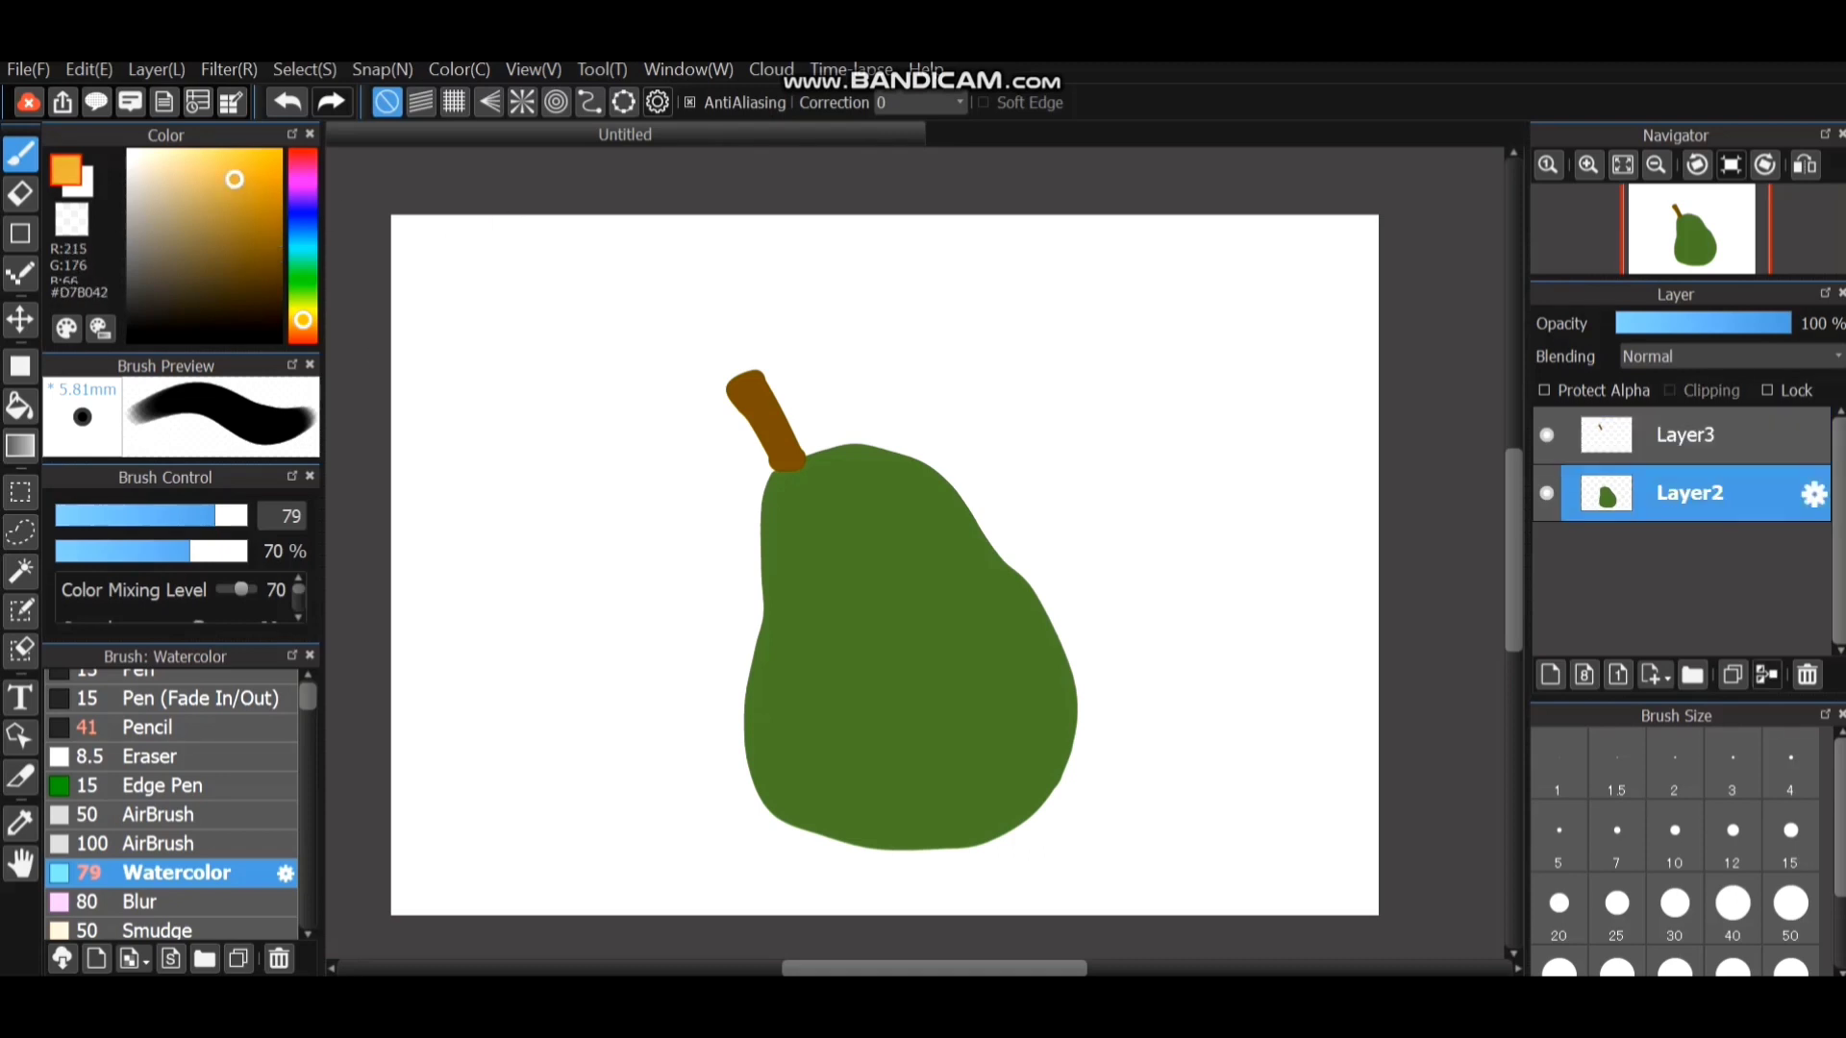
mouse_move(190, 550)
mouse_down()
mouse_move(62, 551)
mouse_move(79, 551)
mouse_up()
drag(224, 515, 245, 515)
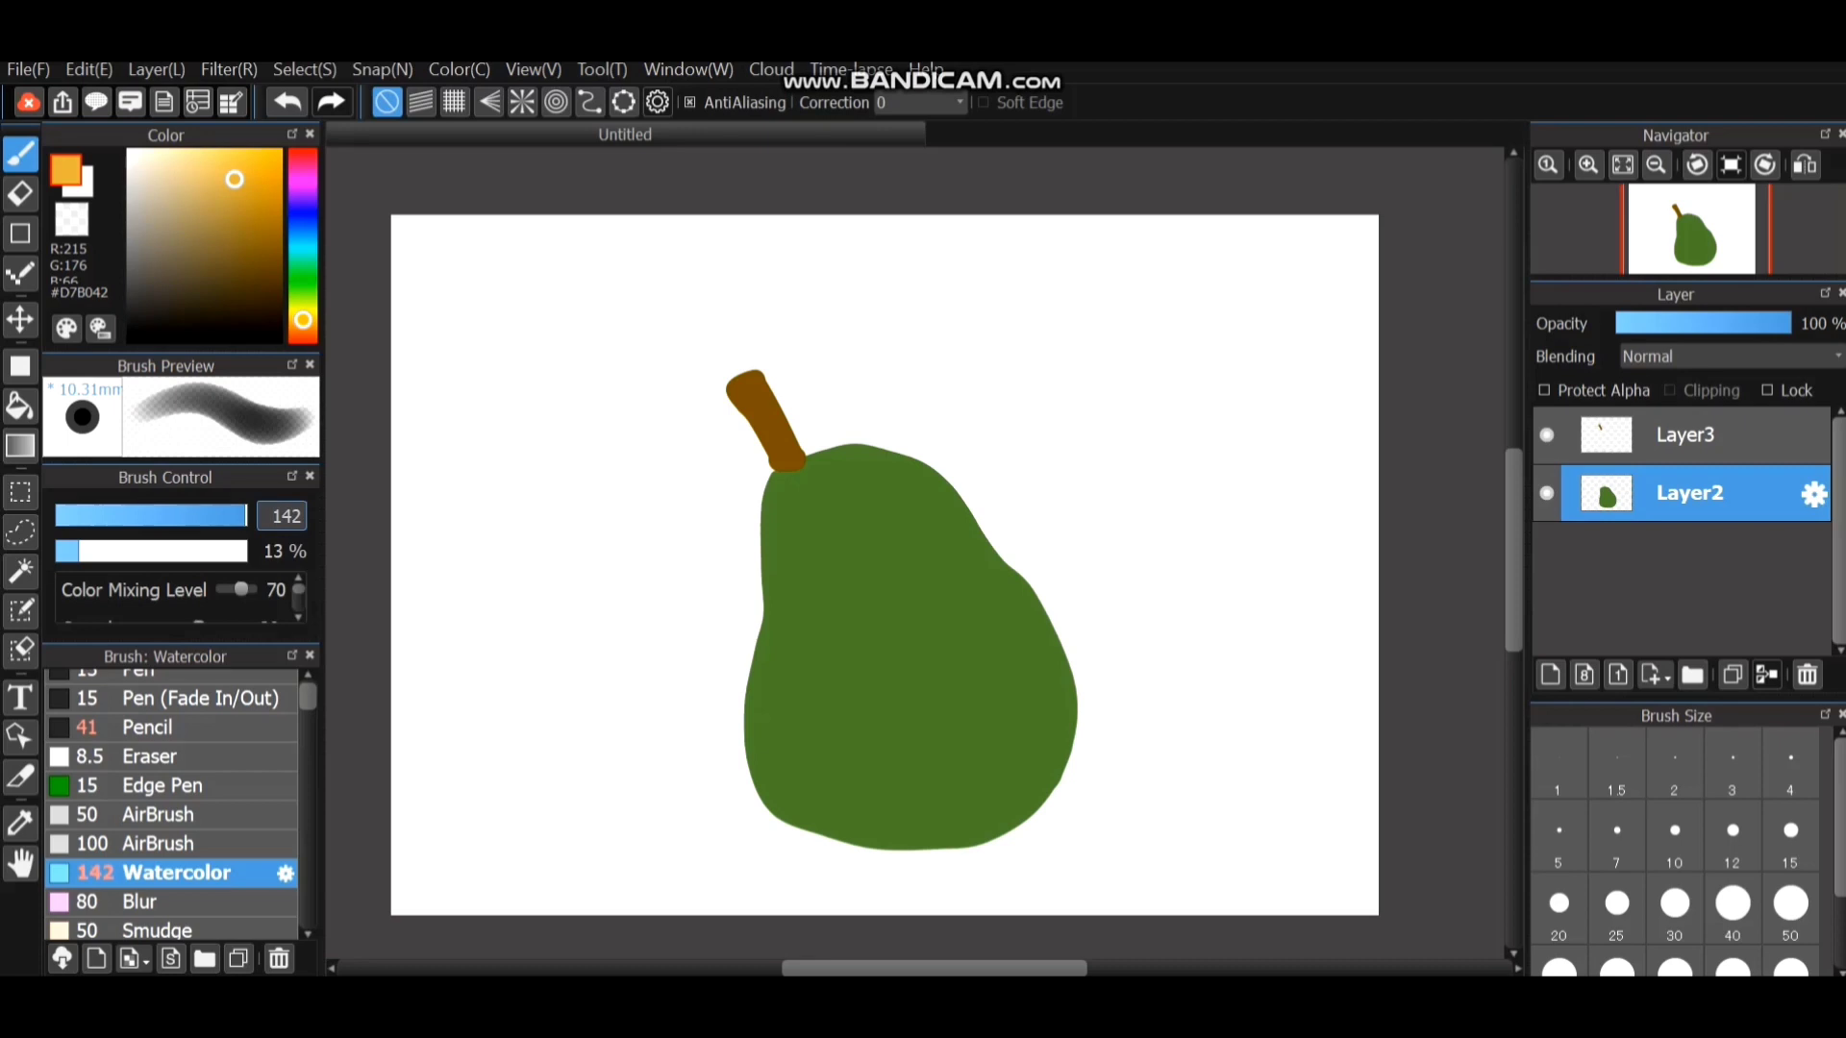
scroll(1790, 891, down, 2)
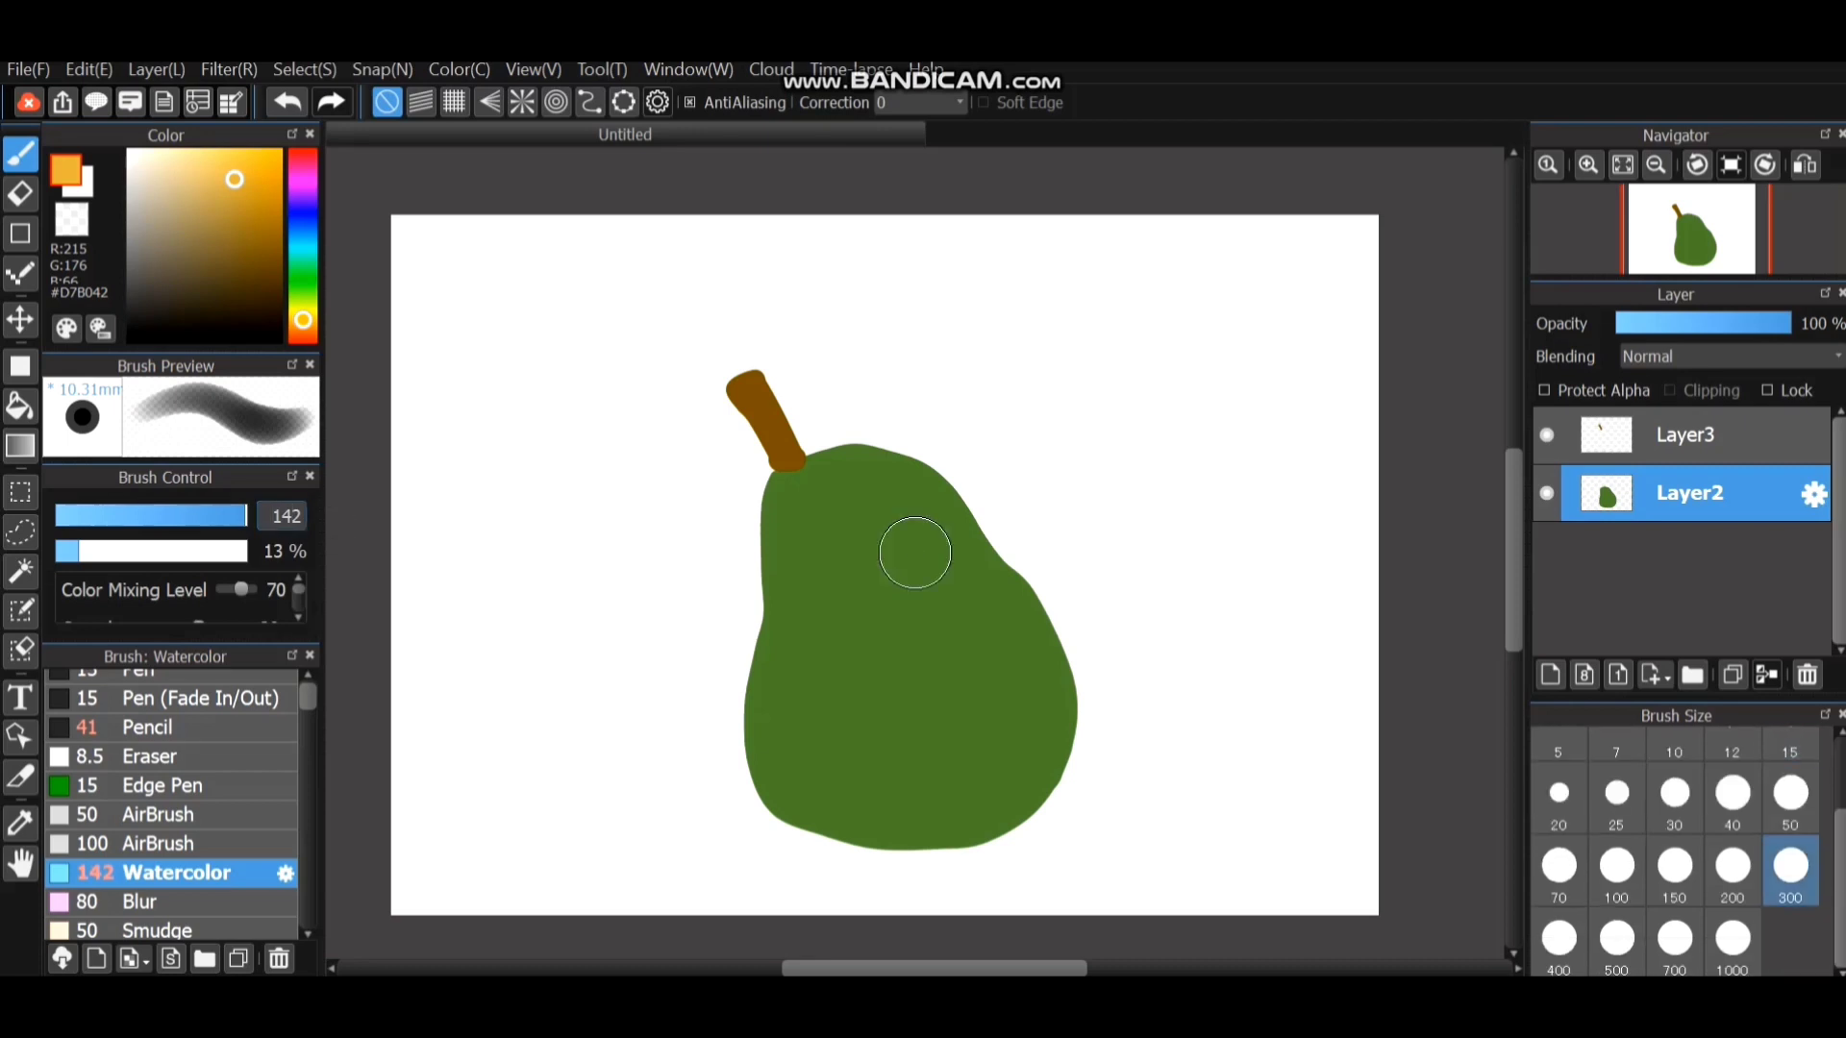
click(1674, 937)
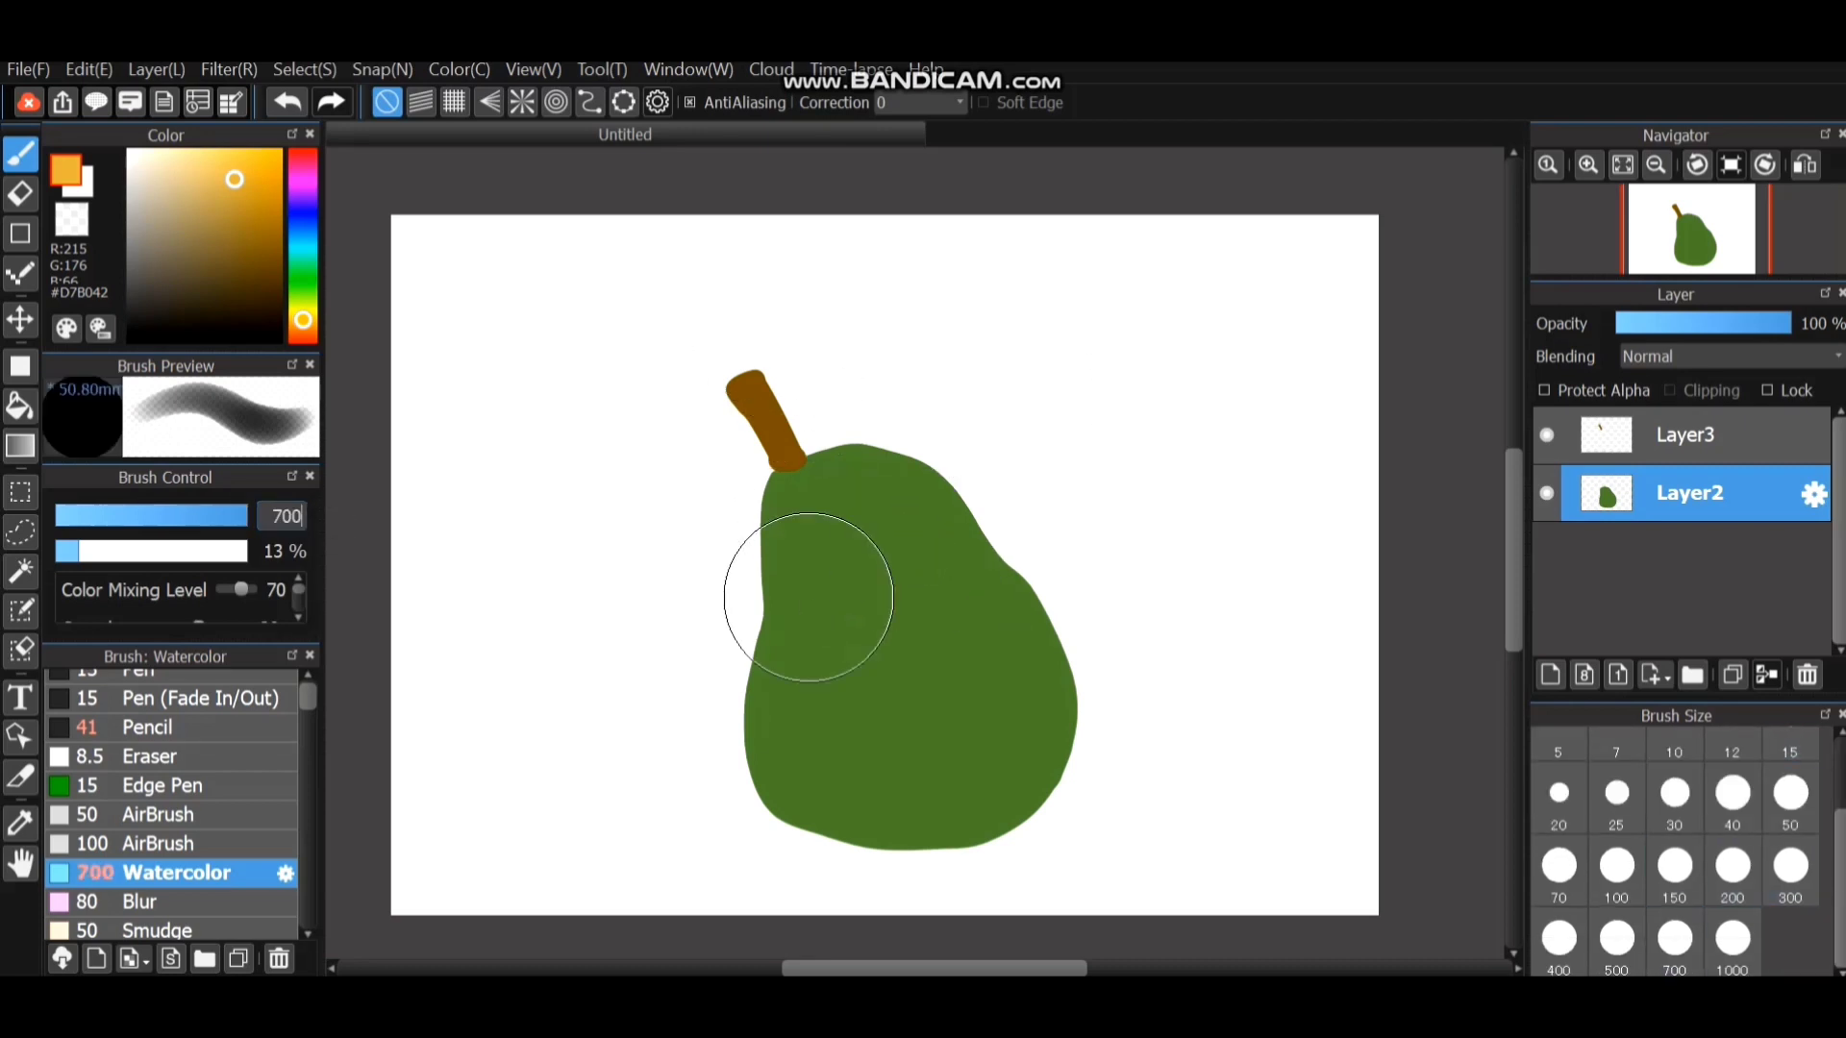
click(1545, 390)
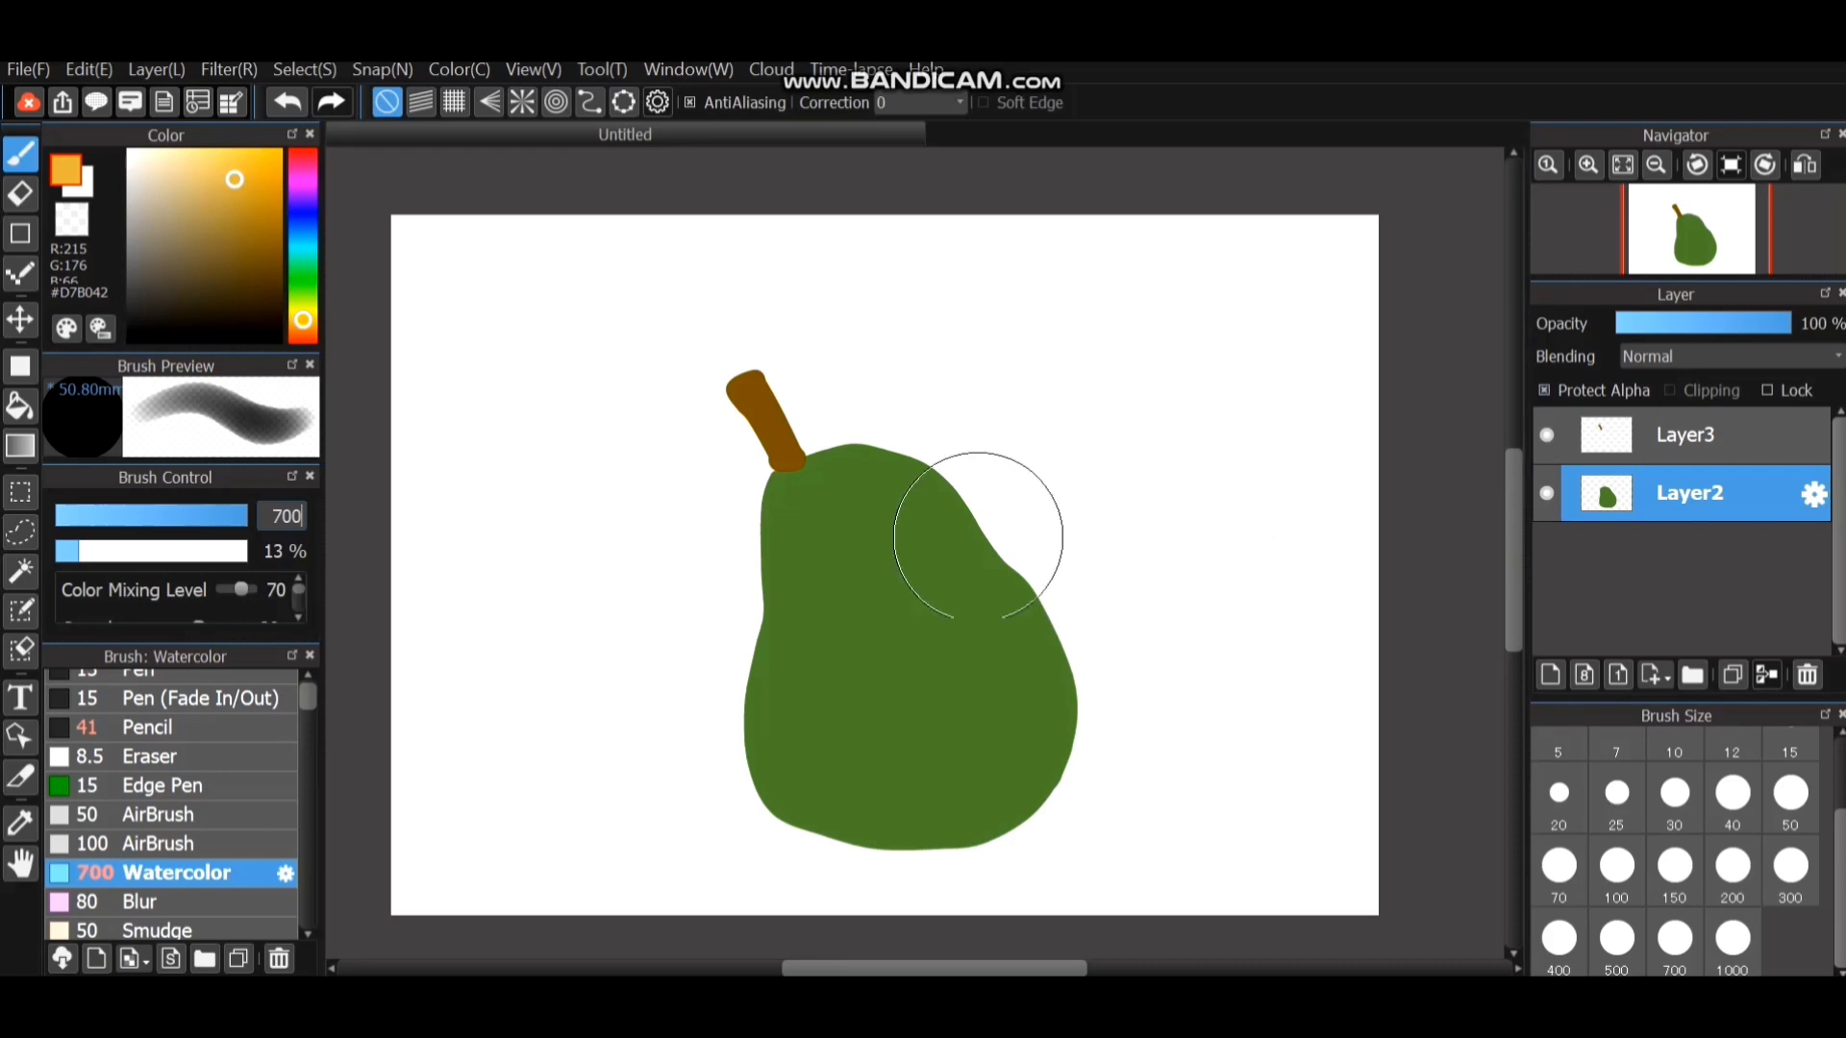
Brush yellow over the pear's upper body and right side, and undo the heavier strokes.
mouse_move(907, 603)
mouse_down()
mouse_move(831, 550)
mouse_move(779, 543)
mouse_move(910, 474)
mouse_move(931, 548)
mouse_up()
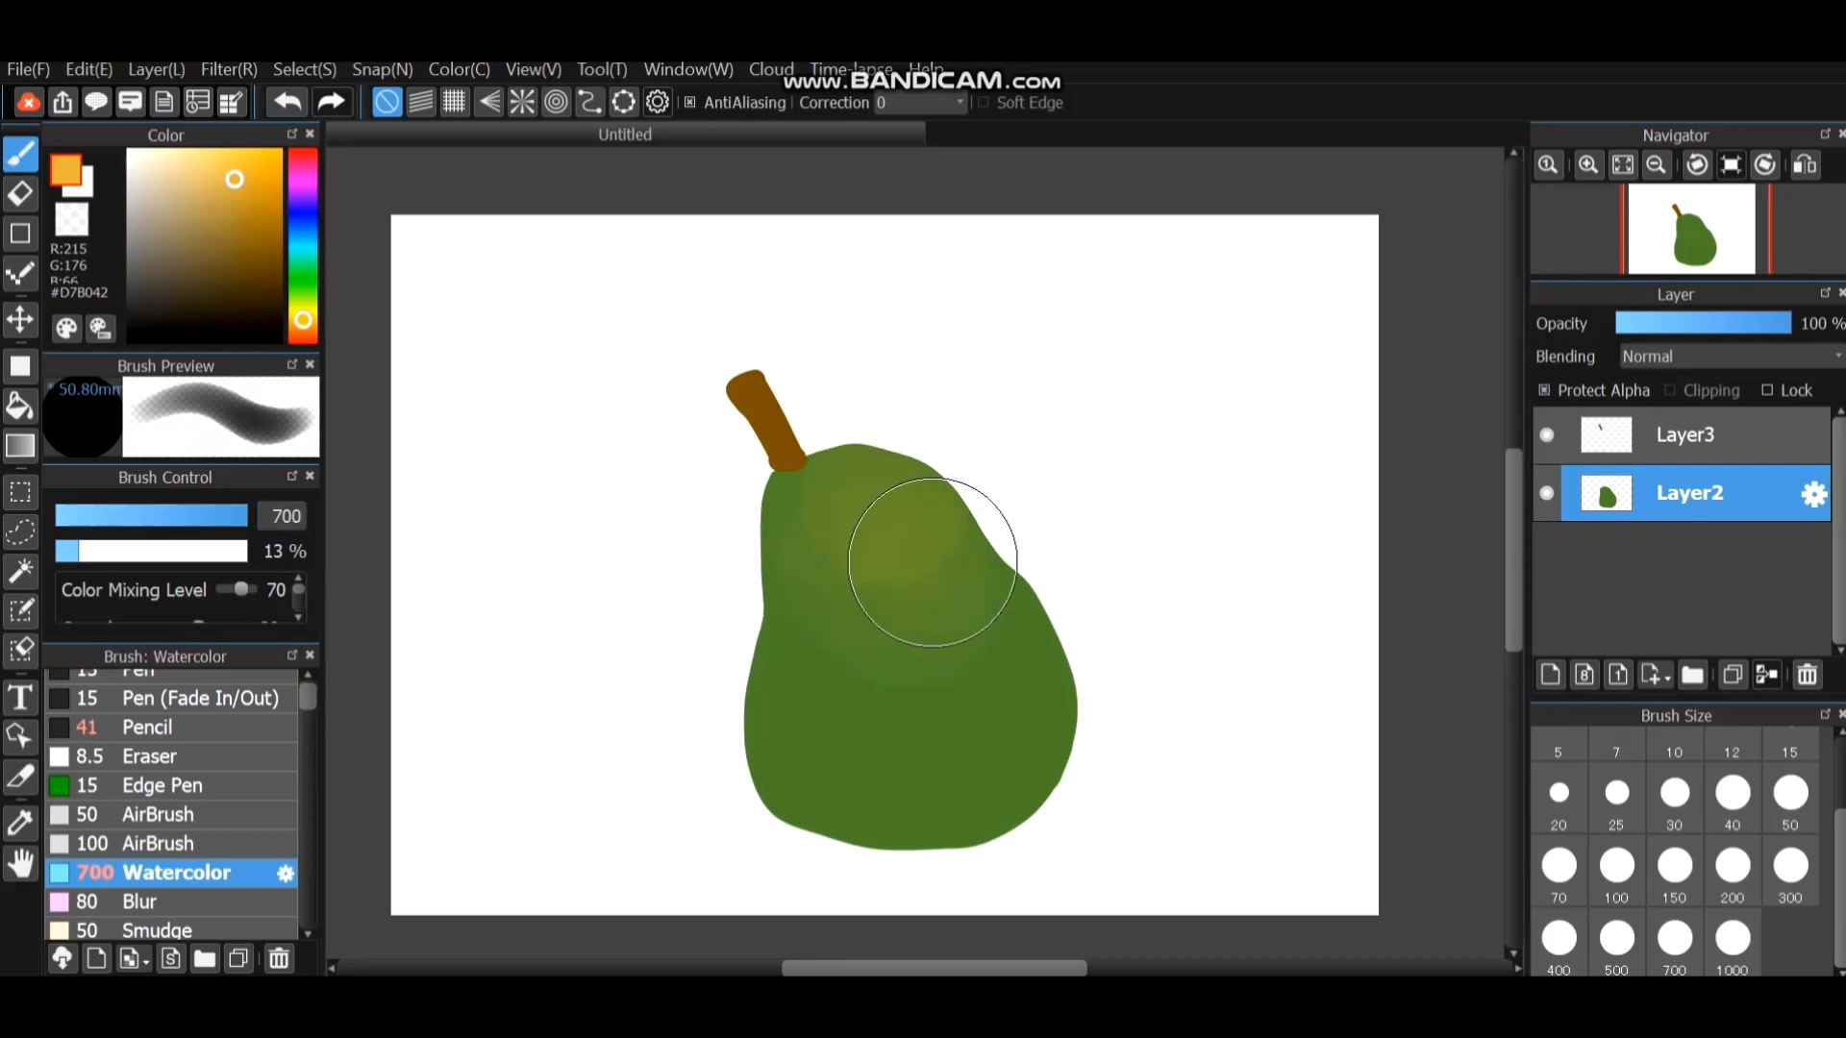
mouse_move(1045, 685)
mouse_down()
mouse_move(893, 557)
mouse_move(925, 622)
mouse_move(1043, 703)
mouse_move(987, 606)
mouse_move(822, 461)
mouse_move(1007, 615)
mouse_move(1029, 853)
mouse_move(1013, 644)
mouse_move(927, 749)
mouse_move(894, 558)
mouse_up()
key(ctrl+z)
key(ctrl+z)
key(ctrl+z)
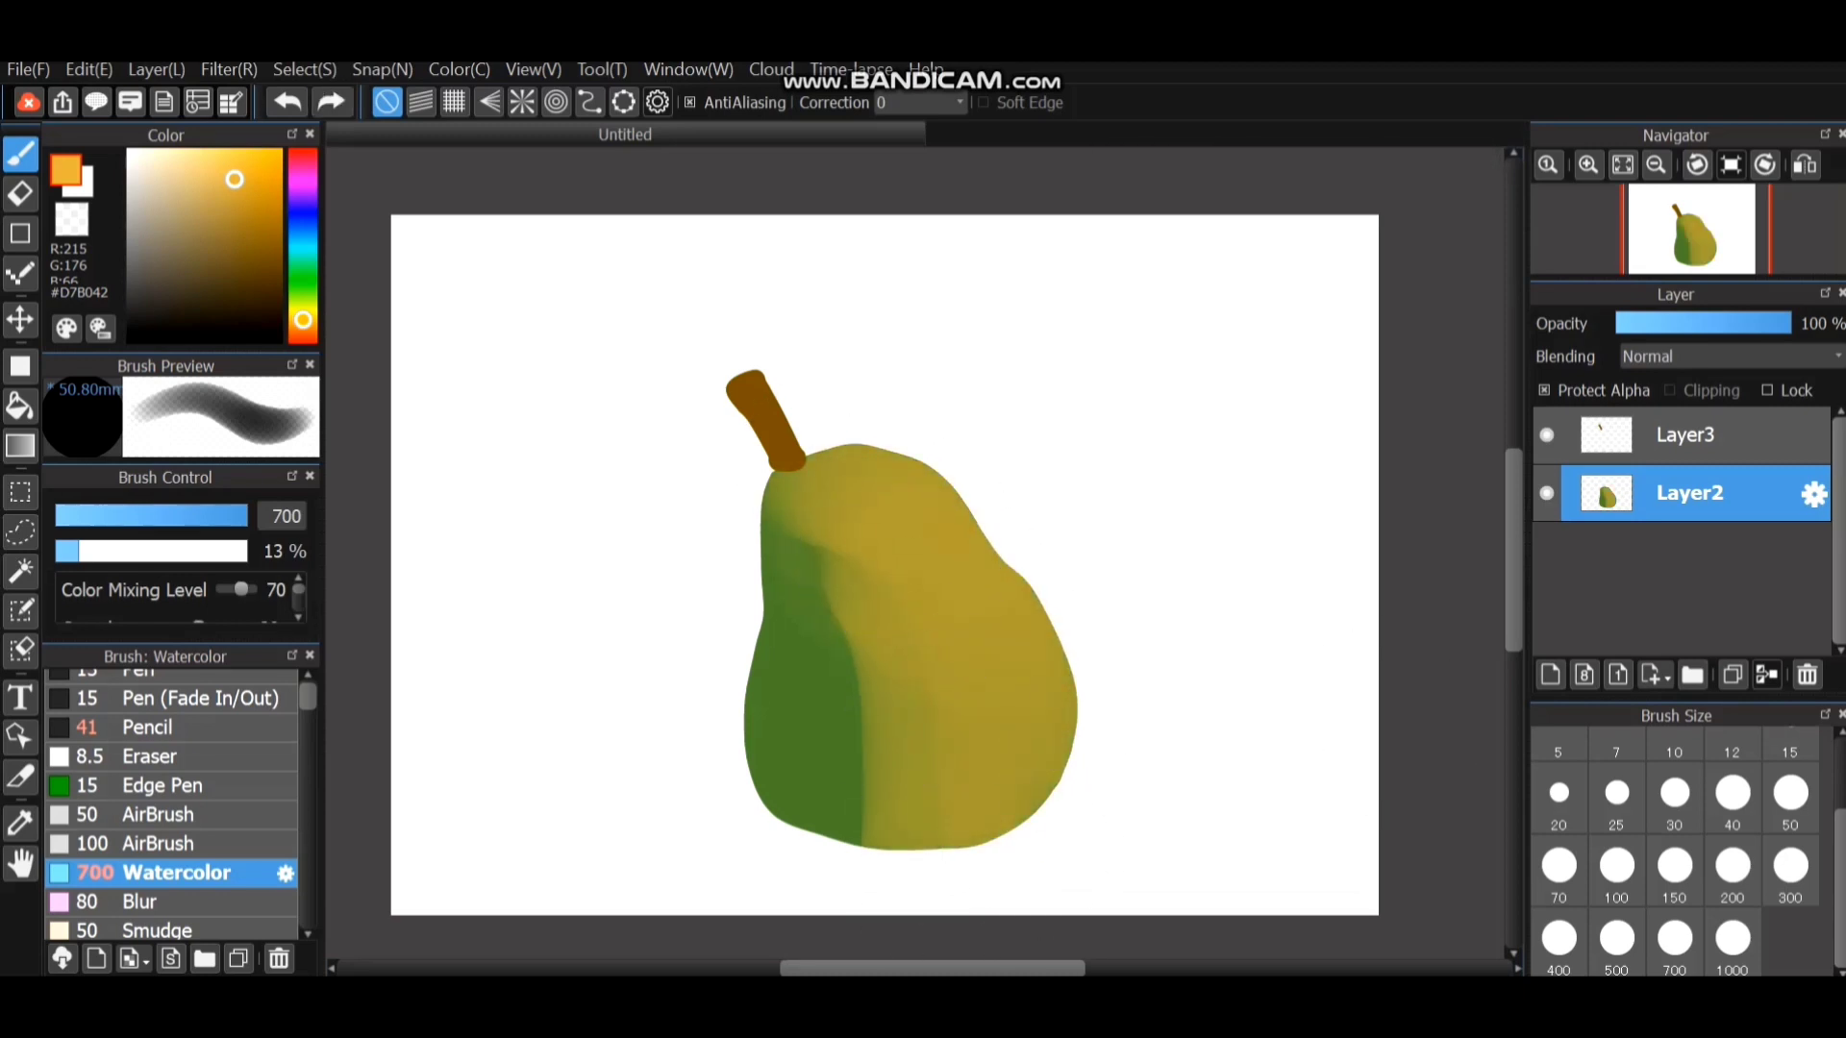
key(ctrl+z)
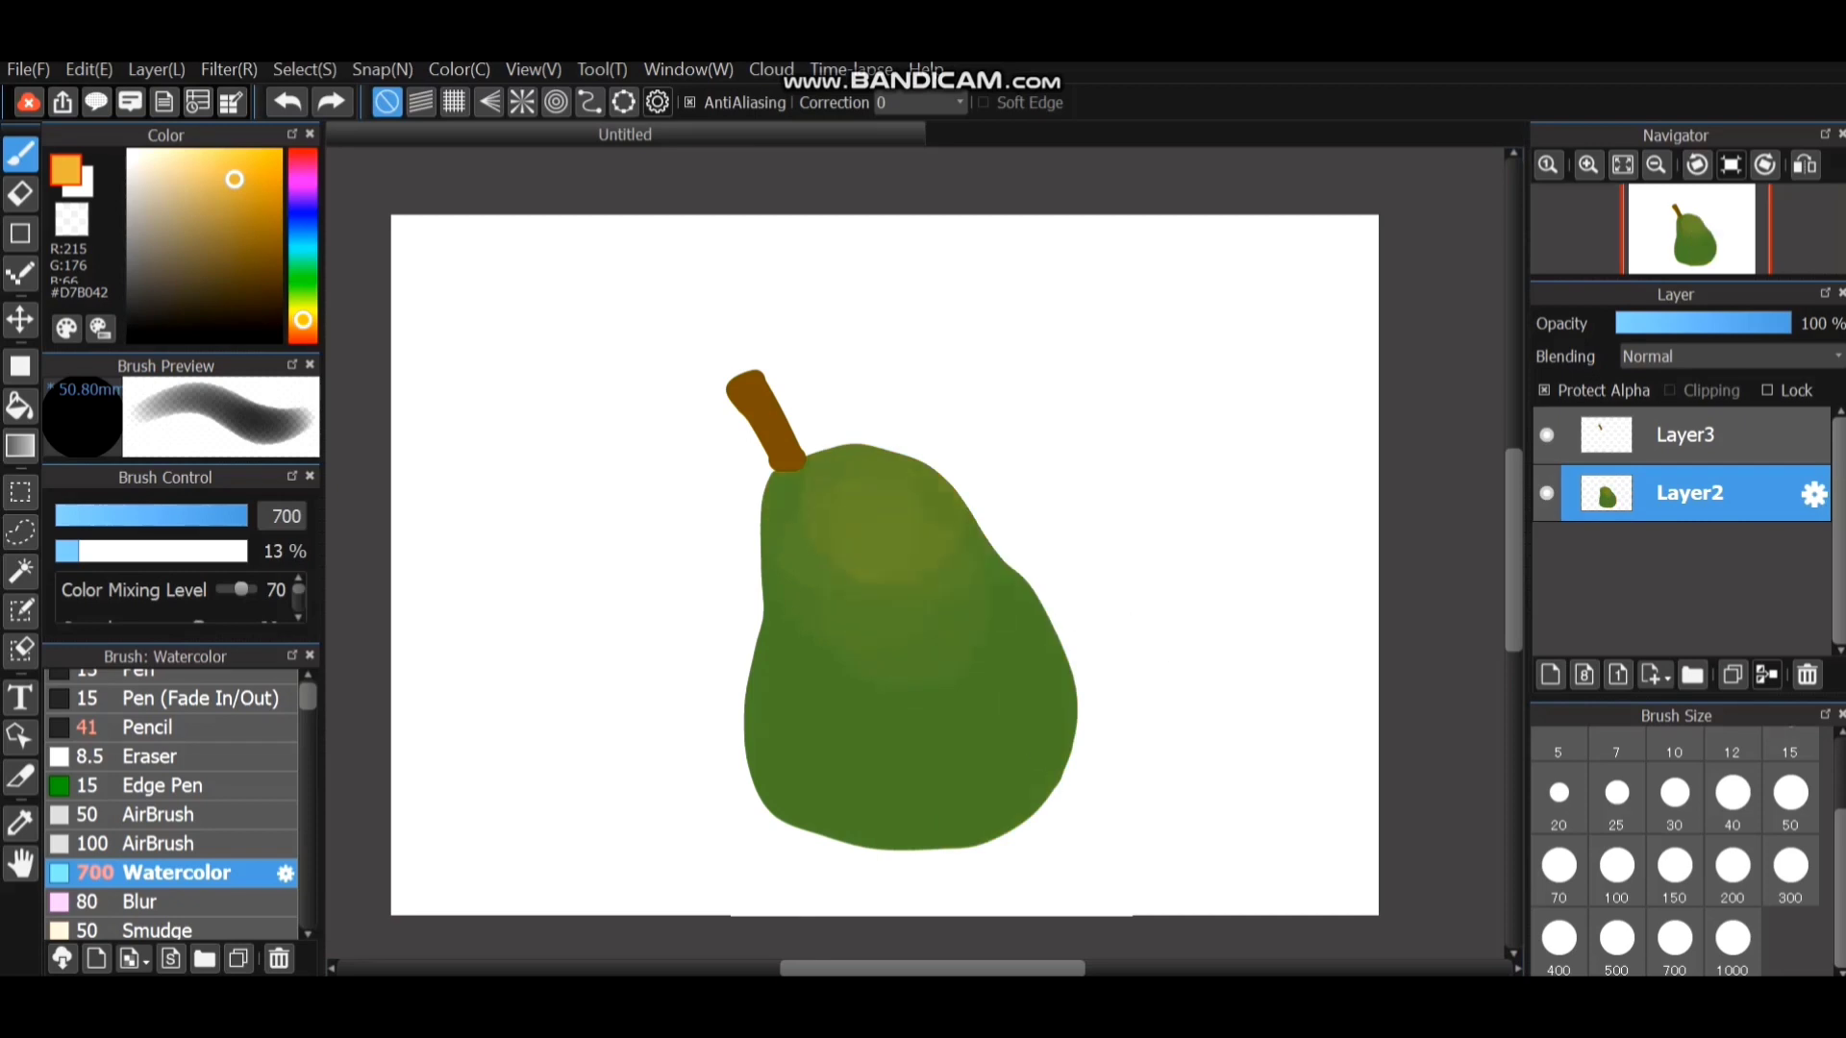
key(ctrl+z)
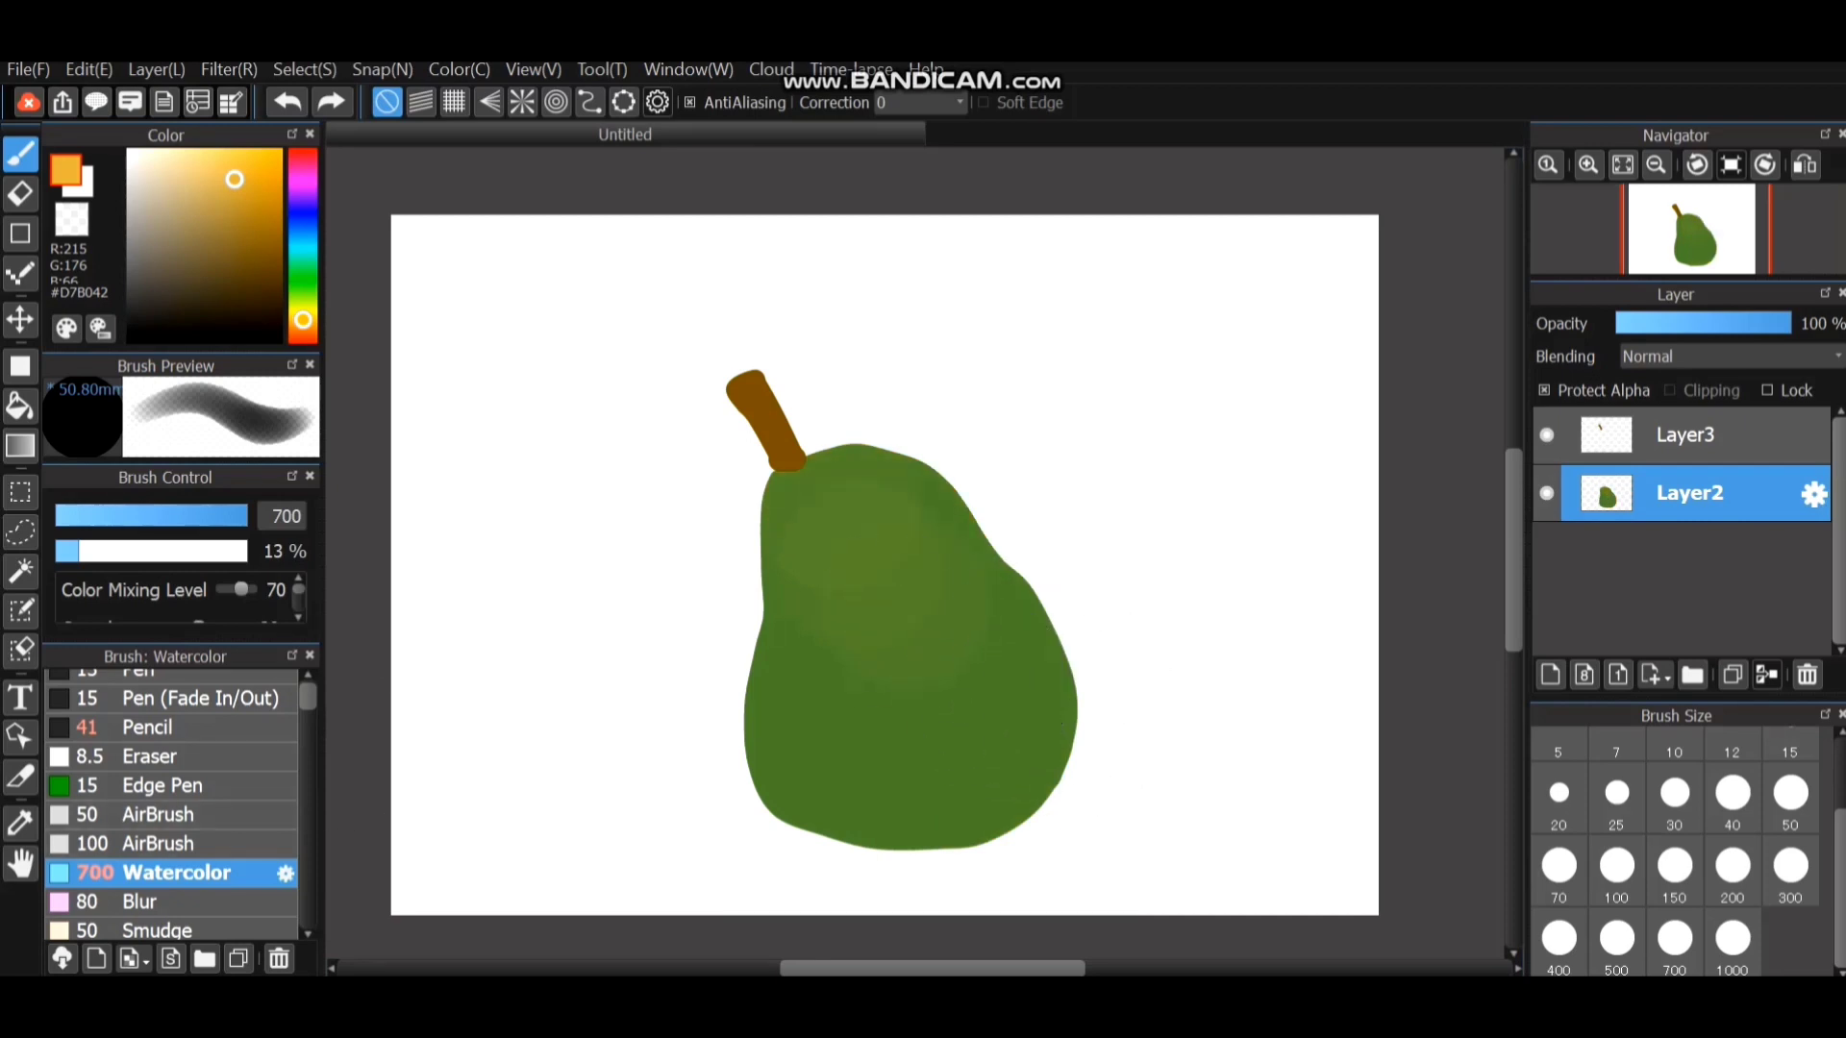
Lower the Watercolor brush opacity to 5% and shade the pear's top and right side with yellow.
scroll(170, 803, down, 1)
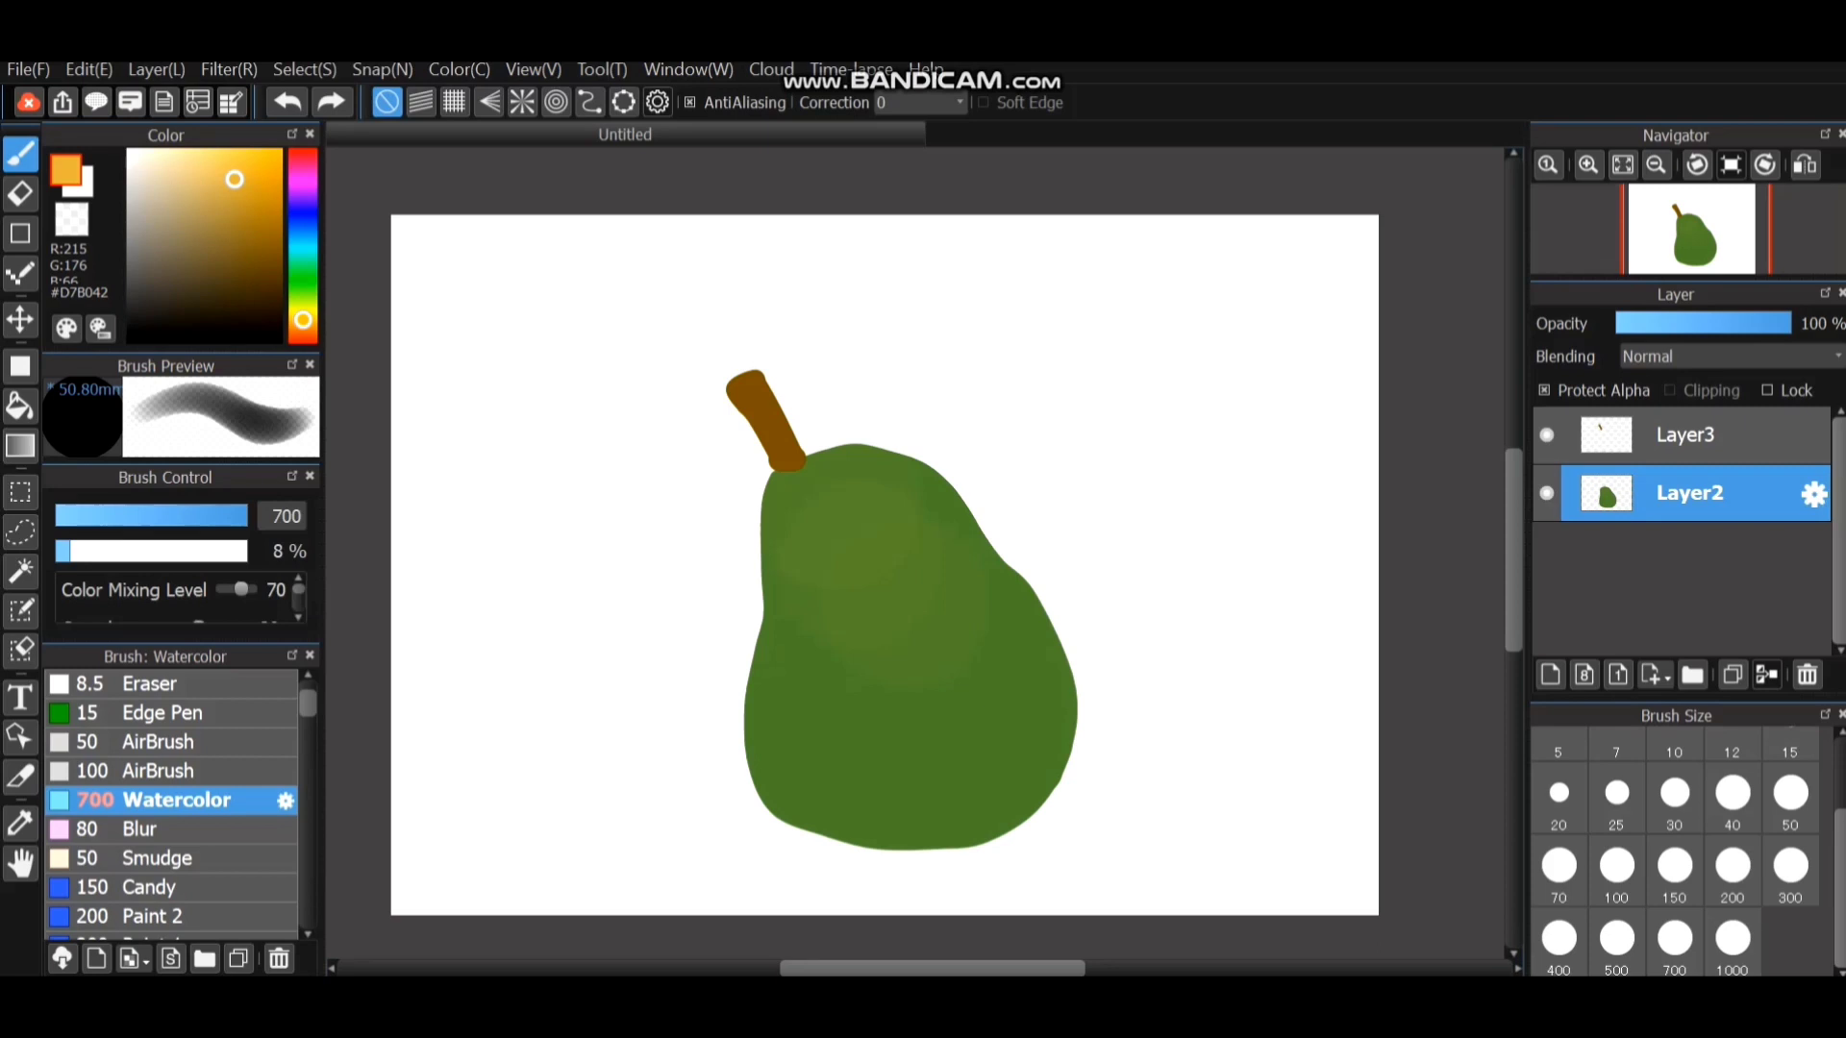
click(64, 551)
drag(865, 412, 1080, 535)
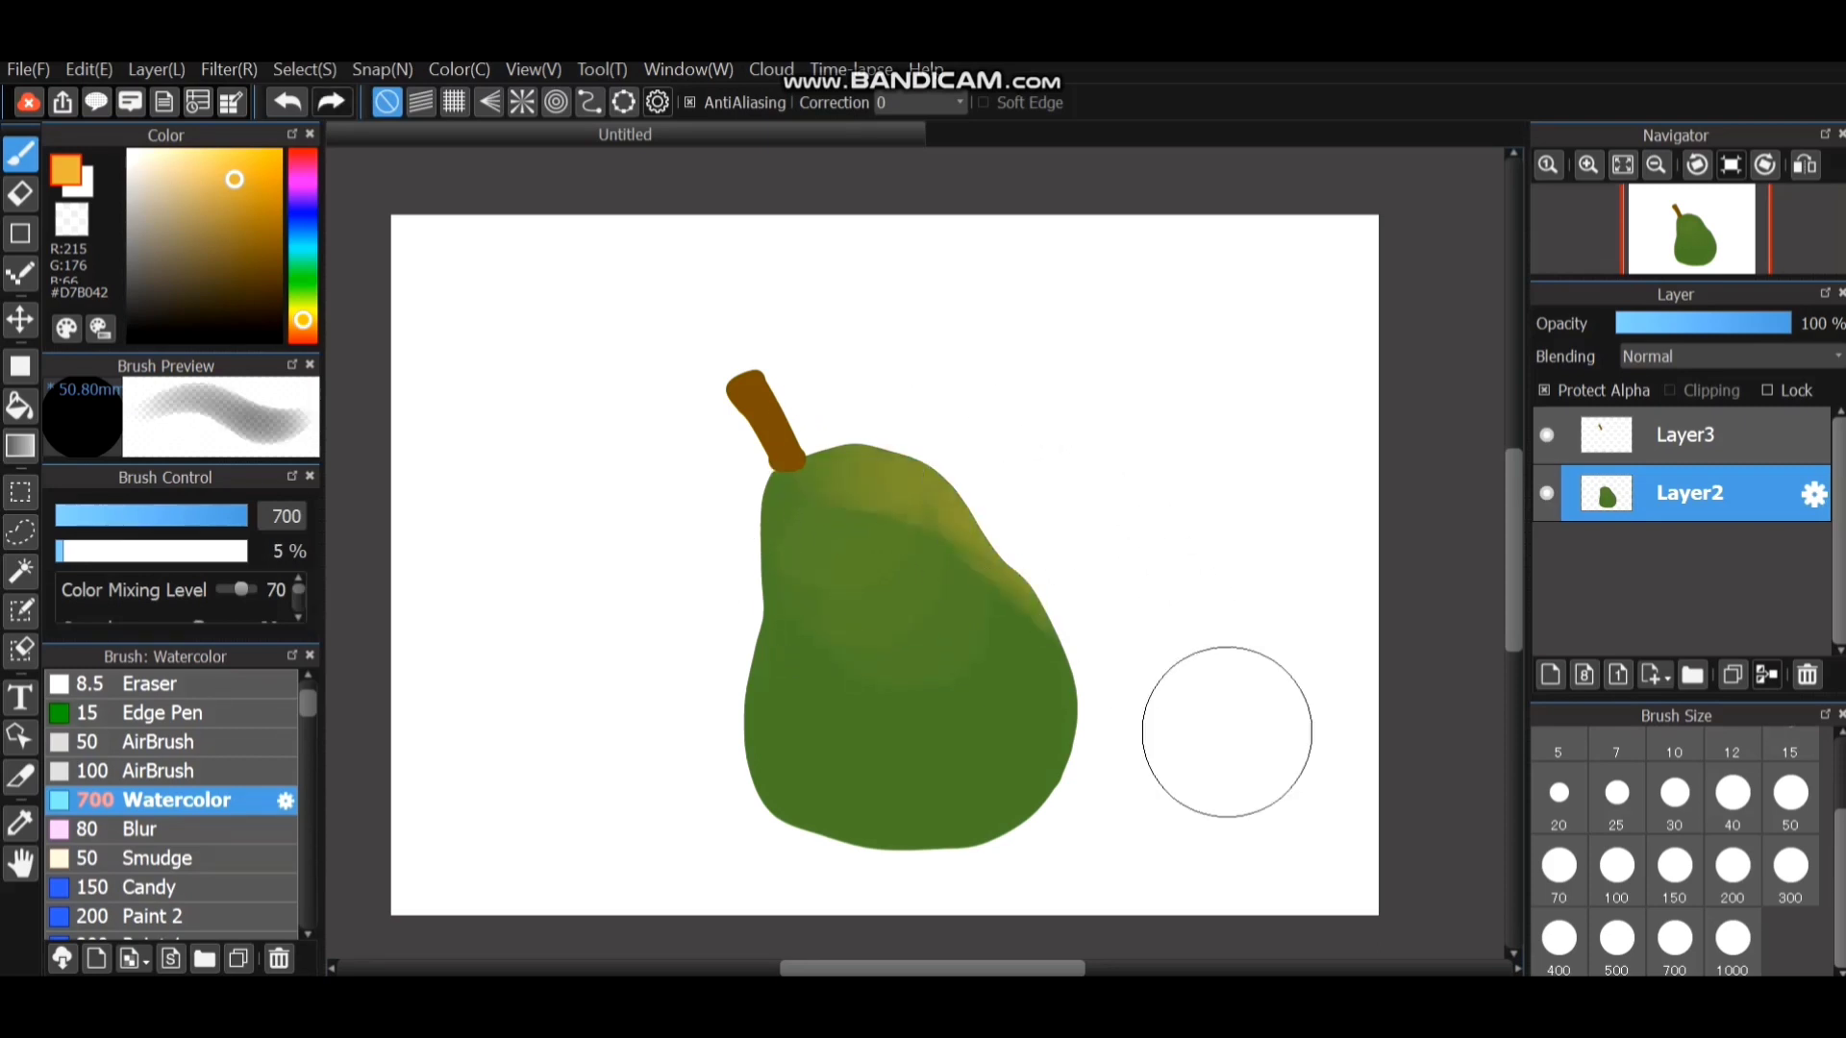
mouse_move(891, 499)
mouse_down()
mouse_move(1063, 609)
mouse_move(996, 584)
mouse_move(1114, 778)
mouse_move(1052, 697)
mouse_move(1037, 719)
mouse_move(965, 601)
mouse_move(1017, 786)
mouse_move(966, 787)
mouse_move(1080, 789)
mouse_move(1067, 891)
mouse_up()
Switch to the Blur brush at size 500 and blend the yellow shading into the green.
scroll(221, 784, down, 3)
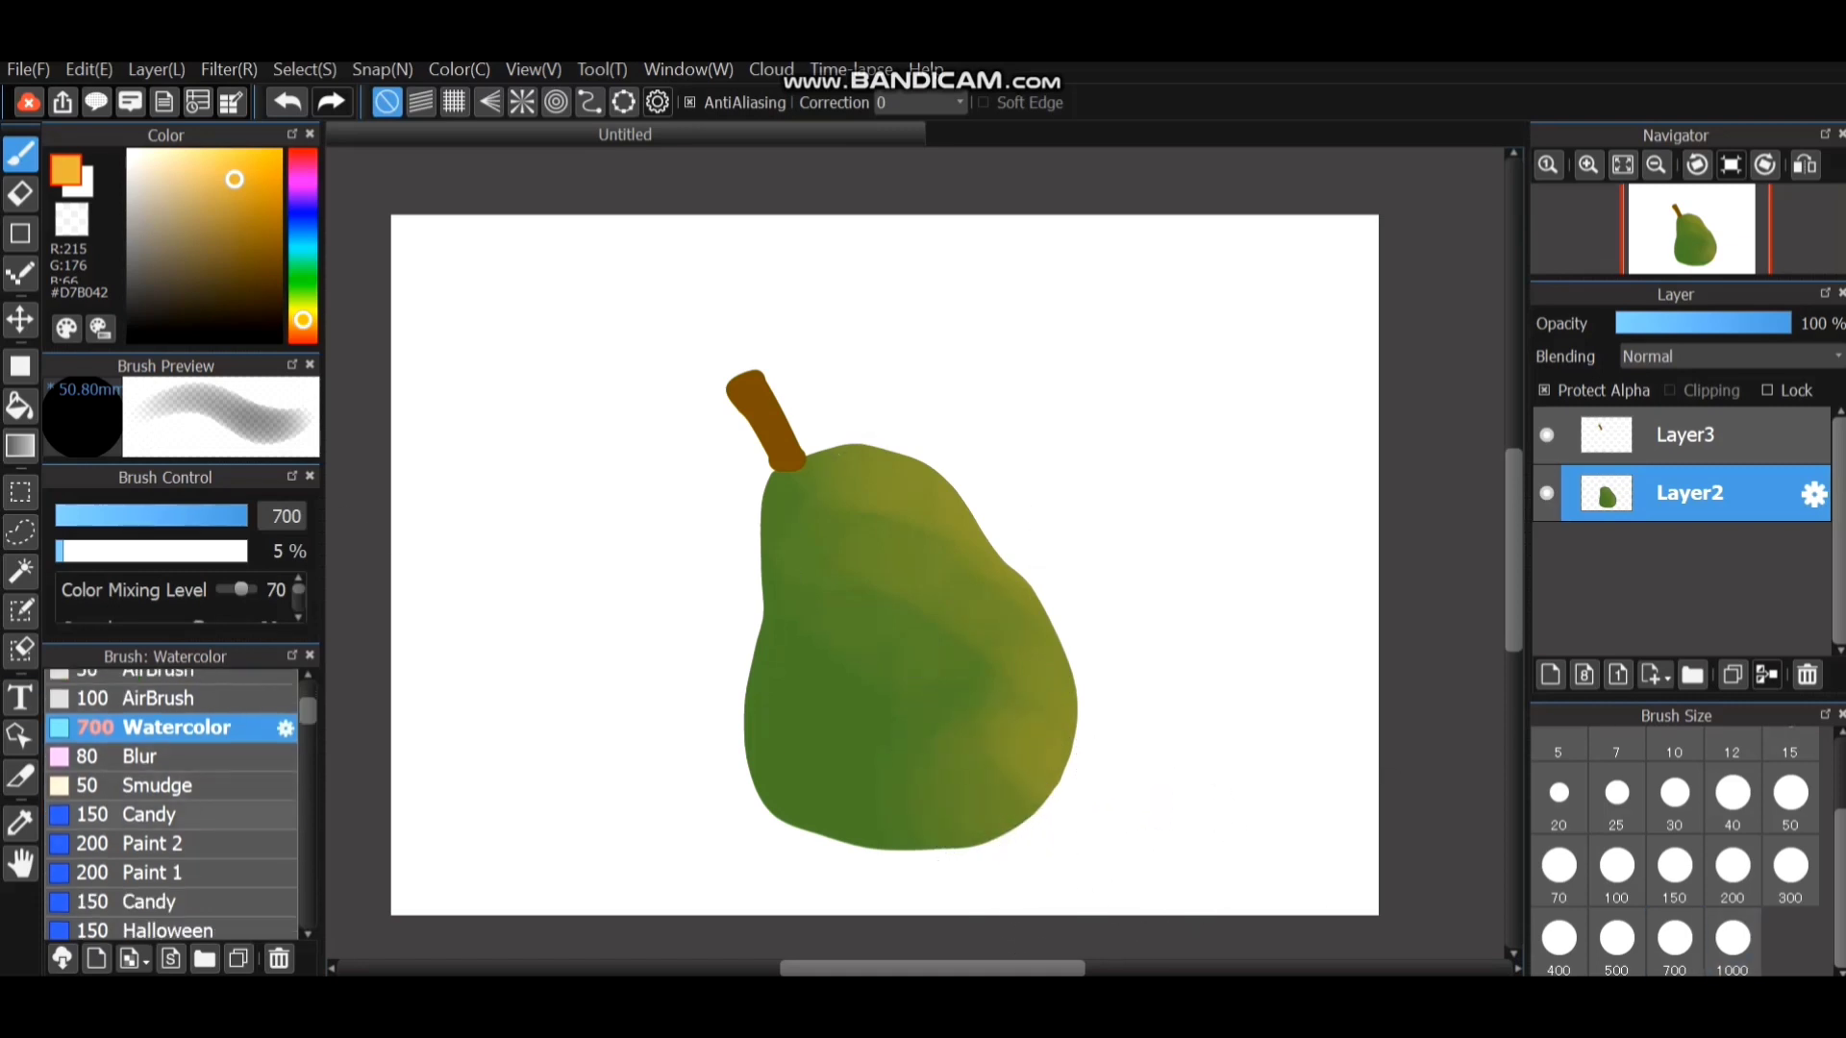
click(145, 756)
click(1617, 939)
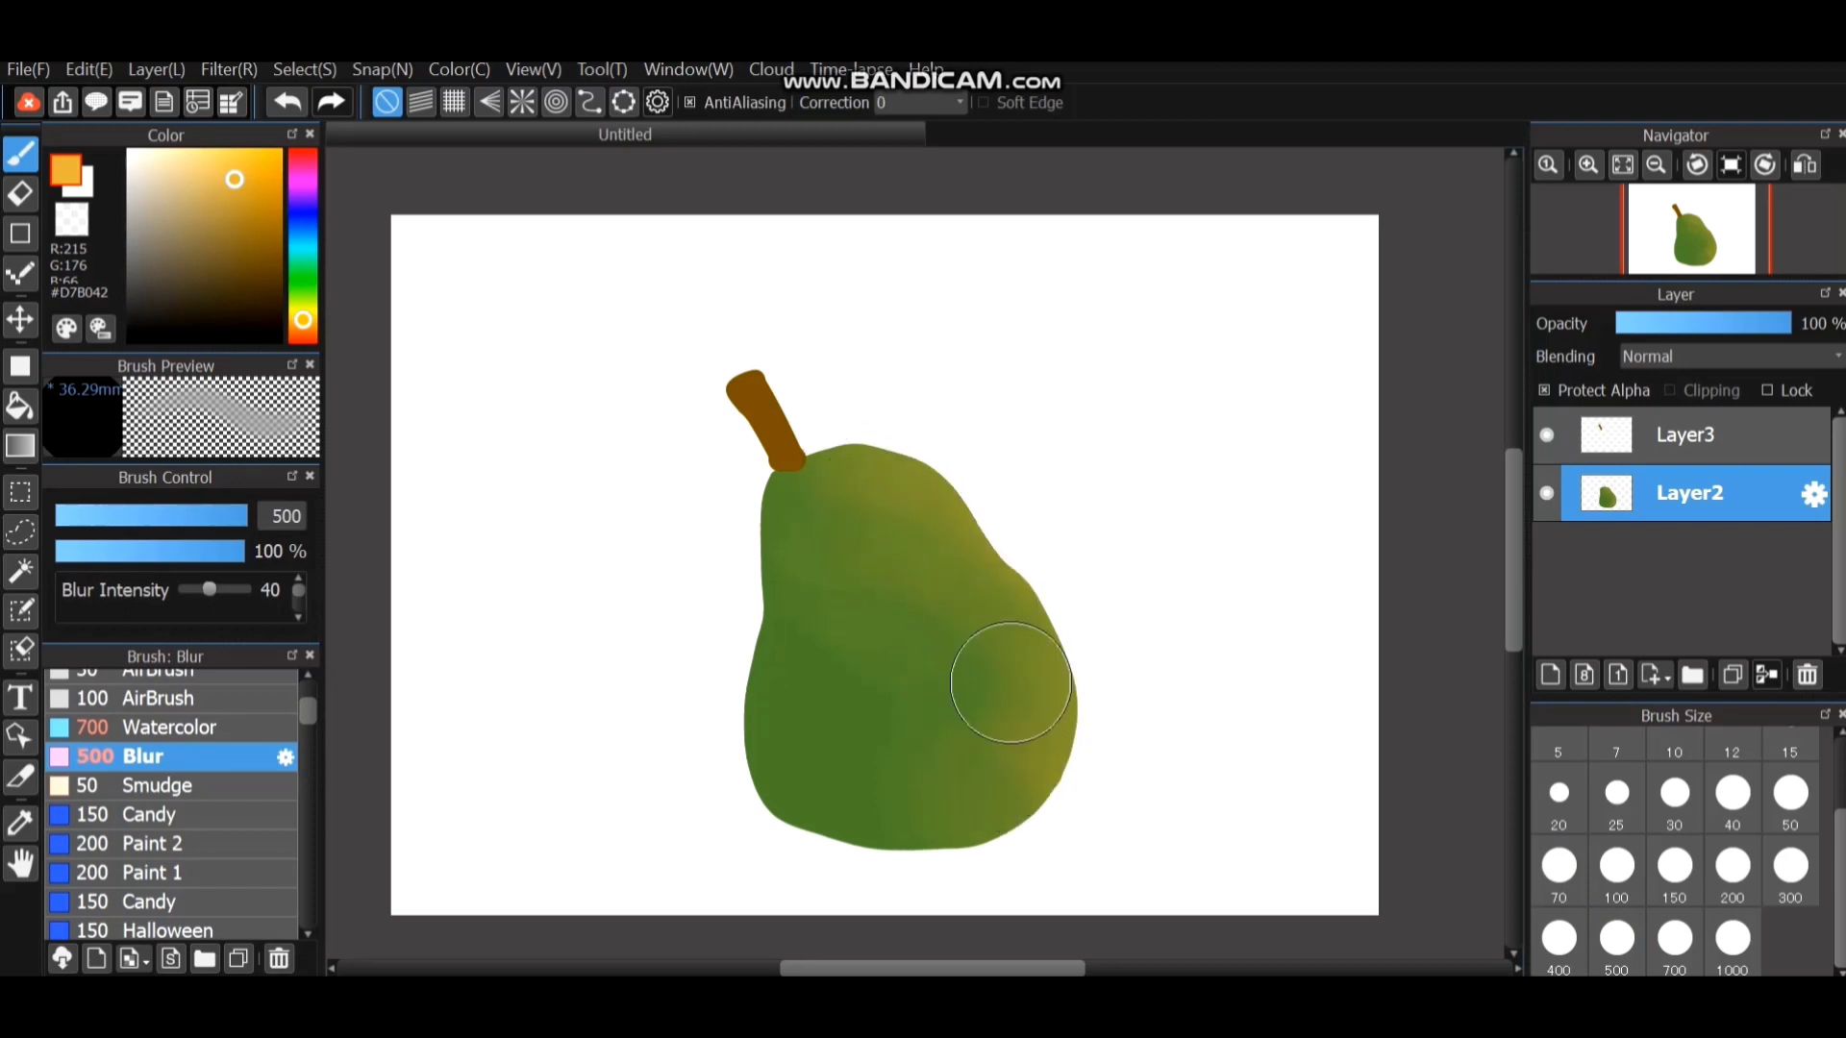
Shade the pear's left side with brown #6C571D using the AirBrush at size 700 and 10% opacity.
click(182, 699)
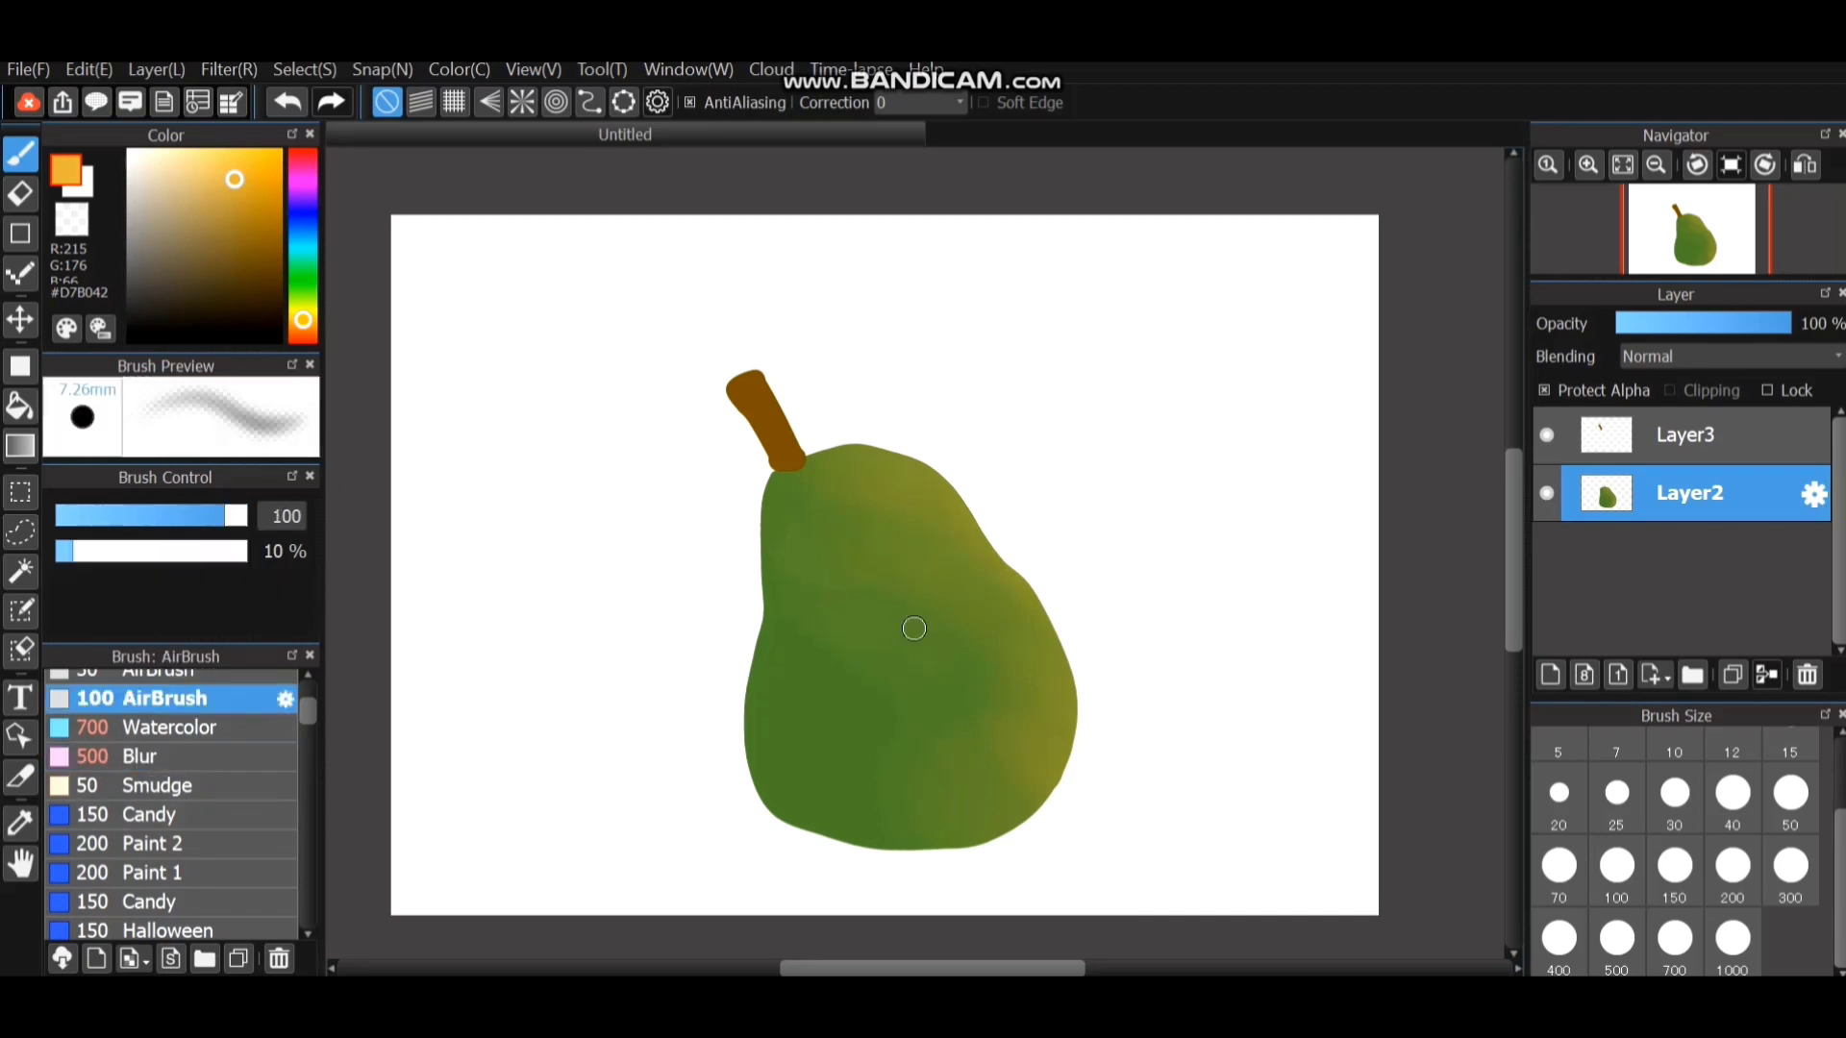
click(1675, 938)
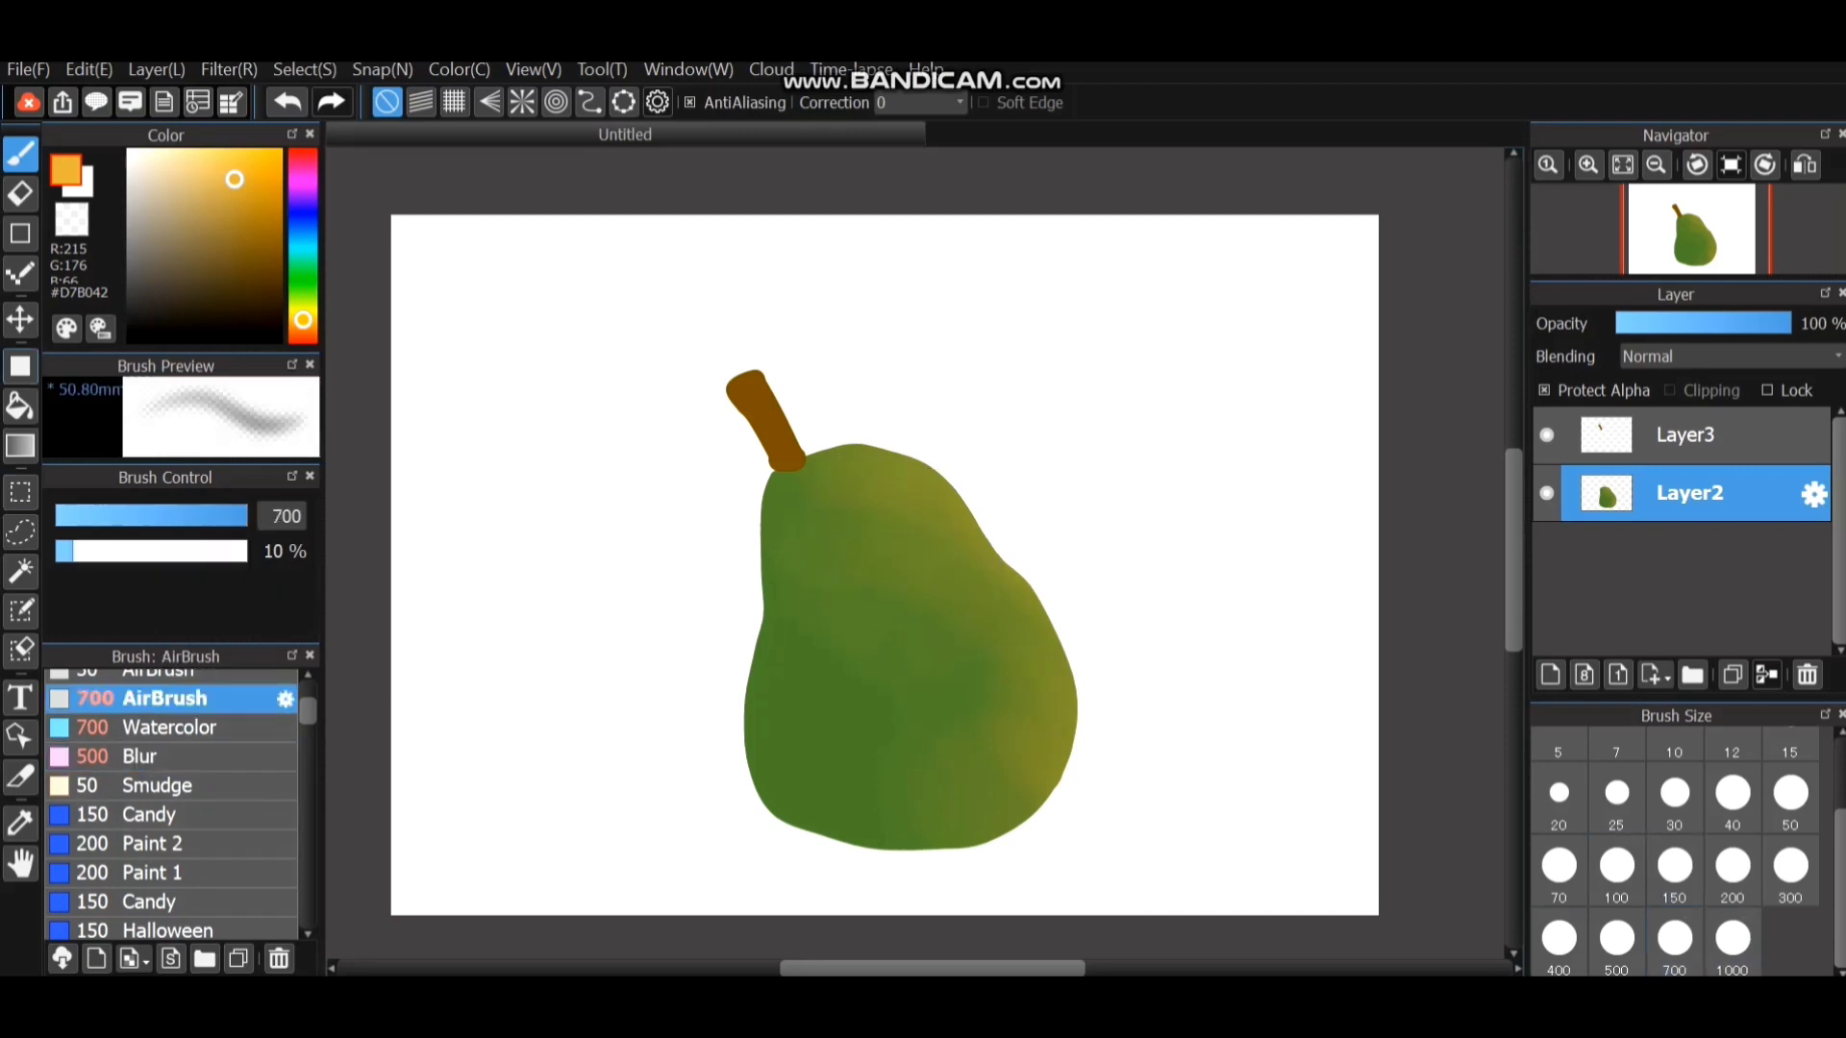
mouse_move(741, 568)
mouse_down()
mouse_move(754, 548)
mouse_move(778, 611)
mouse_up()
mouse_move(769, 497)
mouse_down()
mouse_move(782, 639)
mouse_move(763, 663)
mouse_up()
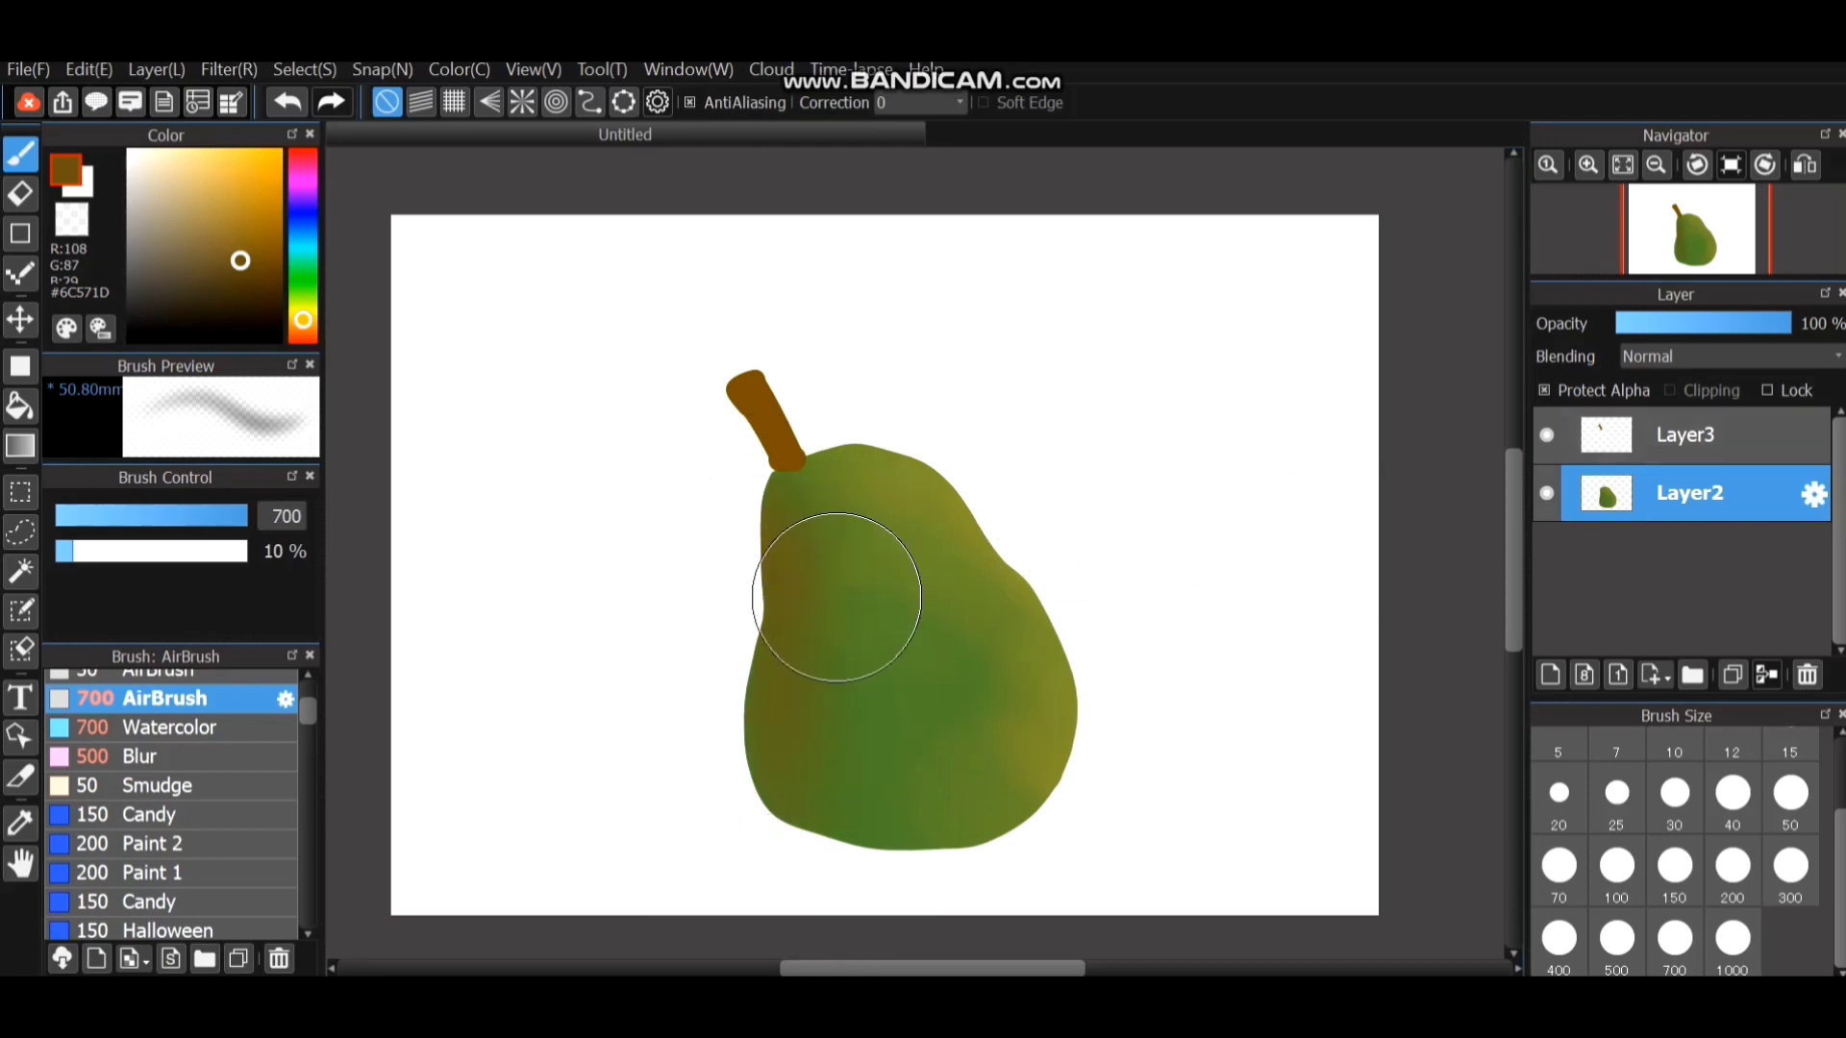
mouse_move(836, 597)
mouse_down()
mouse_move(1020, 648)
mouse_move(976, 663)
mouse_move(838, 633)
mouse_up()
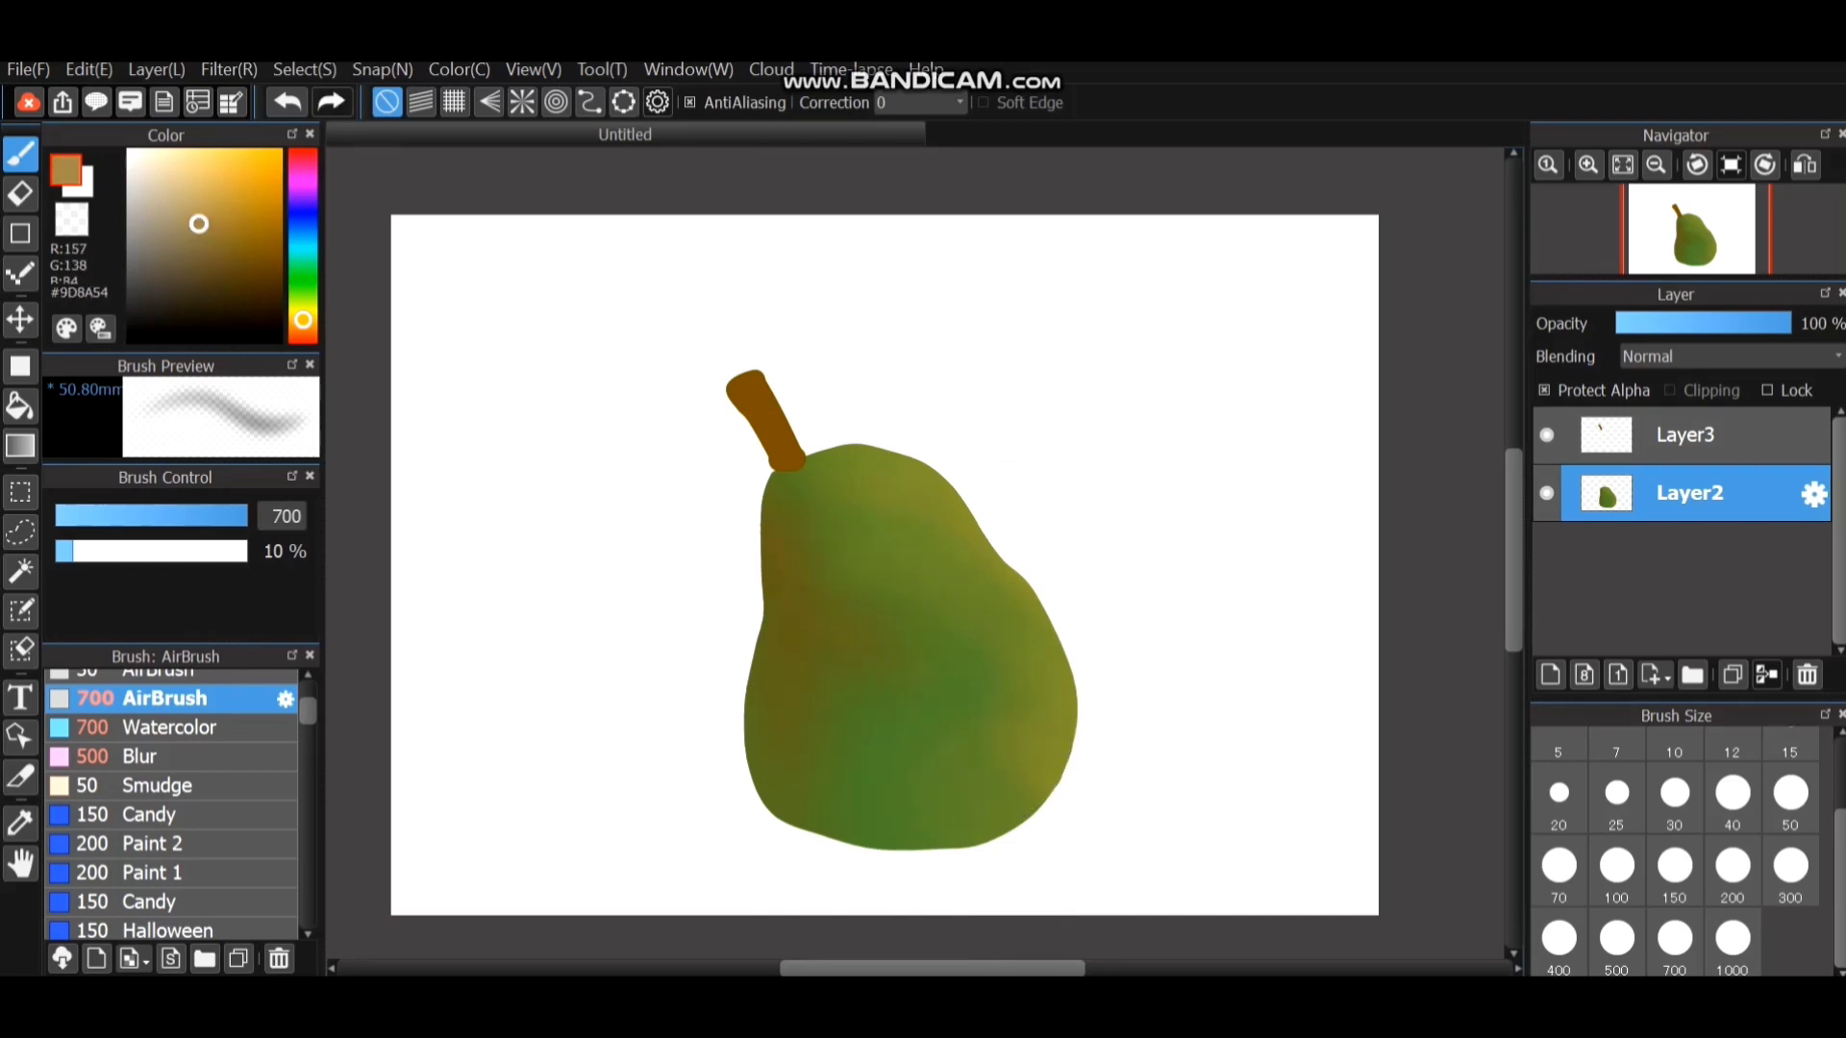
Try a #9E8C59 AirBrush highlight at size 400 down the middle of the pear on Layer2, and undo it.
drag(199, 224, 195, 223)
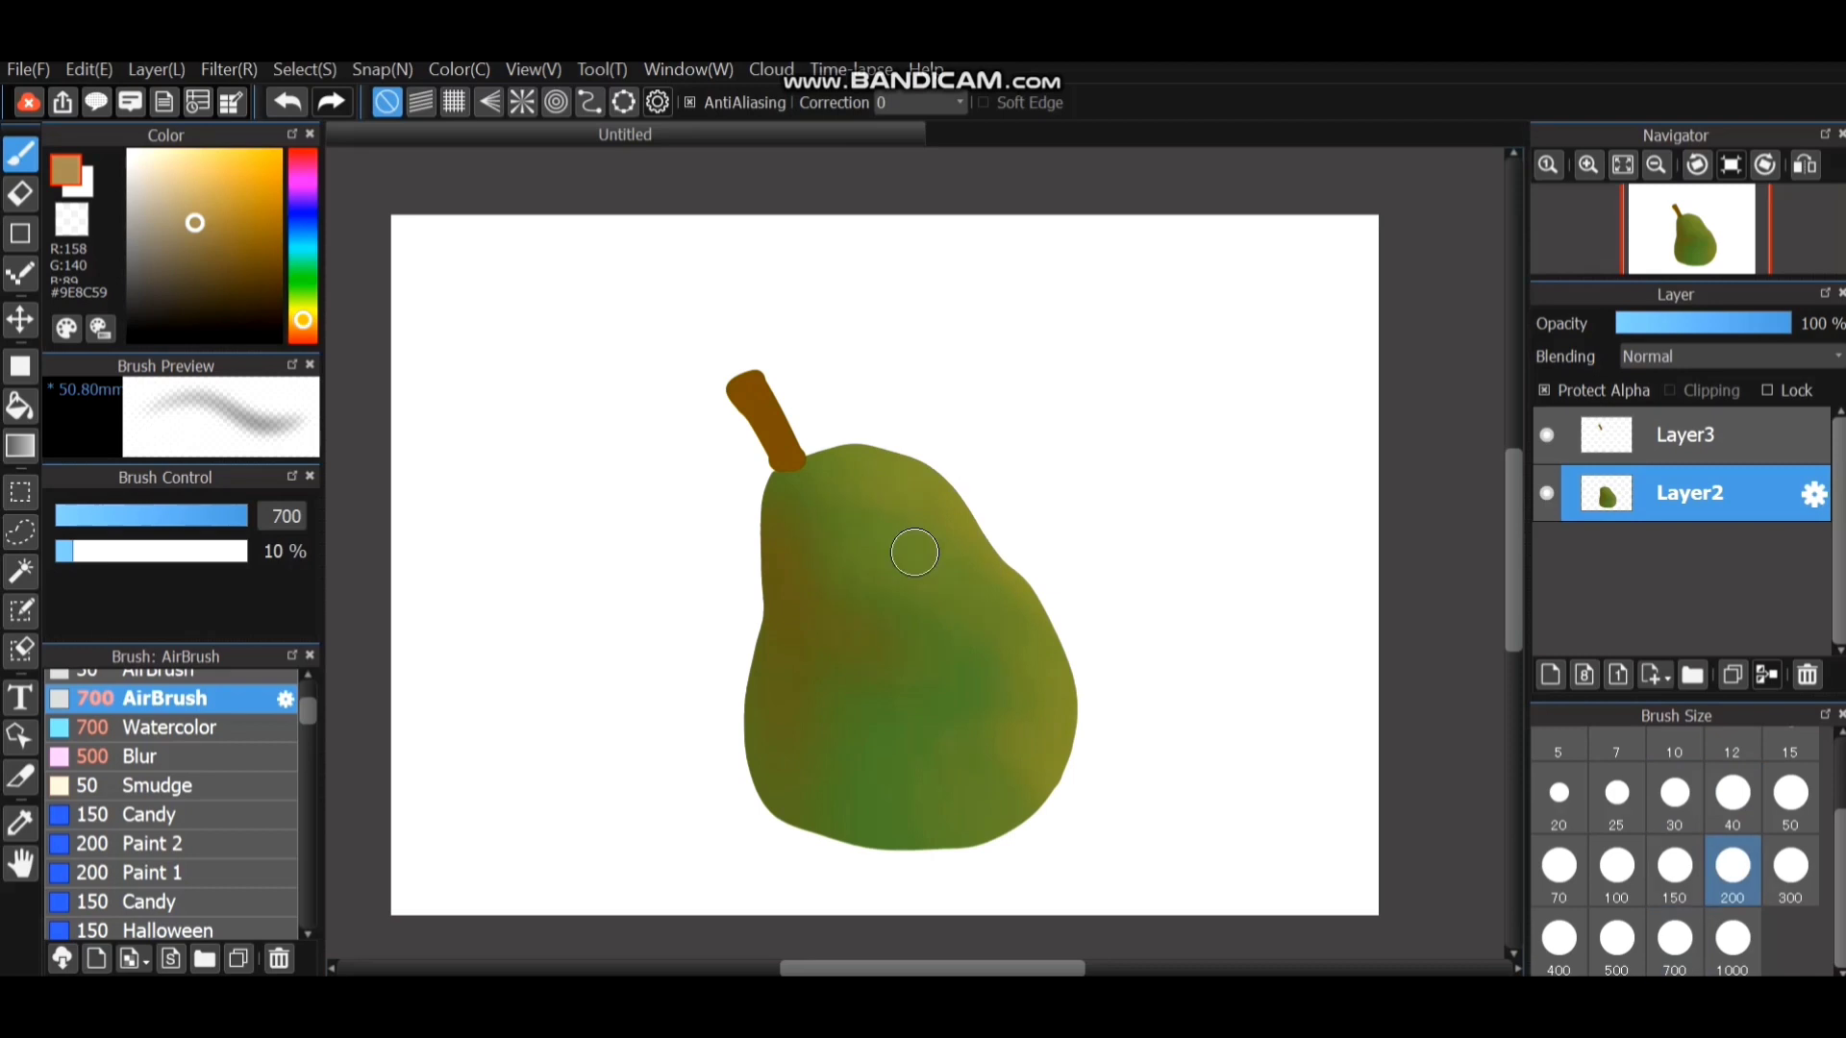
click(1559, 941)
mouse_move(824, 503)
mouse_down()
mouse_move(903, 647)
mouse_move(841, 481)
mouse_move(967, 829)
mouse_move(932, 725)
mouse_move(931, 793)
mouse_up()
key(ctrl+z)
key(ctrl+z)
key(ctrl+z)
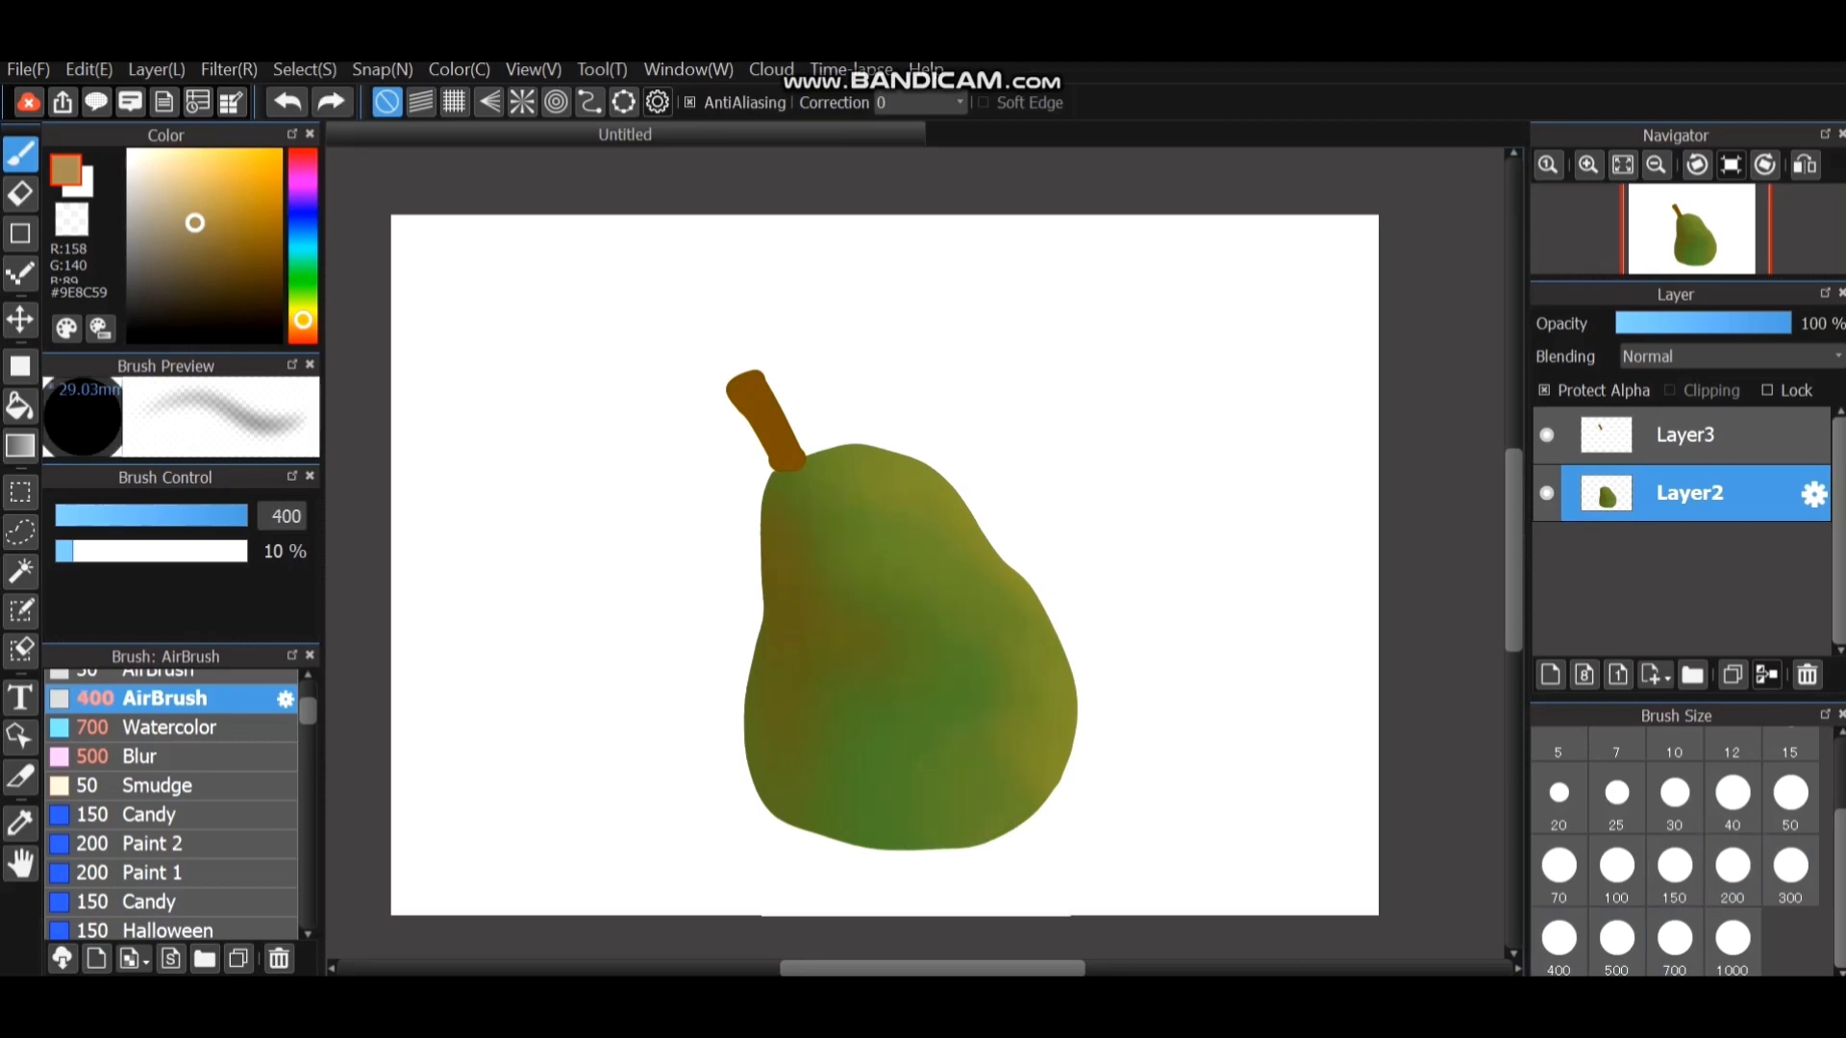
Add a new layer above Layer2, try an AirBrush stroke down the pear on it, and undo that stroke.
click(1550, 674)
mouse_move(820, 496)
mouse_down()
mouse_move(914, 634)
mouse_move(844, 515)
mouse_move(901, 723)
mouse_up()
key(ctrl+z)
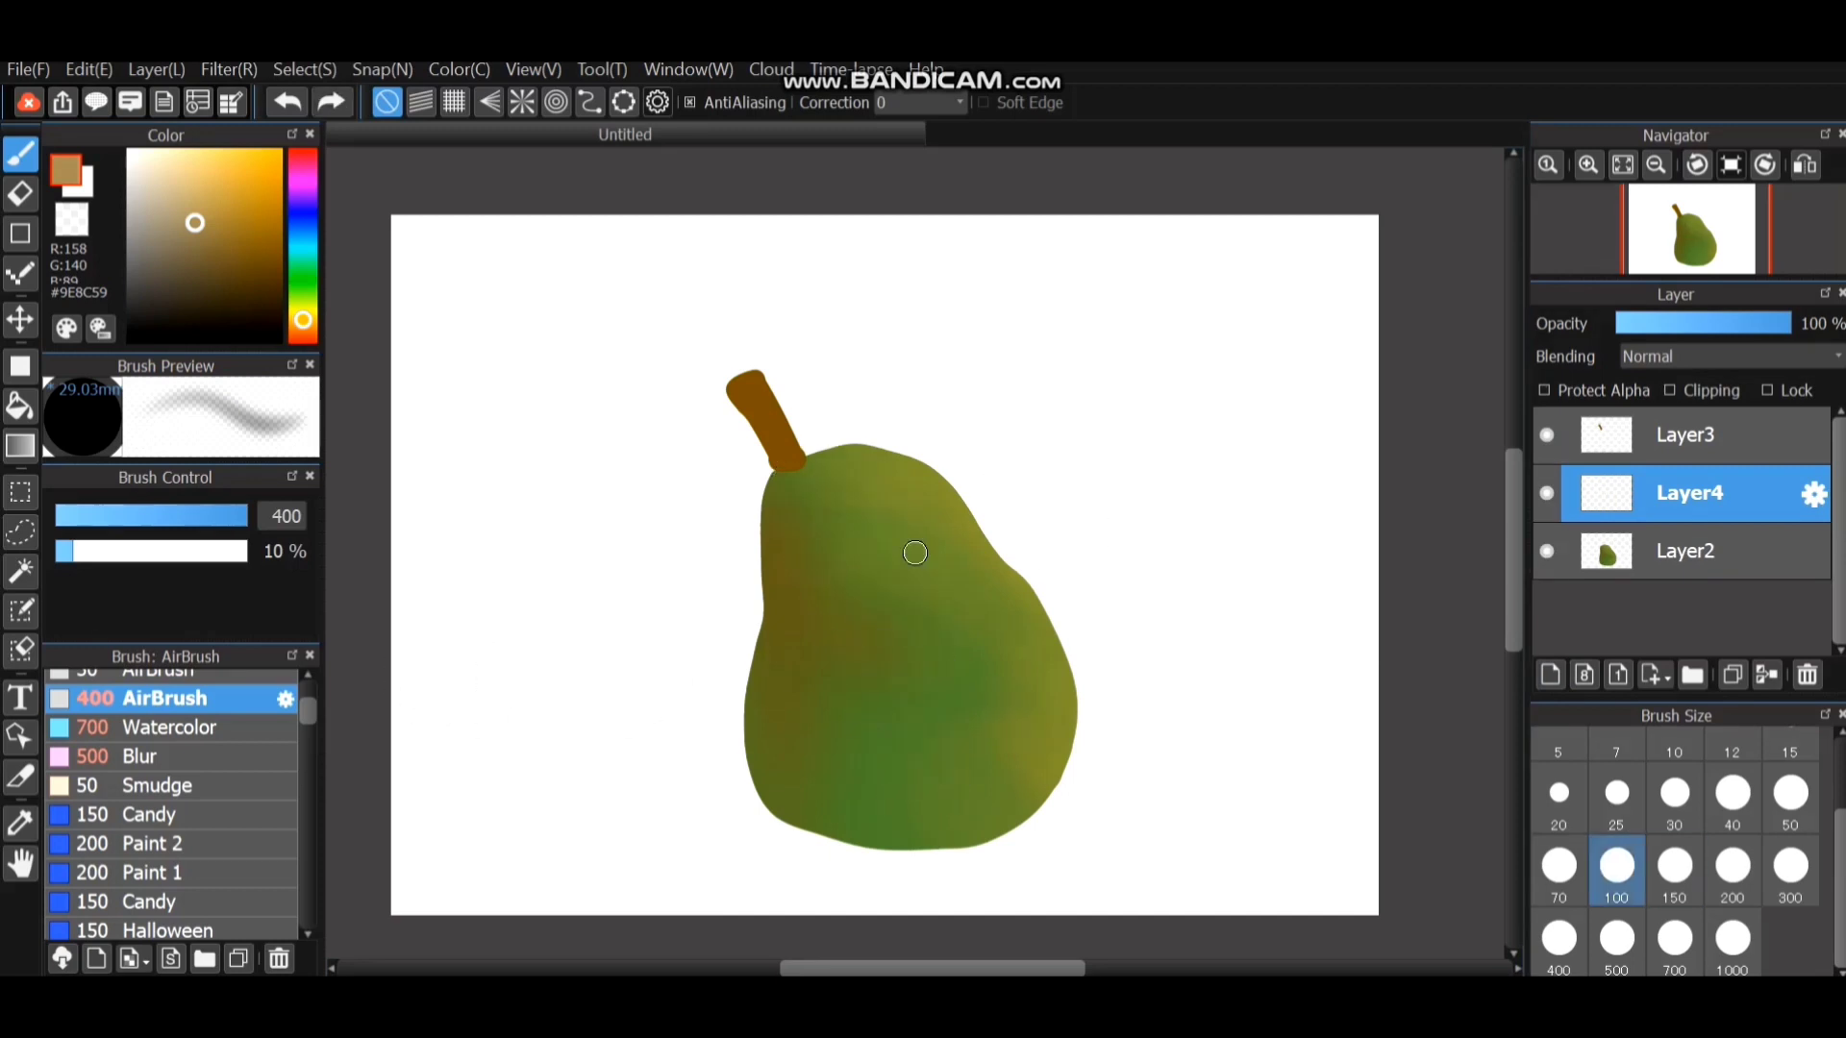
Airbrush a pale highlight over the pear's lower body at size 700 and set Layer4's opacity to 55%.
click(1674, 938)
mouse_move(850, 577)
mouse_down()
mouse_move(896, 656)
mouse_move(885, 642)
mouse_move(892, 819)
mouse_move(926, 873)
mouse_move(938, 685)
mouse_move(980, 890)
mouse_up()
click(1738, 323)
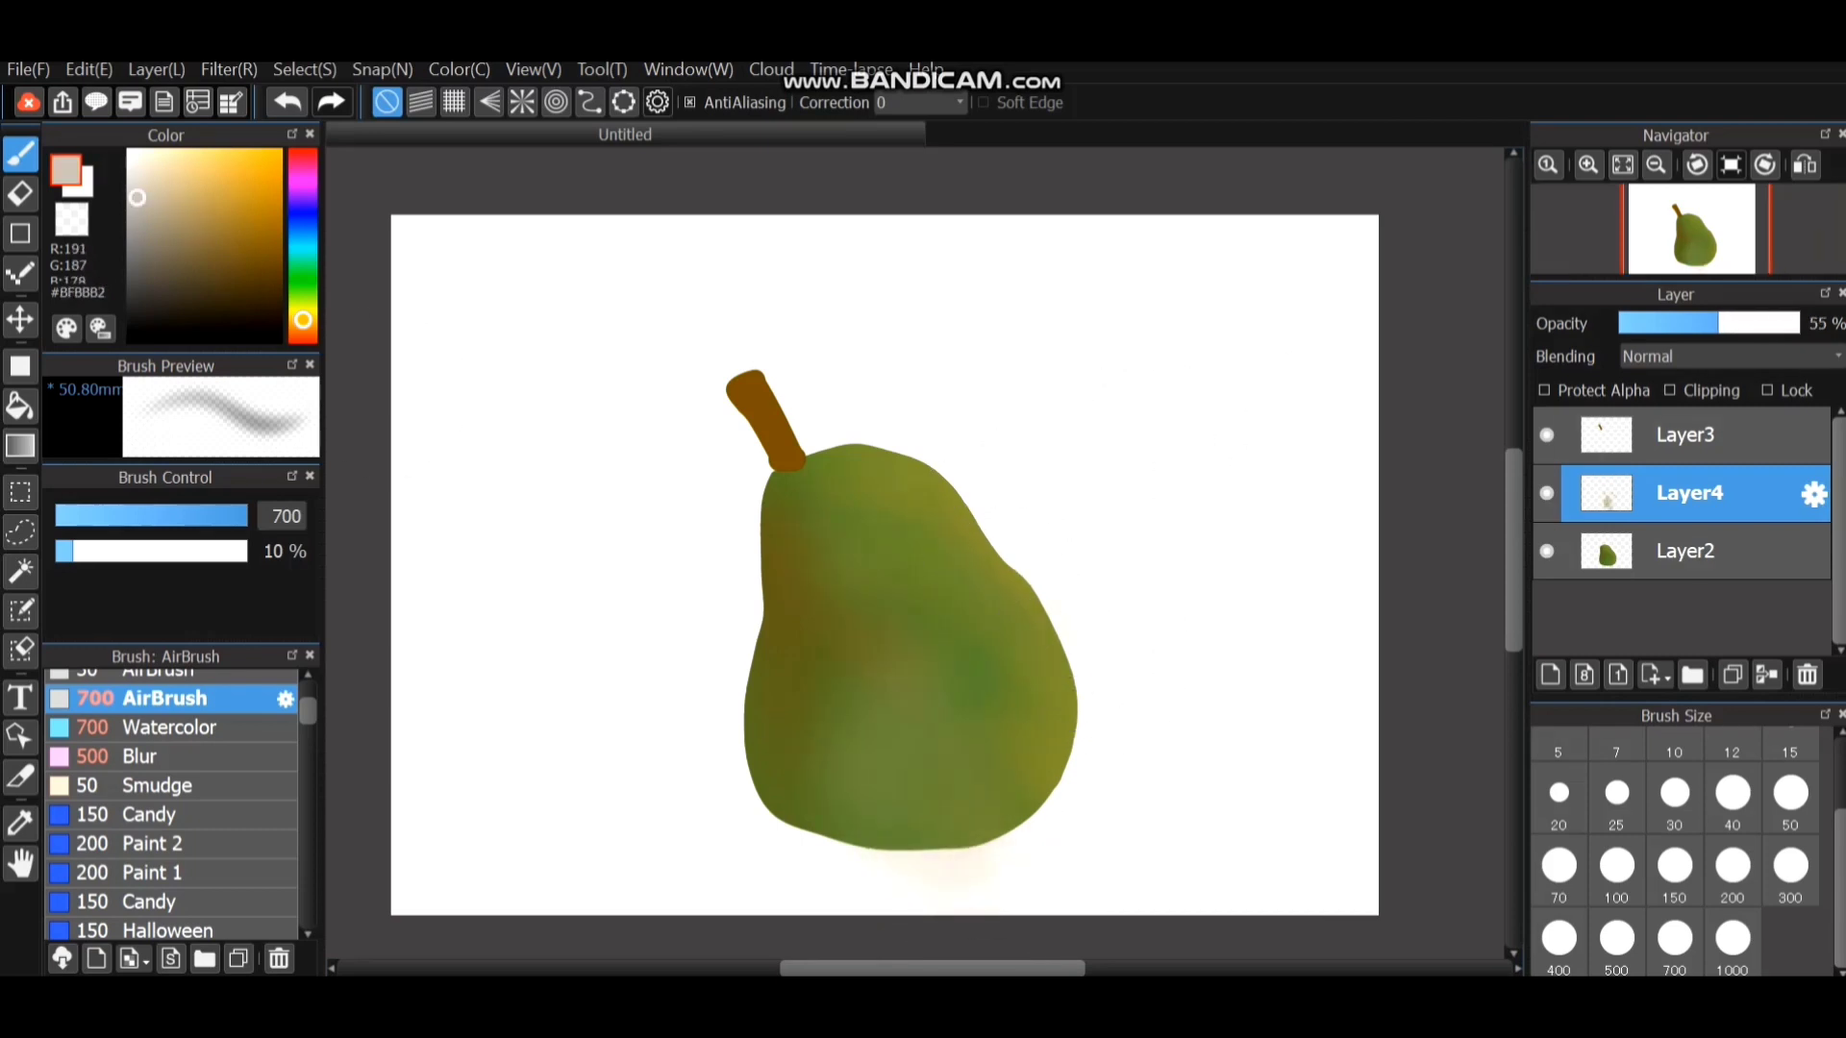
Airbrush the pear's top beside the stem with pale grey #BFBBB2, and cover it with green #098800.
mouse_move(845, 433)
mouse_down()
mouse_move(845, 453)
mouse_move(856, 441)
mouse_up()
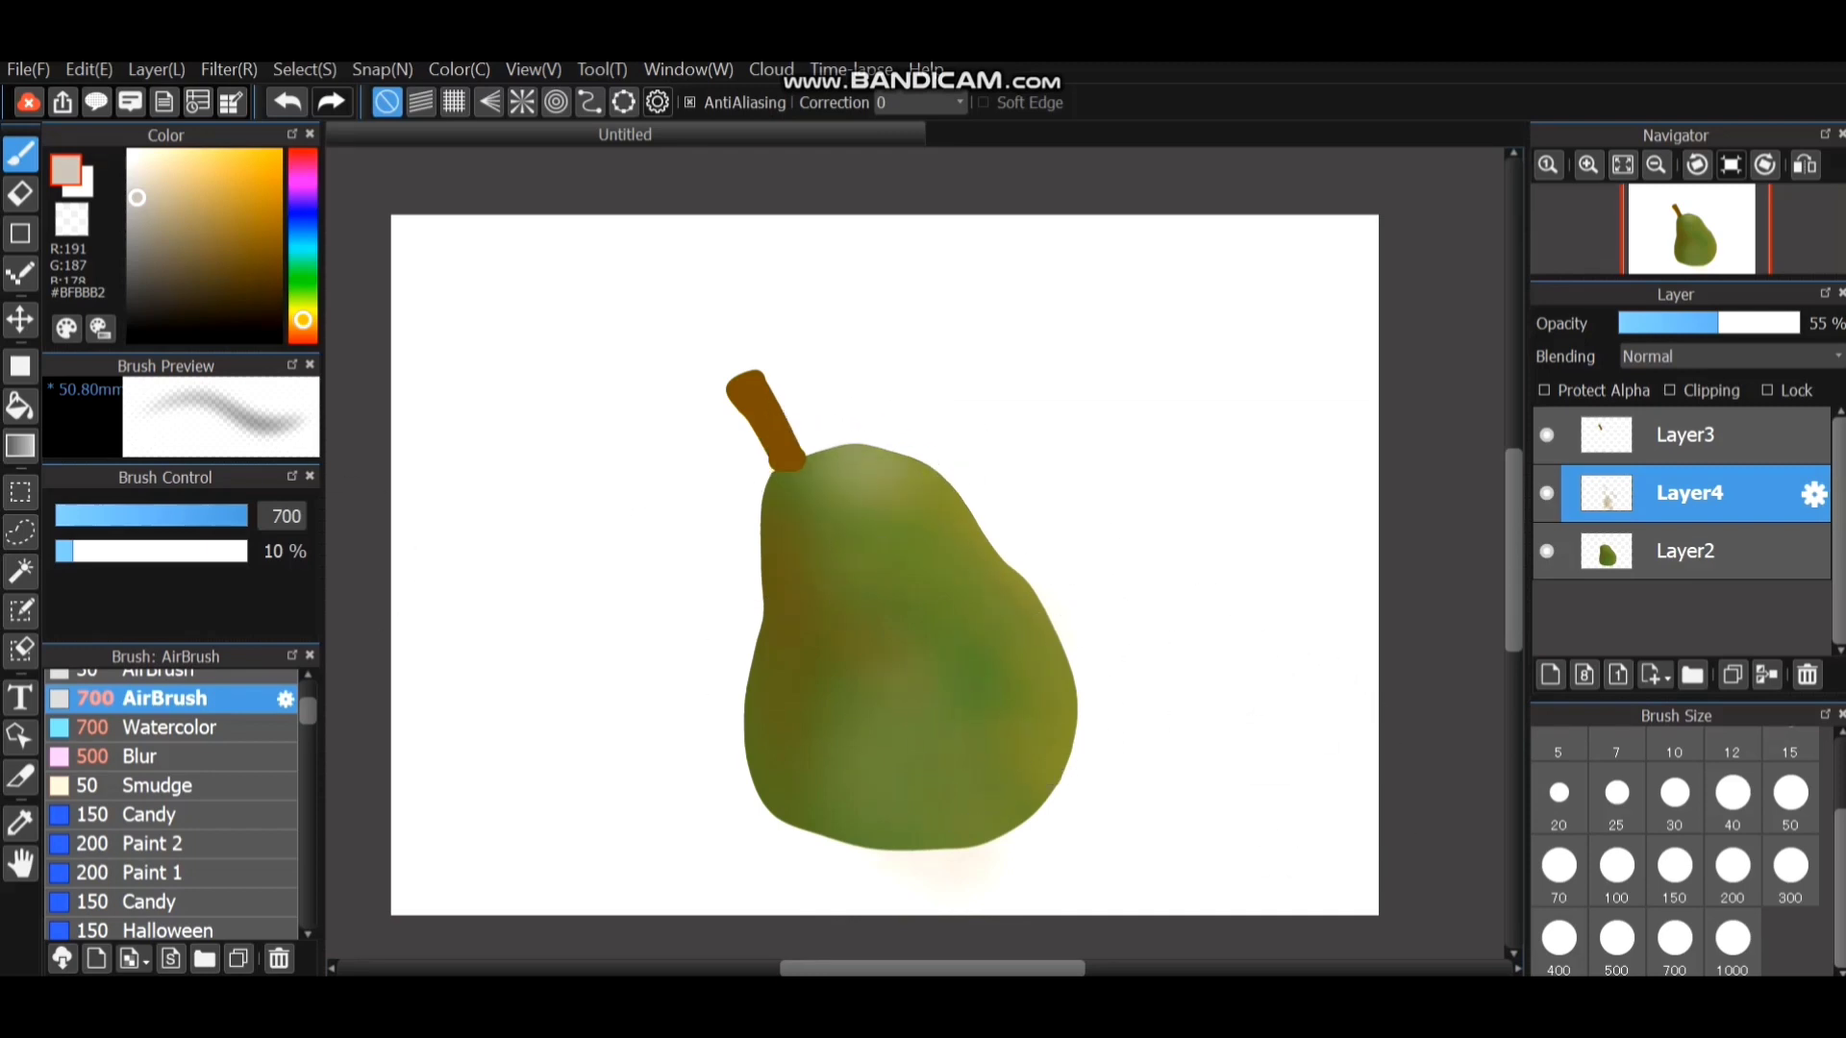
mouse_move(303, 251)
mouse_down()
mouse_move(303, 278)
mouse_move(279, 239)
mouse_up()
drag(871, 457, 855, 469)
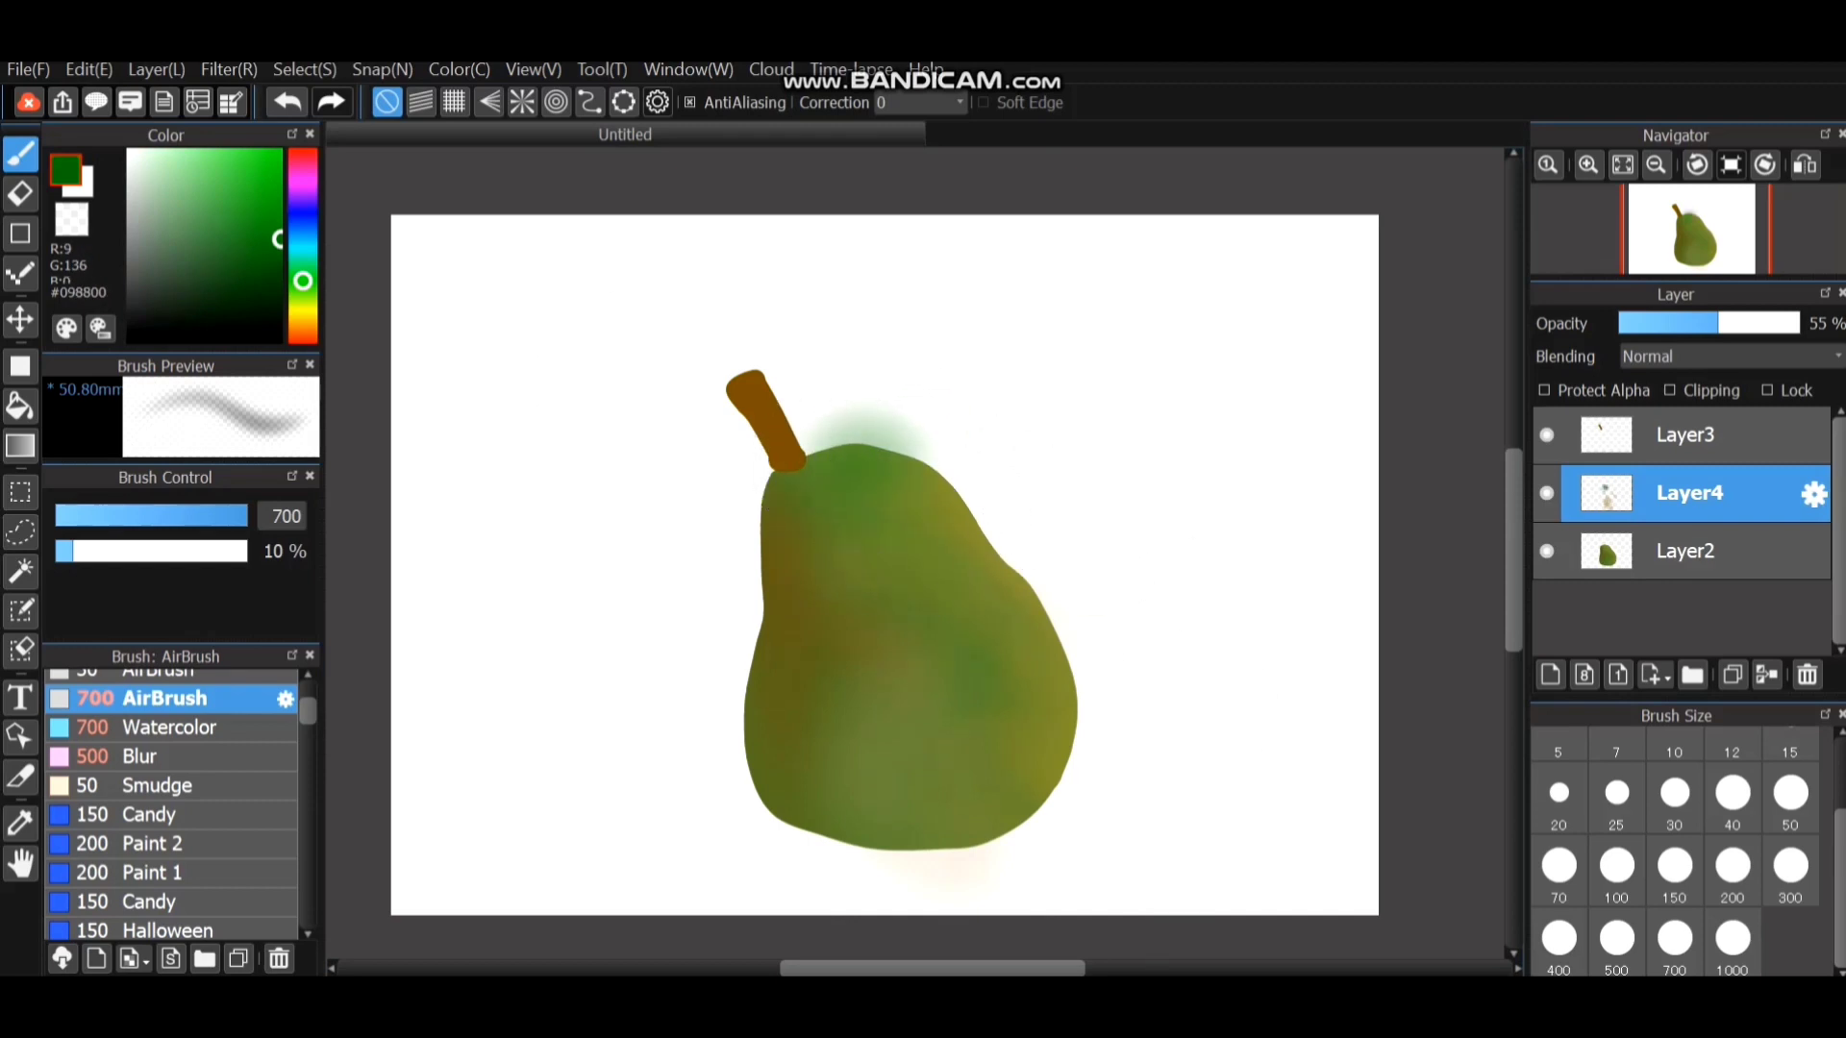
Erase the green spill above the pear on Layer4 with the Eraser brush at size 700.
click(1699, 552)
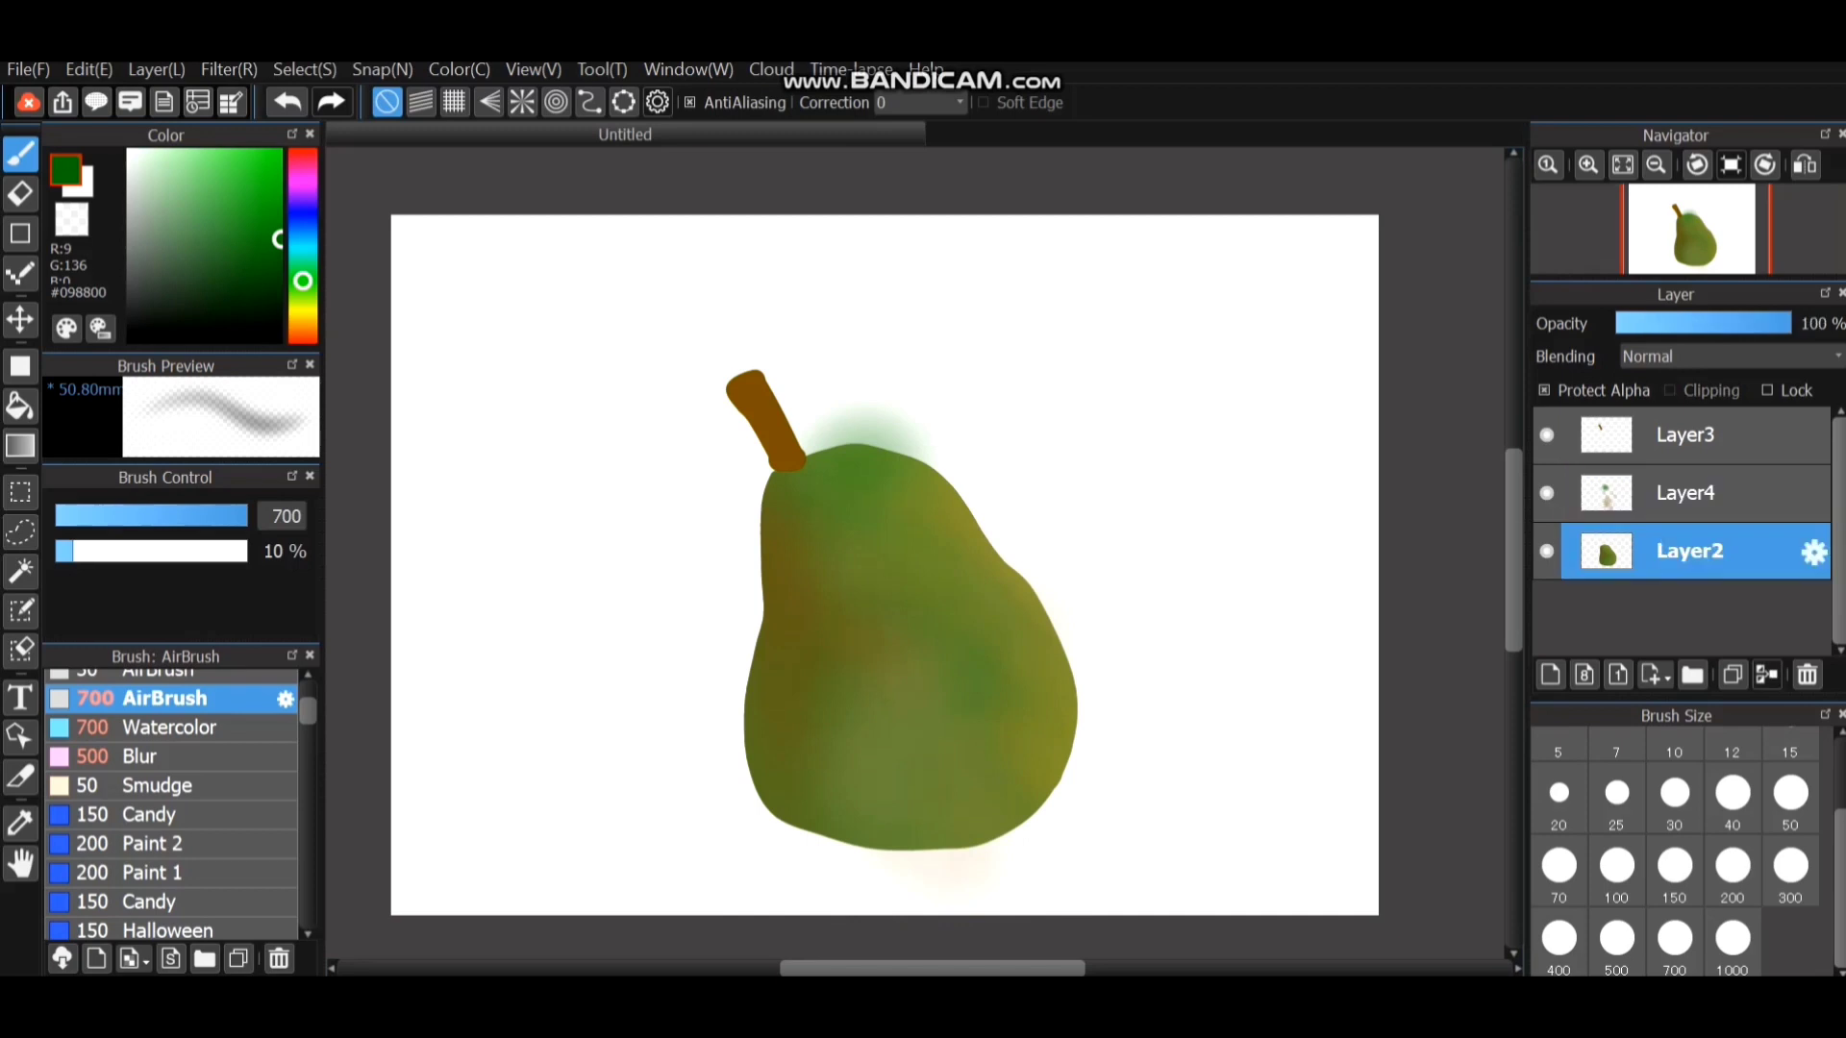
click(1692, 493)
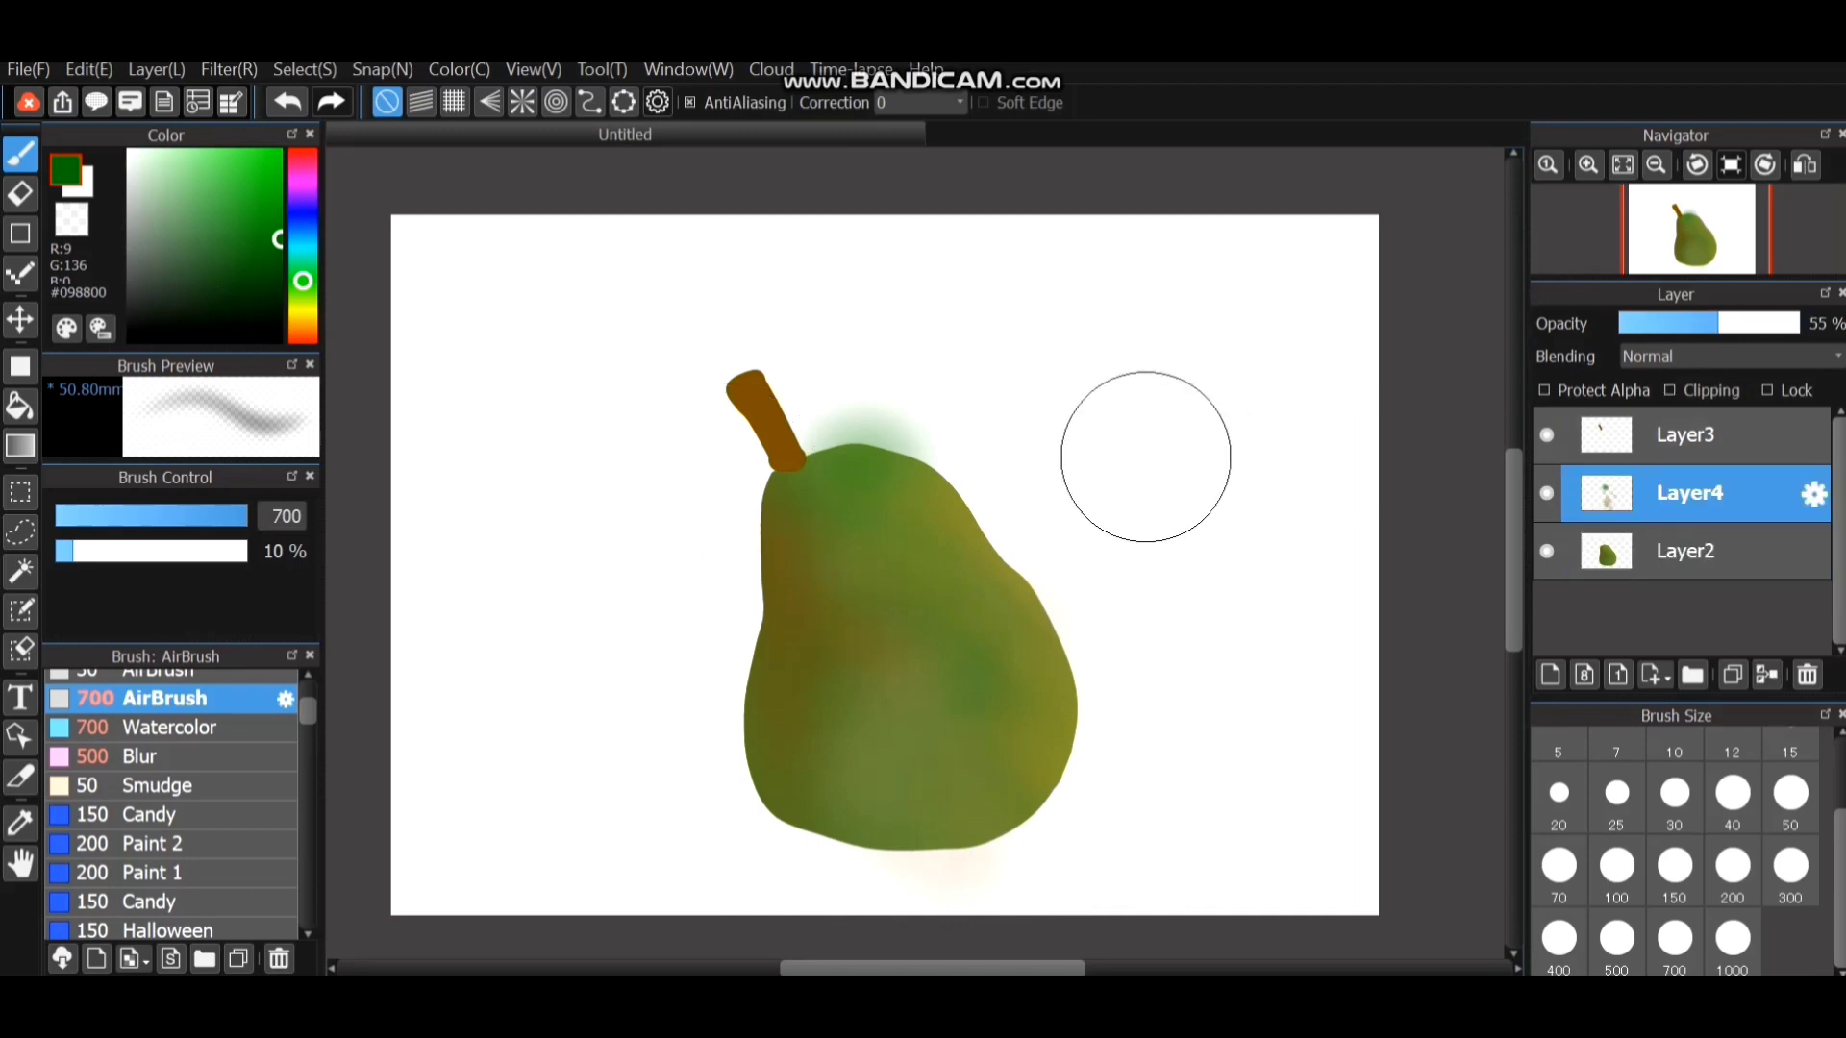
key(e)
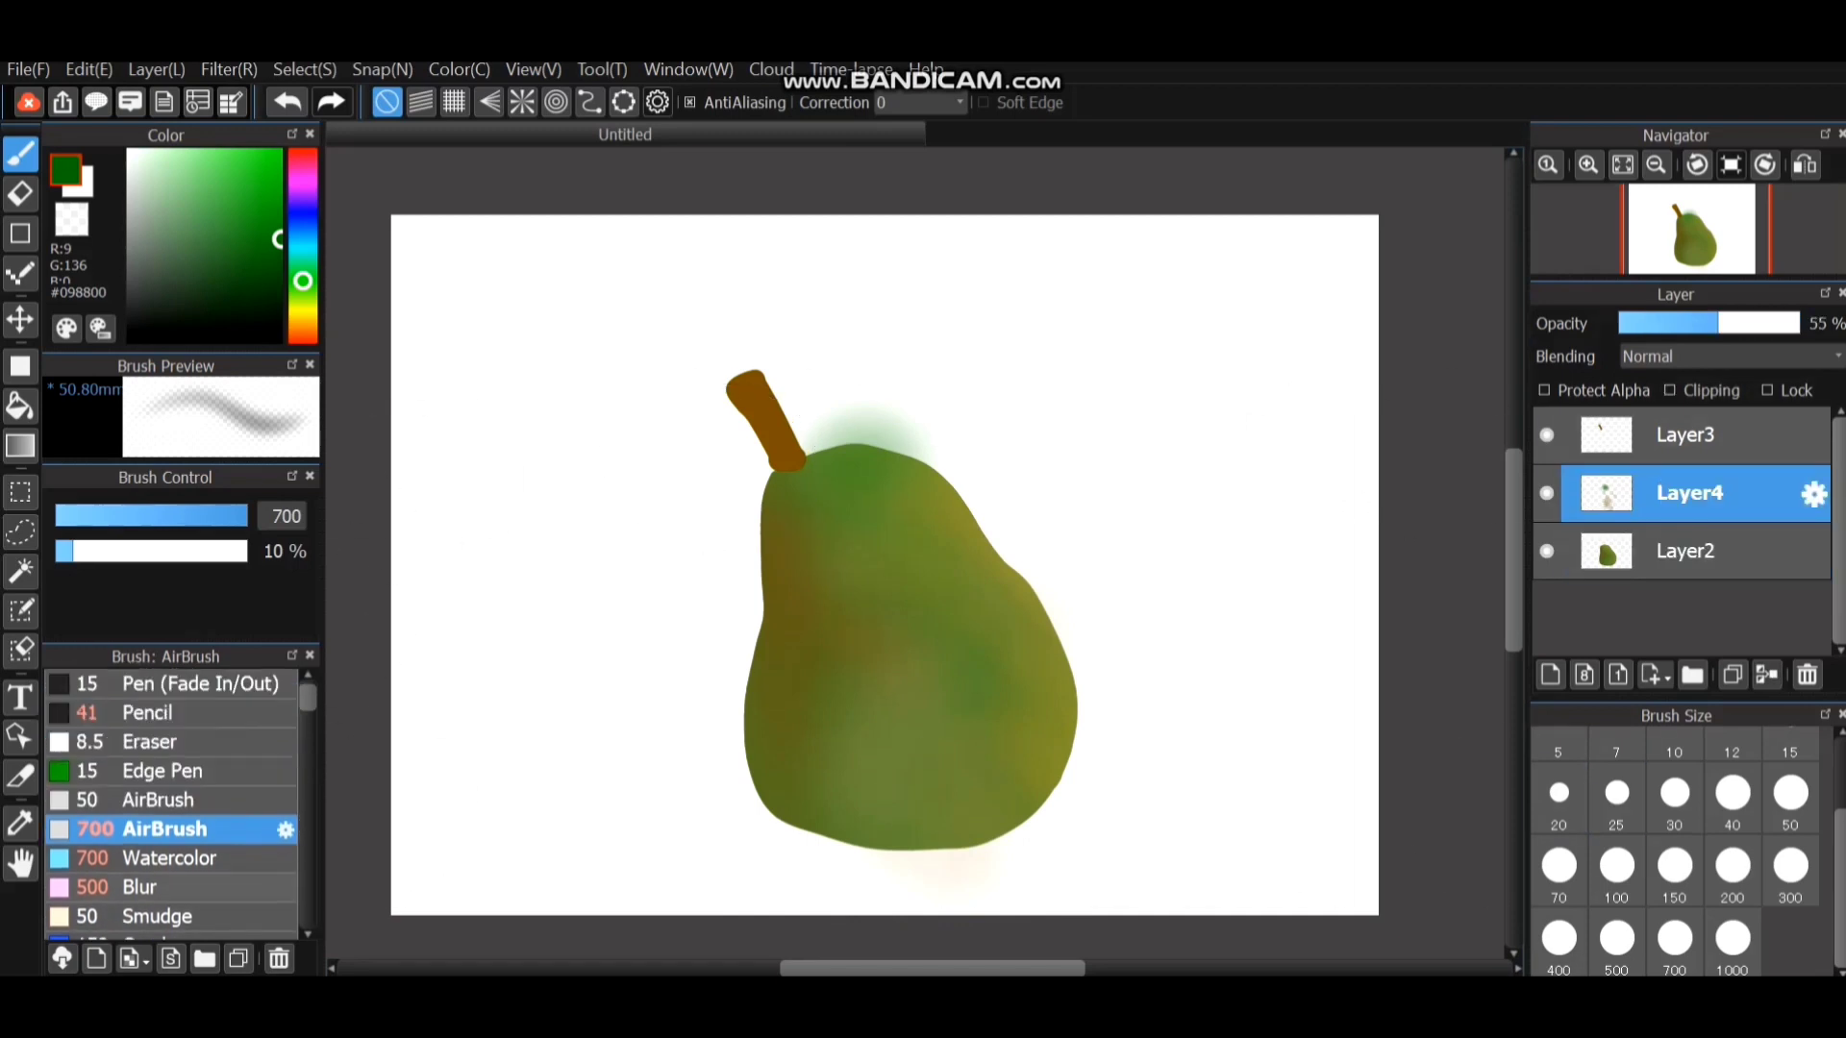
click(164, 800)
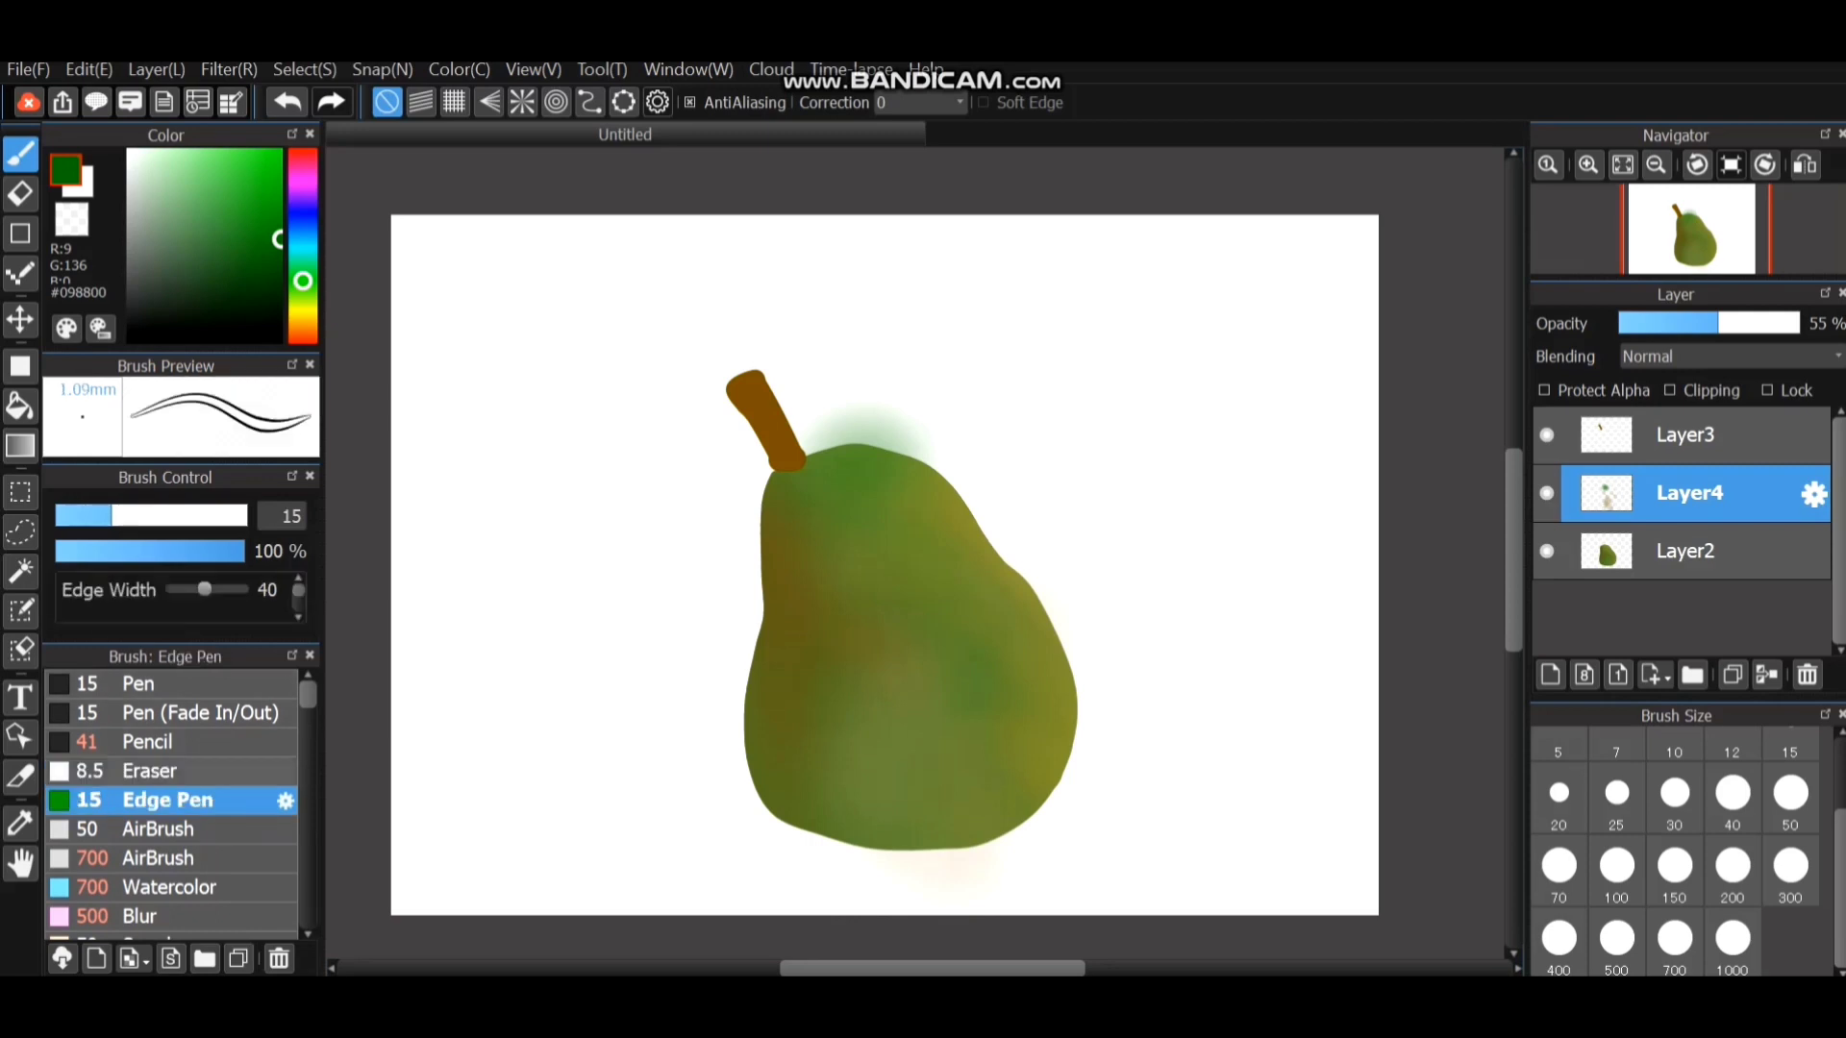
click(155, 772)
click(1729, 796)
click(1674, 939)
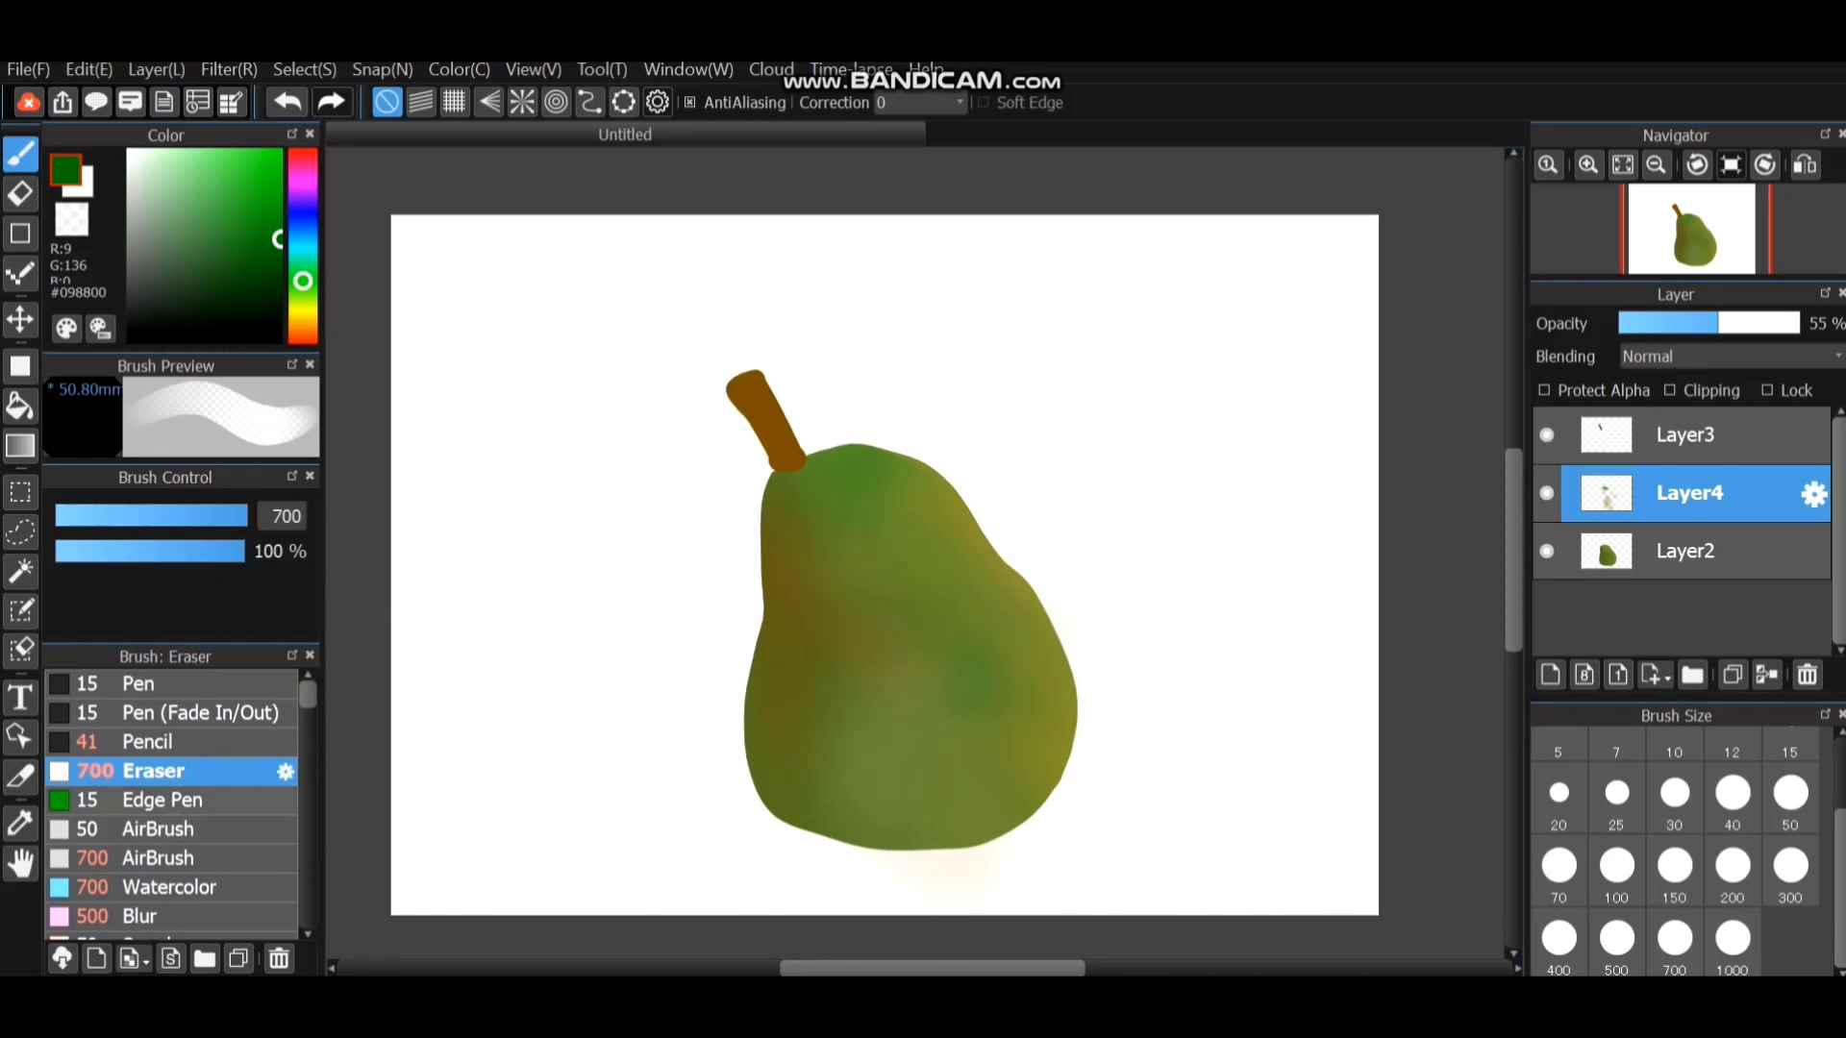
Return to the size 700 AirBrush and apply green from the pear's middle toward its lower edge on Layer4.
click(159, 829)
click(164, 858)
click(163, 886)
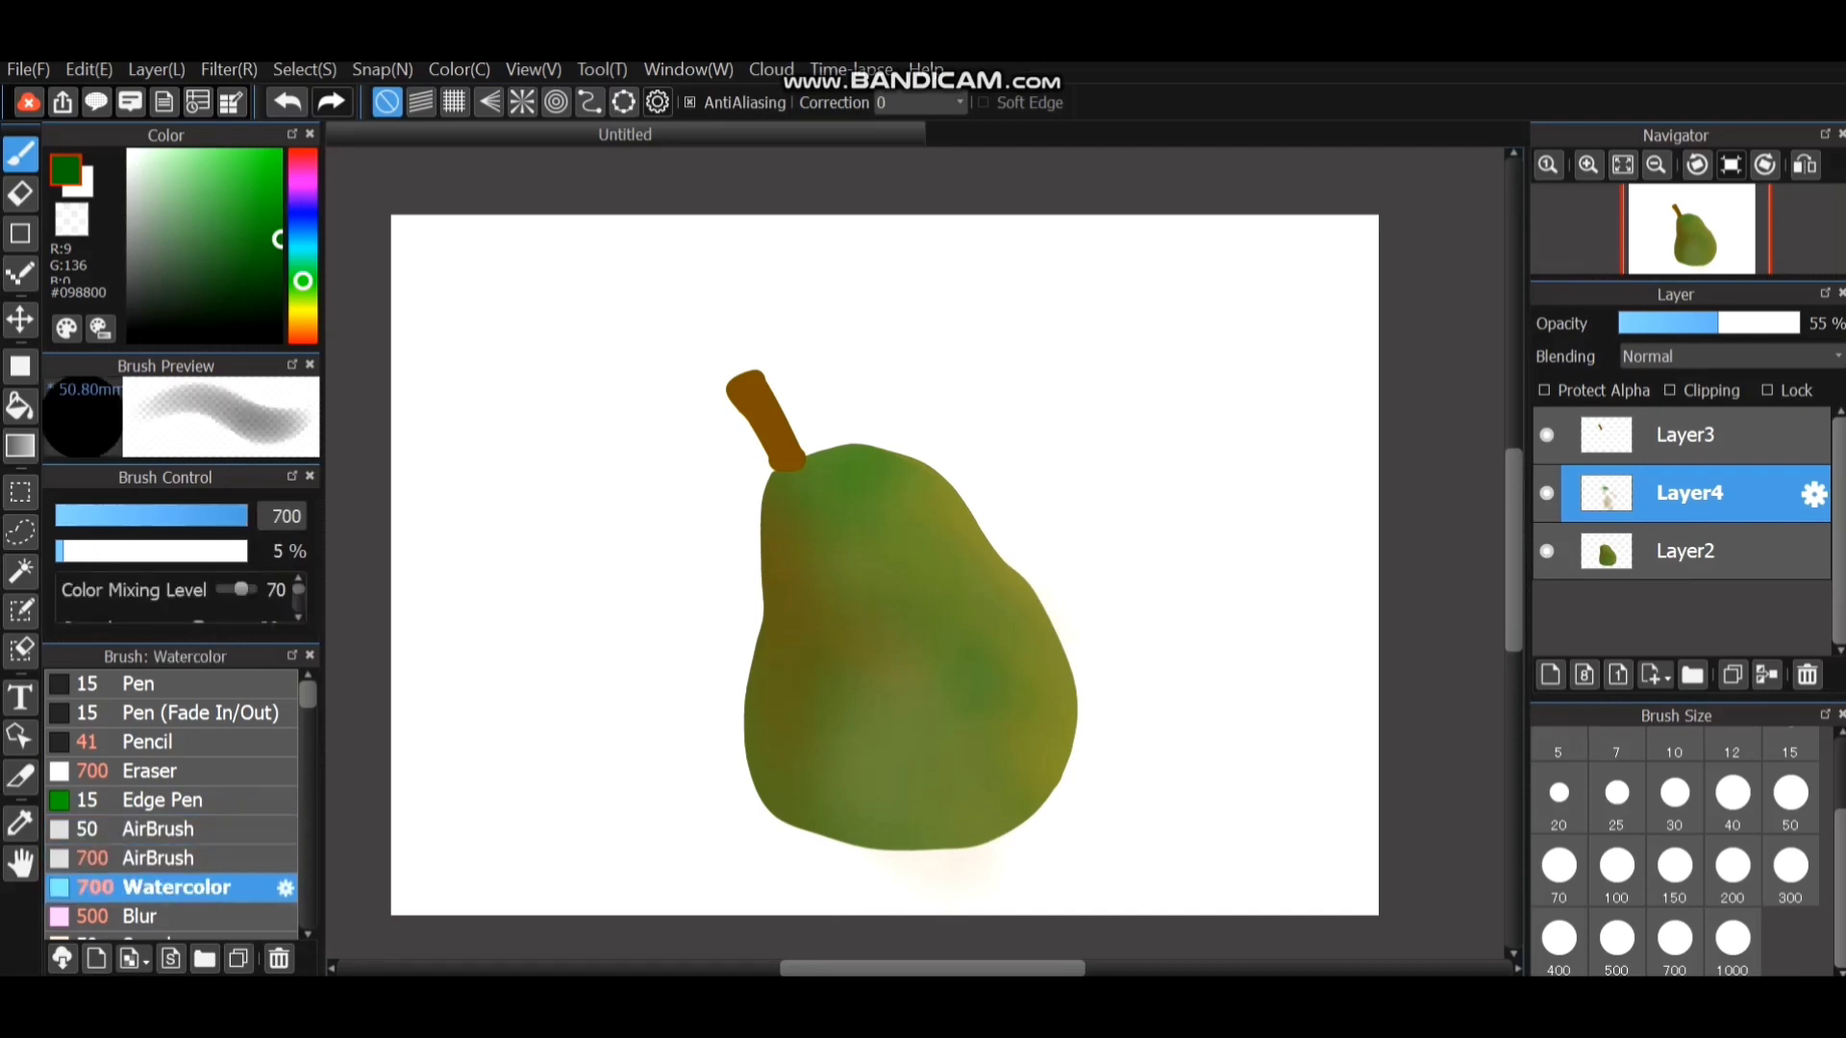
click(163, 858)
mouse_move(947, 572)
mouse_down()
mouse_move(831, 864)
mouse_move(918, 787)
mouse_move(825, 846)
mouse_up()
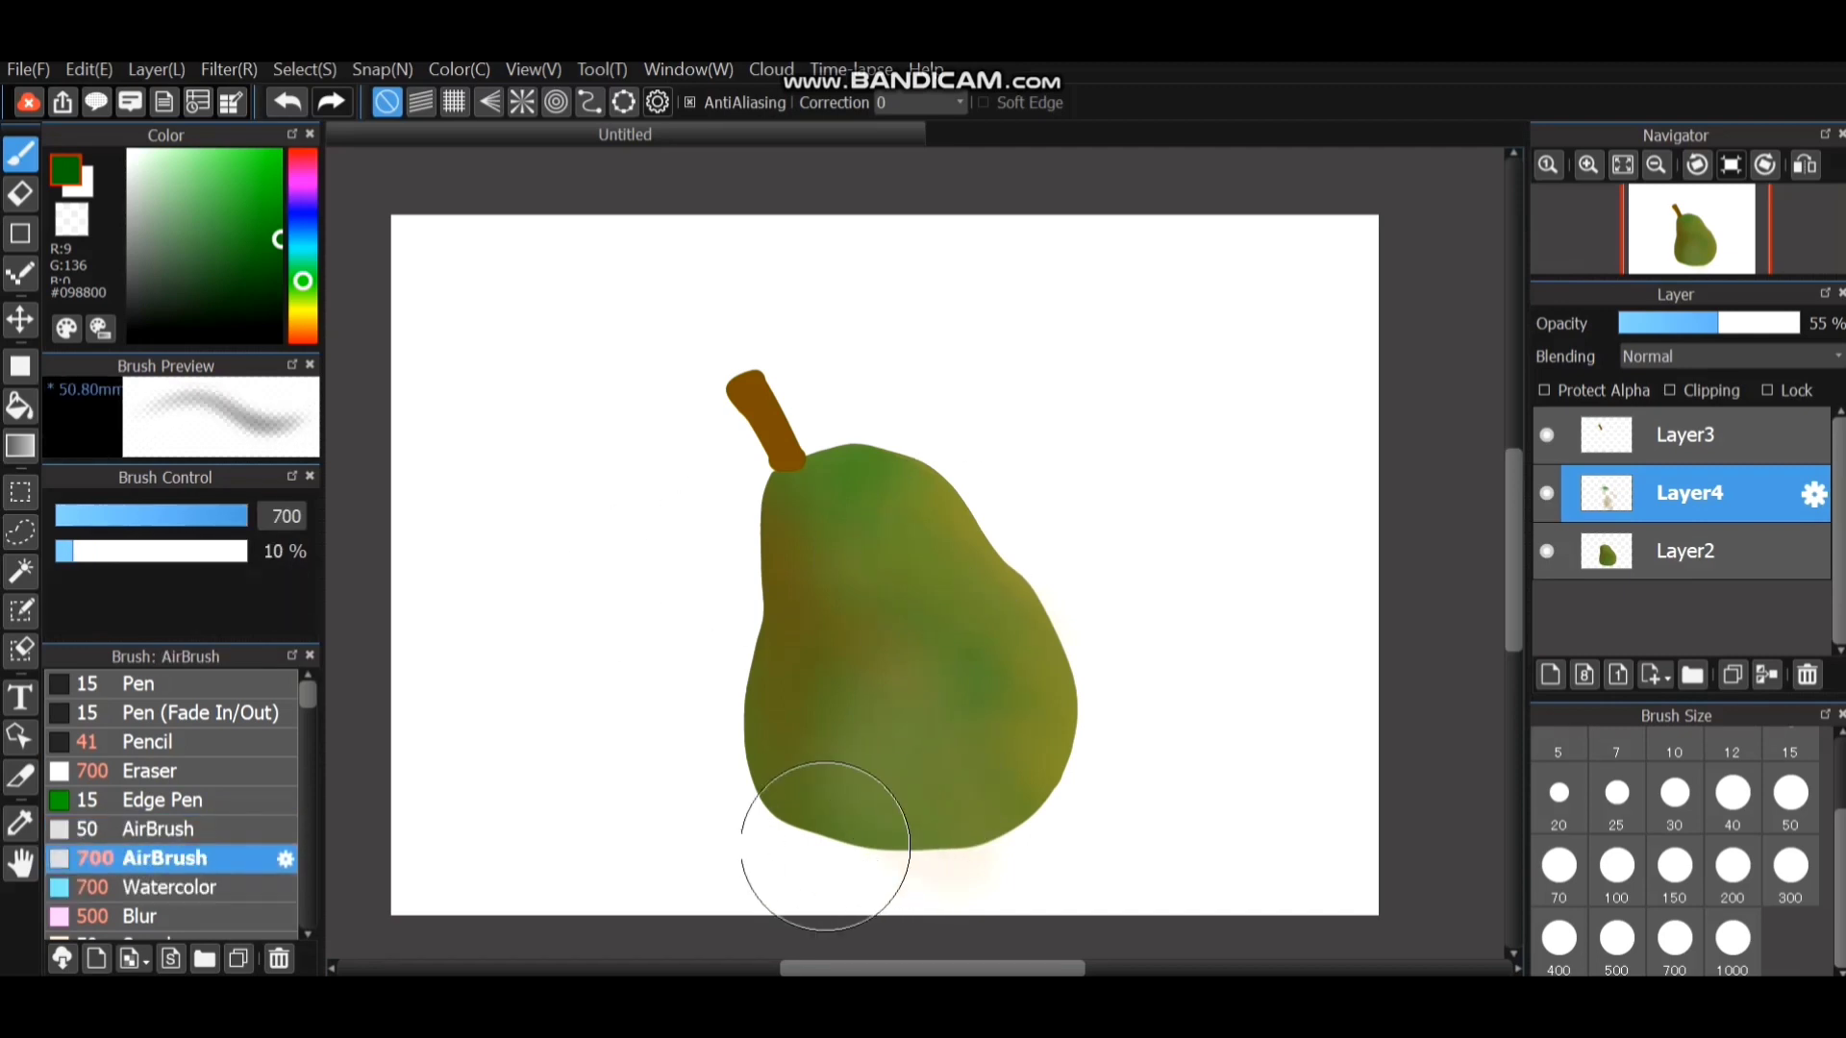
Sample green #608B1A from the pear and airbrush it along the pear's lower edge on Layer4.
right_click(818, 812)
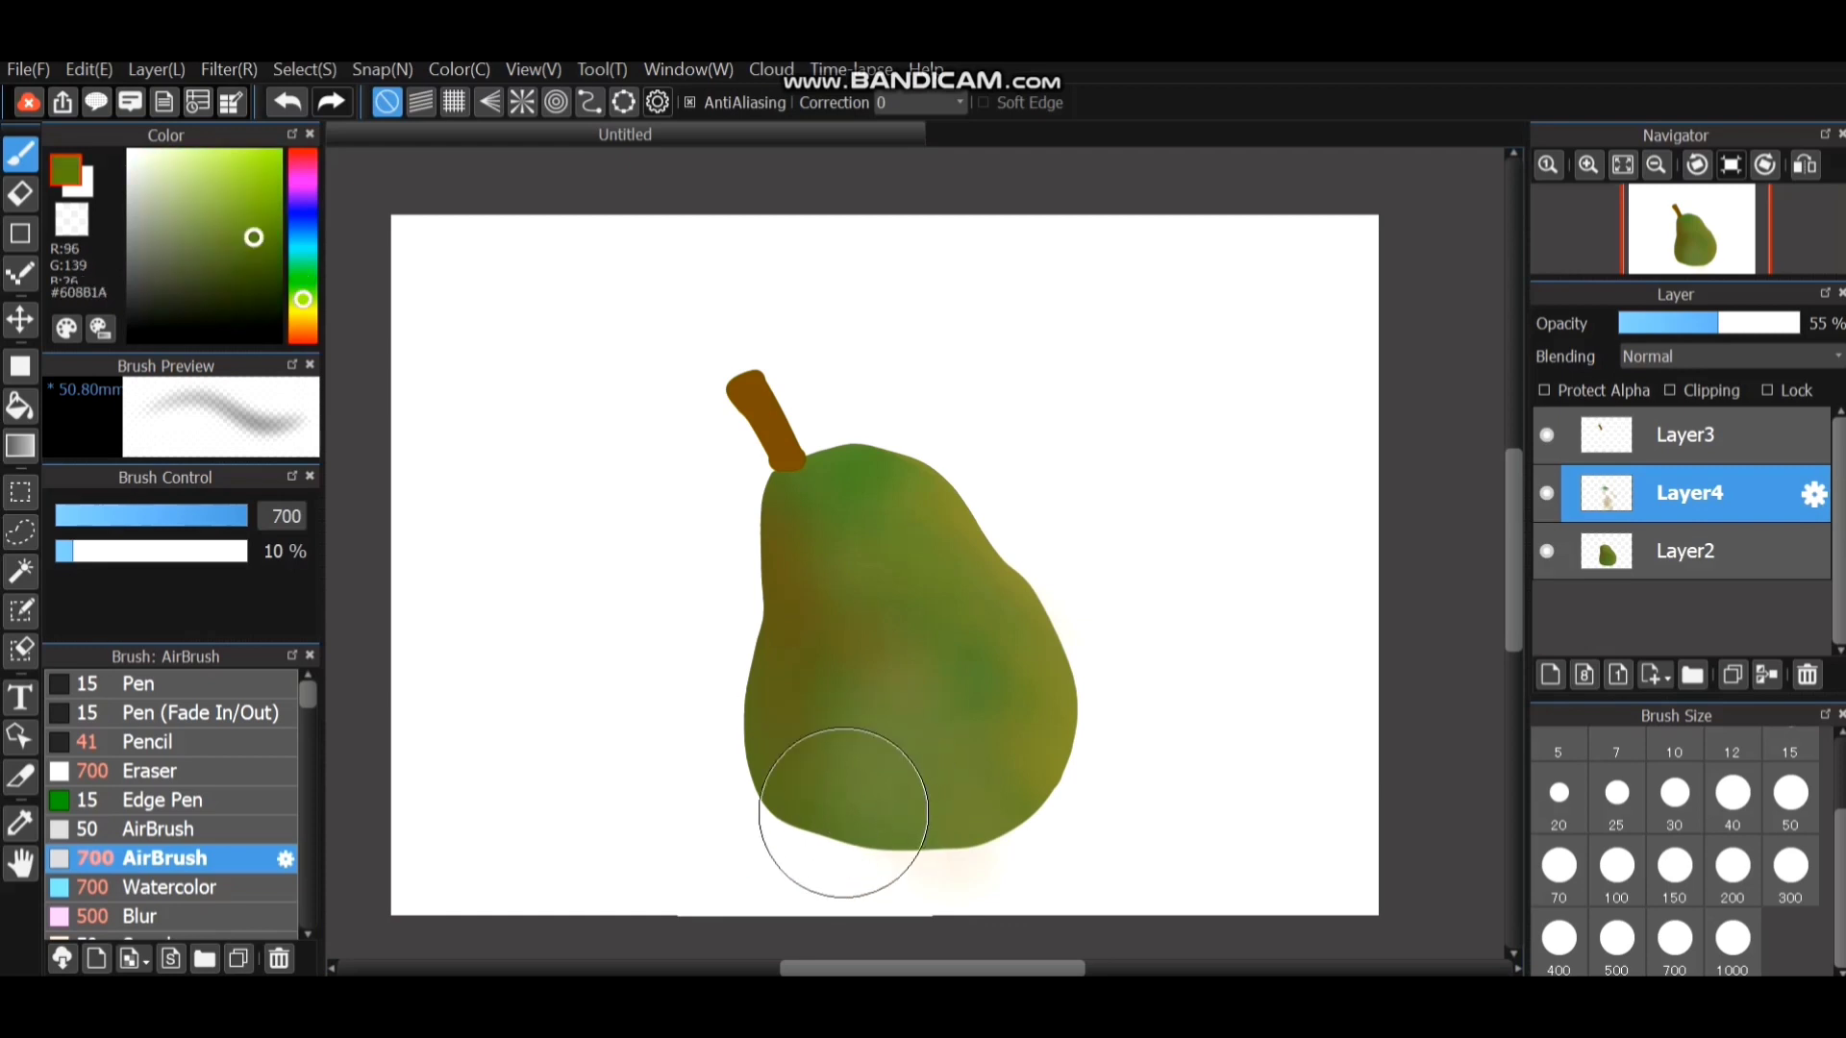
drag(922, 833, 1048, 851)
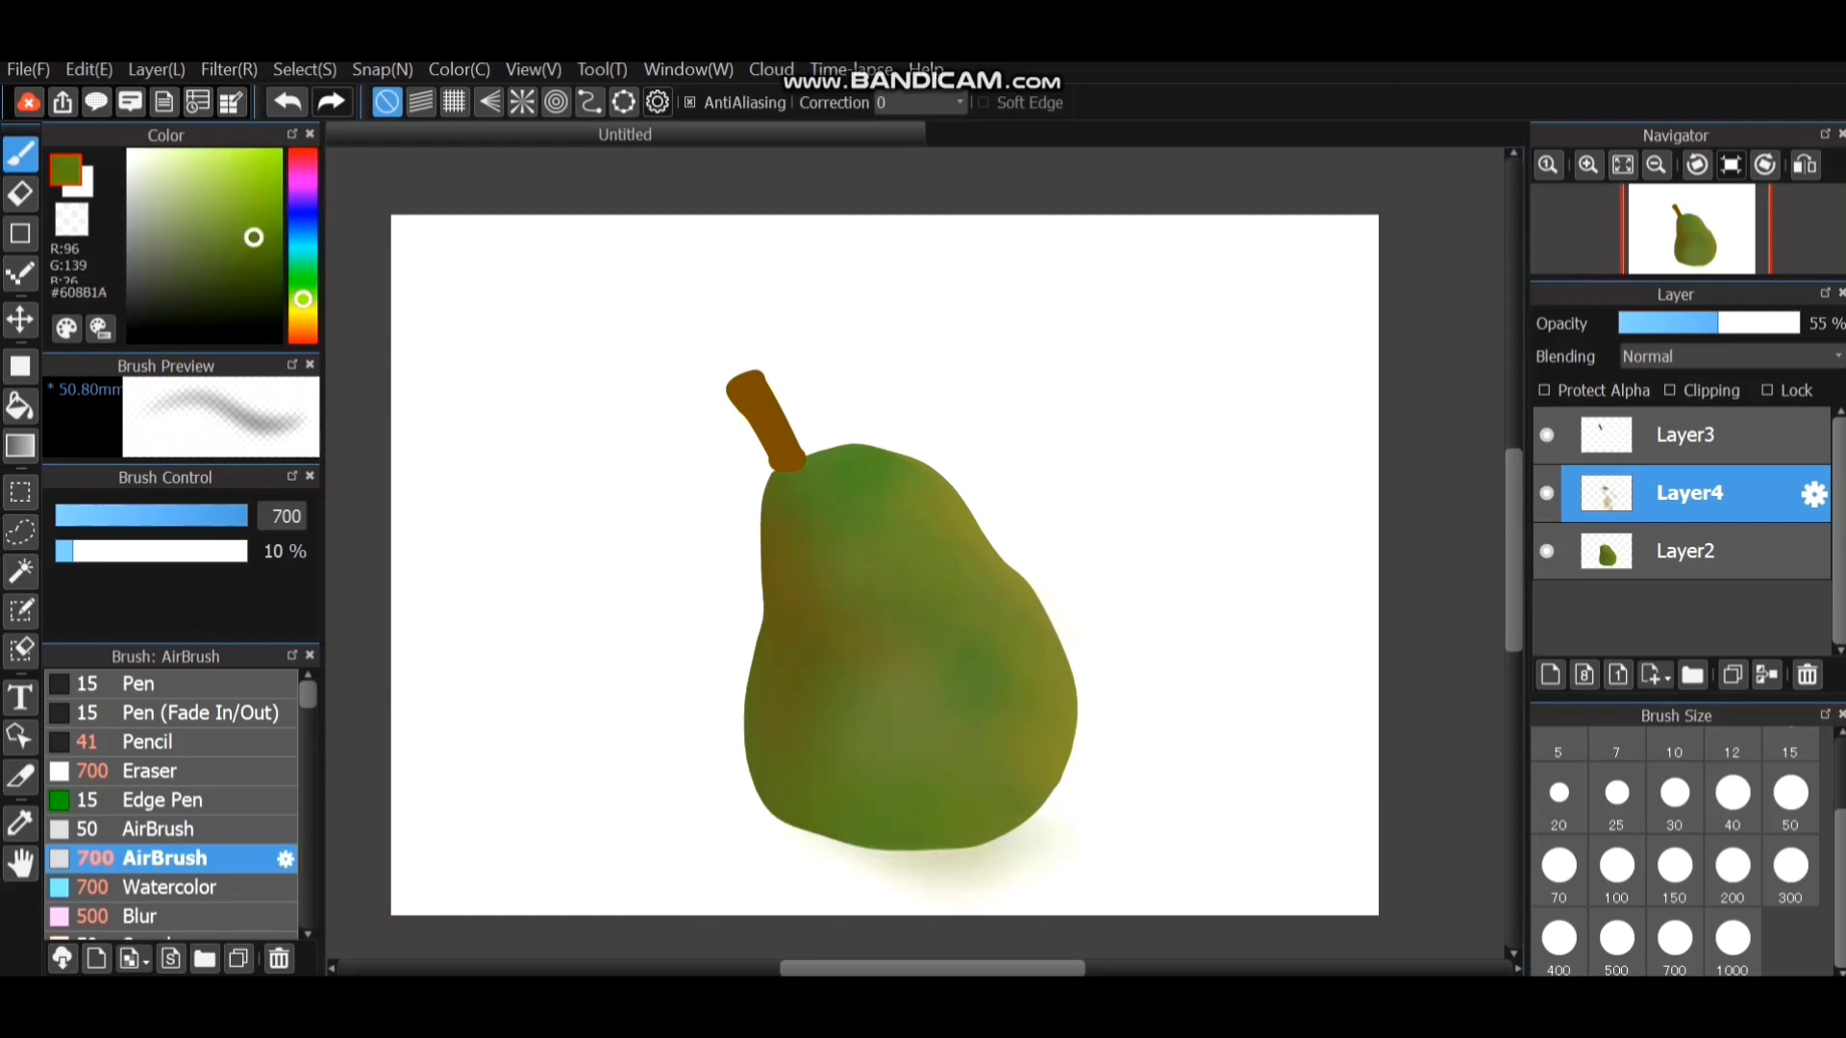
Airbrush dark green #3E5814 shading along the pear's lower edge on a new layer above Layer4, and set that layer's opacity to 83%.
mouse_move(823, 772)
mouse_down()
mouse_move(982, 788)
mouse_move(818, 824)
mouse_move(981, 824)
mouse_move(906, 837)
mouse_move(834, 803)
mouse_move(980, 790)
mouse_move(789, 782)
mouse_move(857, 813)
mouse_move(746, 747)
mouse_move(835, 790)
mouse_move(837, 747)
mouse_up()
key(ctrl+shift+n)
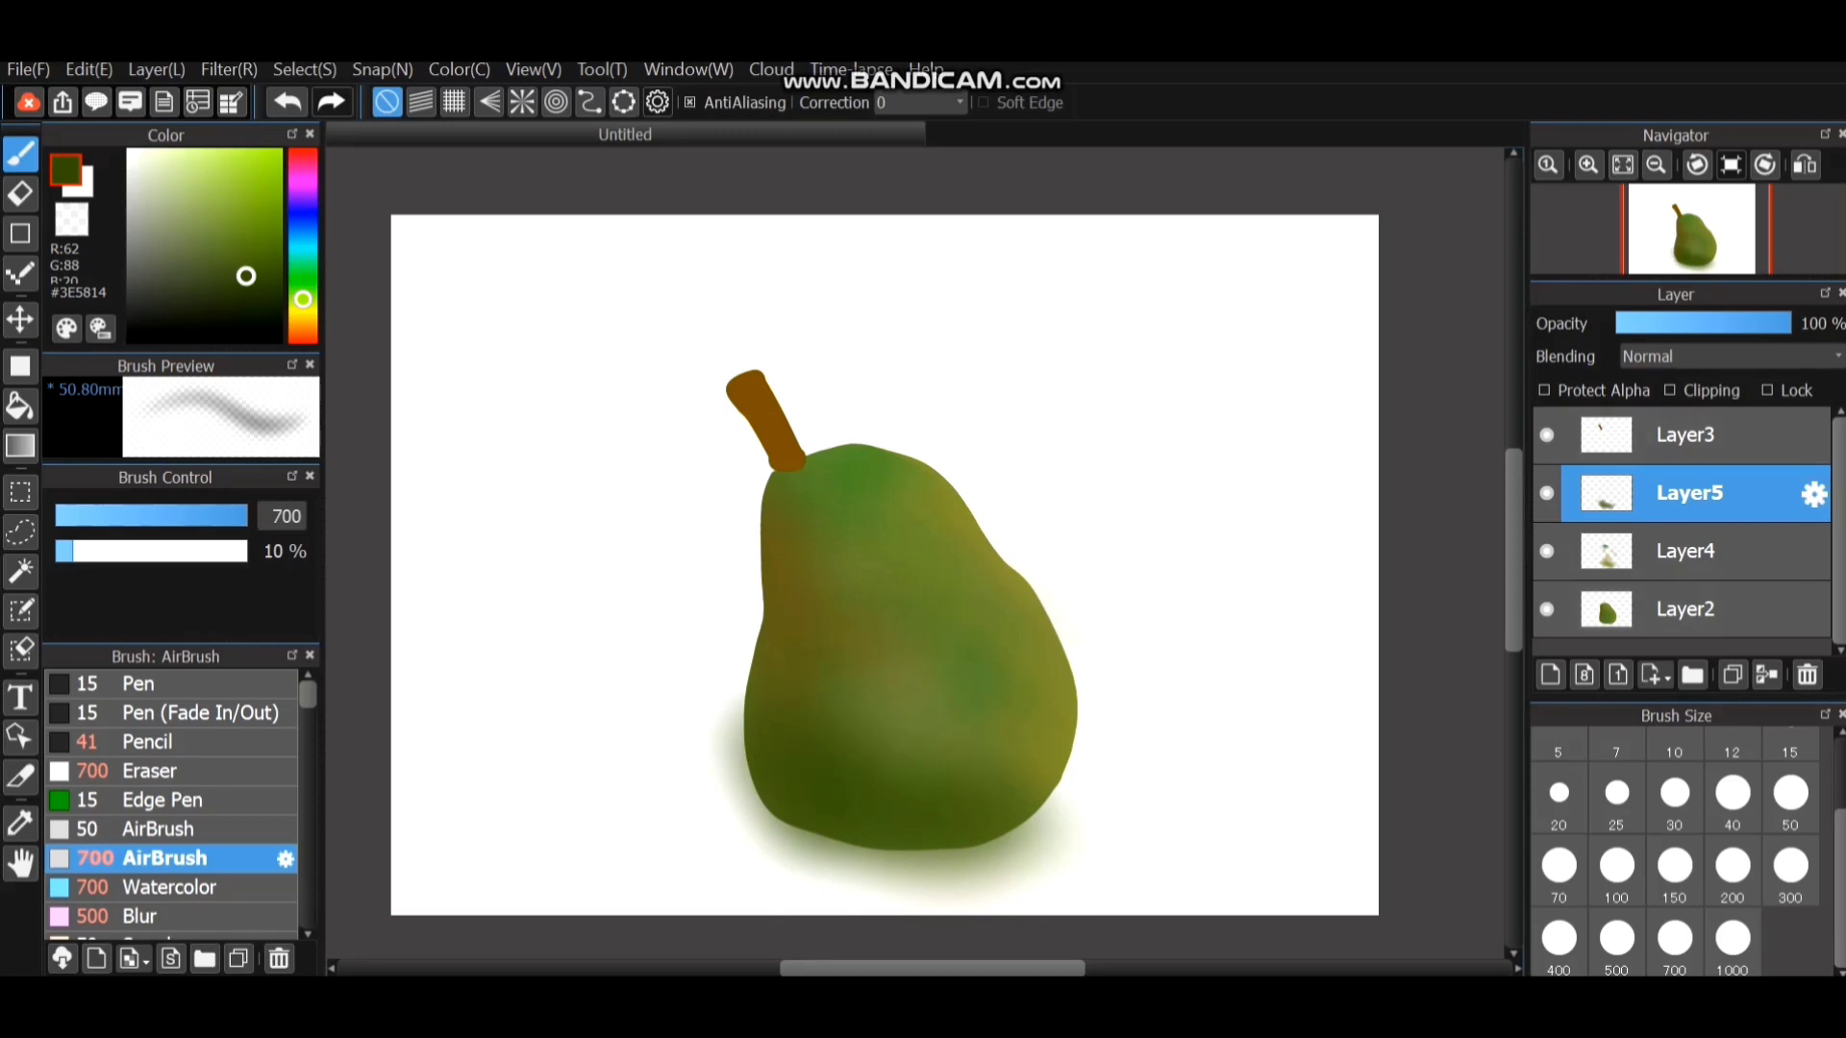
click(1761, 323)
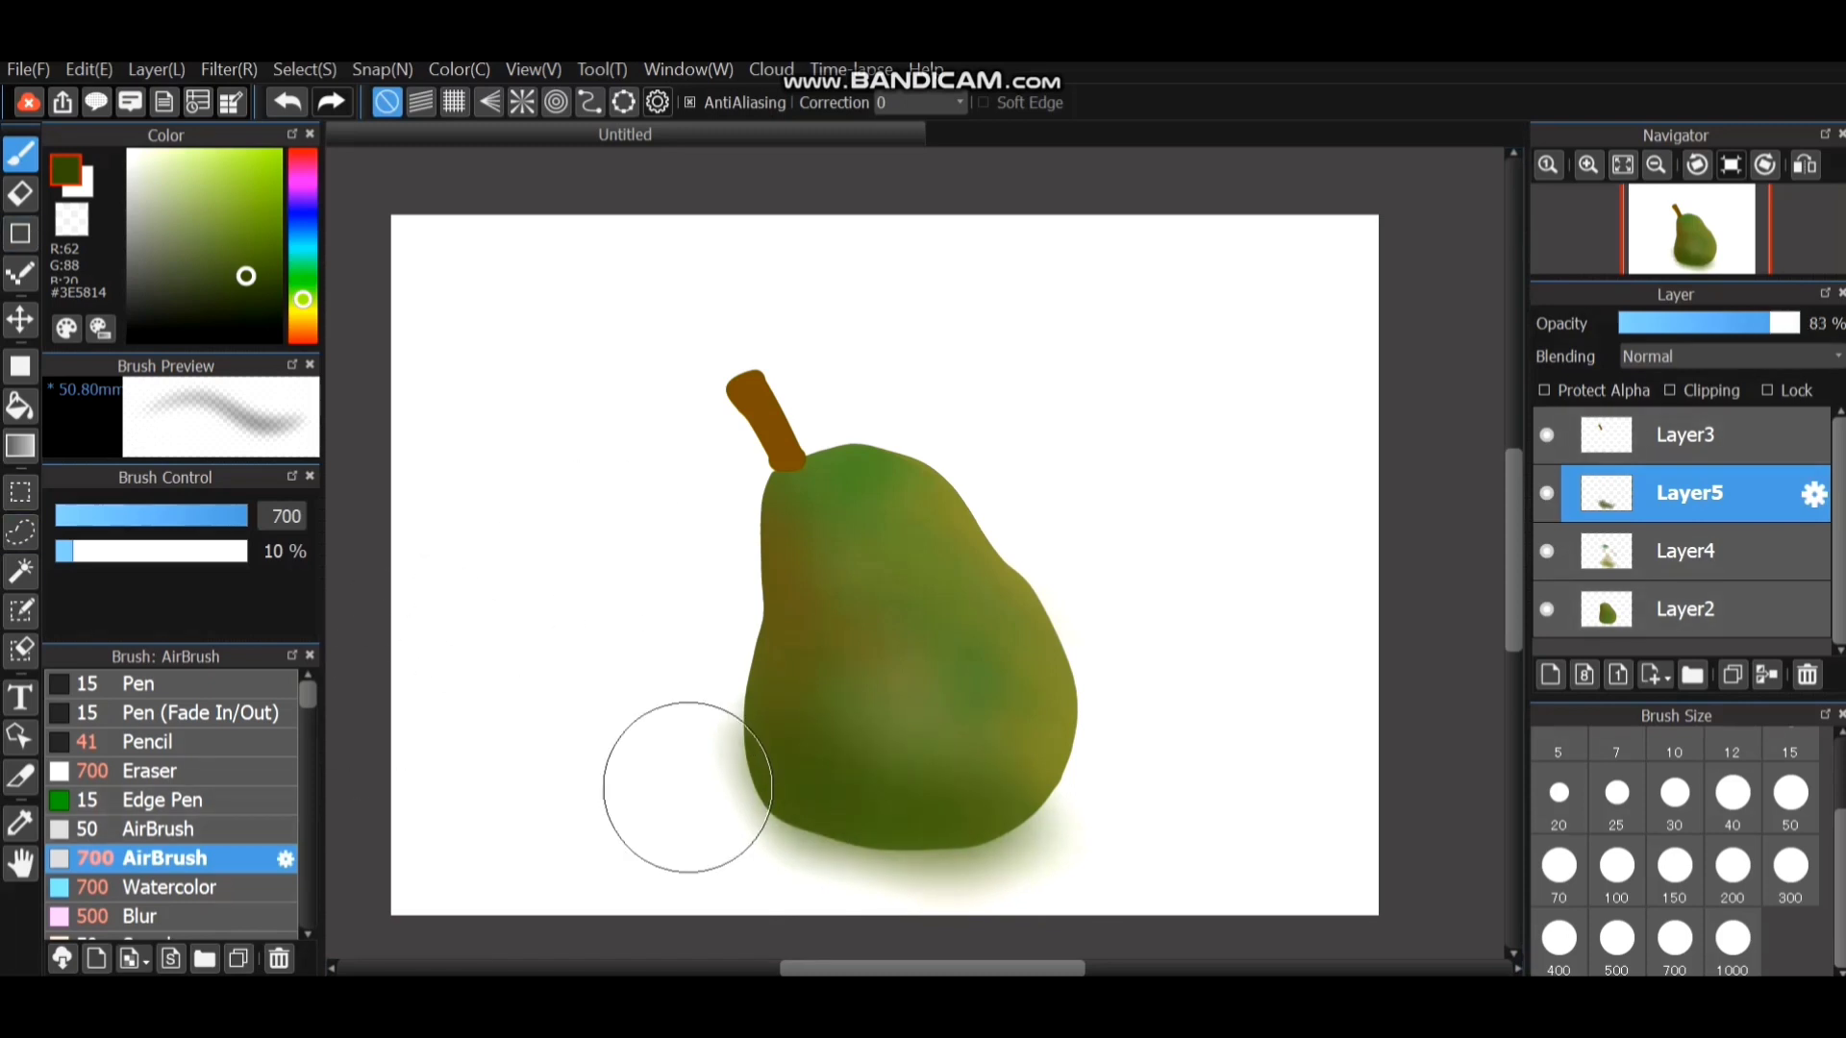
Erase the dark green spill beside and beneath the pear's lower left on Layer5 with the Eraser at size 700.
click(183, 771)
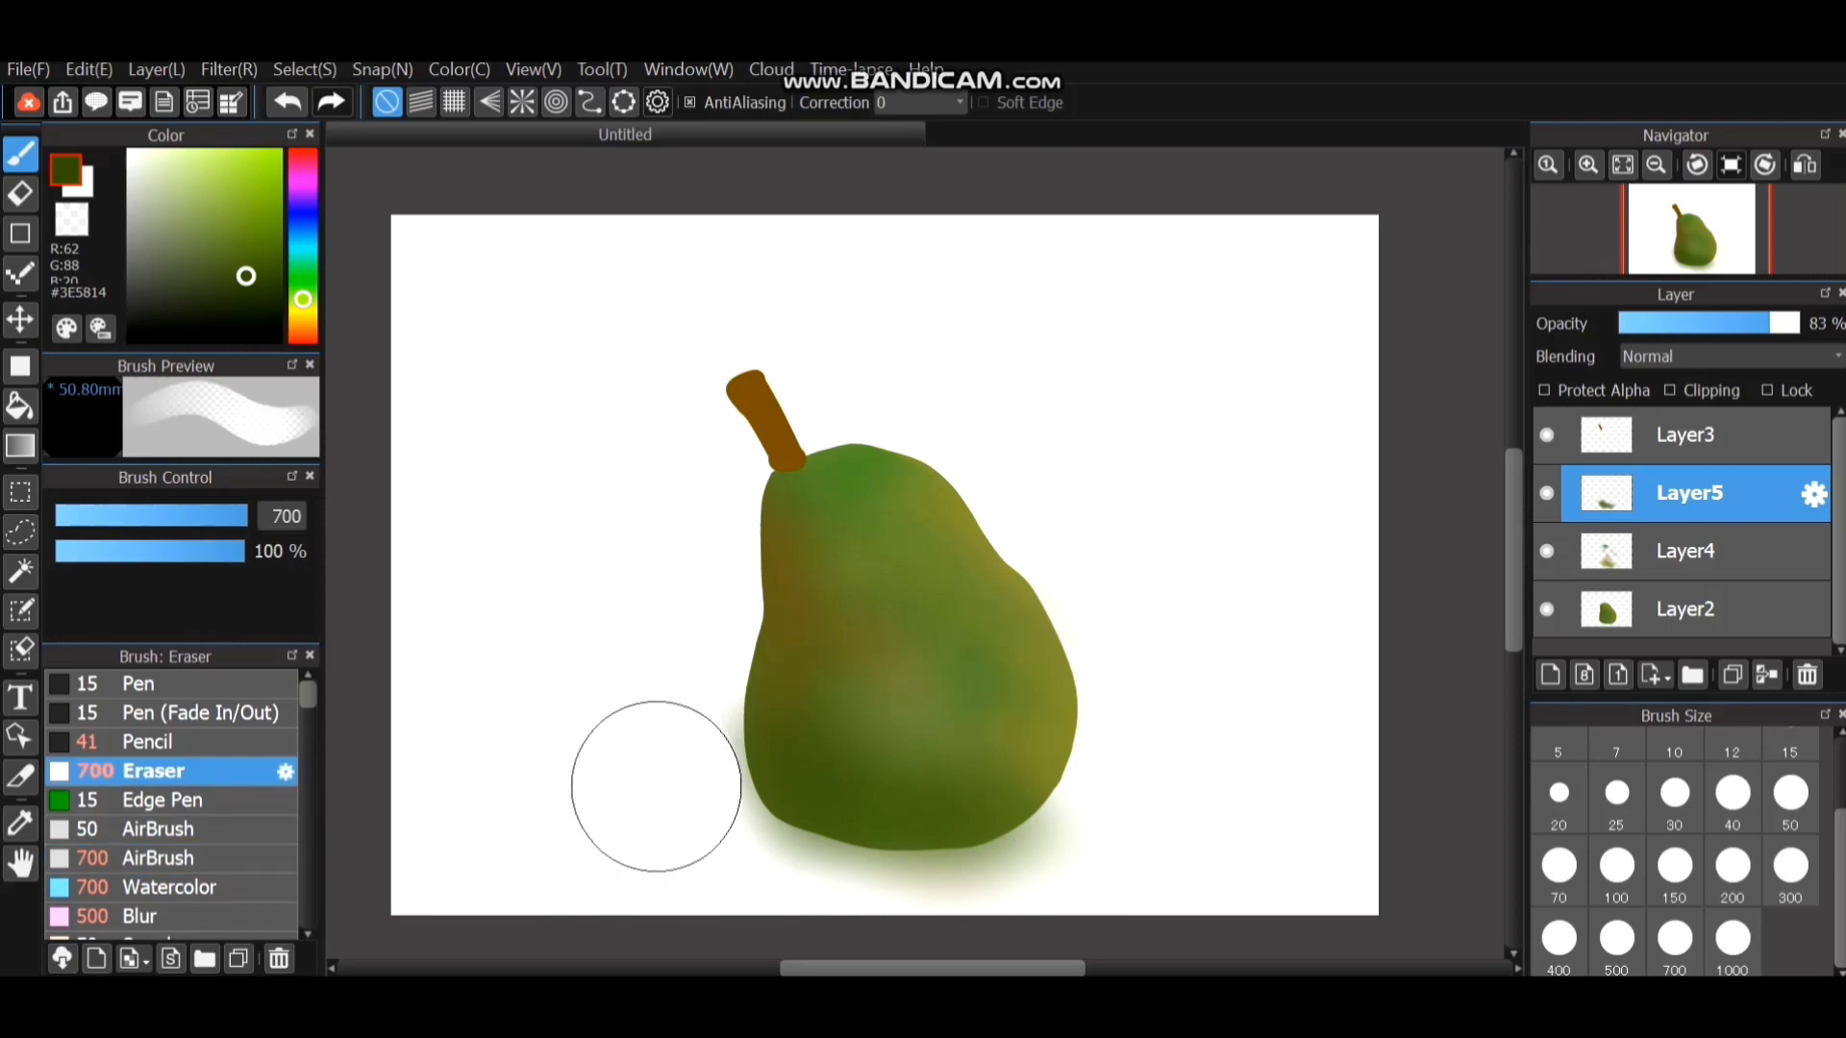
mouse_move(656, 786)
mouse_down()
mouse_move(663, 633)
mouse_move(673, 831)
mouse_up()
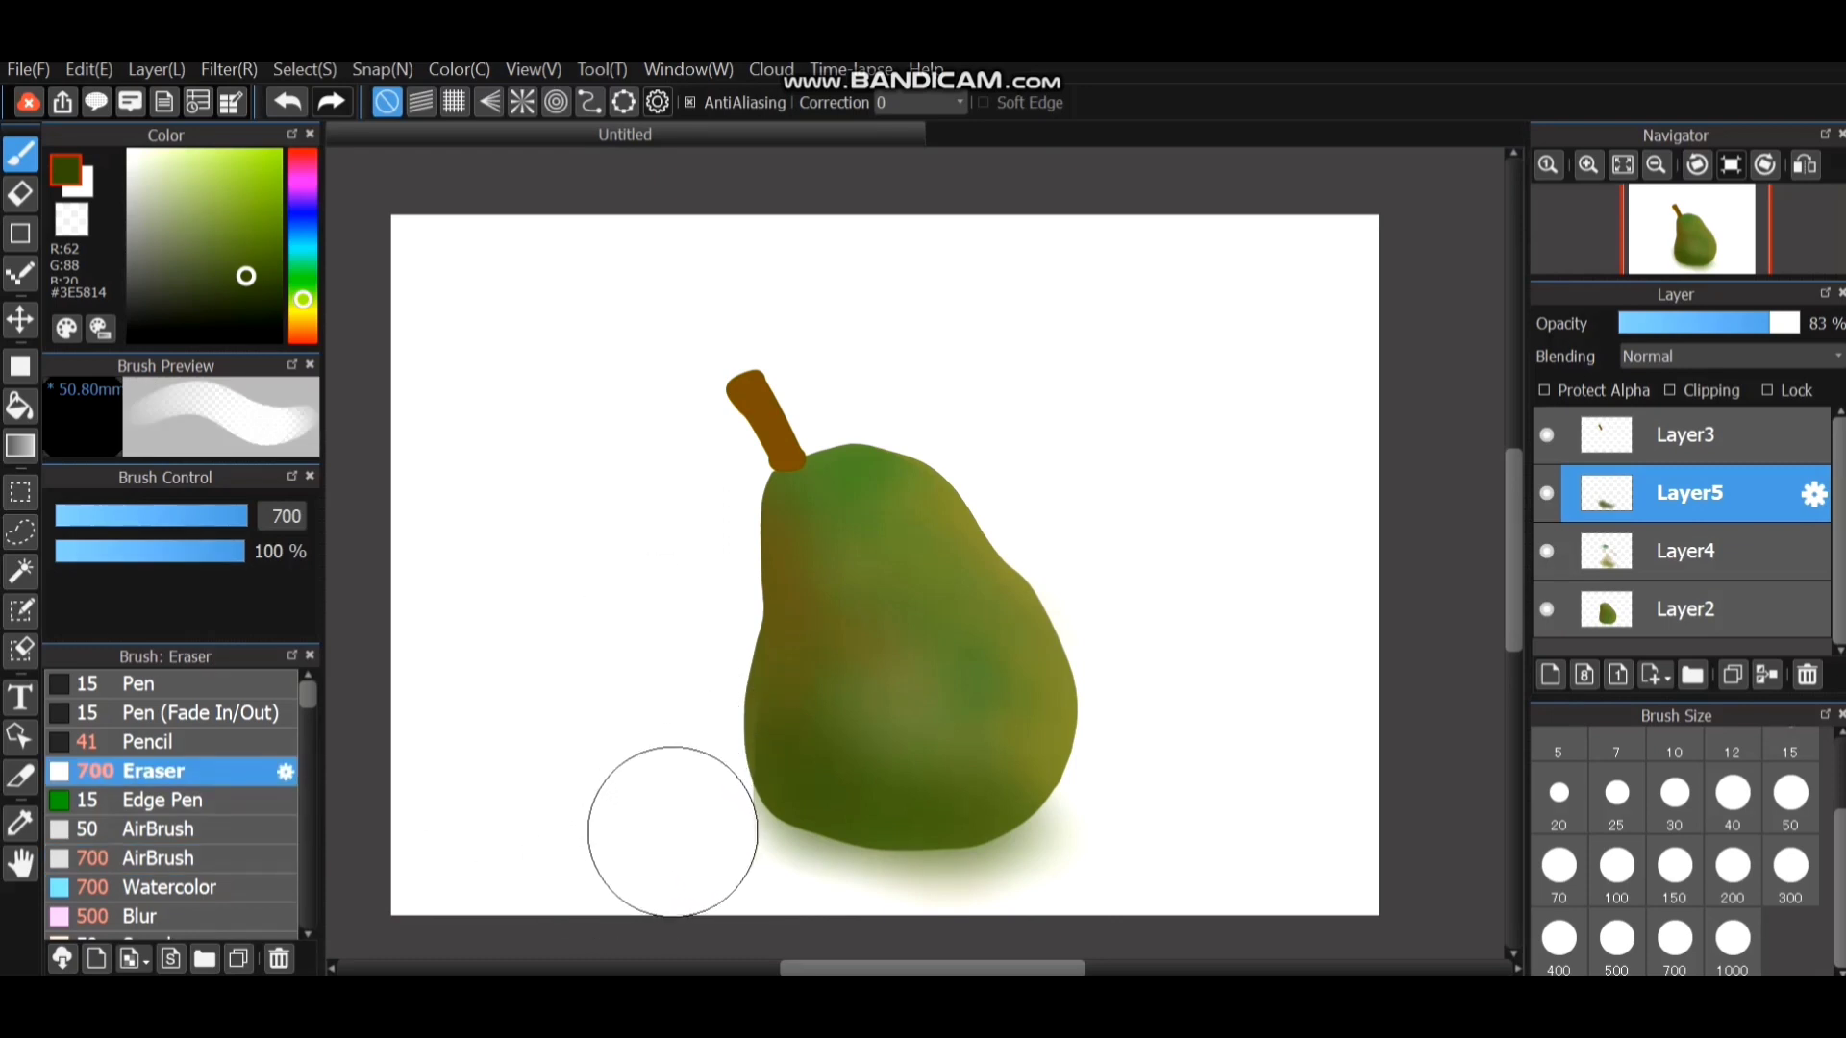
key(ctrl+z)
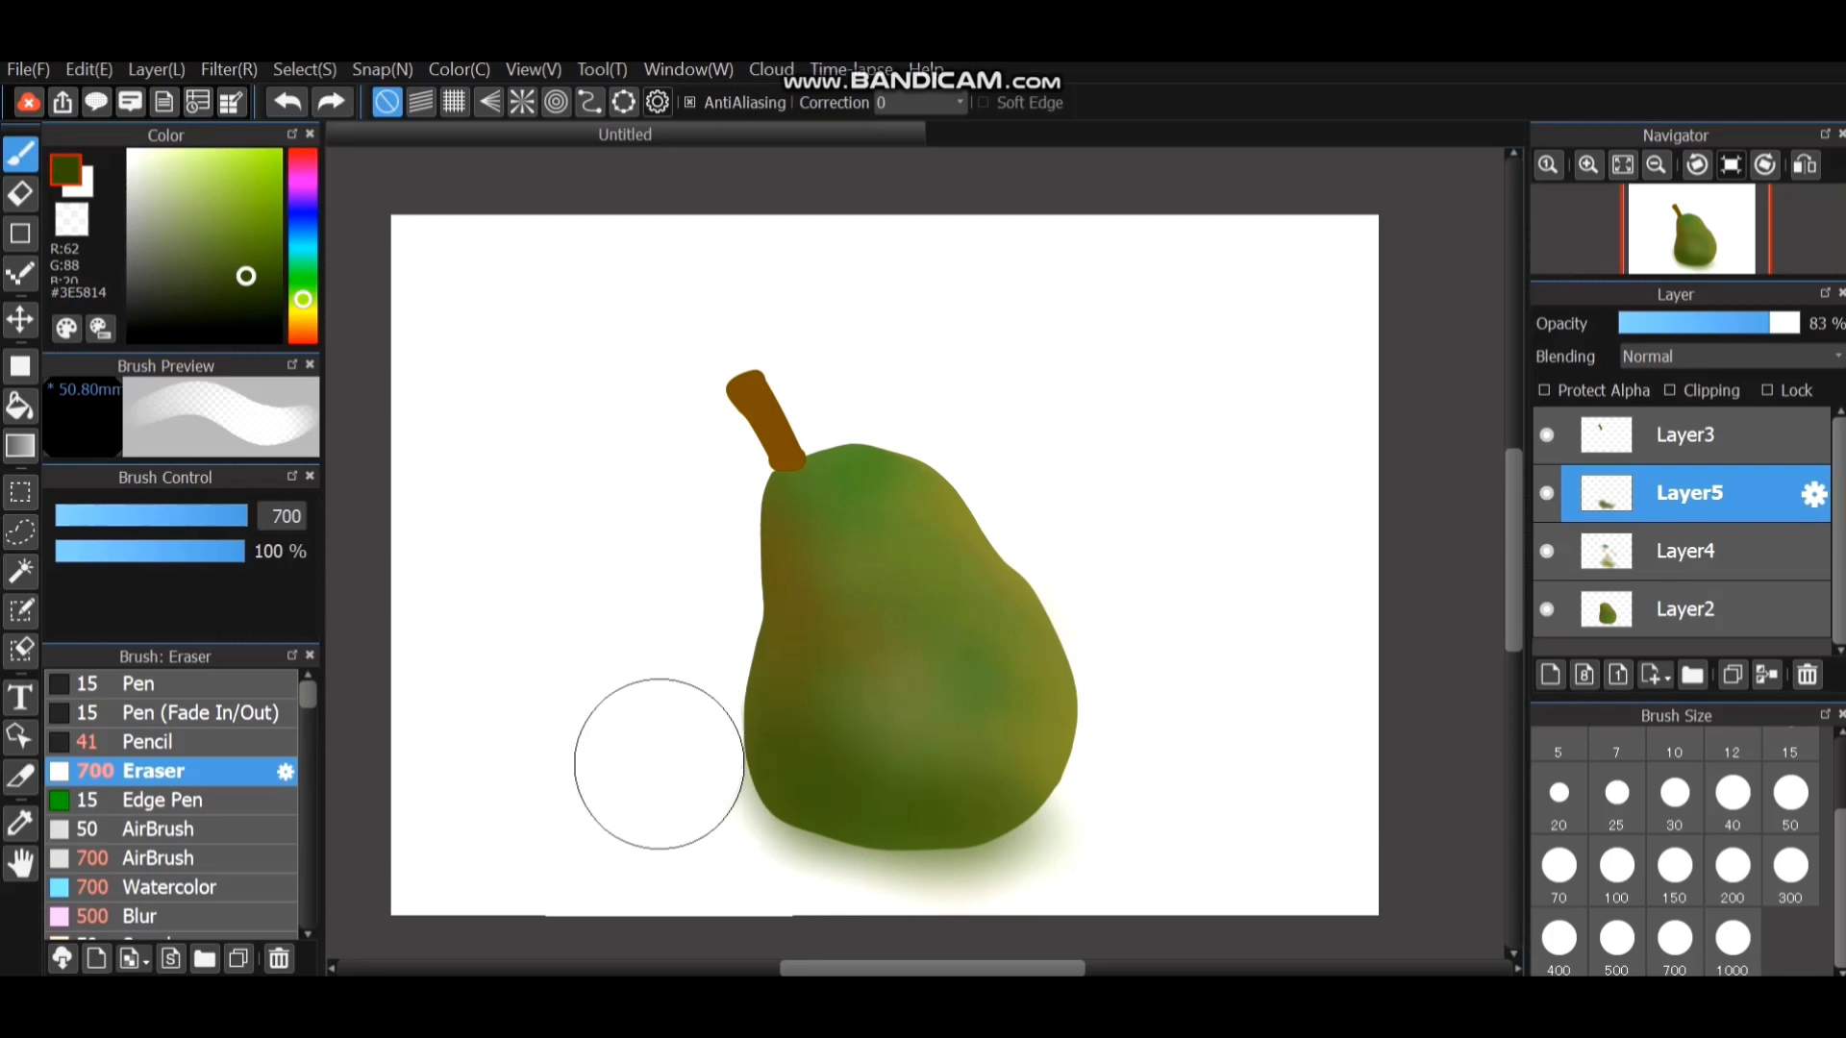
mouse_move(658, 764)
mouse_down()
mouse_move(692, 861)
mouse_move(757, 907)
mouse_move(902, 939)
mouse_move(995, 942)
mouse_move(1138, 832)
mouse_move(1064, 906)
mouse_up()
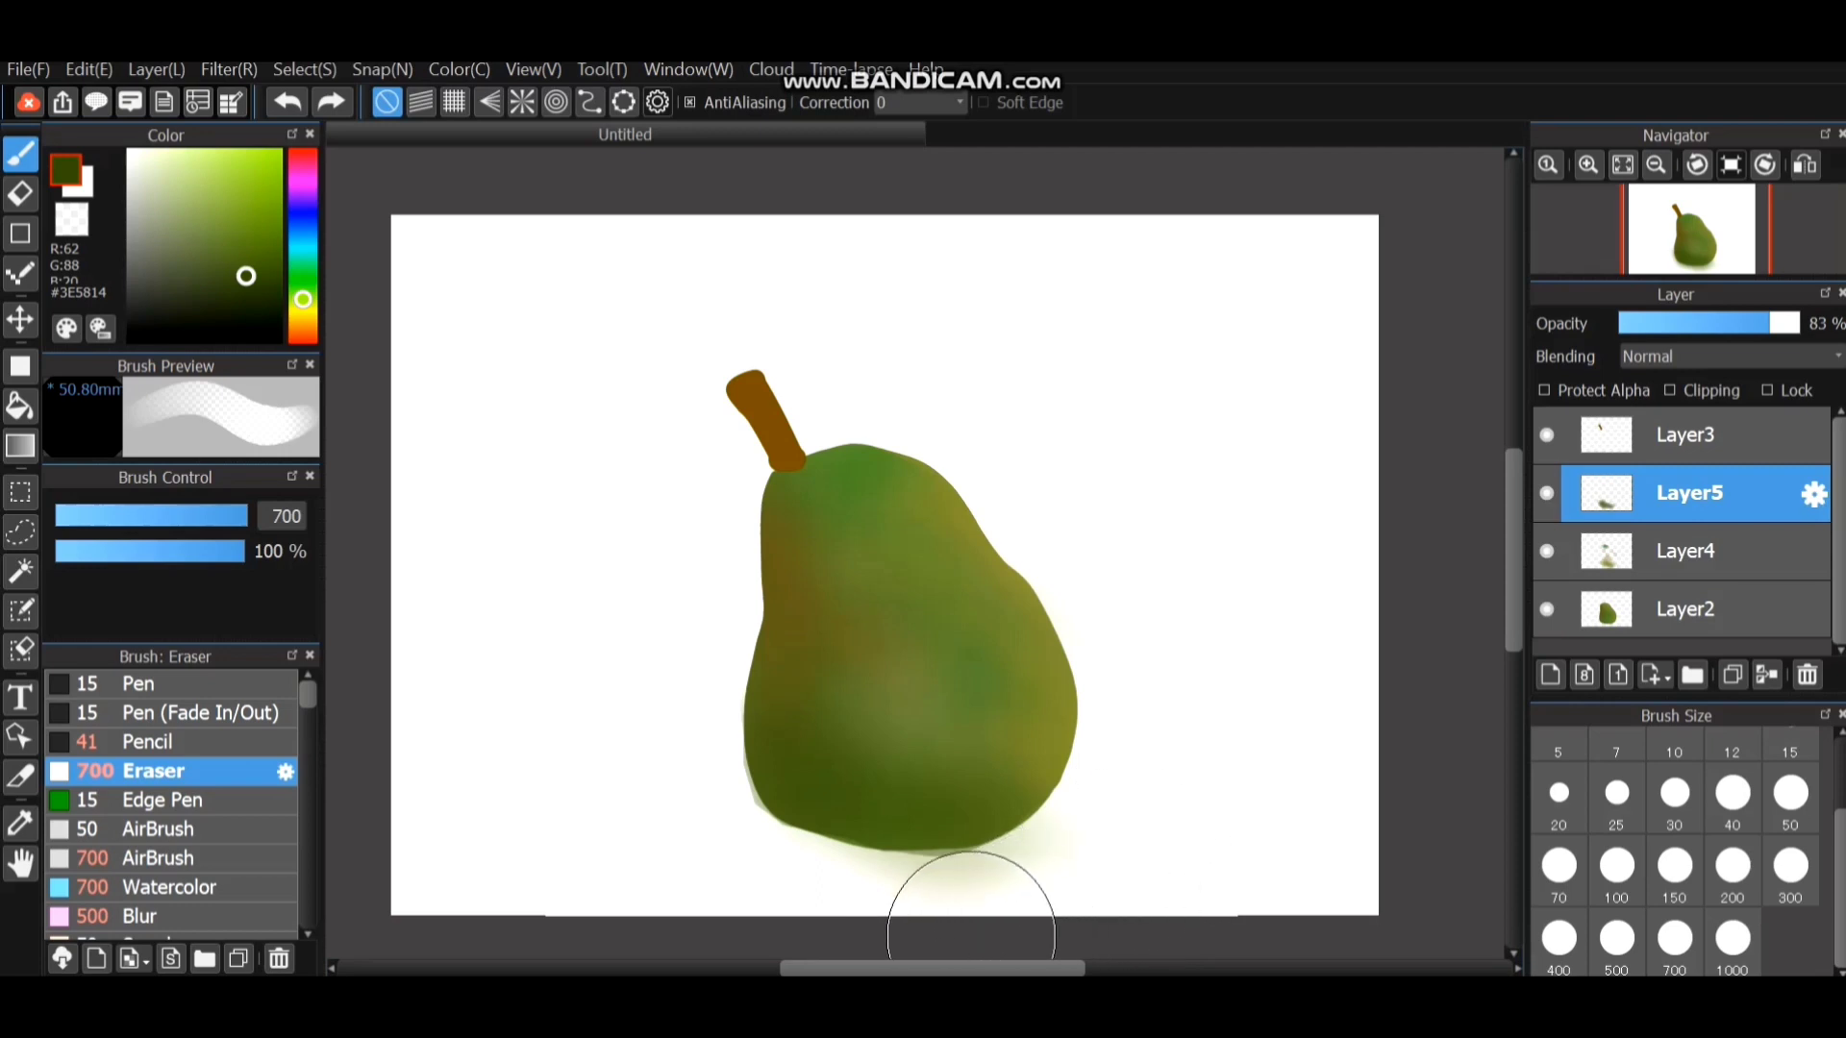
drag(722, 887, 661, 783)
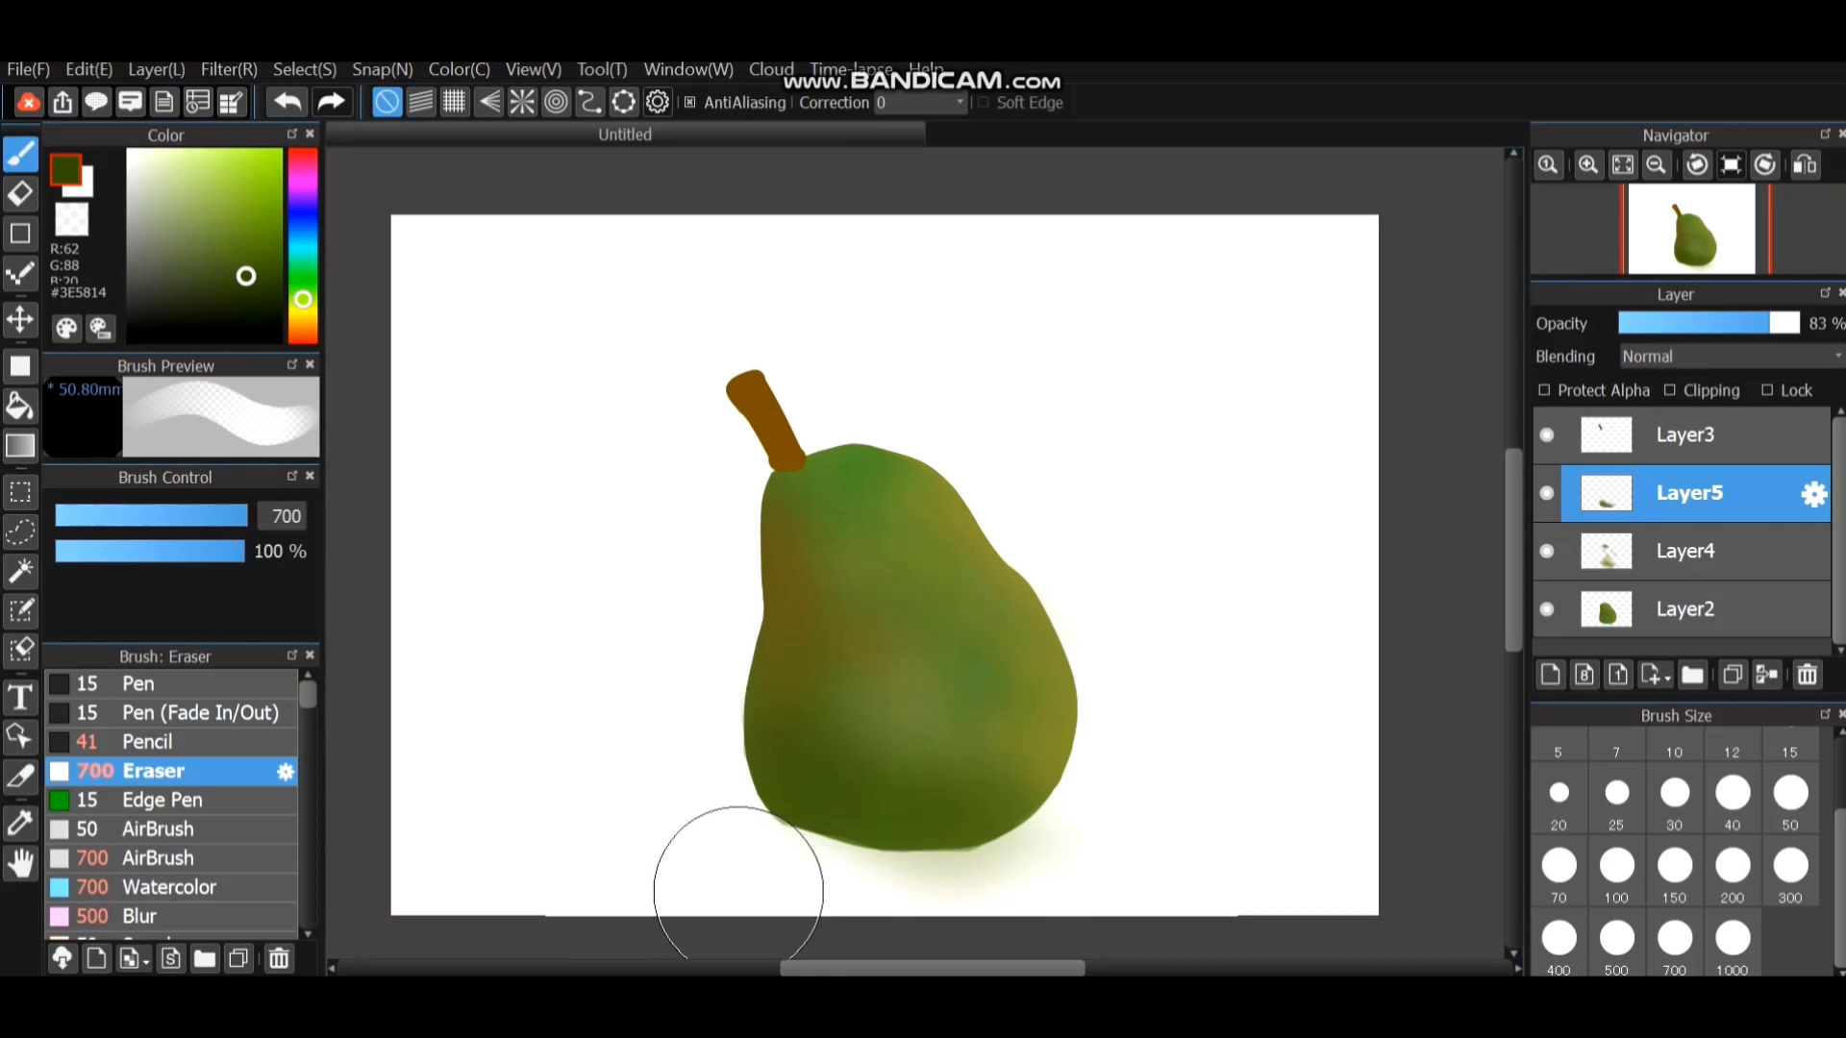
Trim the leftover shading along the pear's bottom edge with the Eraser at size 70, and set the Eraser's size to 1000.
scroll(757, 884, up, 2)
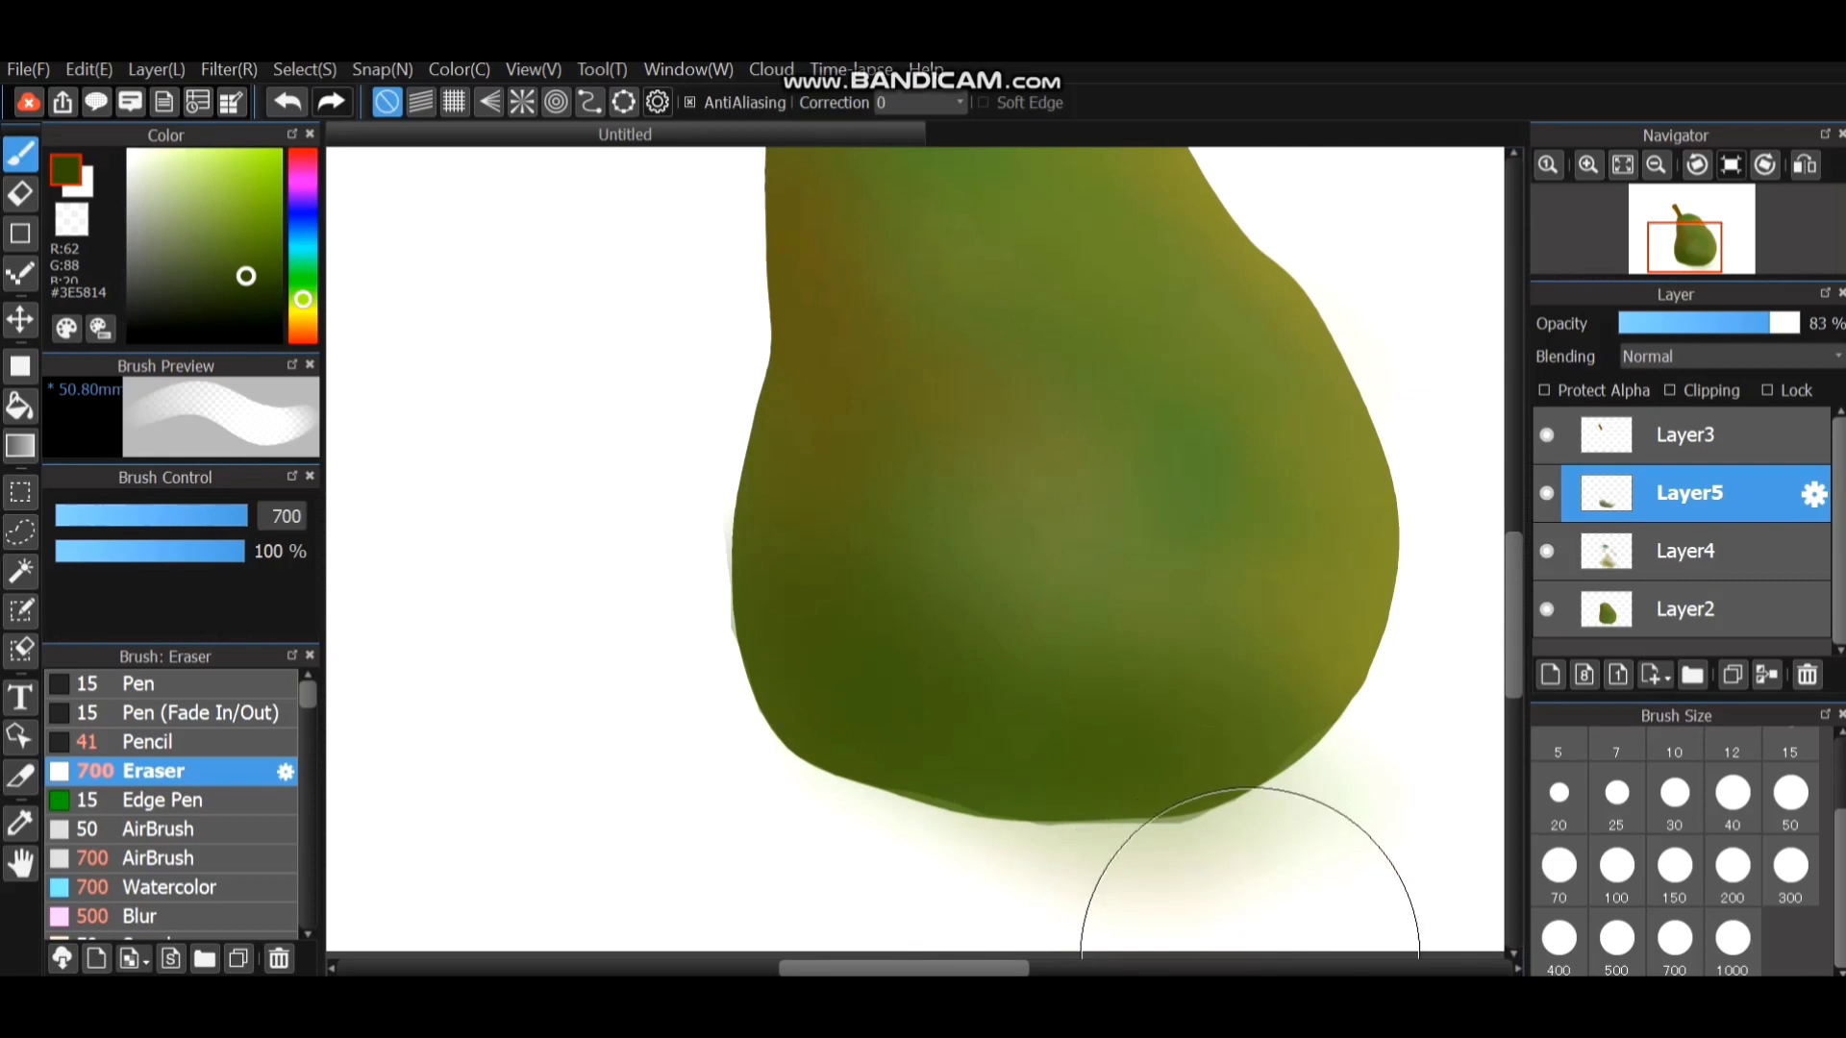
key(bracketleft)
key(bracketleft)
key(bracketleft)
key(bracketleft)
key(bracketleft)
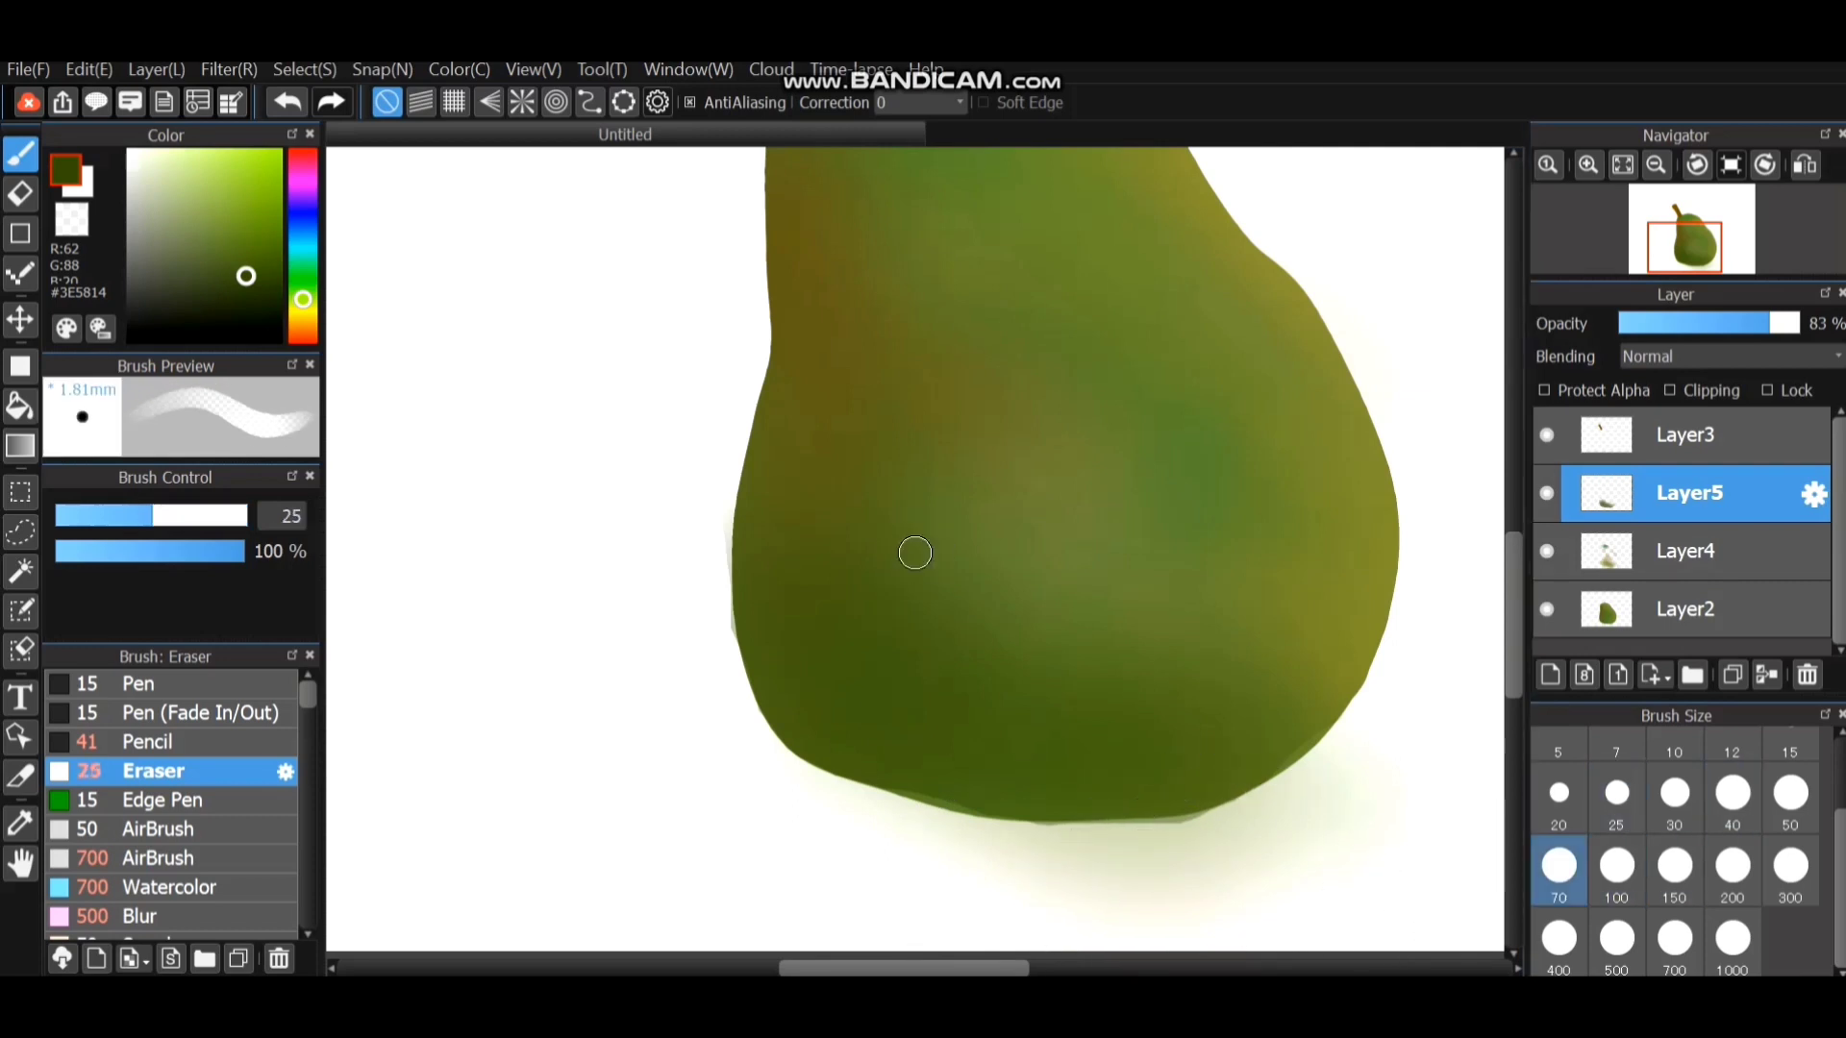
key(bracketright)
key(bracketright)
key(bracketright)
key(bracketright)
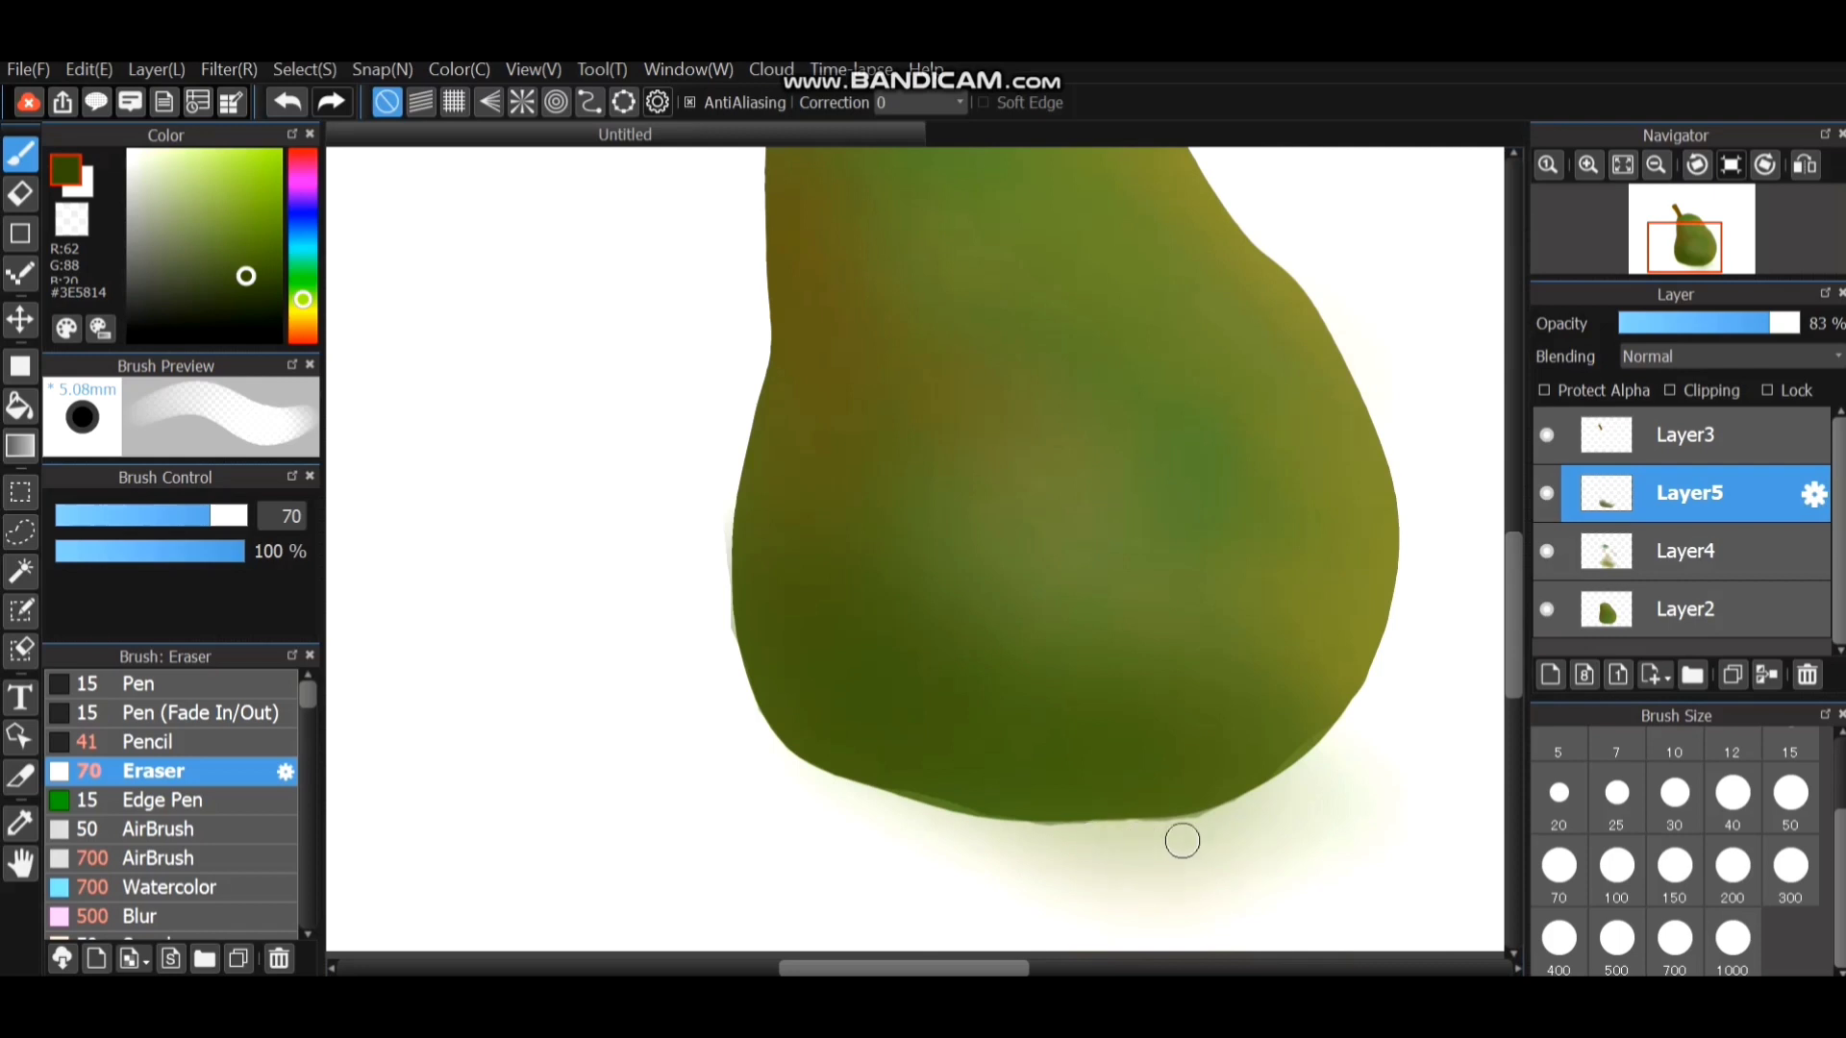
scroll(1117, 620, up, 2)
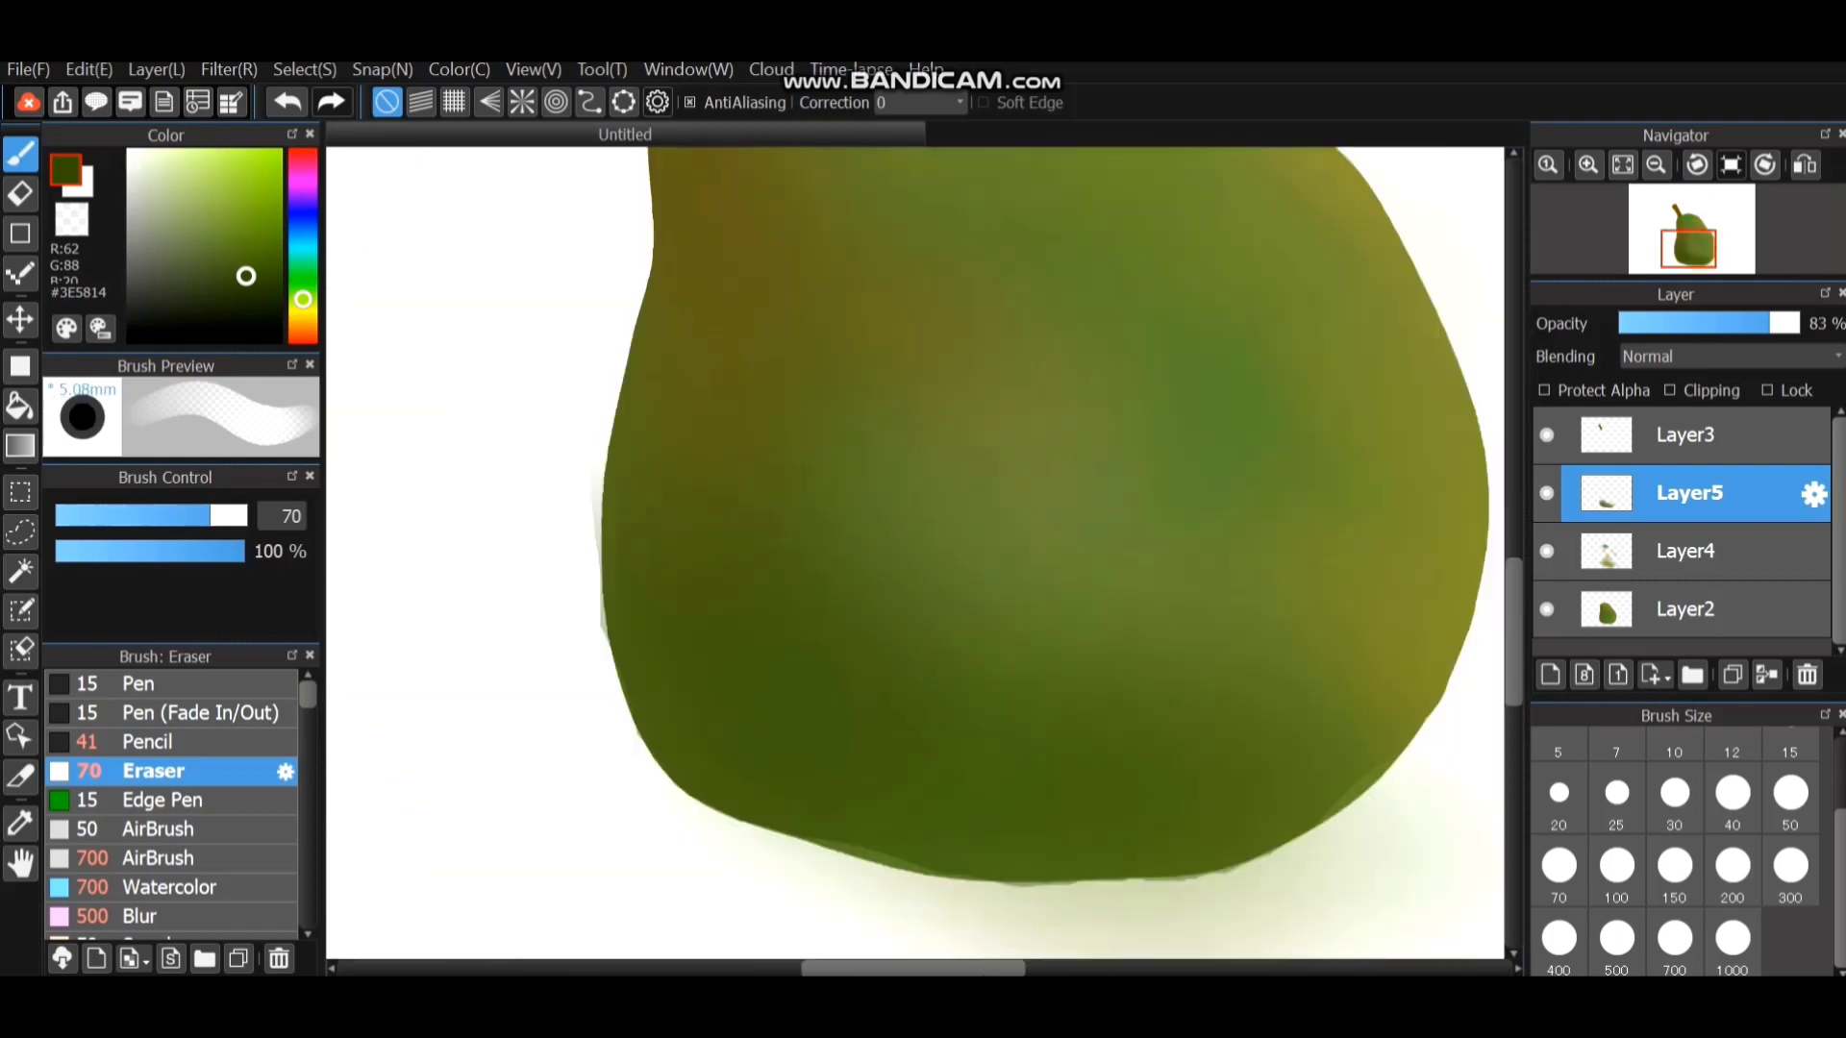
scroll(1118, 605, down, 8)
scroll(1120, 604, up, 4)
scroll(1238, 598, right, 4)
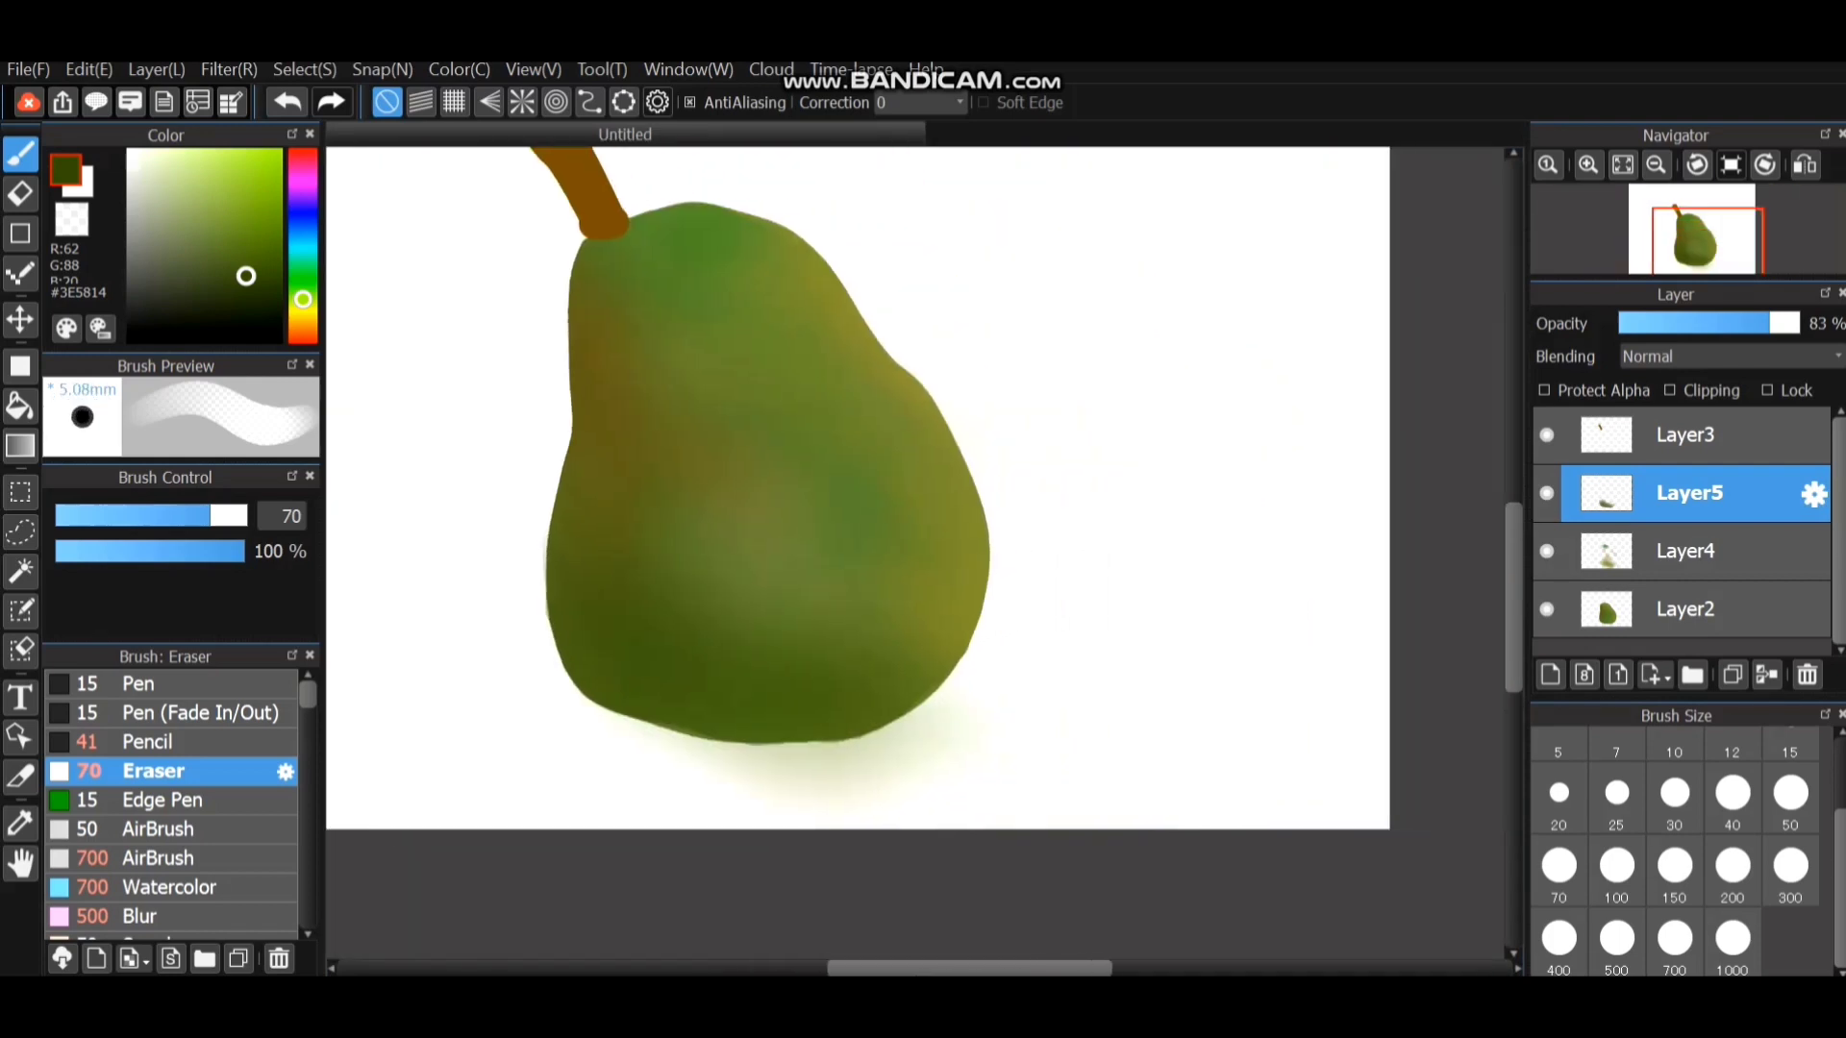
scroll(522, 500, up, 2)
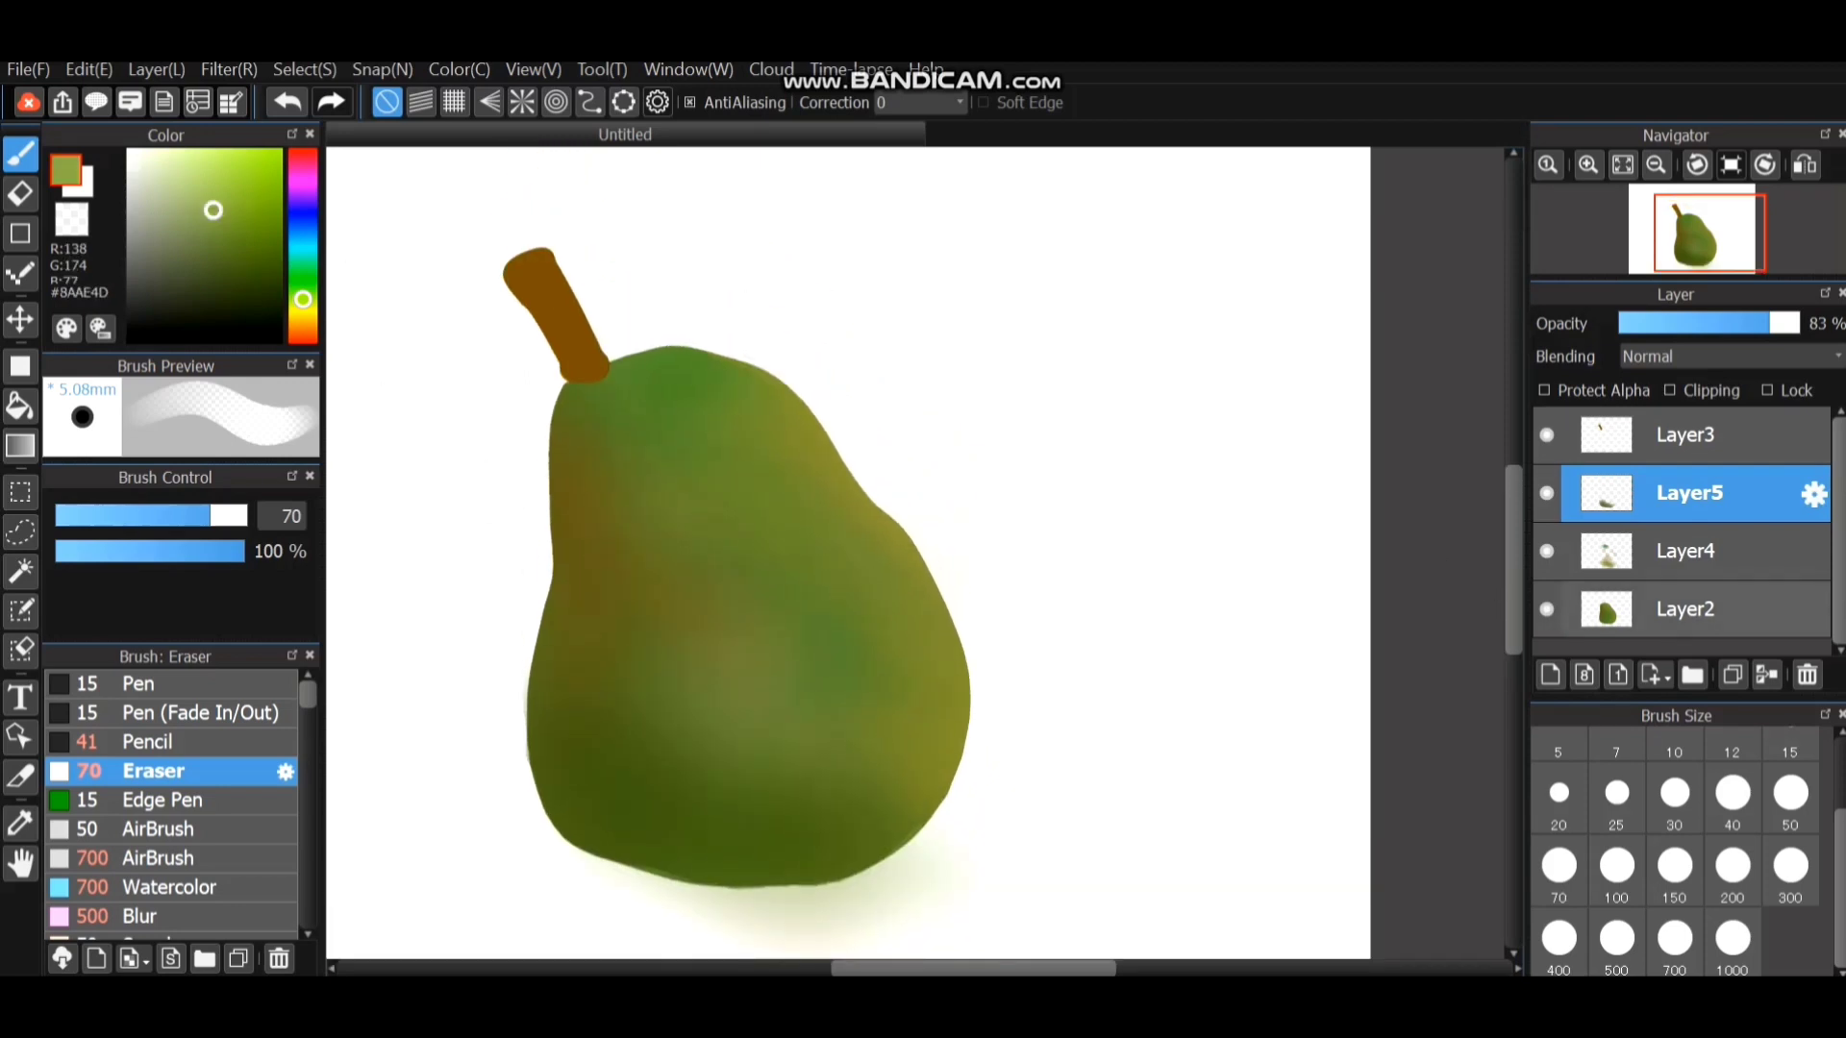
click(1732, 938)
Try painting light green #8AAE4D over the pear's upper body on a new layer with the size 700 Watercolor brush.
click(163, 828)
scroll(171, 804, down, 5)
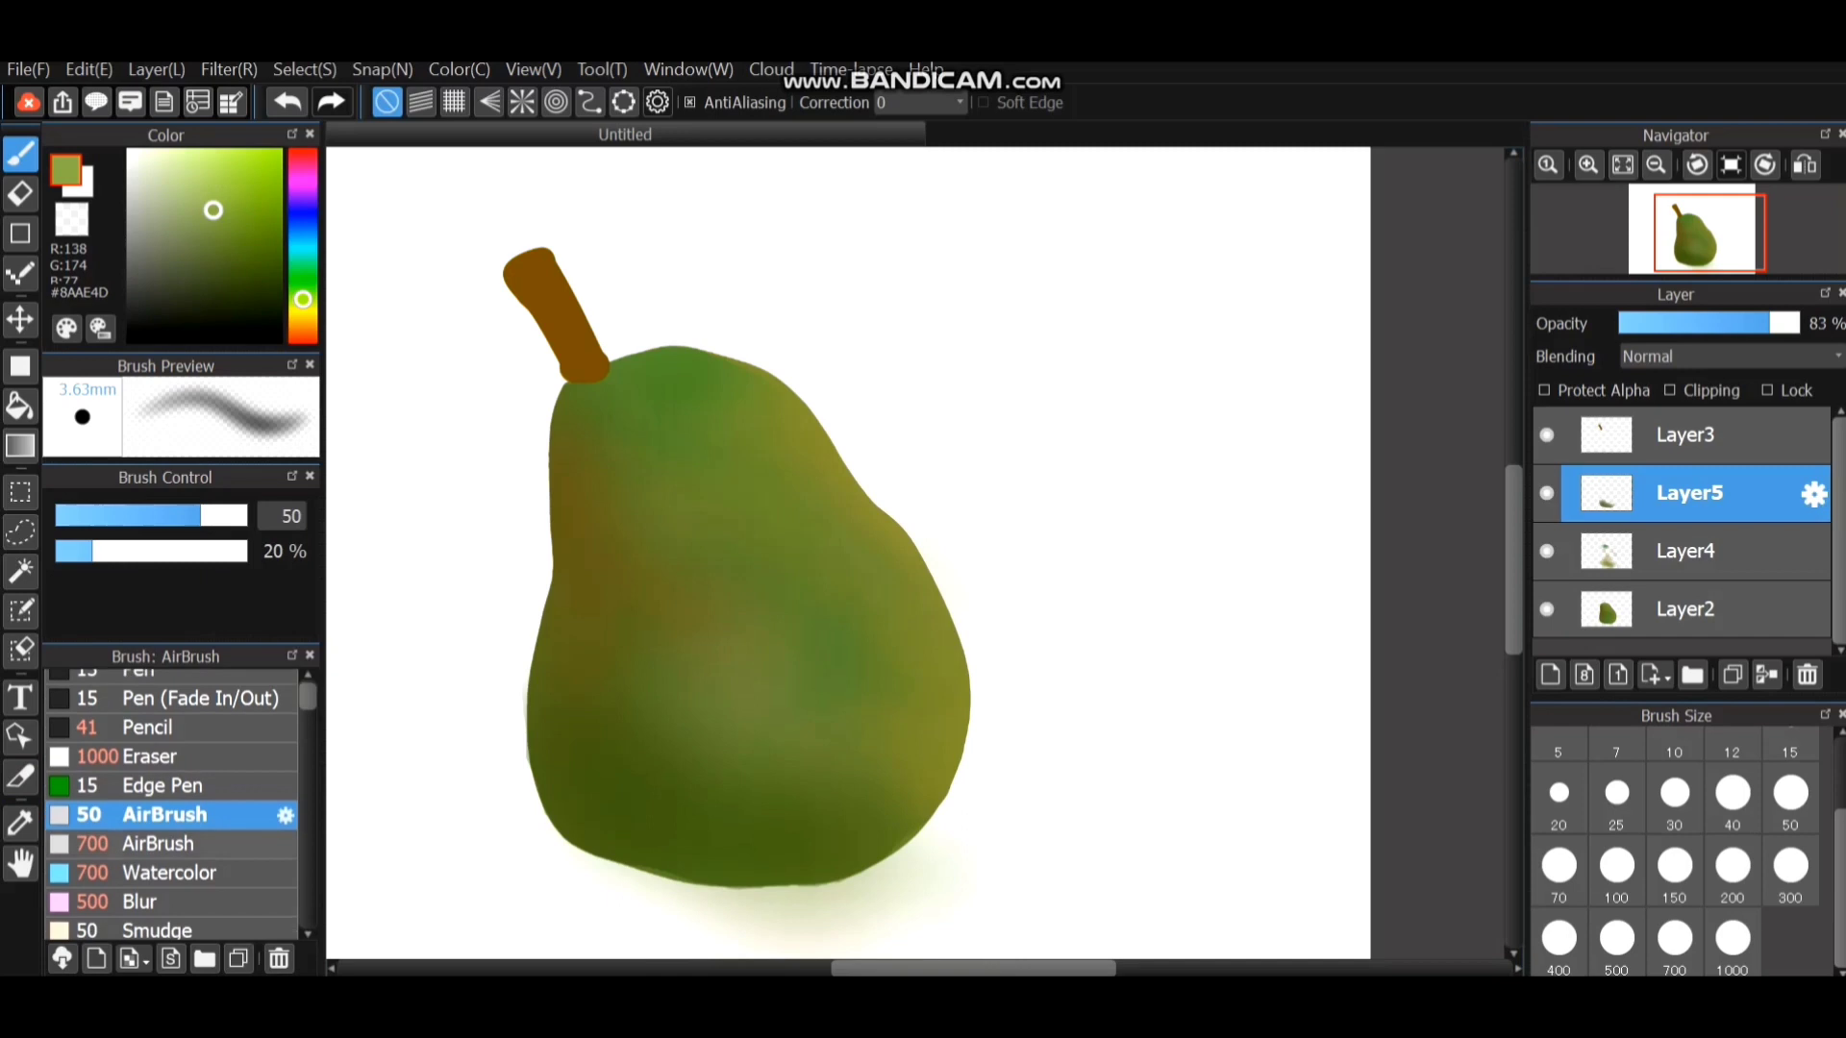
click(164, 698)
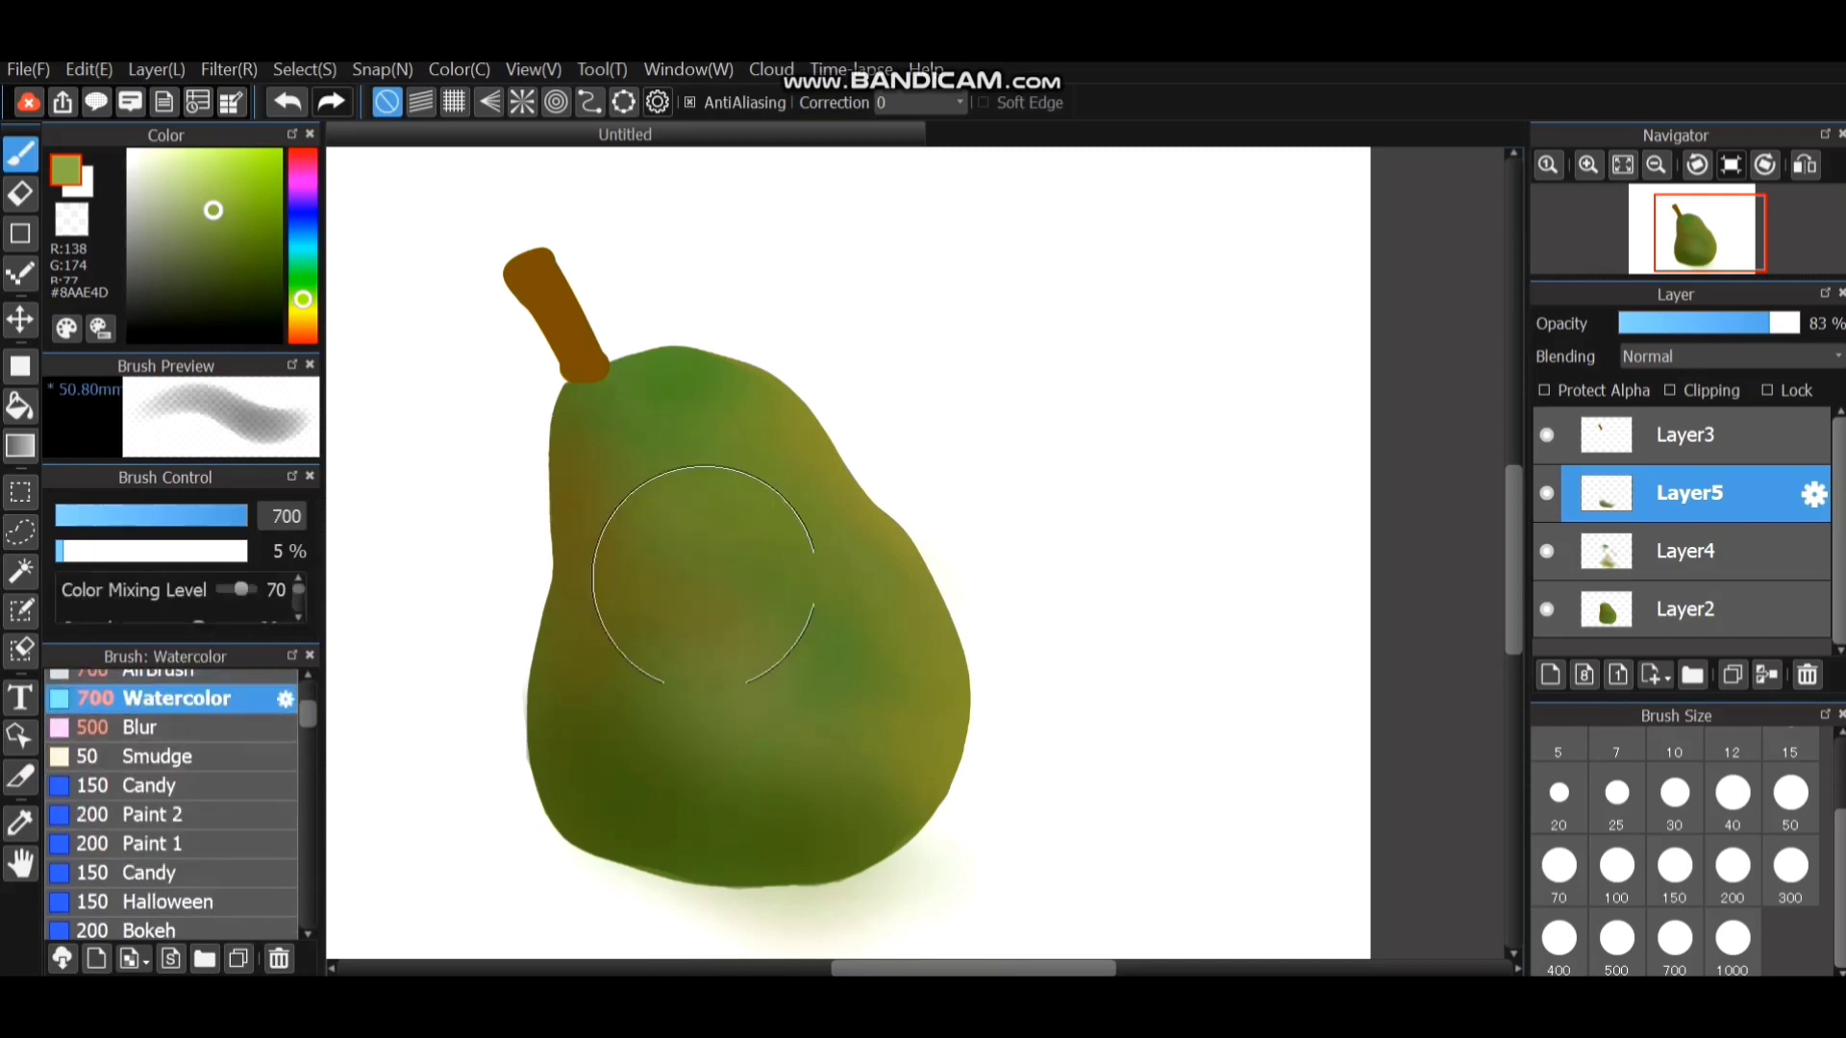
click(1550, 675)
drag(626, 474, 704, 540)
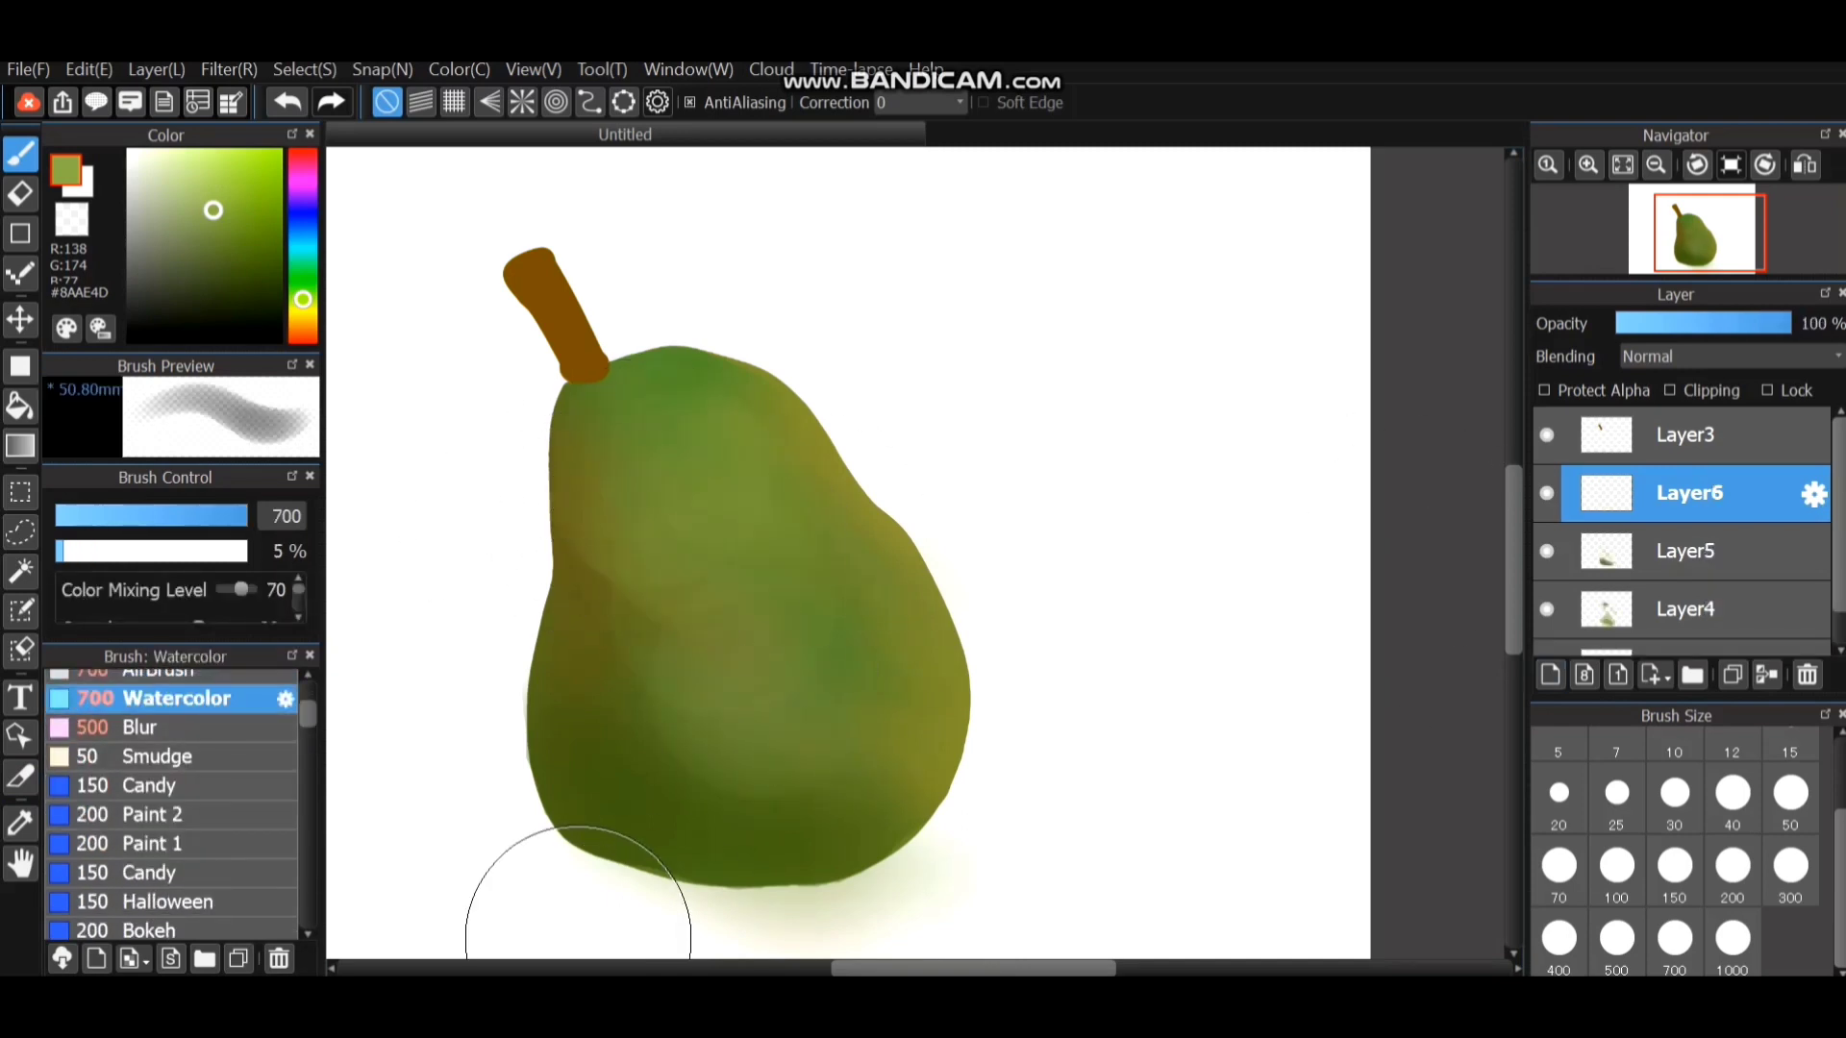
key(ctrl+z)
key(ctrl+z)
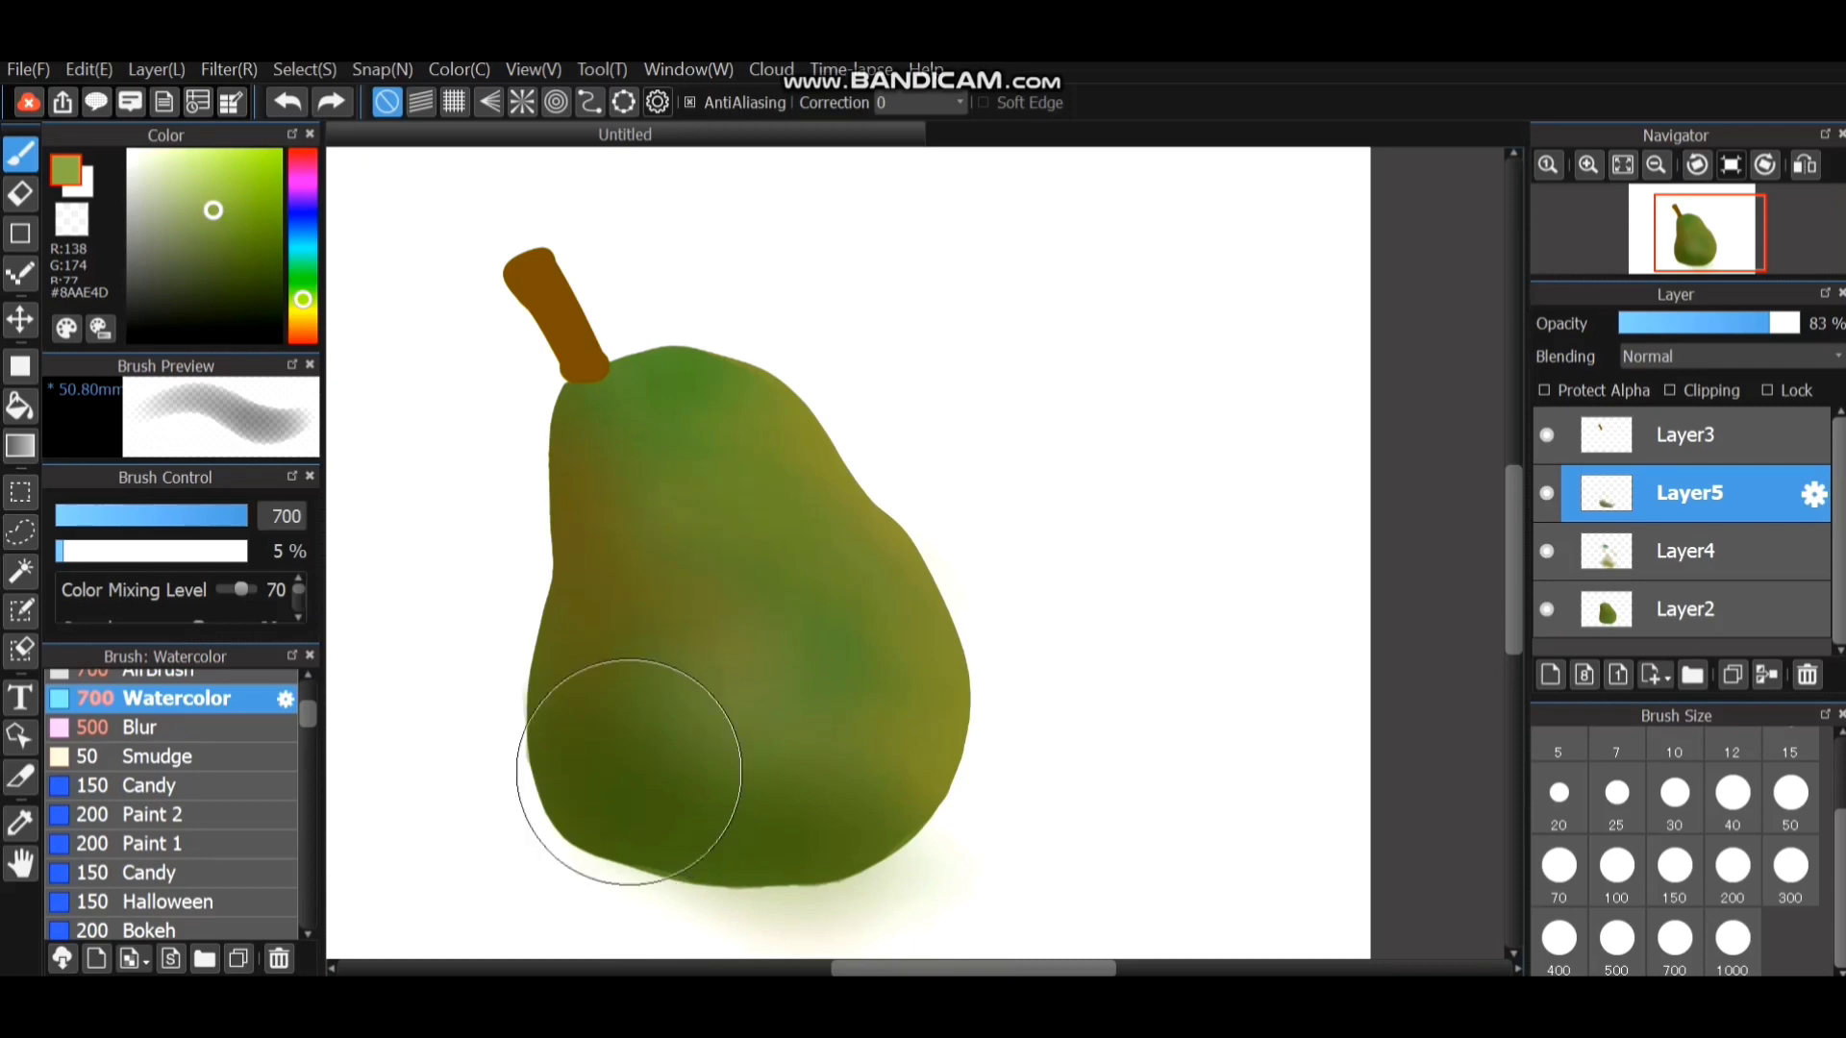
Return to the size 700 AirBrush and set Layer5's opacity to 59%.
click(171, 814)
scroll(171, 814, up, 2)
scroll(171, 785, up, 2)
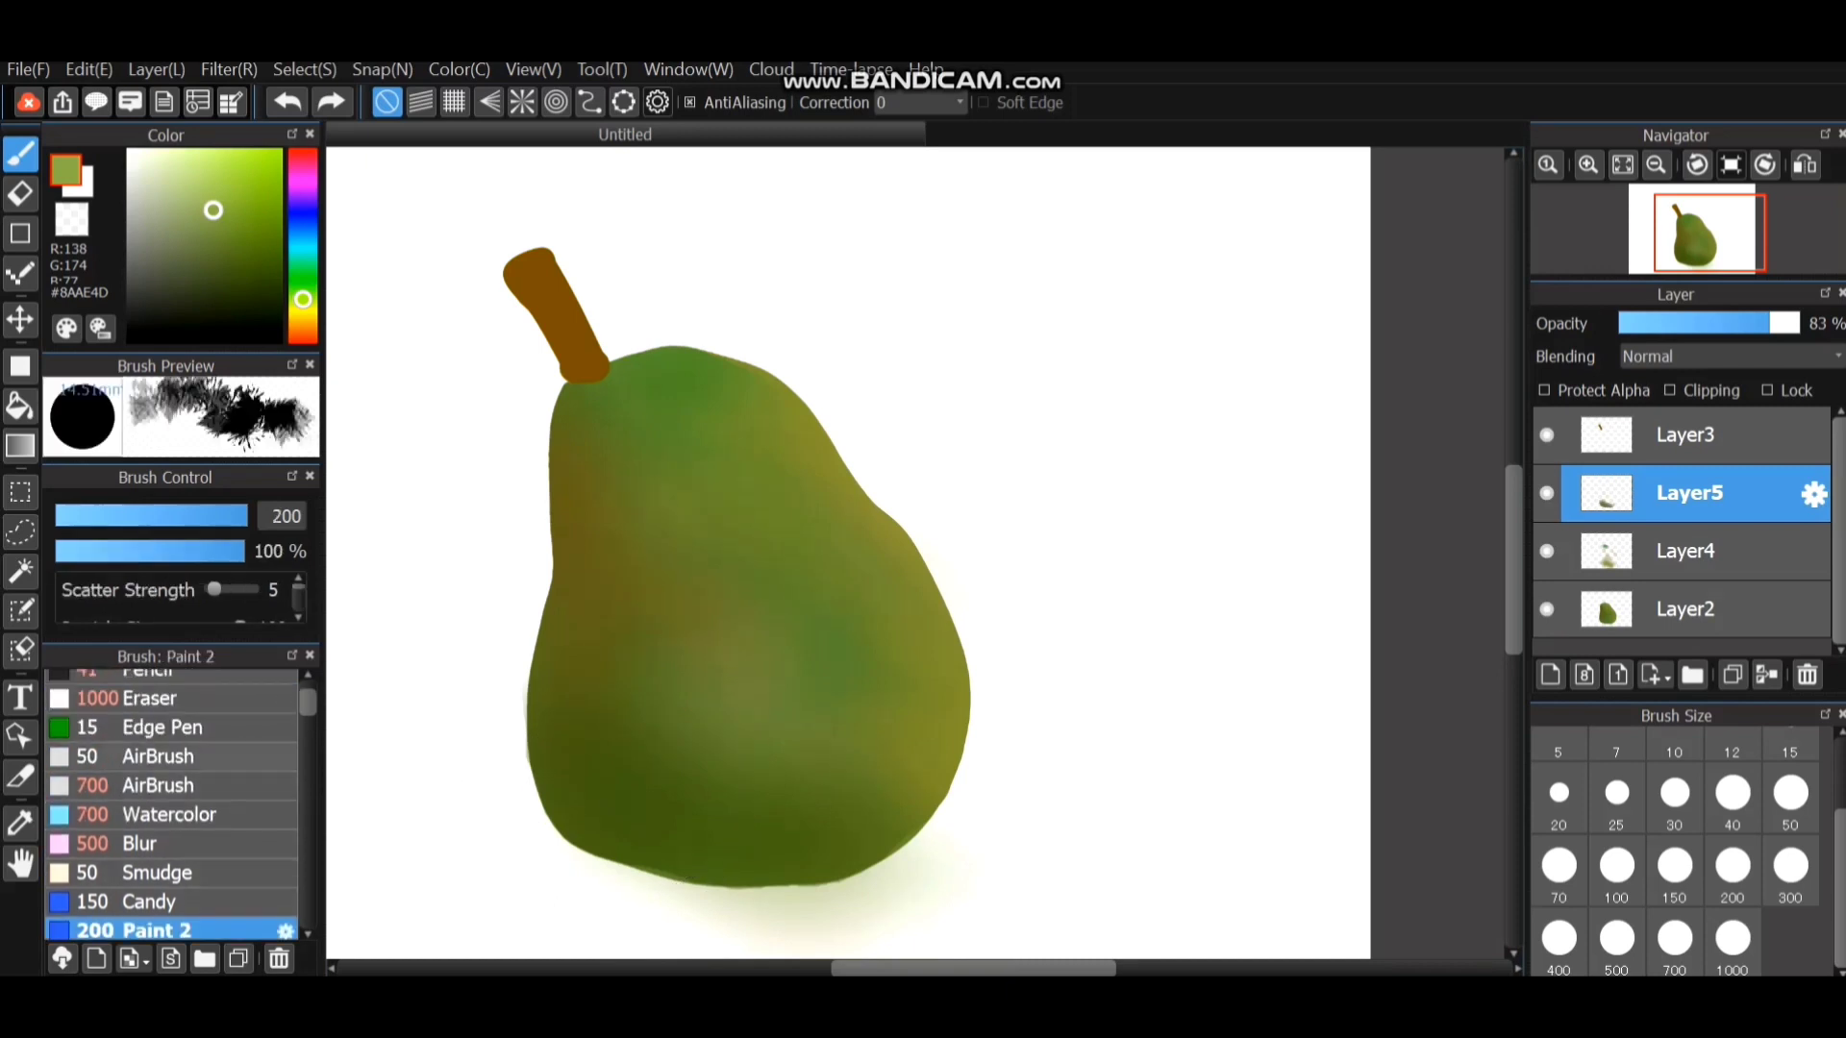
click(171, 786)
mouse_move(844, 658)
mouse_down()
mouse_move(723, 624)
mouse_move(745, 685)
mouse_move(660, 470)
mouse_move(778, 630)
mouse_move(806, 720)
mouse_move(732, 748)
mouse_move(686, 606)
mouse_move(791, 640)
mouse_move(819, 801)
mouse_move(688, 670)
mouse_move(940, 642)
mouse_up()
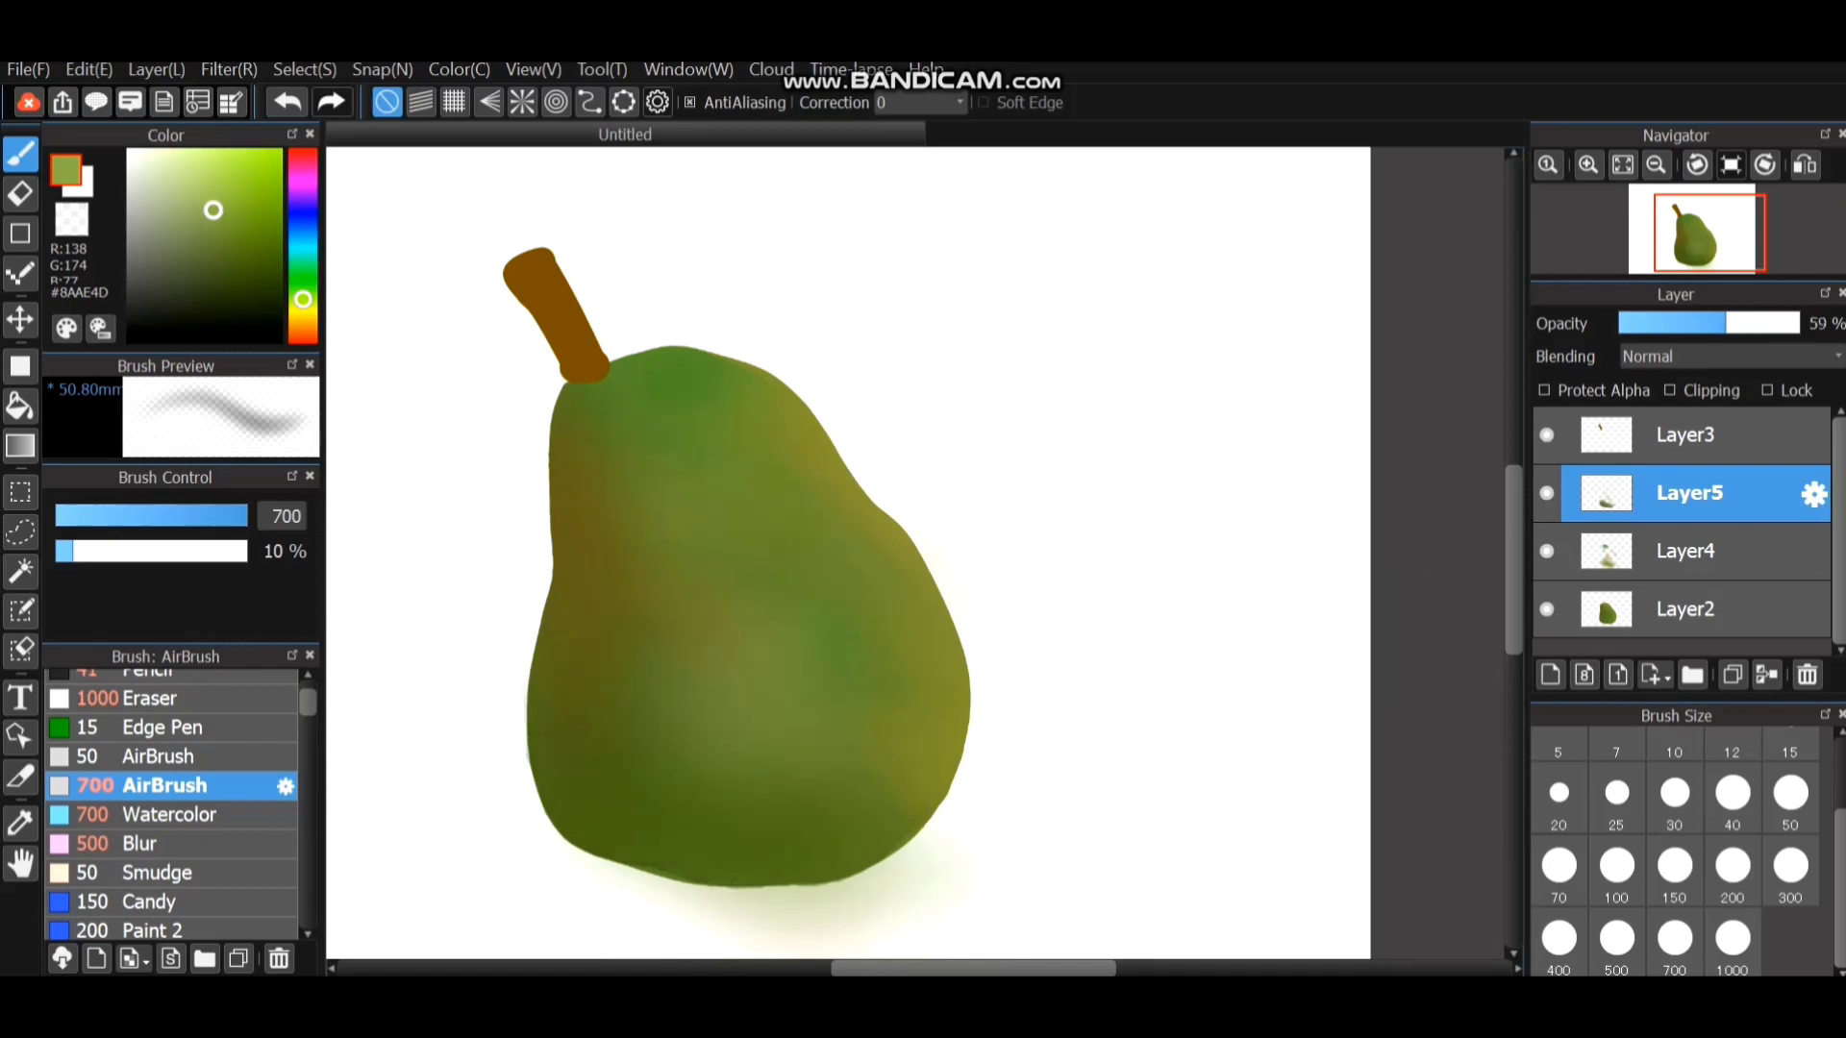
Airbrush greens #576F2F and #324415 over the pear's lower left side on Layer5.
alt+click(766, 567)
mouse_move(767, 564)
mouse_down()
mouse_move(610, 650)
mouse_move(632, 654)
mouse_move(638, 707)
mouse_move(615, 759)
mouse_move(617, 665)
mouse_move(648, 794)
mouse_up()
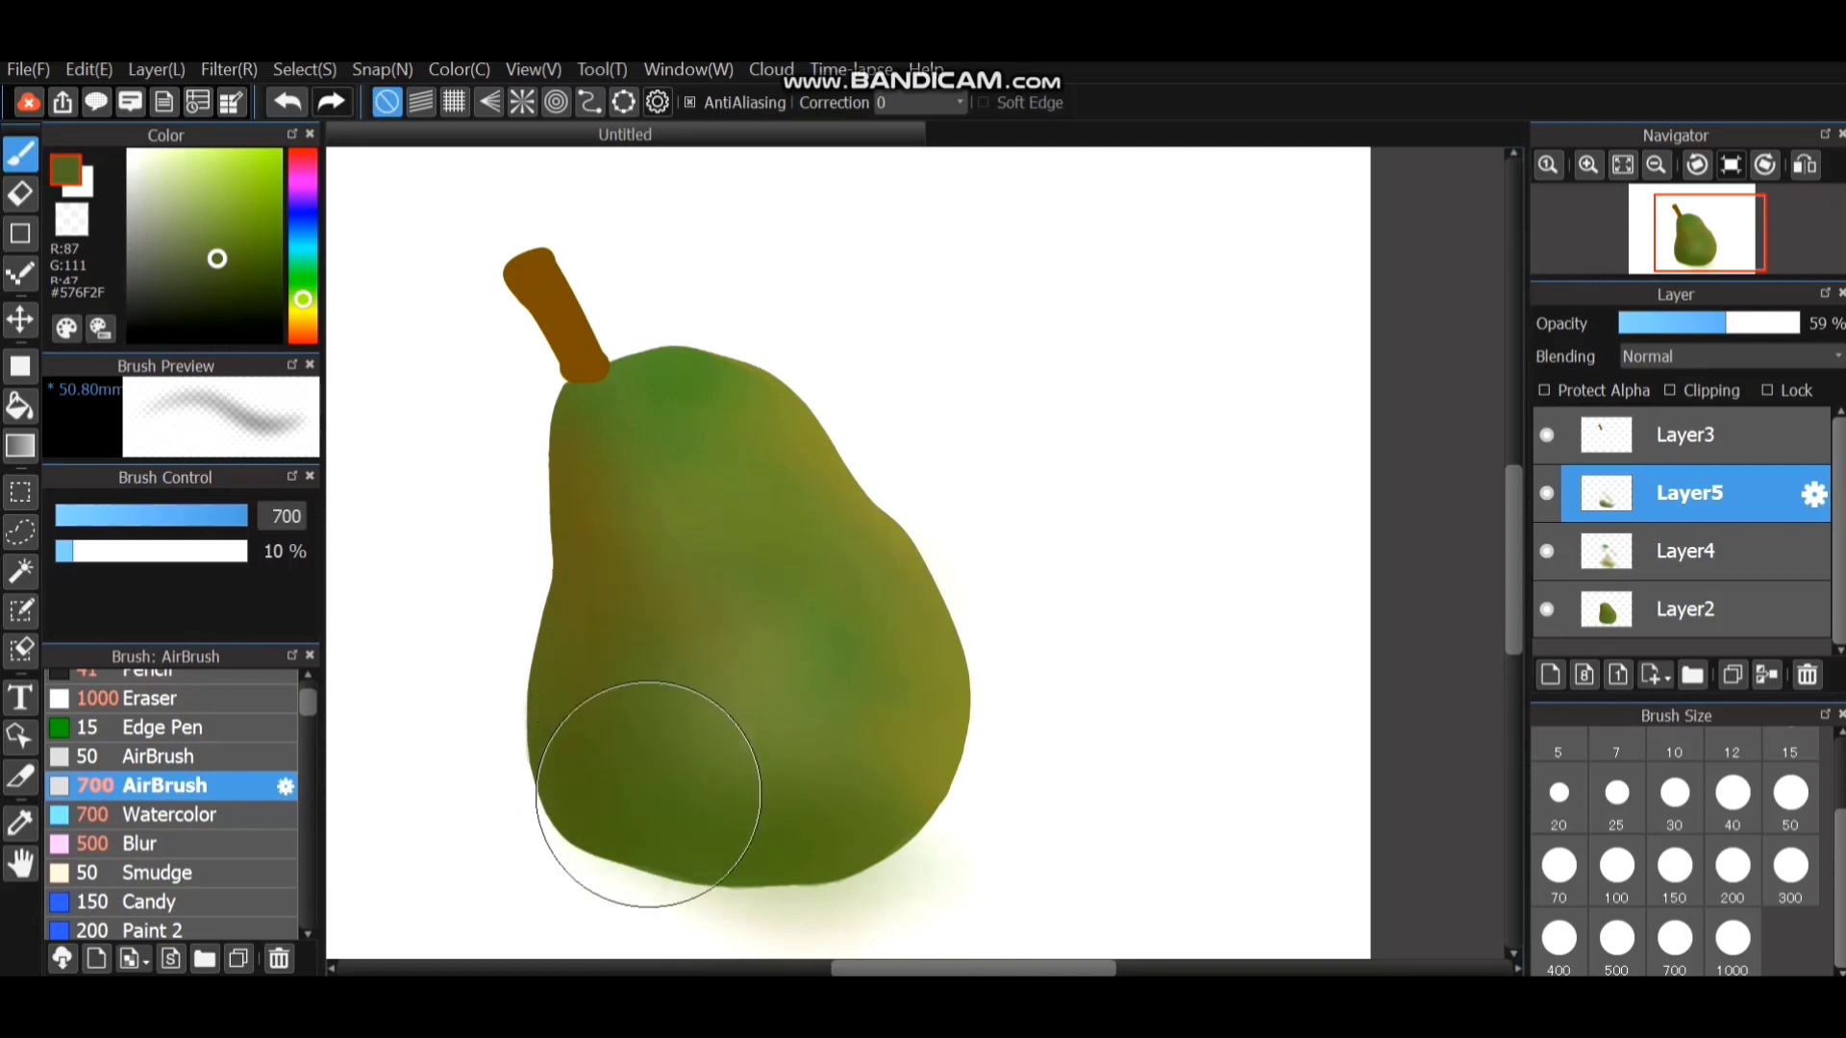
mouse_move(561, 671)
mouse_down()
mouse_move(635, 775)
mouse_move(608, 706)
mouse_up()
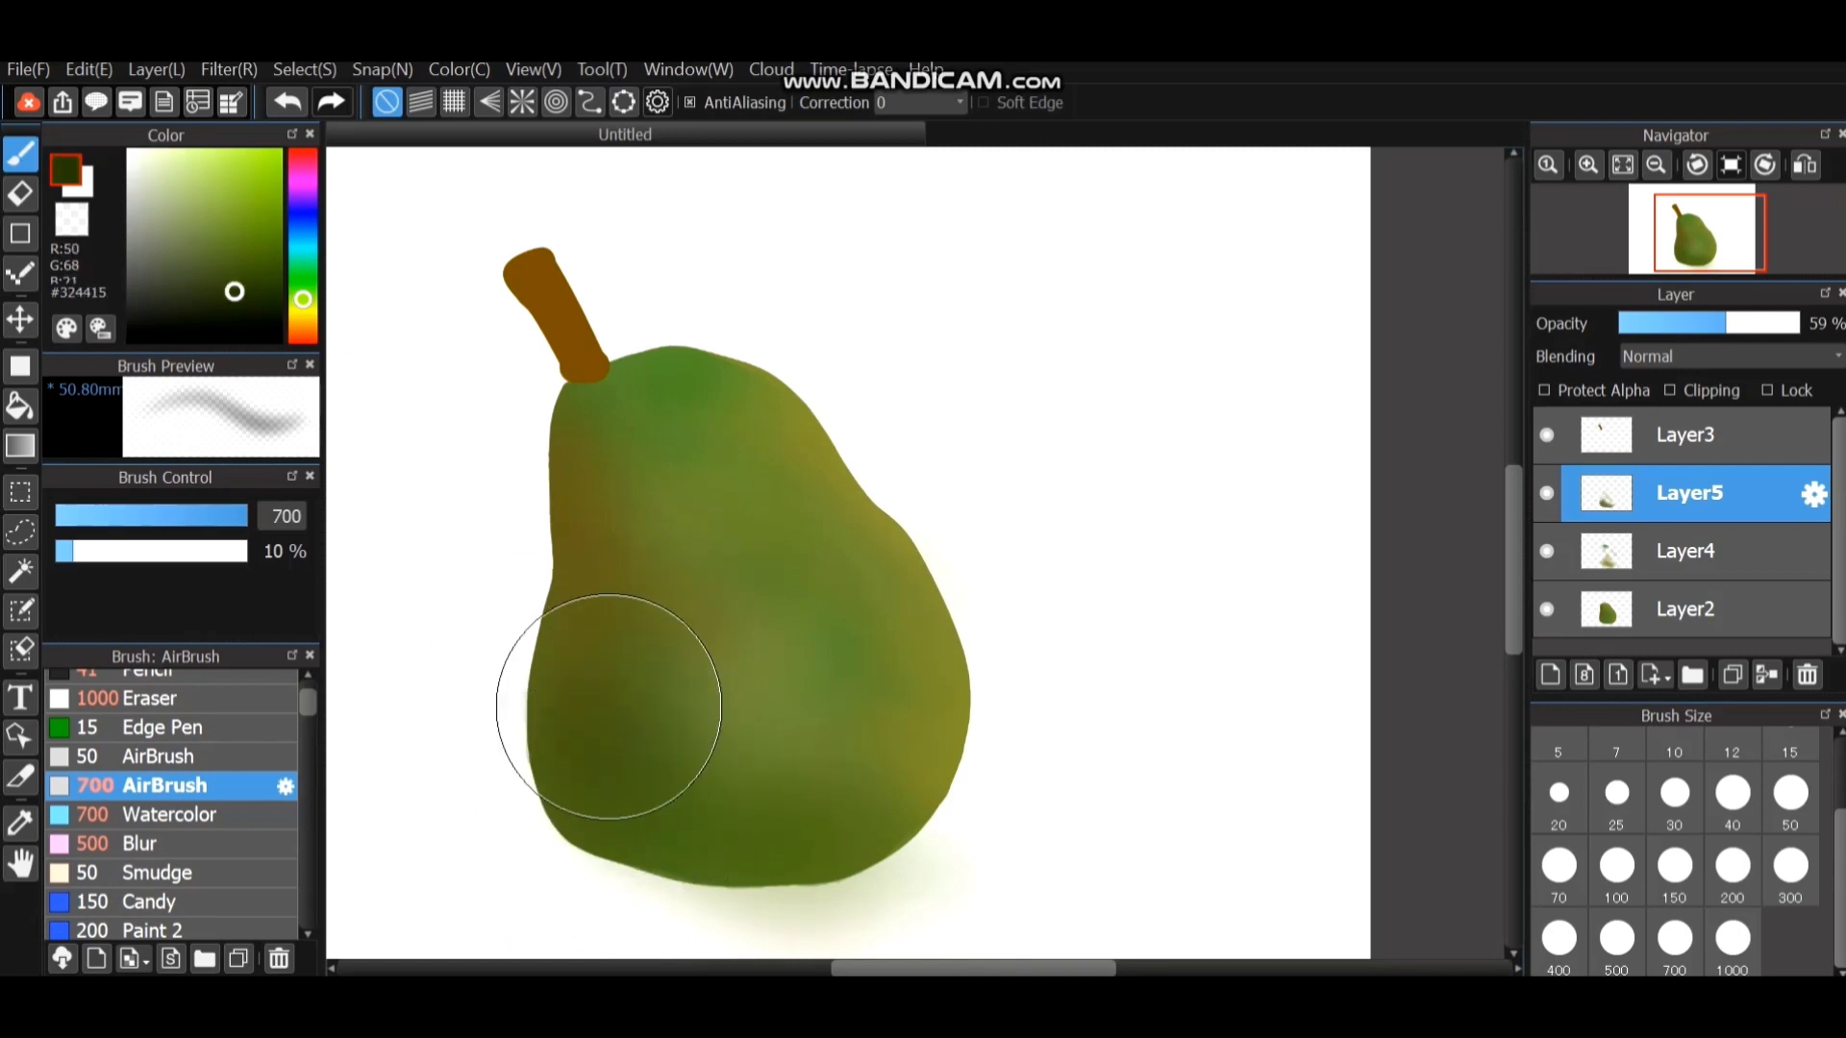
Airbrush olive tones #918A15 and #635E1A along the pear's lower left edge on Layer5.
drag(303, 299, 303, 310)
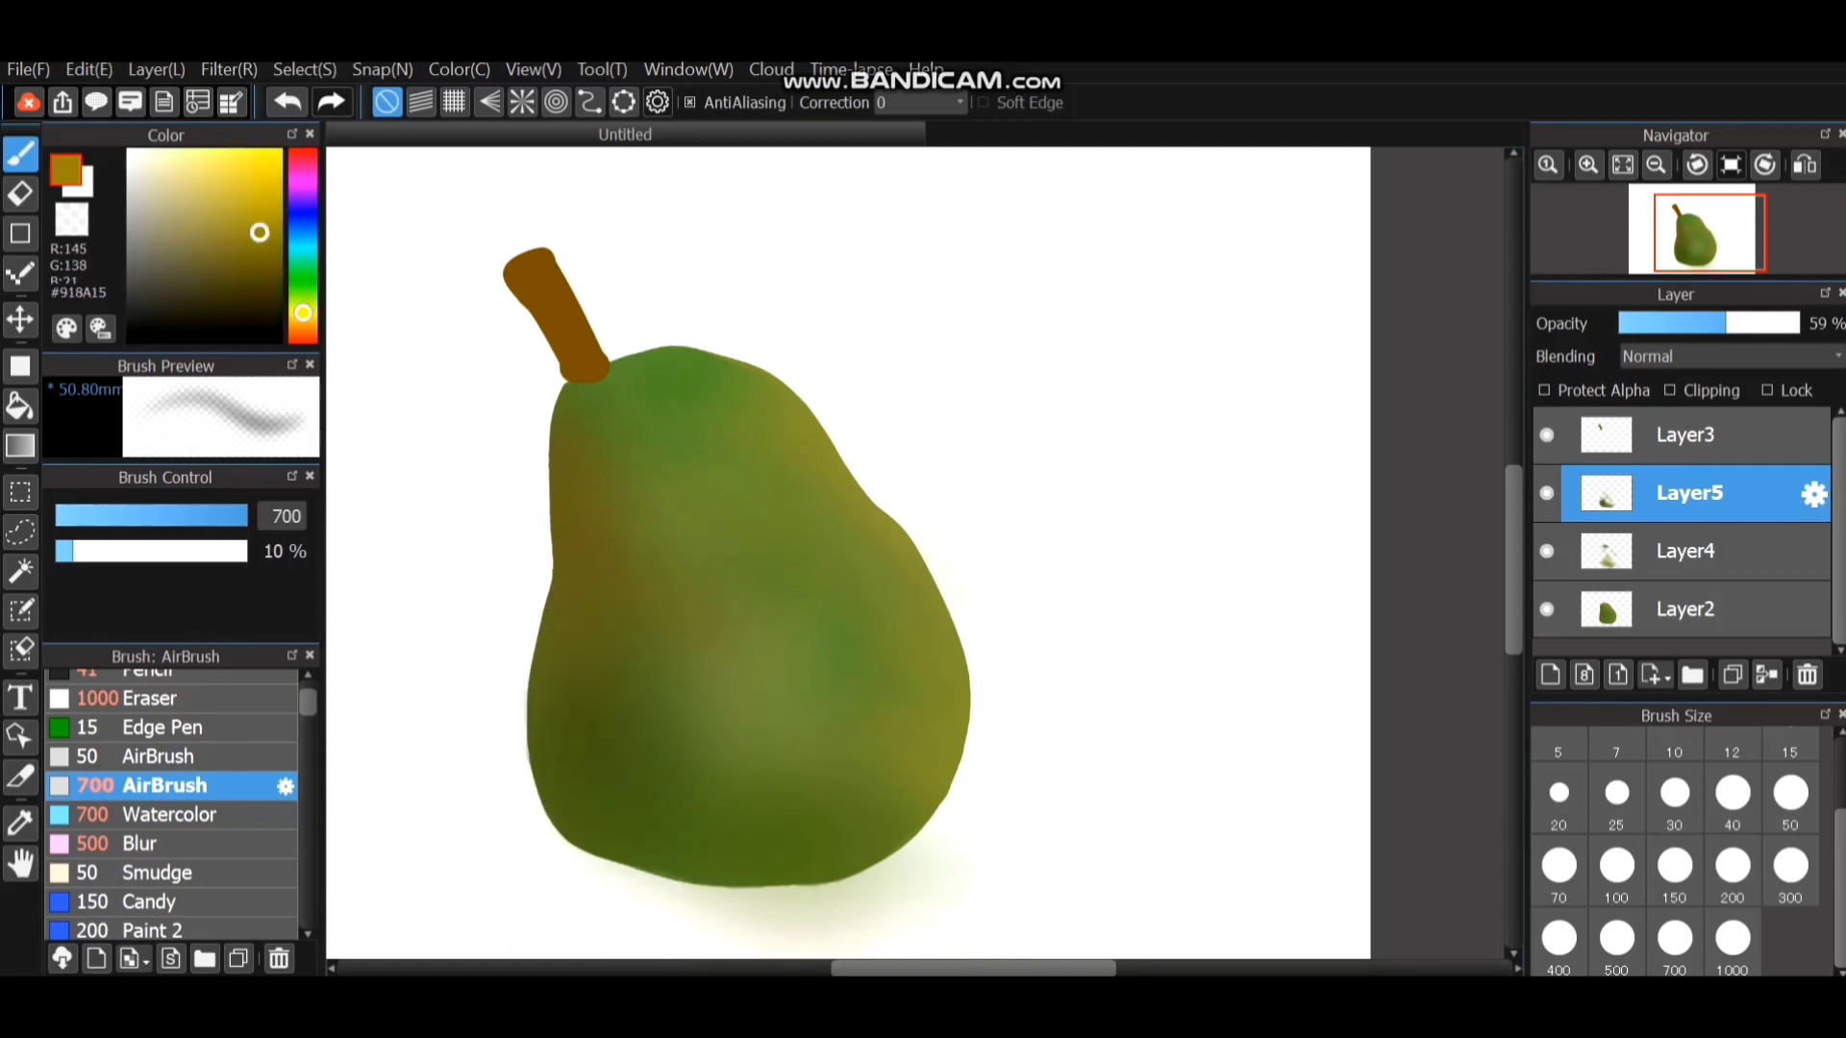
drag(533, 729, 539, 694)
drag(260, 233, 241, 268)
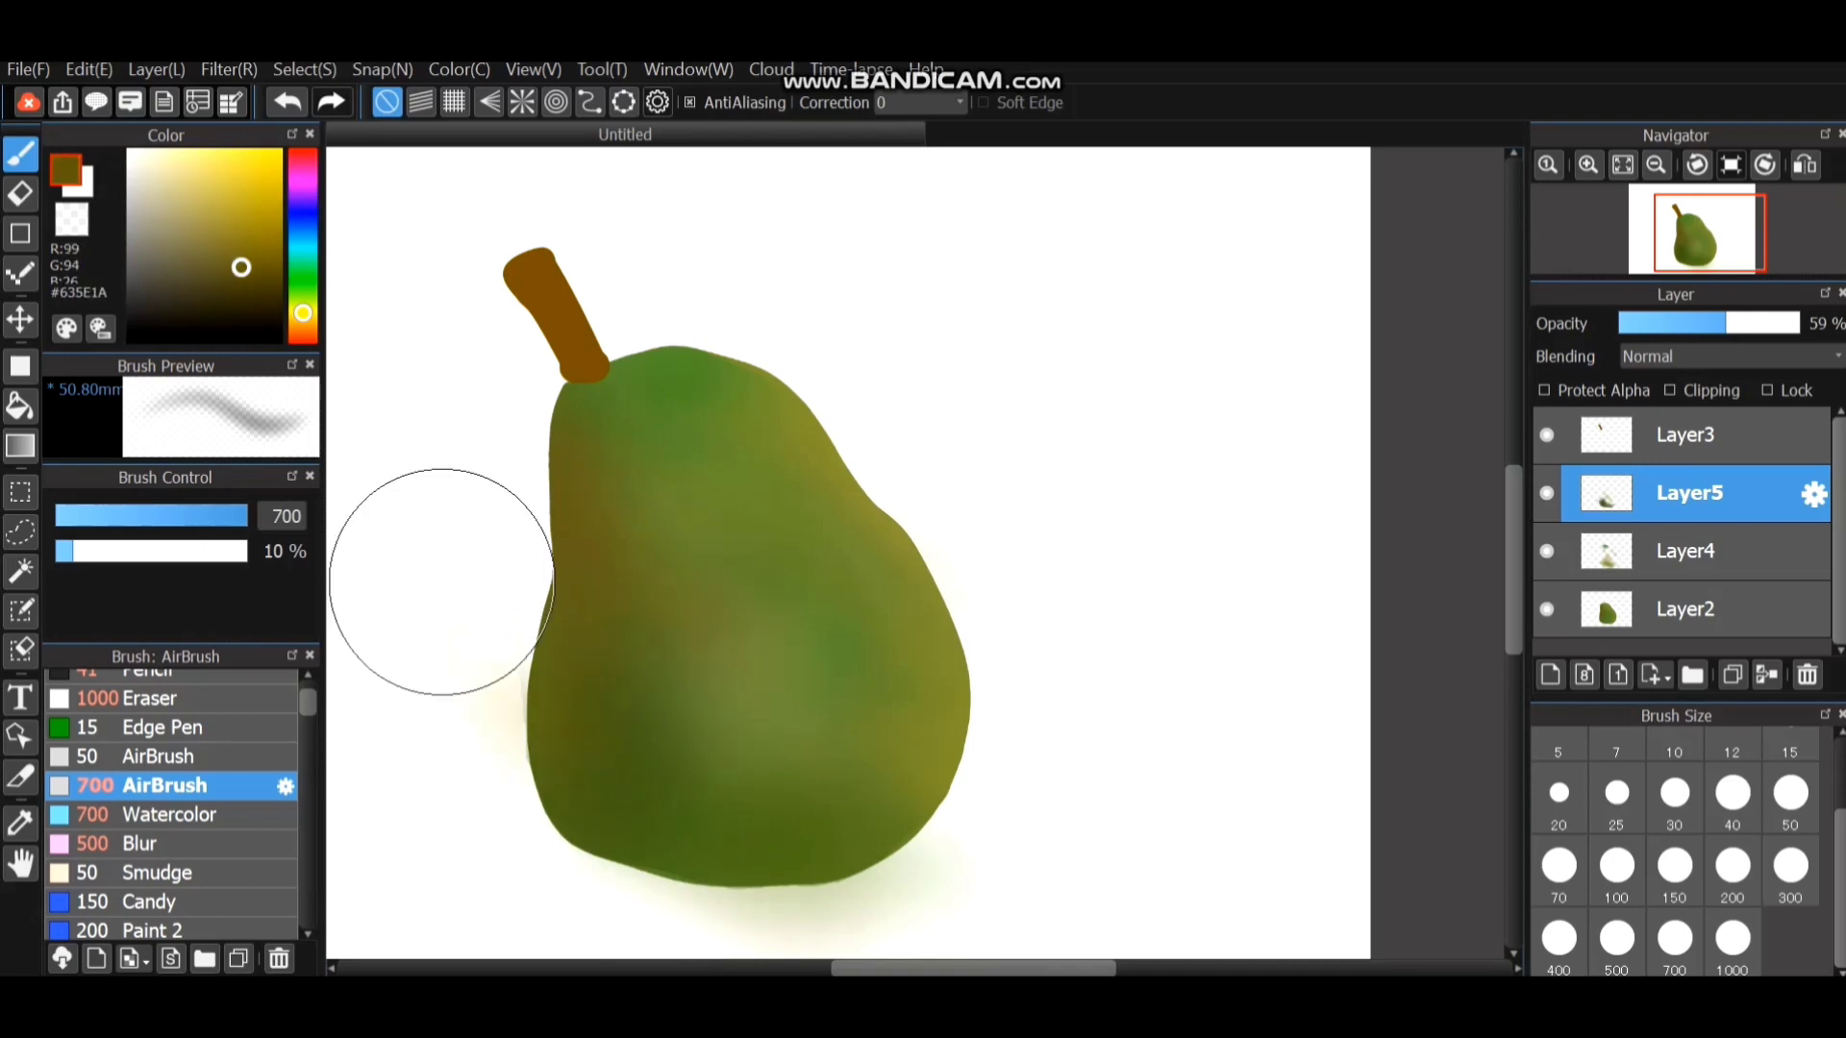
drag(530, 700, 589, 820)
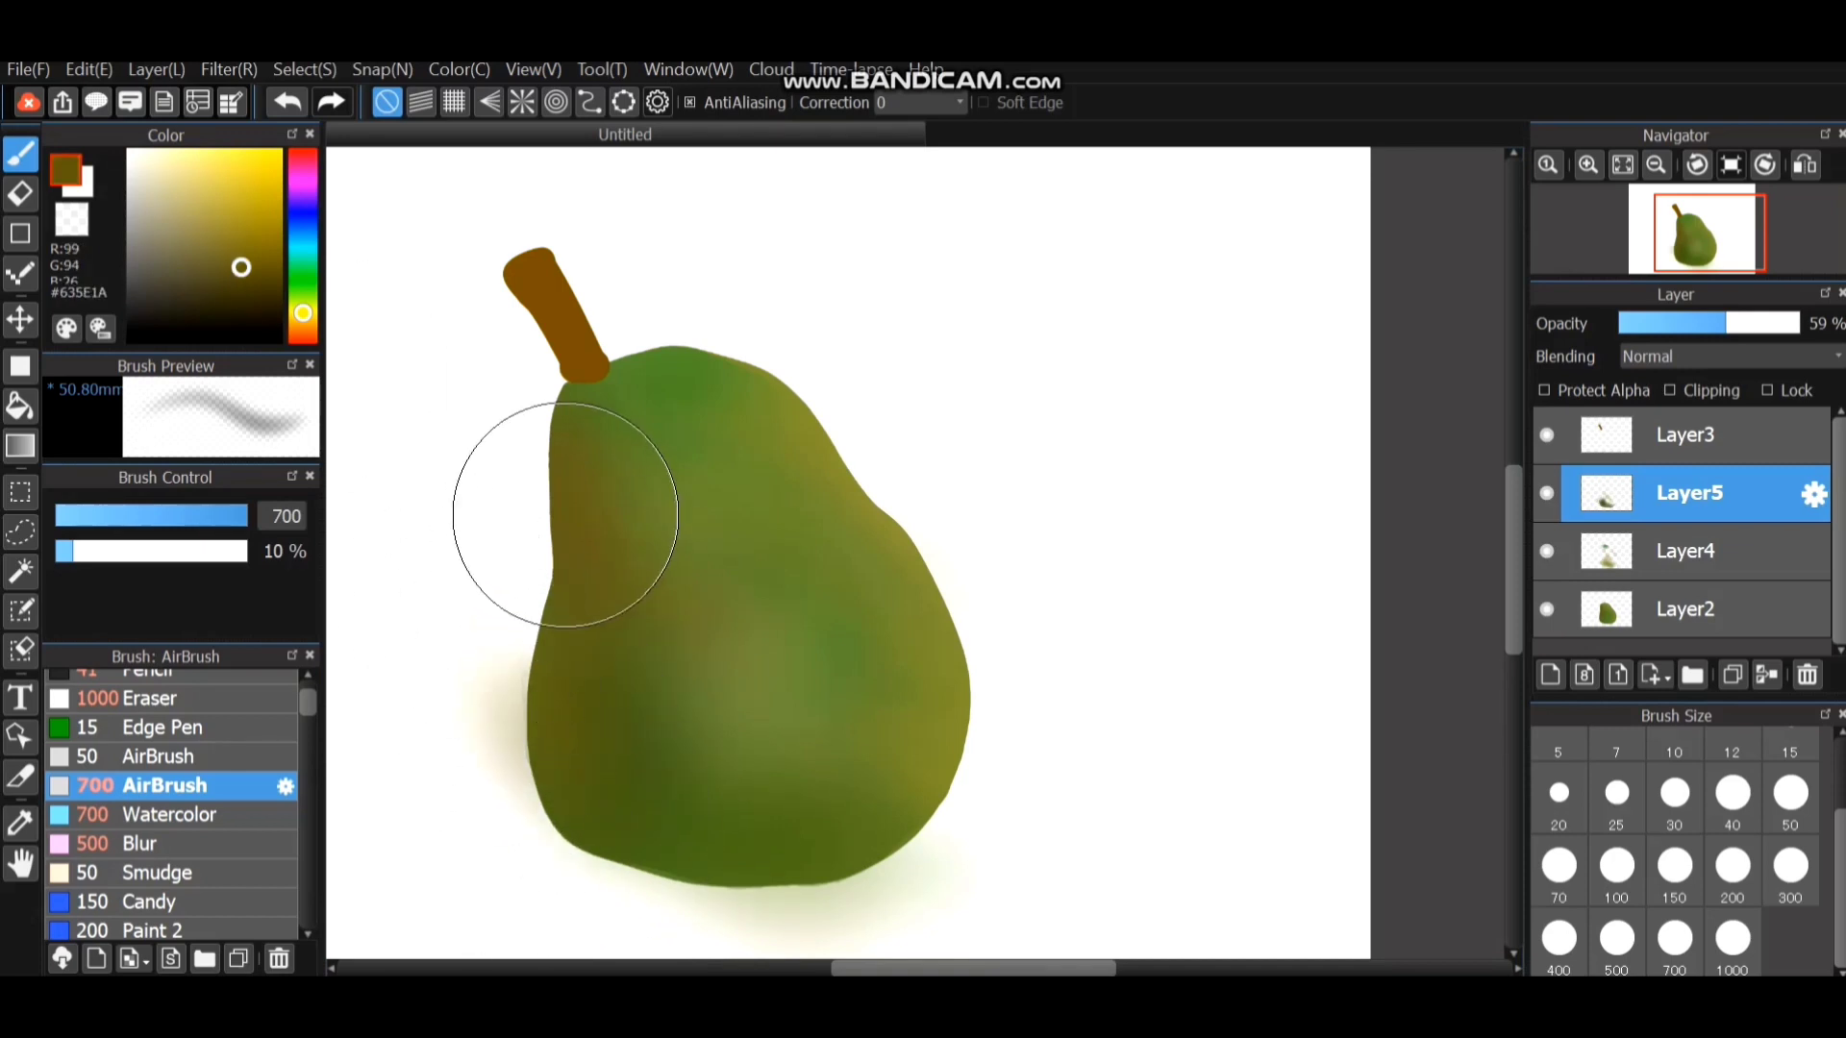
Airbrush olive #635E1A over the pear's lower left side on Layer2.
click(1689, 609)
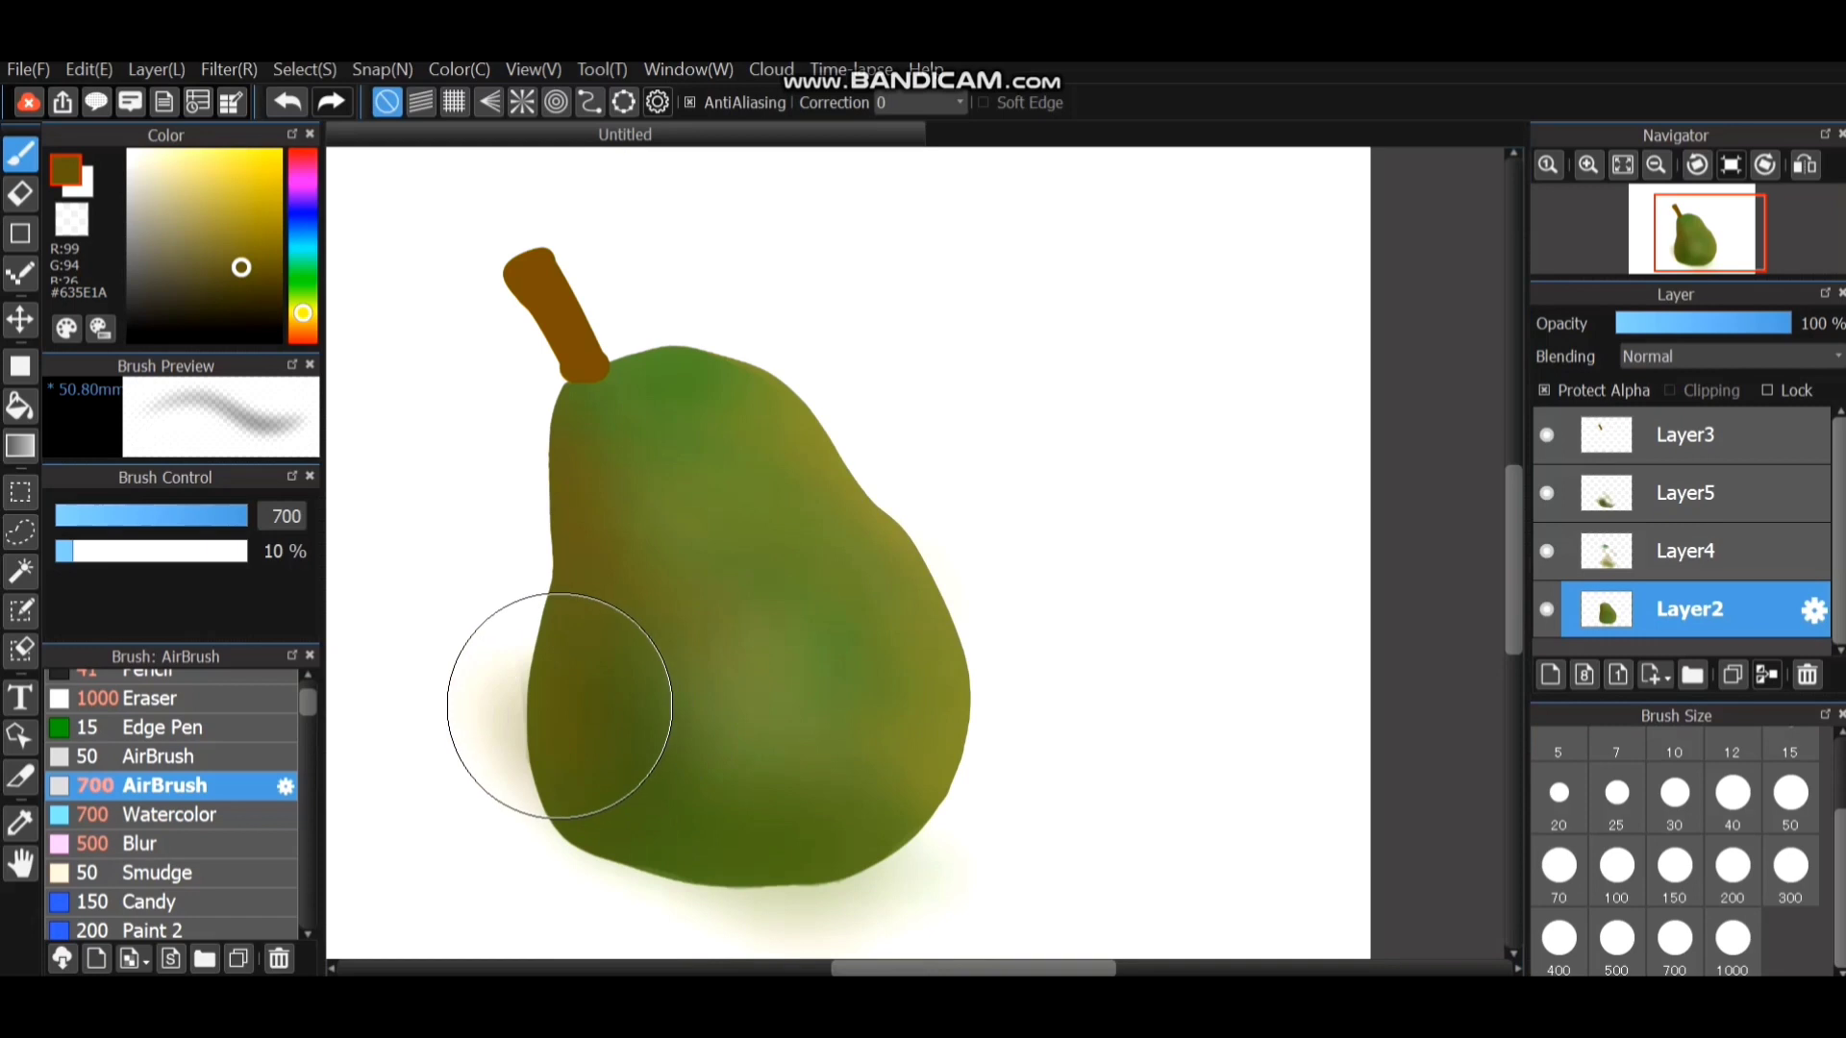
mouse_move(555, 700)
mouse_down()
mouse_move(592, 829)
mouse_move(515, 737)
mouse_move(536, 670)
mouse_move(551, 741)
mouse_up()
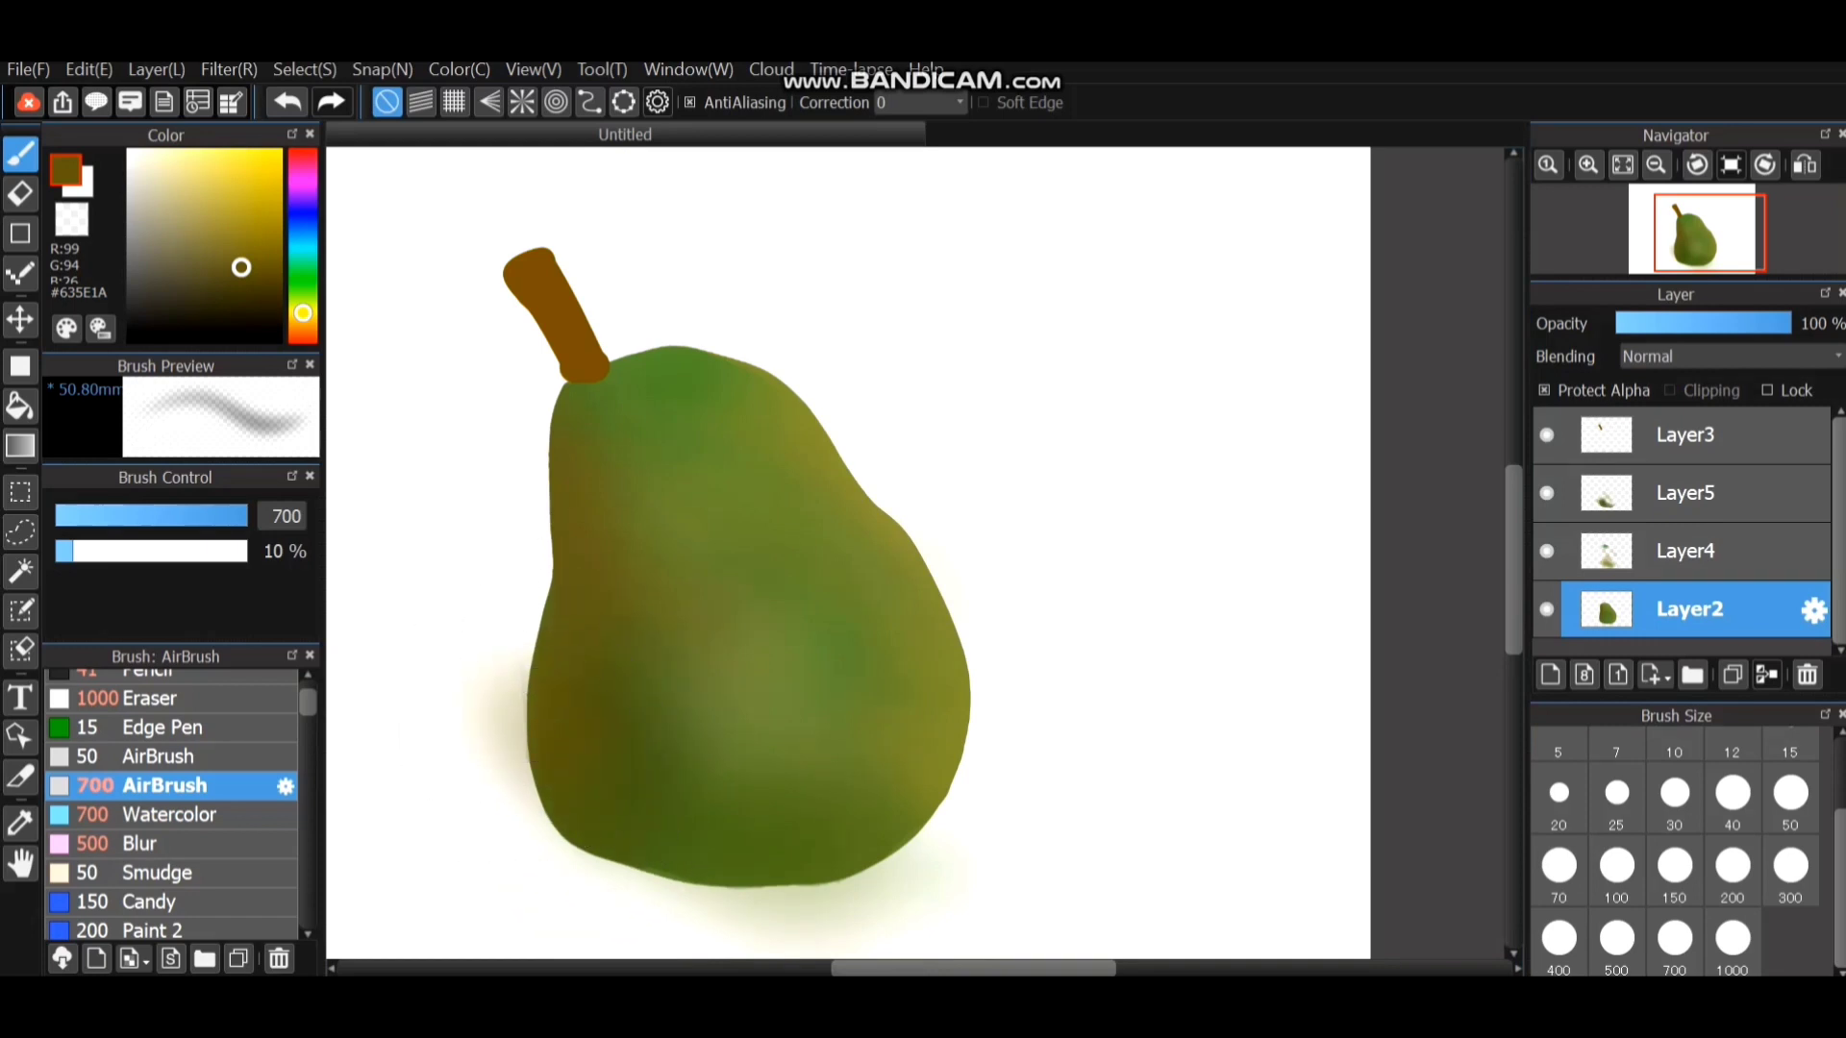
Erase the olive spill outside the pear's left edge on Layer5 with the Eraser at size 1000, and reduce the Eraser to size 100.
key(e)
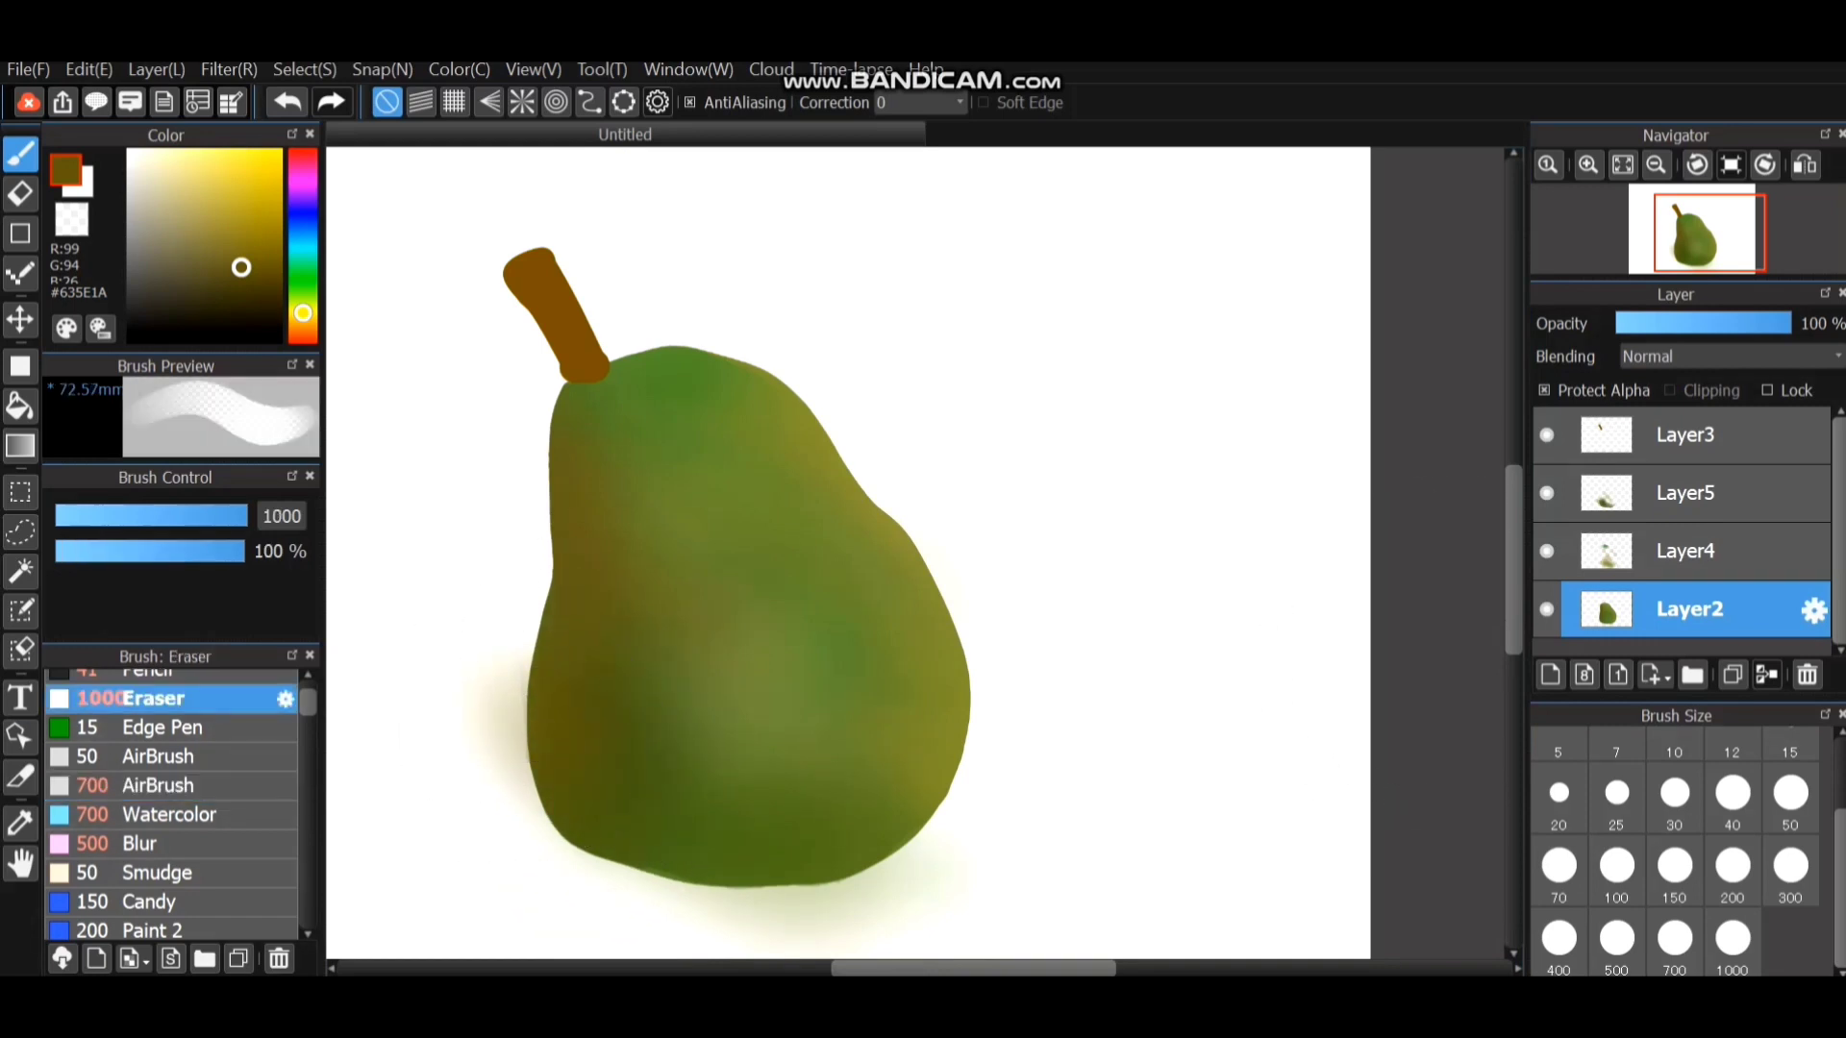
click(1689, 551)
click(1689, 493)
drag(527, 620, 520, 751)
drag(1092, 741, 474, 741)
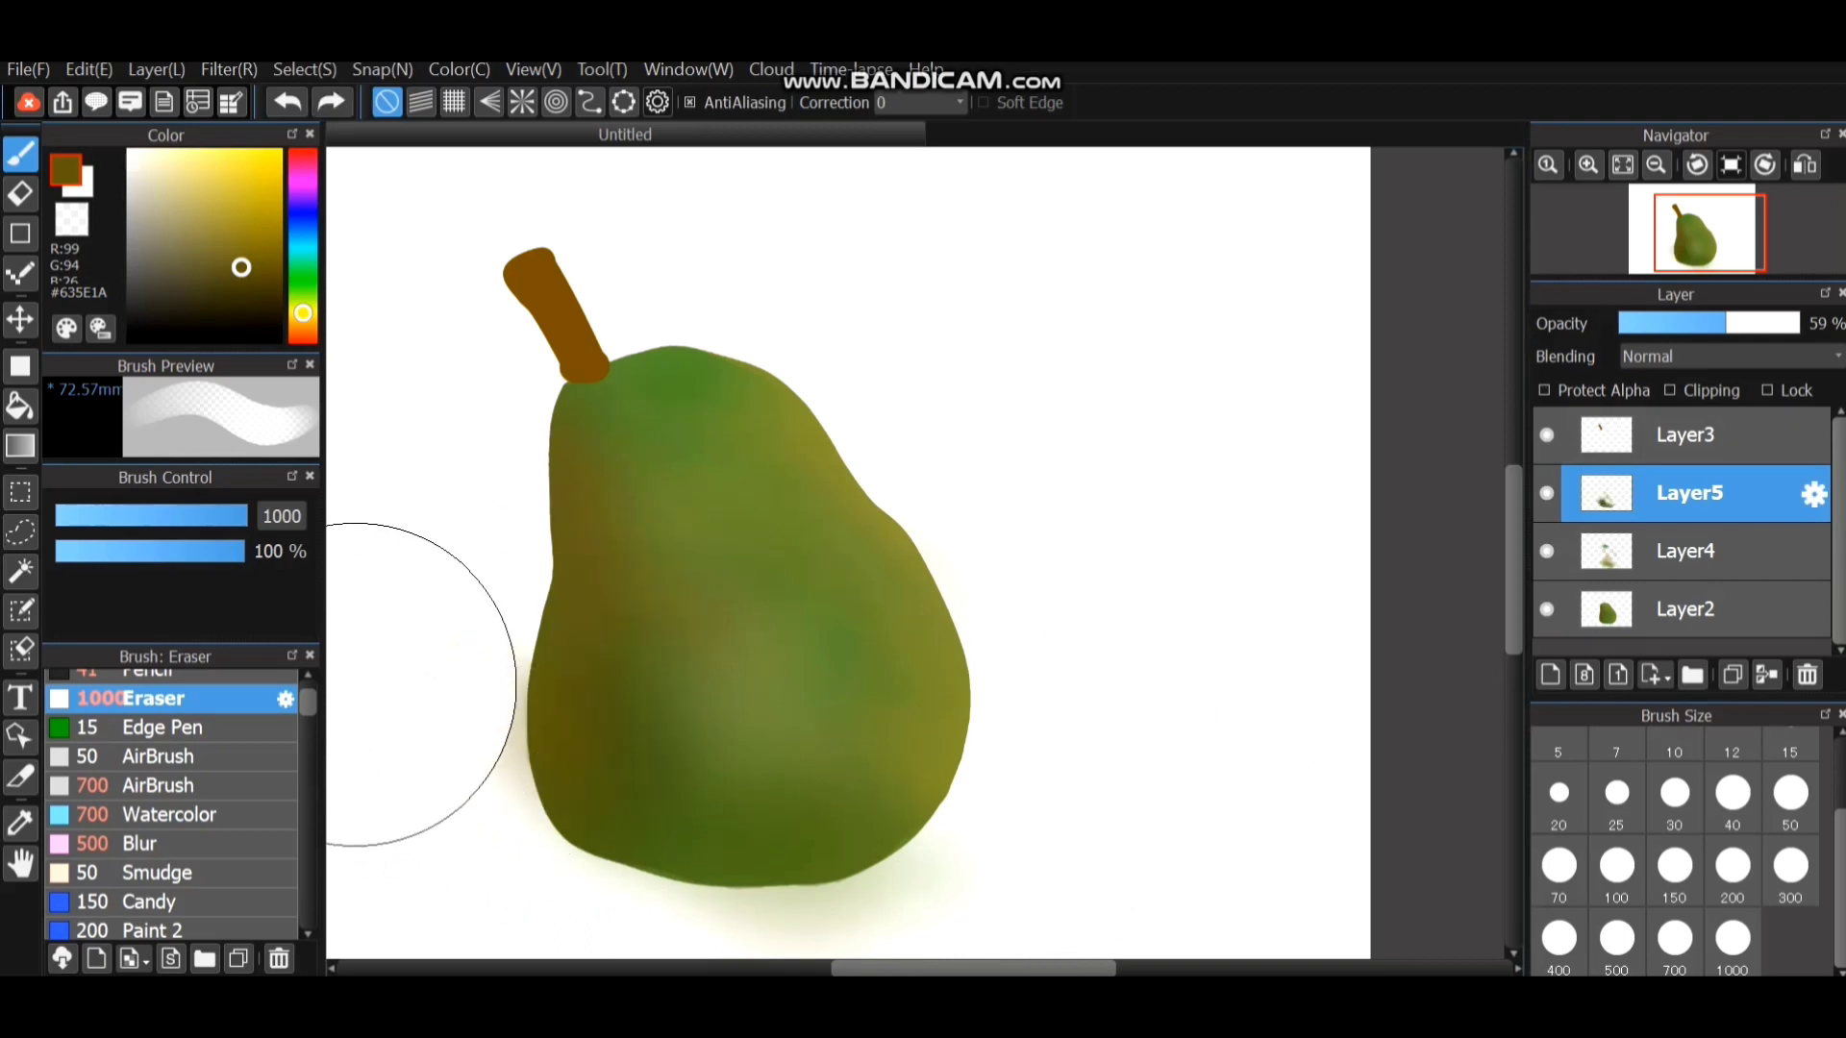
drag(376, 590, 377, 835)
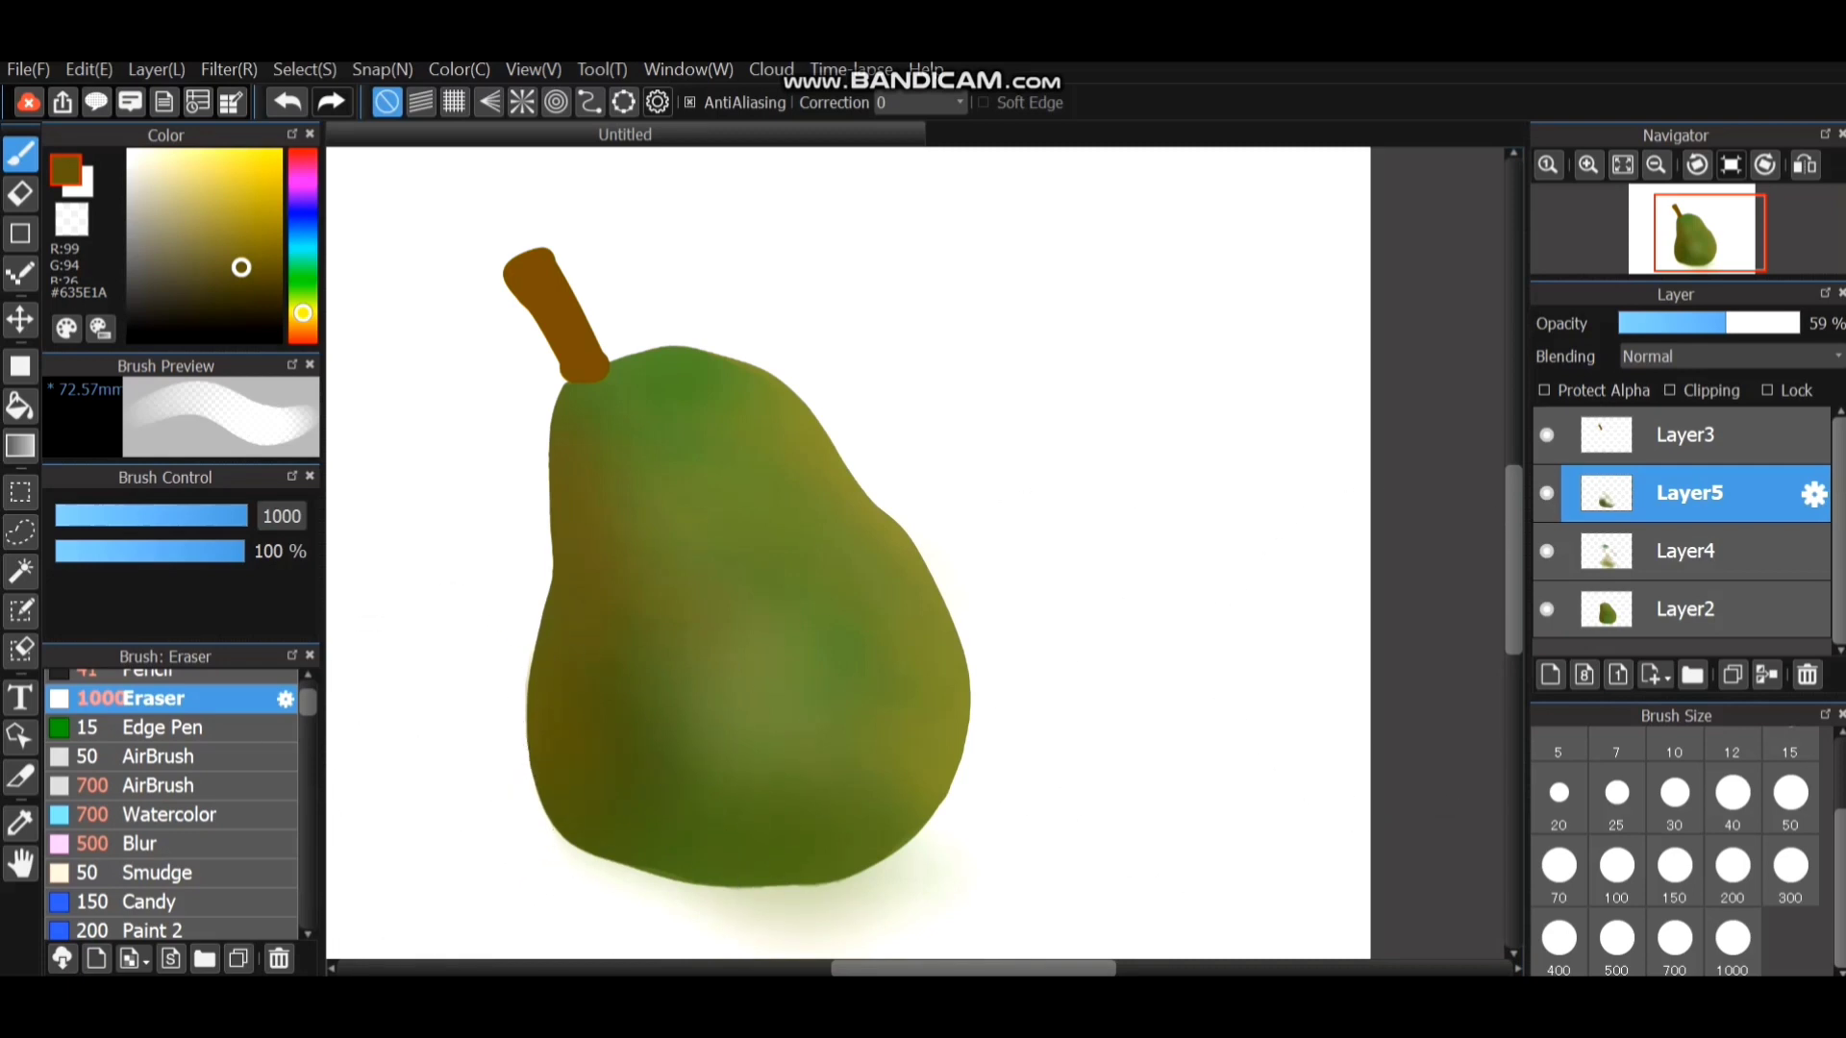
click(1617, 866)
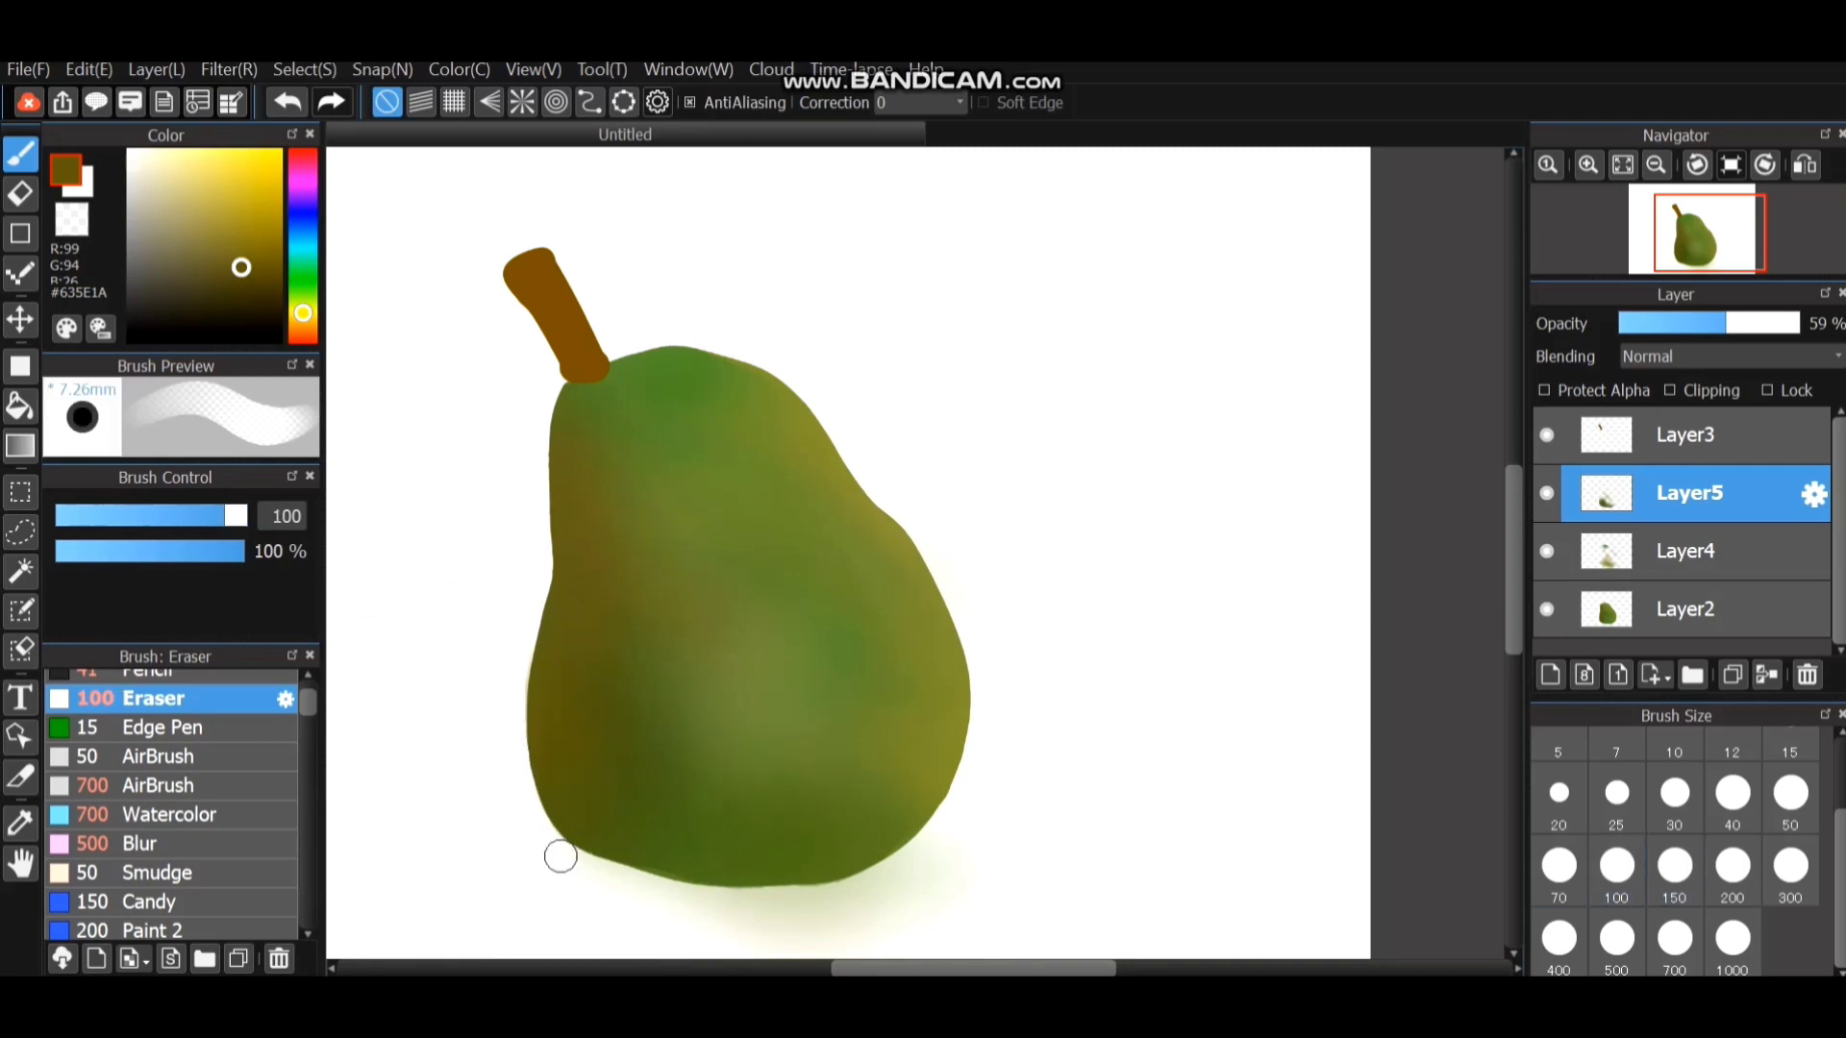
Airbrush dark olive #5D5810 over the pear's lower left and bottom on Layer2 with the size 700 AirBrush.
click(1692, 608)
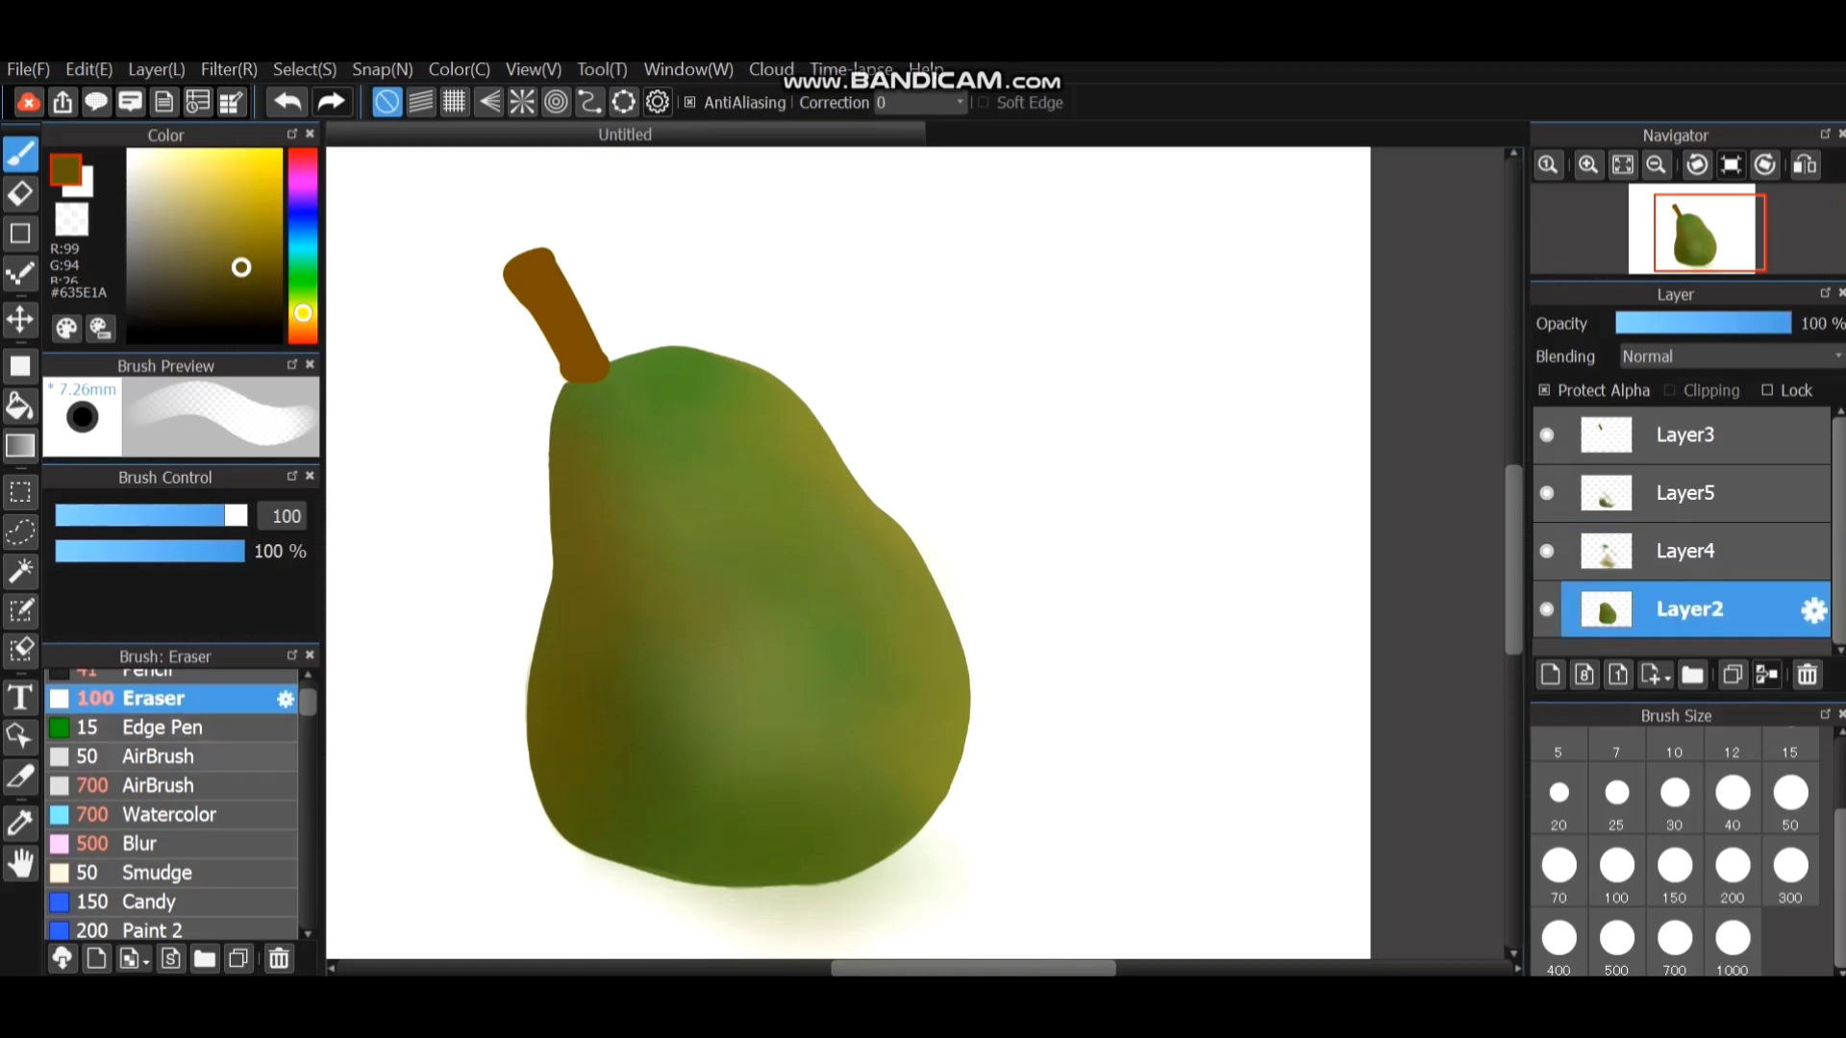
click(144, 756)
click(145, 786)
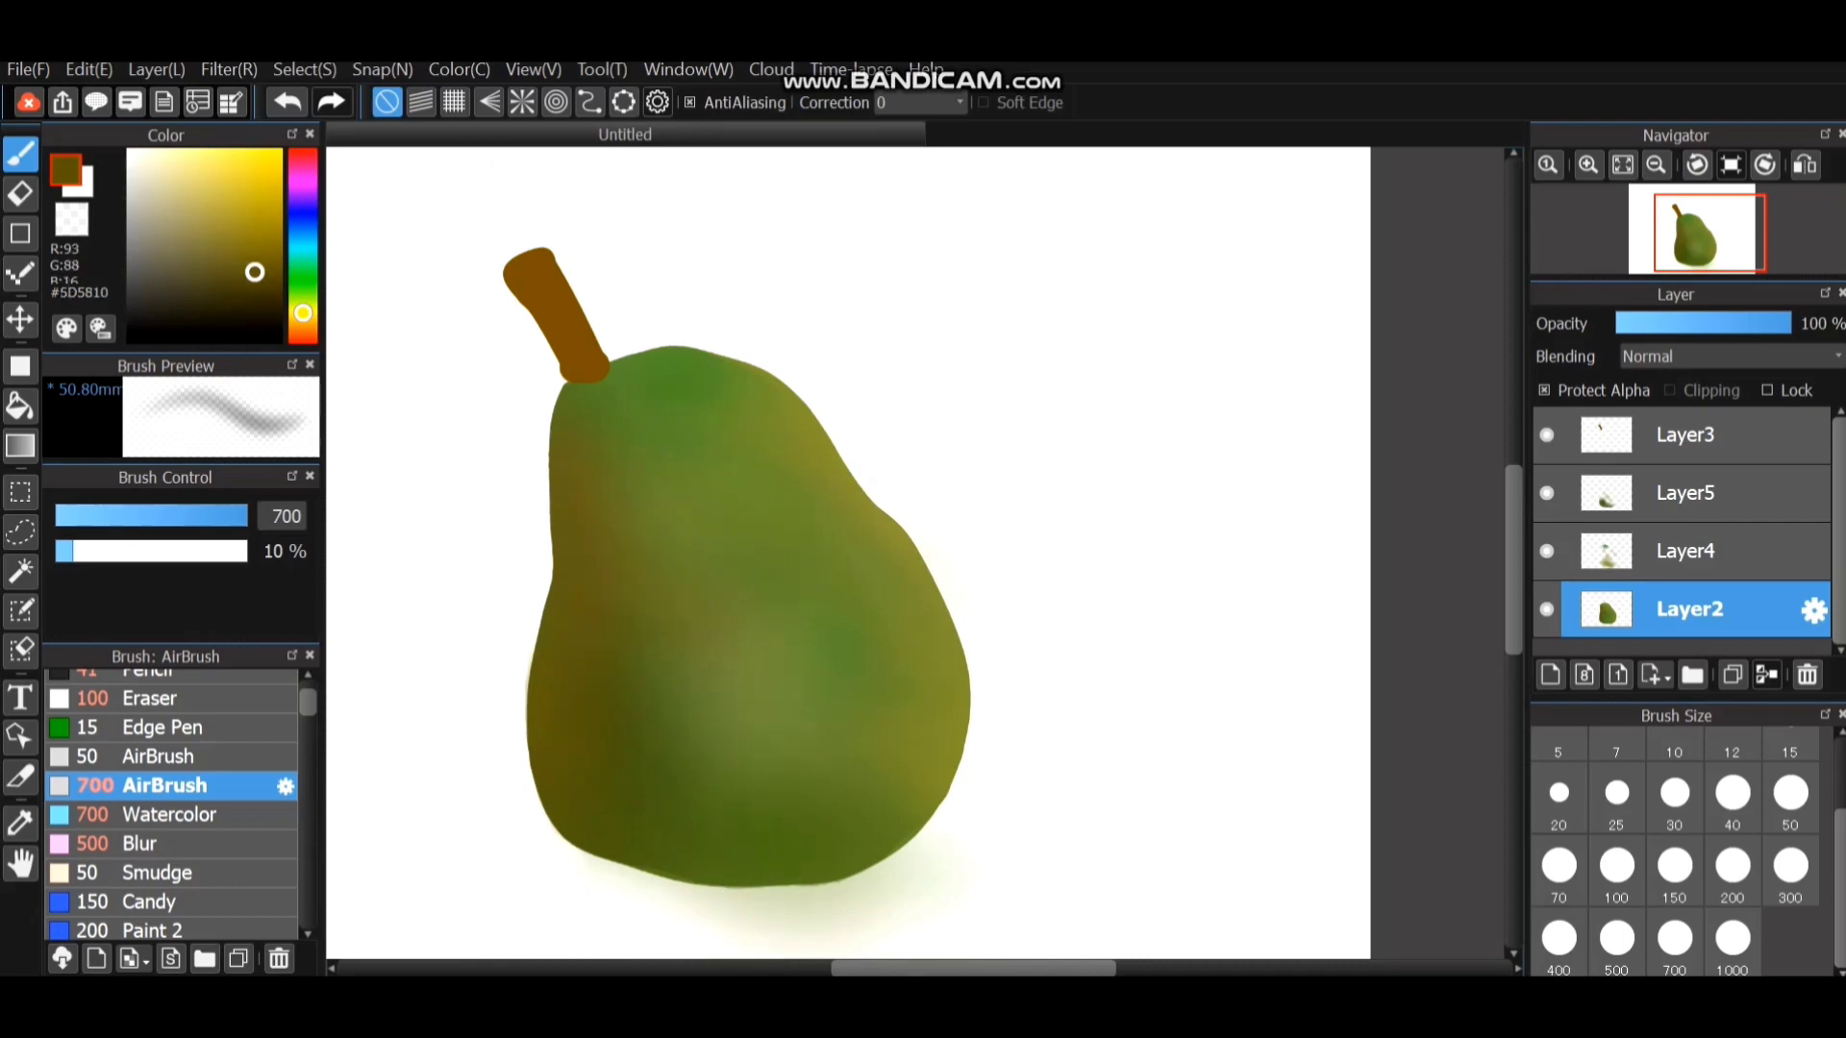
mouse_move(618, 804)
mouse_down()
mouse_move(715, 751)
mouse_move(669, 841)
mouse_move(806, 902)
mouse_move(634, 842)
mouse_move(607, 789)
mouse_move(683, 848)
mouse_move(591, 792)
mouse_move(710, 806)
mouse_move(701, 750)
mouse_move(751, 818)
mouse_move(671, 783)
mouse_move(652, 678)
mouse_move(762, 906)
mouse_move(600, 727)
mouse_move(779, 863)
mouse_move(544, 664)
mouse_move(678, 790)
mouse_move(660, 688)
mouse_up()
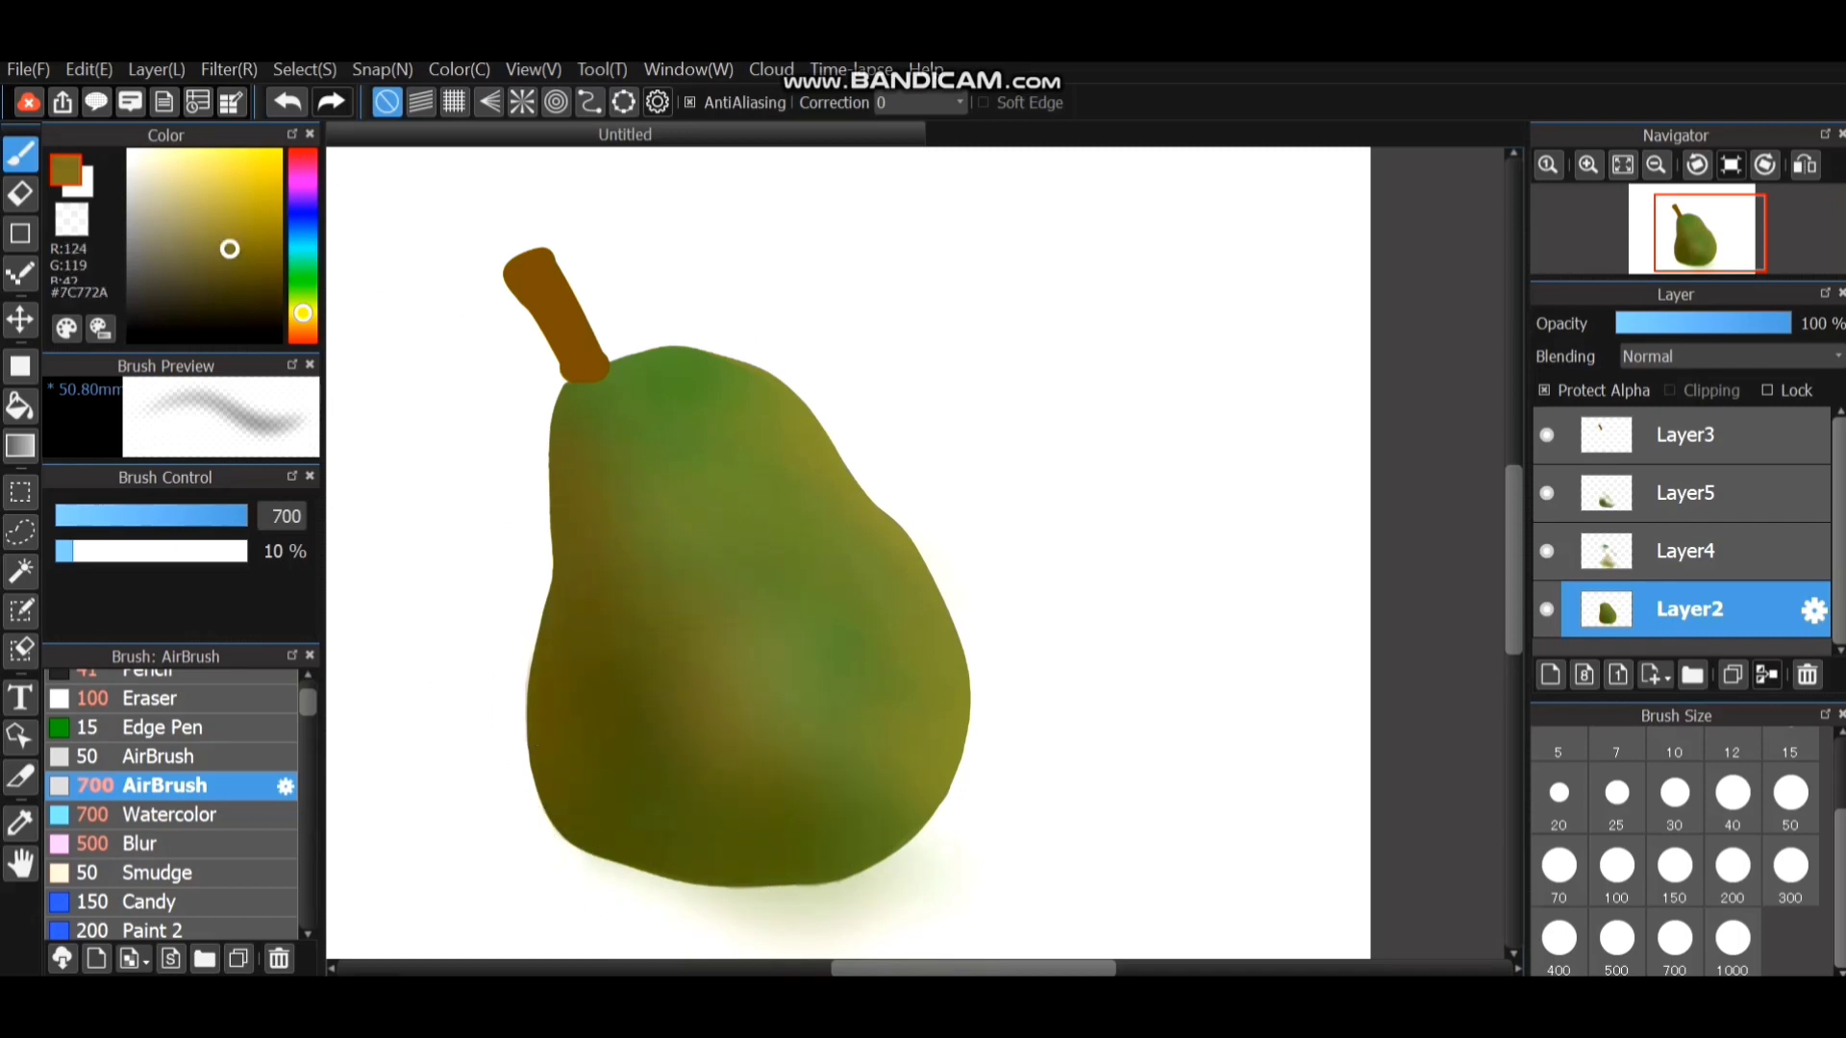
Airbrush light green #93D943 and yellow #D6D943 down the pear's right side on Layer2 at size 700.
click(303, 296)
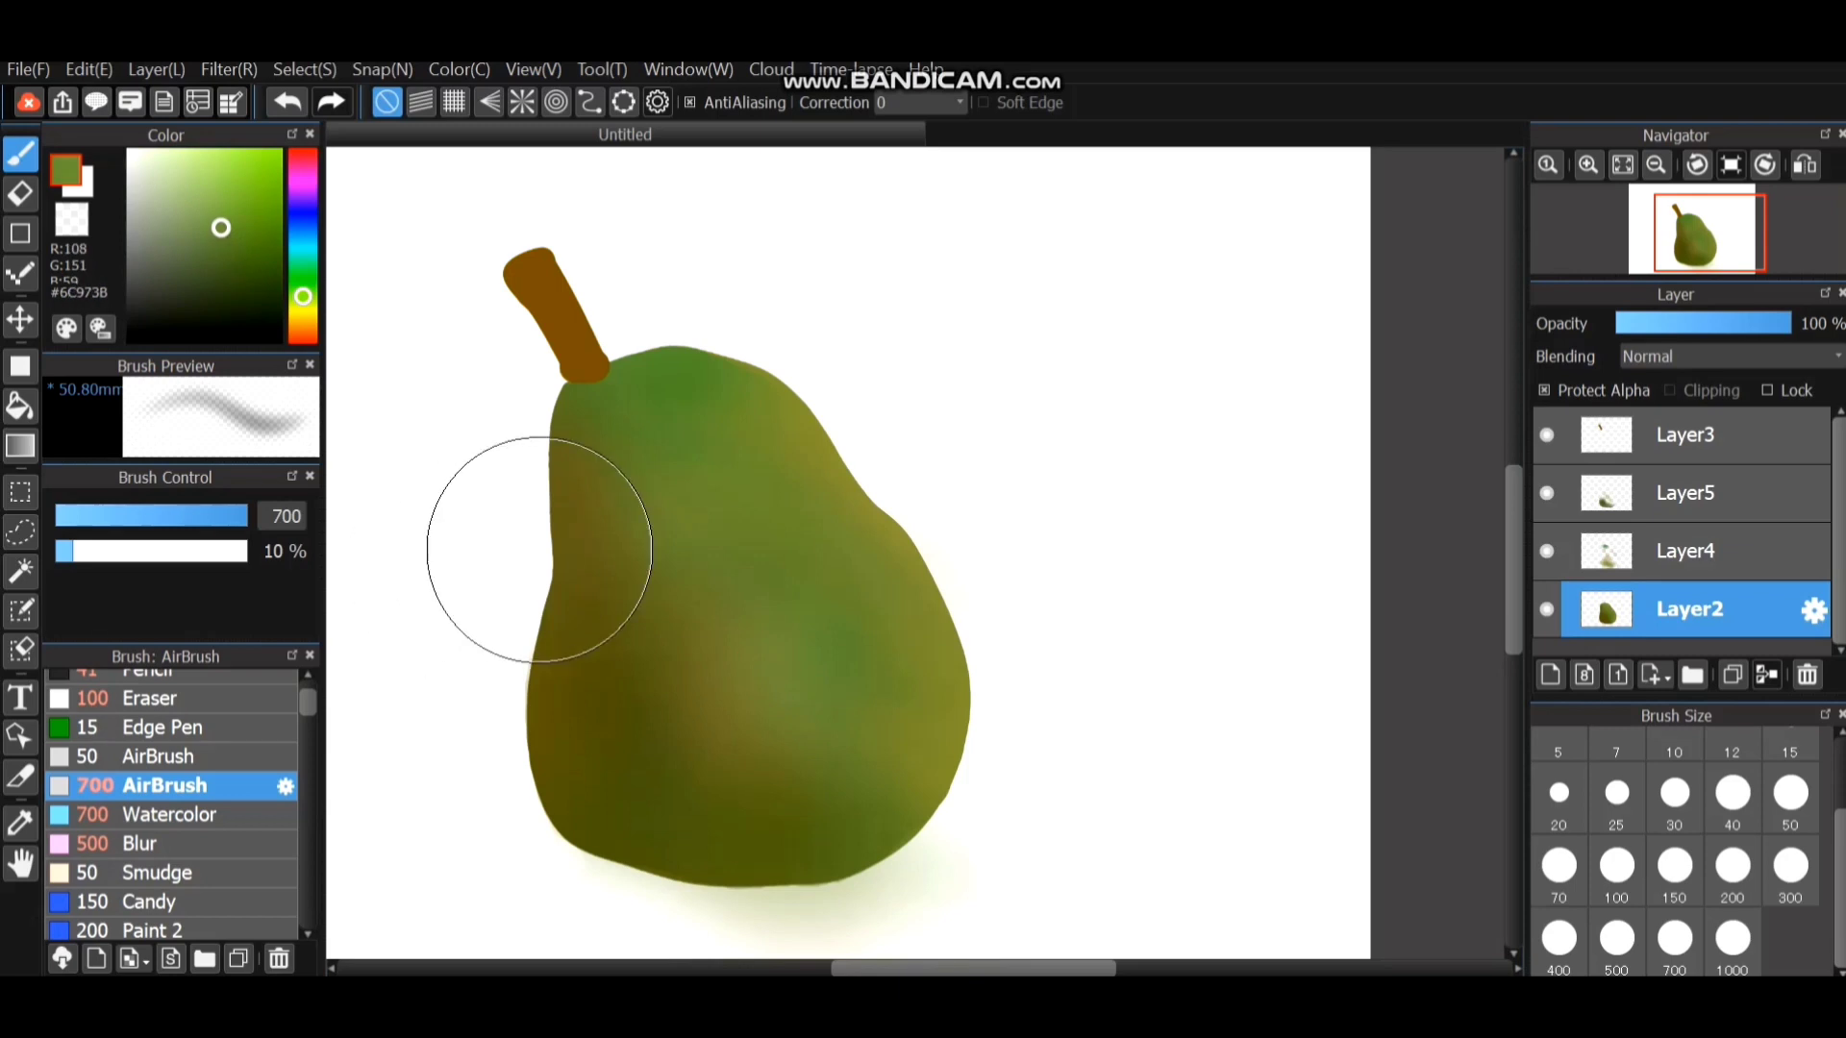
mouse_move(830, 459)
mouse_down()
mouse_move(917, 540)
mouse_move(861, 525)
mouse_move(970, 679)
mouse_move(832, 523)
mouse_move(929, 677)
mouse_move(743, 493)
mouse_move(880, 574)
mouse_move(849, 552)
mouse_move(908, 649)
mouse_move(801, 545)
mouse_move(774, 592)
mouse_move(802, 508)
mouse_move(945, 637)
mouse_move(679, 339)
mouse_move(665, 400)
mouse_move(873, 524)
mouse_move(945, 662)
mouse_move(827, 436)
mouse_move(830, 584)
mouse_move(864, 588)
mouse_move(964, 377)
mouse_move(934, 653)
mouse_move(966, 807)
mouse_move(938, 735)
mouse_move(955, 801)
mouse_move(946, 788)
mouse_move(908, 852)
mouse_up()
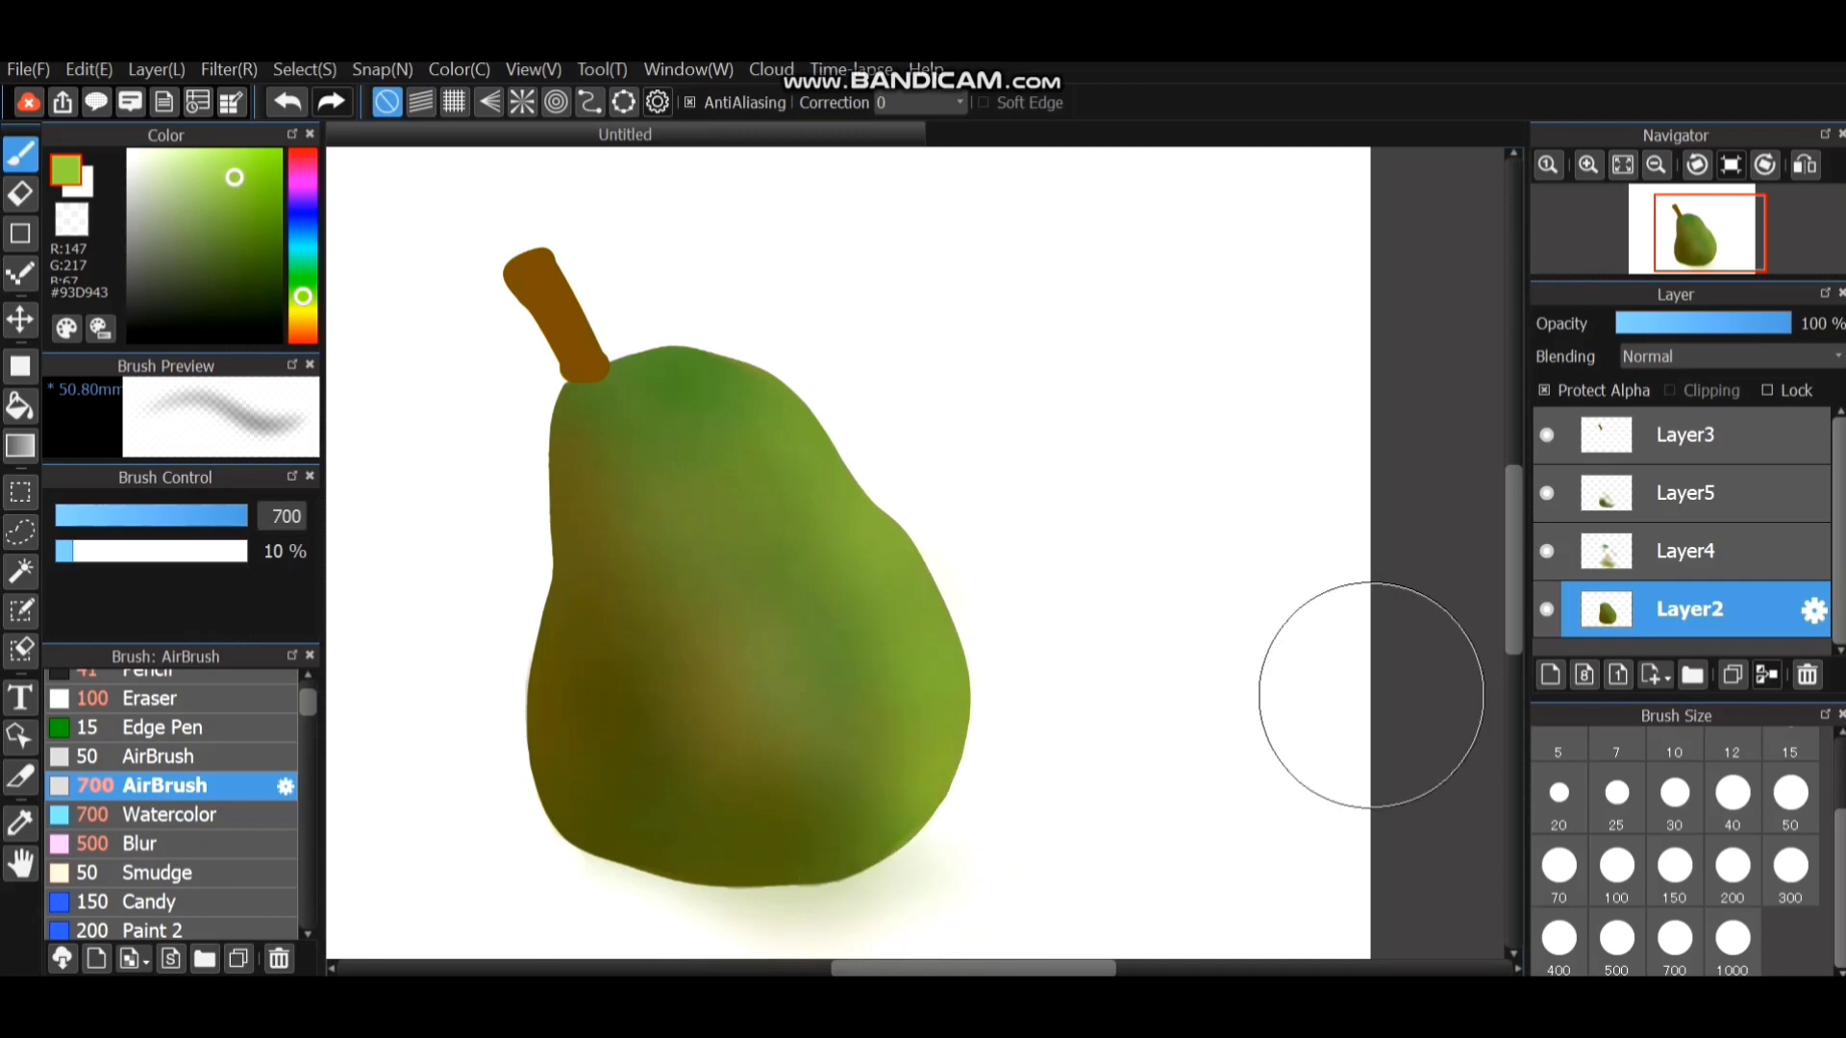
click(303, 311)
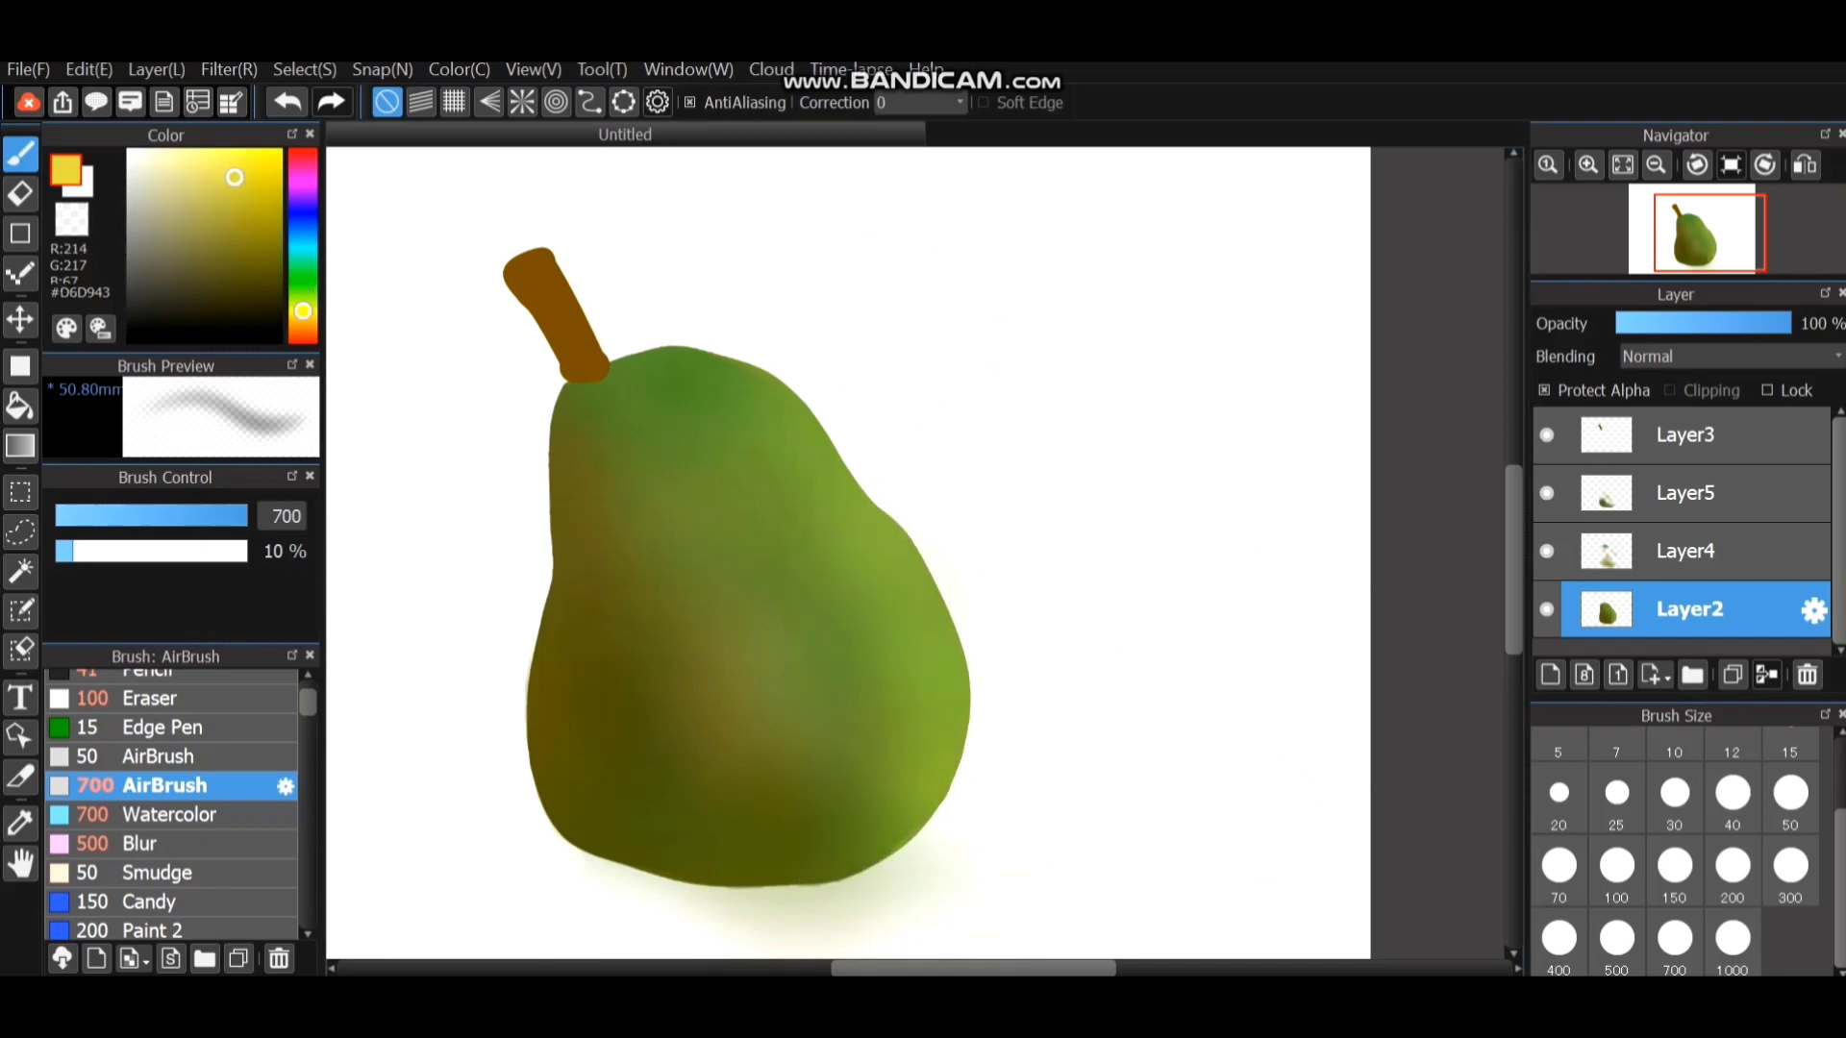
mouse_move(939, 618)
mouse_down()
mouse_move(983, 704)
mouse_move(930, 582)
mouse_move(980, 859)
mouse_move(908, 567)
mouse_move(991, 757)
mouse_move(966, 792)
mouse_move(903, 574)
mouse_move(847, 474)
mouse_move(1020, 656)
mouse_move(863, 657)
mouse_move(921, 848)
mouse_move(824, 804)
mouse_up()
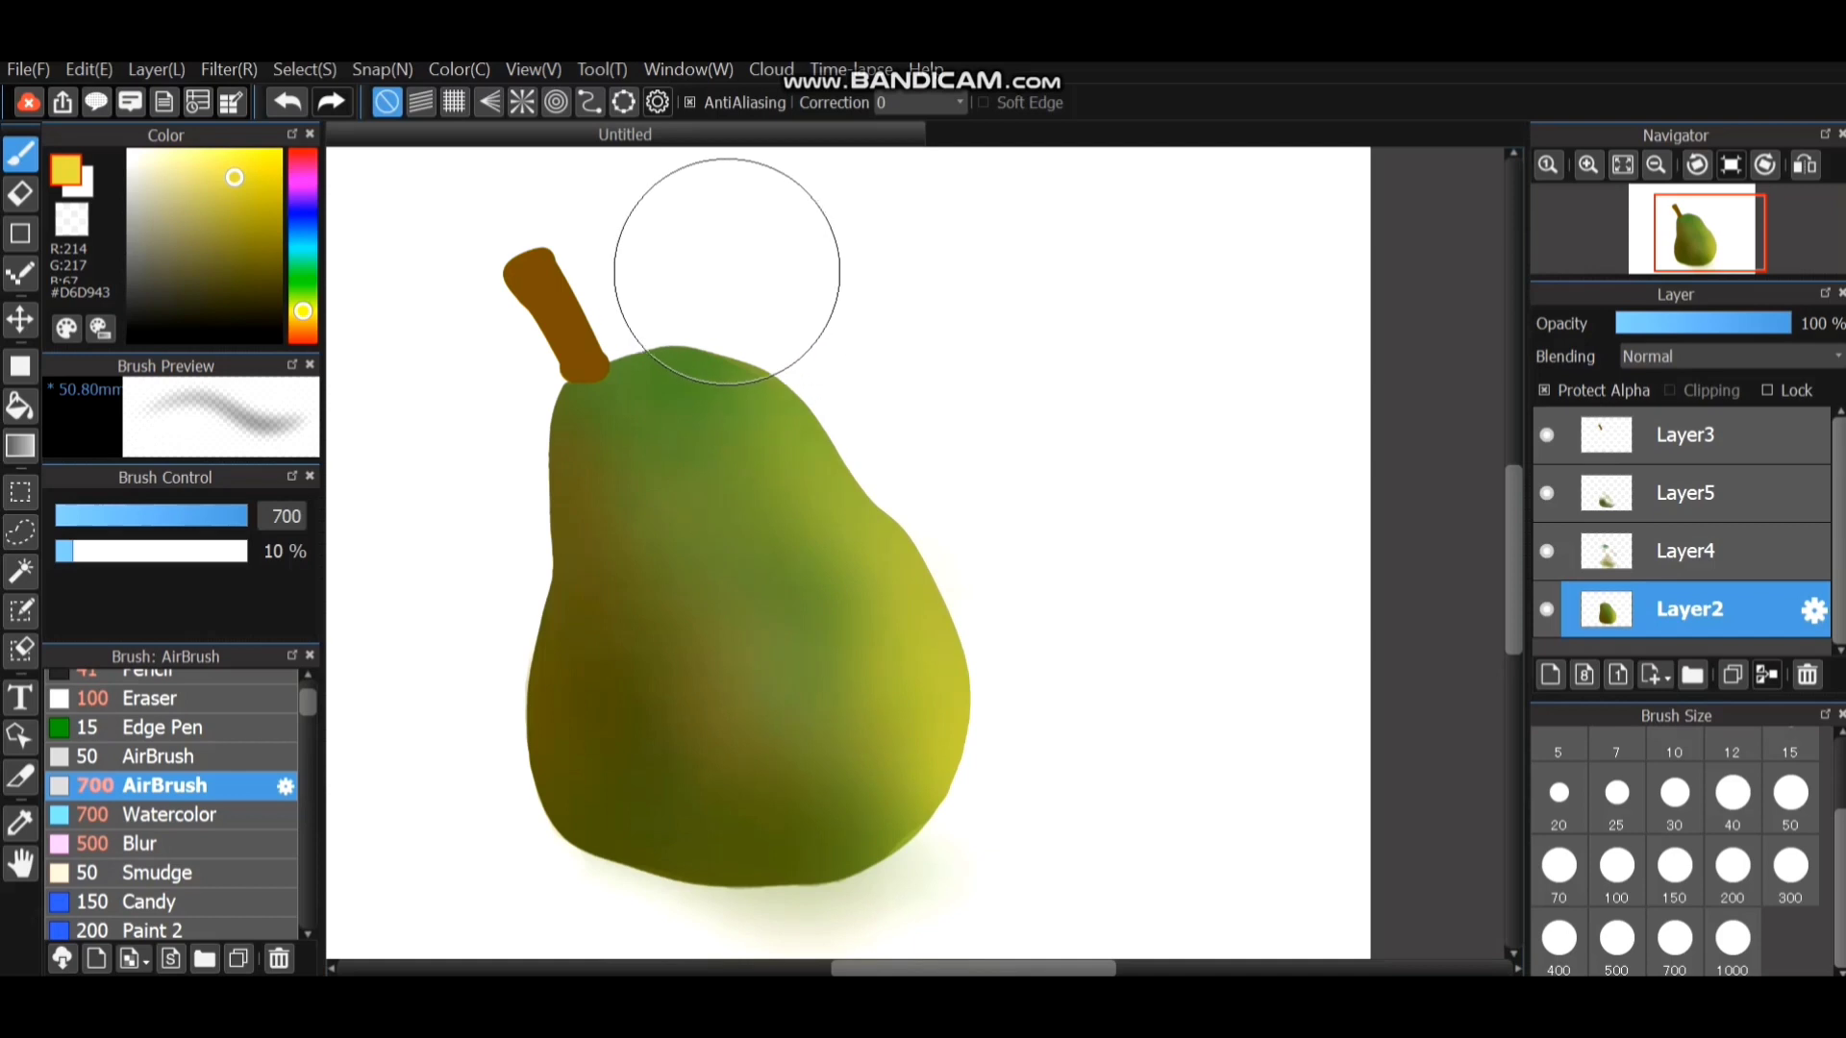
Airbrush a highlight on the pear's upper right edge with yellow #D6D943 at size 150 and pale yellow #D3D493 at size 400.
click(1616, 865)
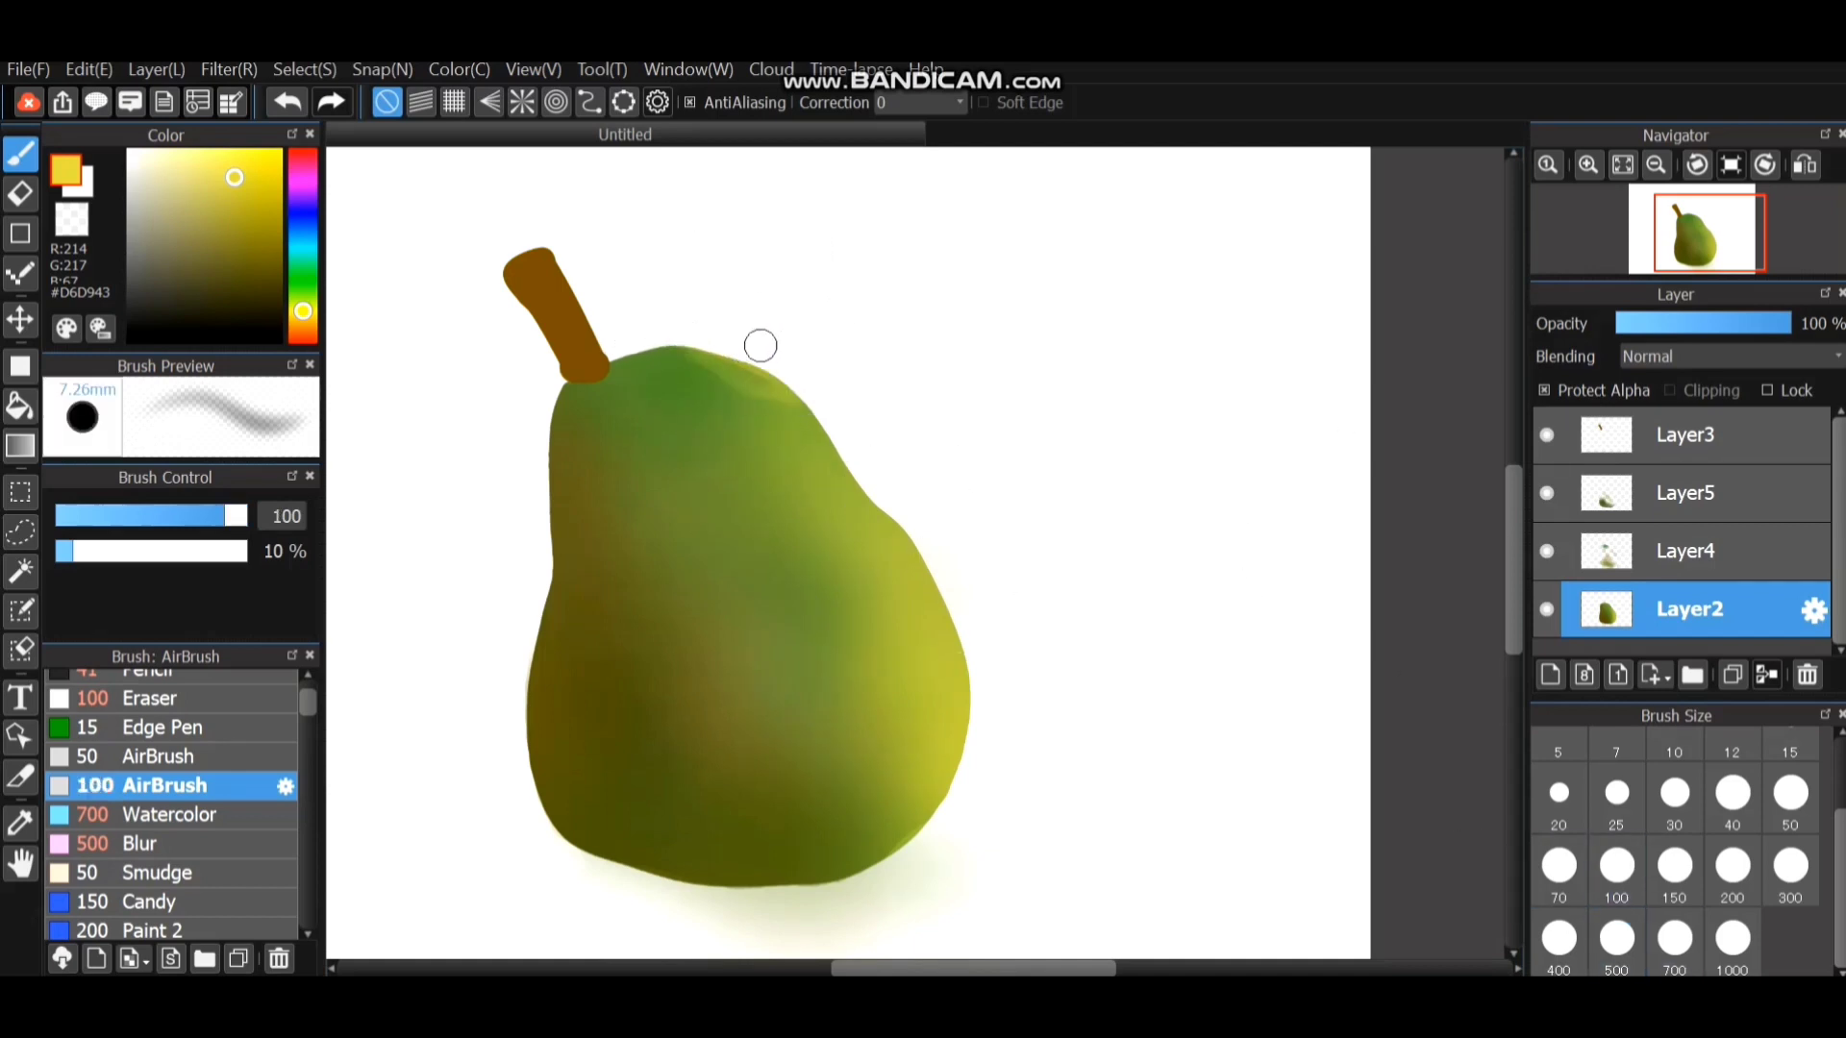
drag(761, 345, 772, 345)
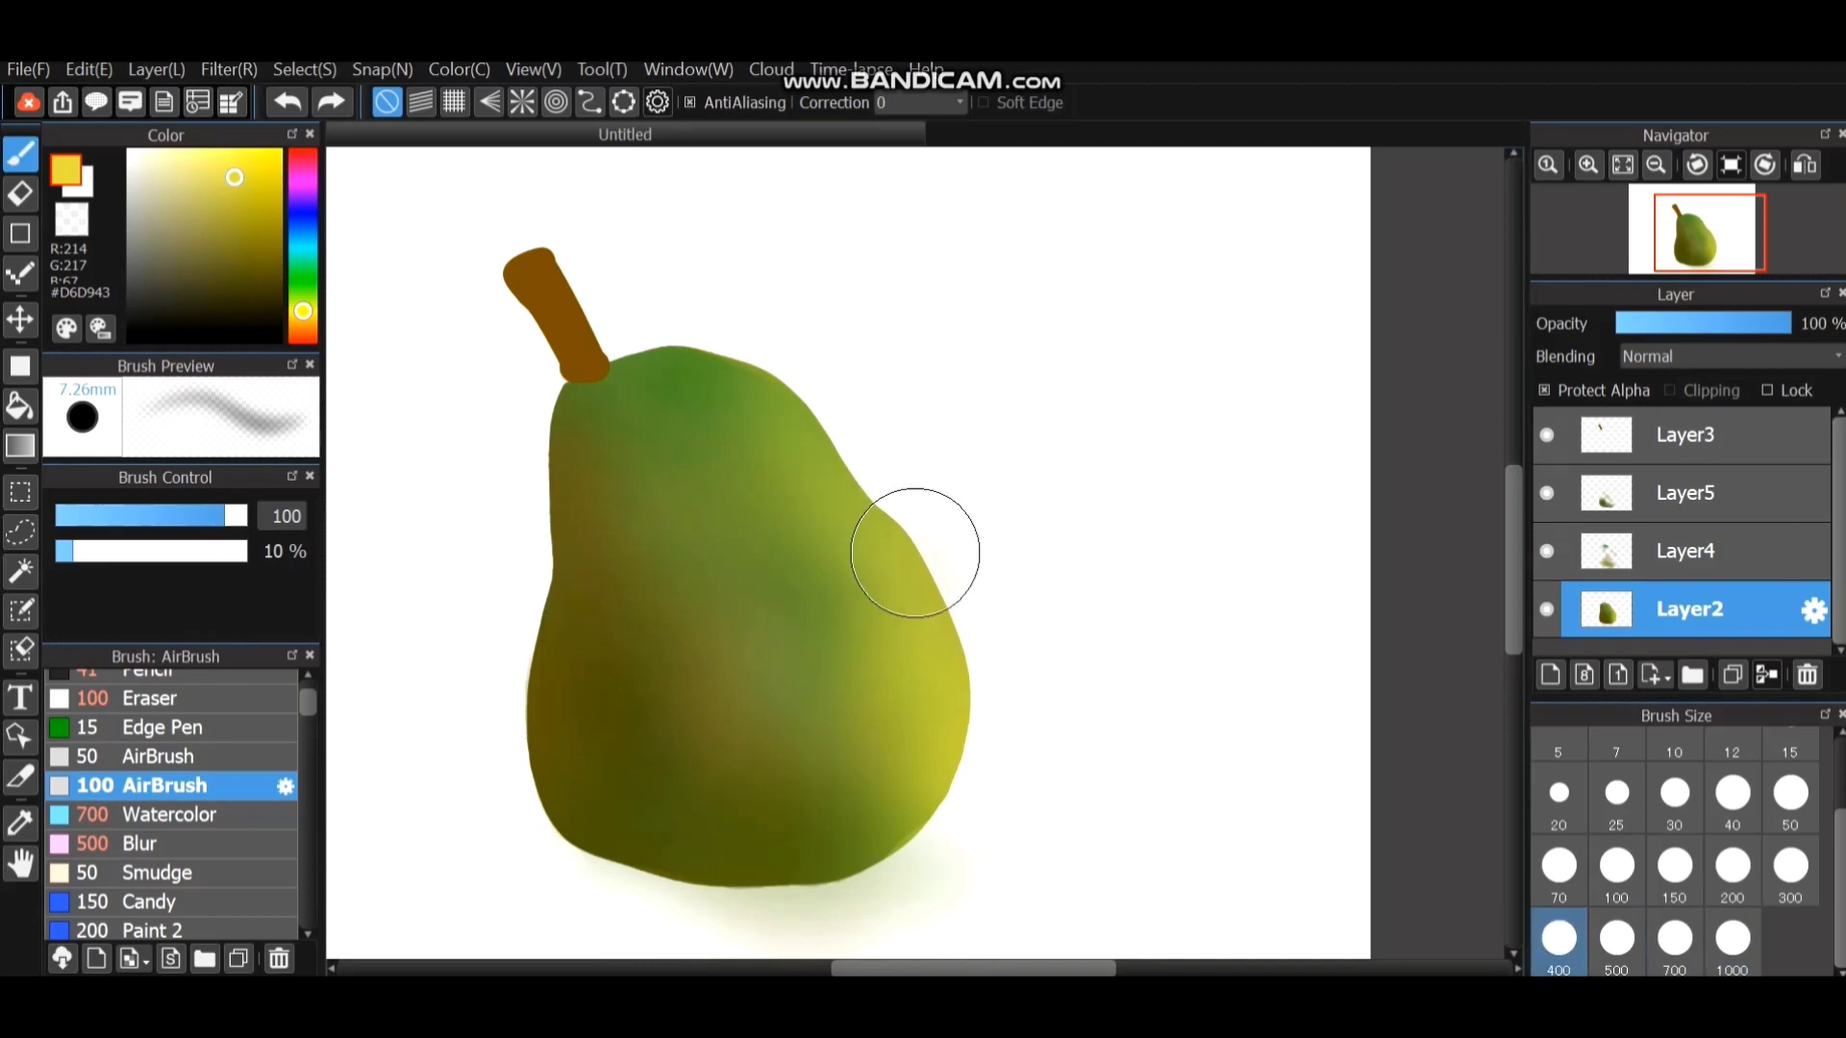
click(1674, 866)
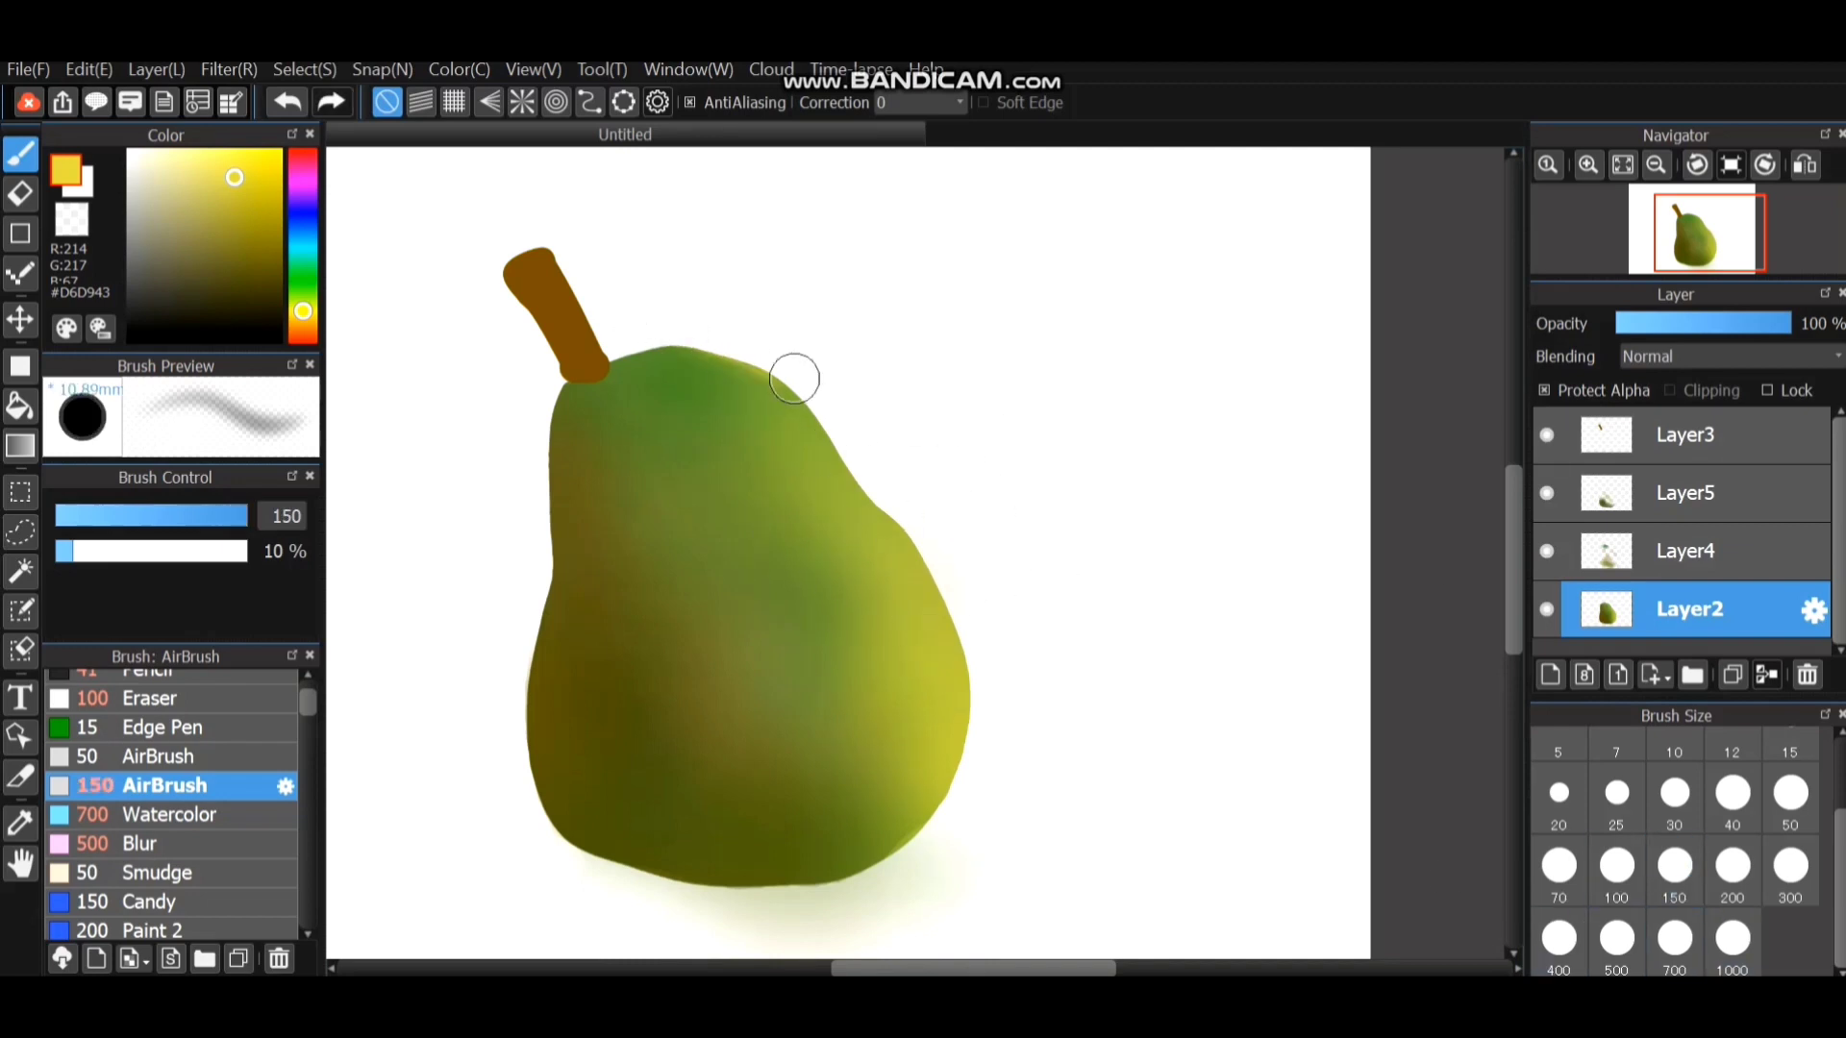
mouse_move(768, 374)
mouse_down()
mouse_move(856, 470)
mouse_move(759, 396)
mouse_up()
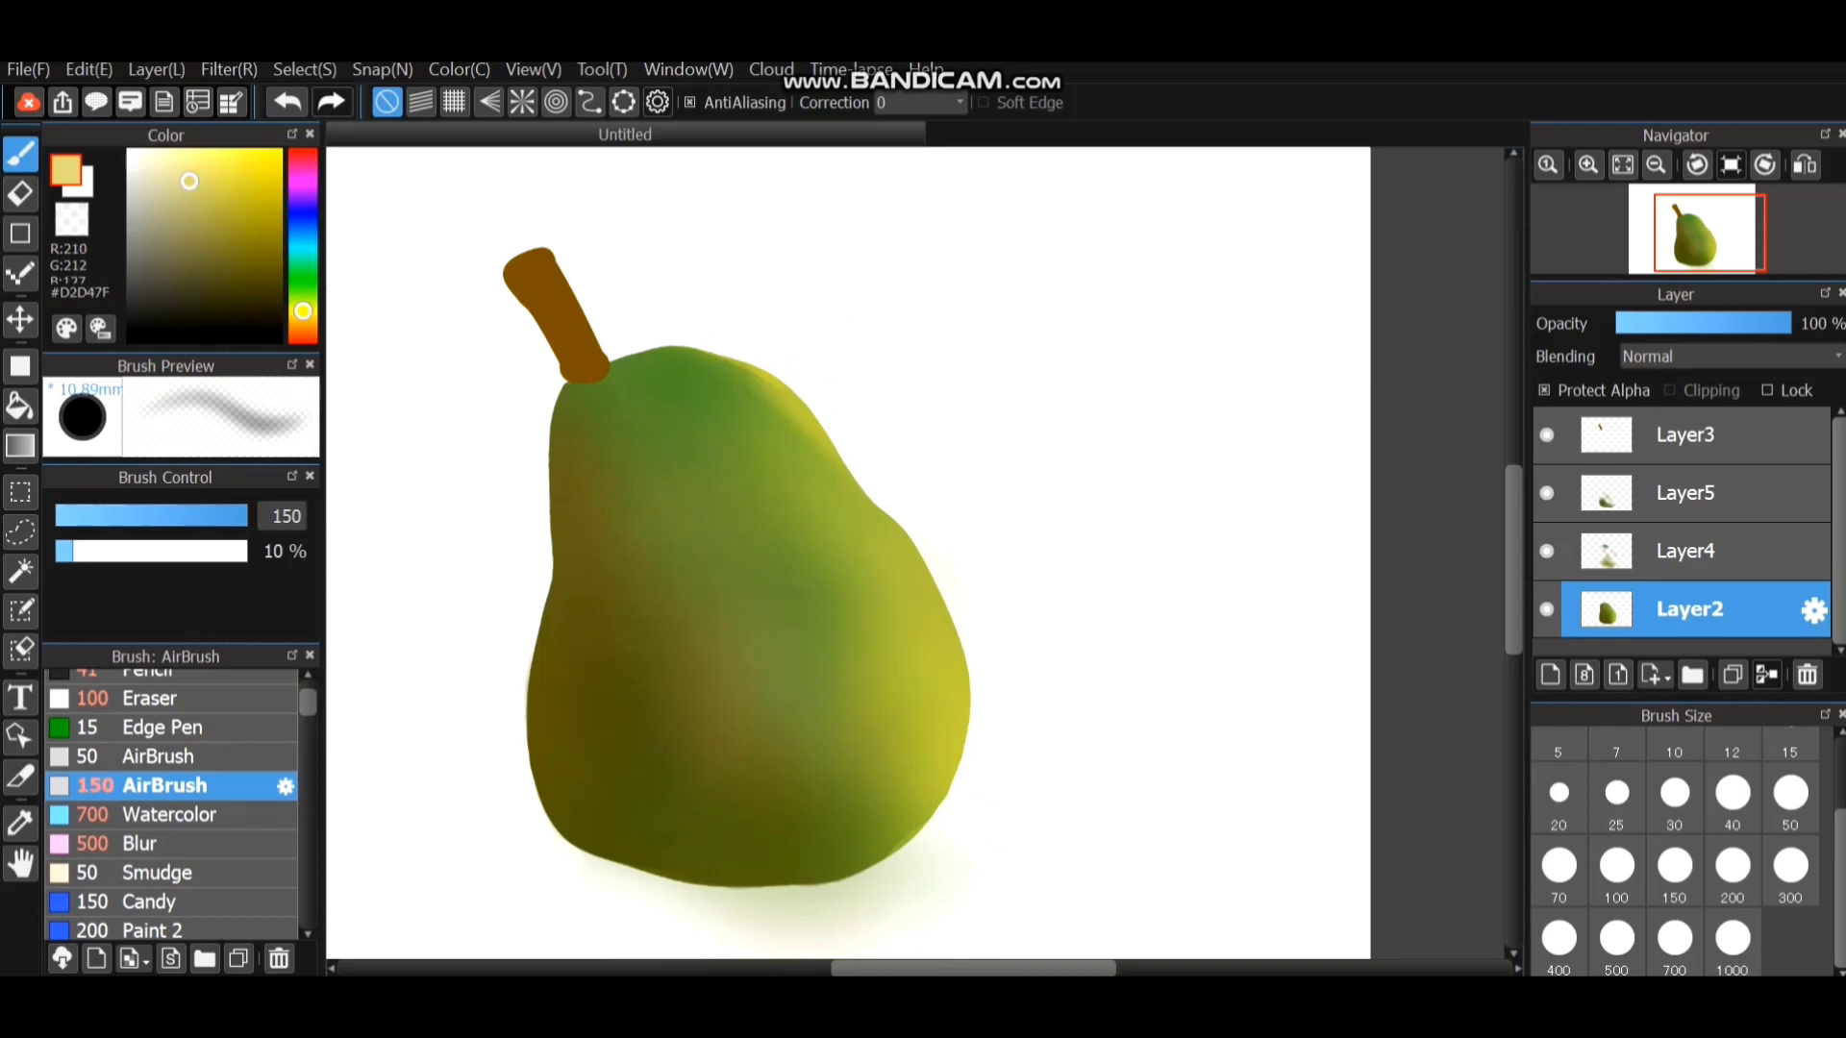
click(1558, 938)
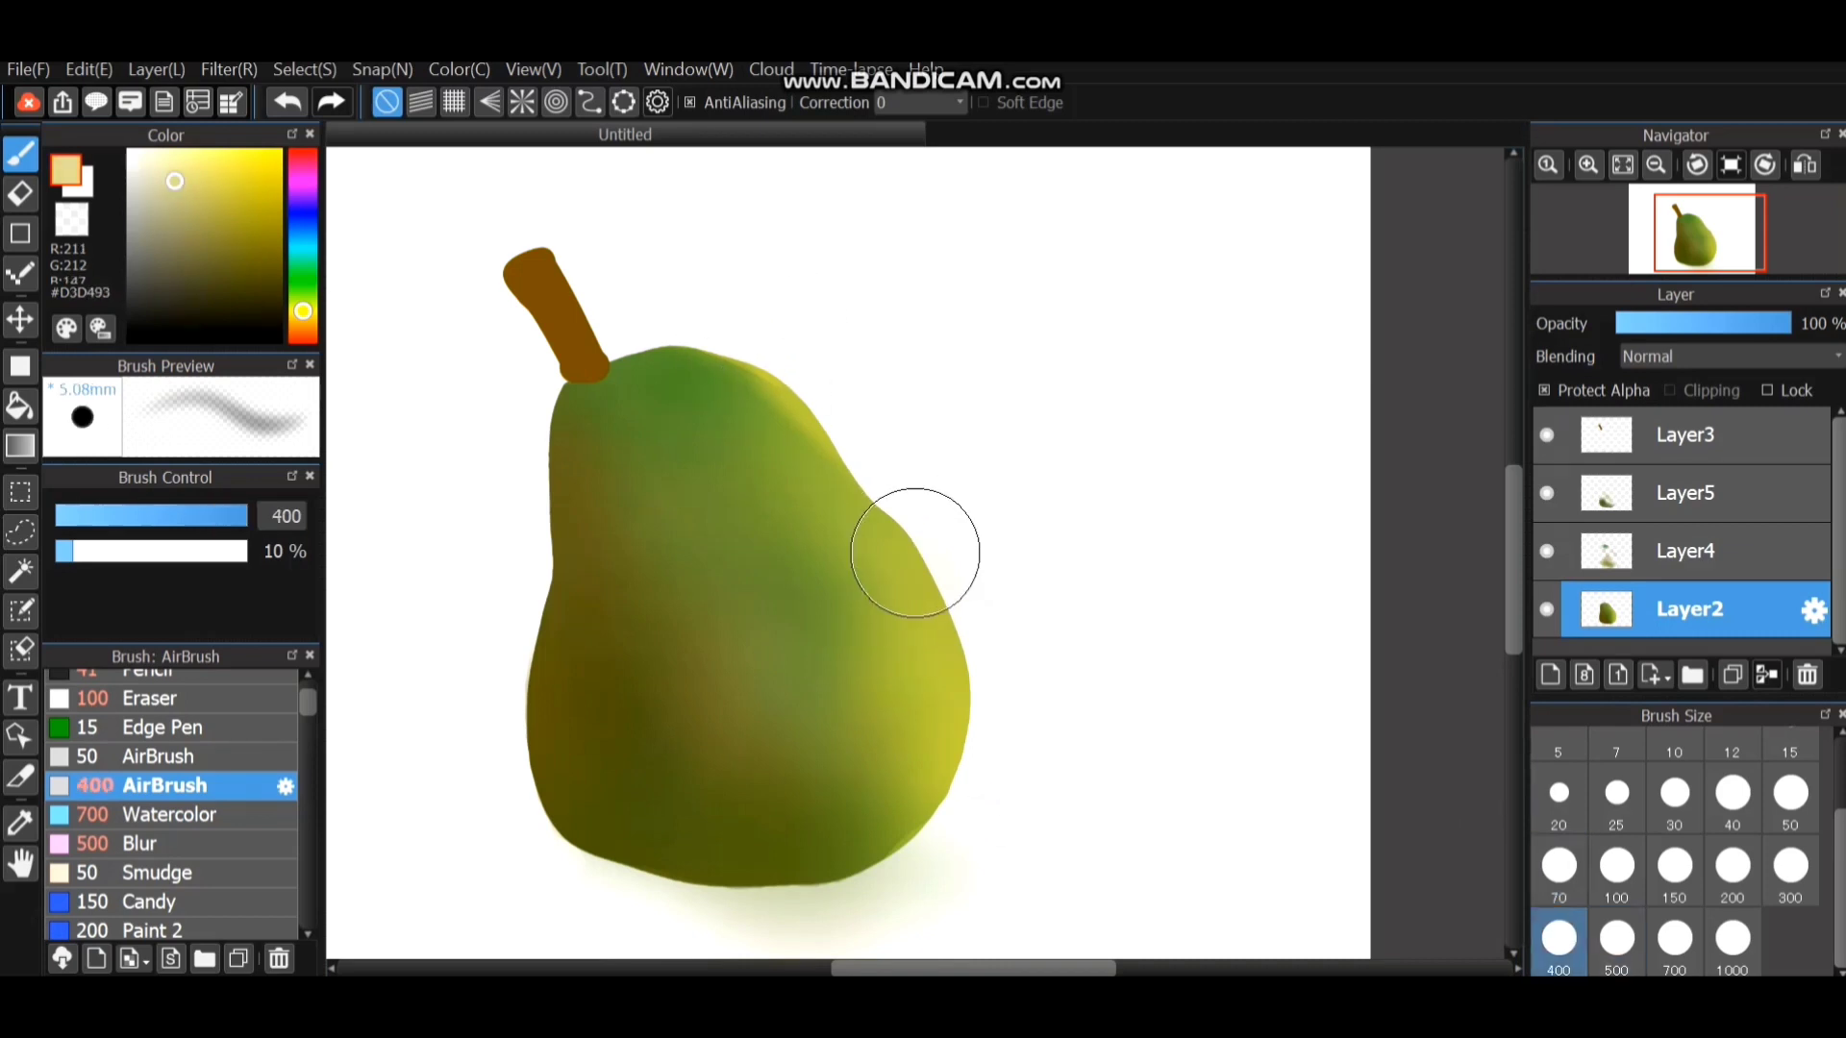
mouse_move(717, 338)
mouse_down()
mouse_move(782, 359)
mouse_move(819, 449)
mouse_move(717, 345)
mouse_move(852, 400)
mouse_move(818, 420)
mouse_move(726, 357)
mouse_move(915, 434)
mouse_up()
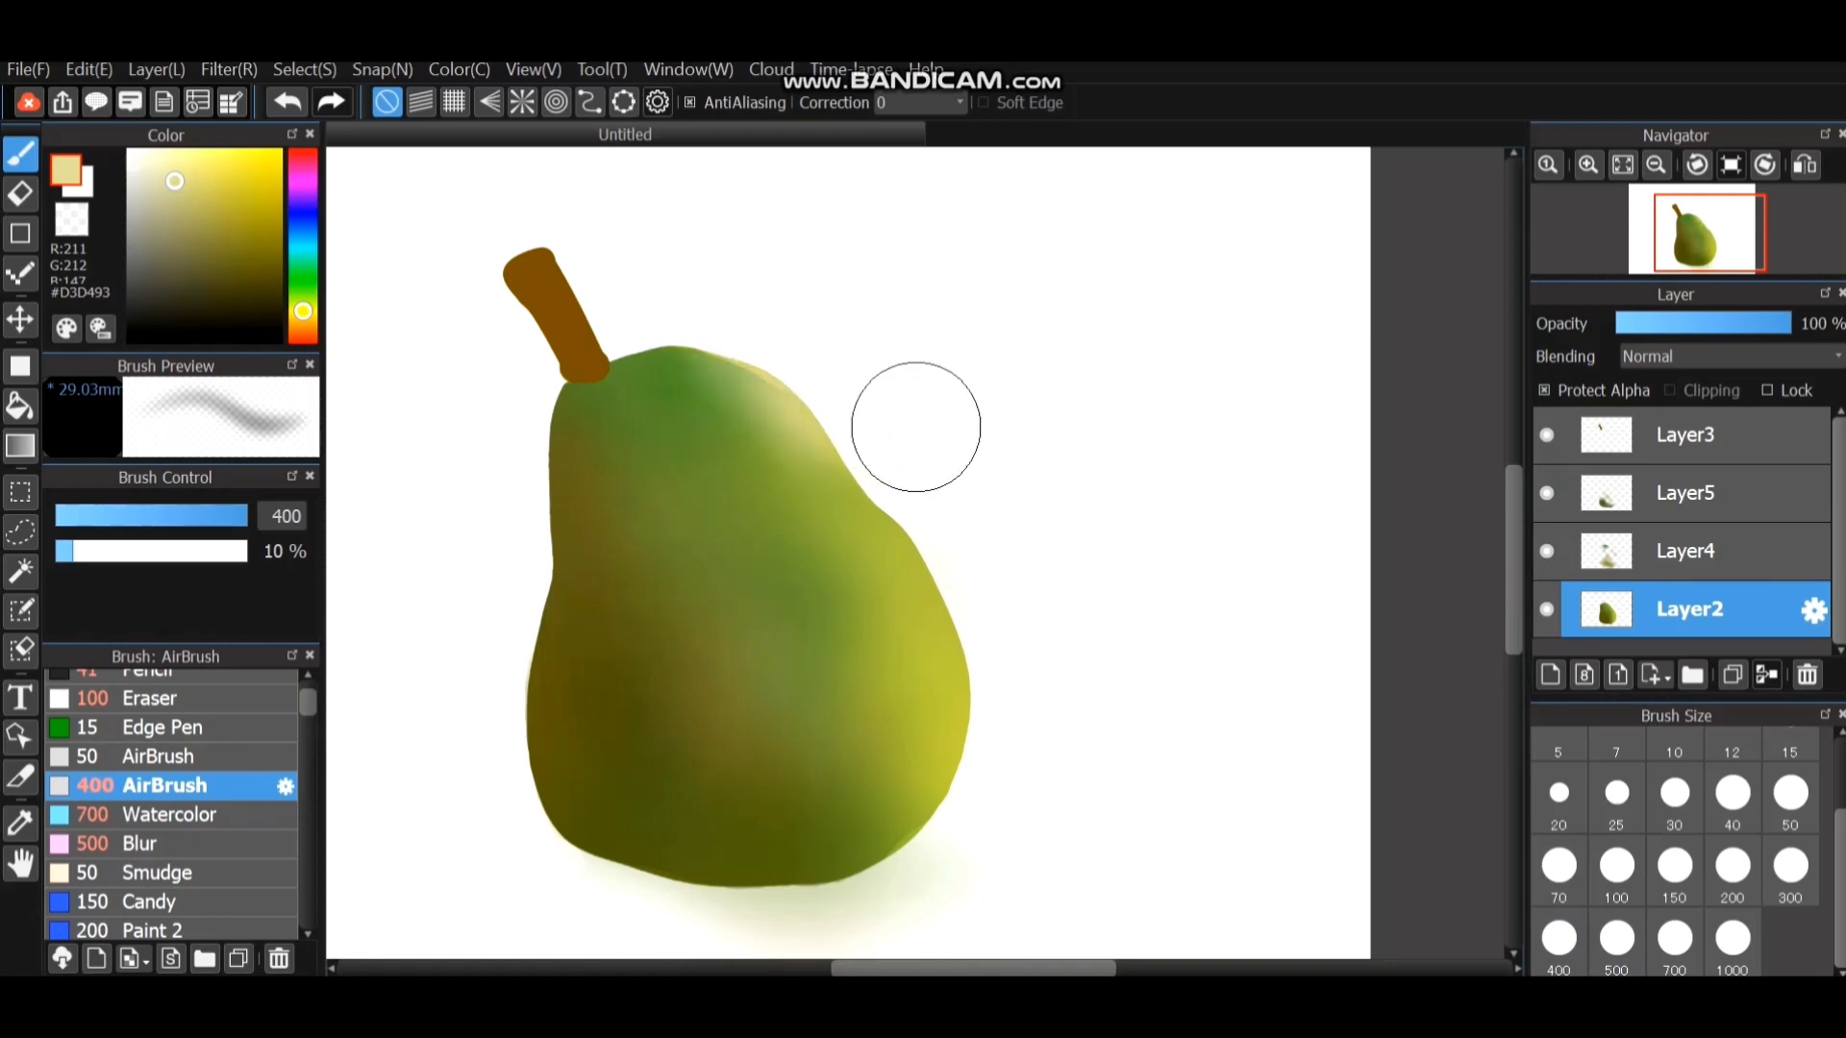
Blend the shading across the pear's body and top on Layer2 with the size 500 Blur brush.
click(164, 843)
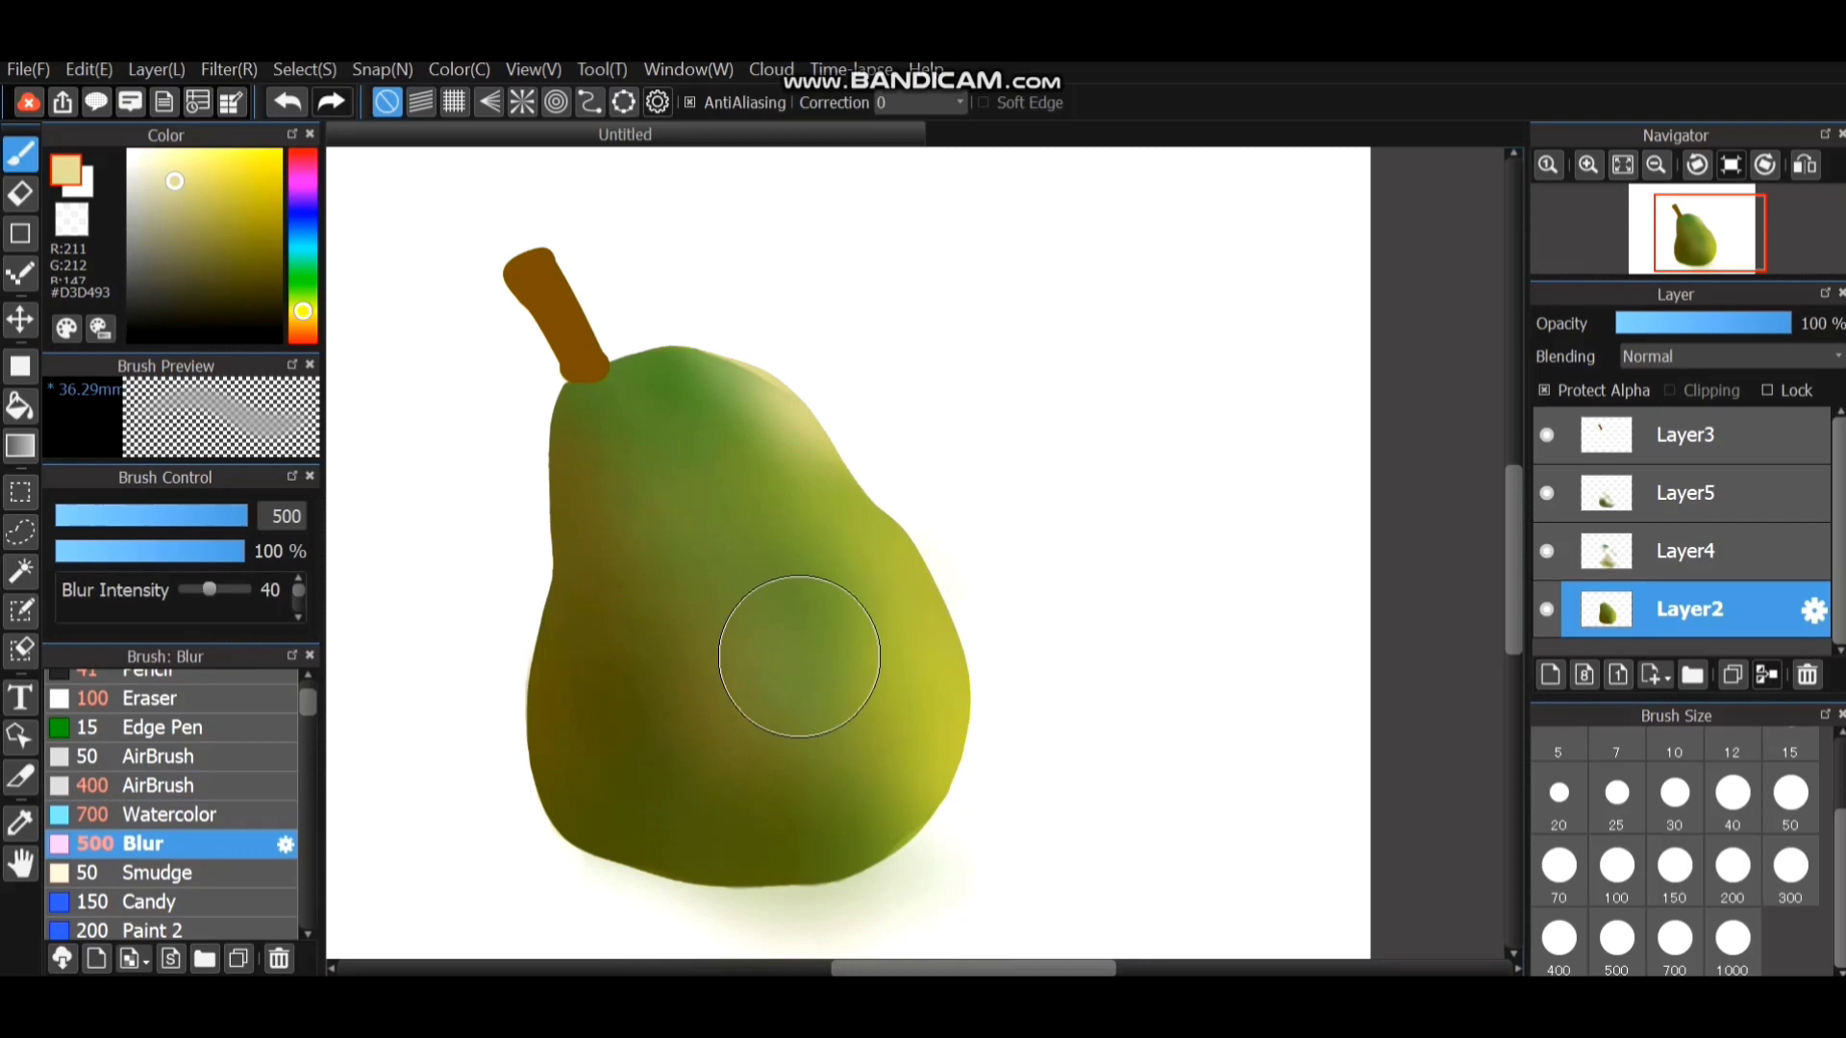
mouse_move(867, 797)
mouse_down()
mouse_move(849, 624)
mouse_move(890, 674)
mouse_move(908, 776)
mouse_move(857, 711)
mouse_move(900, 742)
mouse_move(901, 766)
mouse_move(846, 640)
mouse_move(882, 657)
mouse_move(902, 707)
mouse_move(805, 588)
mouse_move(837, 563)
mouse_move(910, 678)
mouse_move(897, 751)
mouse_move(820, 606)
mouse_move(760, 670)
mouse_move(784, 692)
mouse_move(777, 644)
mouse_up()
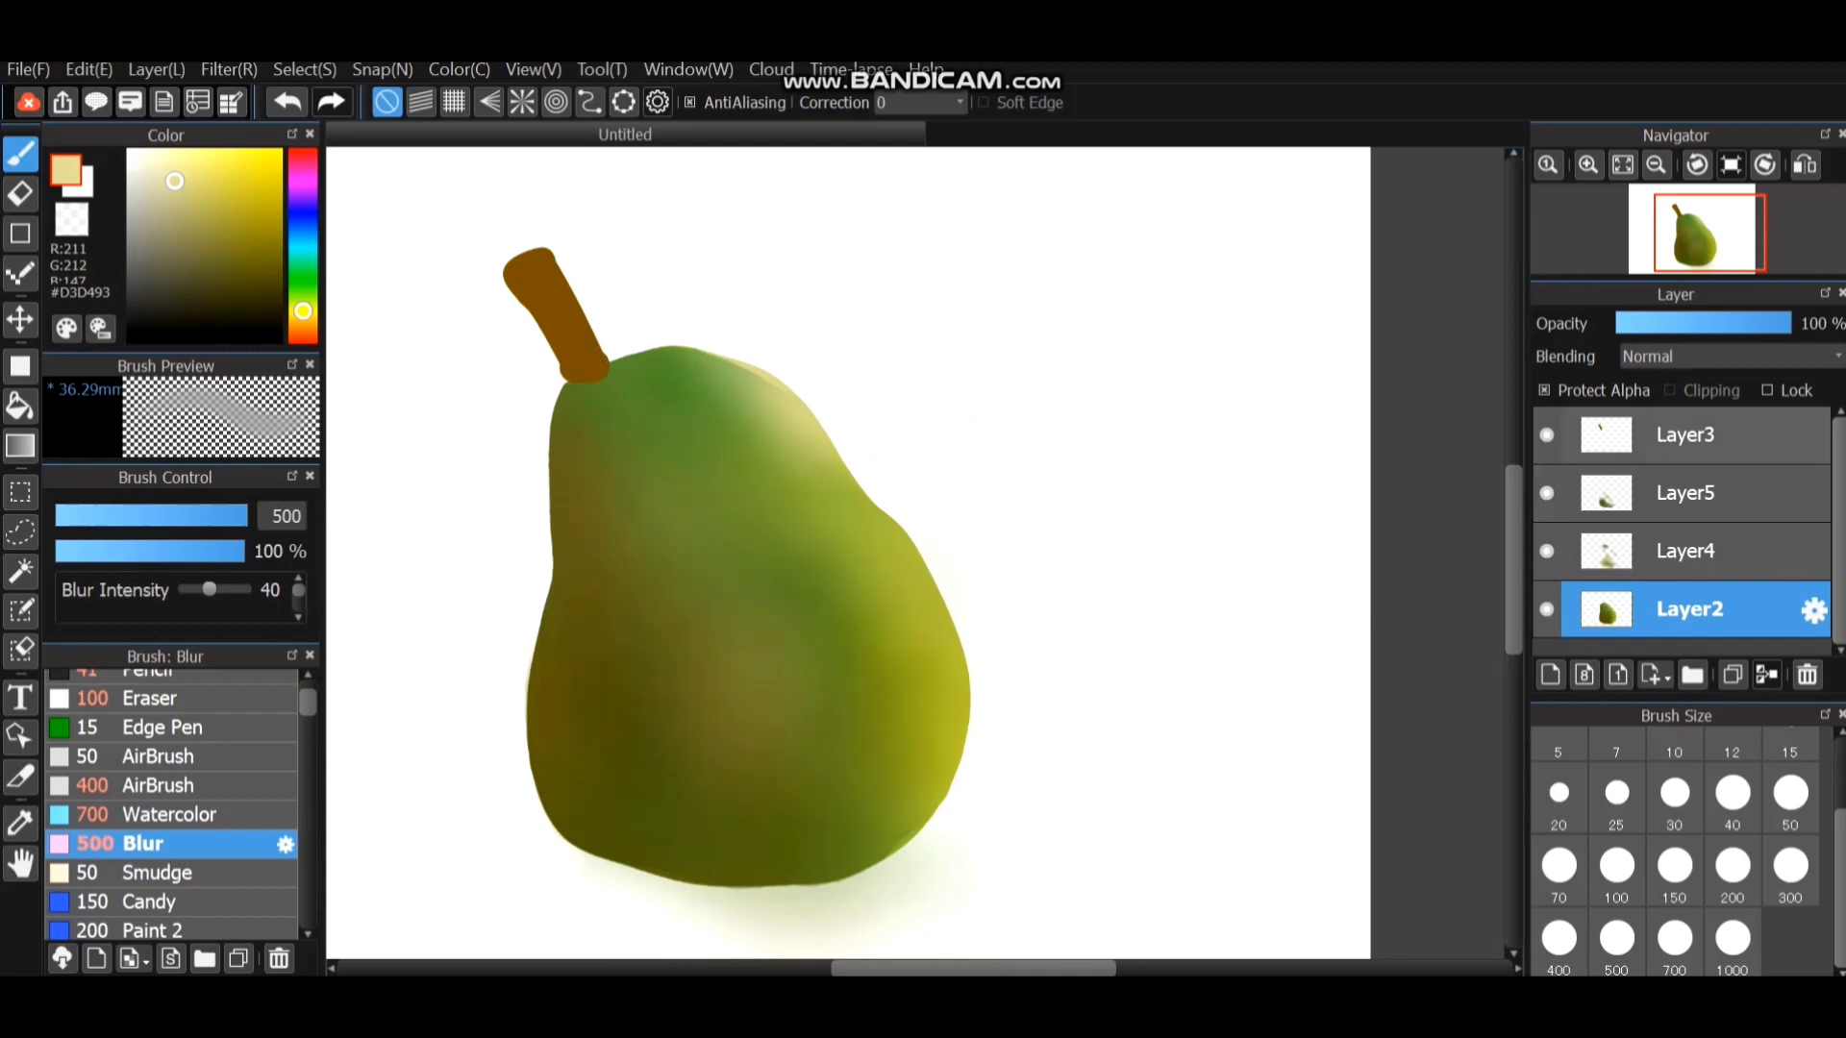
click(1689, 435)
scroll(1396, 520, up, 3)
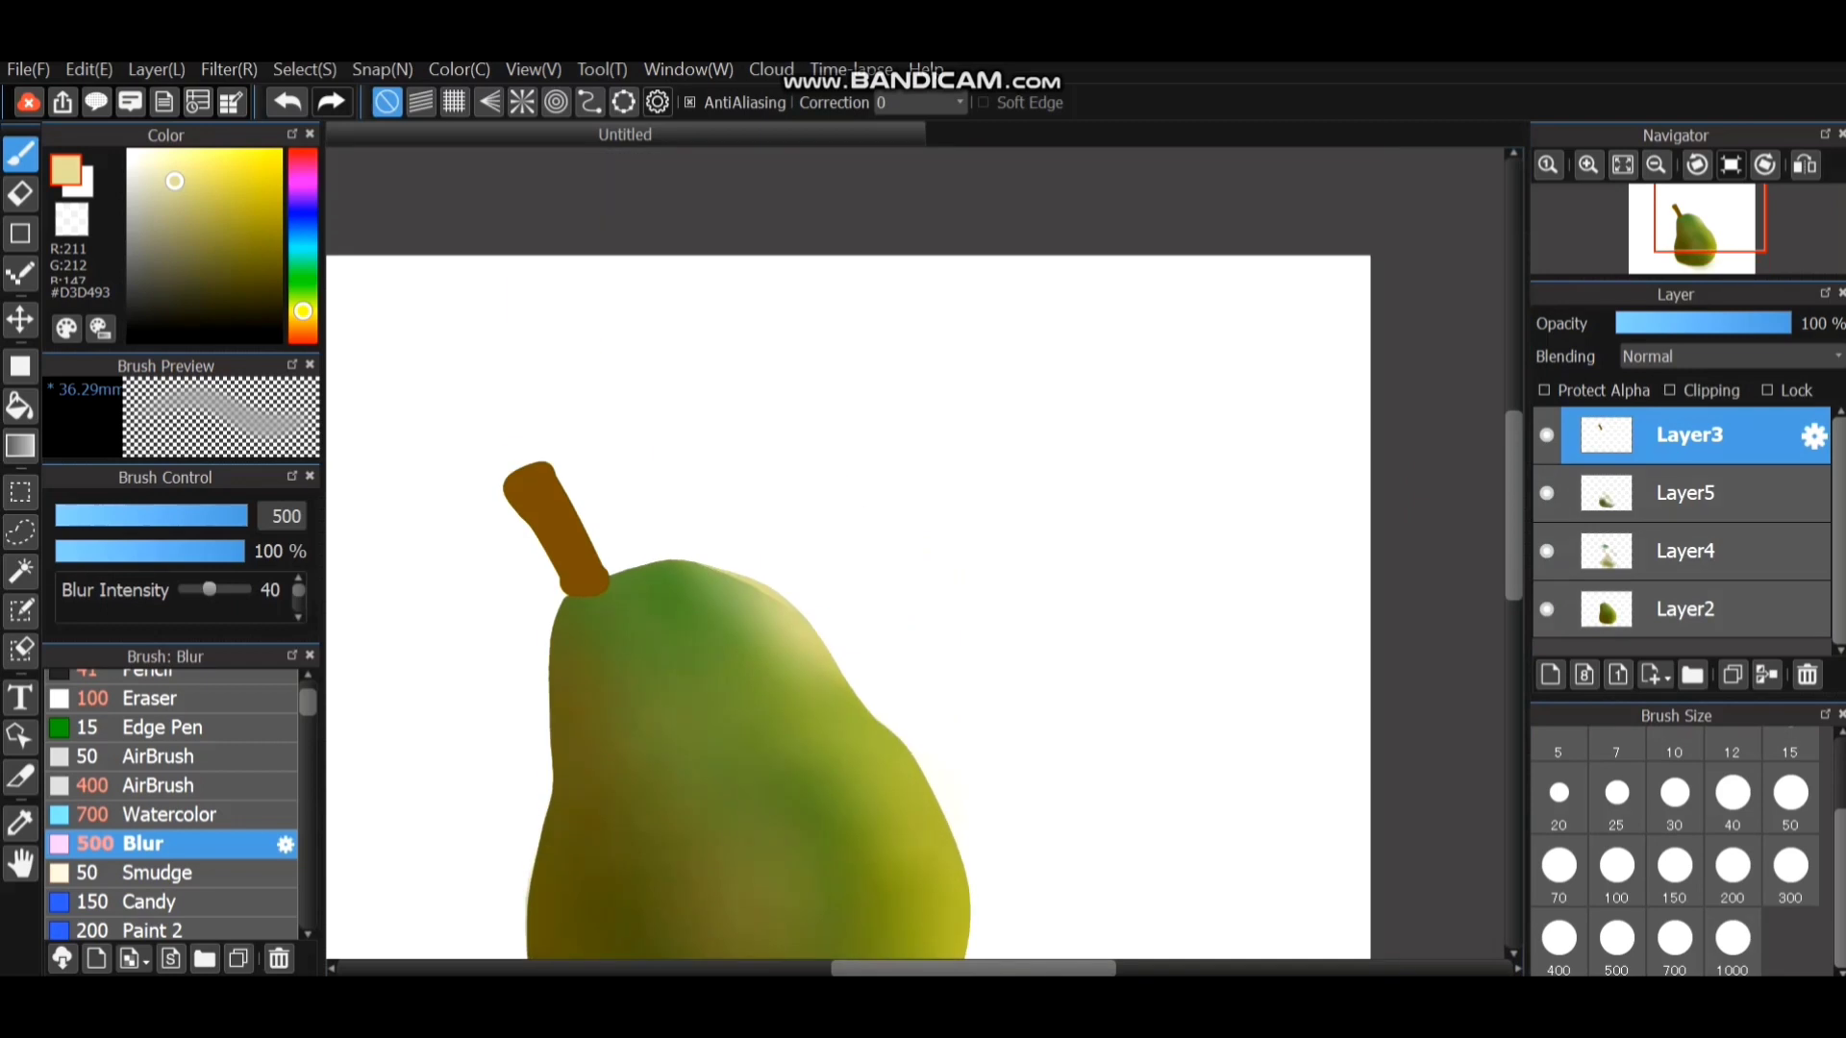
drag(599, 720, 815, 753)
click(1689, 609)
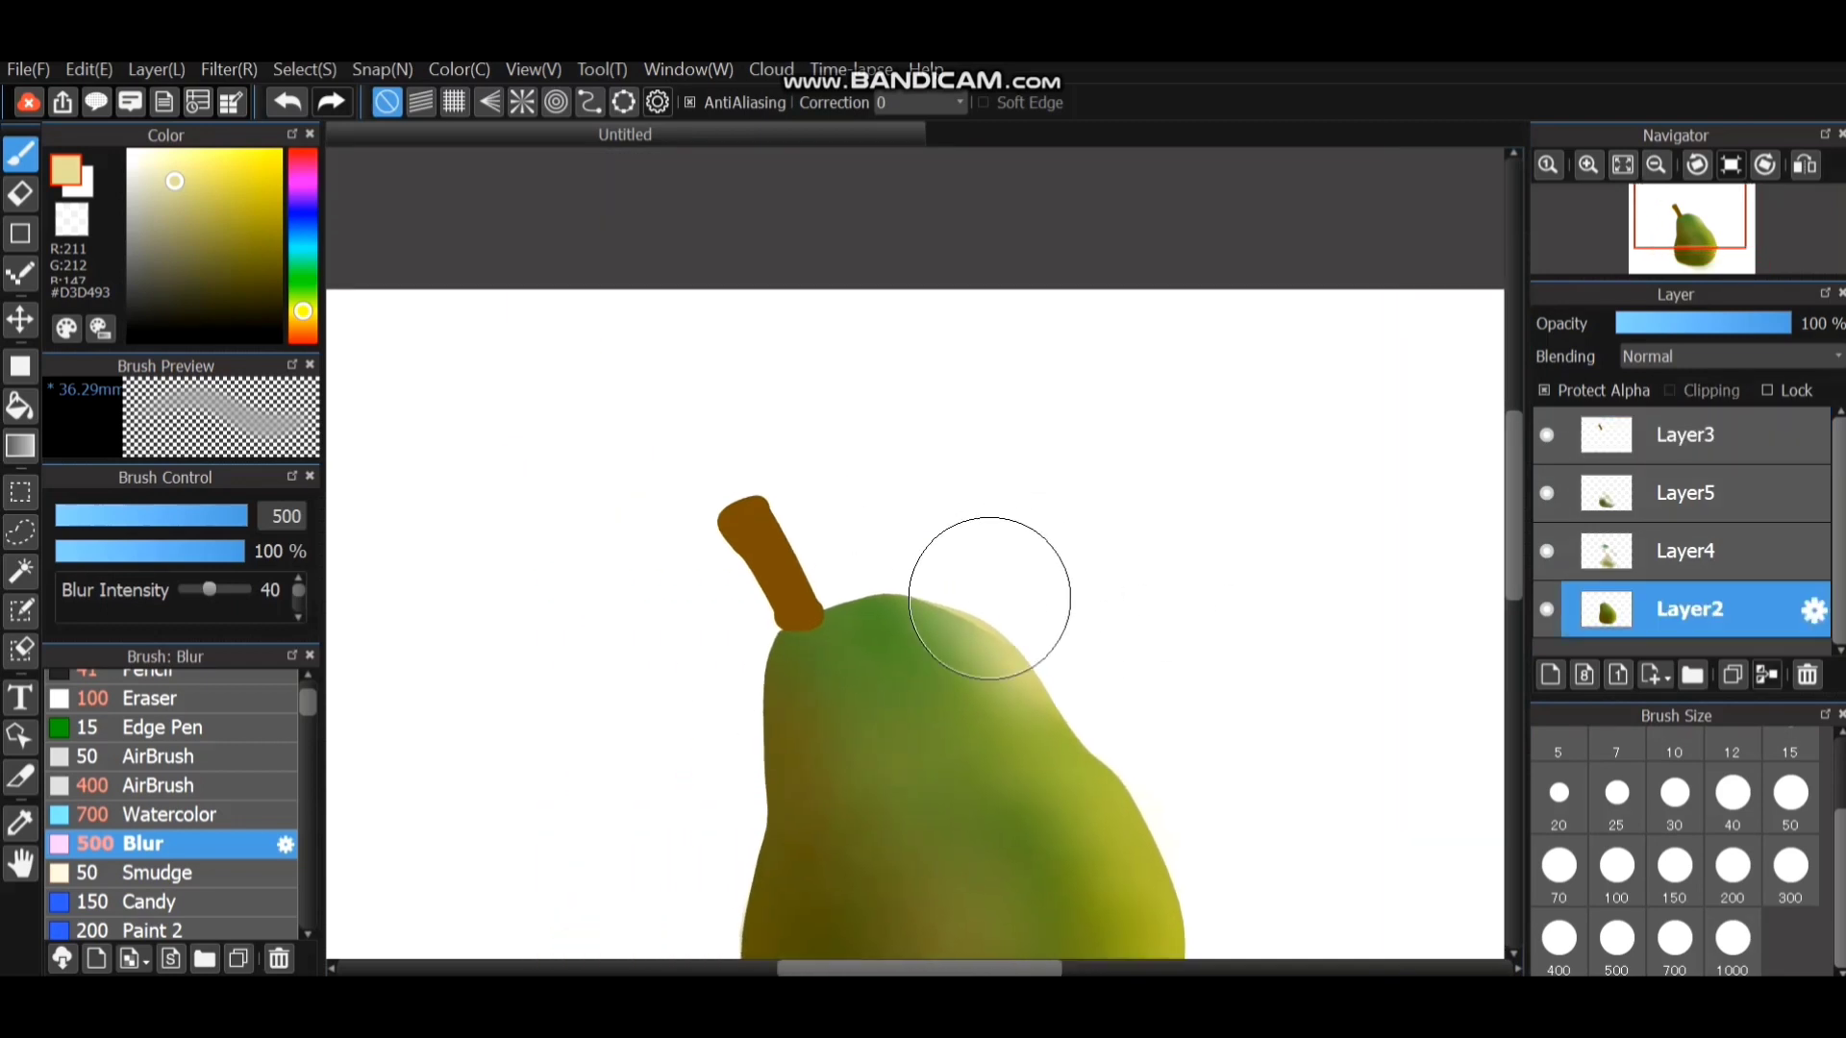
mouse_move(942, 653)
mouse_down()
mouse_move(898, 682)
mouse_move(968, 615)
mouse_move(968, 701)
mouse_move(887, 680)
mouse_up()
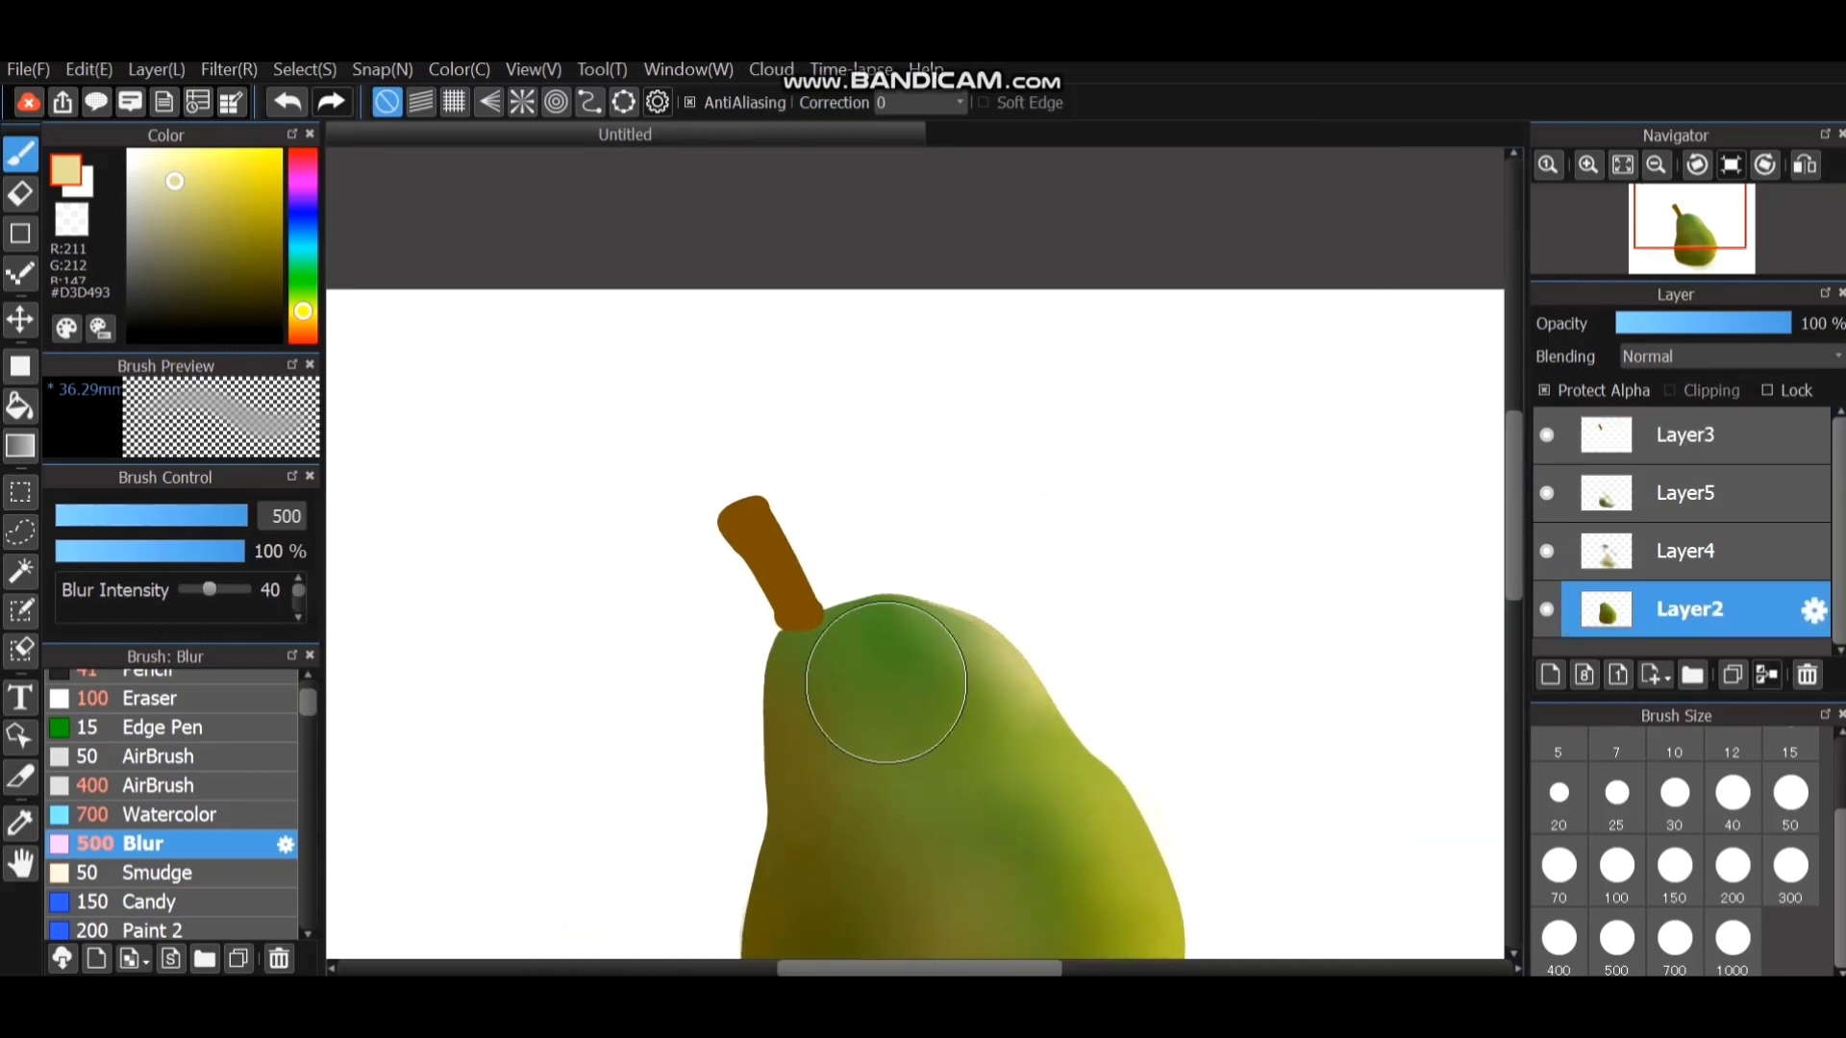
Airbrush dark olive #64660D along the stem's right side on Layer3 at size 70.
click(1689, 434)
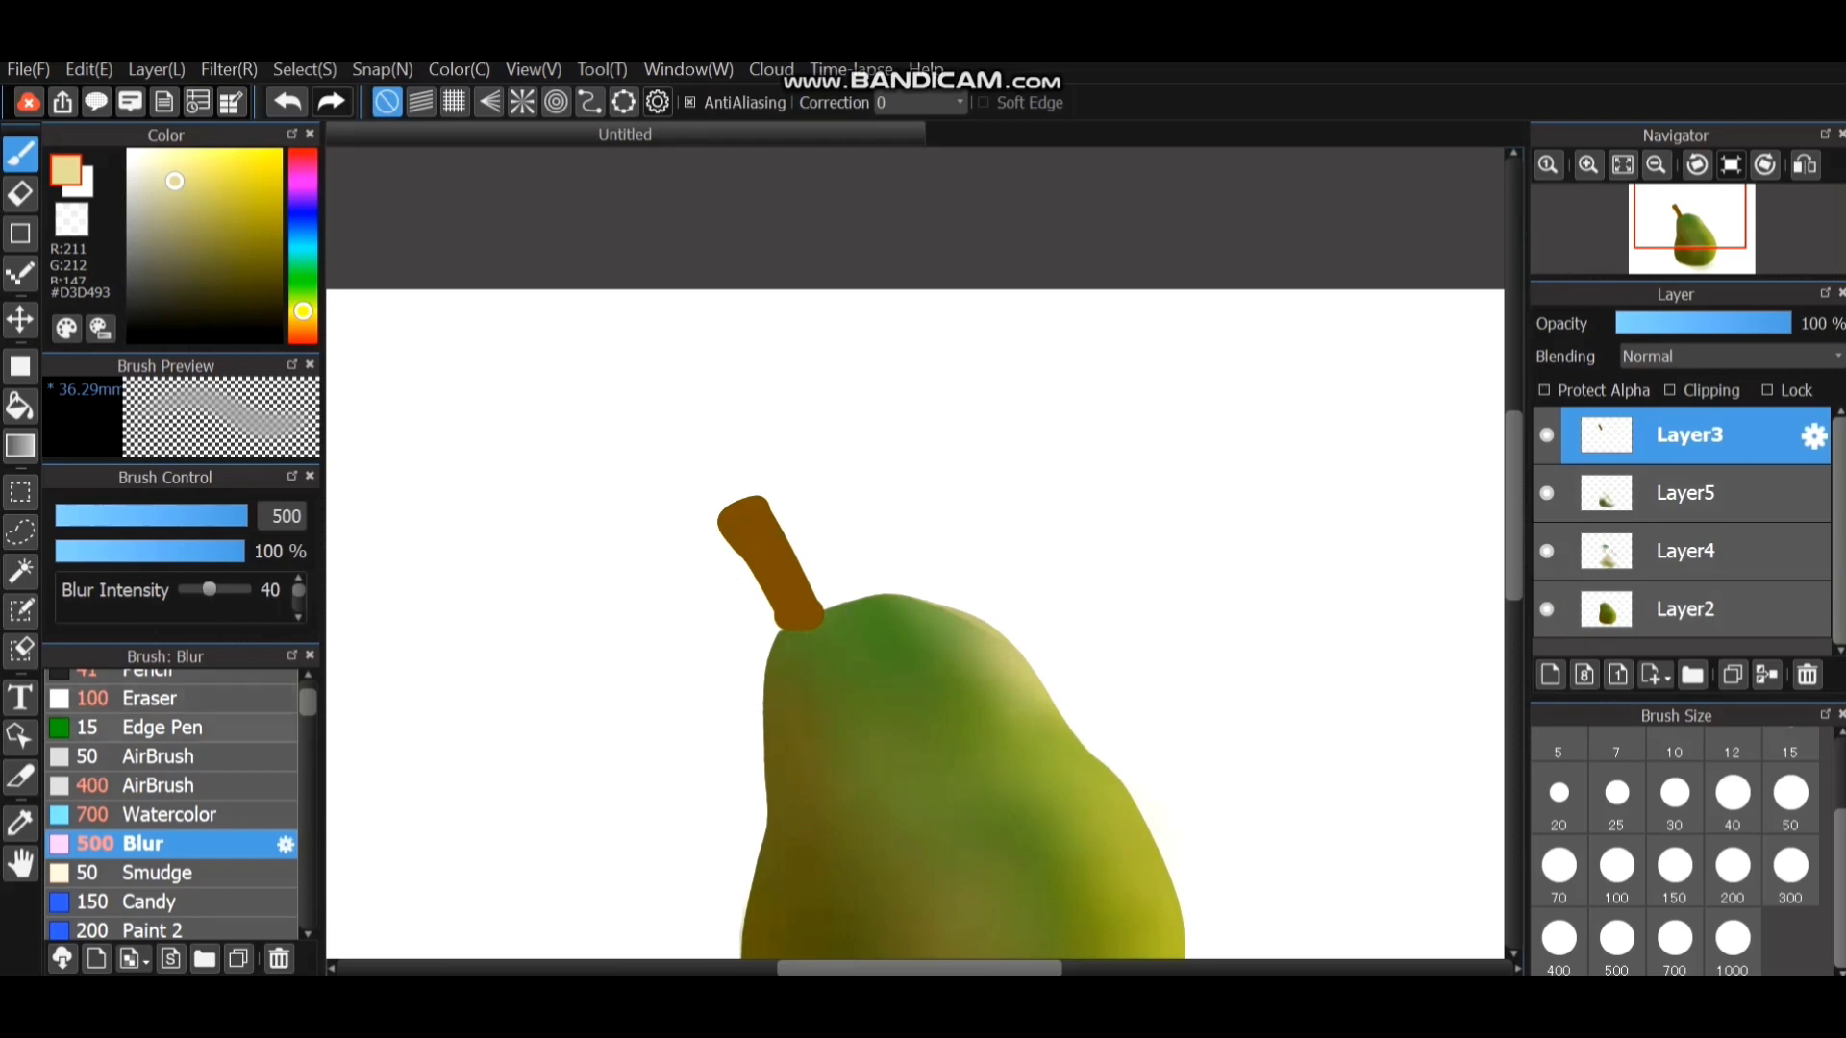
click(154, 786)
scroll(783, 564, up, 2)
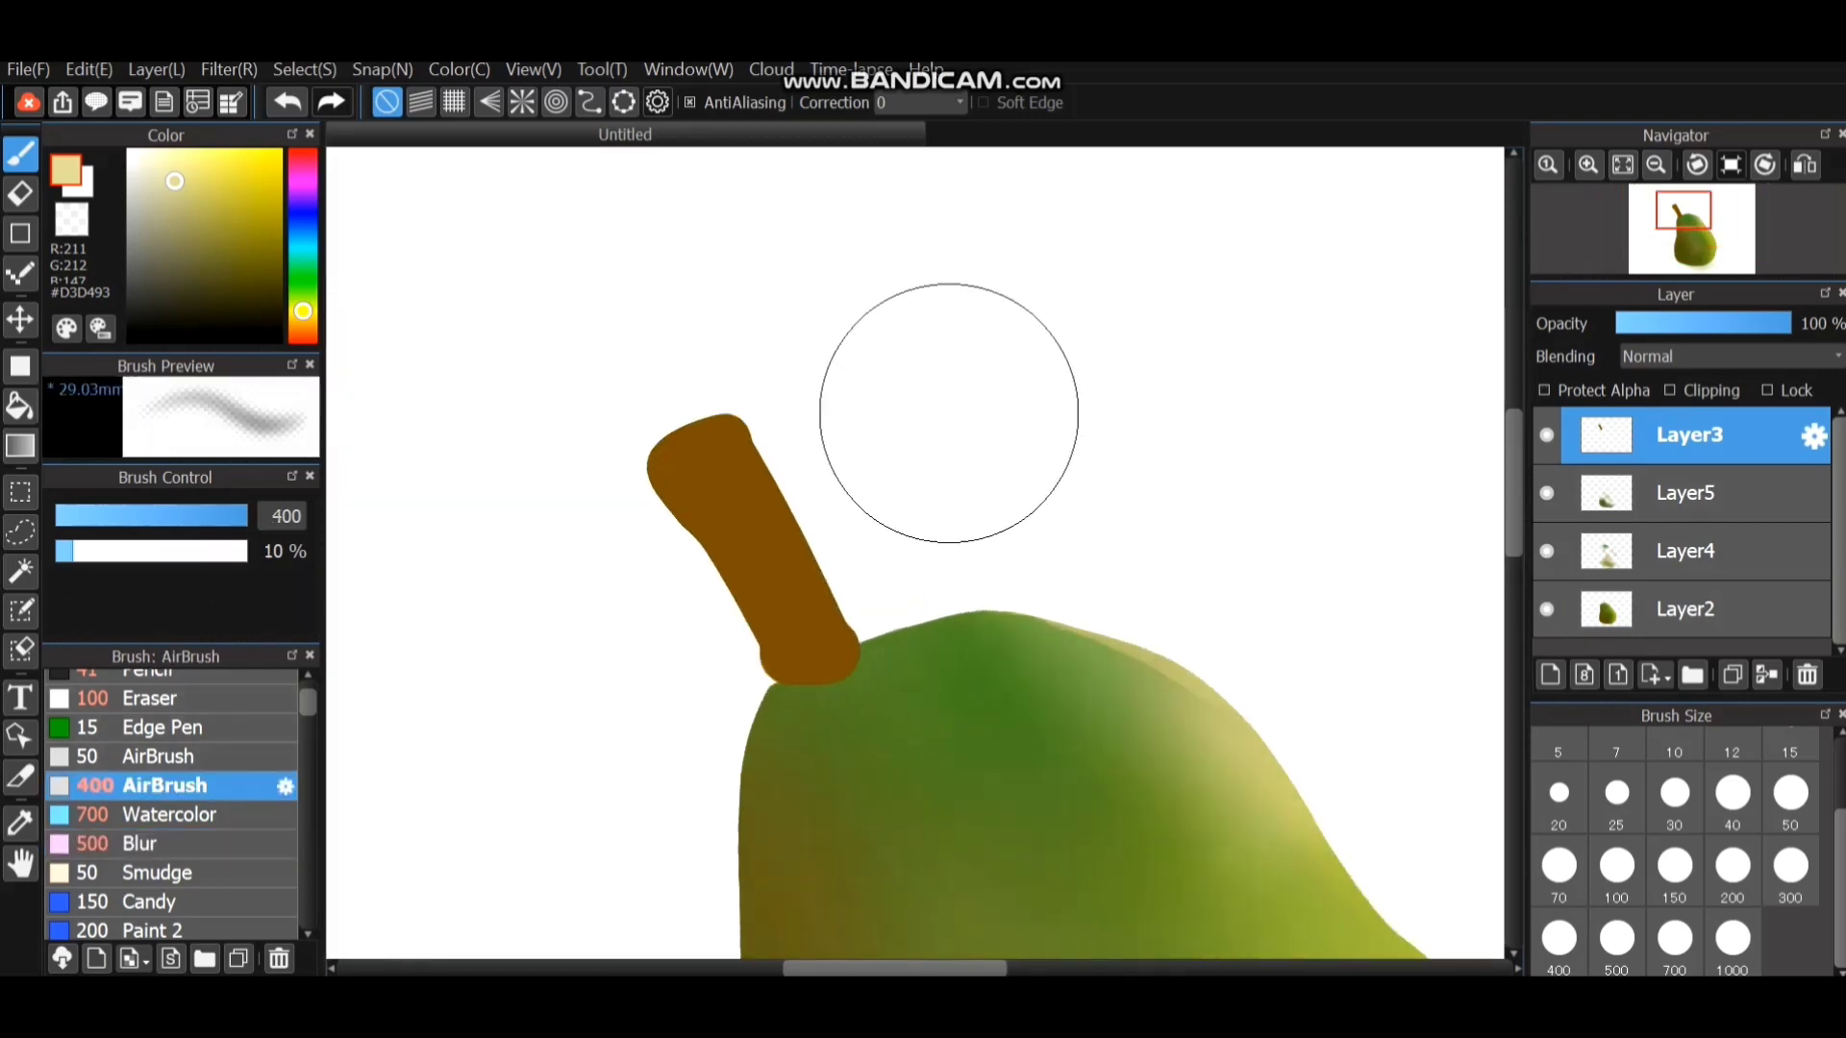
drag(228, 261, 233, 271)
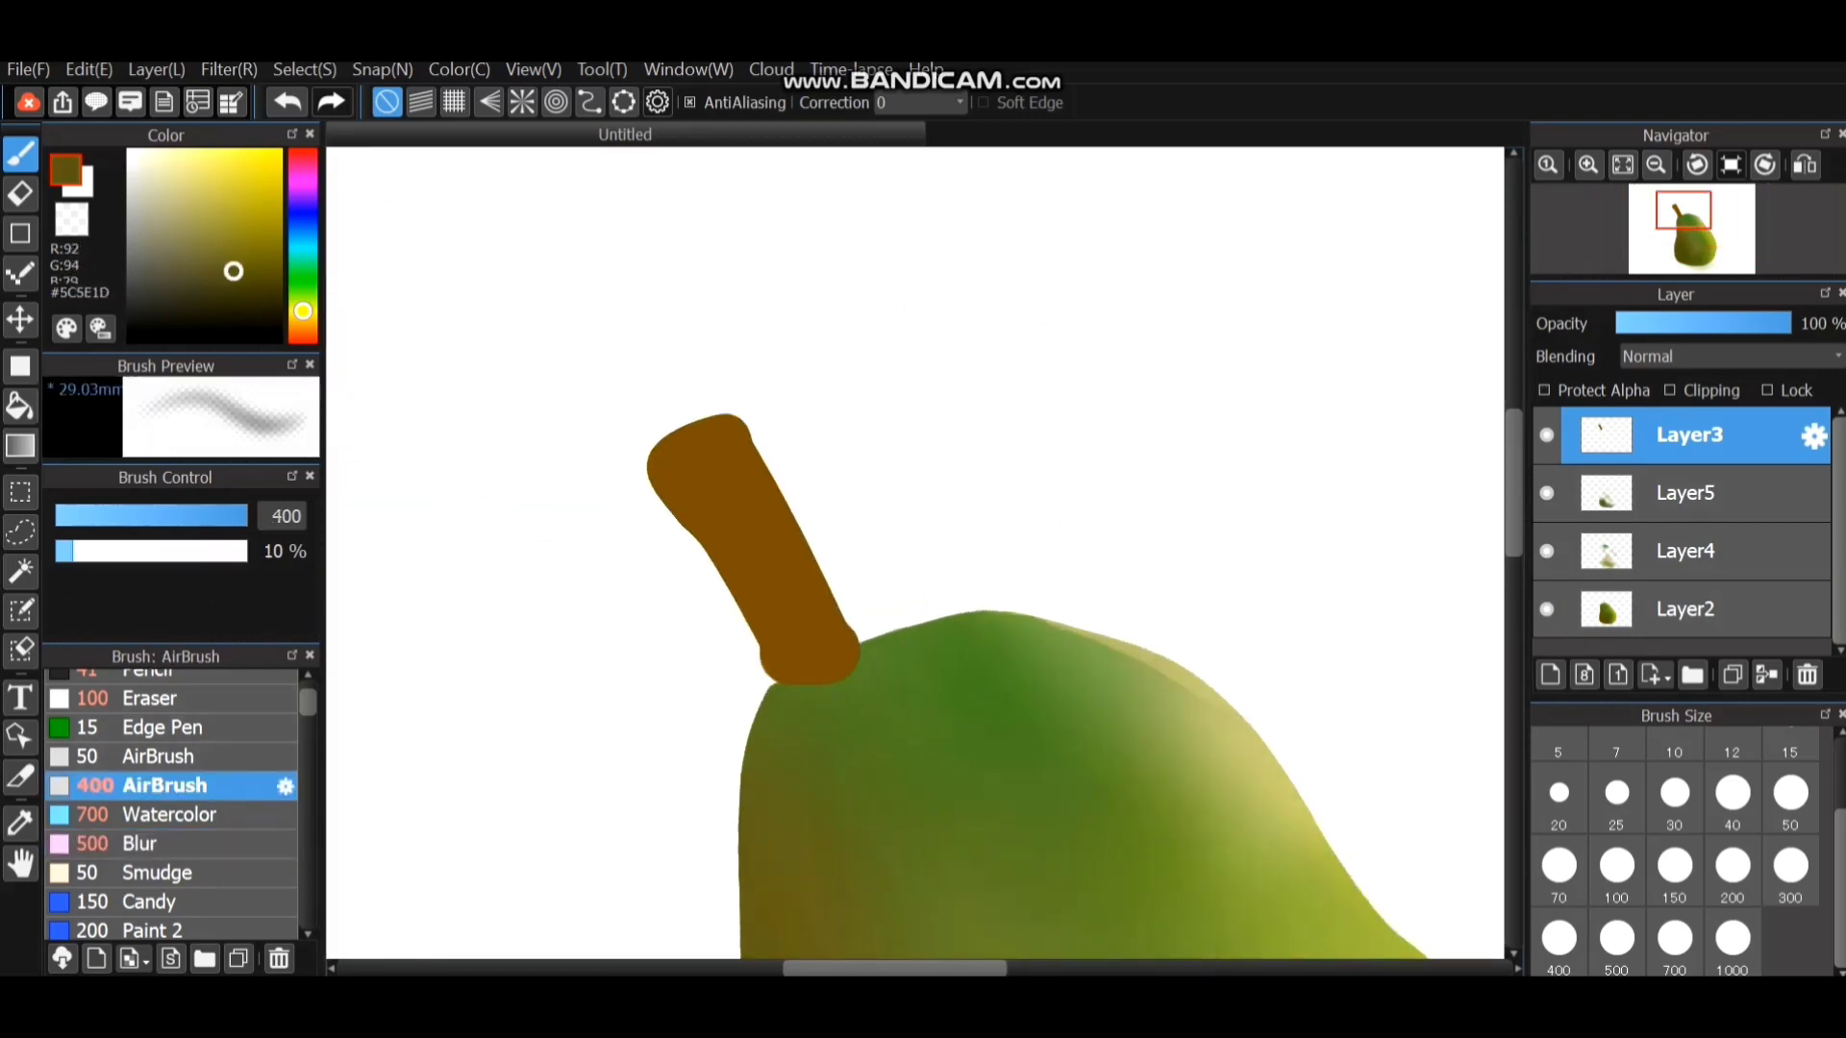
drag(774, 373, 805, 387)
key(ctrl+z)
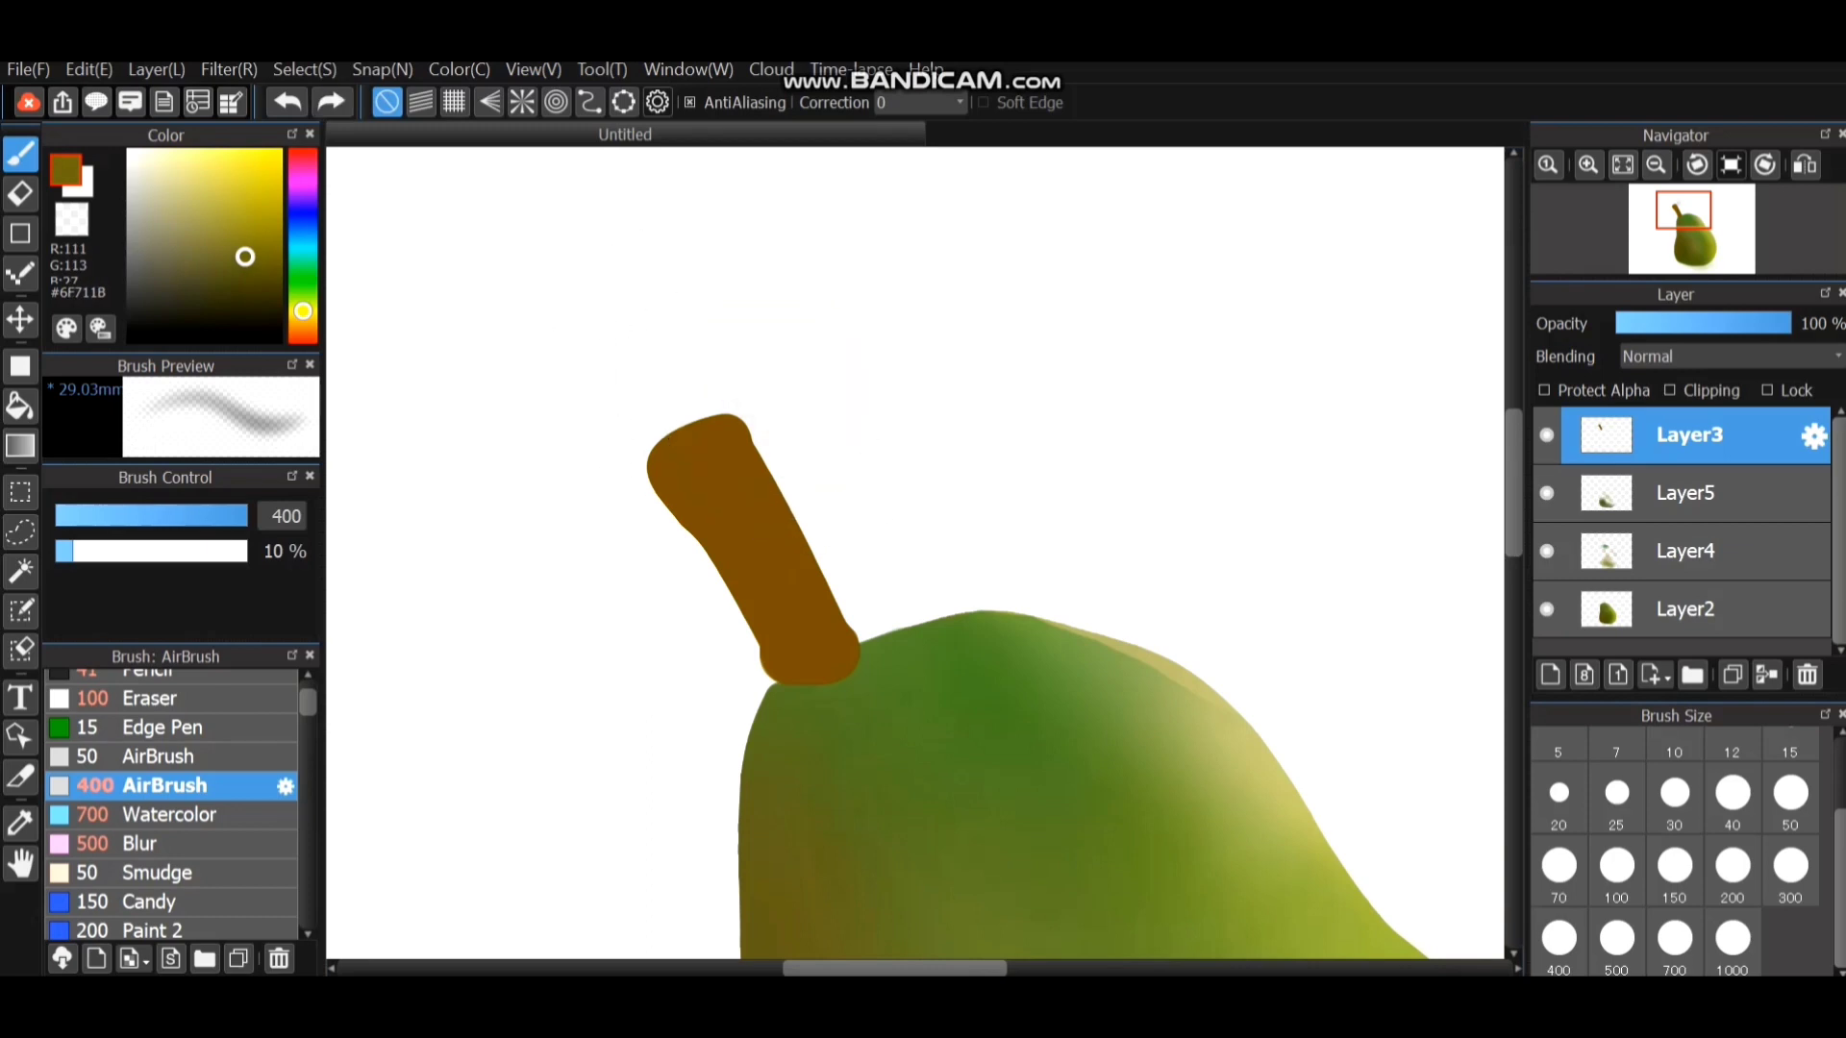
click(1559, 865)
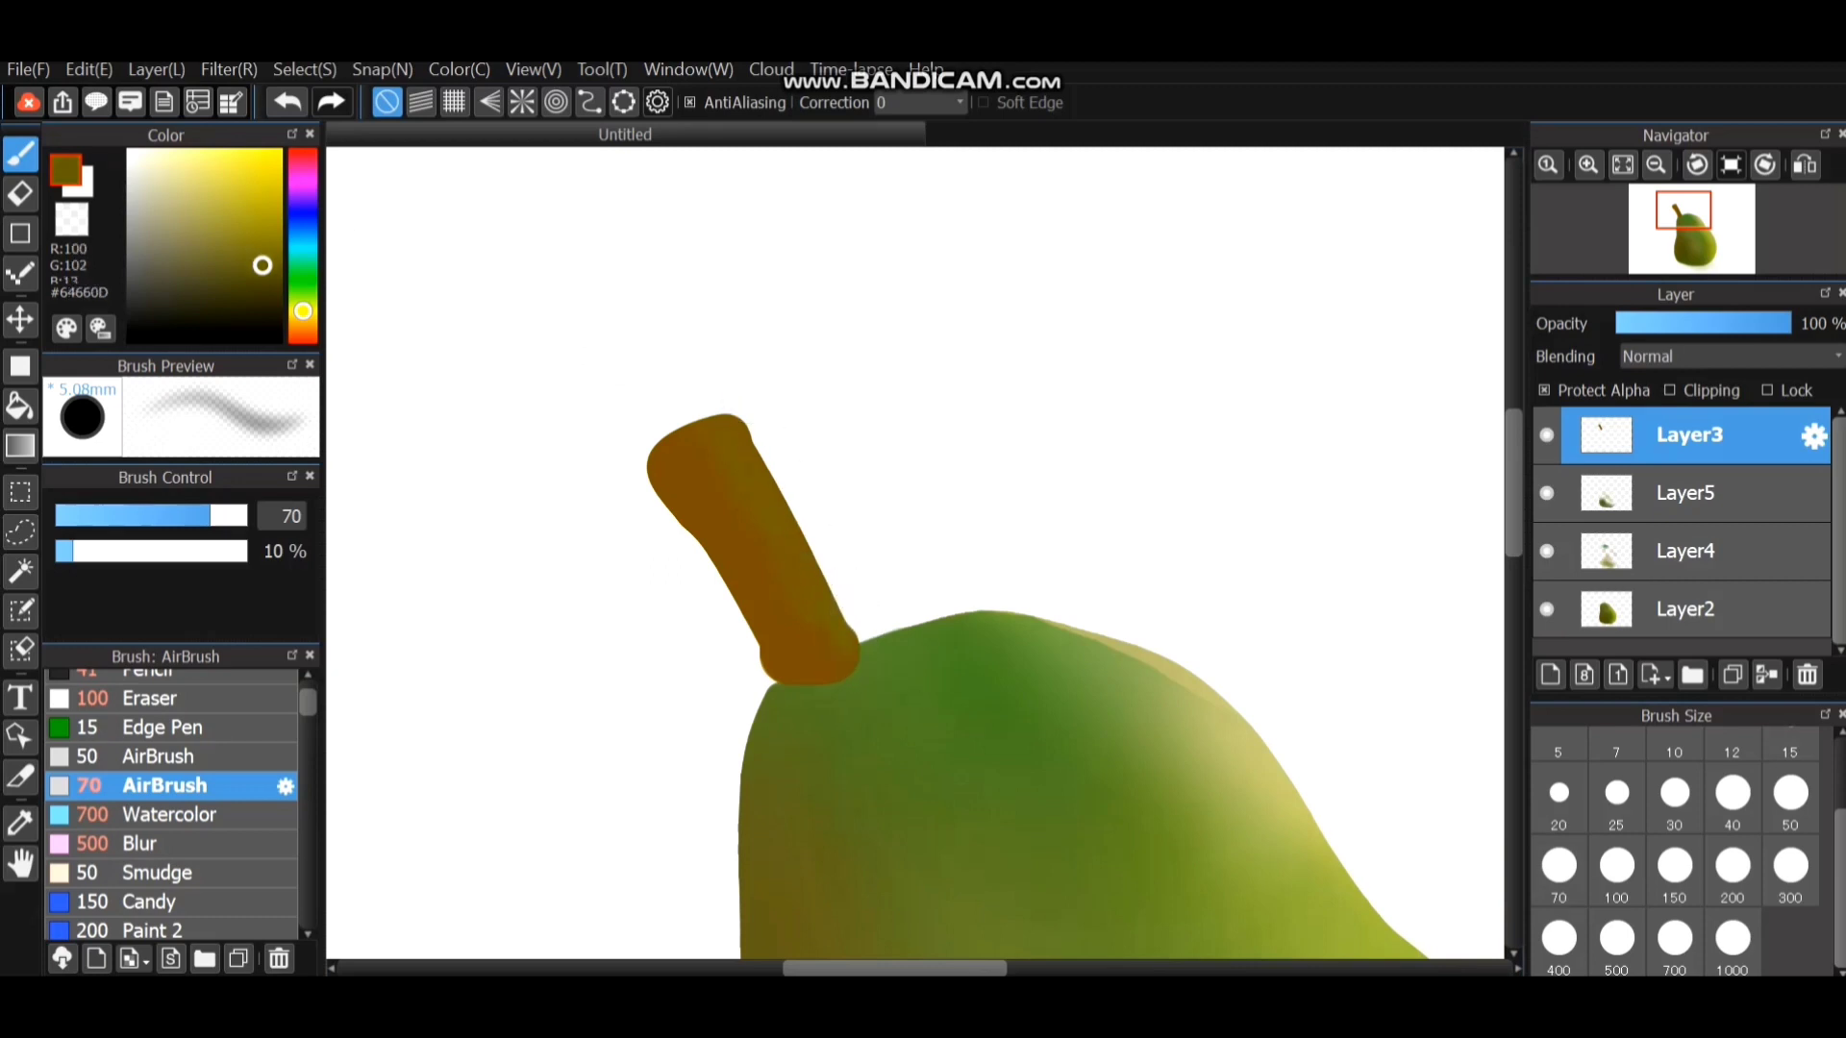
Airbrush brown #6A4517 down the stem's left edge at size 70.
scroll(737, 578, down, 1)
scroll(736, 575, up, 4)
scroll(734, 500, down, 1)
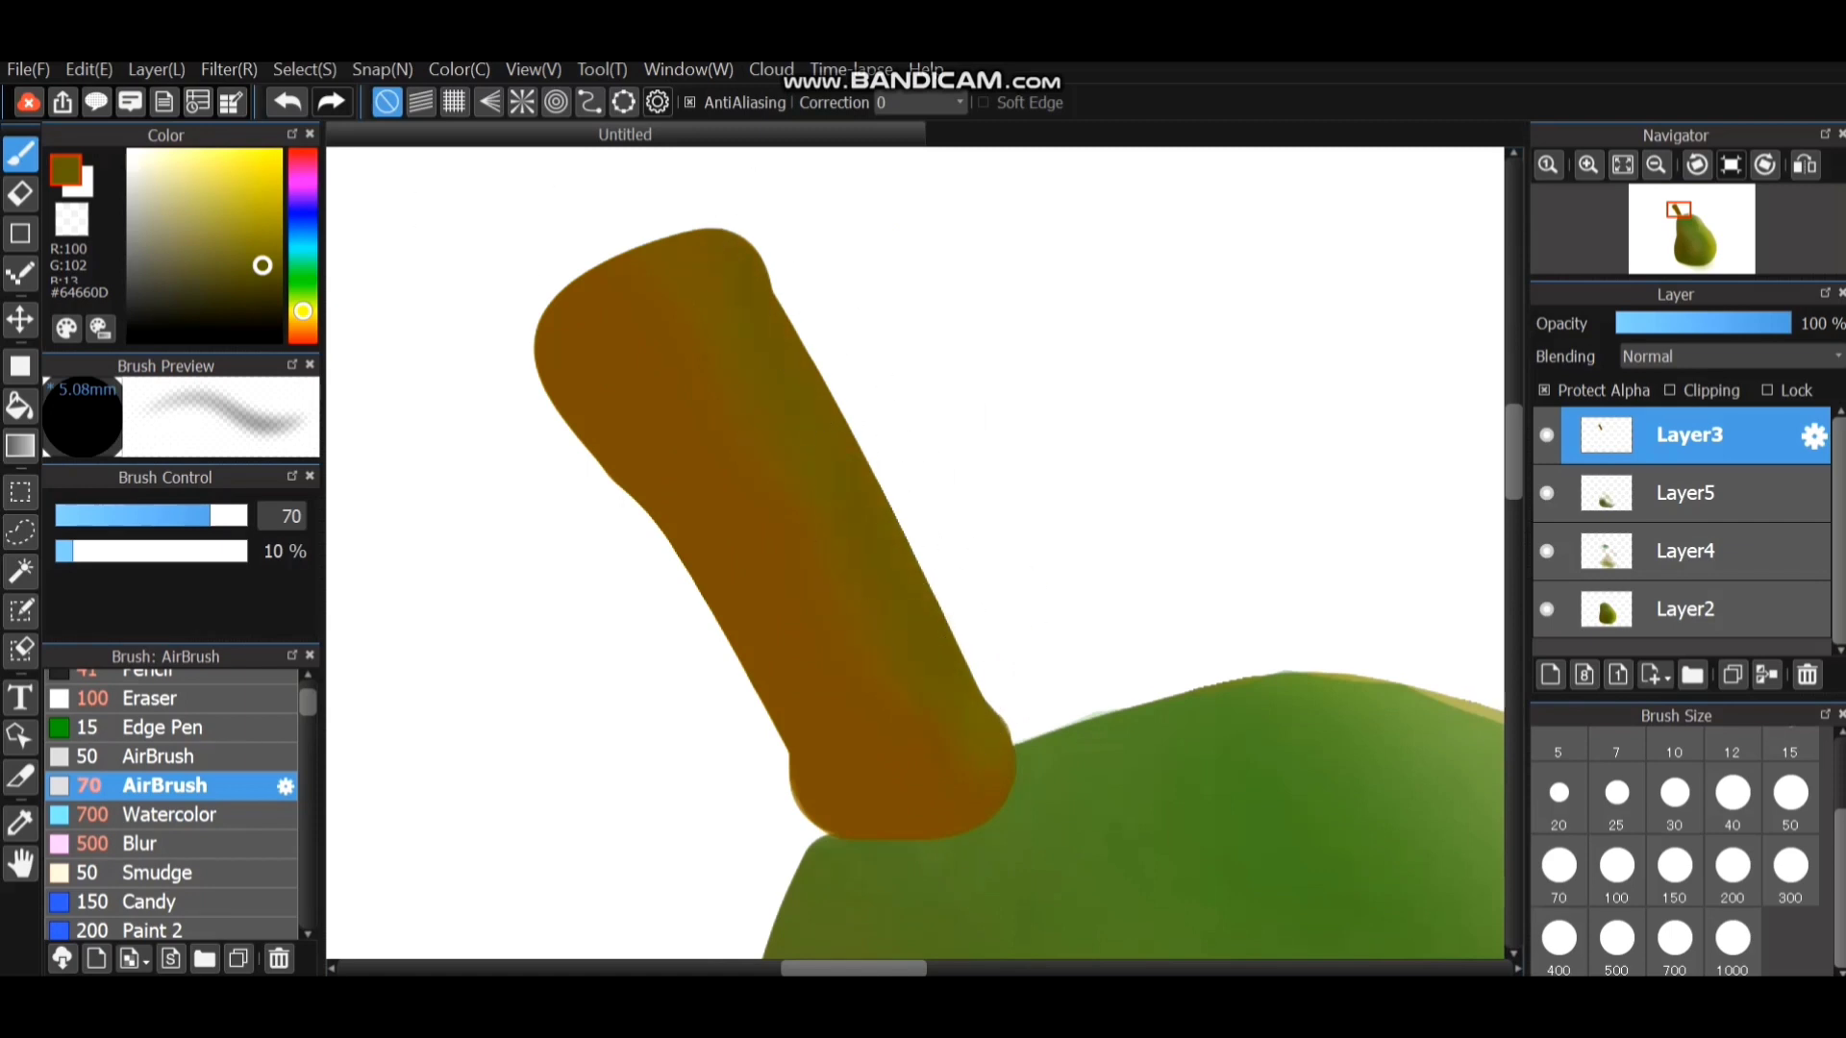
mouse_move(267, 294)
mouse_down()
mouse_move(240, 293)
mouse_move(248, 263)
mouse_up()
click(303, 326)
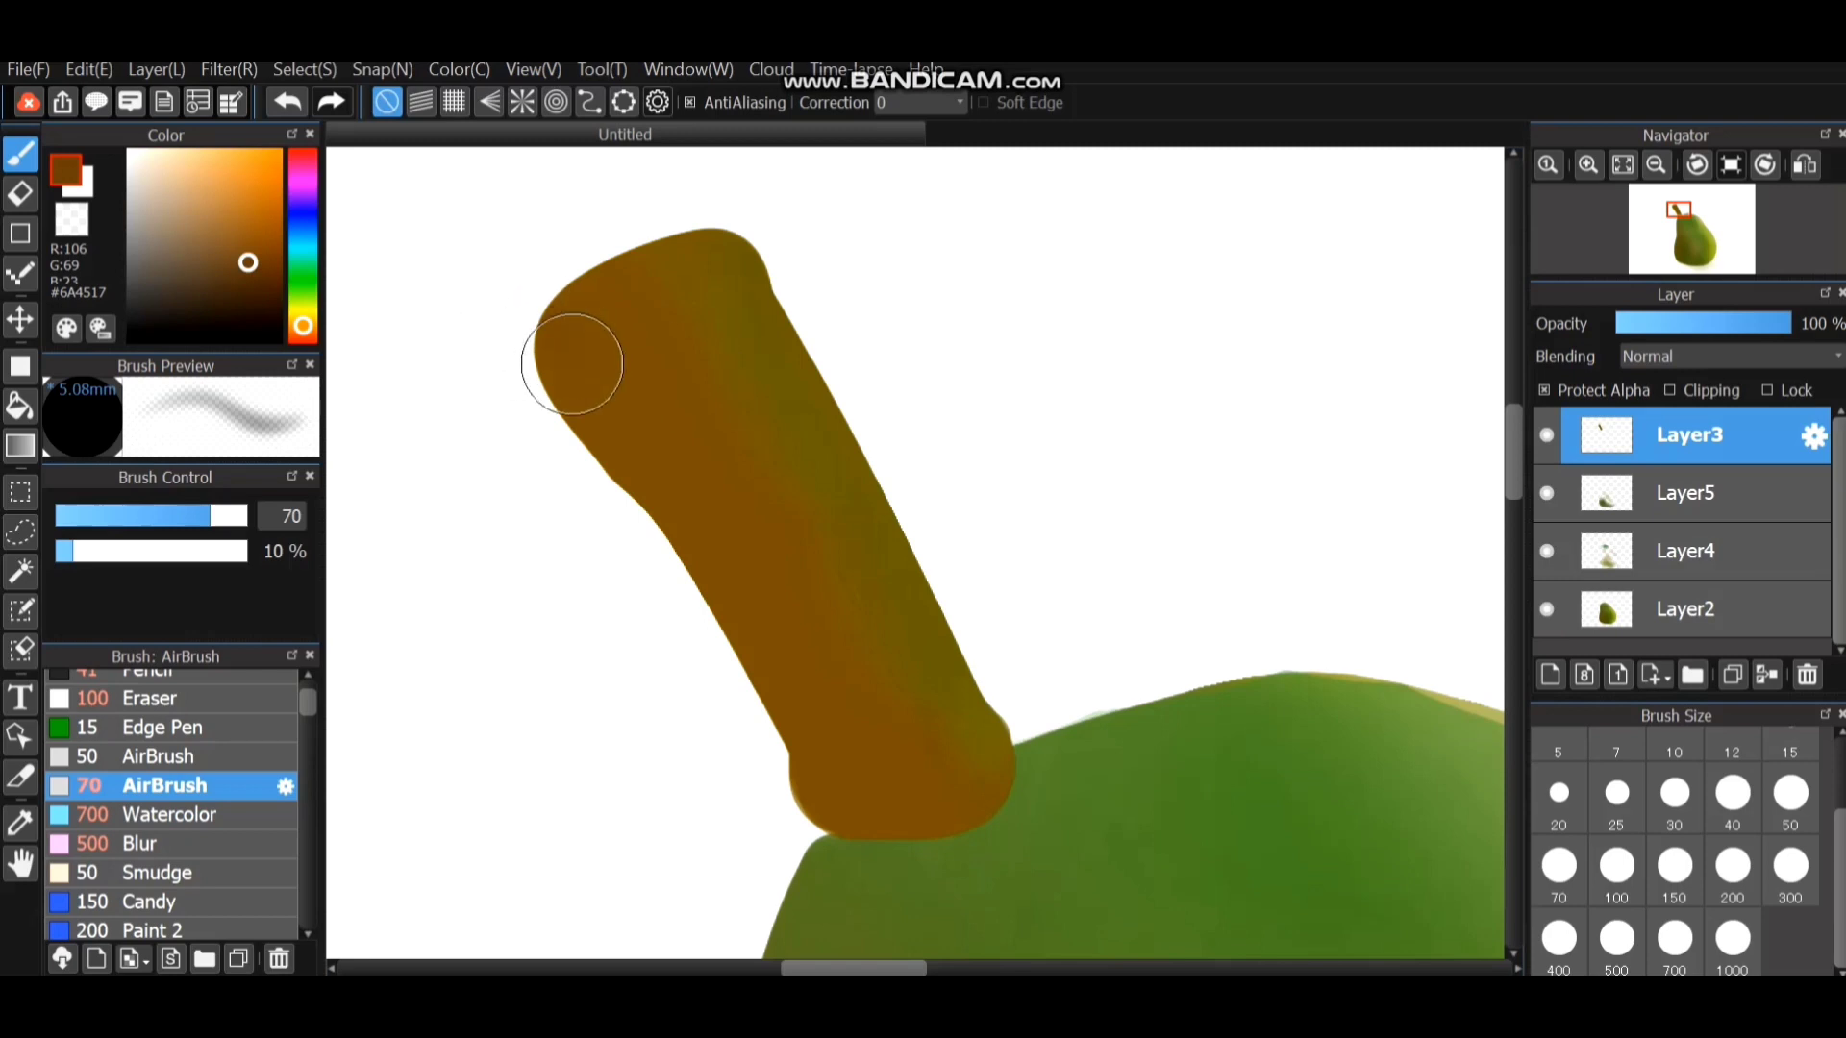
mouse_move(605, 453)
mouse_down()
mouse_move(828, 803)
mouse_move(811, 780)
mouse_up()
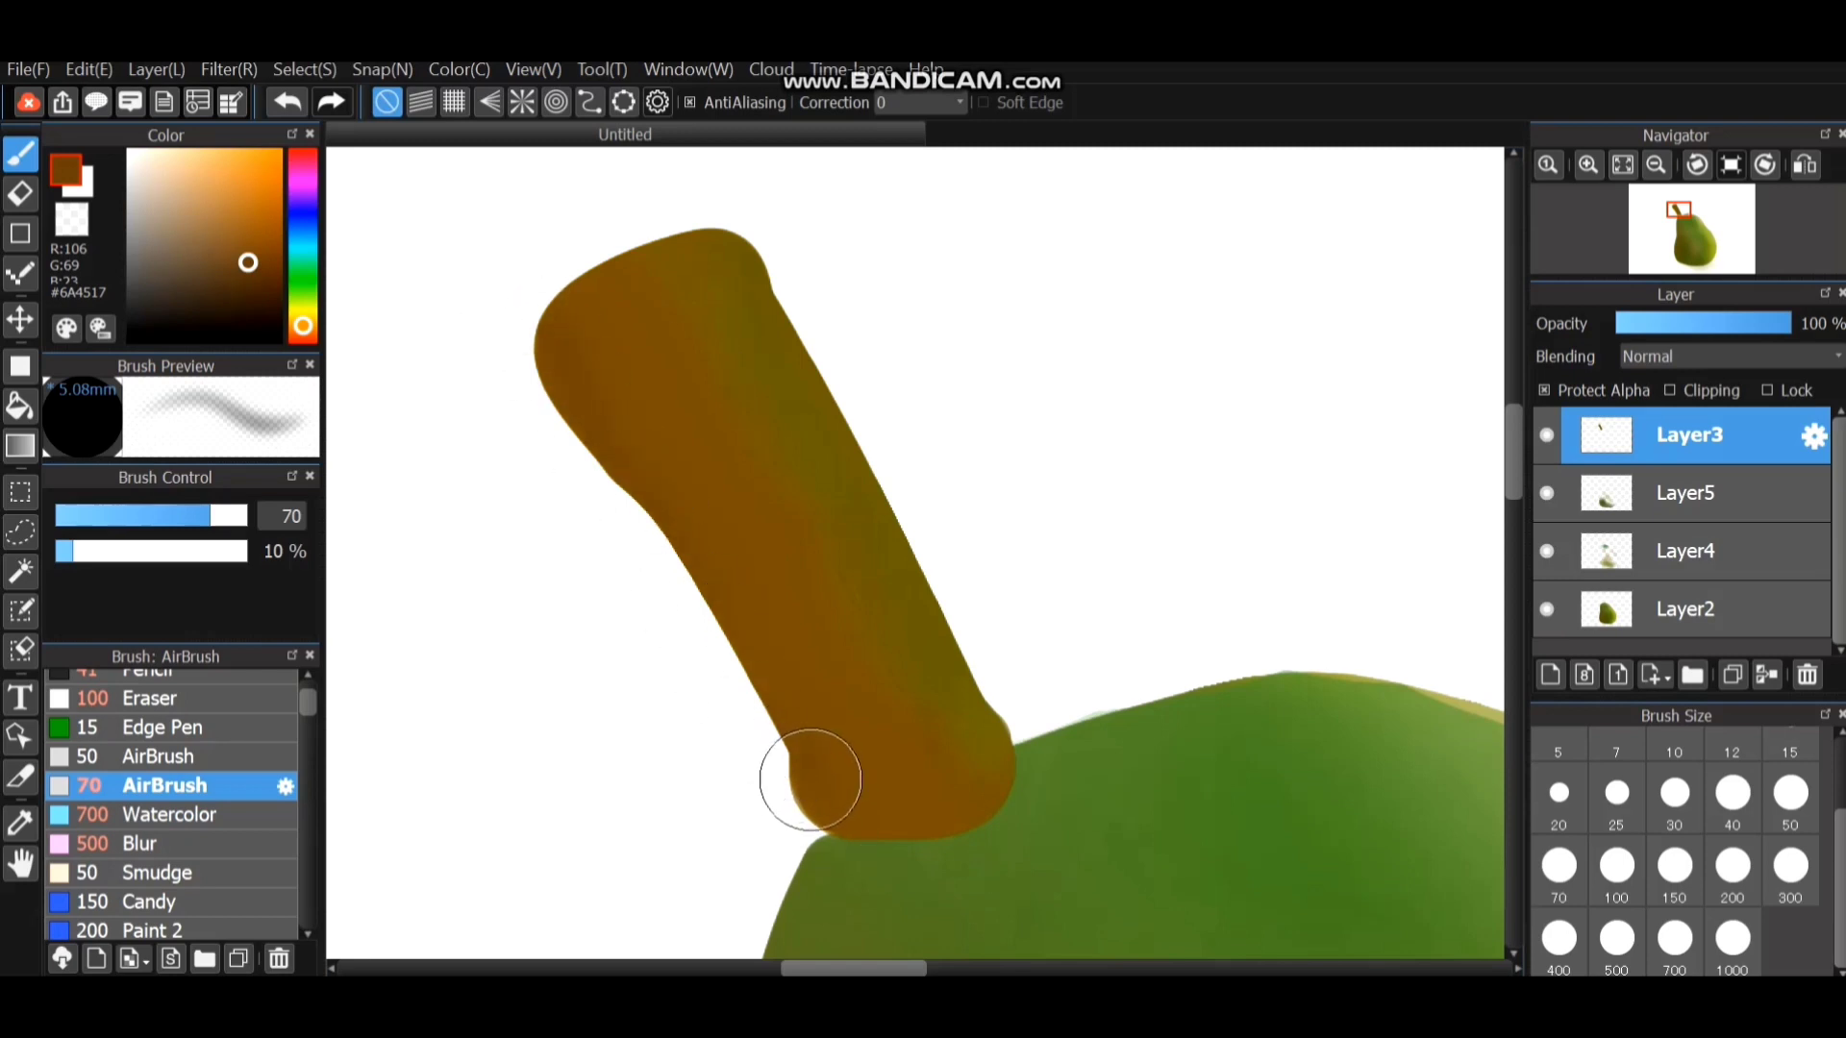
Deepen the stem's left side with dark brown #5D390C using the size 100 AirBrush, and set its opacity to 12%.
click(1790, 798)
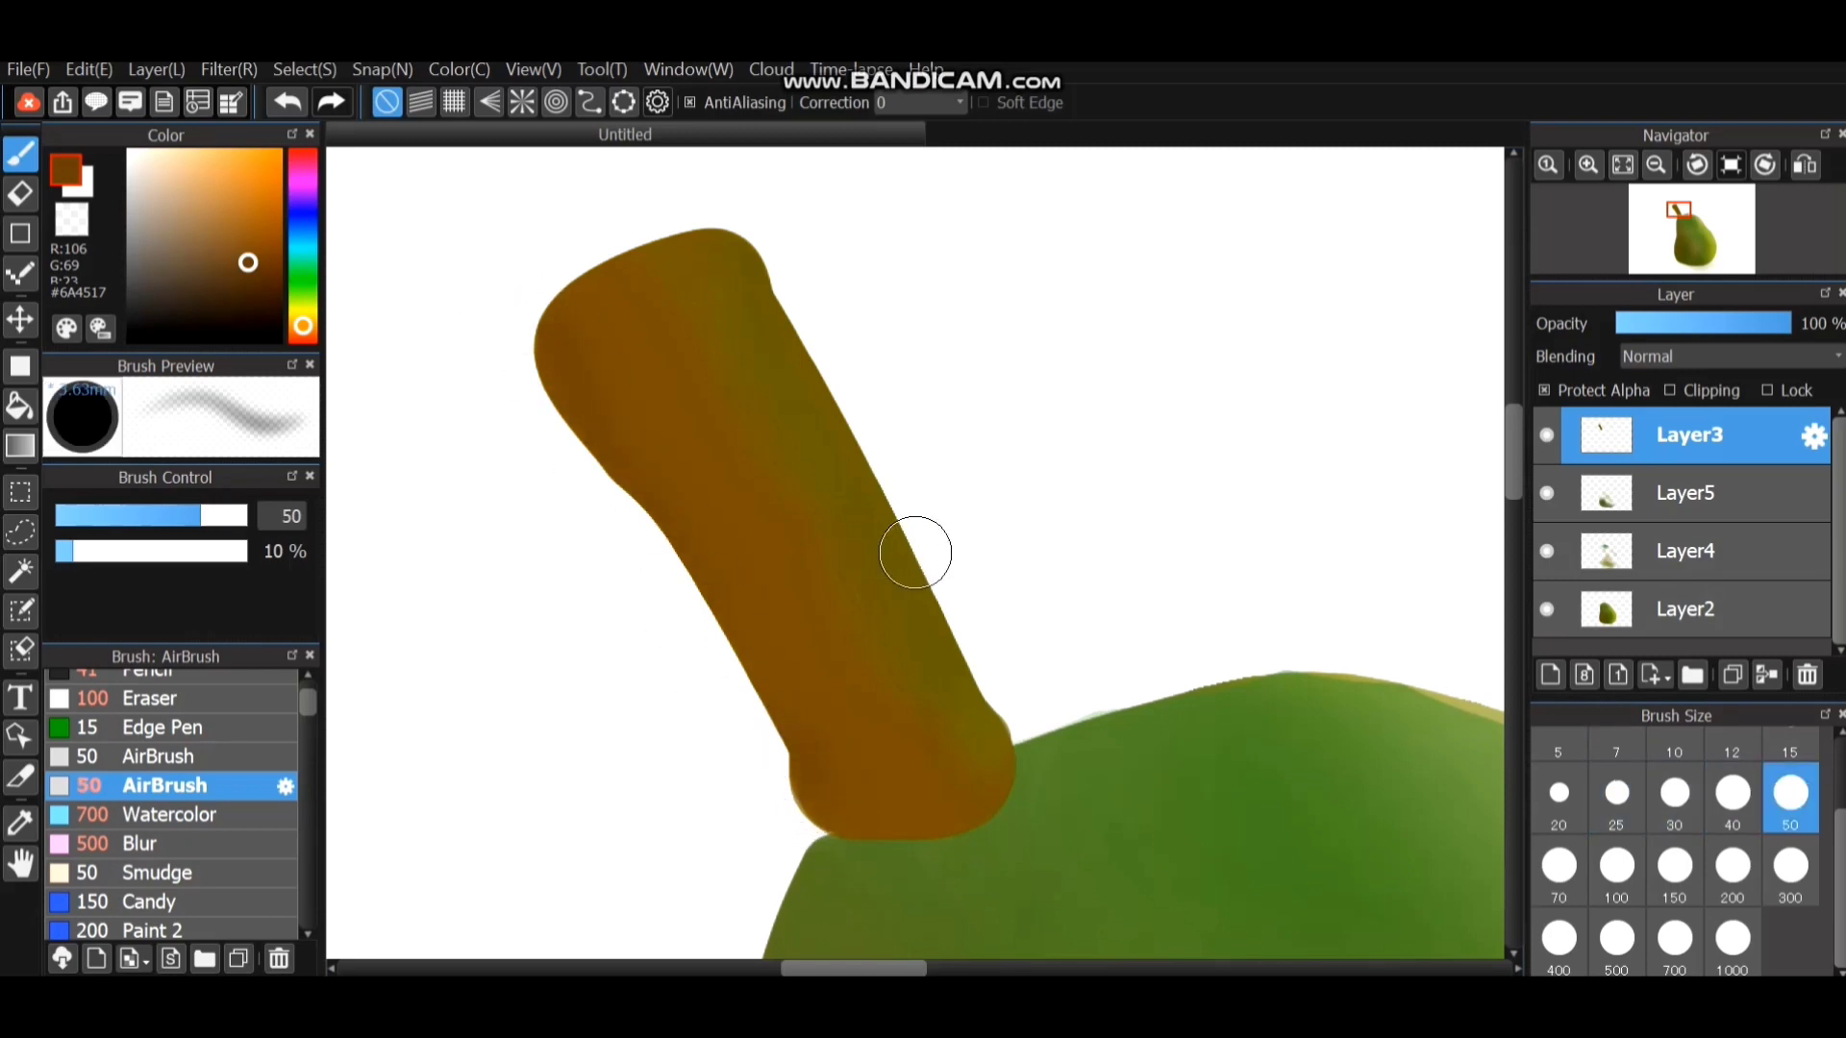
click(1617, 865)
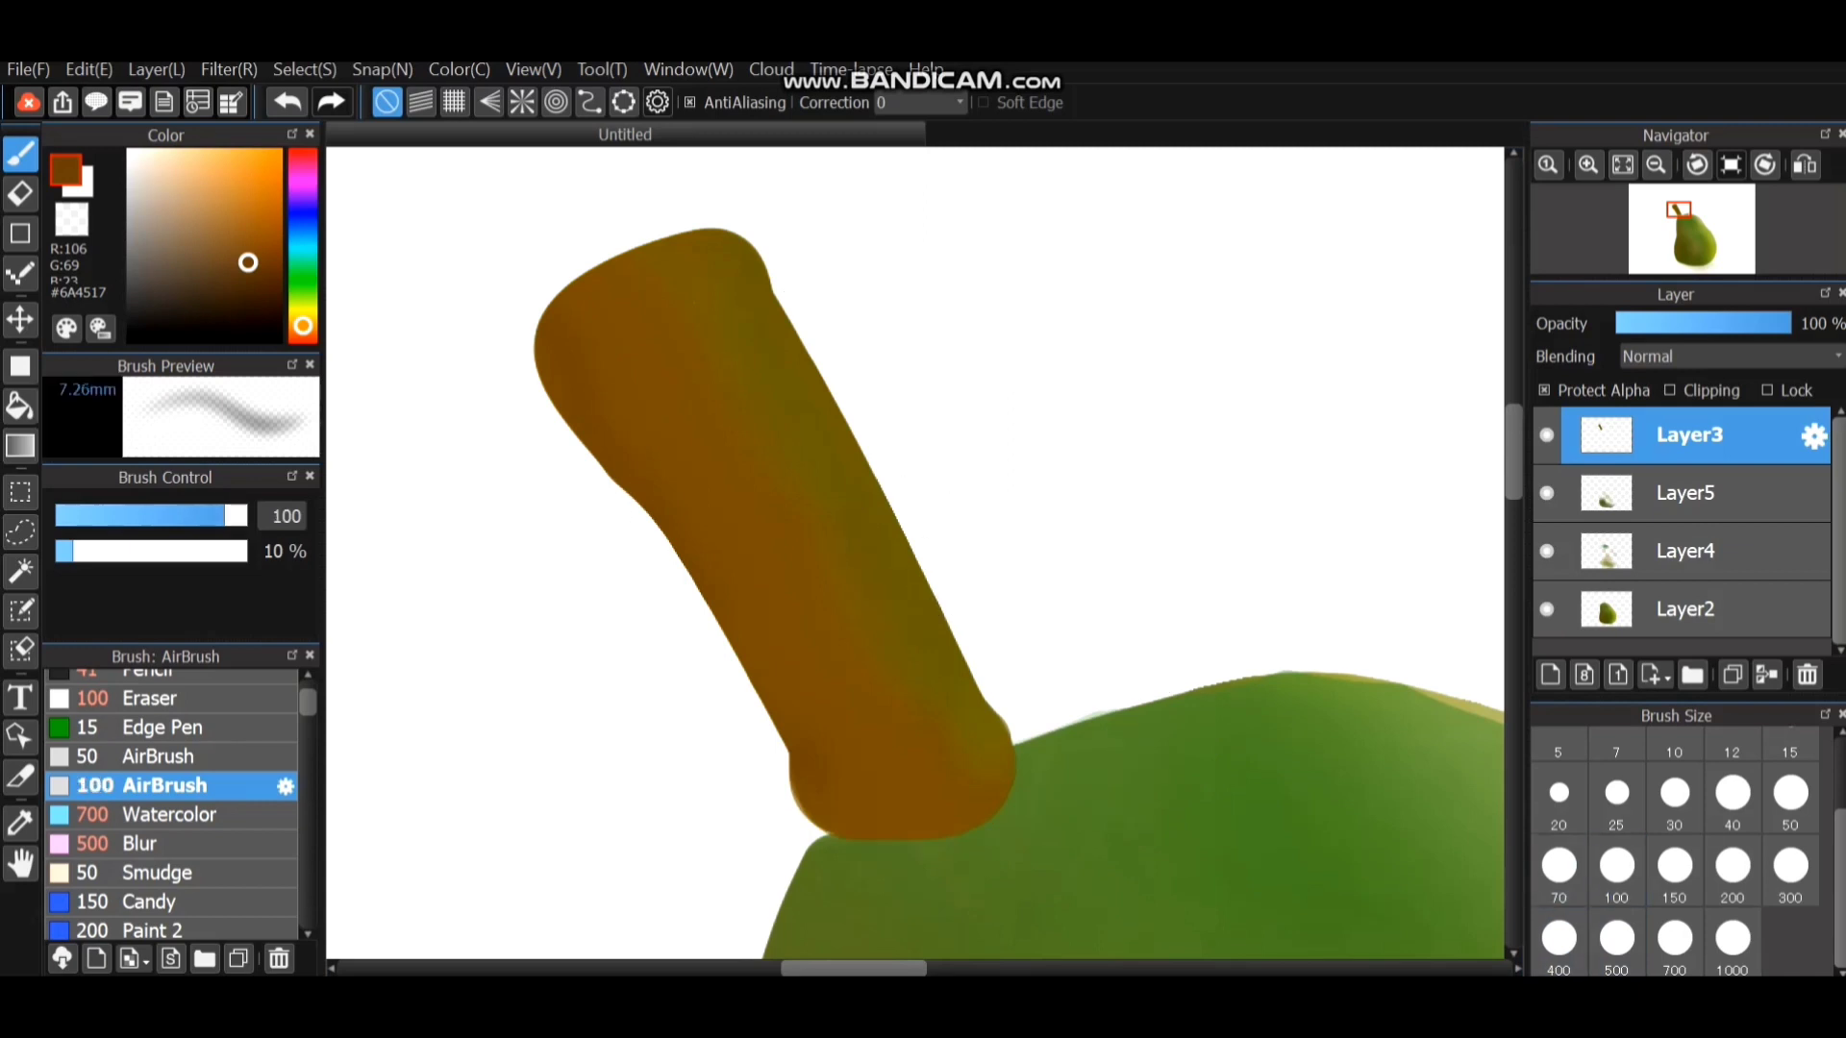
mouse_move(576, 334)
mouse_down()
mouse_move(575, 388)
mouse_move(578, 305)
mouse_move(589, 470)
mouse_move(601, 291)
mouse_move(565, 409)
mouse_move(697, 555)
mouse_move(634, 493)
mouse_move(725, 658)
mouse_move(759, 666)
mouse_move(836, 787)
mouse_up()
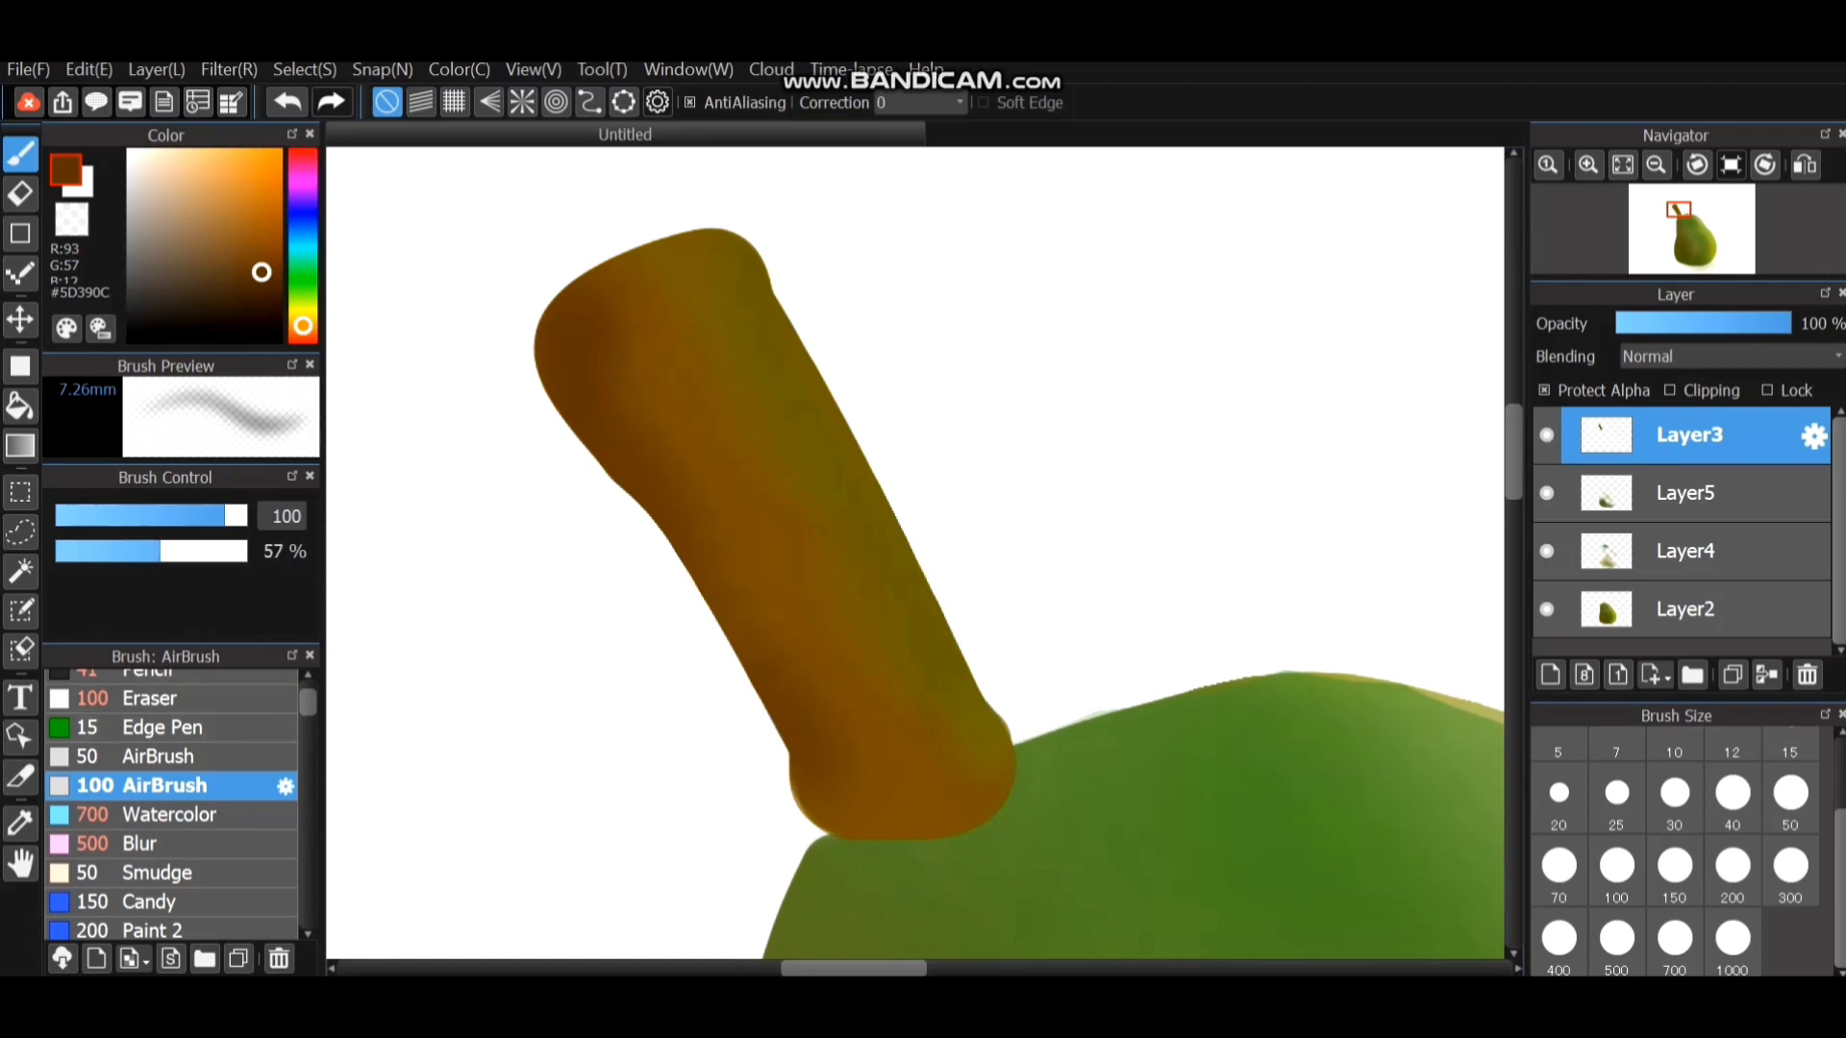
mouse_move(160, 551)
mouse_down()
mouse_move(59, 551)
mouse_move(78, 551)
mouse_up()
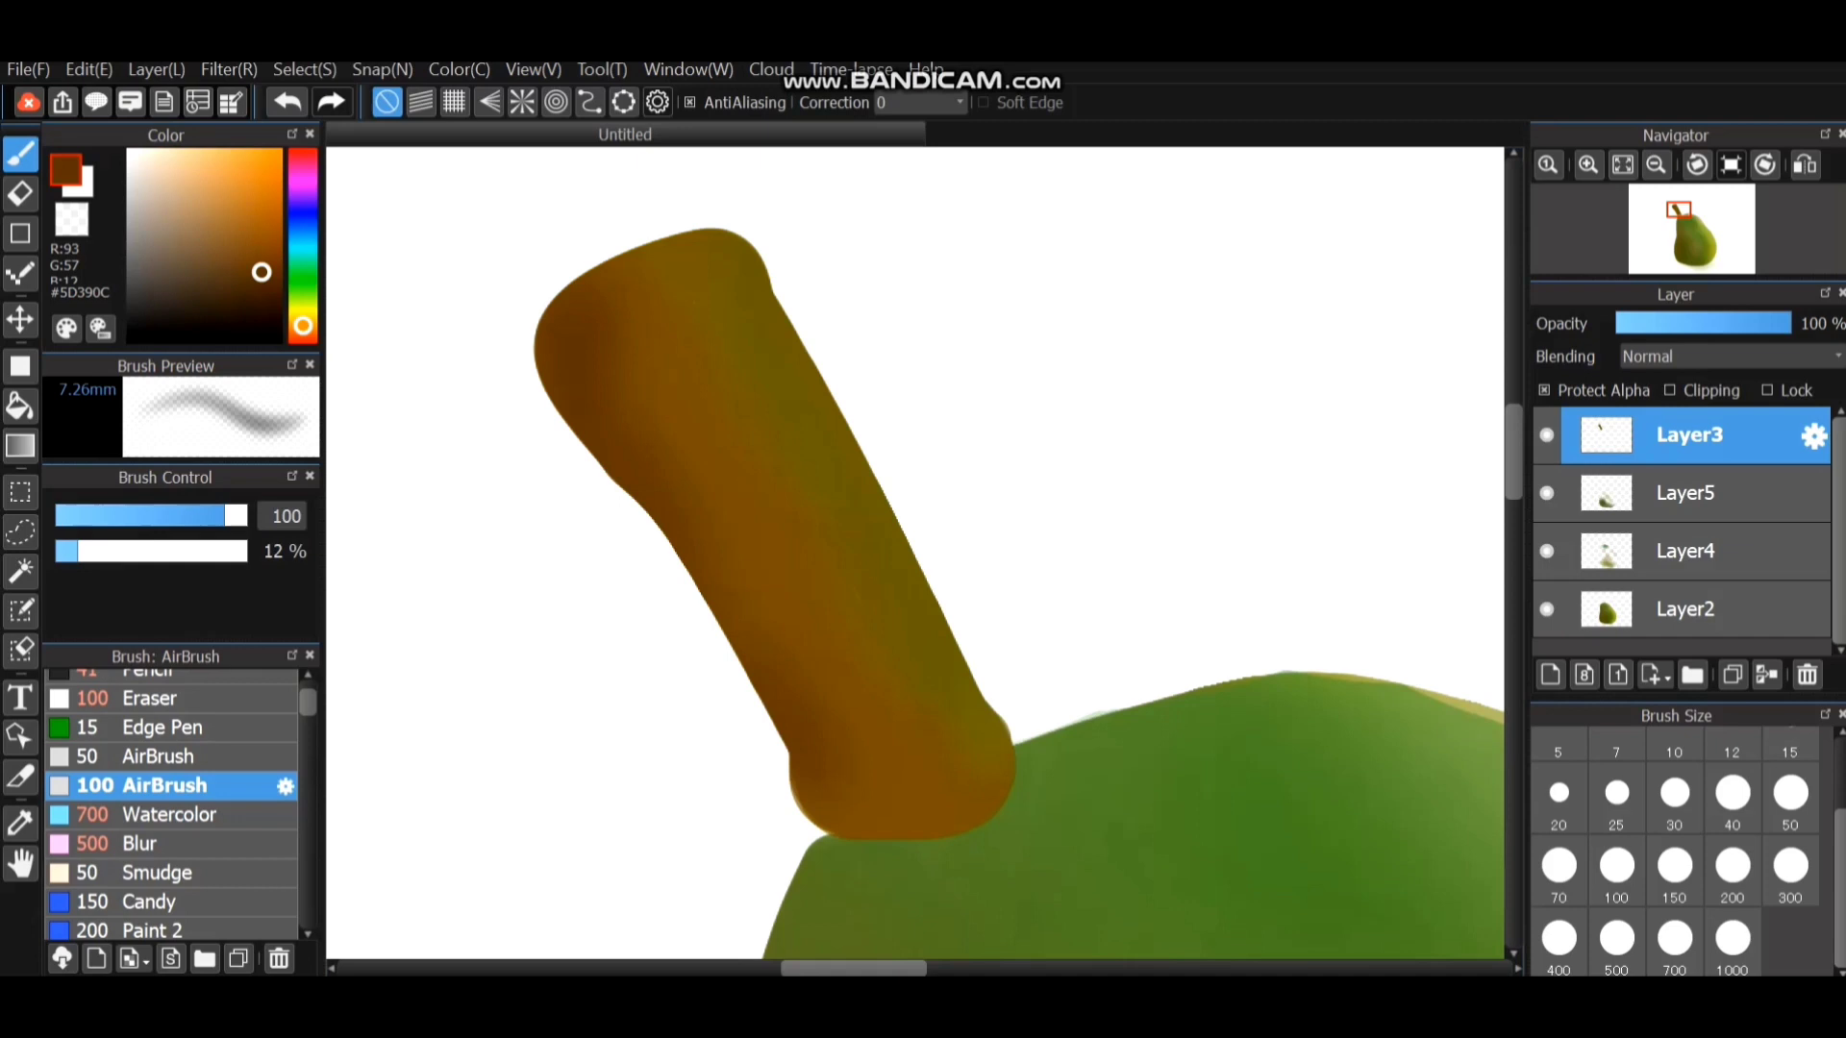
Darken the lower left of the stem near its base using the size 50 AirBrush at 44% opacity.
scroll(171, 797, up, 1)
click(164, 770)
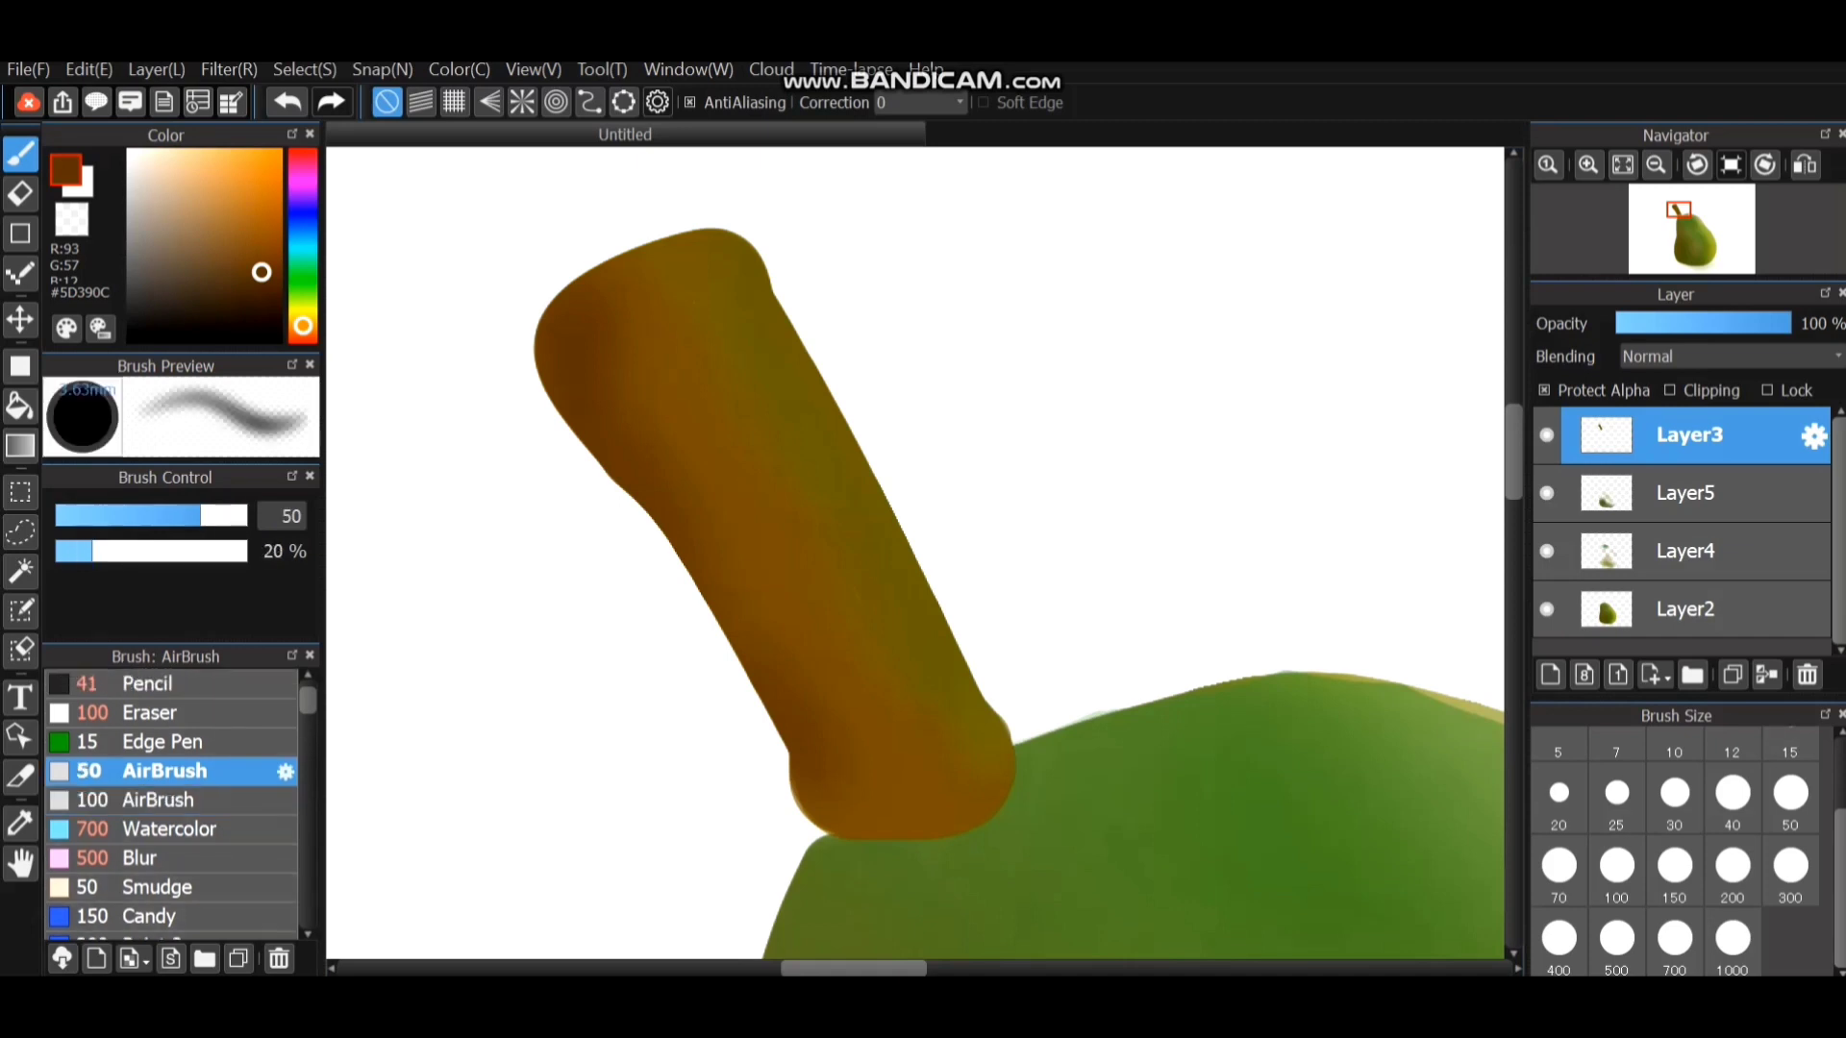
click(139, 551)
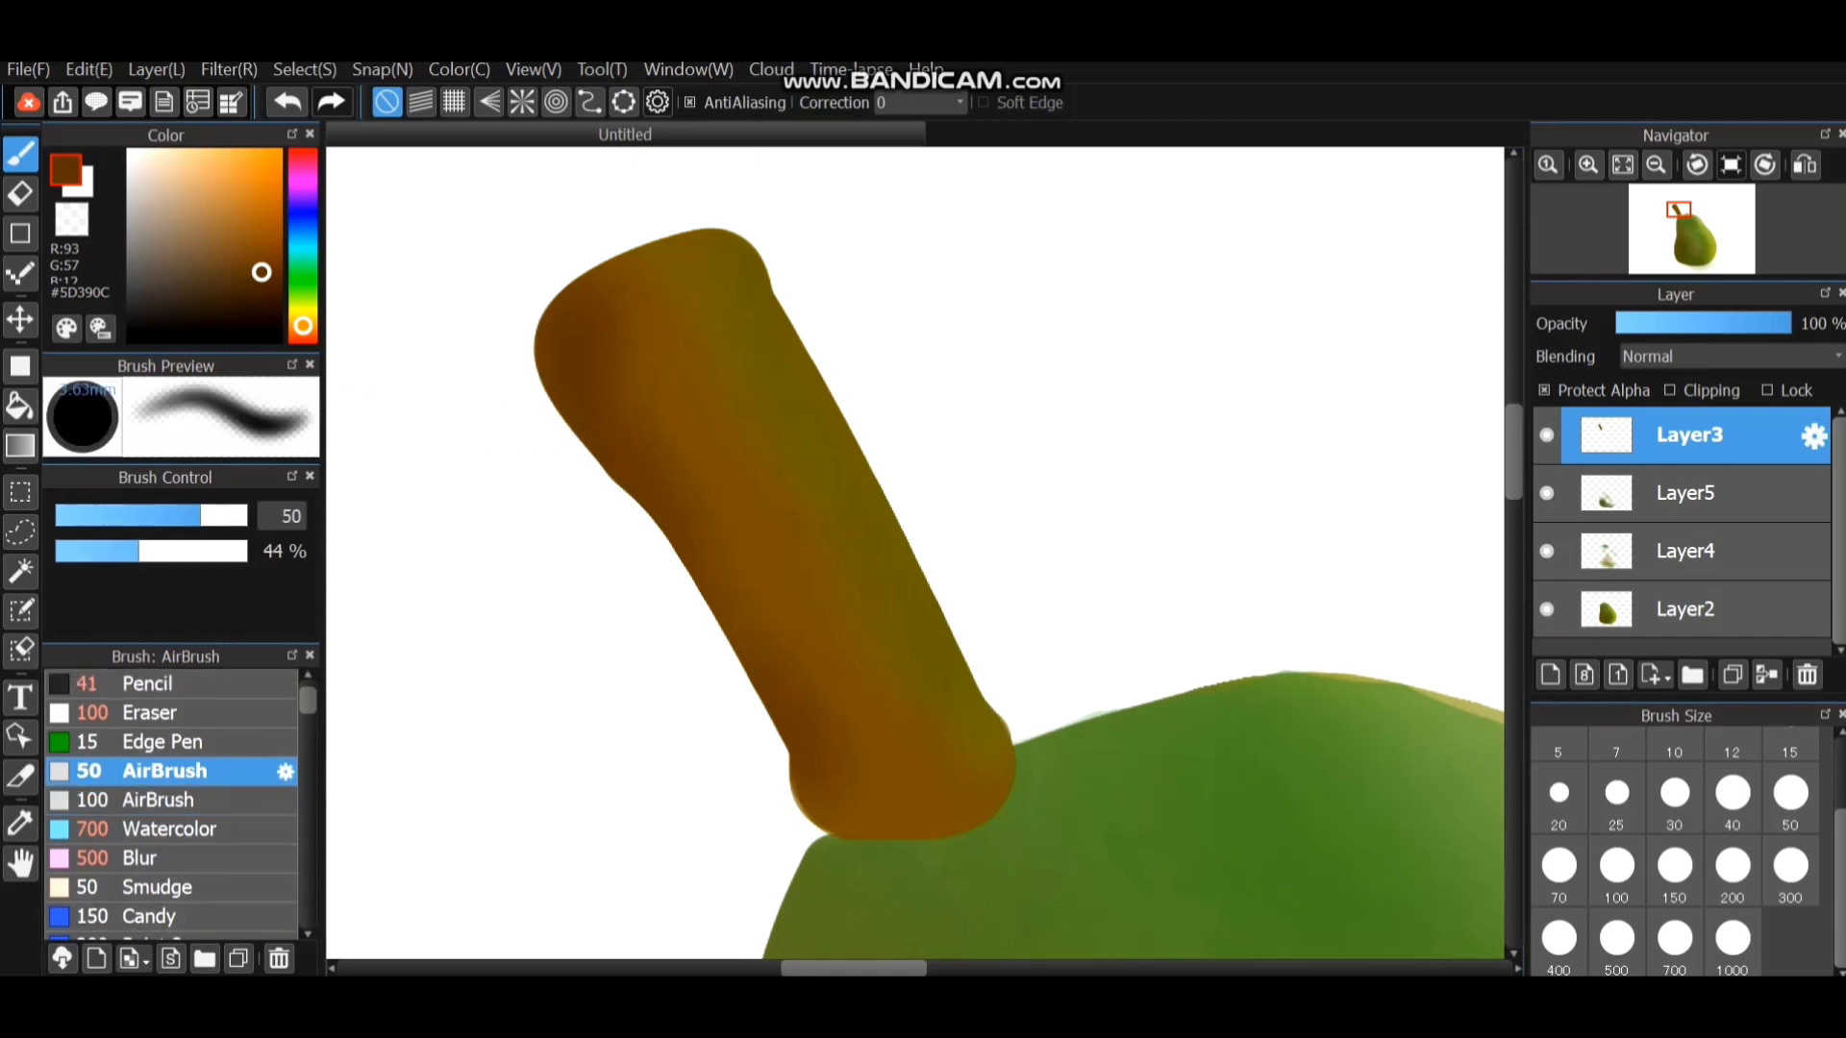
scroll(505, 597, down, 1)
scroll(680, 576, up, 2)
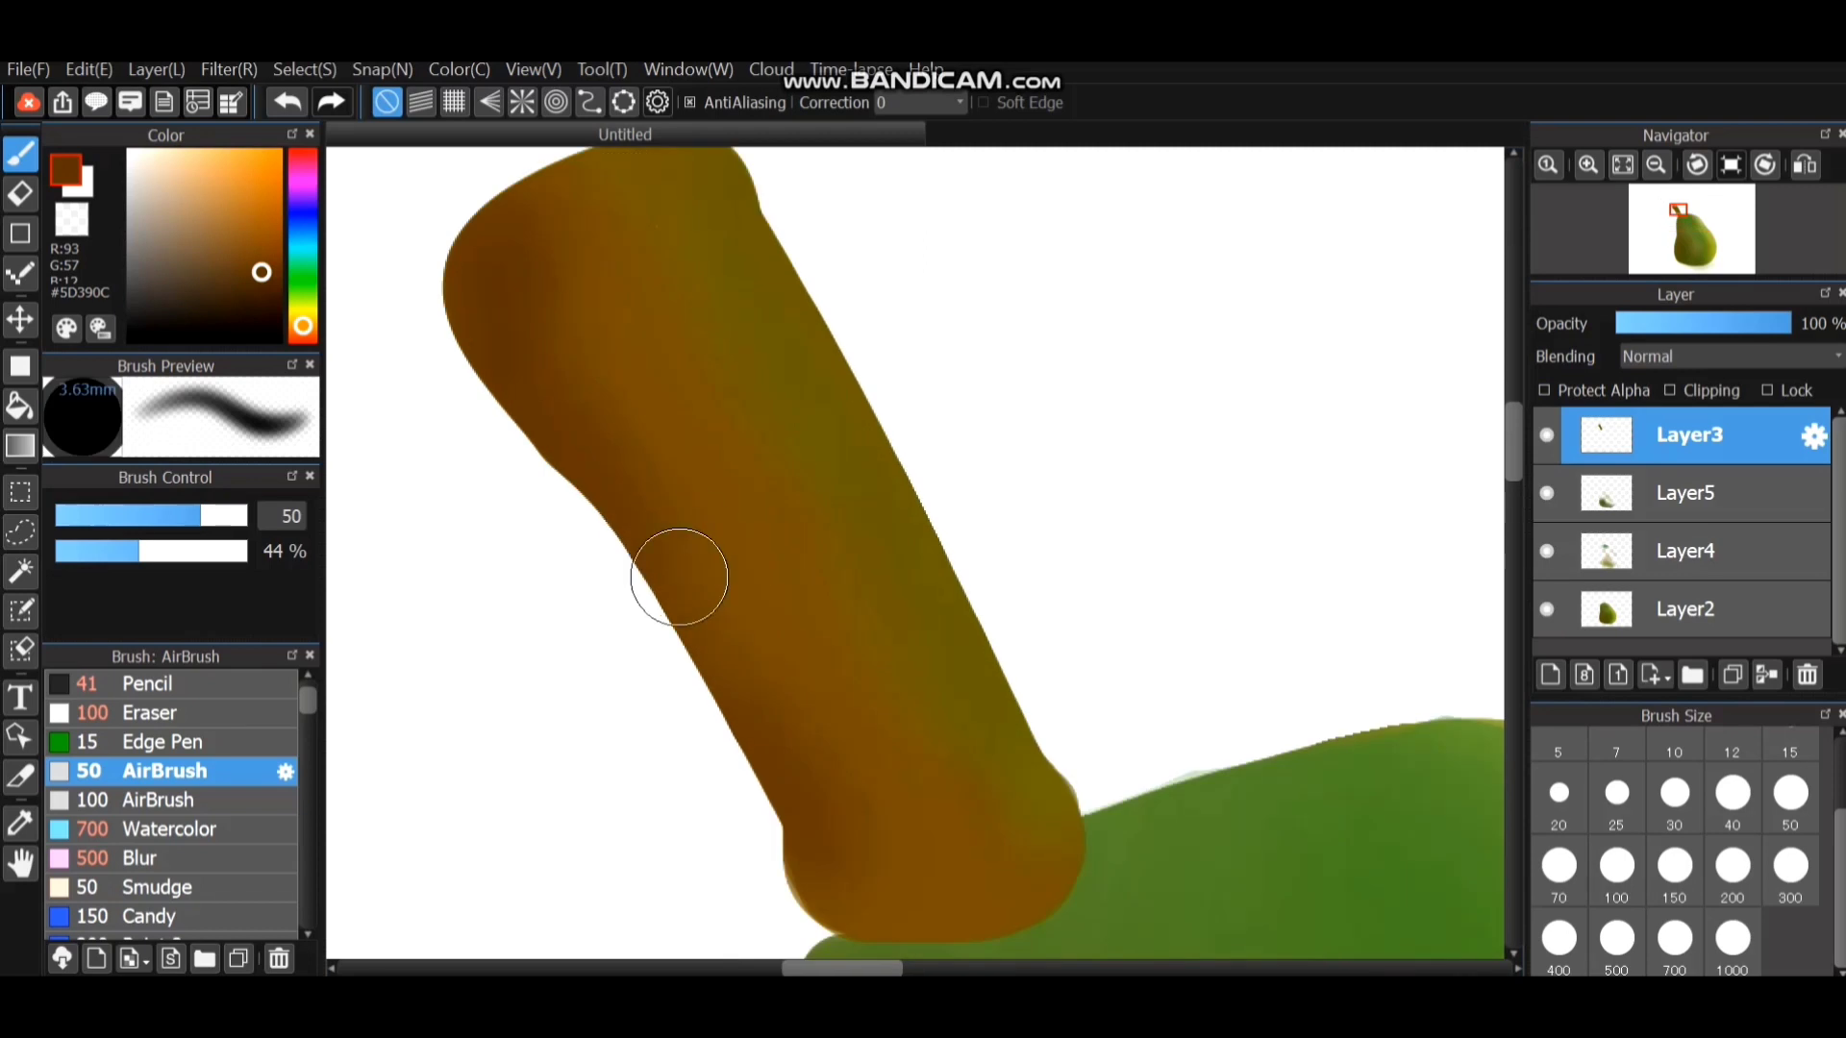
mouse_move(840, 852)
mouse_down()
mouse_move(852, 891)
mouse_move(873, 857)
mouse_up()
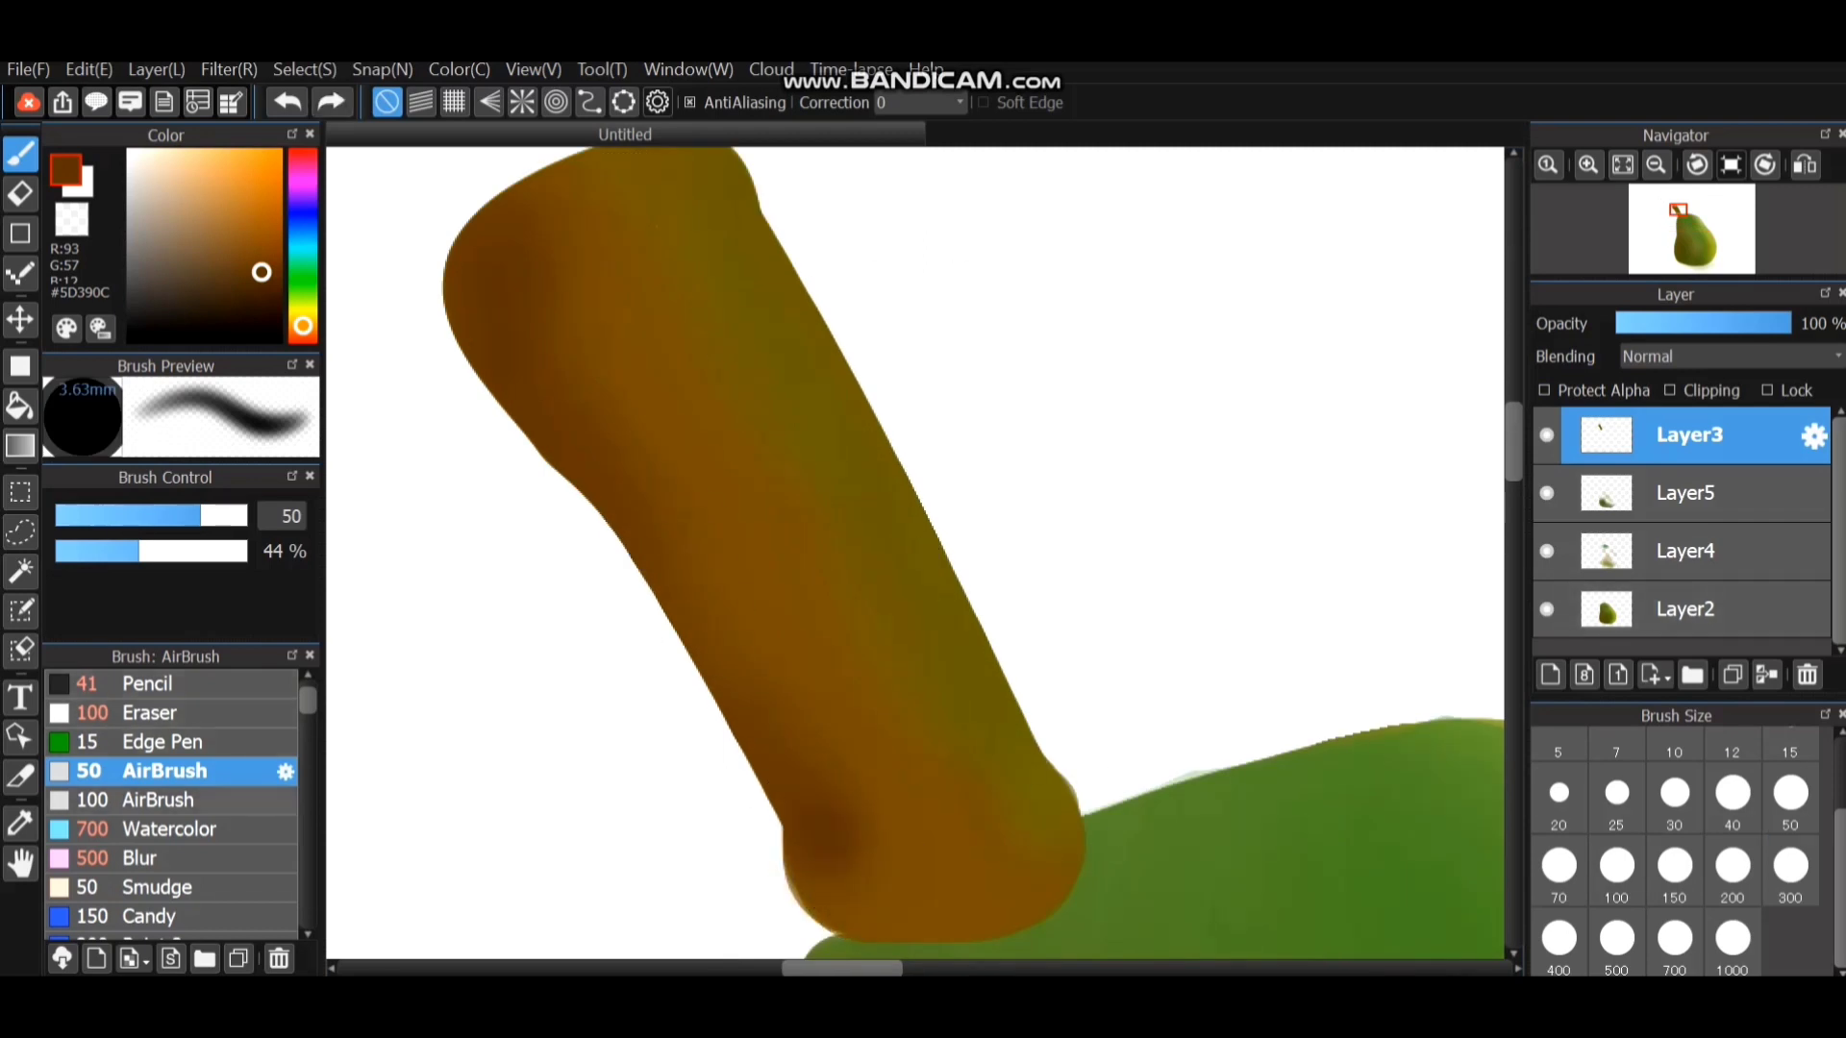
Paint dark brown #5D390C around the base of the stem with the Watercolor brush at size 50 and 30% opacity.
click(154, 829)
scroll(170, 807, up, 2)
scroll(170, 808, down, 5)
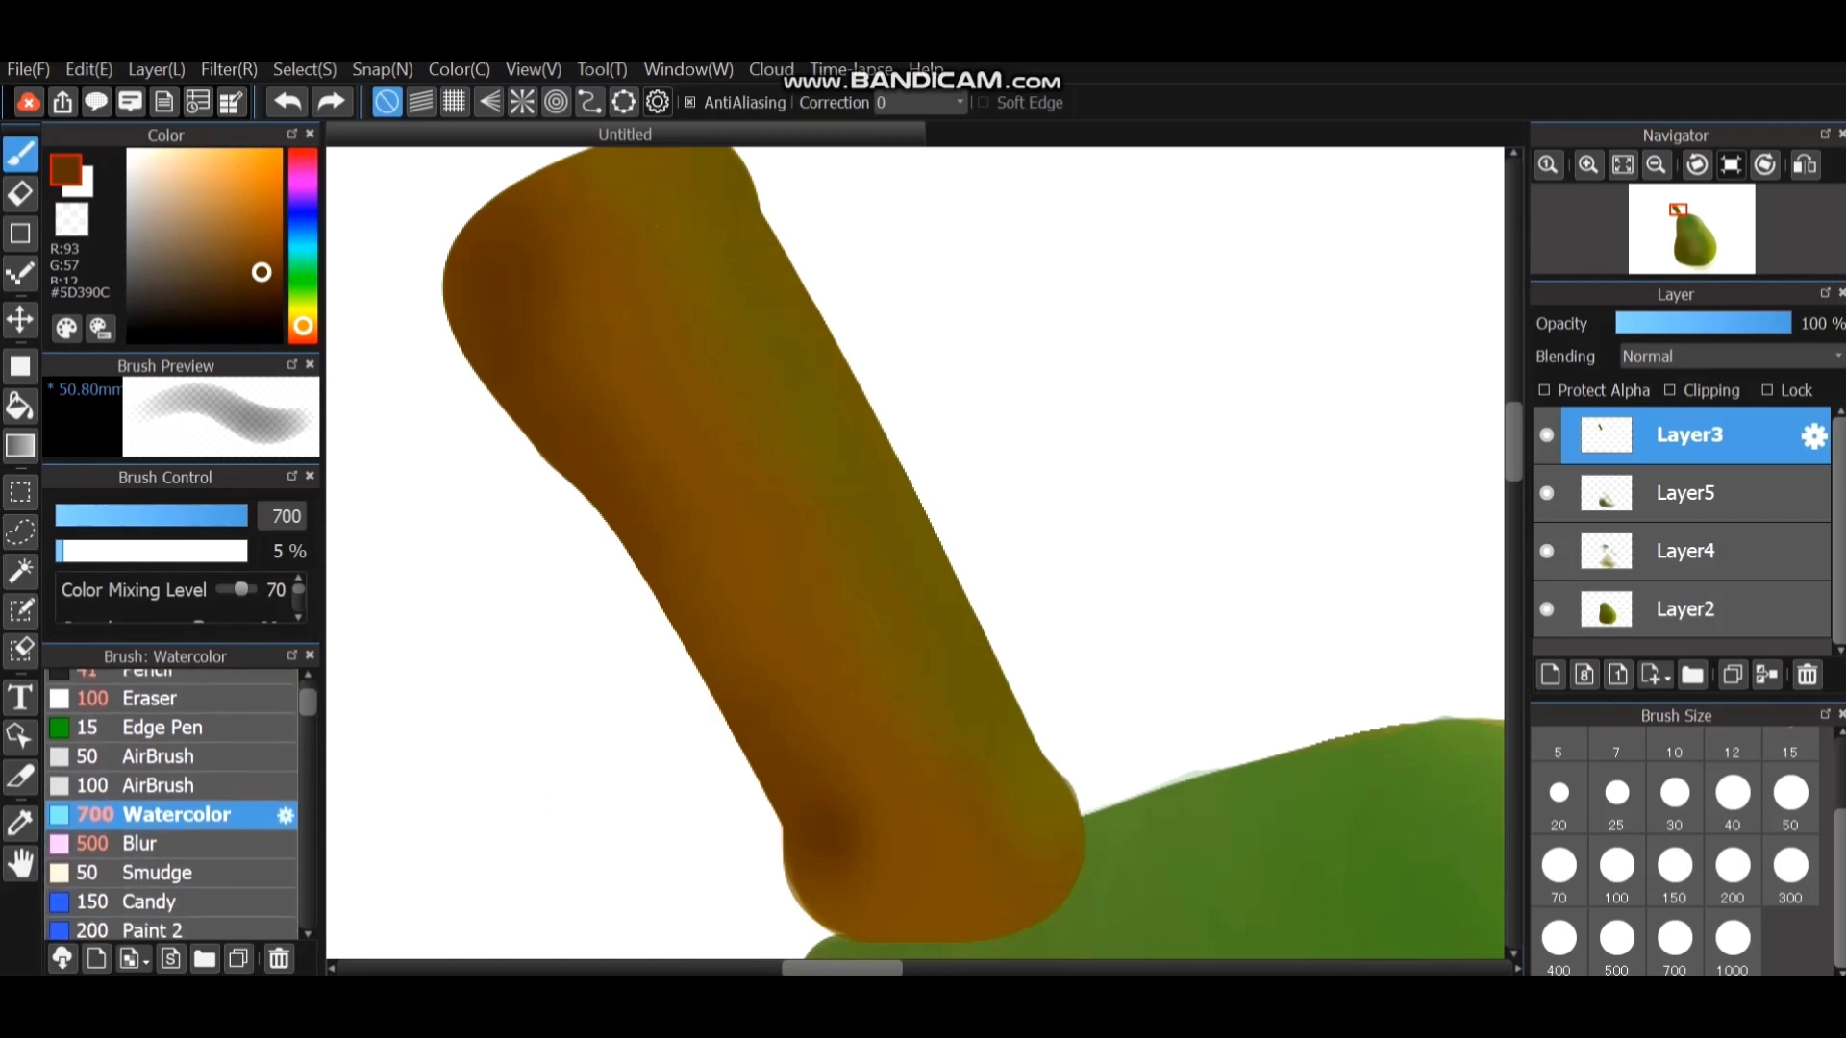
drag(63, 550, 112, 551)
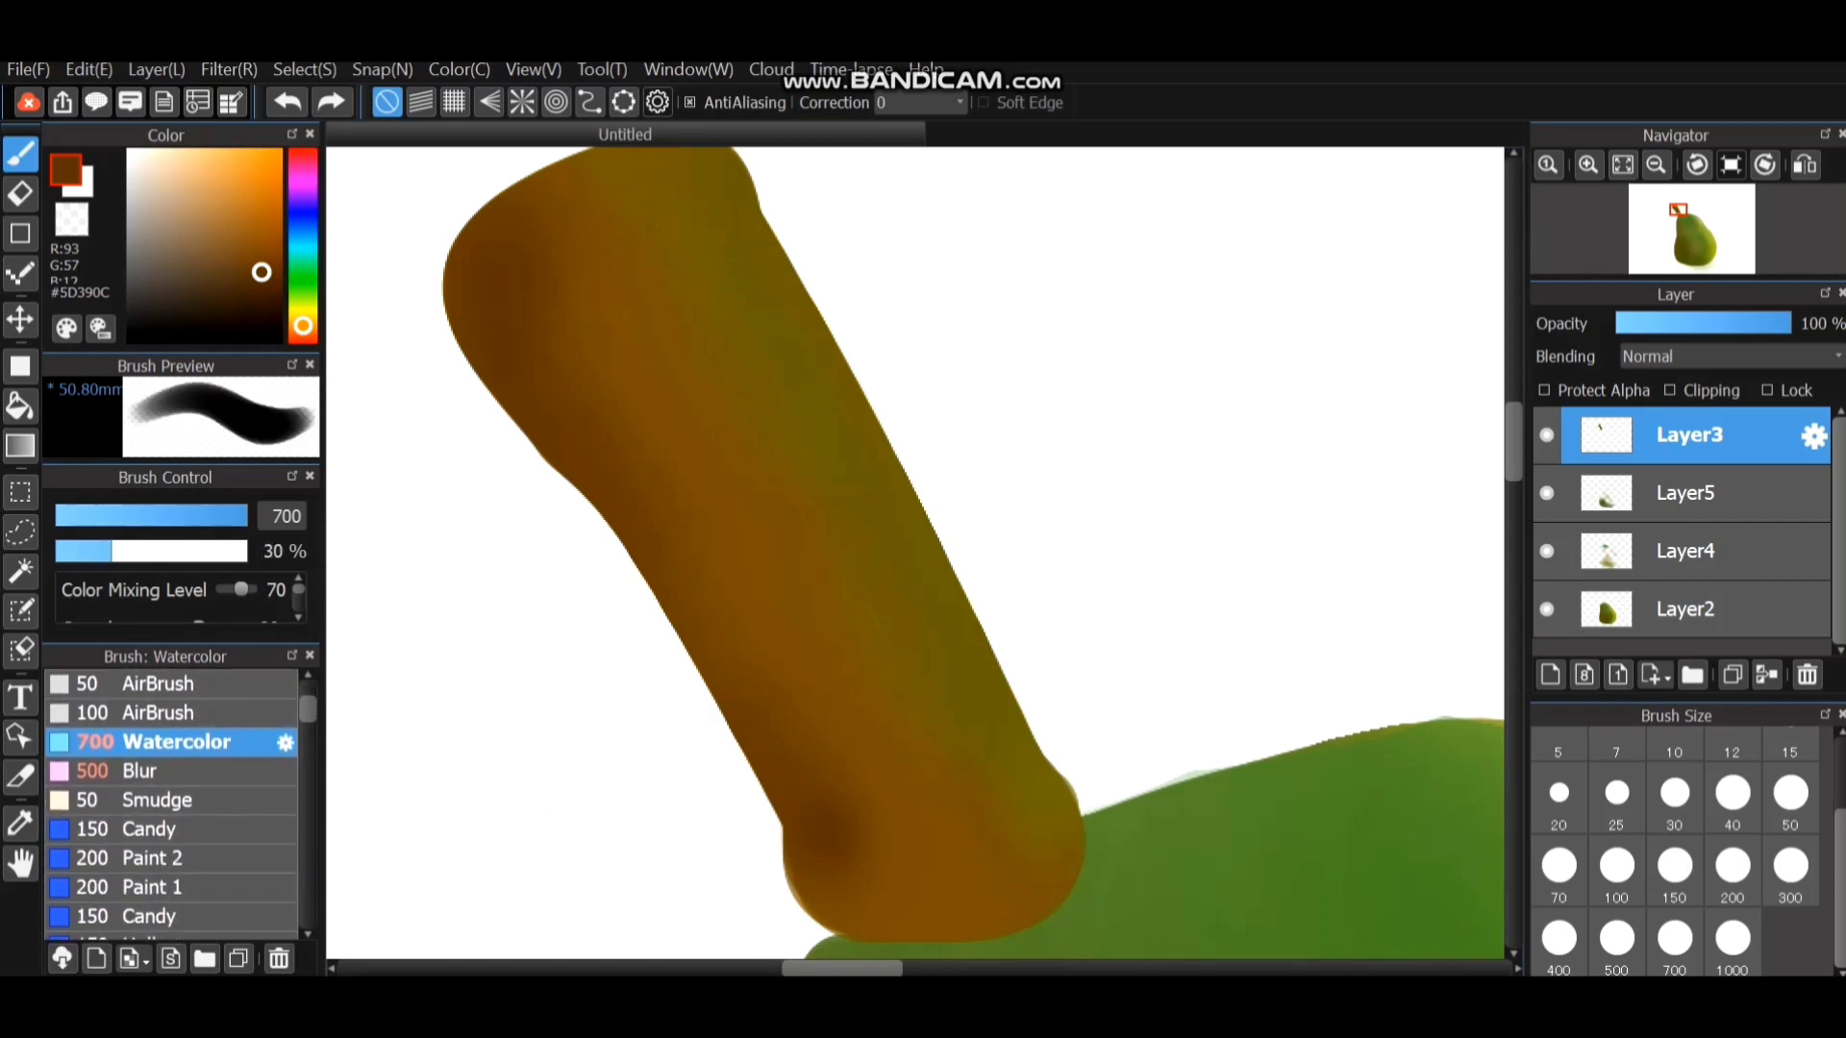
click(1617, 870)
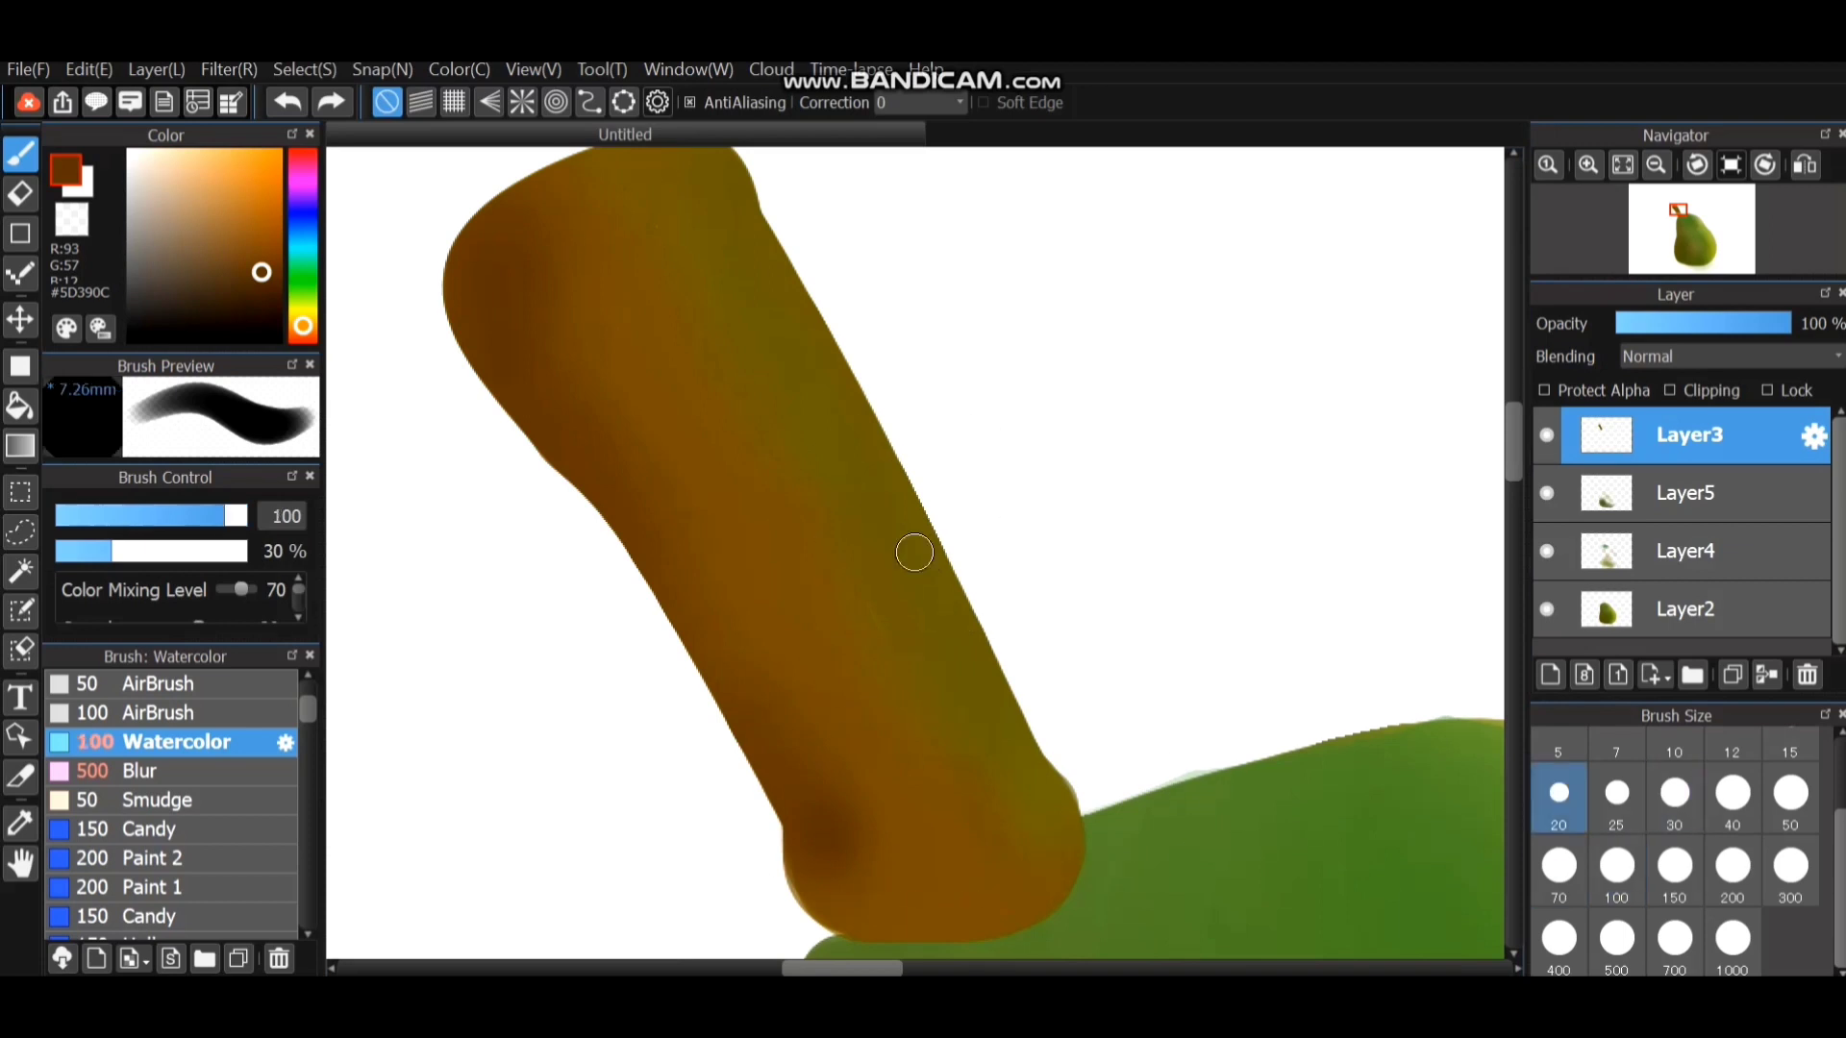
click(1558, 870)
click(1790, 798)
mouse_move(820, 799)
mouse_down()
mouse_move(844, 888)
mouse_move(814, 770)
mouse_move(869, 893)
mouse_move(840, 891)
mouse_move(913, 908)
mouse_move(886, 899)
mouse_move(955, 904)
mouse_move(1007, 851)
mouse_move(962, 891)
mouse_move(1010, 887)
mouse_move(1031, 818)
mouse_move(1037, 852)
mouse_move(992, 891)
mouse_move(919, 906)
mouse_move(847, 890)
mouse_up()
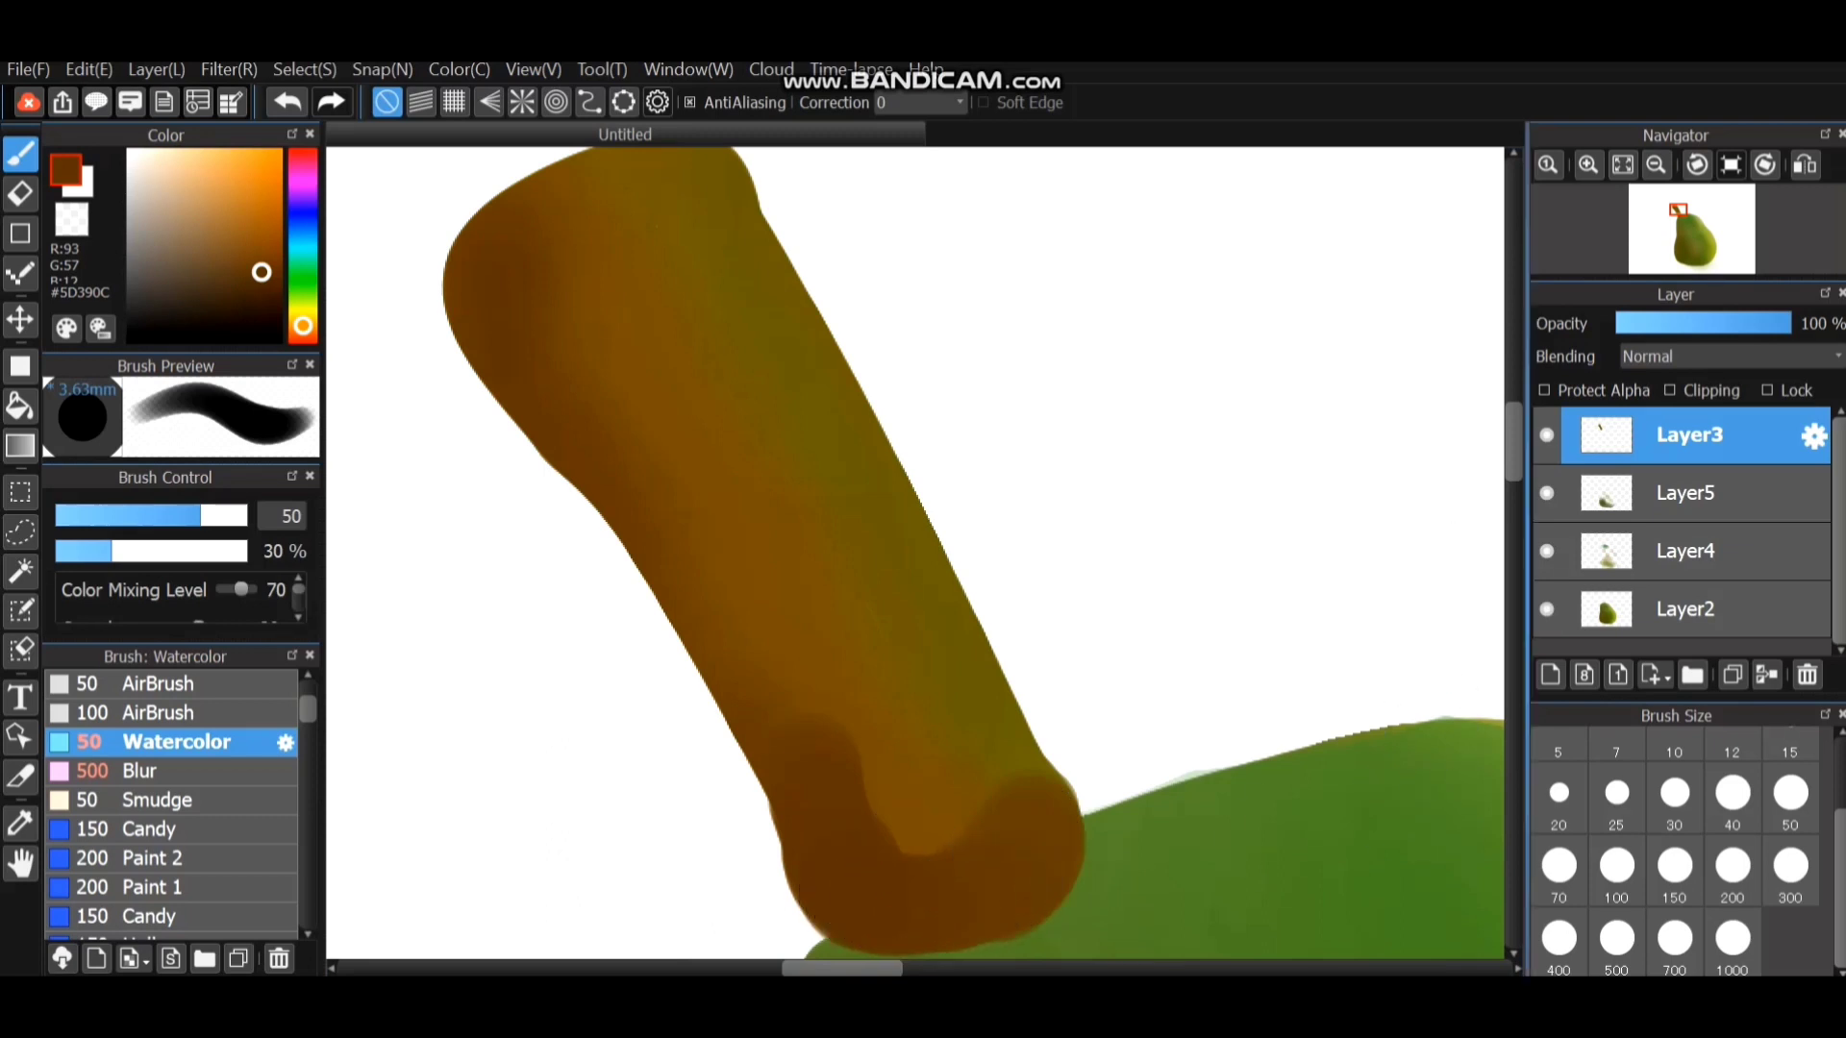
Add a new layer and paint a grey-beige #AAA094 edge around the stem's base with the Watercolor brush at size 20 and 30% opacity.
drag(1515, 442, 1514, 477)
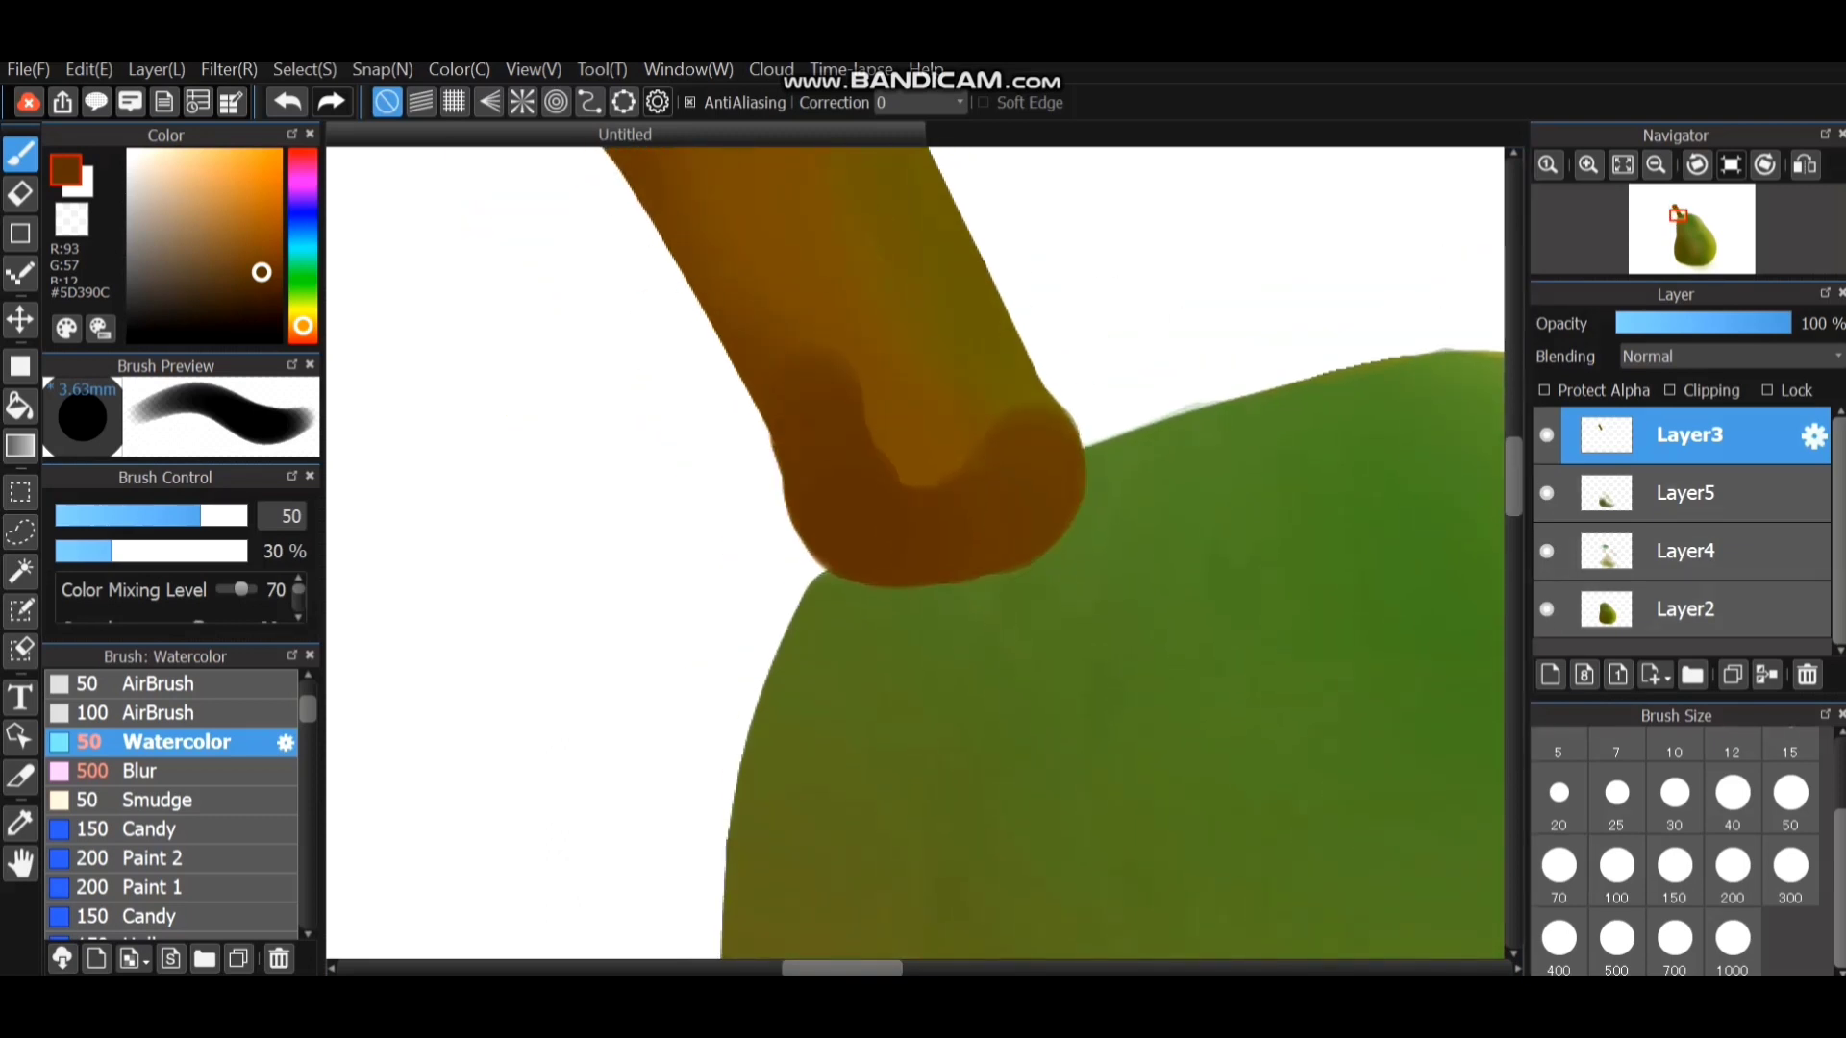
click(1550, 674)
click(1559, 792)
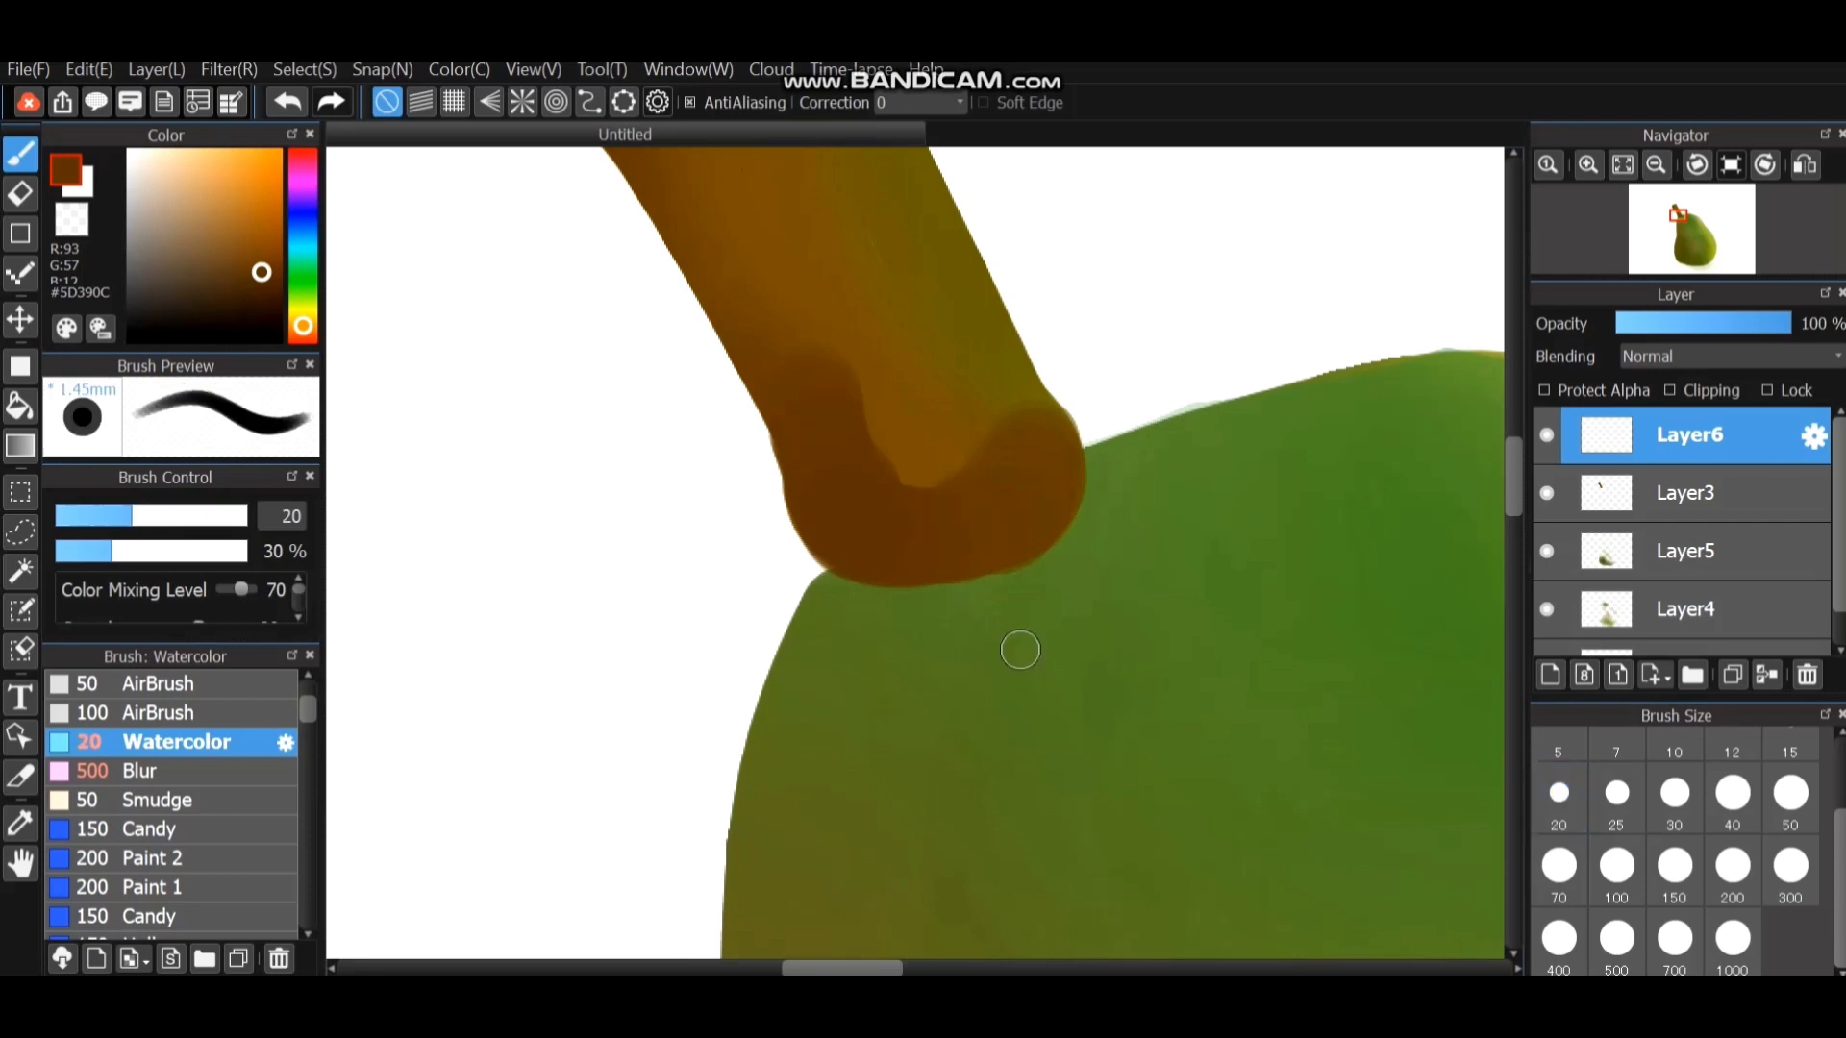
click(181, 258)
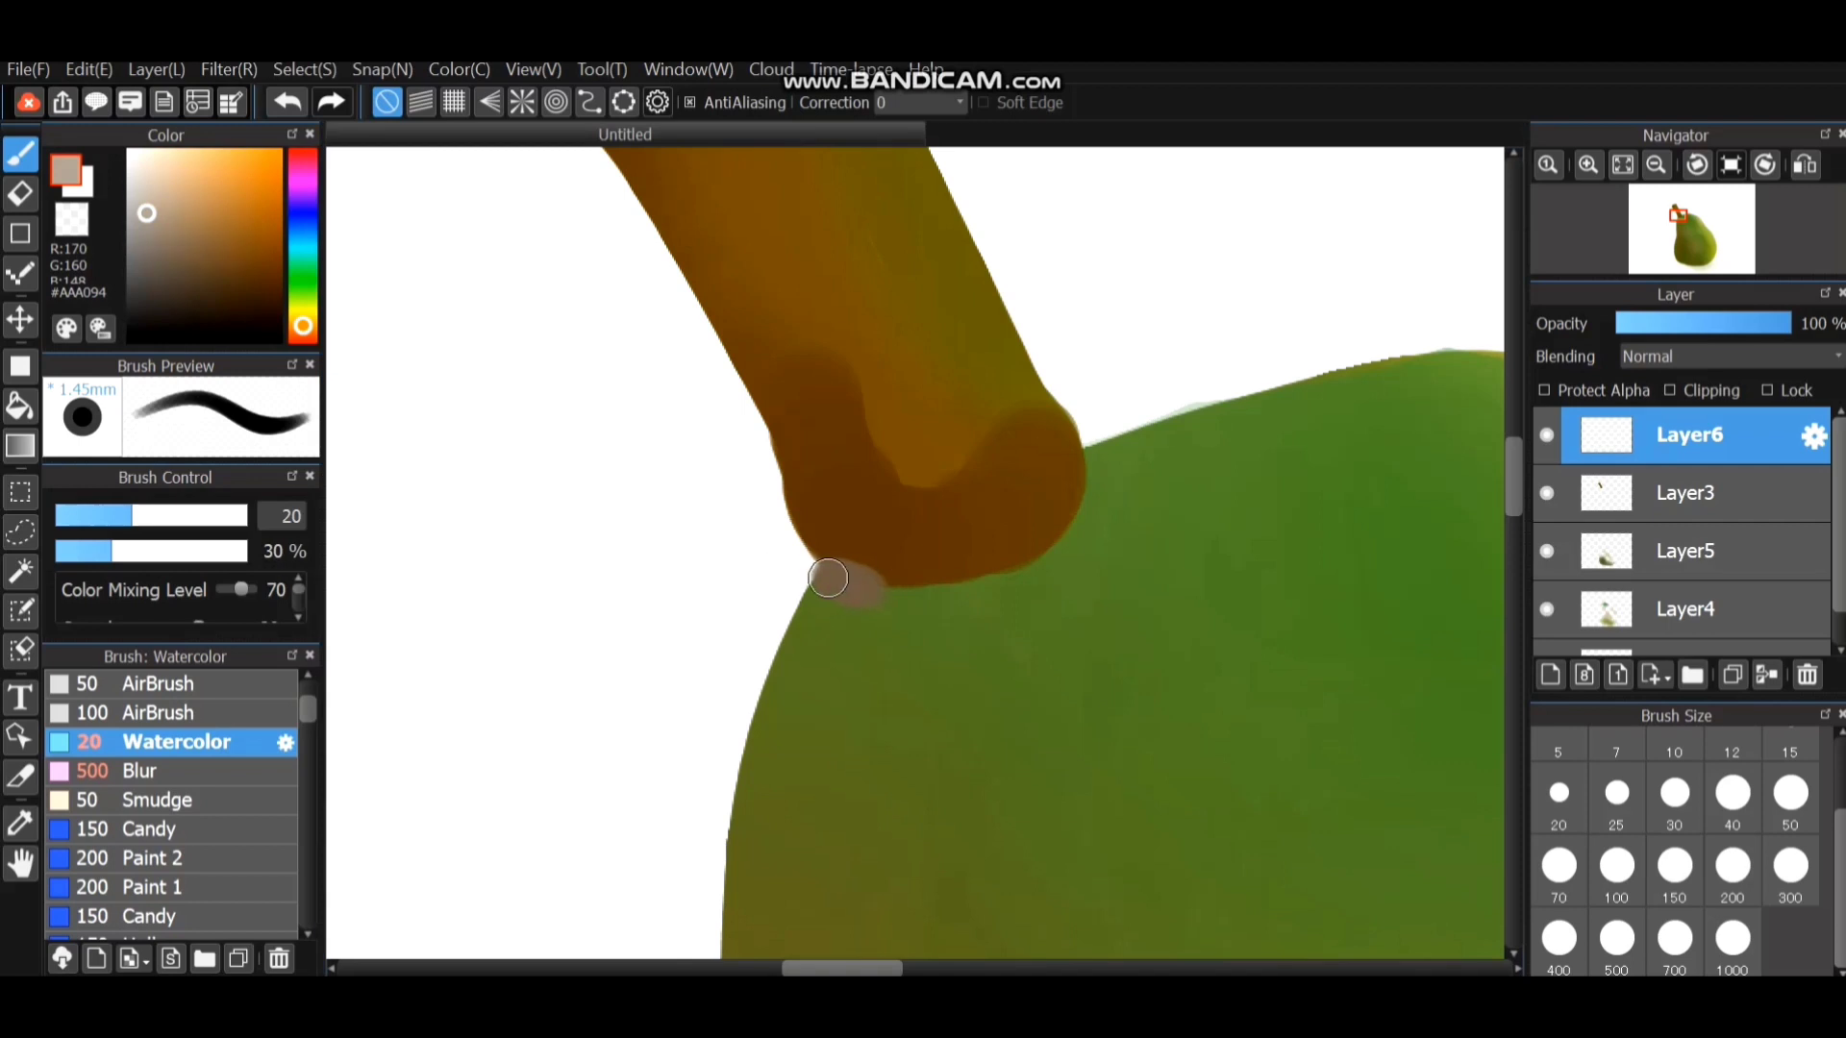
mouse_move(827, 578)
mouse_down()
mouse_move(873, 586)
mouse_move(824, 571)
mouse_move(866, 584)
mouse_move(884, 626)
mouse_move(887, 592)
mouse_move(933, 580)
mouse_move(894, 590)
mouse_move(892, 624)
mouse_move(821, 570)
mouse_move(848, 586)
mouse_move(824, 581)
mouse_move(937, 567)
mouse_move(908, 587)
mouse_move(993, 580)
mouse_move(1029, 602)
mouse_move(1014, 563)
mouse_move(1083, 456)
mouse_up()
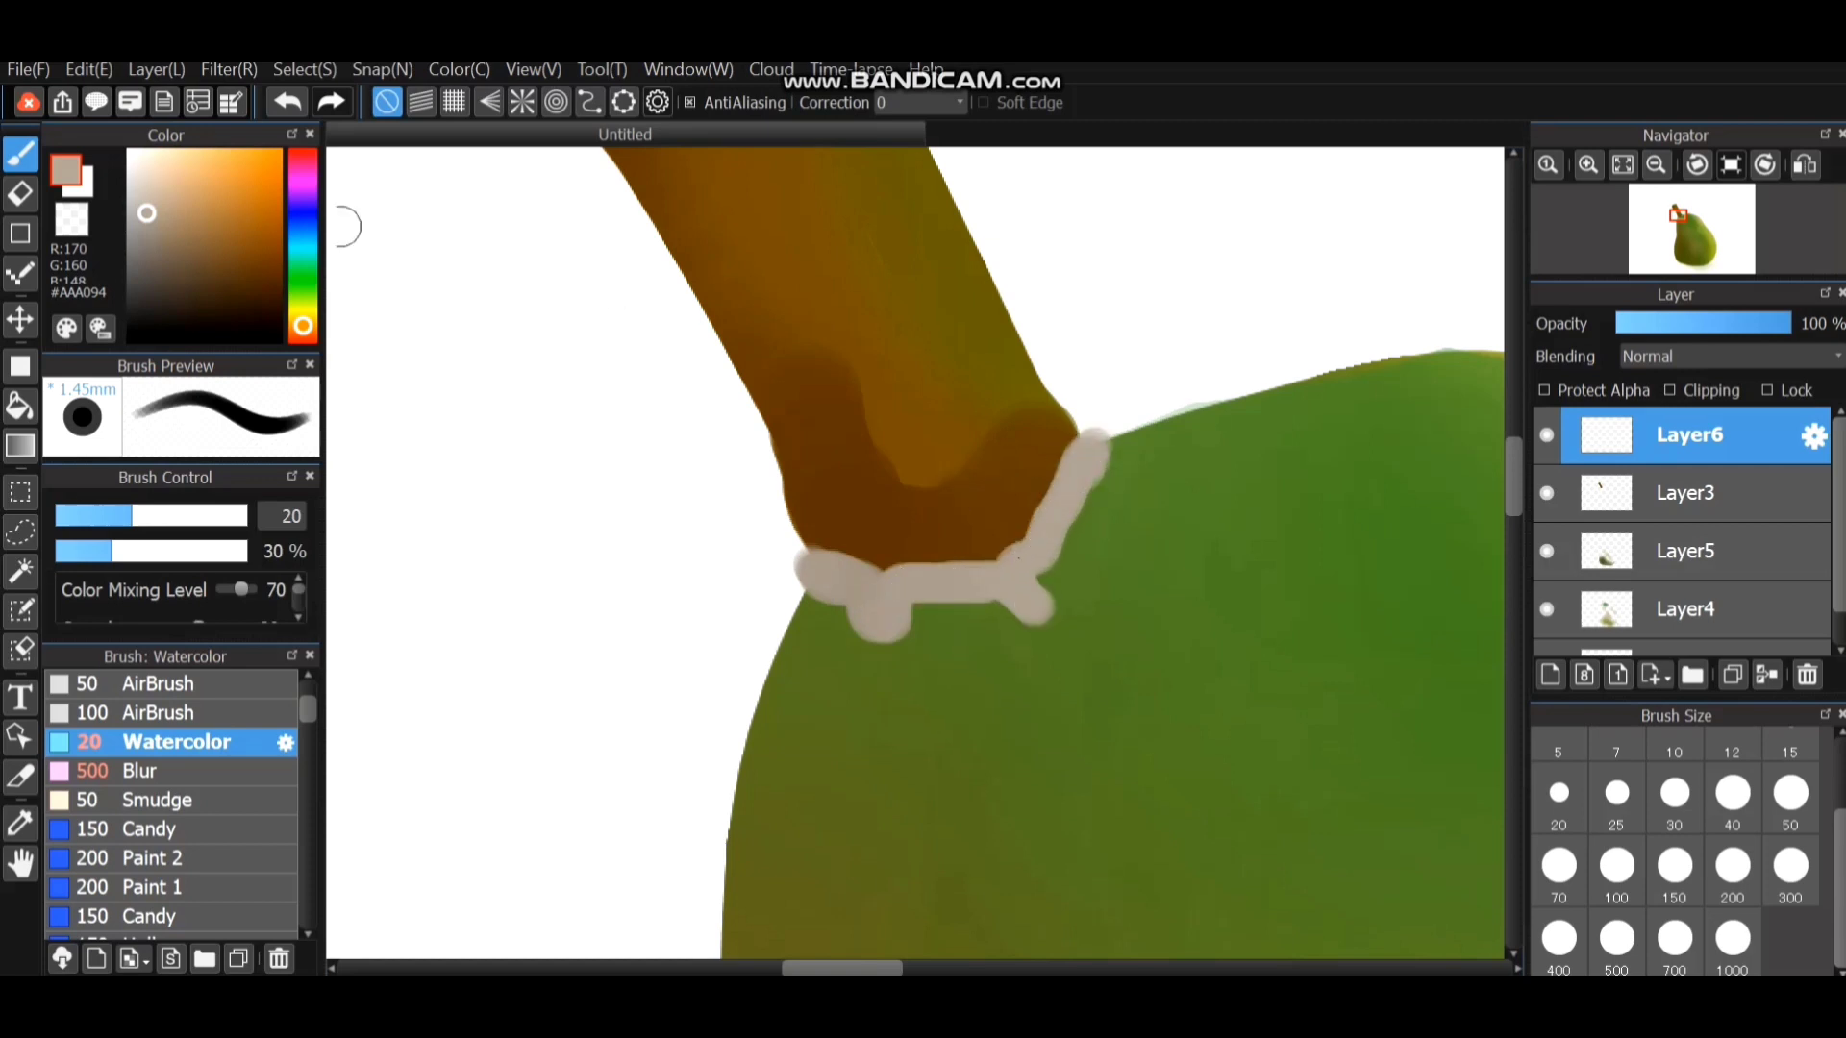
Paint over the grey-beige edge at the stem's base in black #000000 with the size 20 Watercolor brush, extending downward points.
click(166, 322)
drag(817, 566, 850, 582)
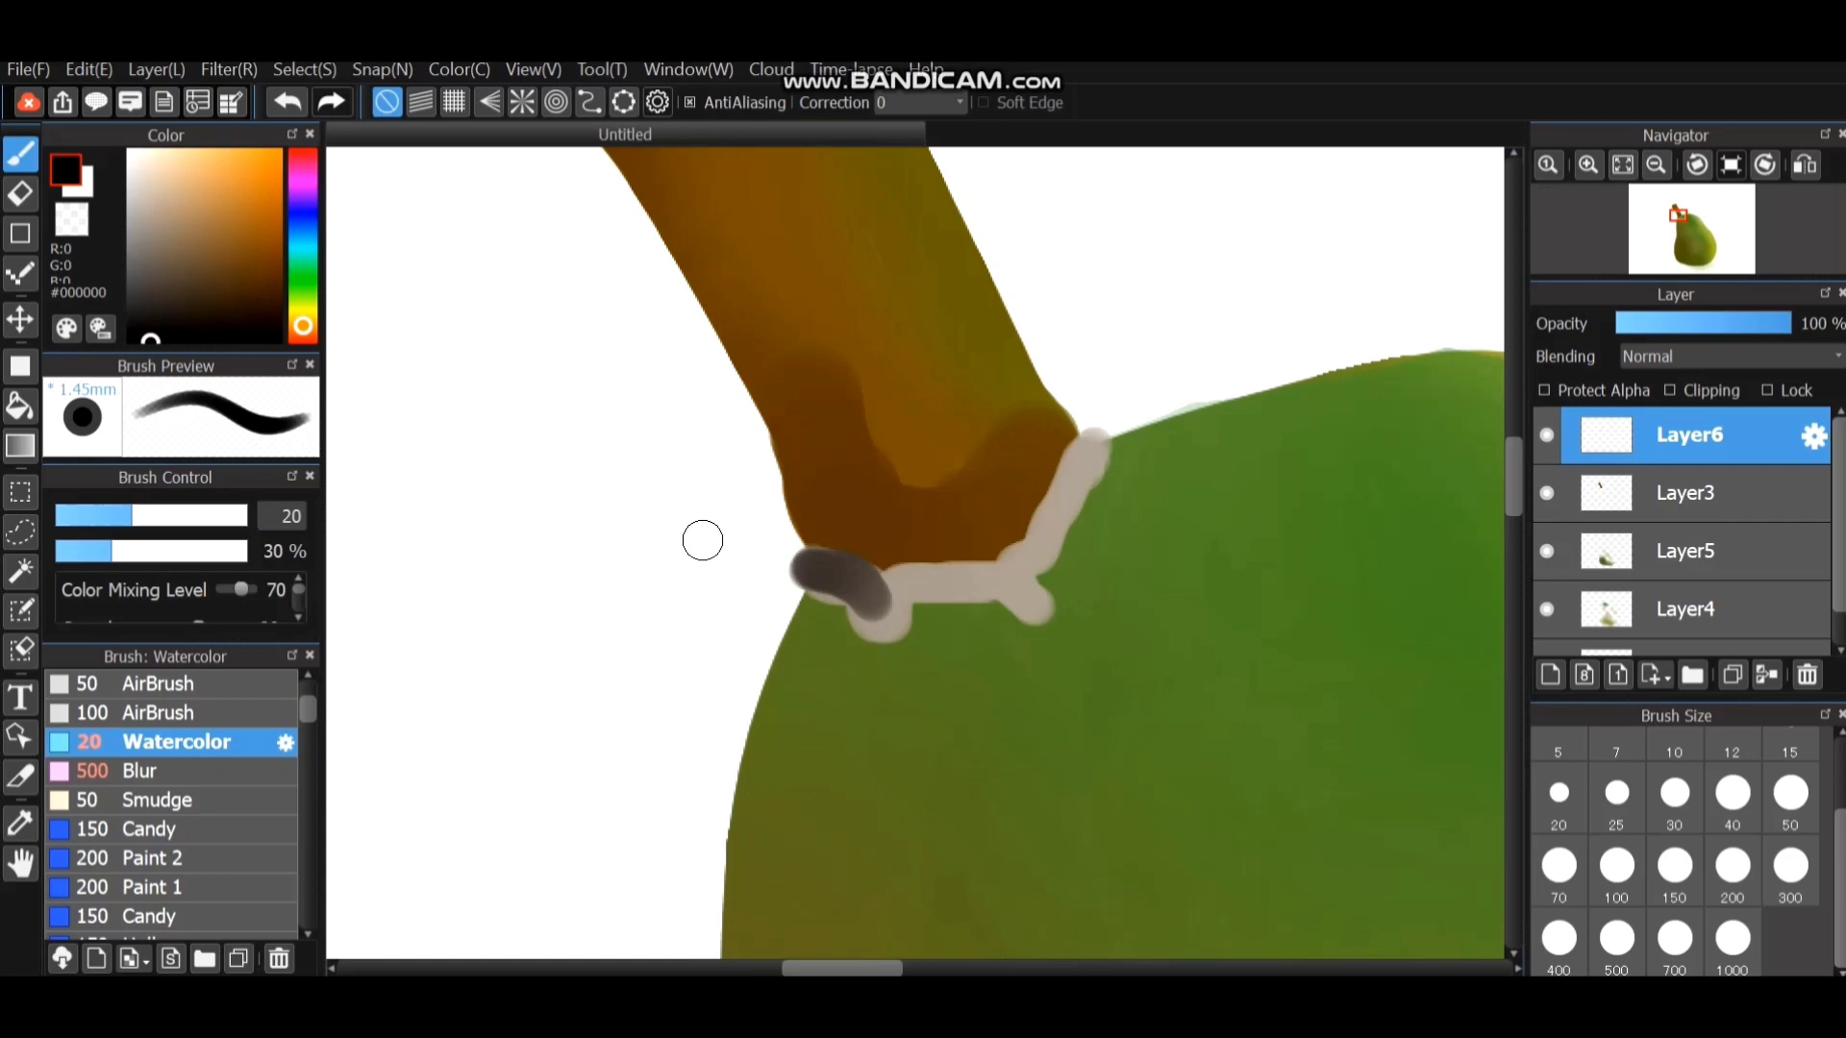
drag(816, 571, 866, 583)
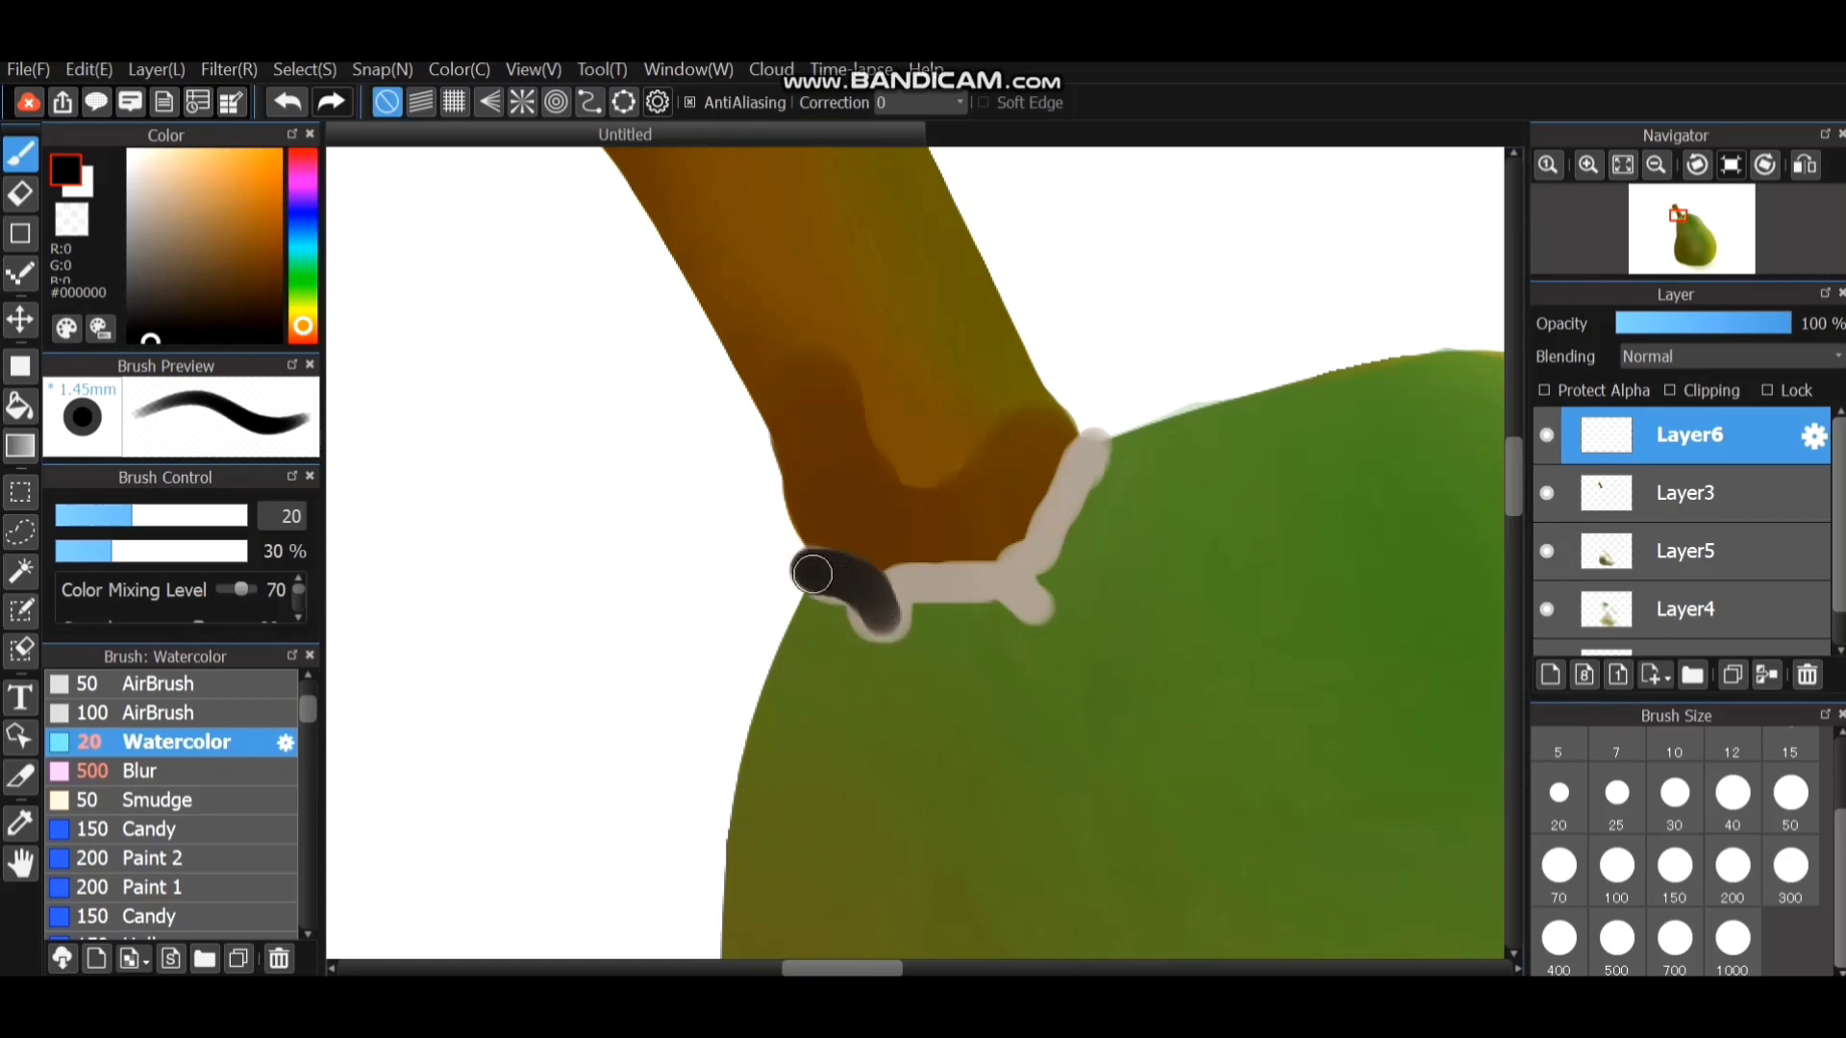
mouse_move(905, 591)
mouse_down()
mouse_move(990, 580)
mouse_move(908, 579)
mouse_move(893, 648)
mouse_move(902, 582)
mouse_move(1014, 585)
mouse_move(1037, 621)
mouse_move(1045, 512)
mouse_move(1102, 449)
mouse_move(1038, 612)
mouse_move(1033, 530)
mouse_move(1104, 457)
mouse_move(1062, 523)
mouse_move(1047, 613)
mouse_move(950, 571)
mouse_up()
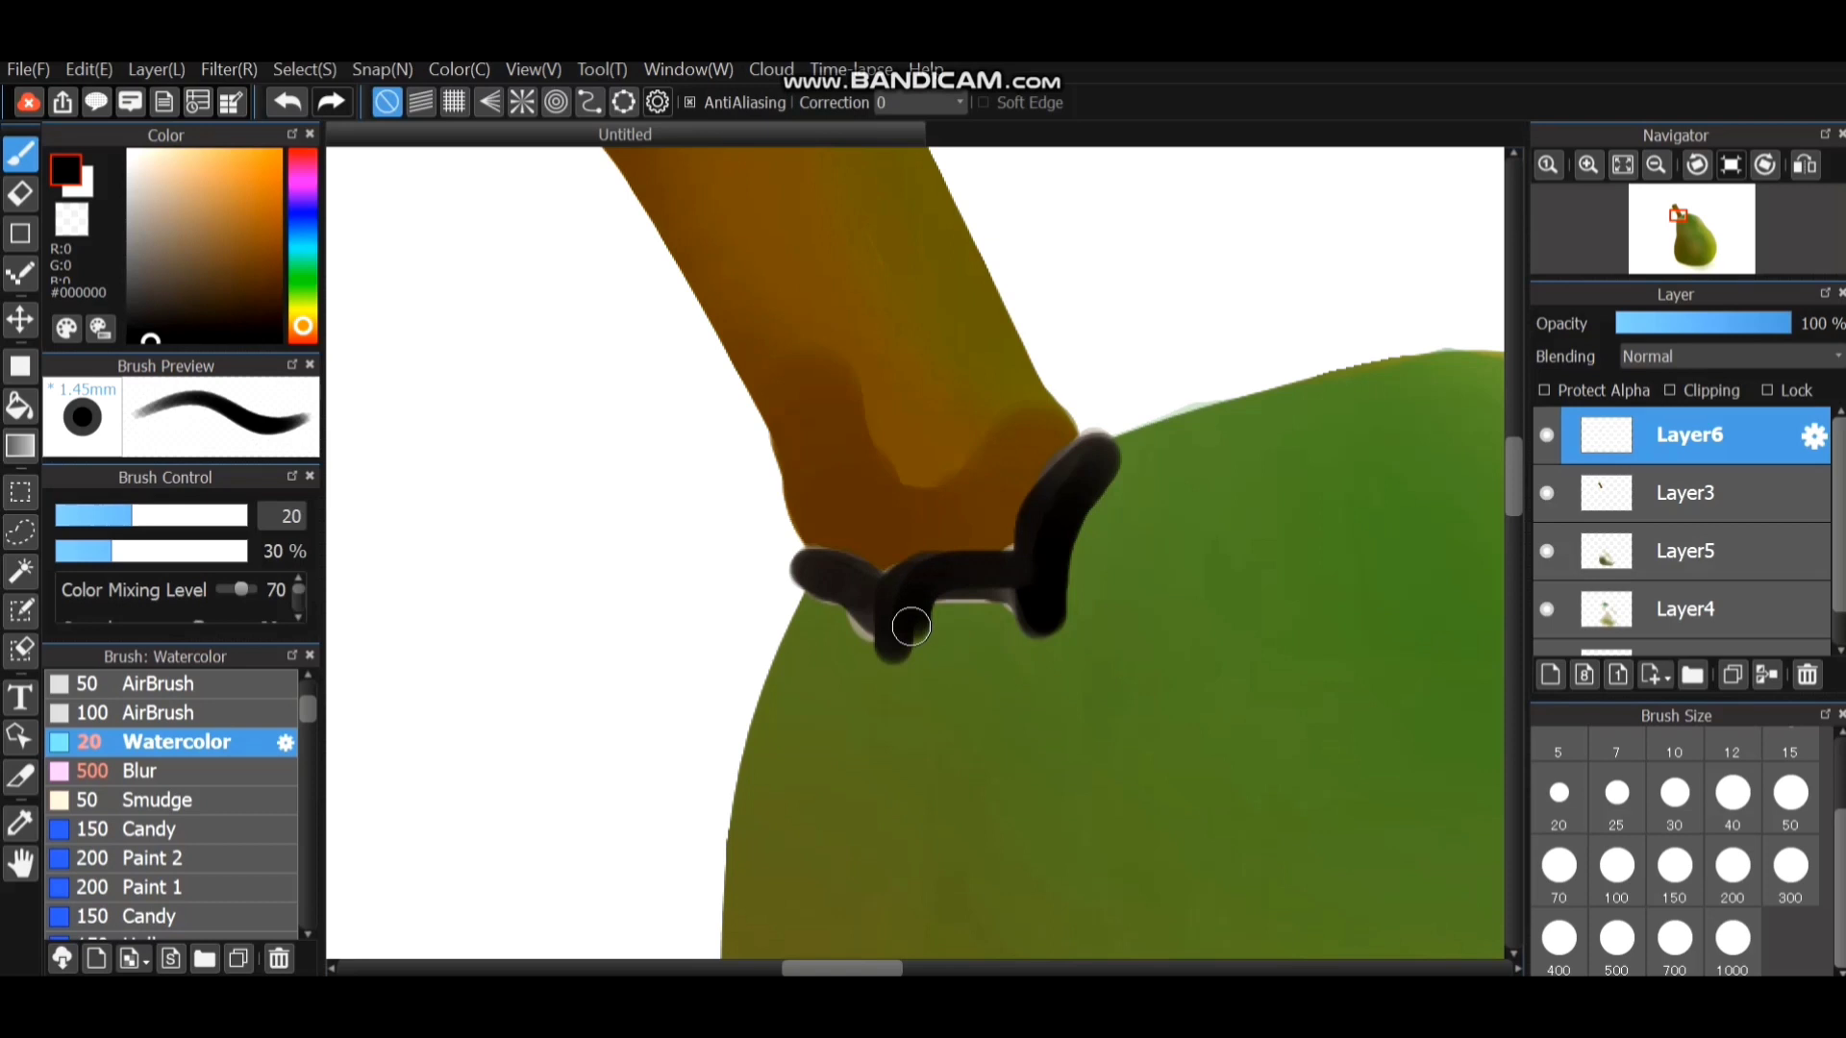
mouse_move(902, 656)
mouse_down()
mouse_move(865, 586)
mouse_move(810, 569)
mouse_up()
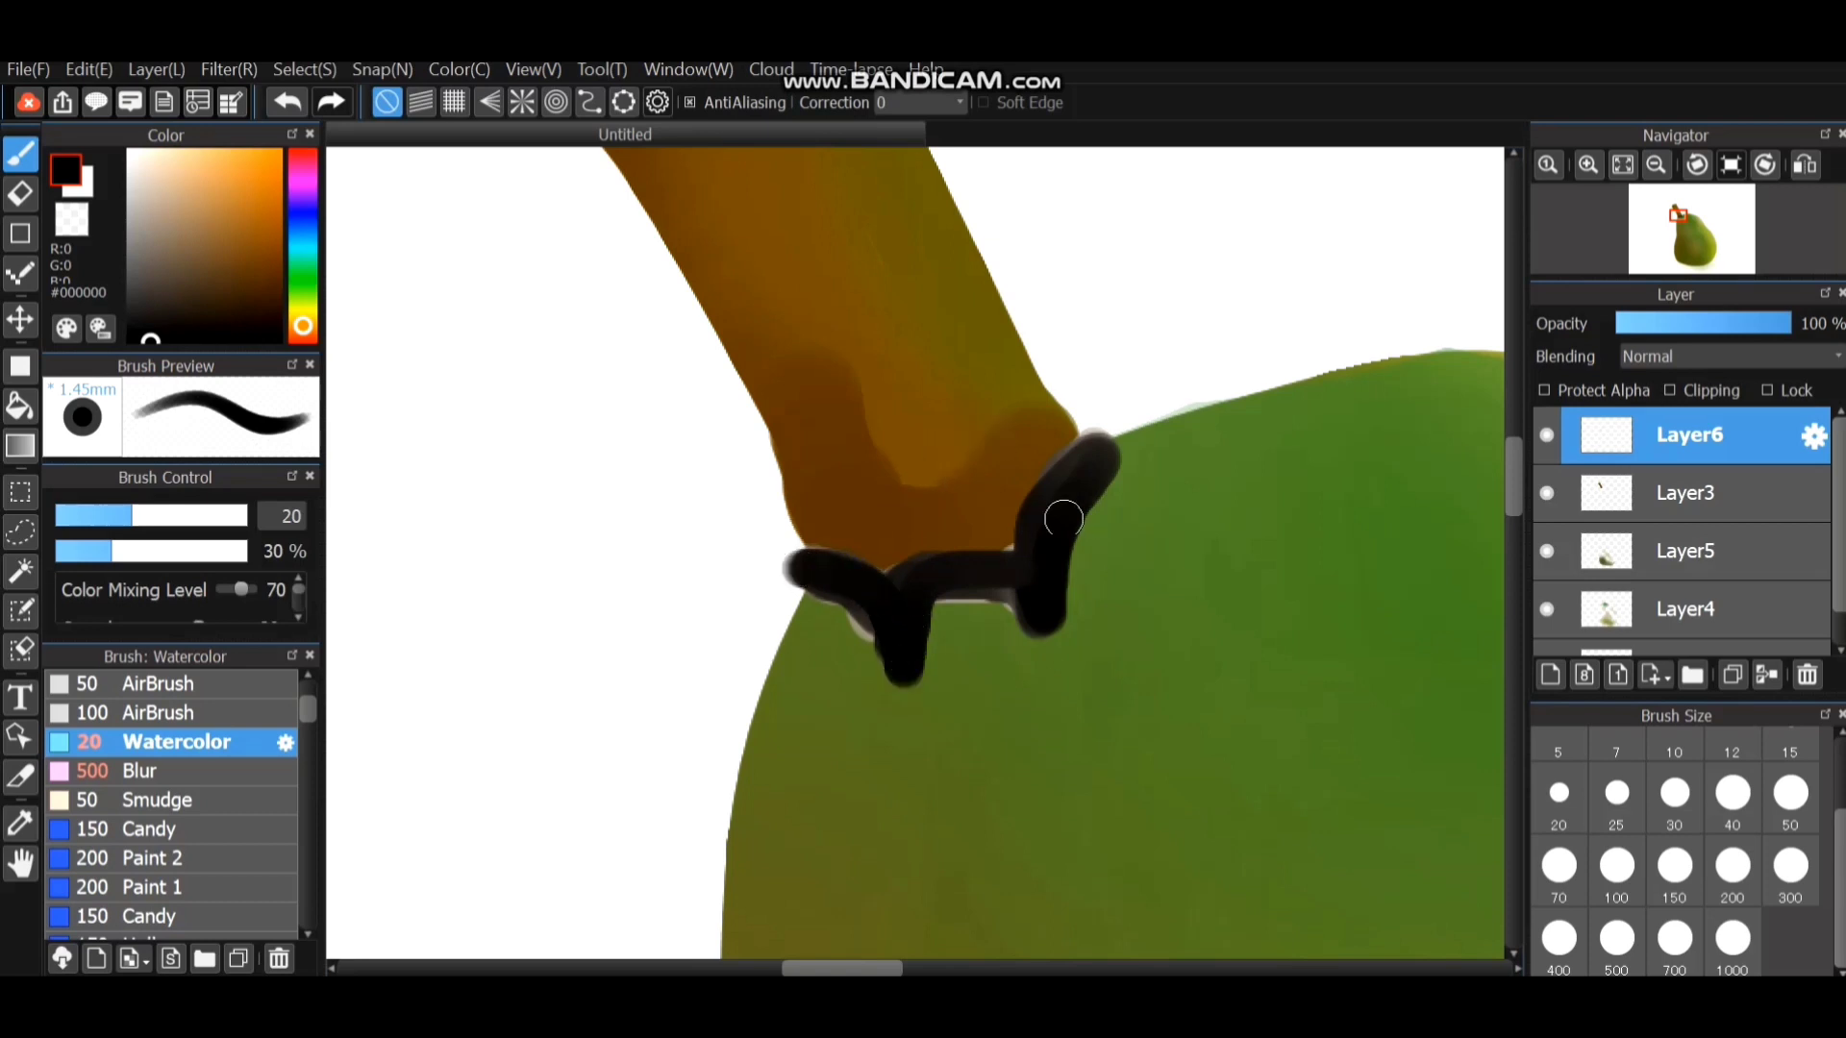
Trim the underside of the black edge into a scalloped outline with the Eraser at size 100, and set its size to 20.
scroll(173, 798, up, 3)
click(154, 770)
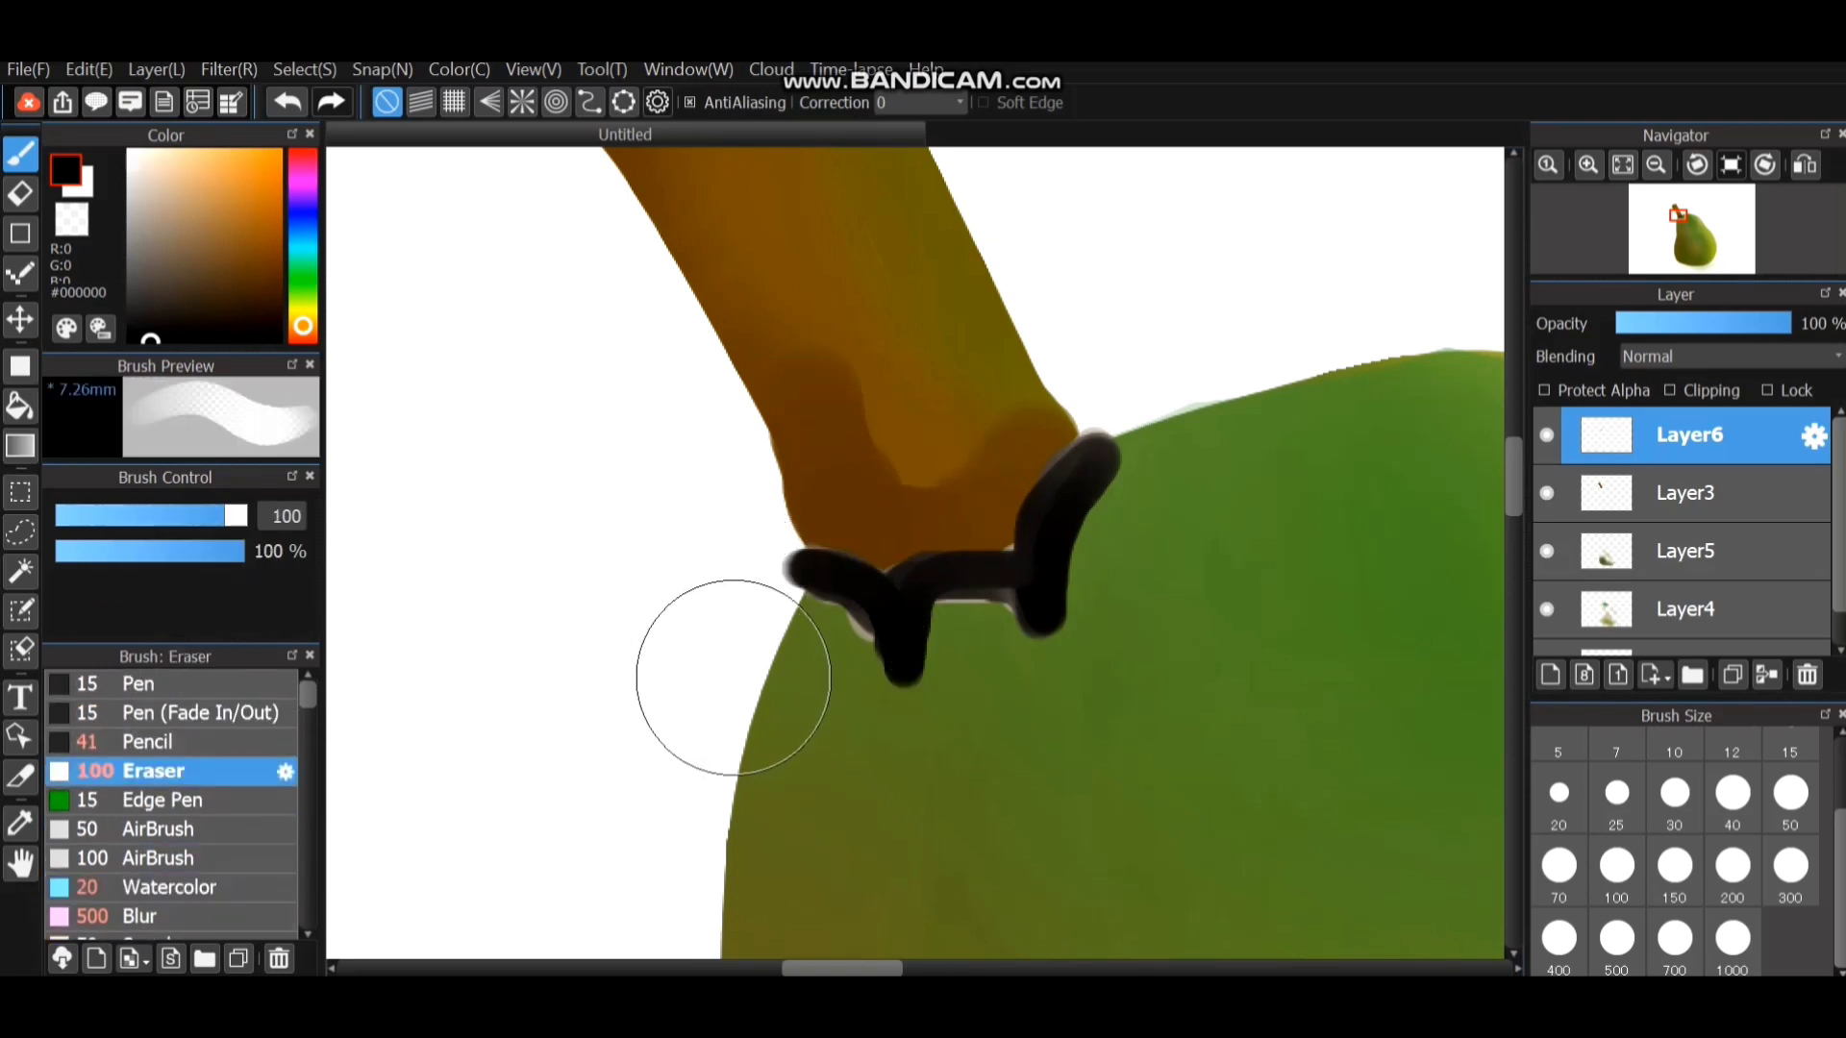
mouse_move(769, 668)
mouse_down()
mouse_move(700, 606)
mouse_move(701, 560)
mouse_move(767, 672)
mouse_move(862, 741)
mouse_move(980, 694)
mouse_move(977, 667)
mouse_move(994, 787)
mouse_move(1161, 487)
mouse_move(1154, 555)
mouse_move(1199, 610)
mouse_move(1174, 544)
mouse_move(1191, 494)
mouse_move(1177, 532)
mouse_up()
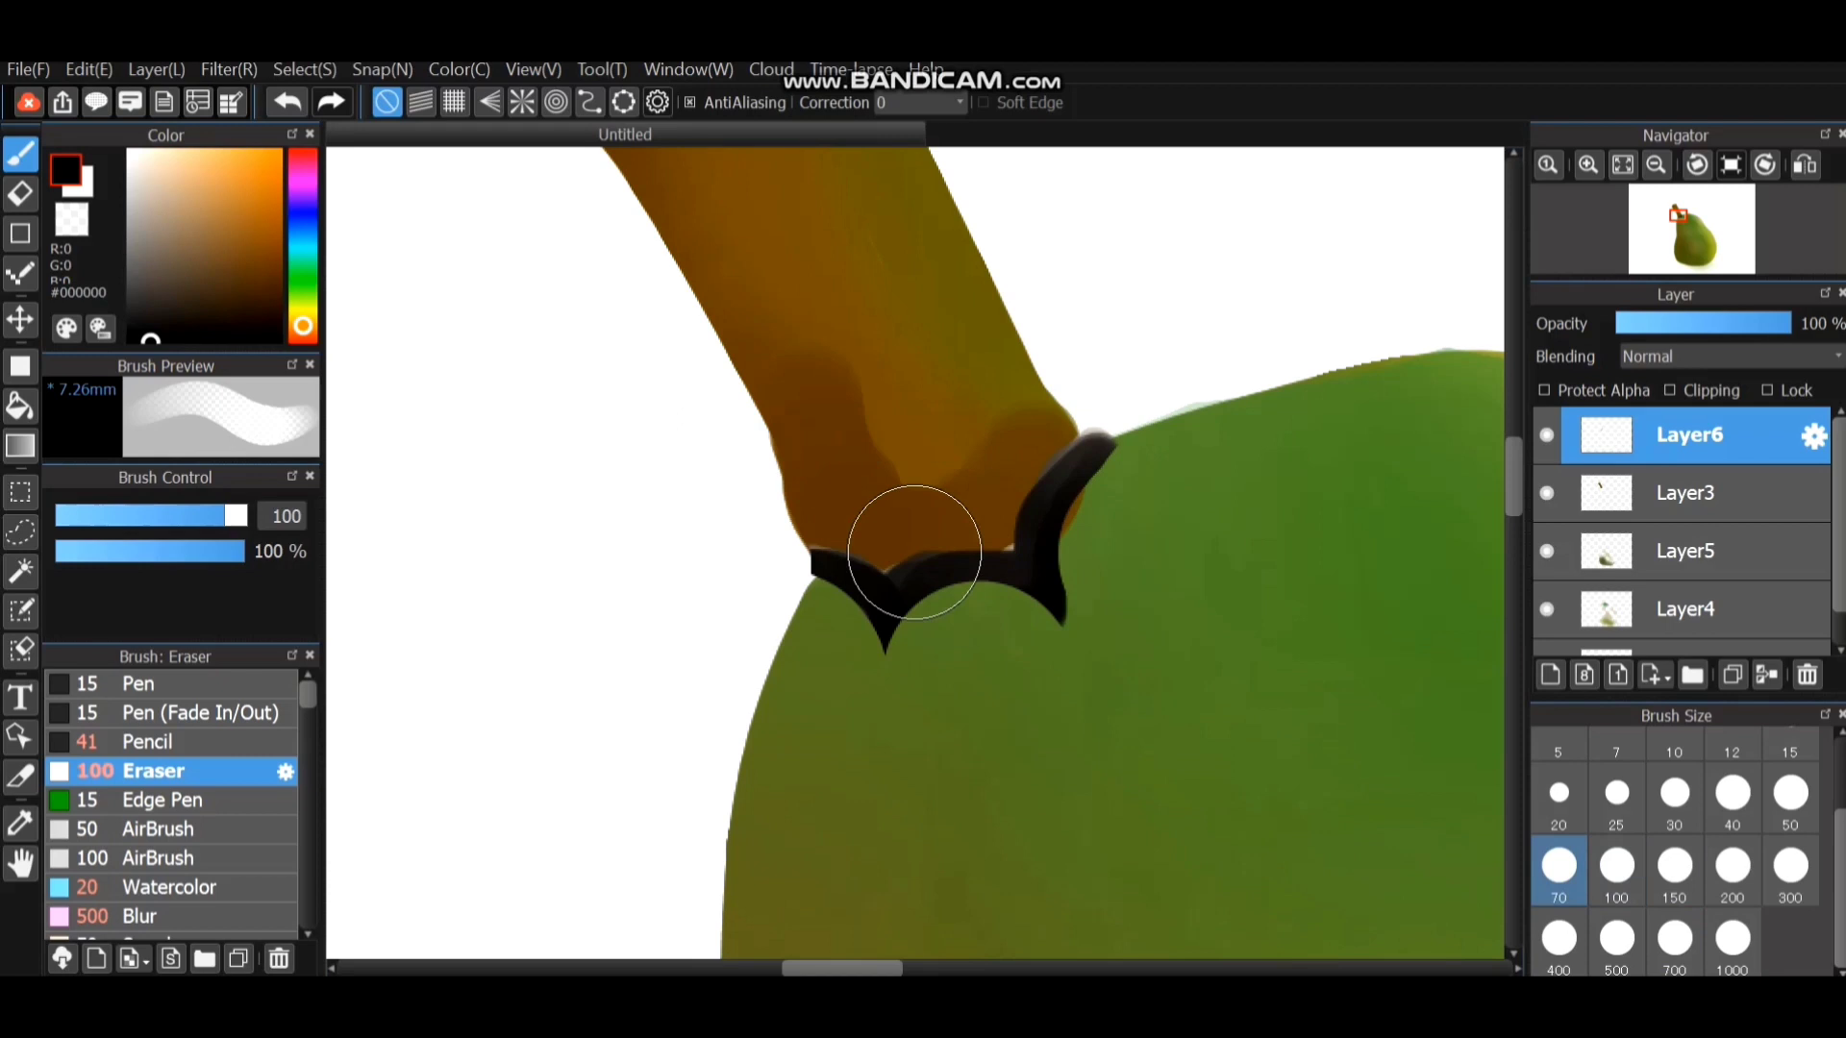
click(1559, 793)
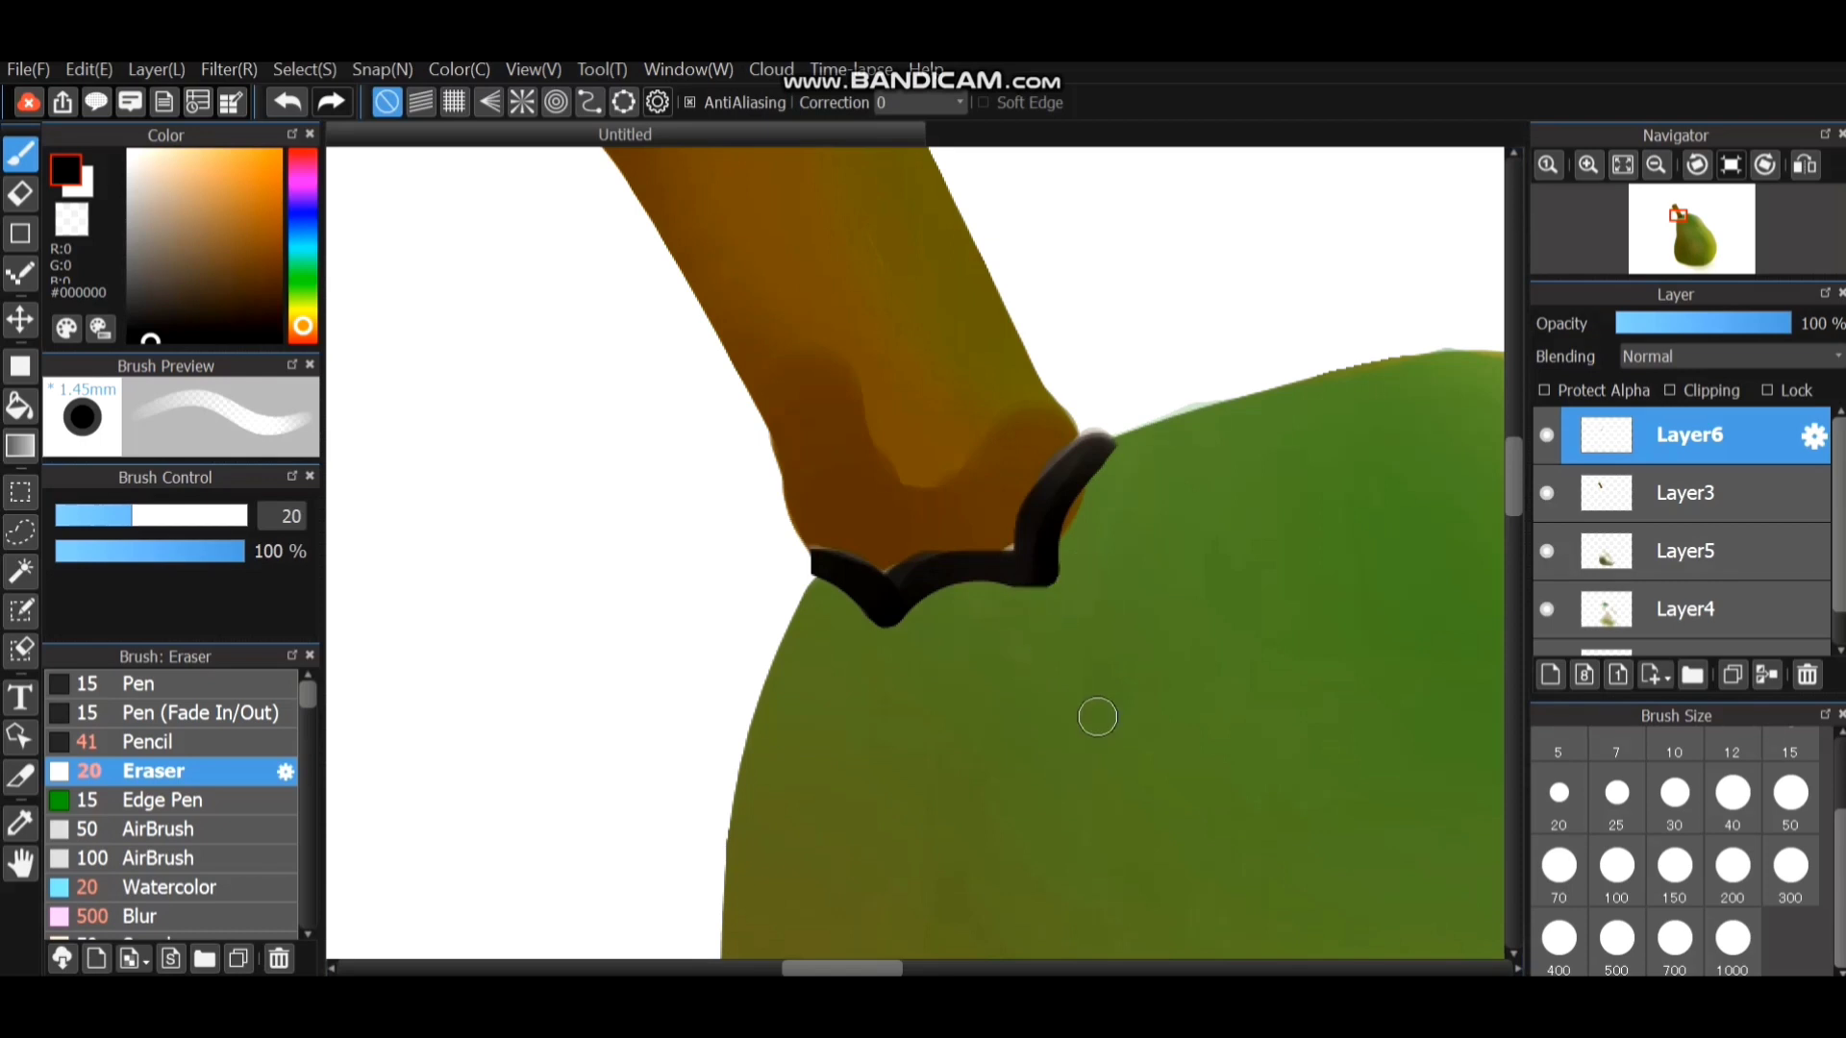
Try a lower opacity on the black outline's layer, Layer6, and undo the change.
click(1692, 493)
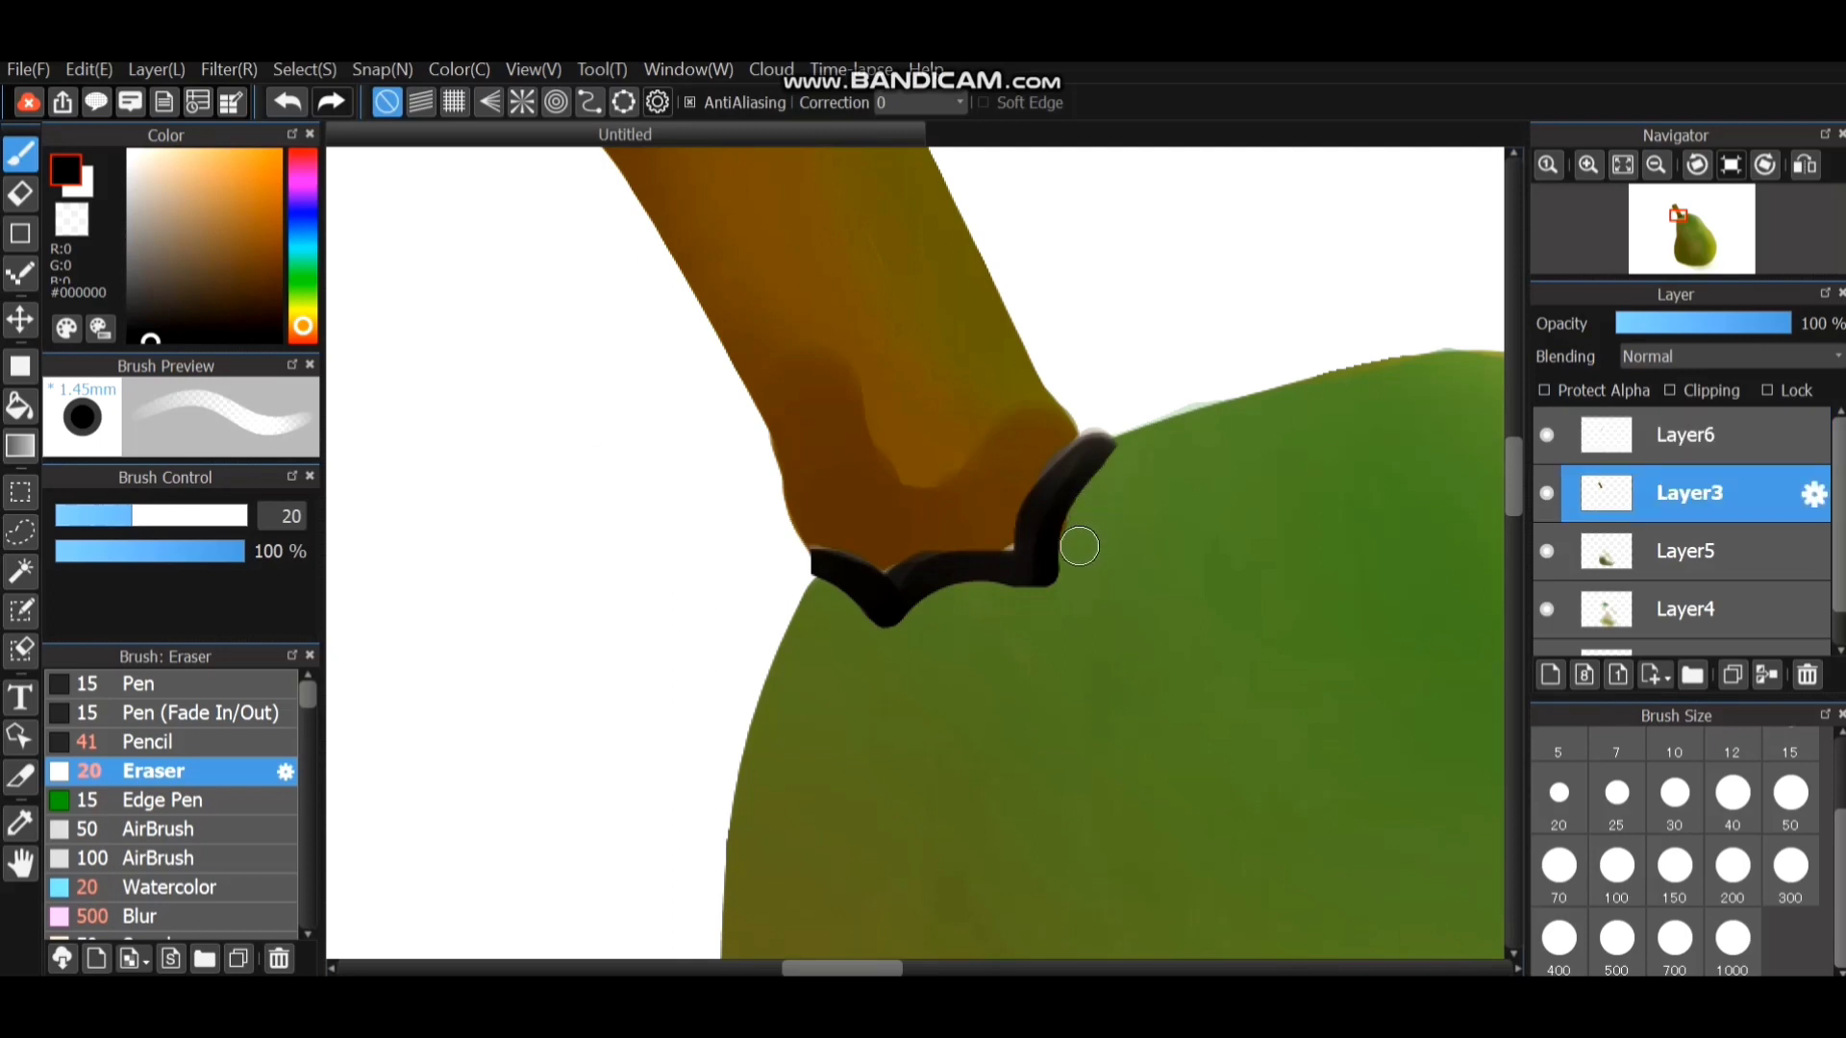
click(1689, 435)
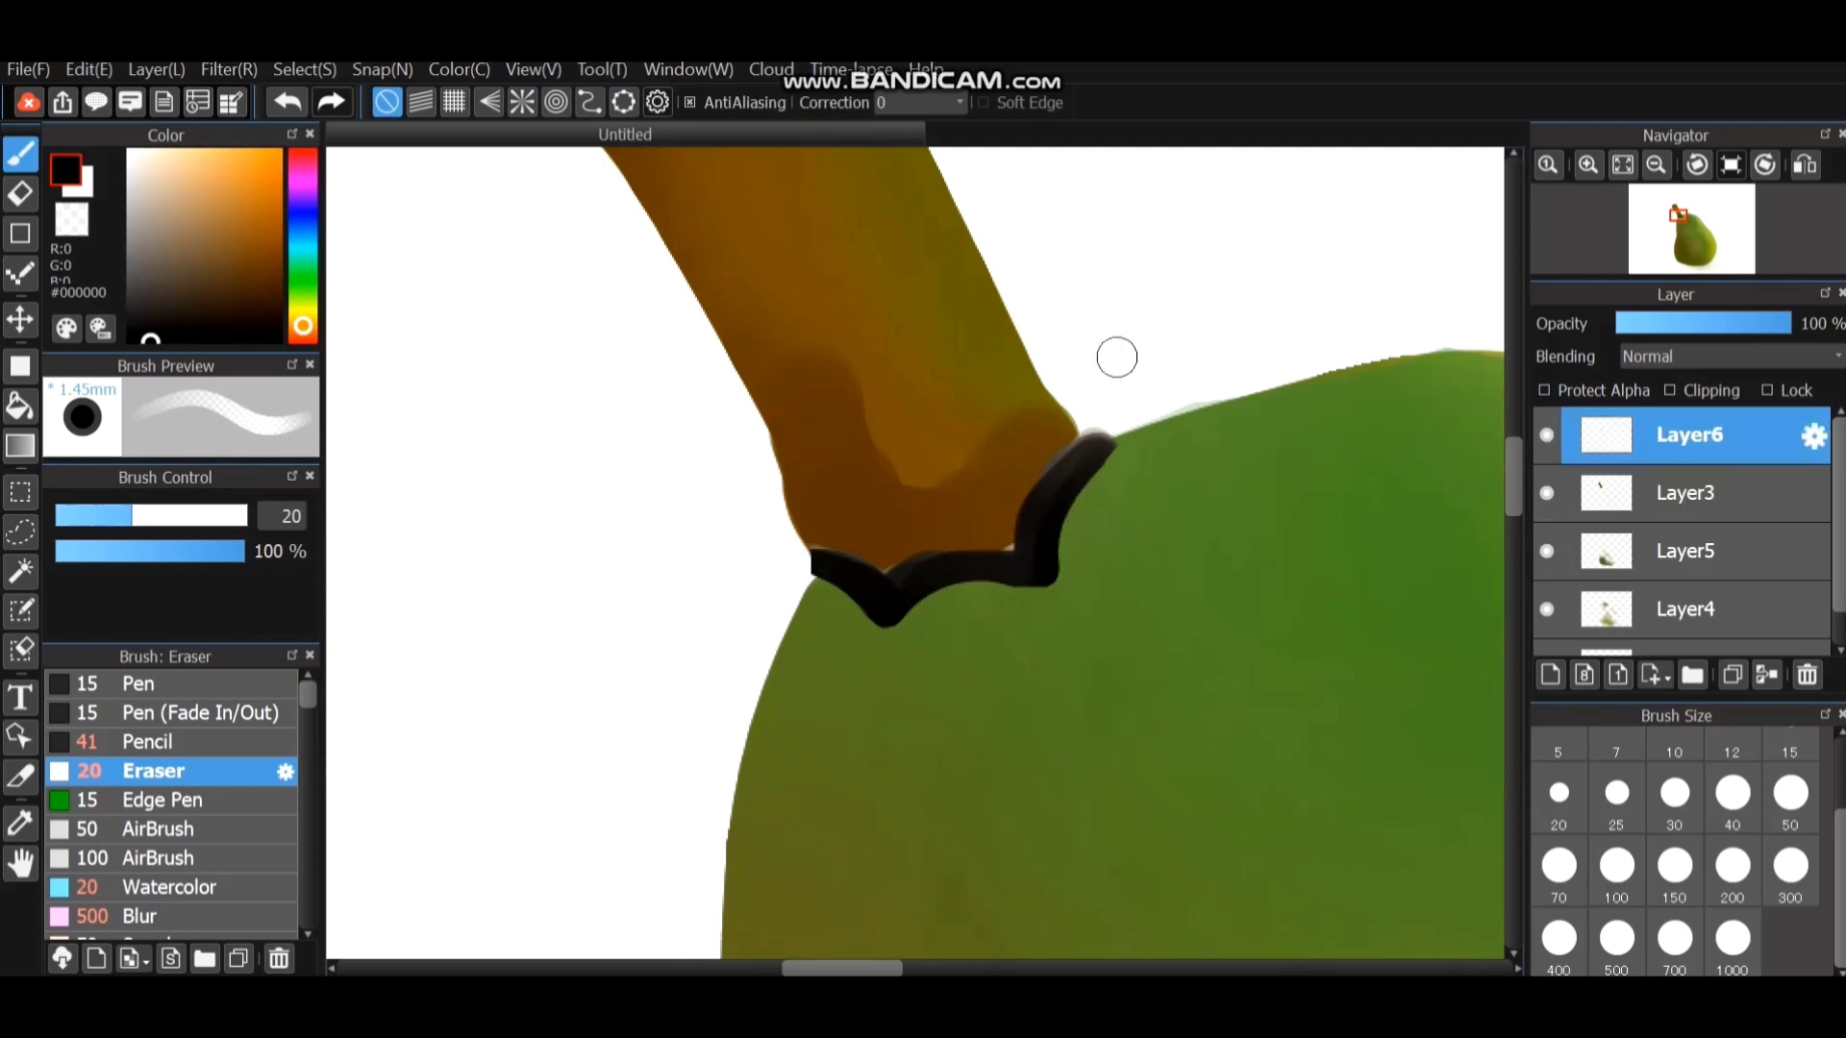
drag(1789, 323, 1753, 323)
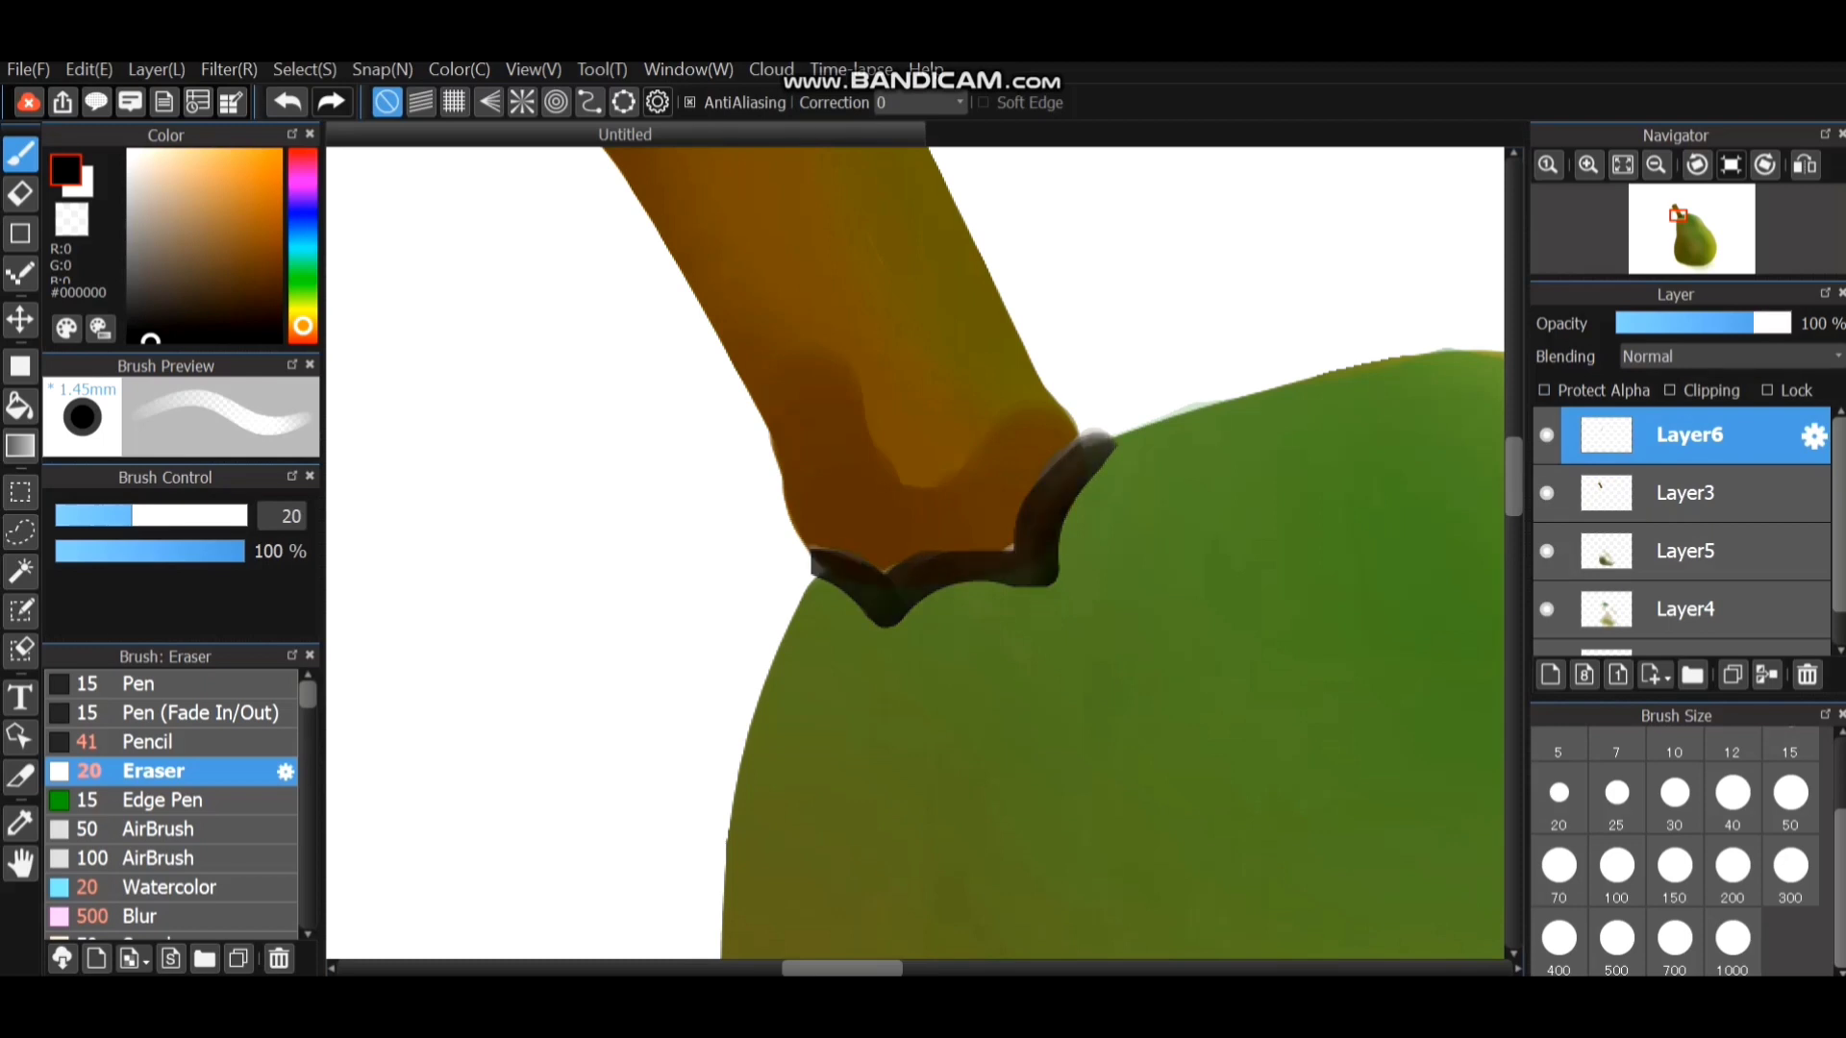
key(ctrl+z)
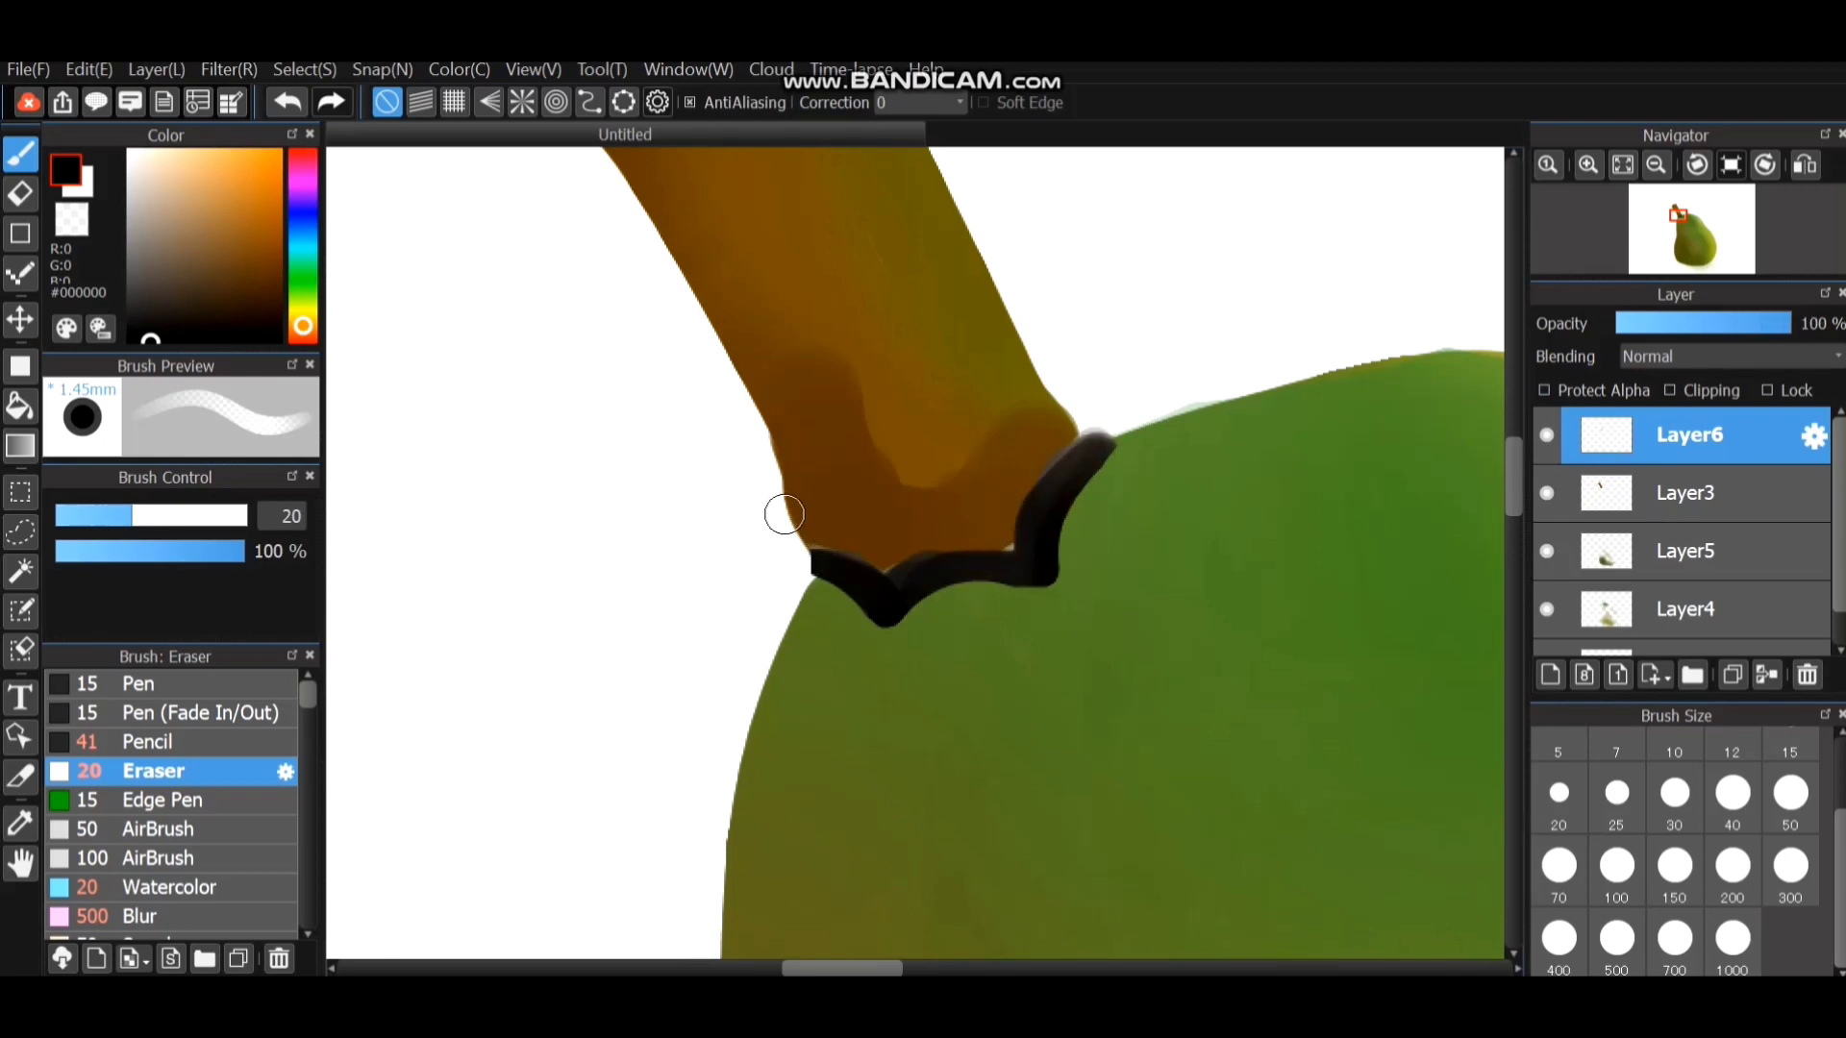
Paint dark brown #502E05 on Layer3 along the stem's base above the black outline, using the Watercolor brush at size 20 and 30% opacity.
click(1721, 495)
drag(223, 298, 272, 281)
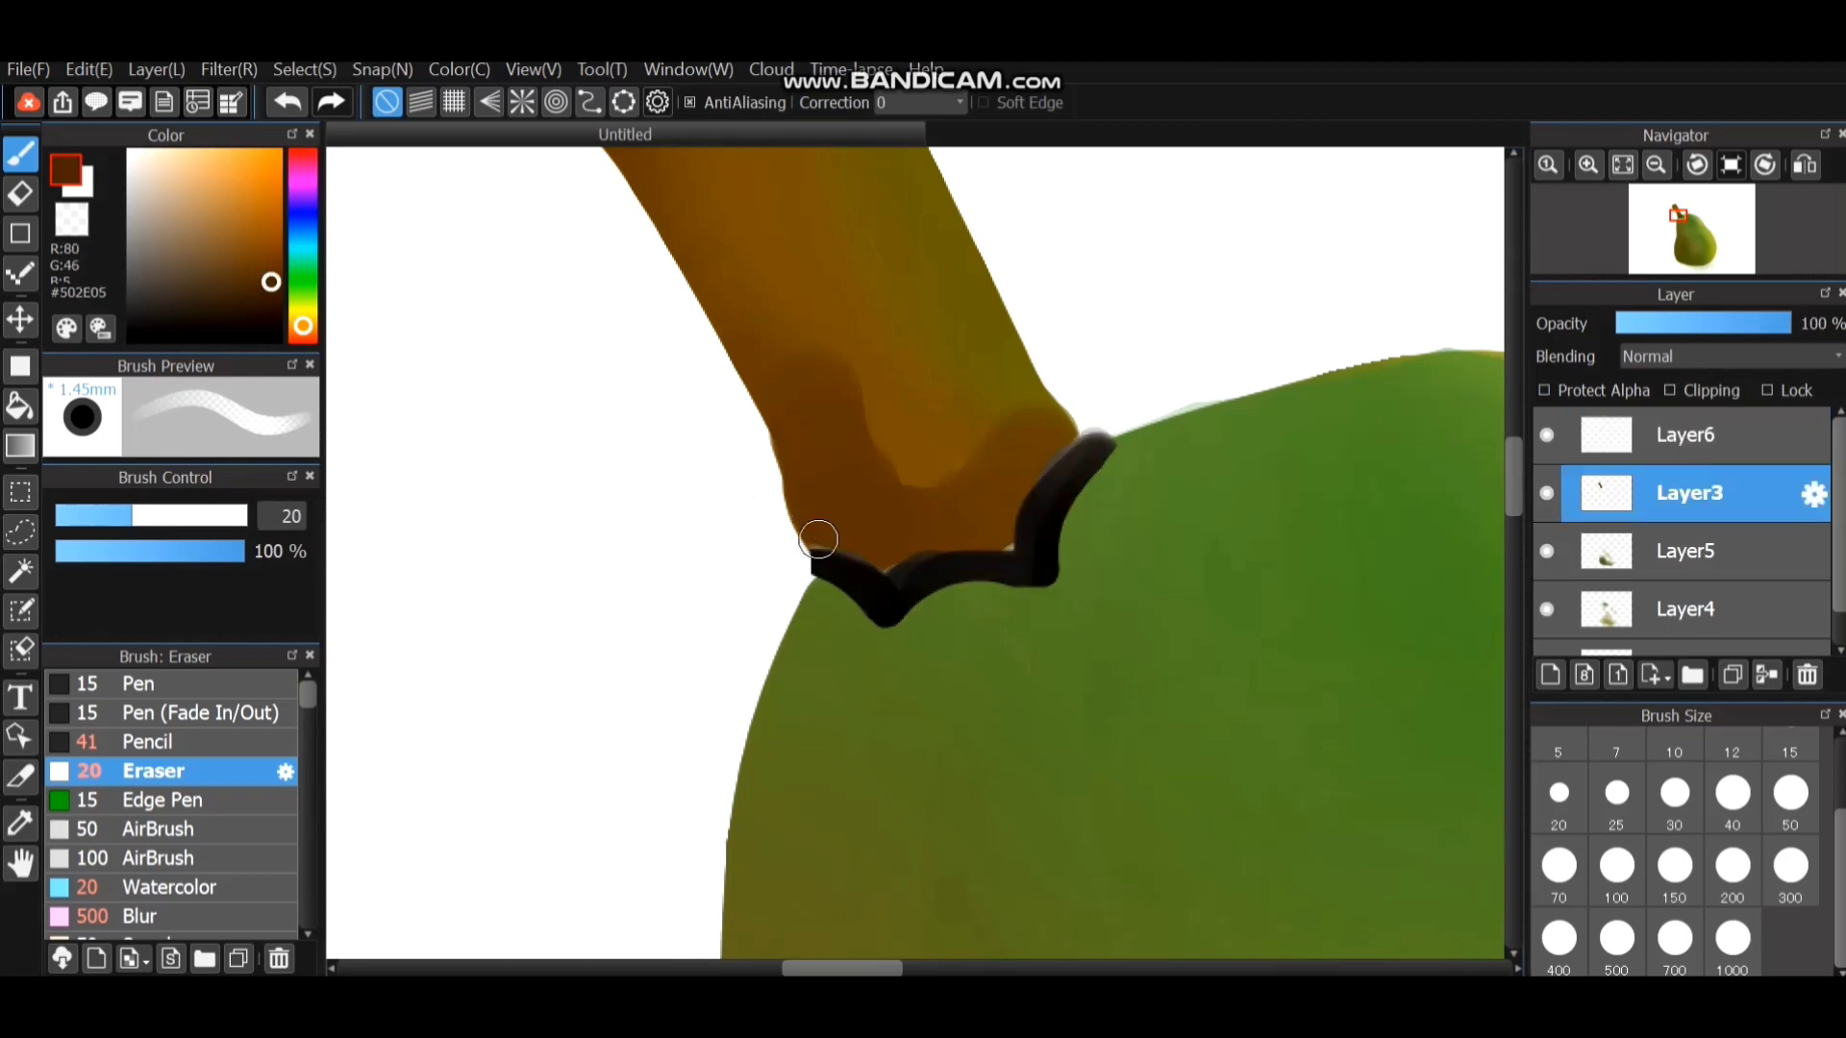
drag(818, 540, 865, 538)
key(ctrl+z)
click(163, 829)
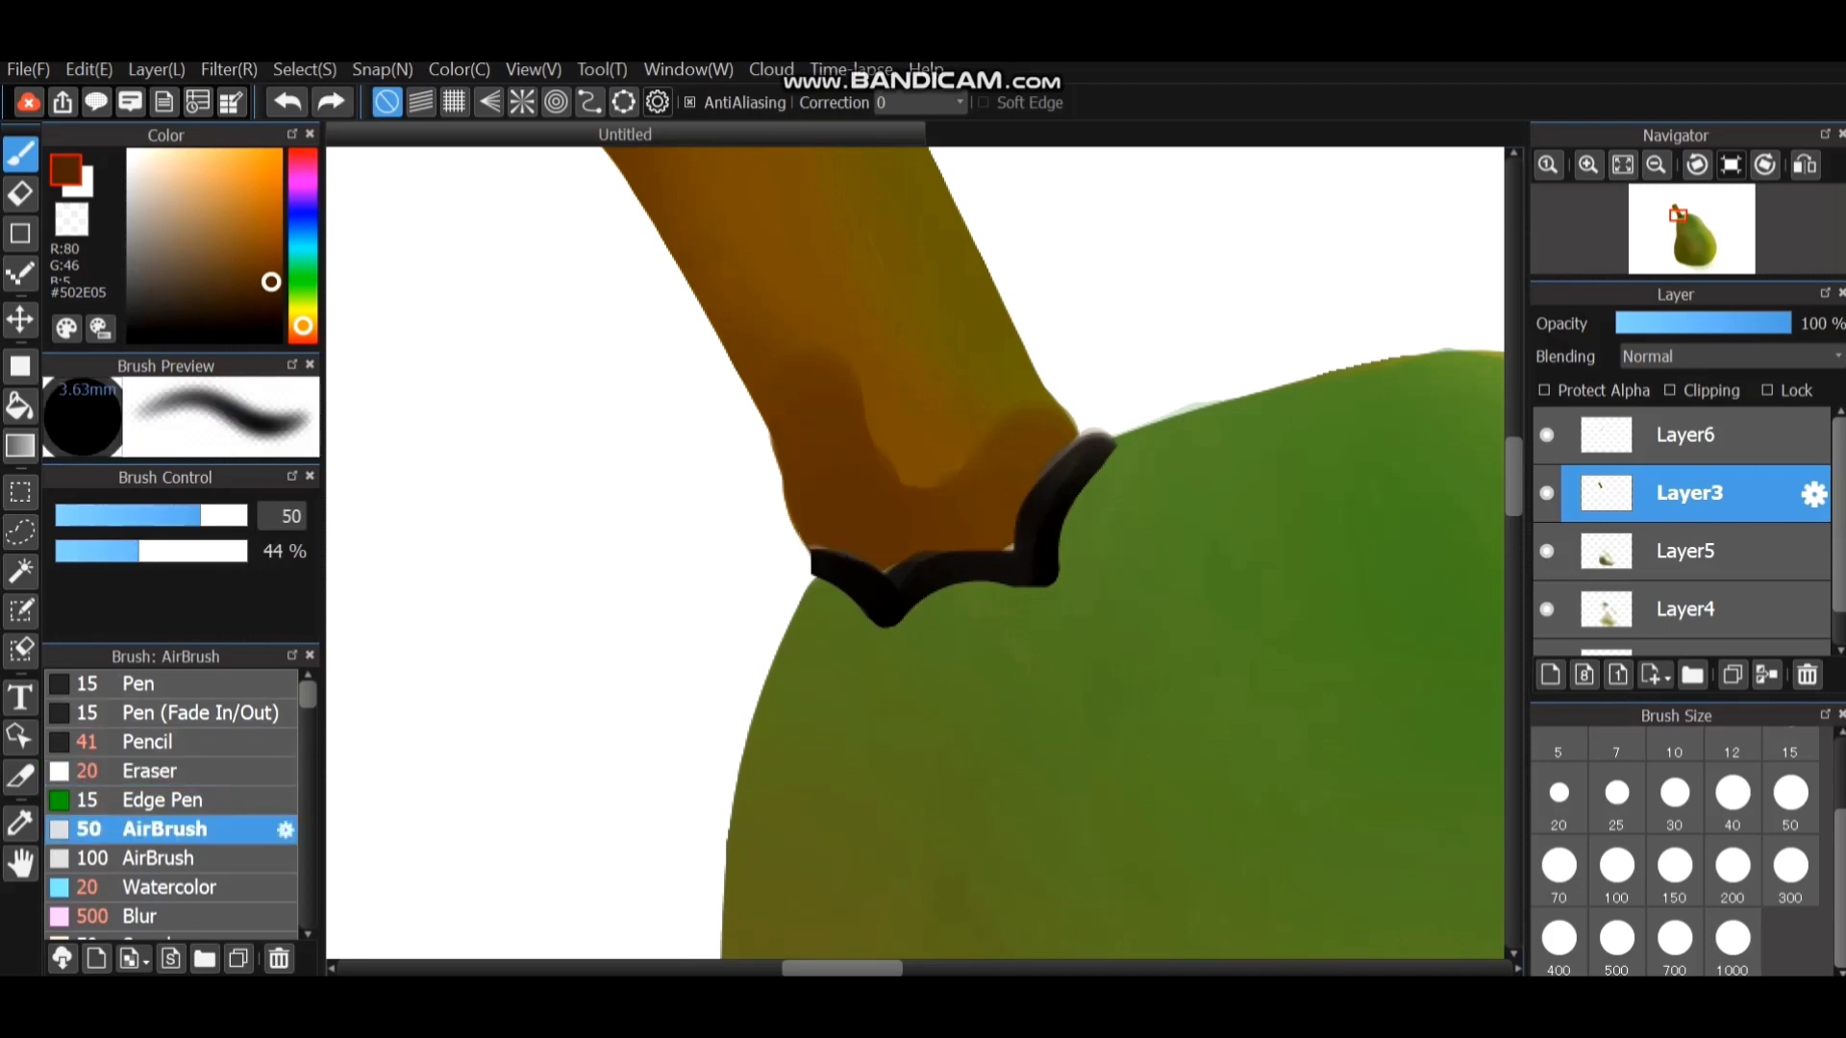
click(164, 886)
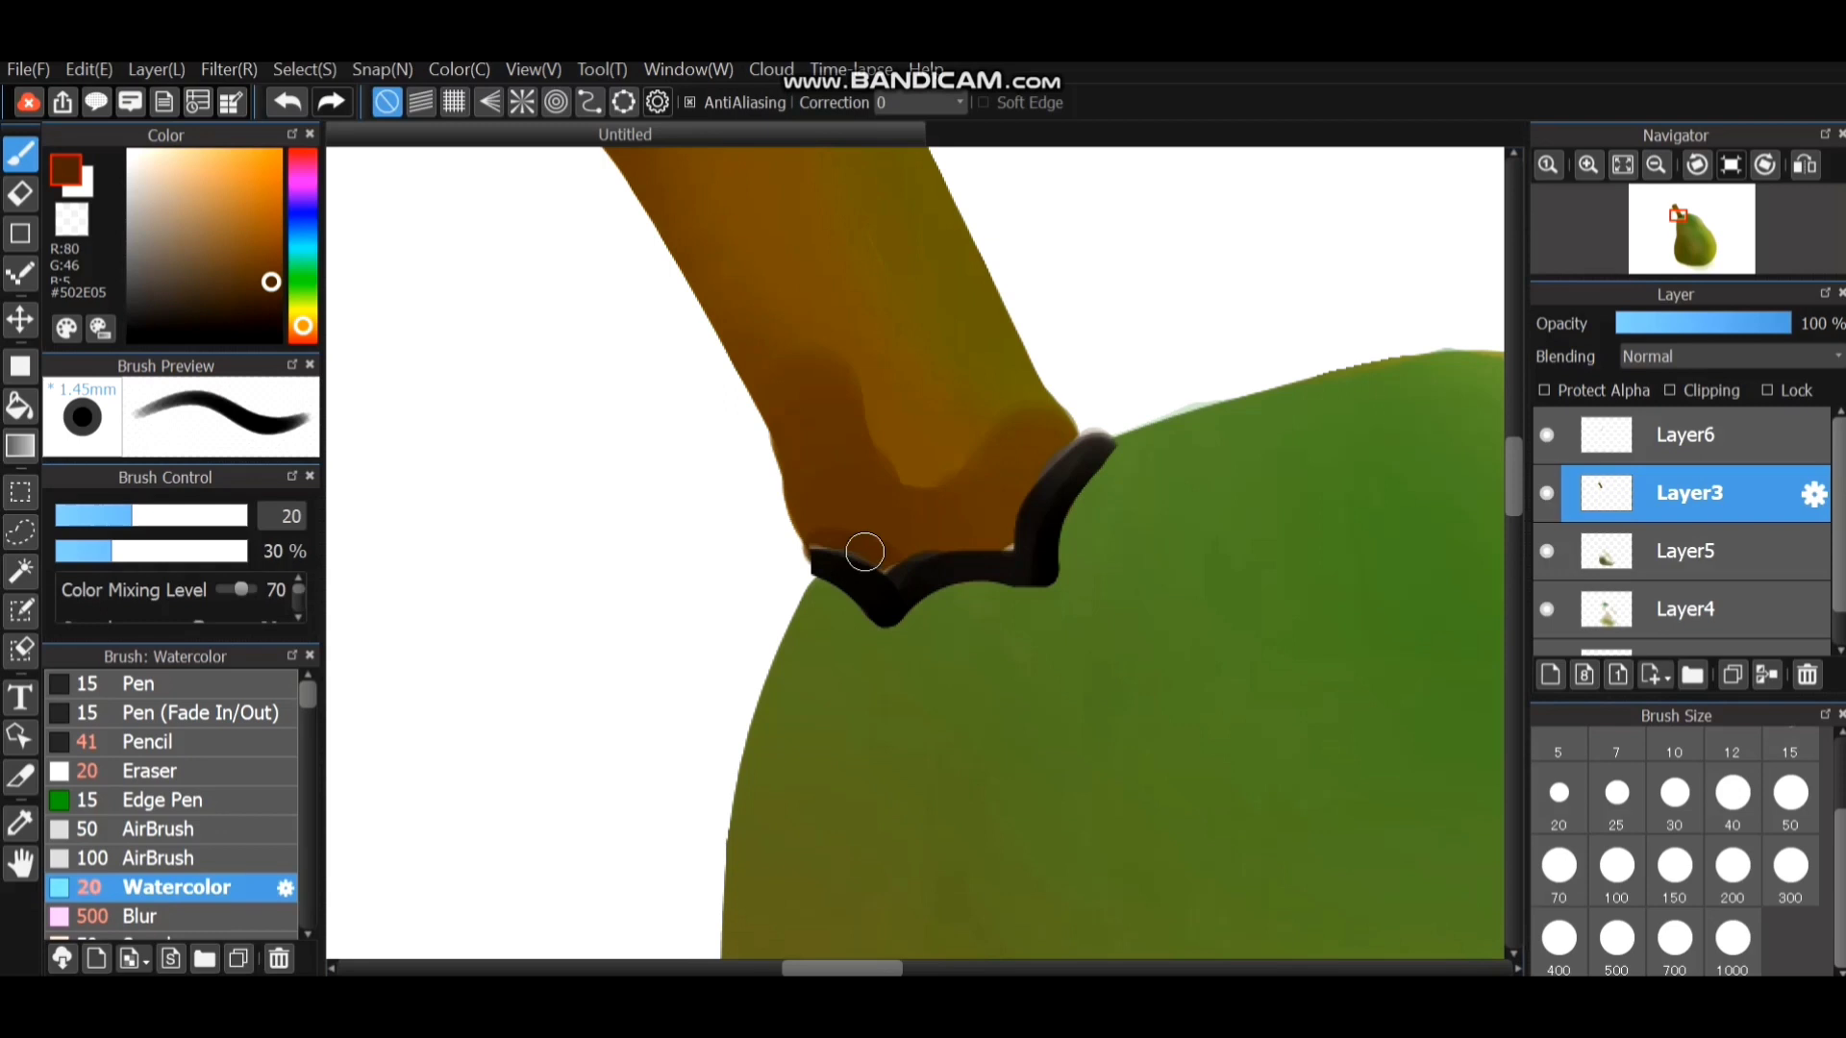
drag(926, 552, 1011, 518)
drag(1689, 492, 1689, 412)
key(ctrl+z)
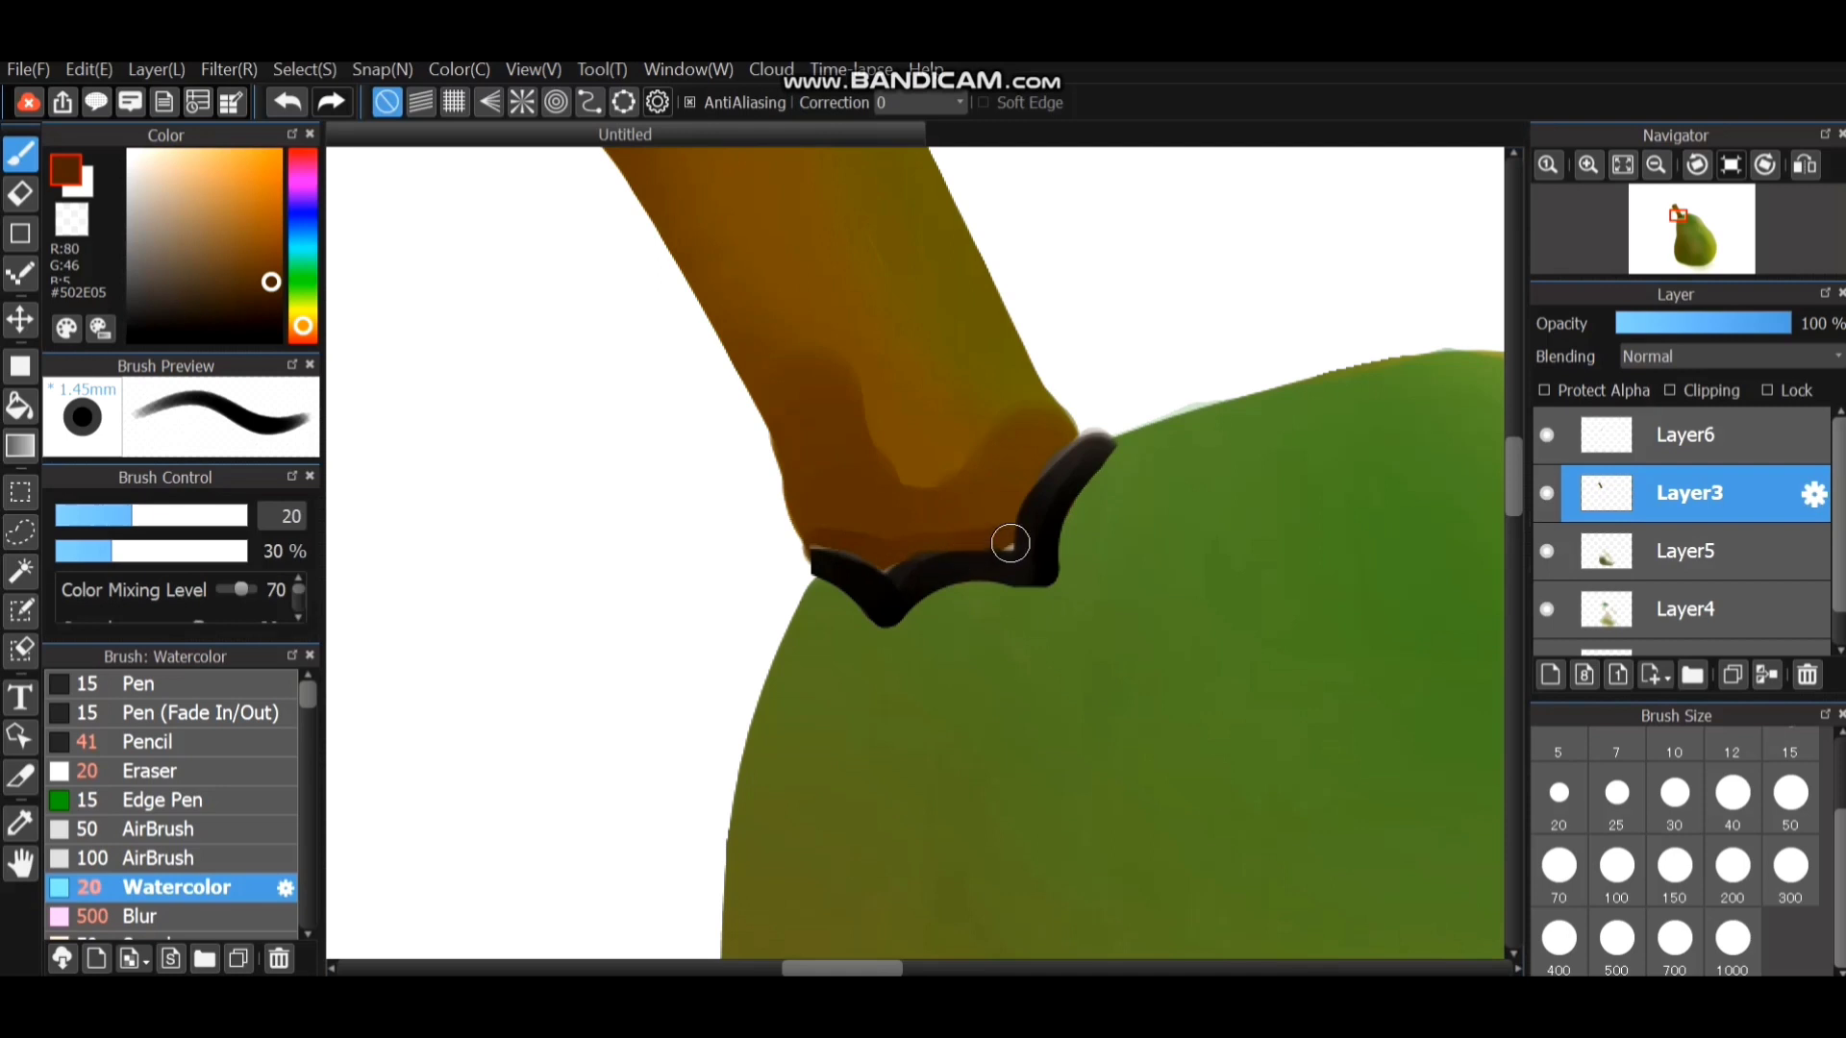
drag(1010, 543, 1059, 447)
drag(1001, 535, 850, 542)
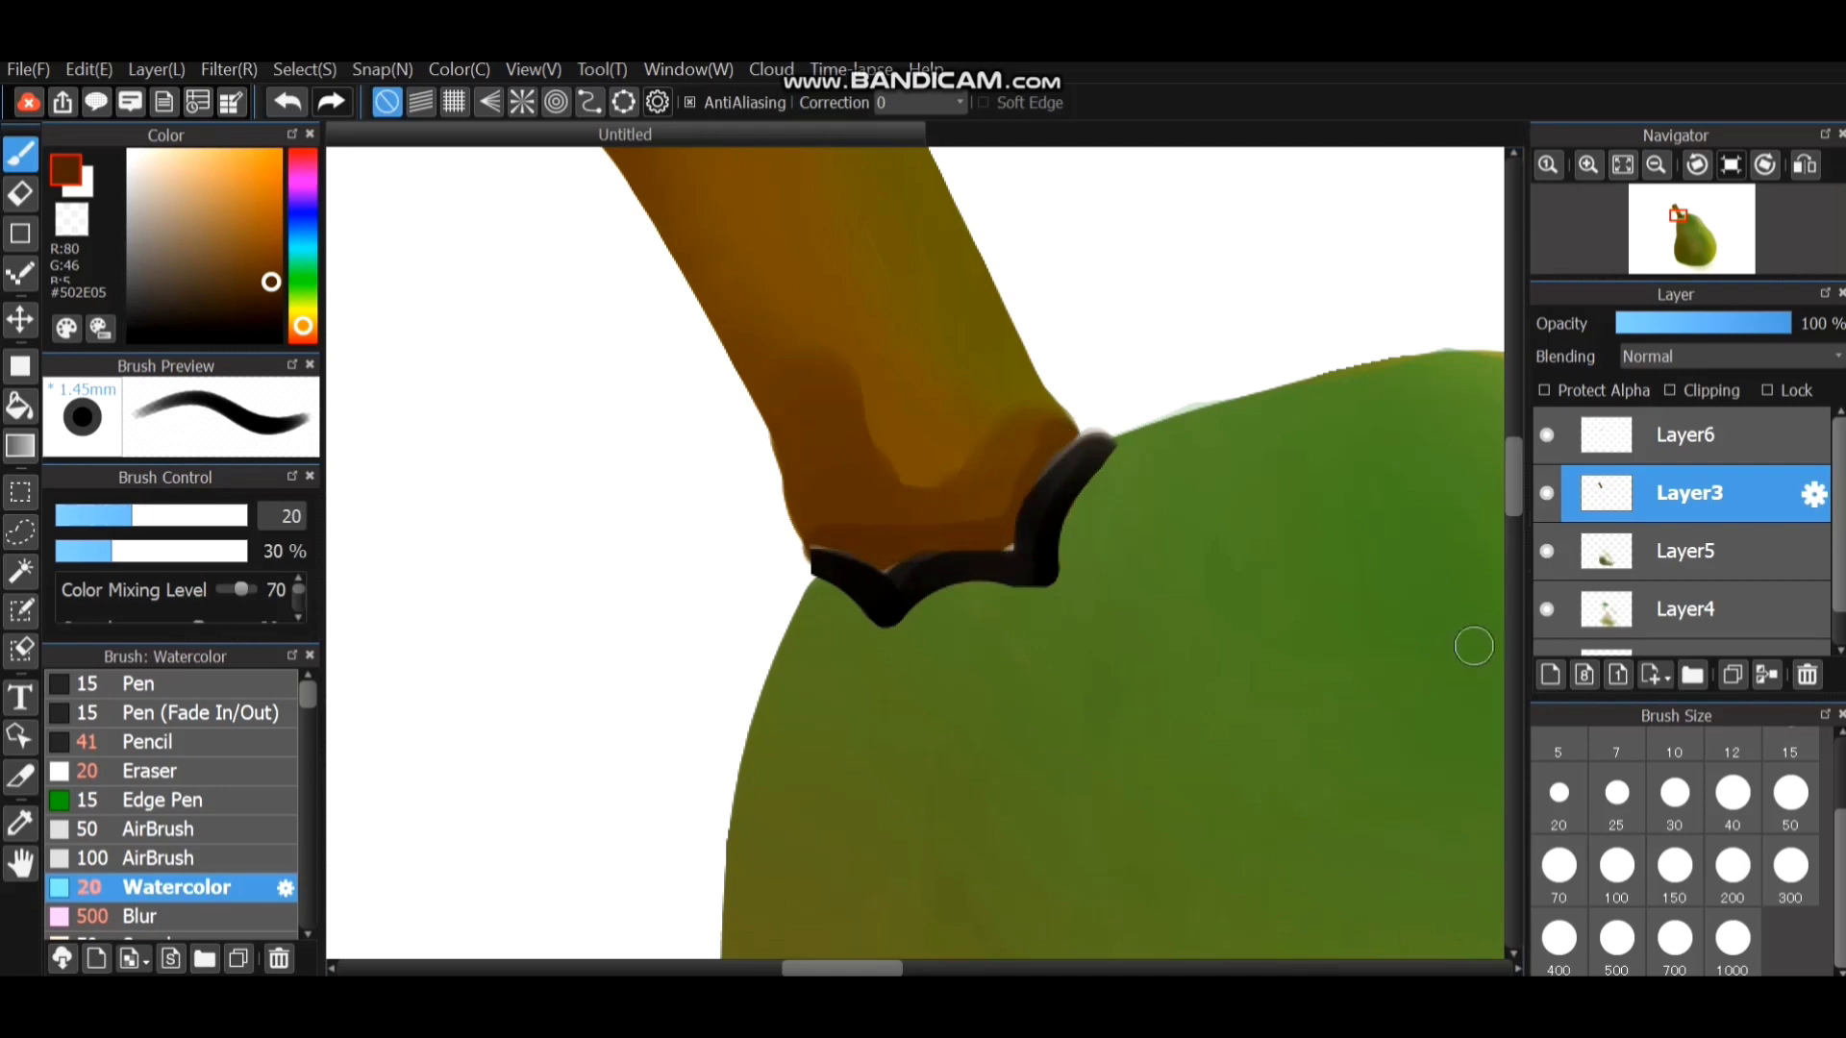
Darken the lower end of the stem with #502E05 using the size 100 AirBrush at 9% and the size 50 AirBrush at 44% opacity.
click(159, 857)
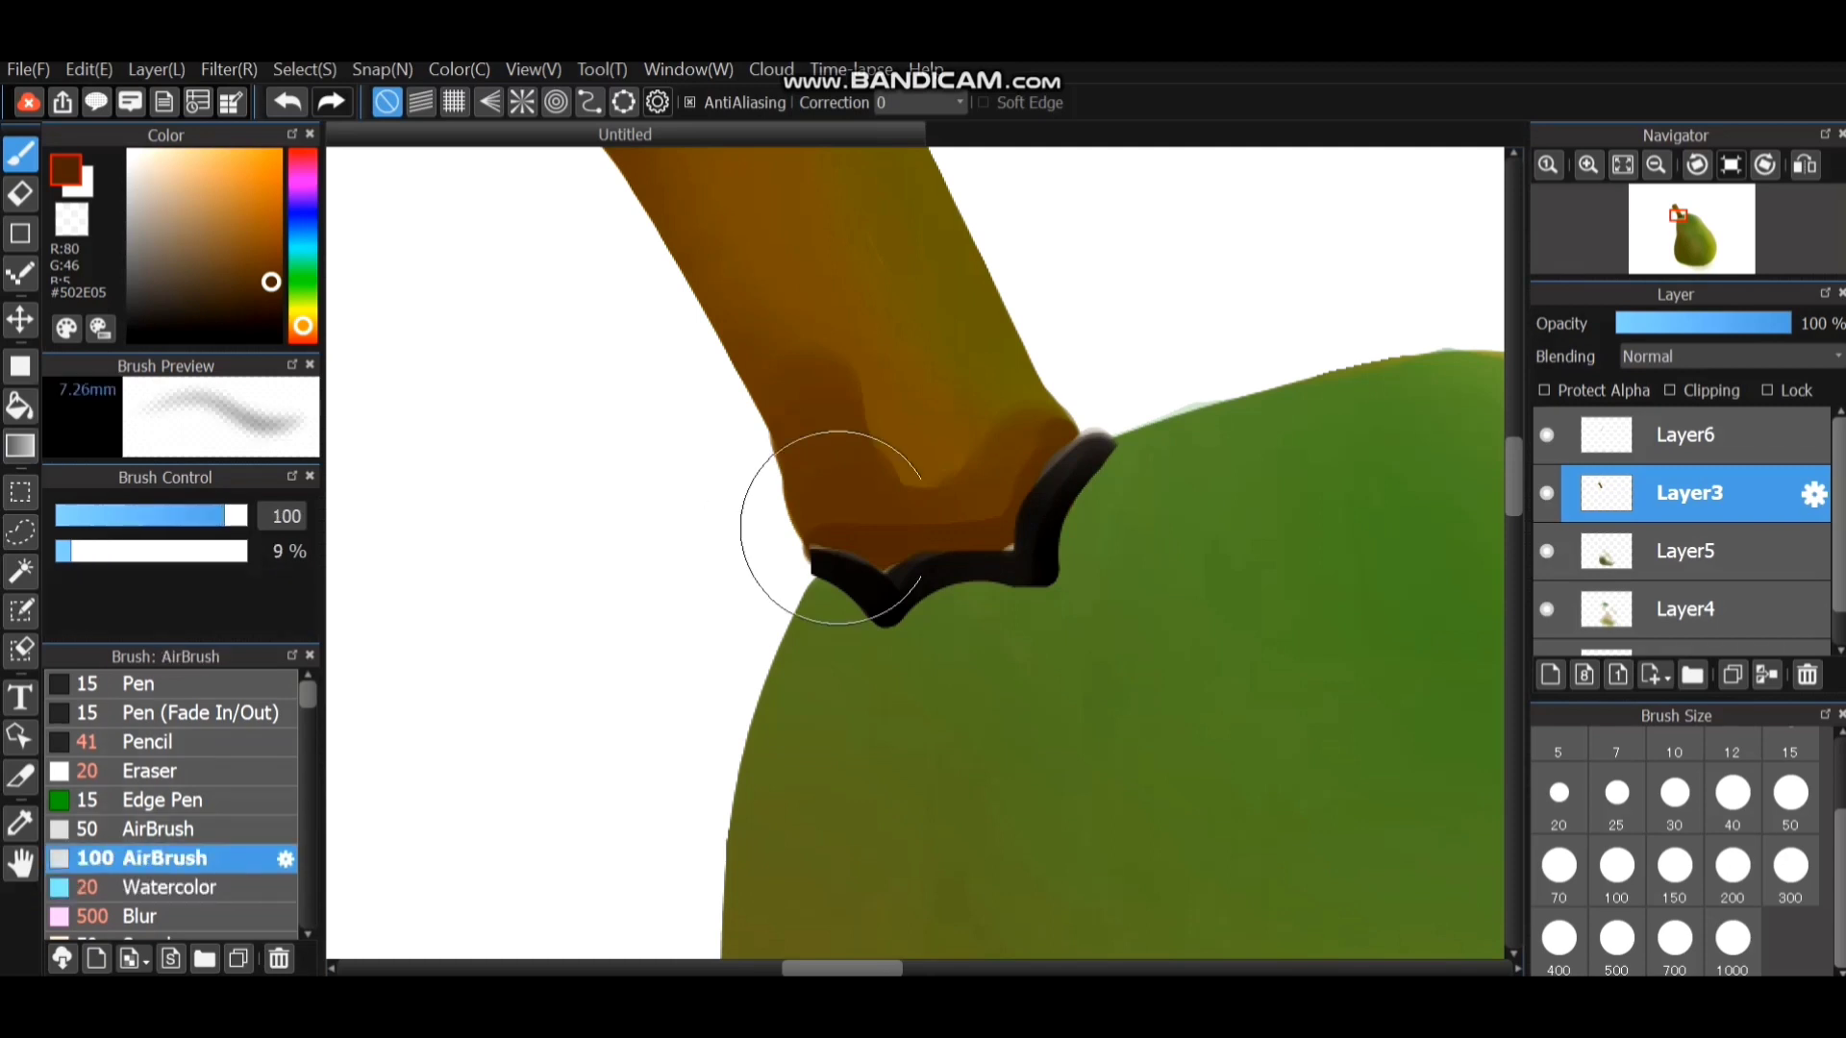
mouse_move(884, 486)
mouse_down()
mouse_move(947, 453)
mouse_move(863, 436)
mouse_move(905, 504)
mouse_move(952, 472)
mouse_move(886, 512)
mouse_move(947, 535)
mouse_move(968, 493)
mouse_move(868, 512)
mouse_move(815, 422)
mouse_move(945, 531)
mouse_move(998, 454)
mouse_move(924, 502)
mouse_move(997, 457)
mouse_move(927, 473)
mouse_move(837, 384)
mouse_move(907, 416)
mouse_move(922, 478)
mouse_move(827, 413)
mouse_up()
click(159, 829)
mouse_move(960, 482)
mouse_down()
mouse_move(825, 424)
mouse_move(916, 446)
mouse_move(960, 496)
mouse_move(970, 456)
mouse_move(1006, 480)
mouse_move(1006, 449)
mouse_move(1035, 457)
mouse_move(998, 529)
mouse_move(826, 529)
mouse_move(872, 507)
mouse_up()
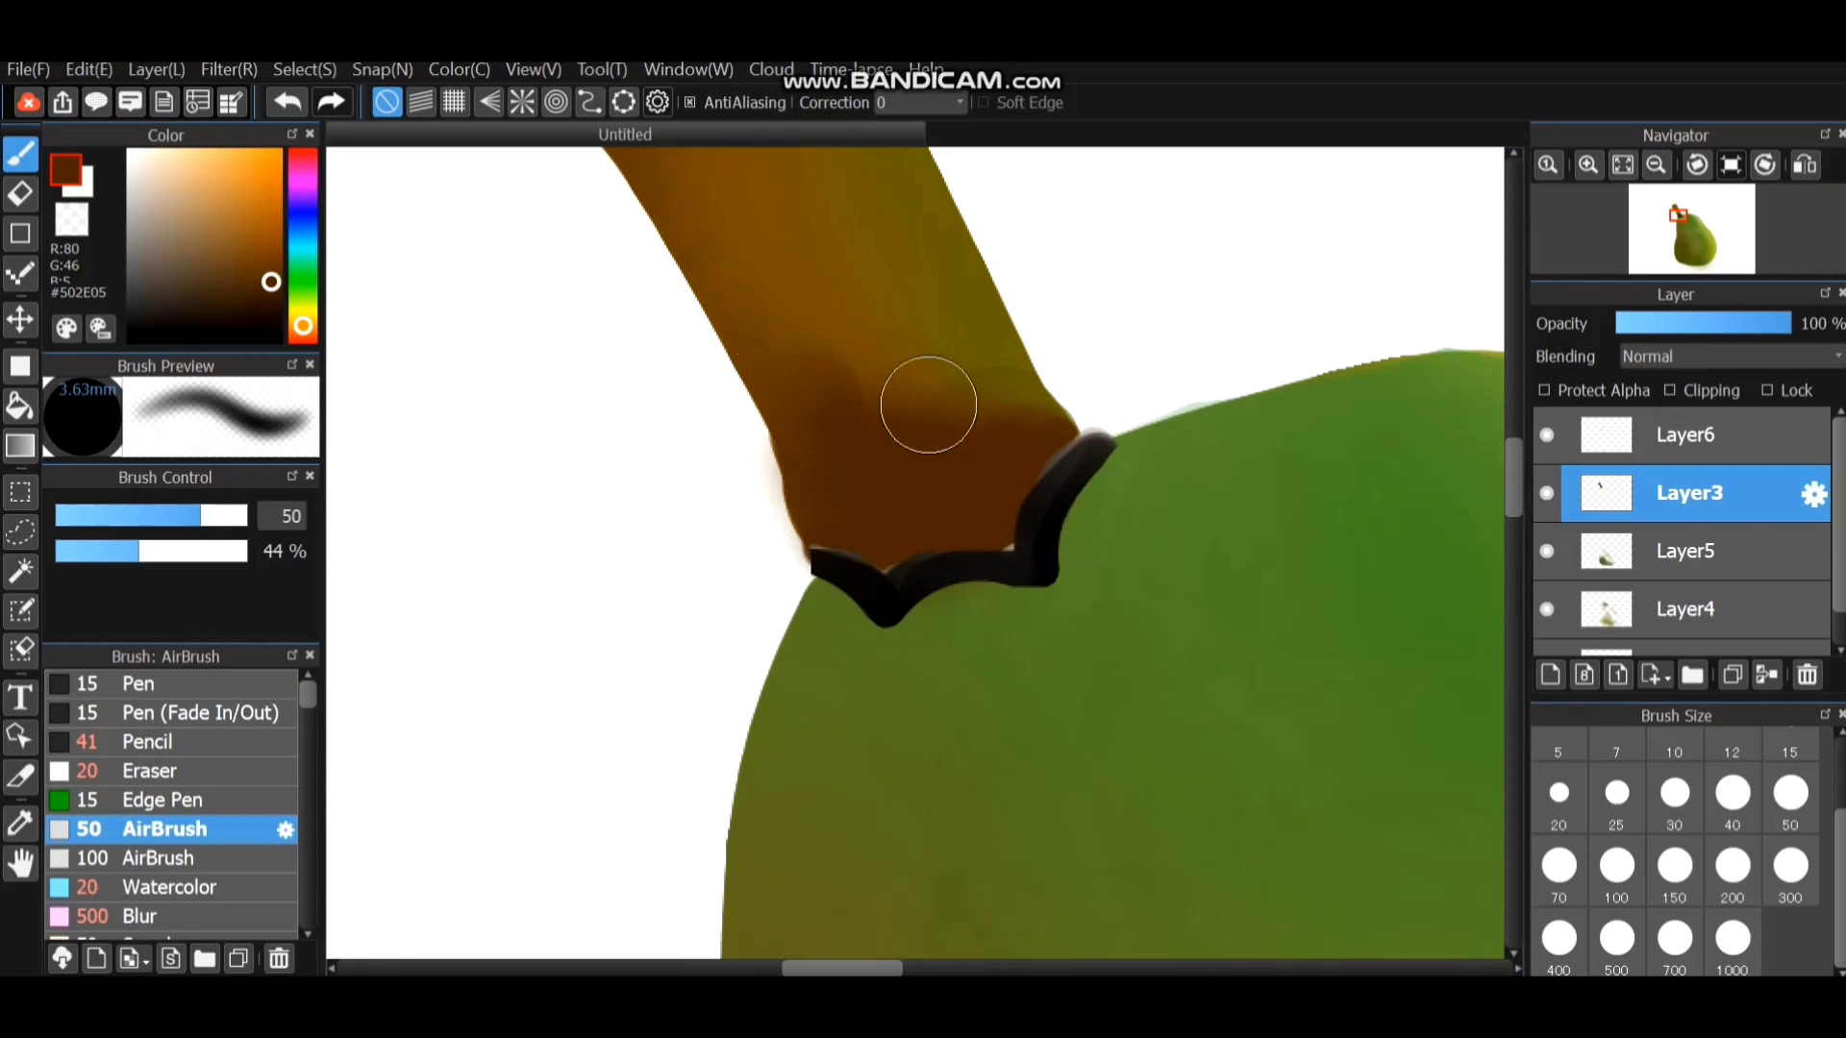
mouse_move(928, 403)
mouse_down()
mouse_move(971, 425)
mouse_move(745, 317)
mouse_up()
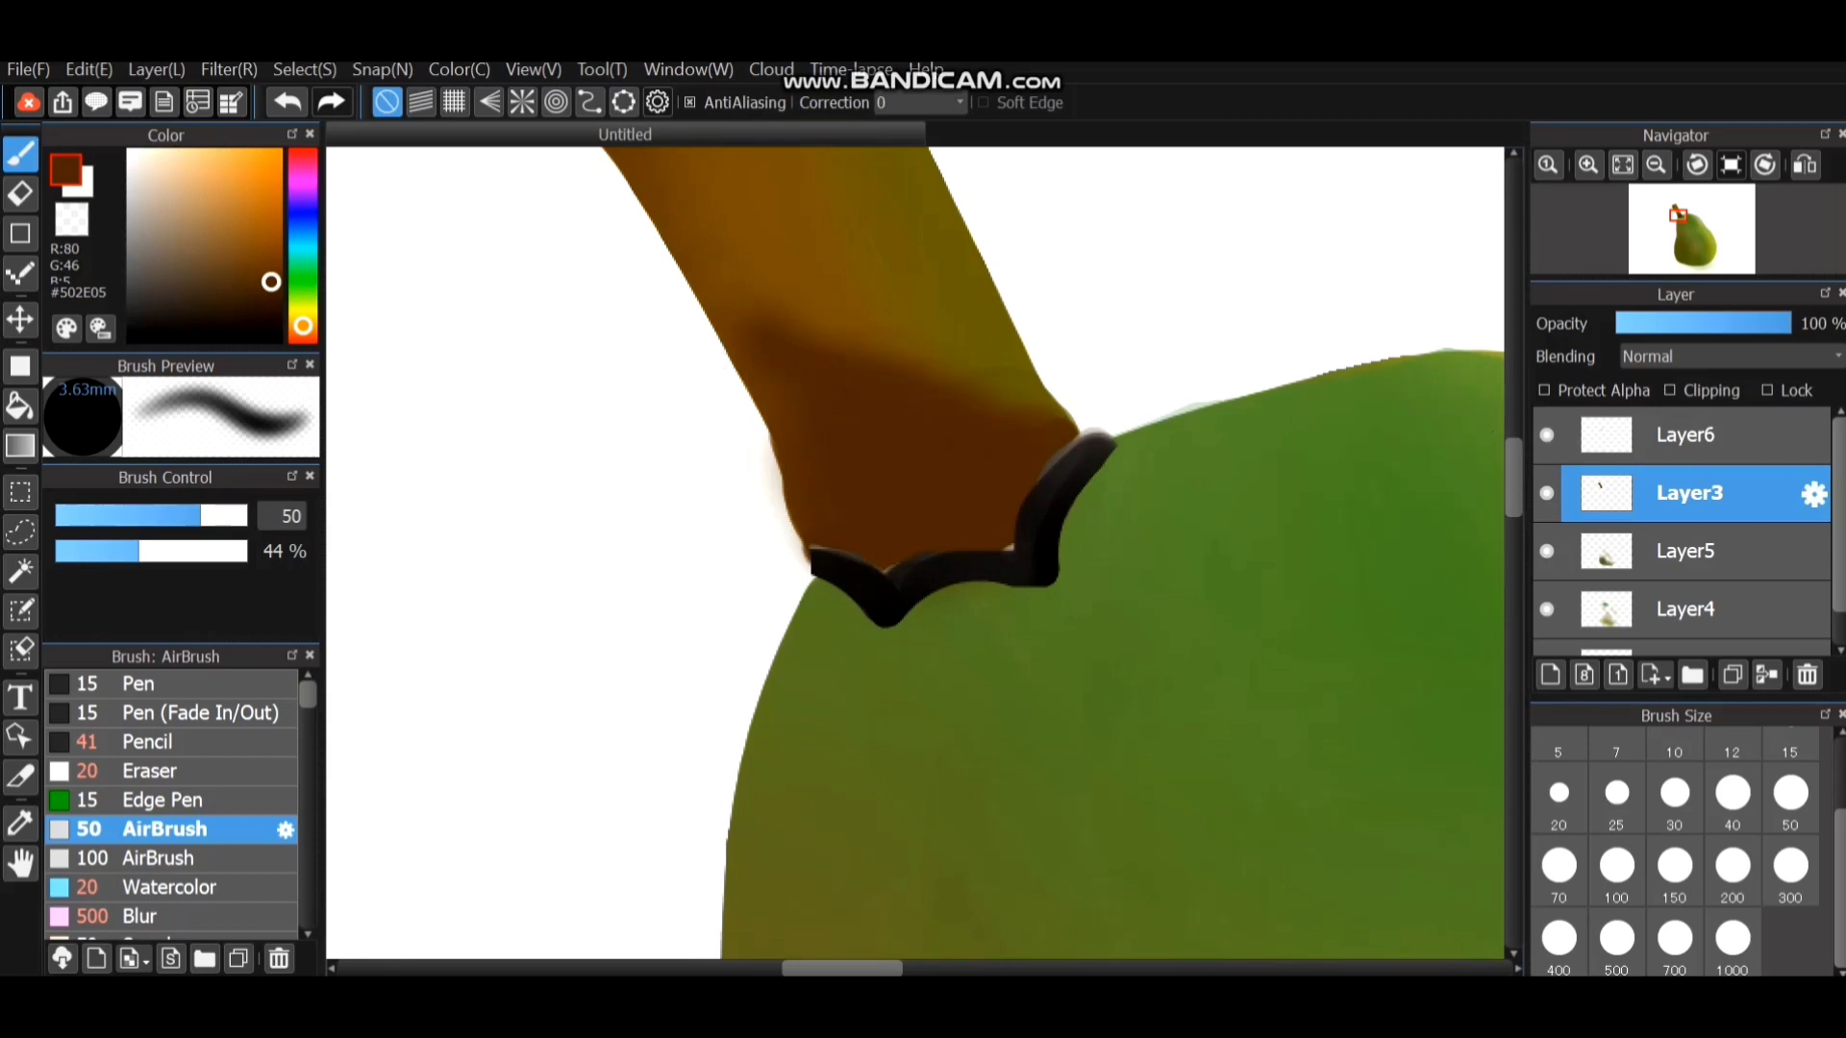
Turn on Protect Alpha for Layer3 and darken the stem's left side with #502E05, setting the AirBrush size to 70.
scroll(983, 348, down, 5)
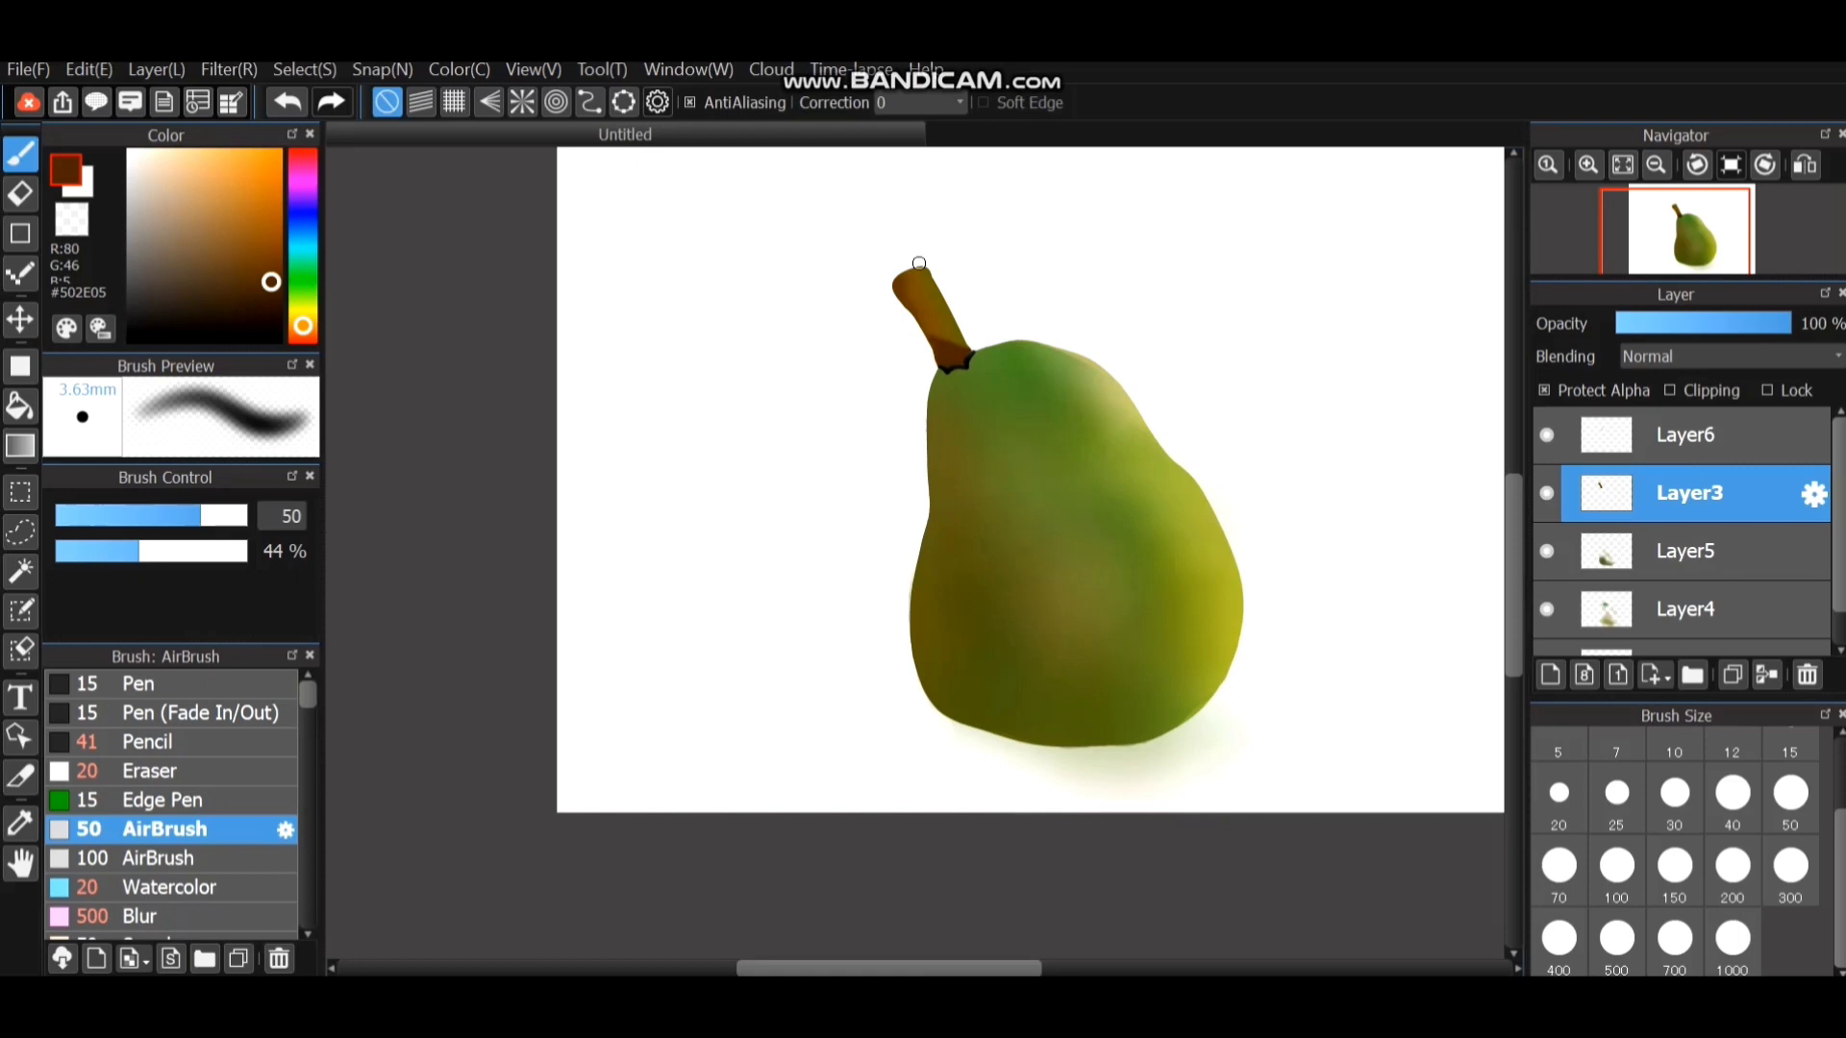
click(1559, 865)
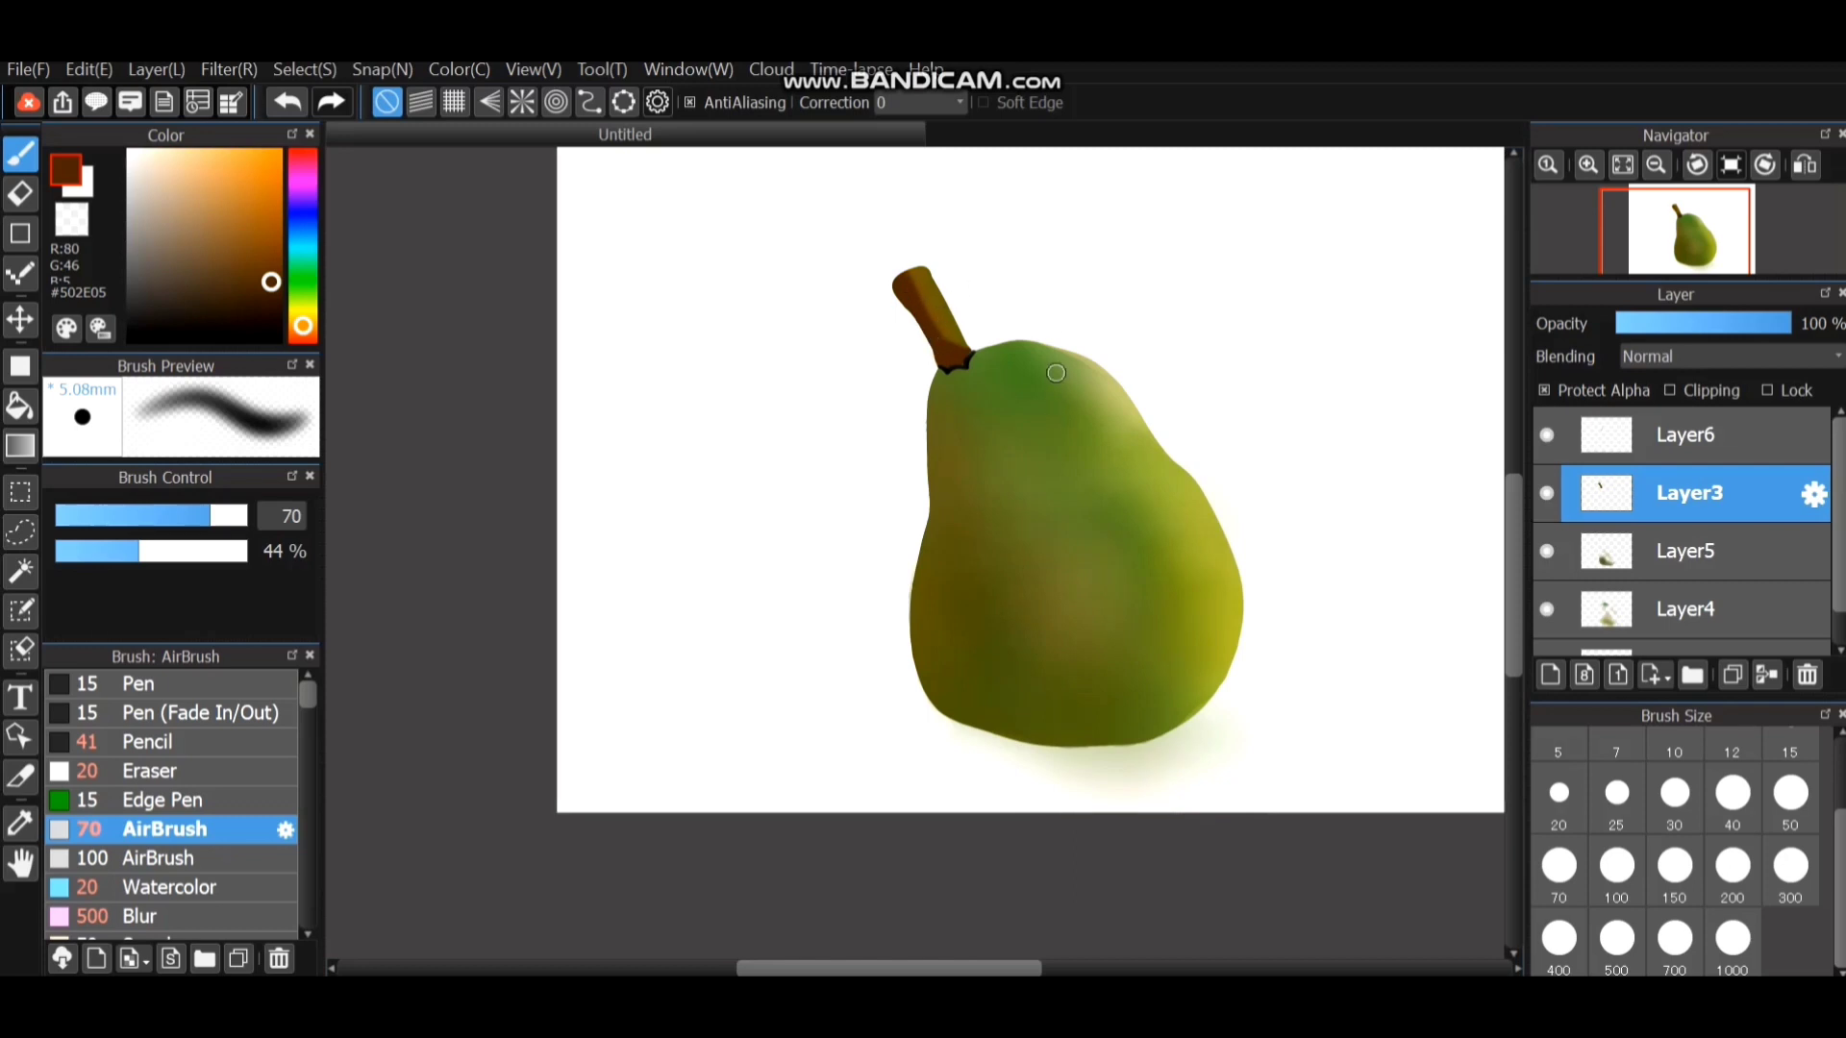
scroll(1055, 372, down, 2)
Thin the black outline under the stem on Layer6 by erasing along its lower edge with the Eraser at size 100.
scroll(1052, 281, up, 4)
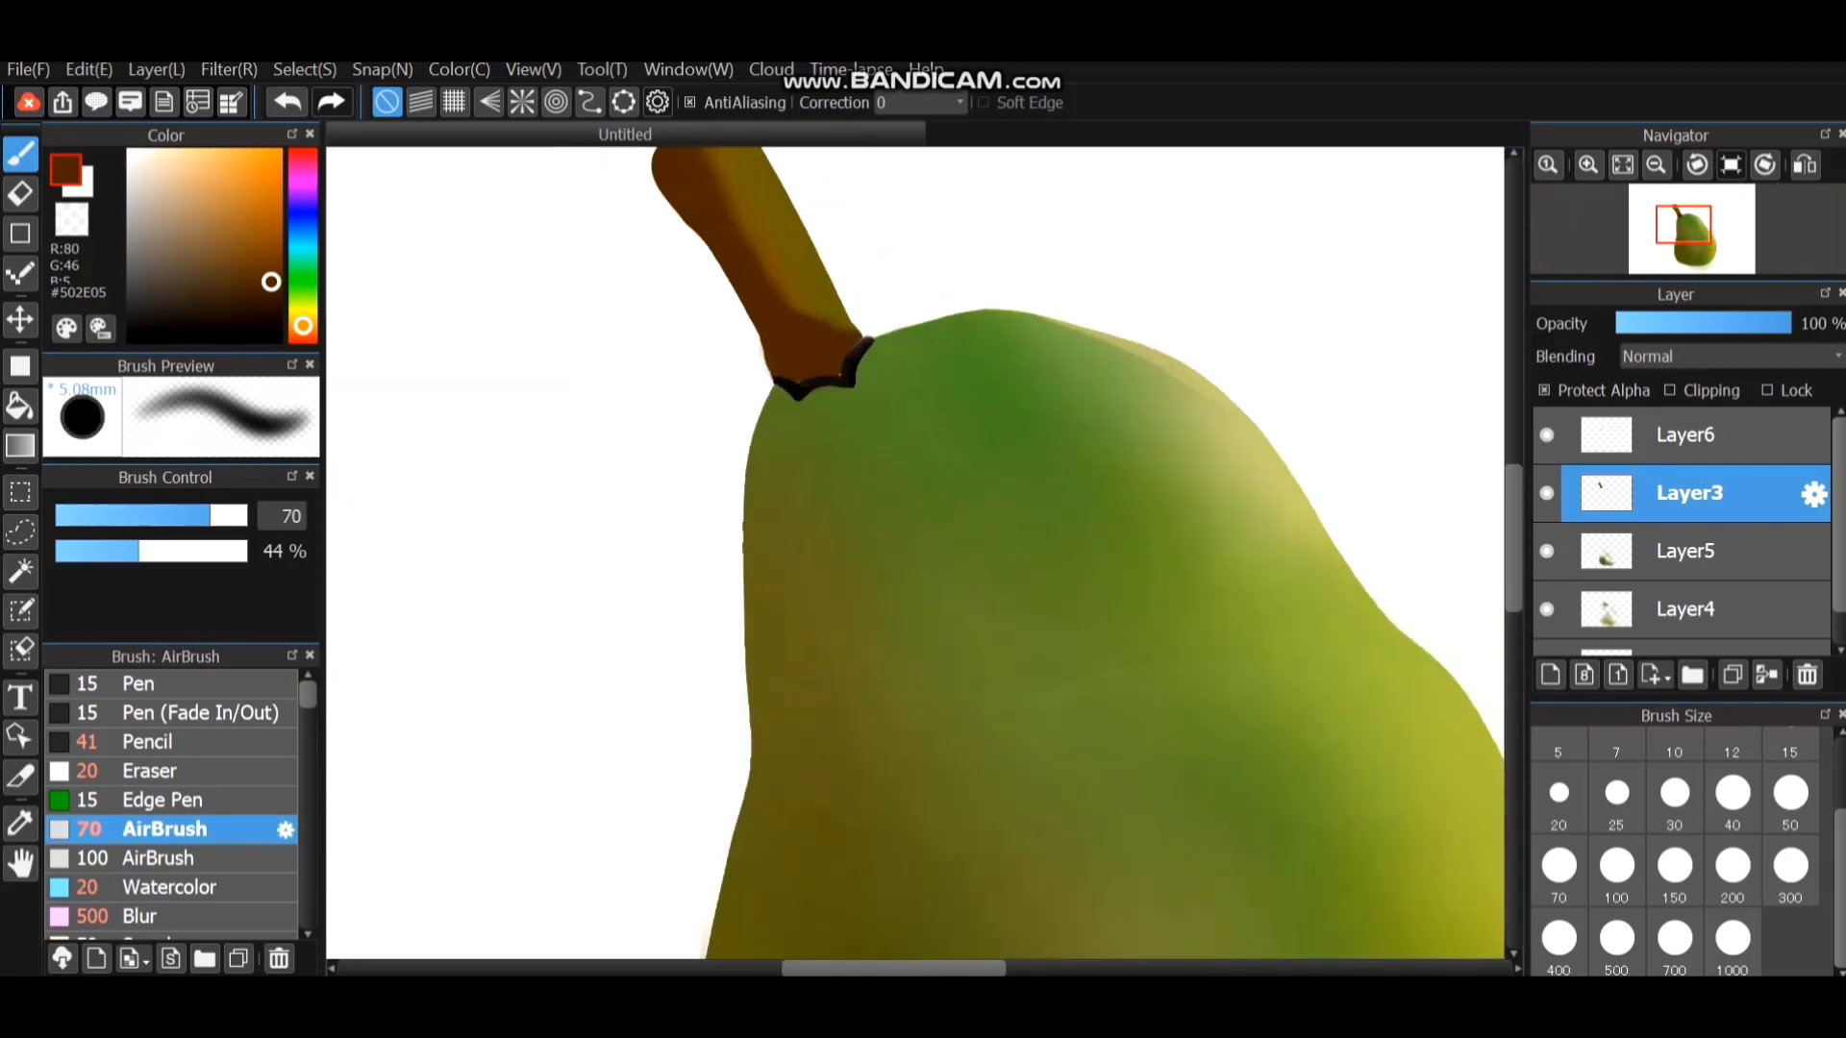
click(1689, 434)
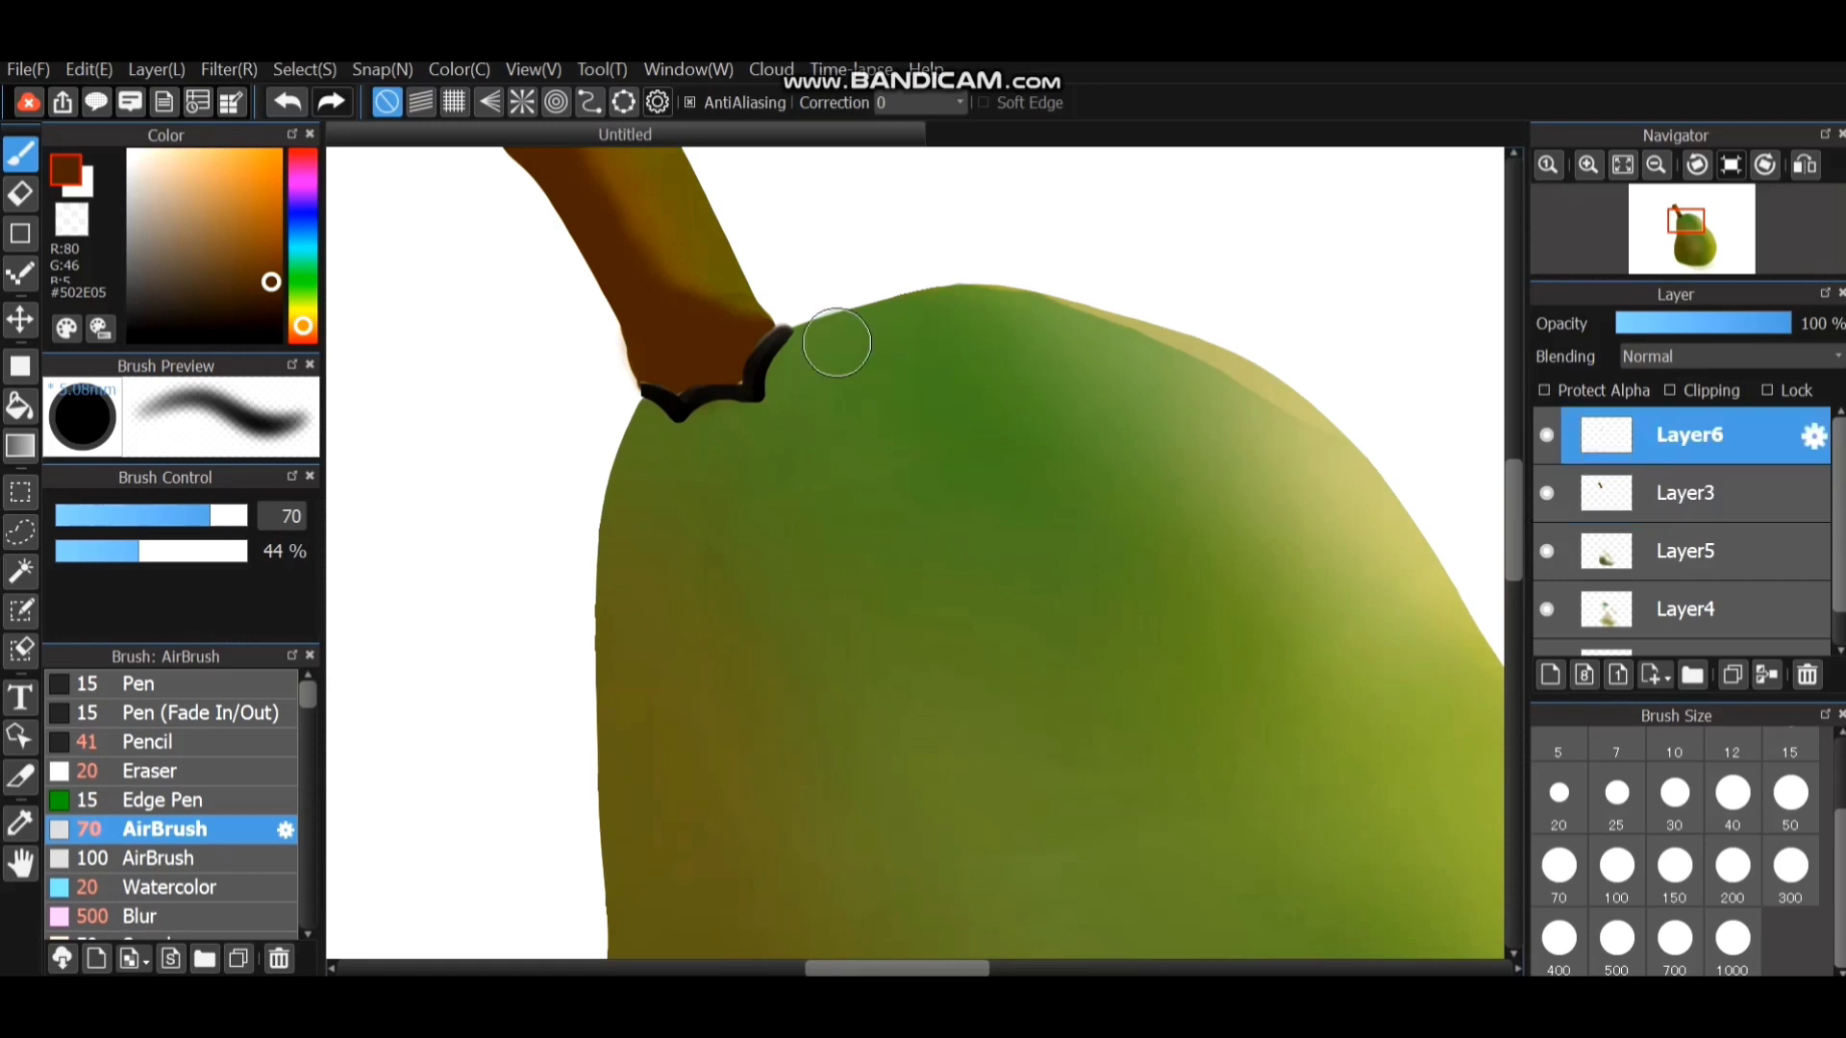
click(152, 771)
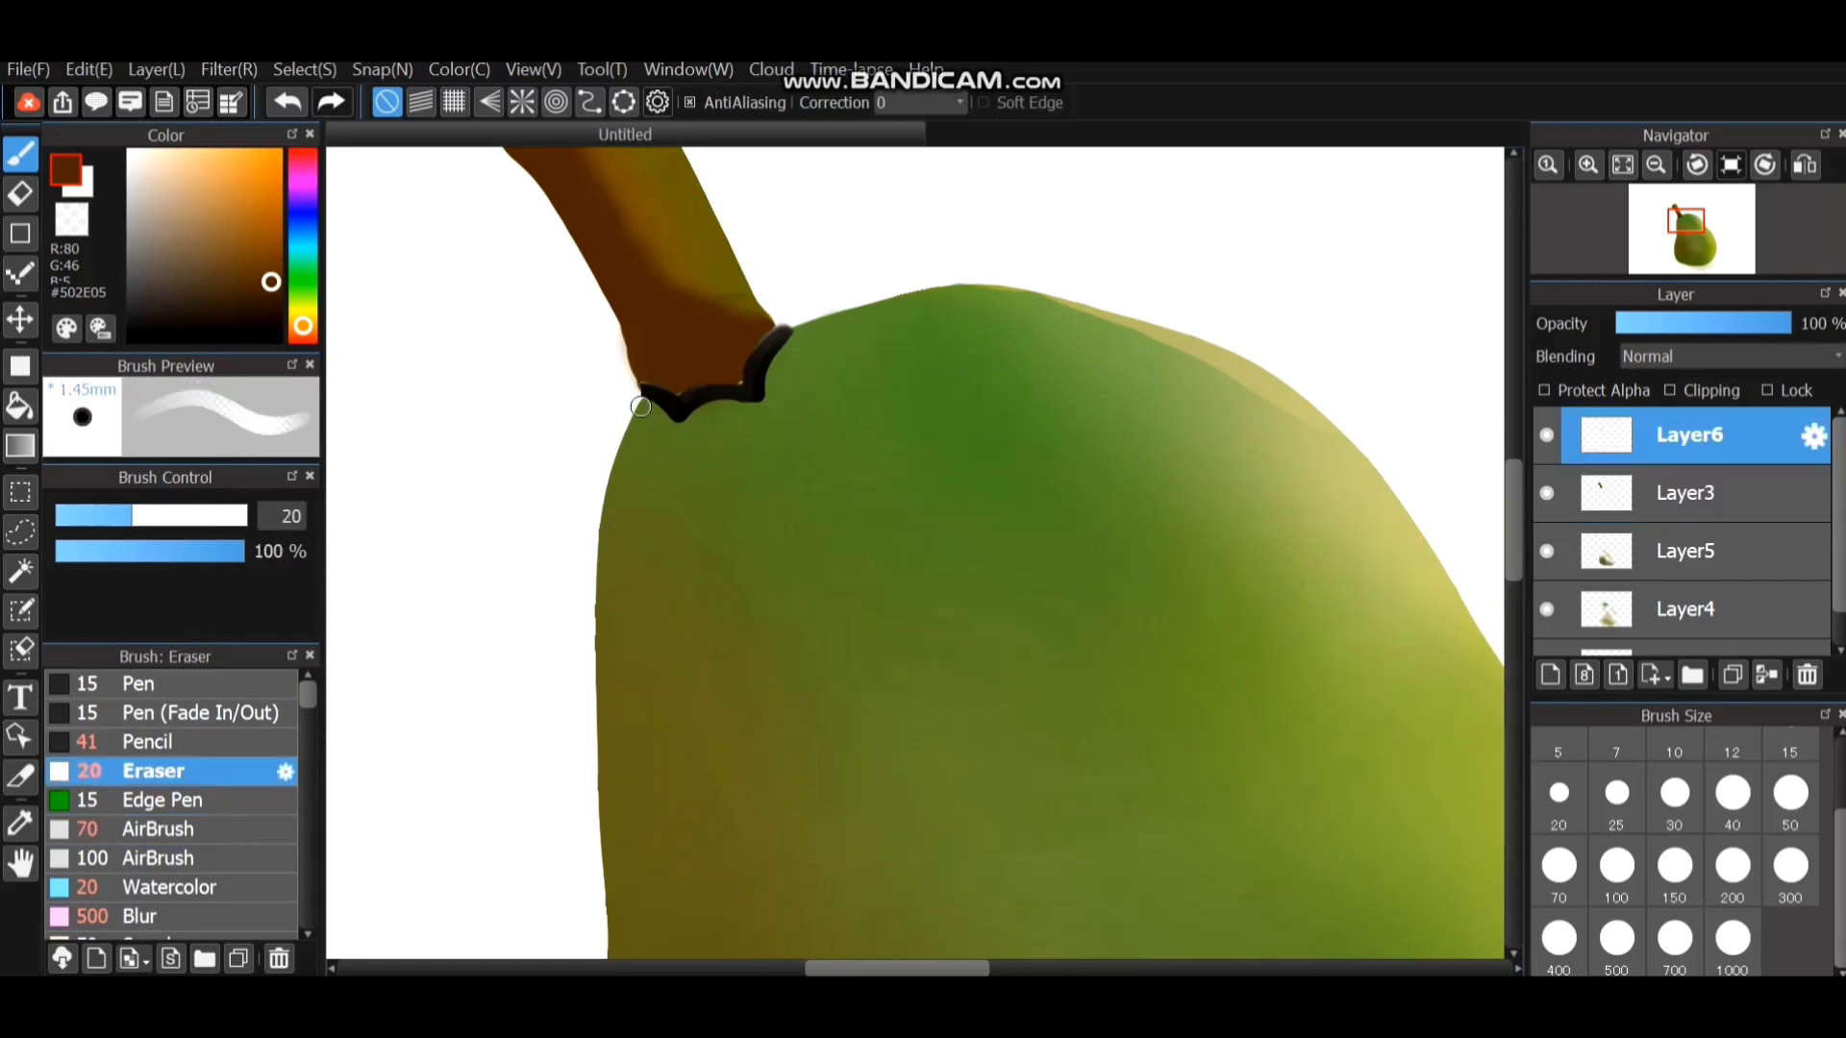
click(1616, 865)
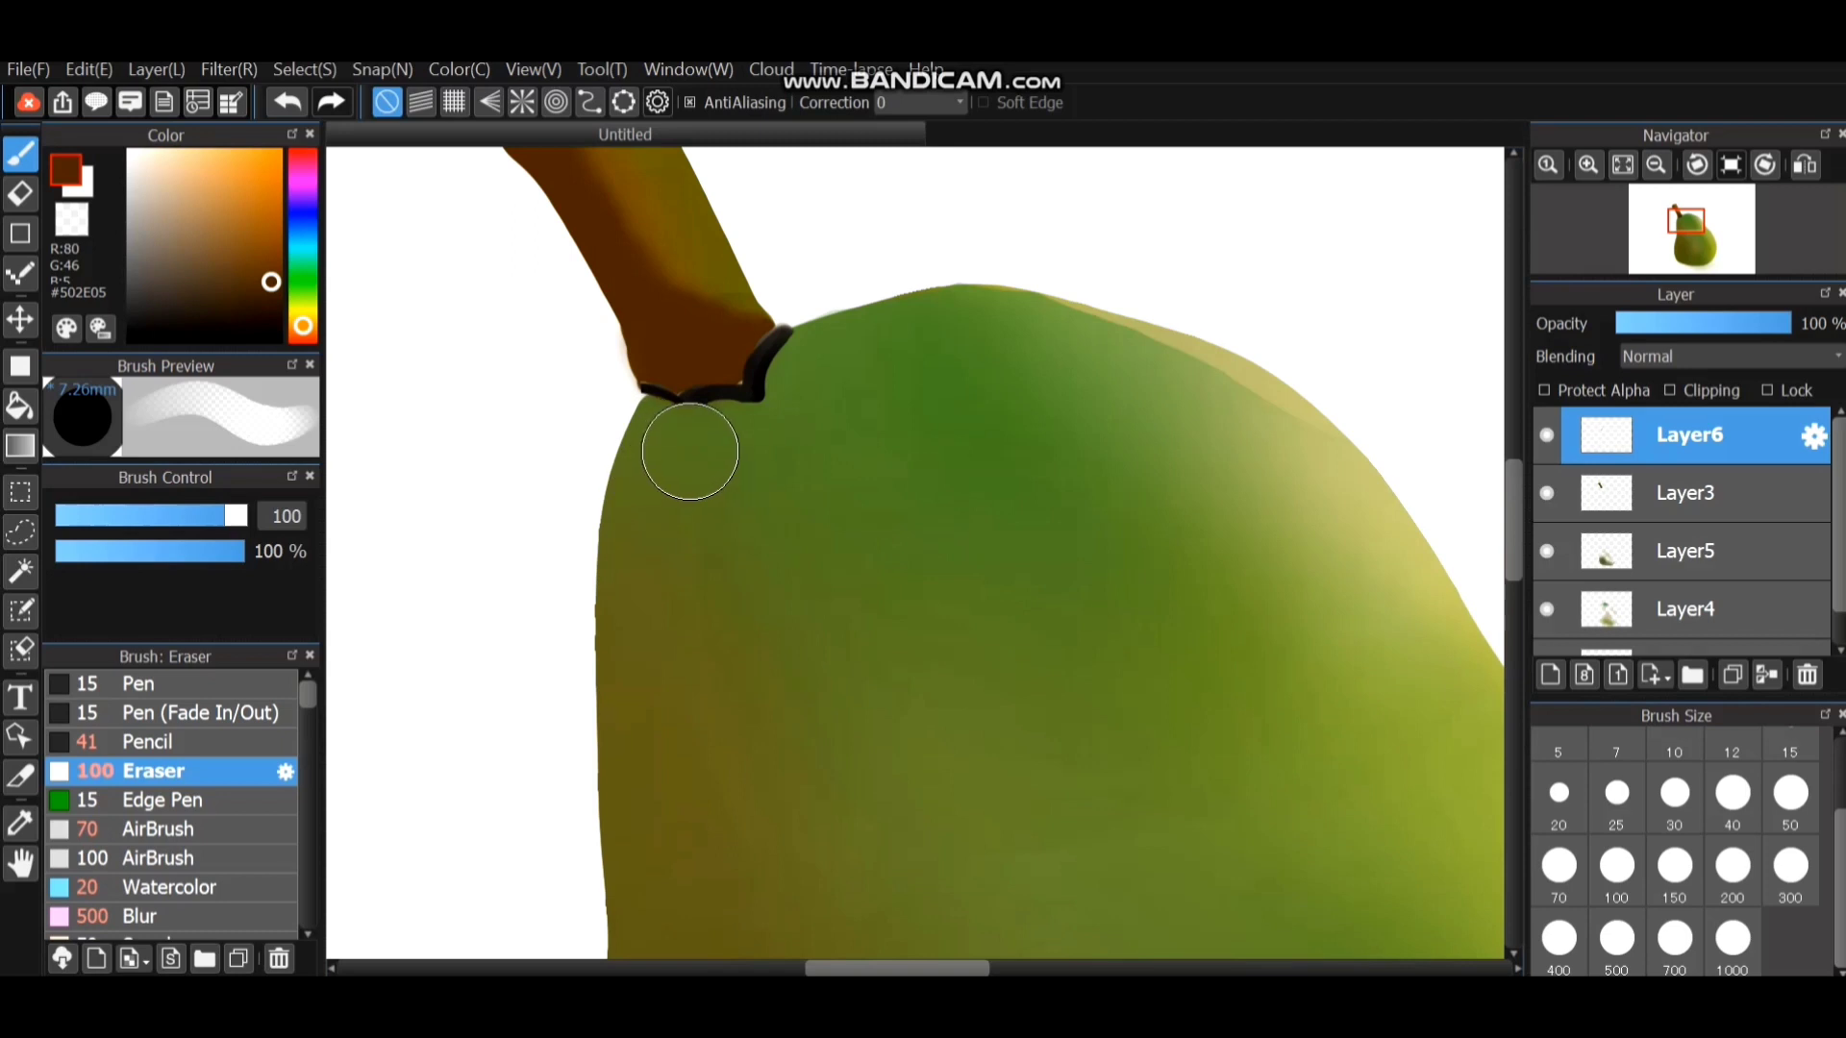
mouse_move(729, 441)
mouse_down()
mouse_move(795, 416)
mouse_move(833, 370)
mouse_up()
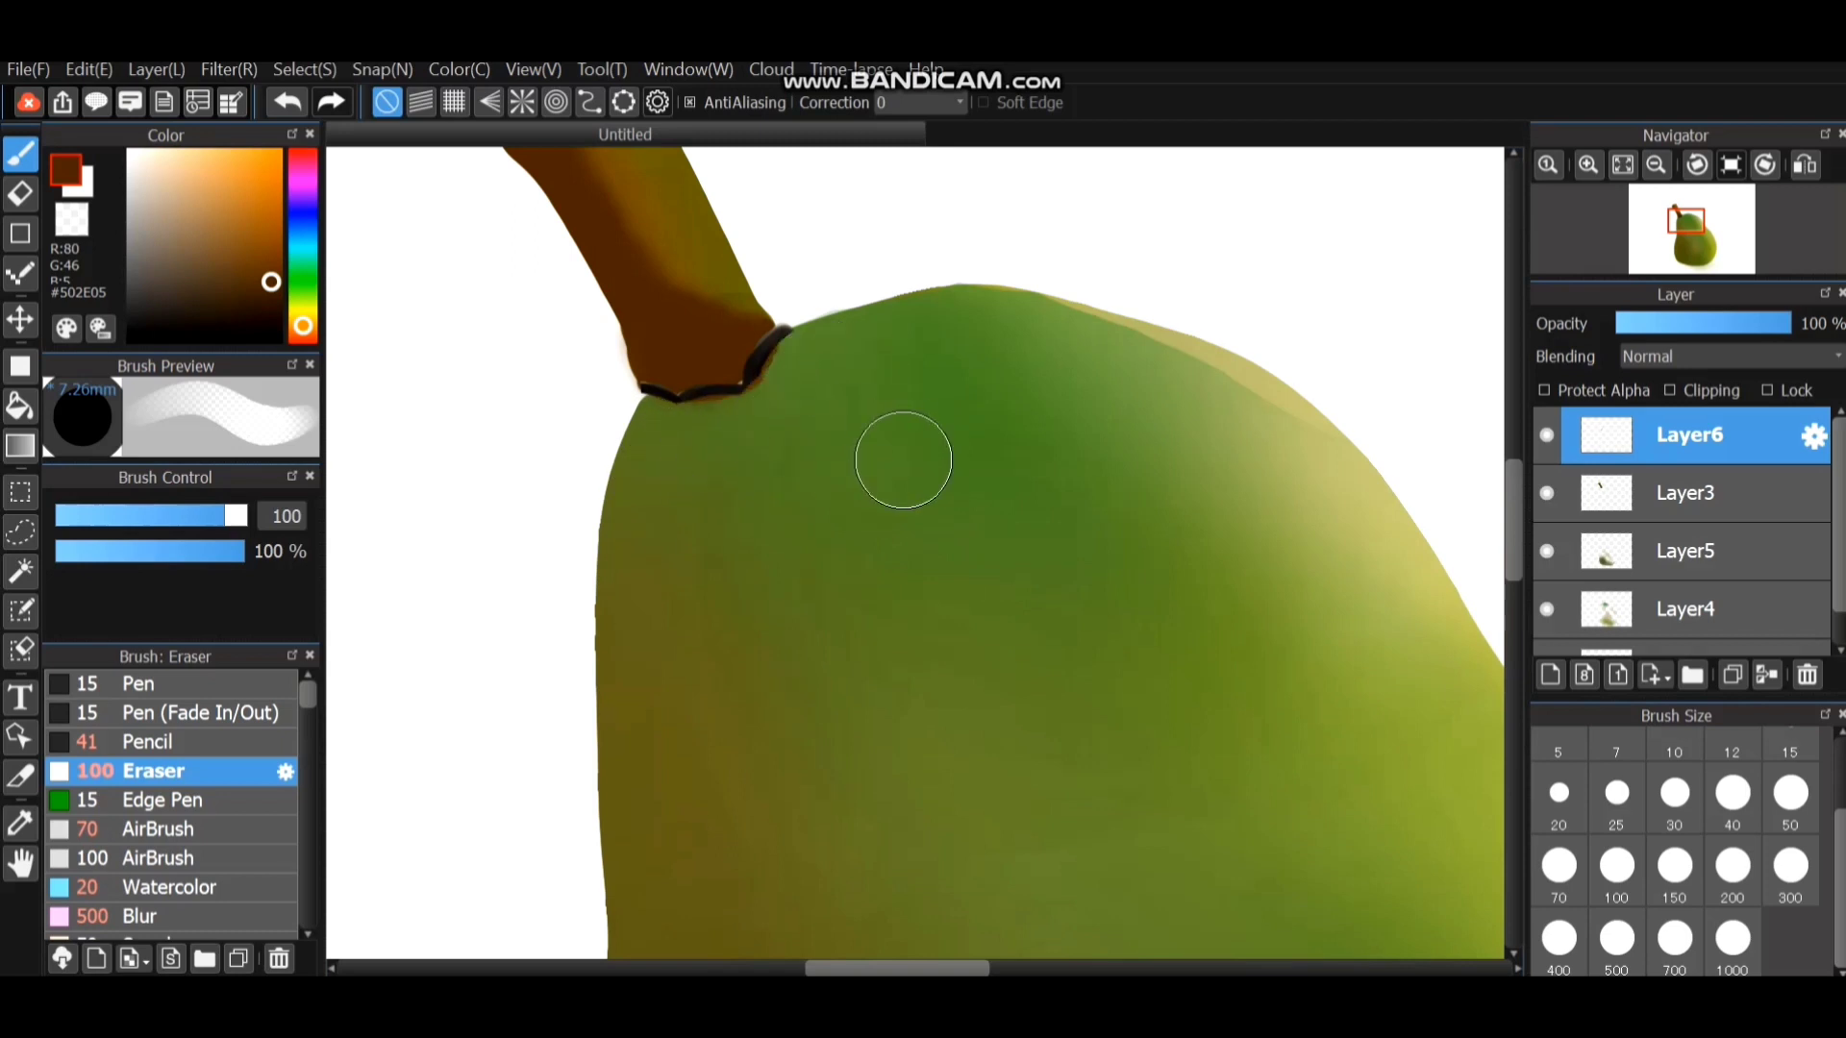
key(ctrl+z)
scroll(813, 377, down, 3)
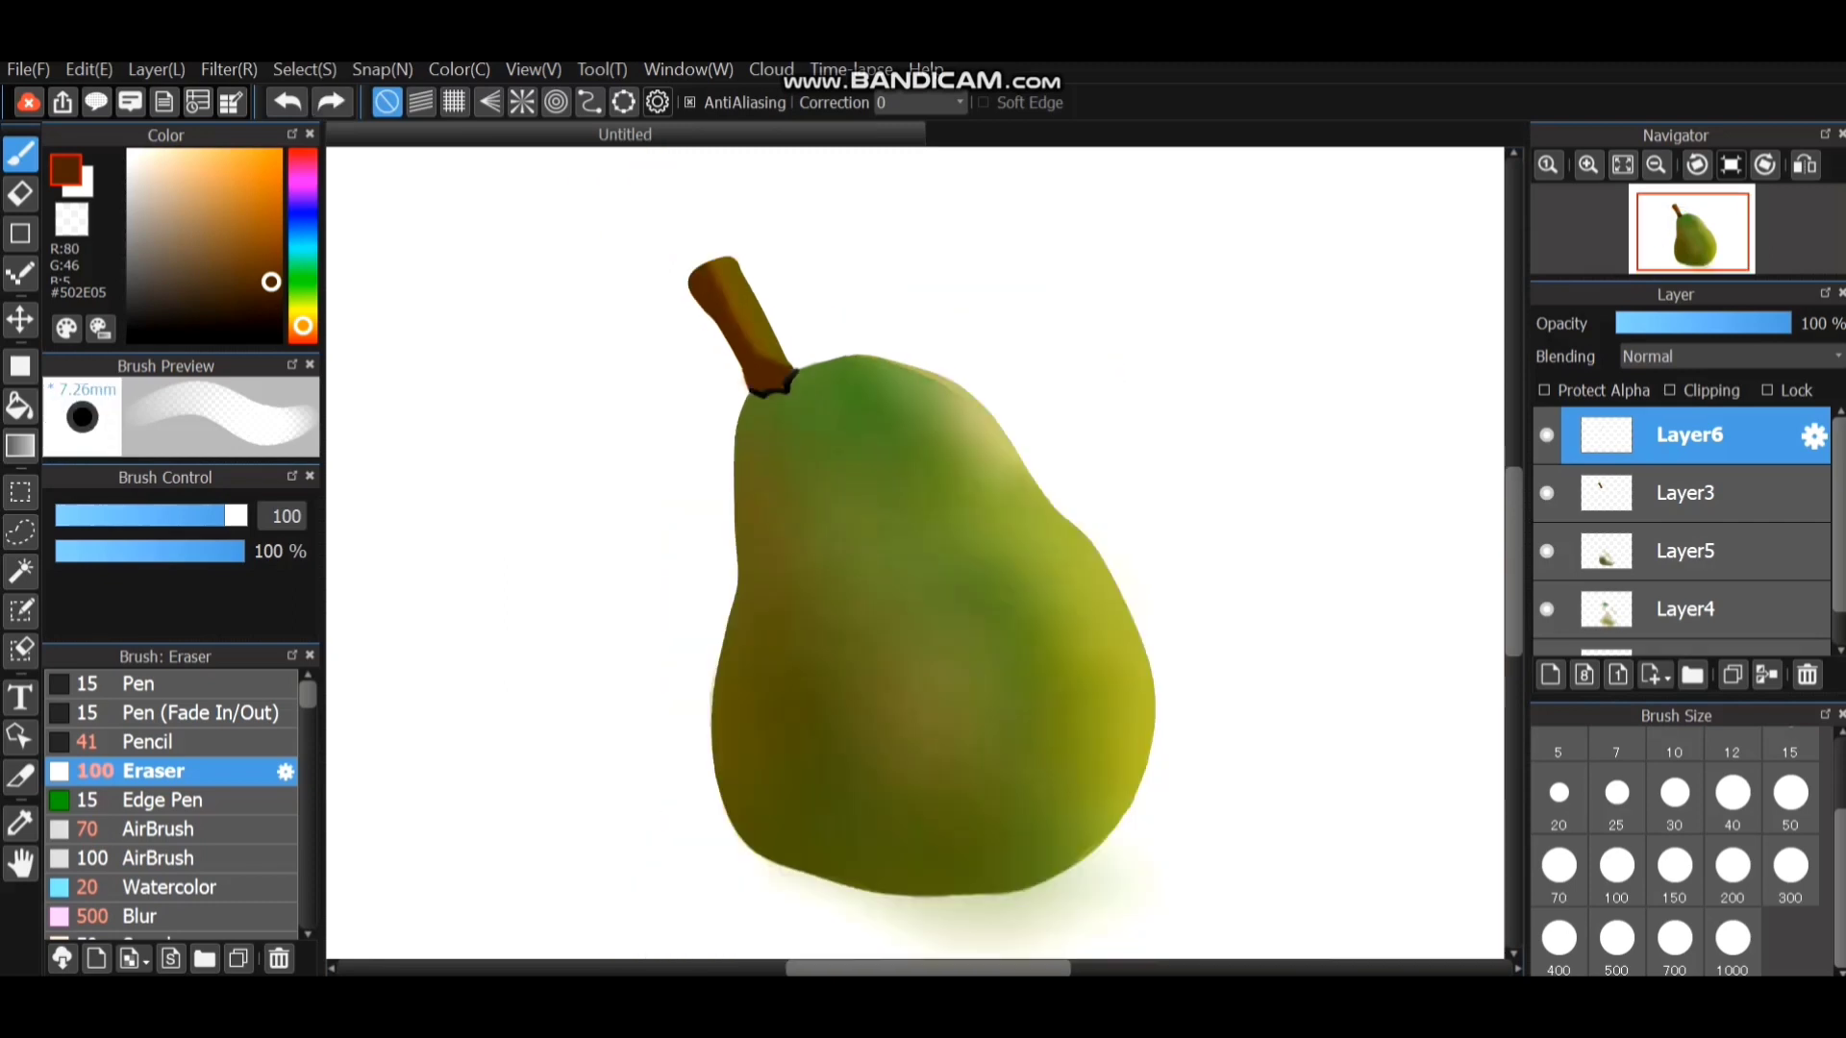
scroll(803, 387, up, 4)
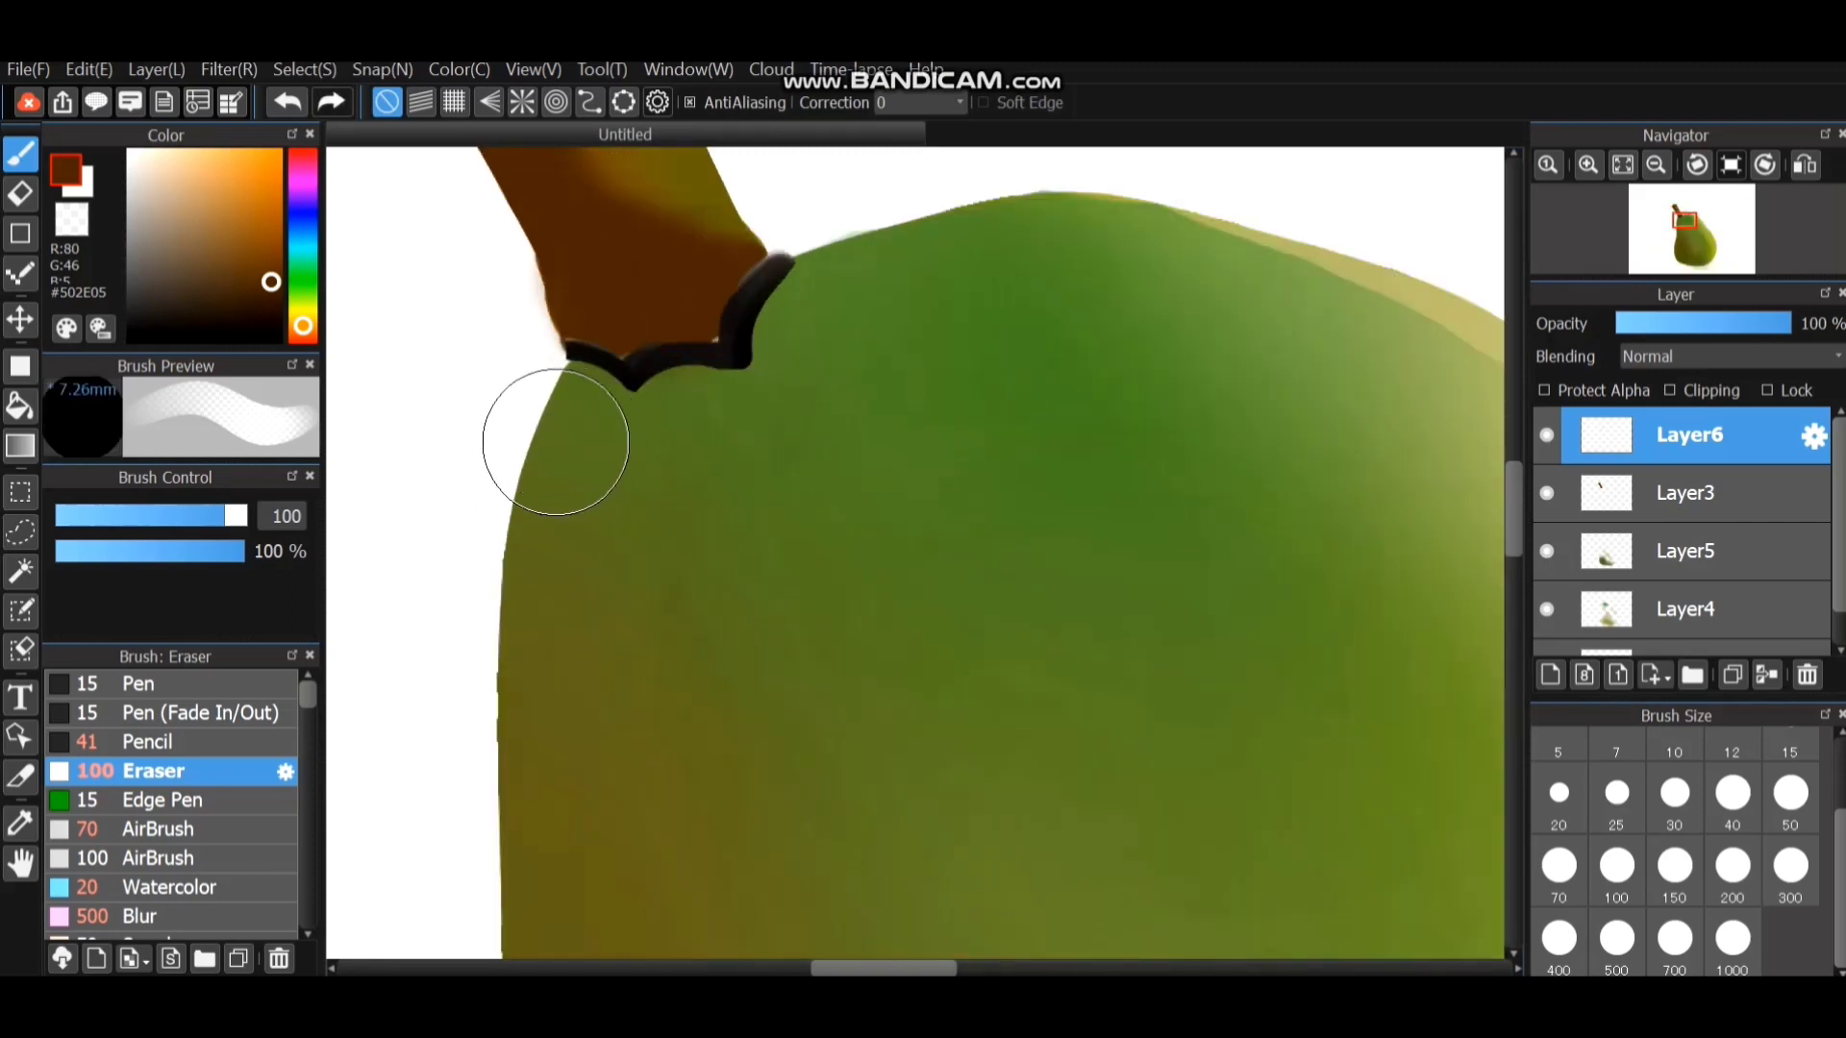
mouse_move(699, 427)
mouse_down()
mouse_move(668, 459)
mouse_move(753, 437)
mouse_move(733, 435)
mouse_move(795, 410)
mouse_move(836, 323)
mouse_up()
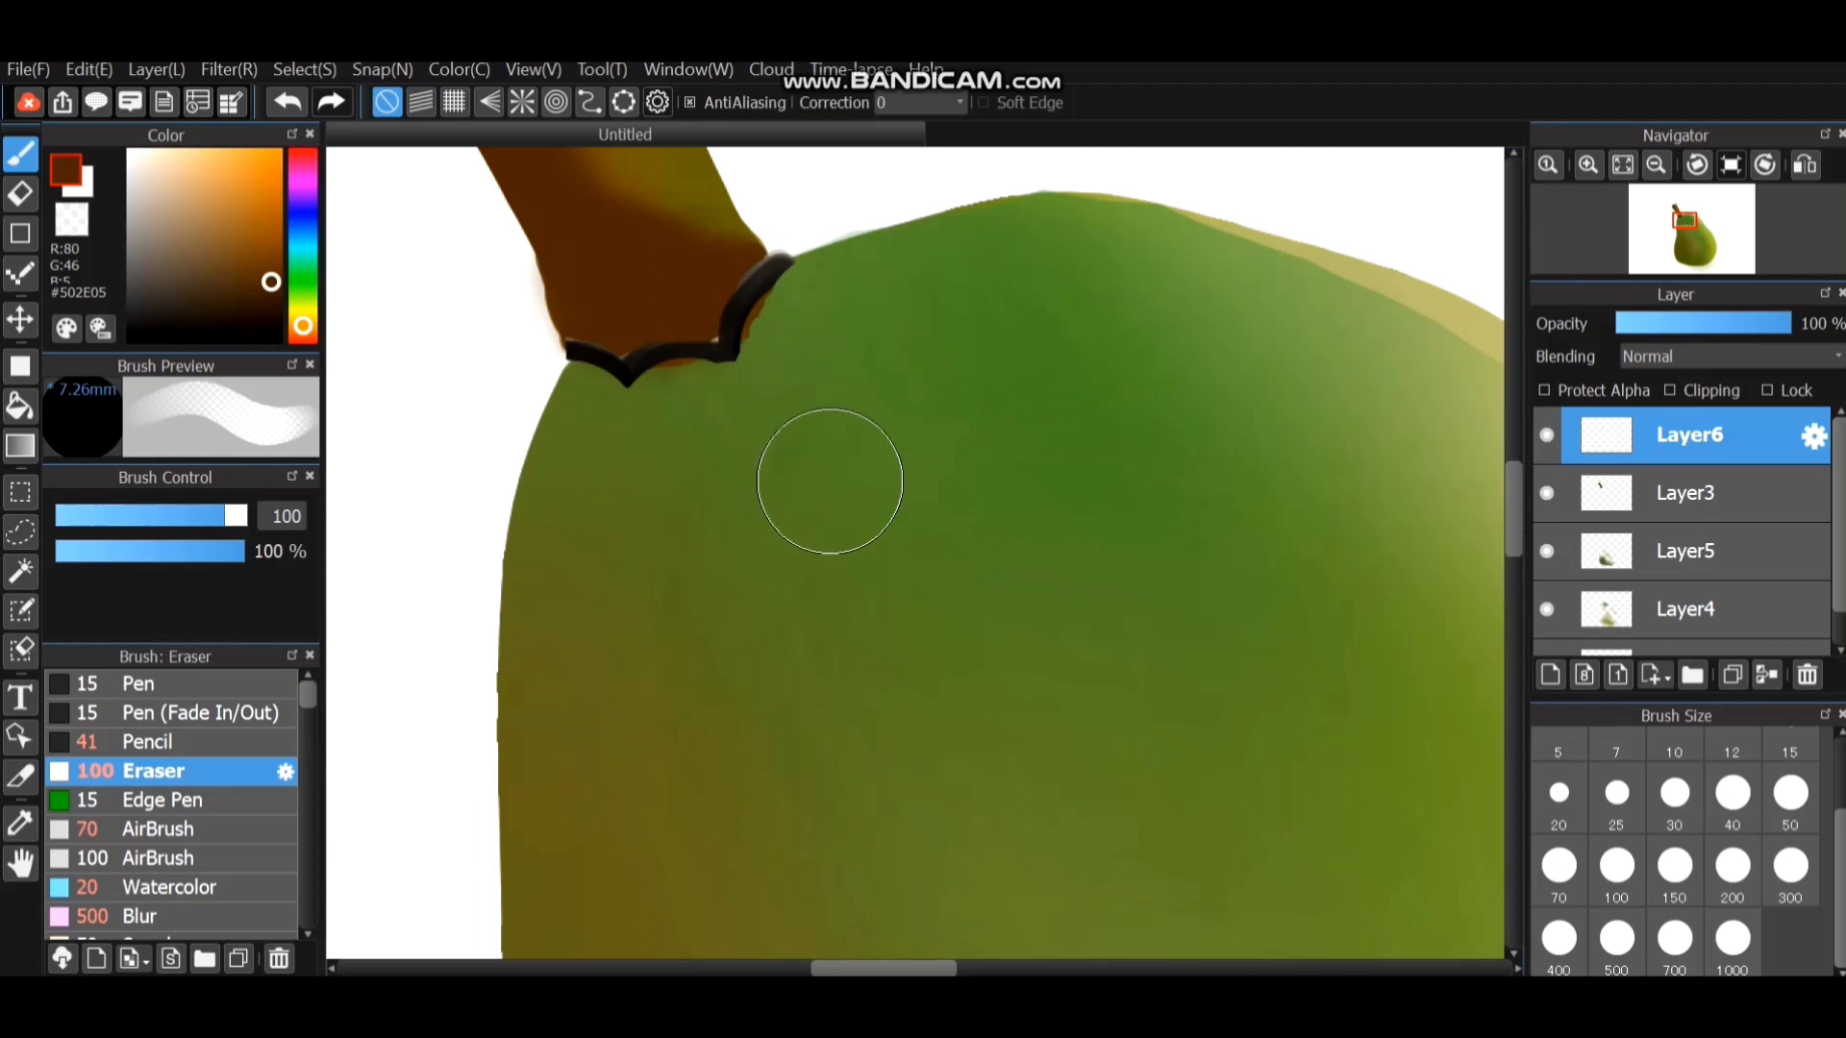
Cover the black outline at the stem's base on Layer6 with brown #613A0A, shaping pointed tips with the size 20 Watercolor brush at 30% opacity.
click(266, 269)
click(197, 800)
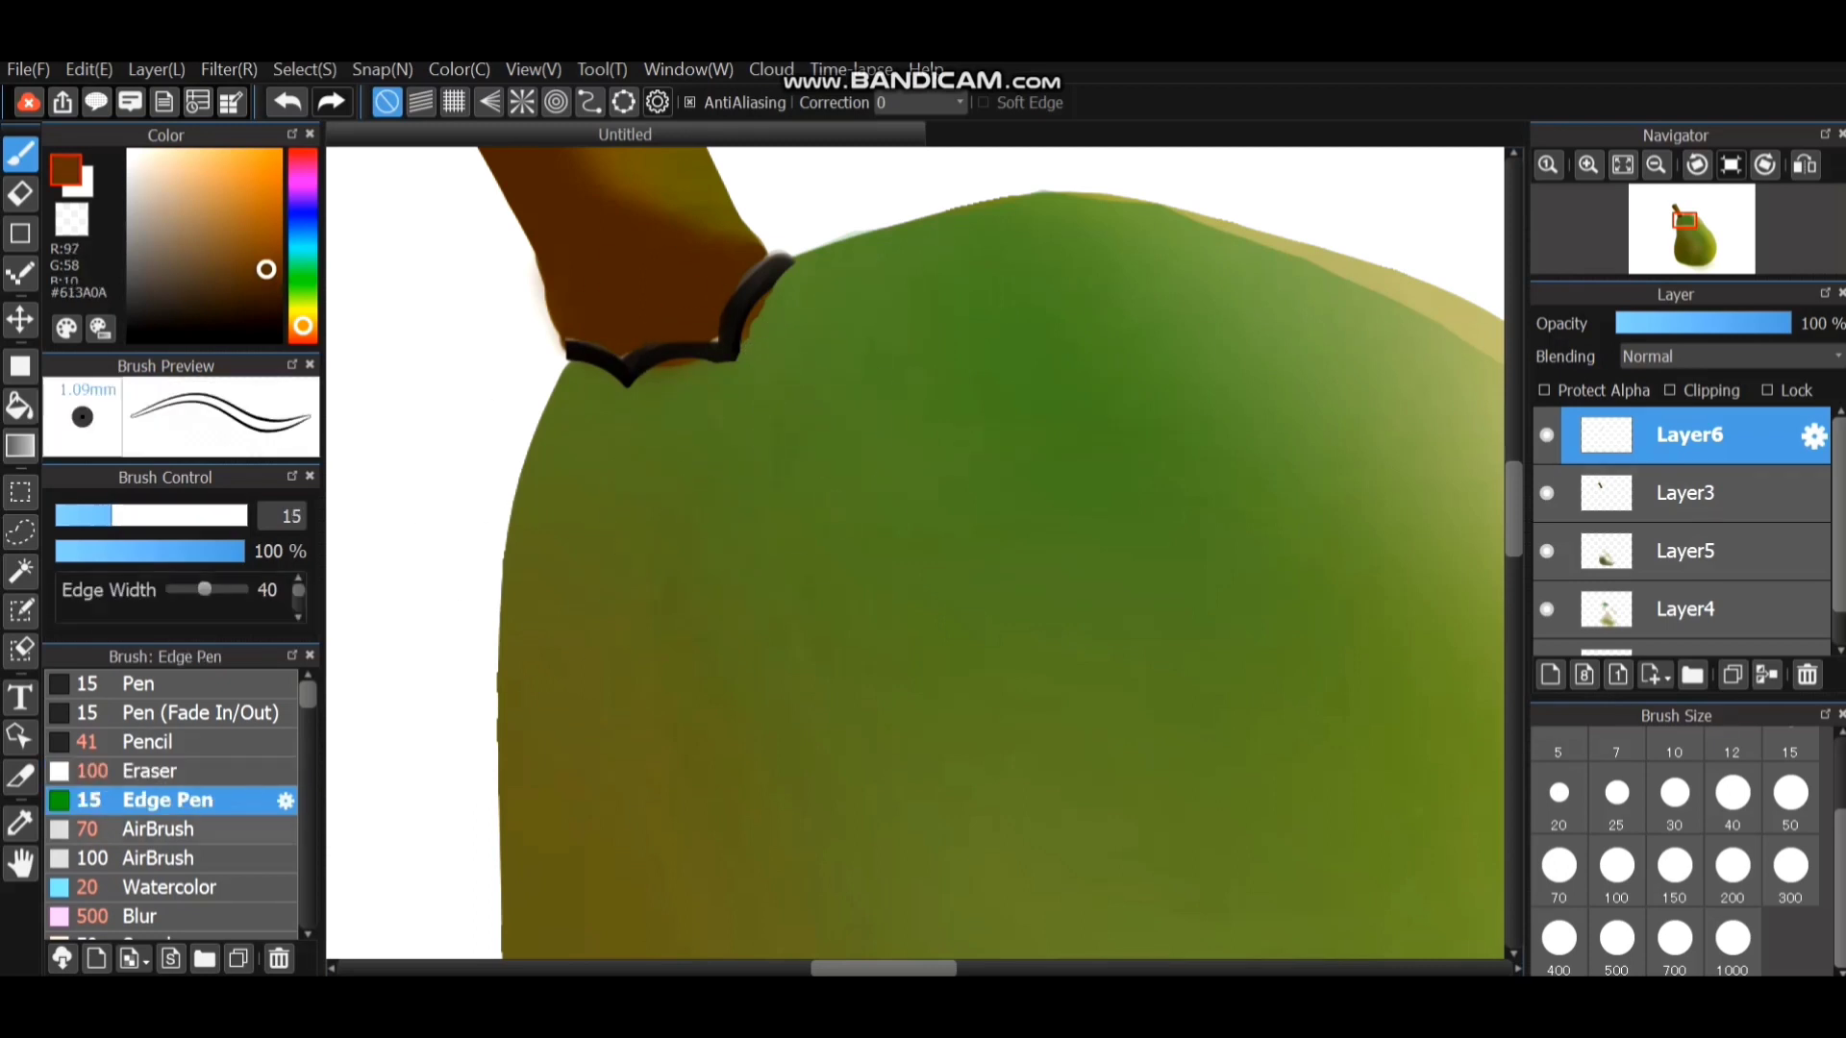
click(197, 829)
click(197, 888)
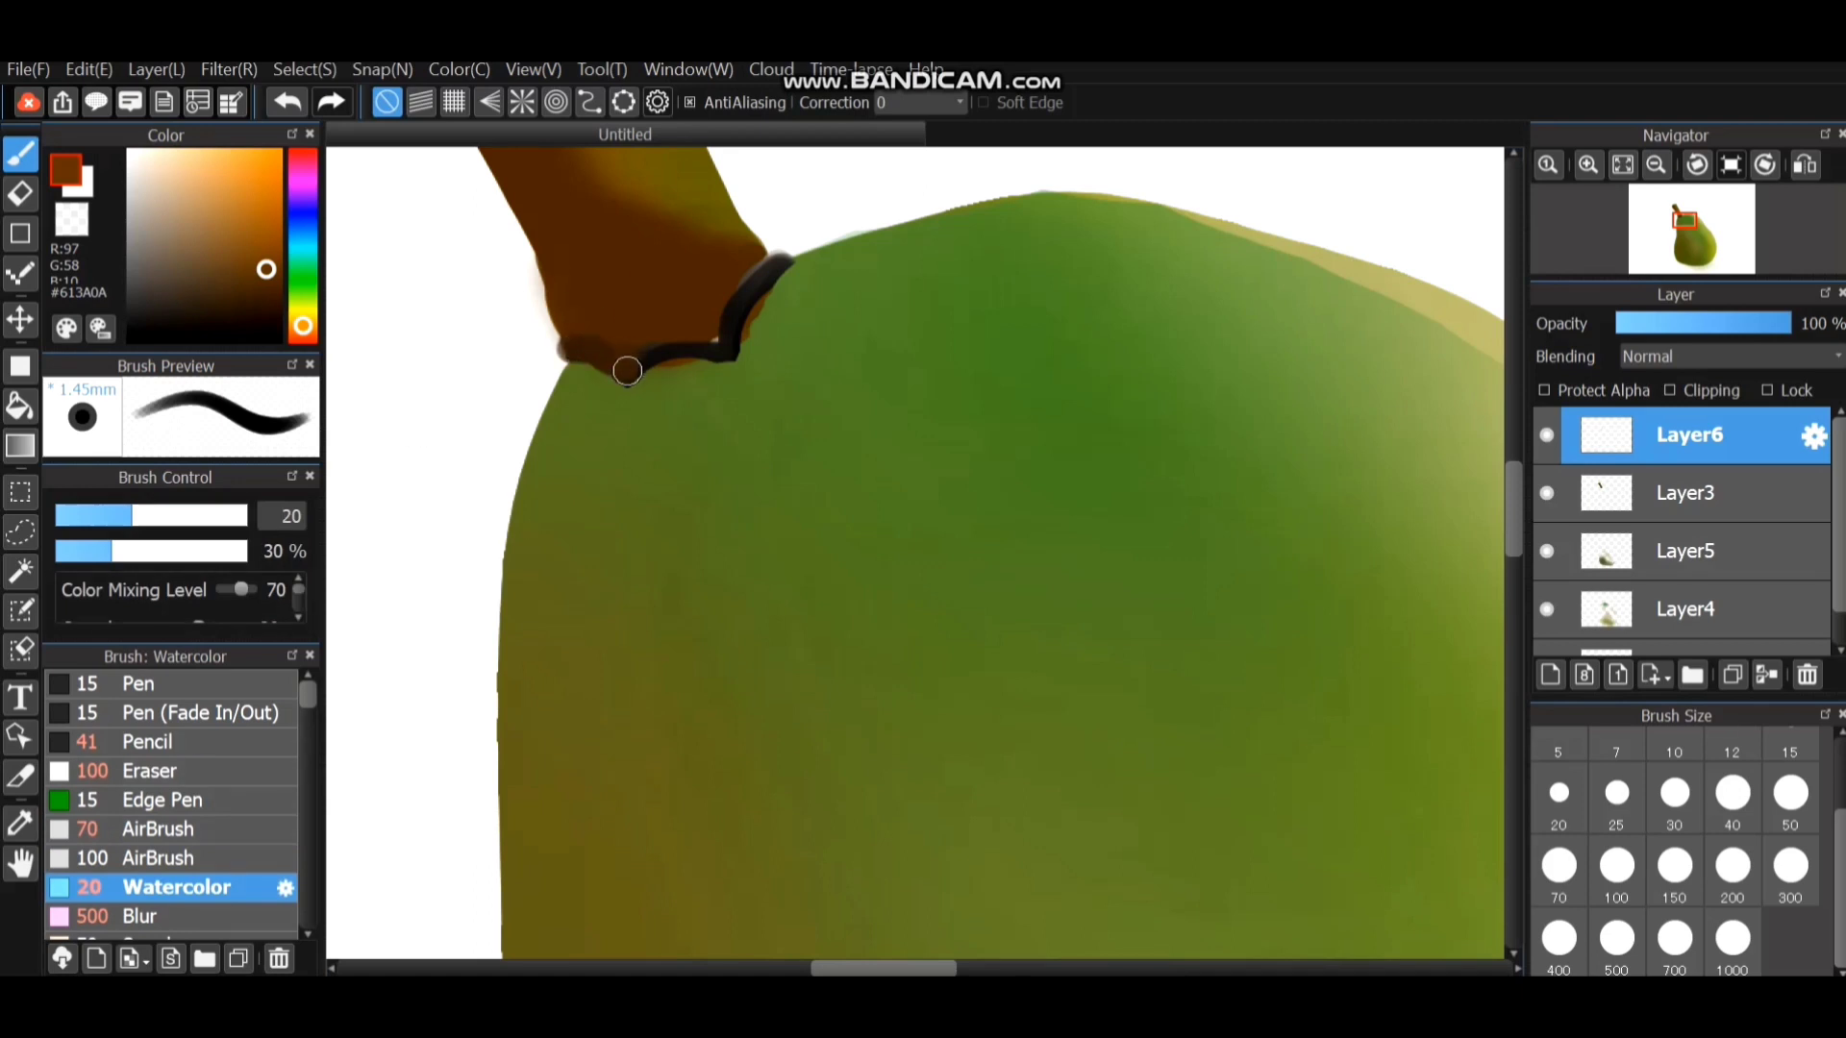
drag(644, 360, 698, 359)
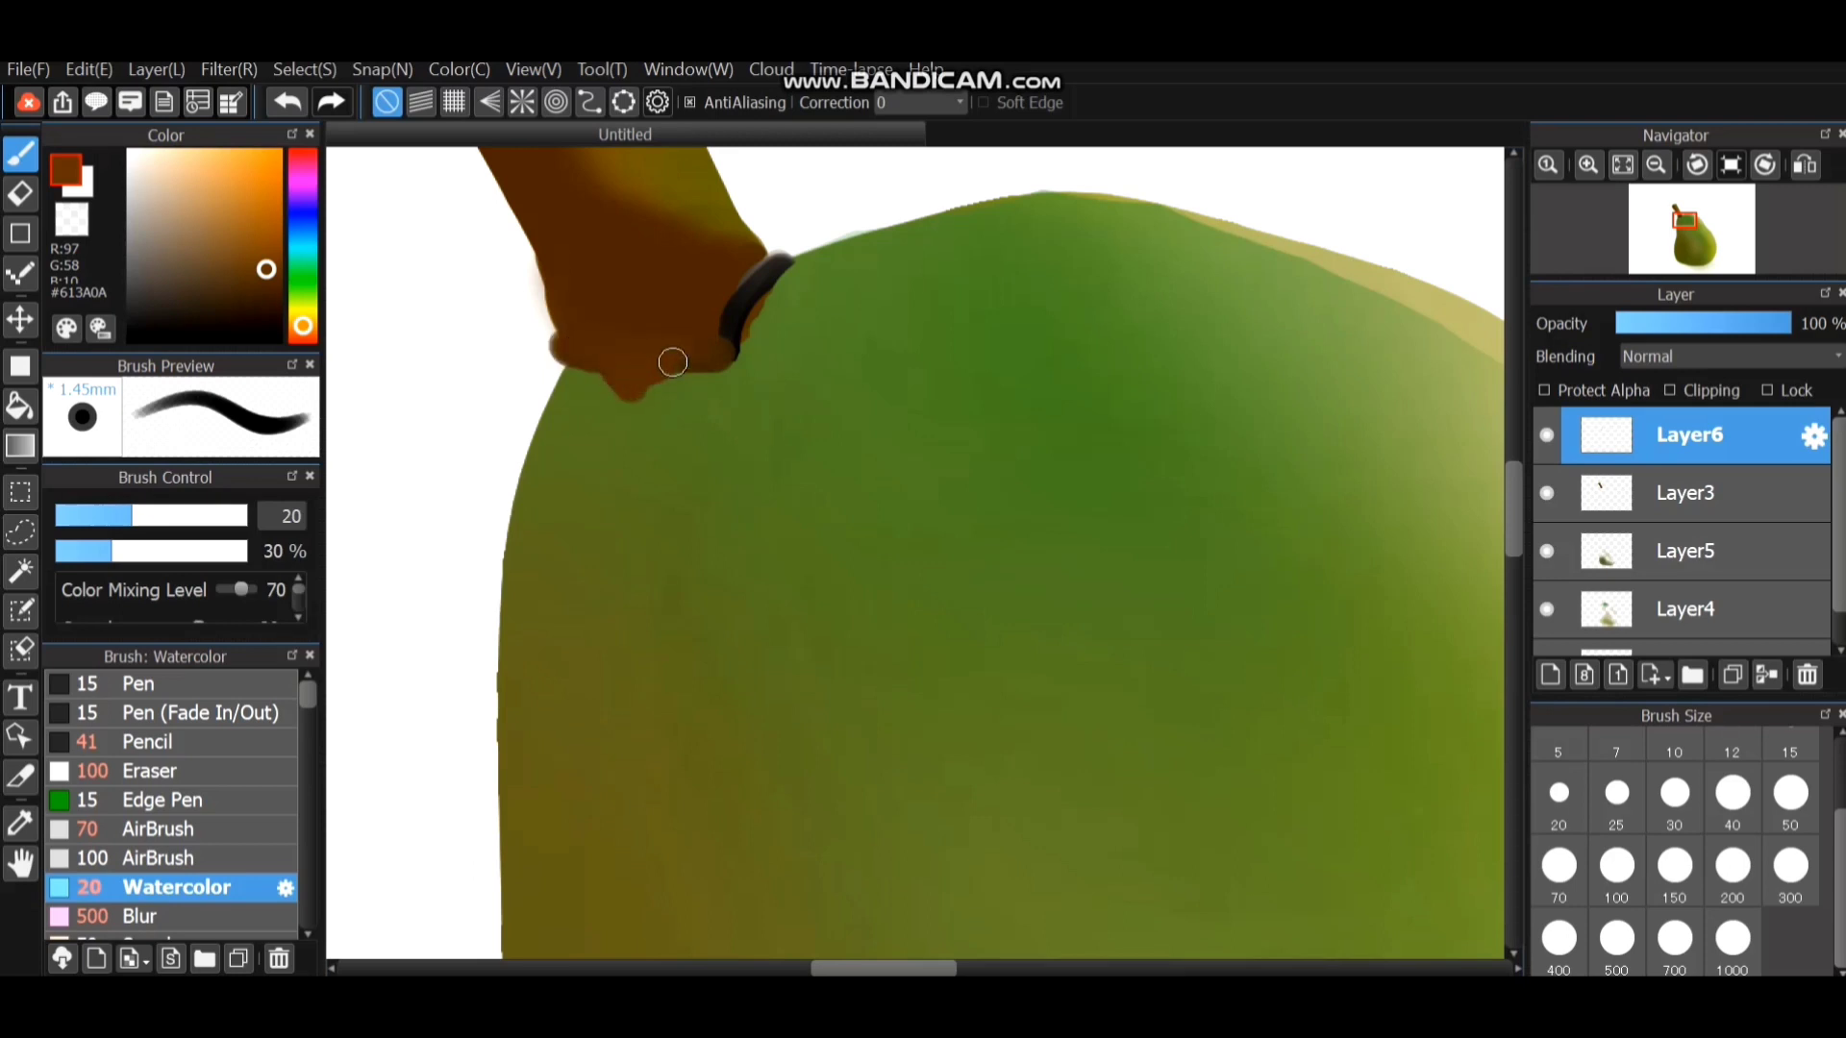
mouse_move(738, 367)
mouse_down()
mouse_move(736, 290)
mouse_move(780, 256)
mouse_move(748, 308)
mouse_up()
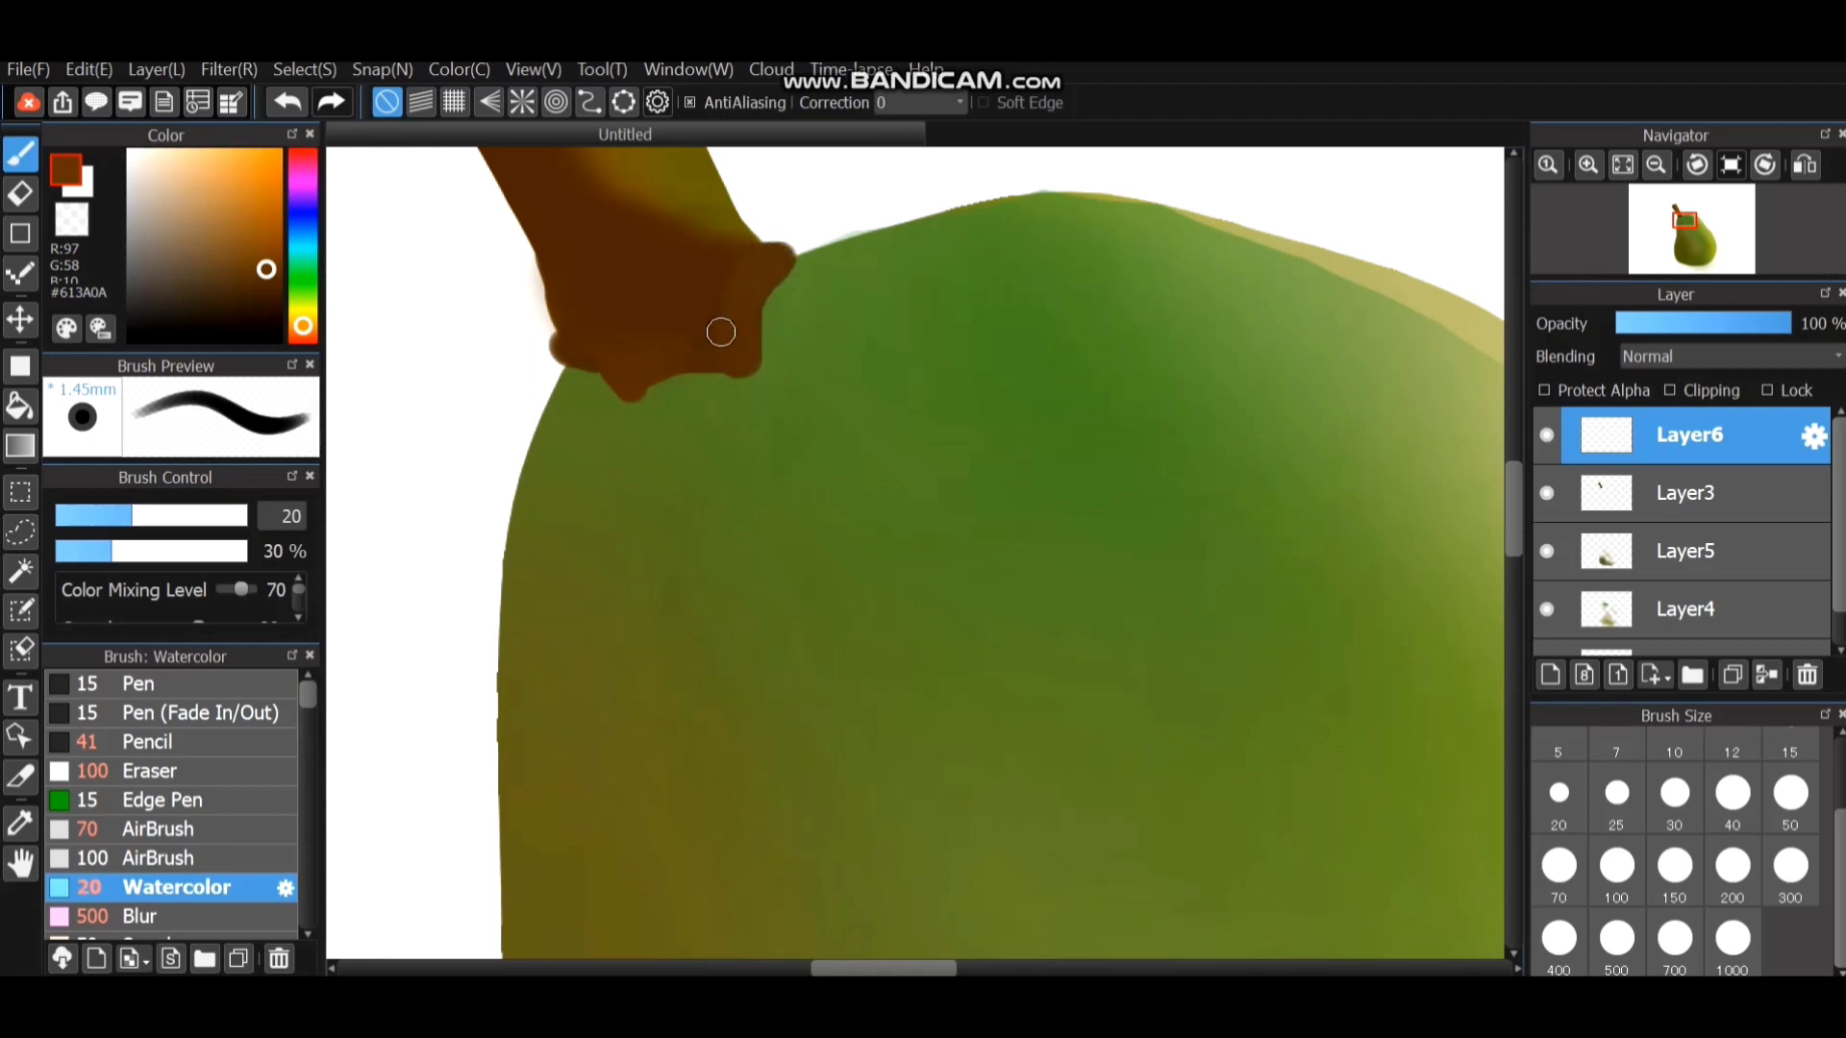
mouse_move(562, 347)
mouse_down()
mouse_move(551, 253)
mouse_move(613, 311)
mouse_up()
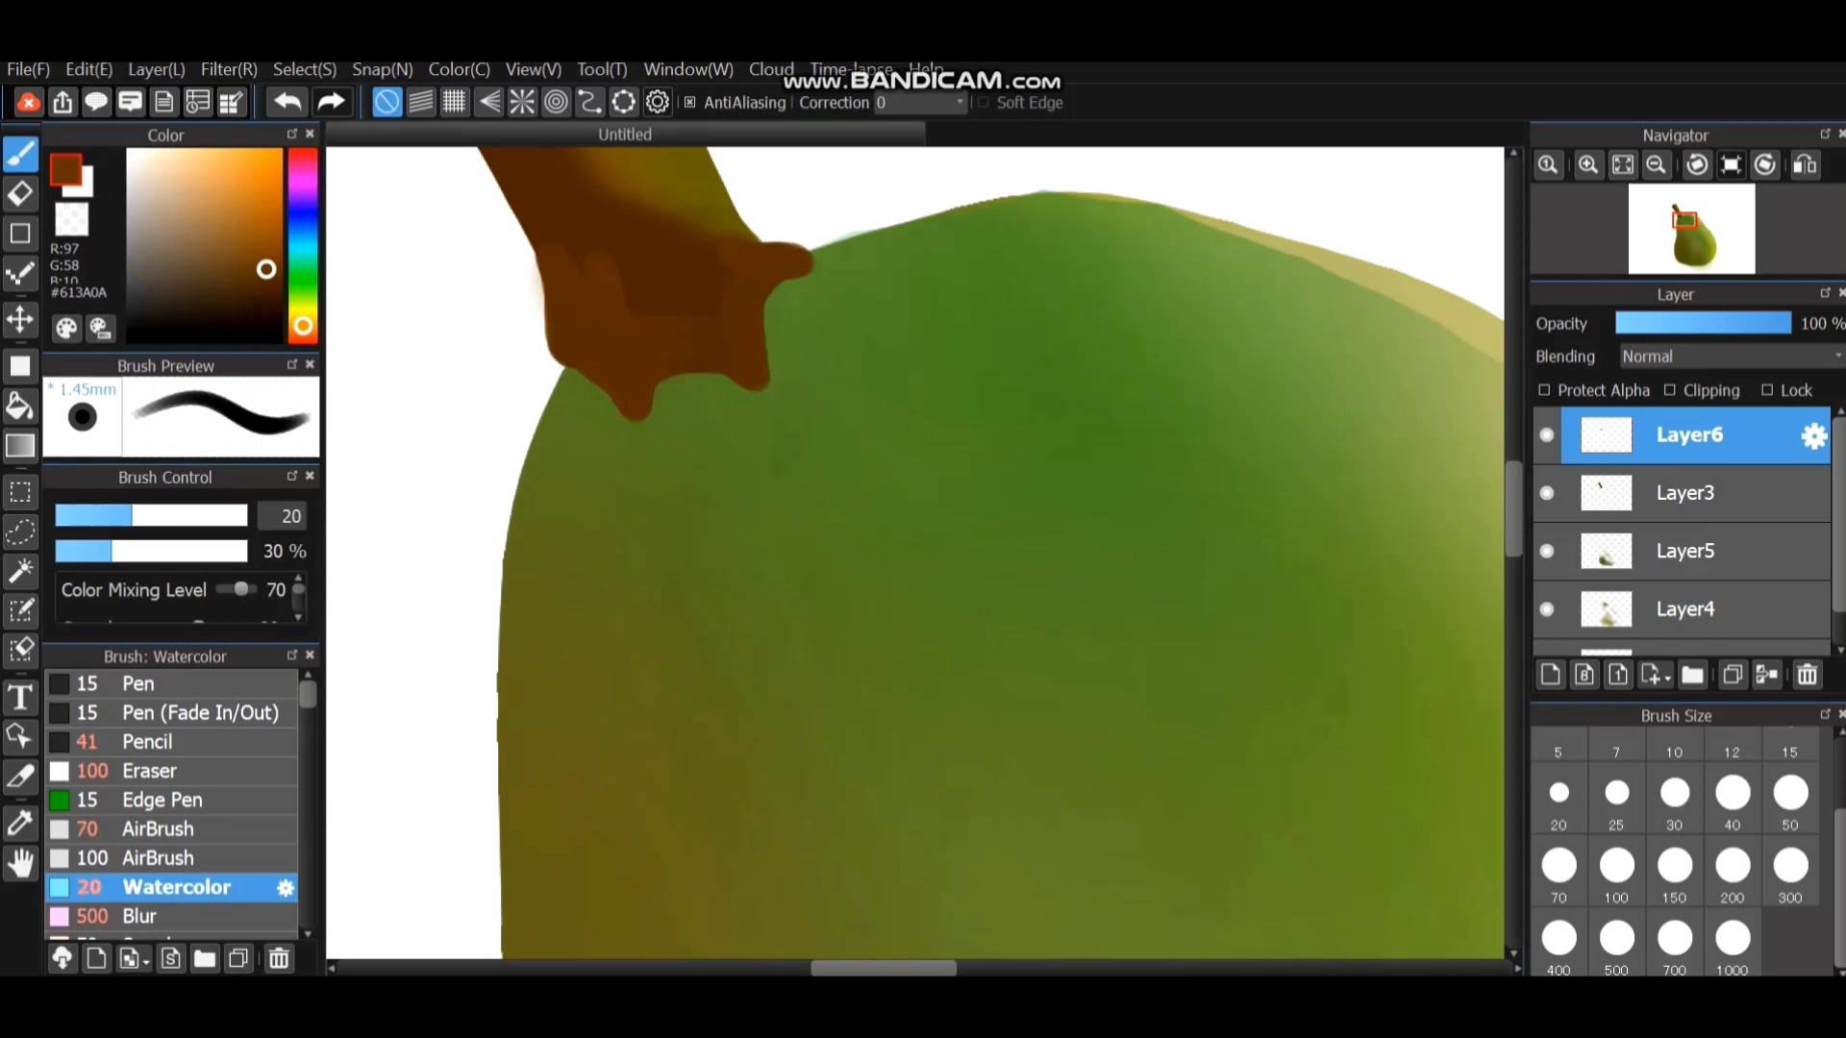
Smooth the stem's base on Layer6 with the Watercolor brush at size 34 and 10% opacity, and turn on Protect Alpha.
drag(83, 551, 74, 551)
click(170, 516)
mouse_move(673, 327)
mouse_down()
mouse_move(600, 261)
mouse_move(676, 305)
mouse_move(712, 263)
mouse_move(548, 228)
mouse_move(601, 261)
mouse_move(562, 245)
mouse_up()
click(1544, 390)
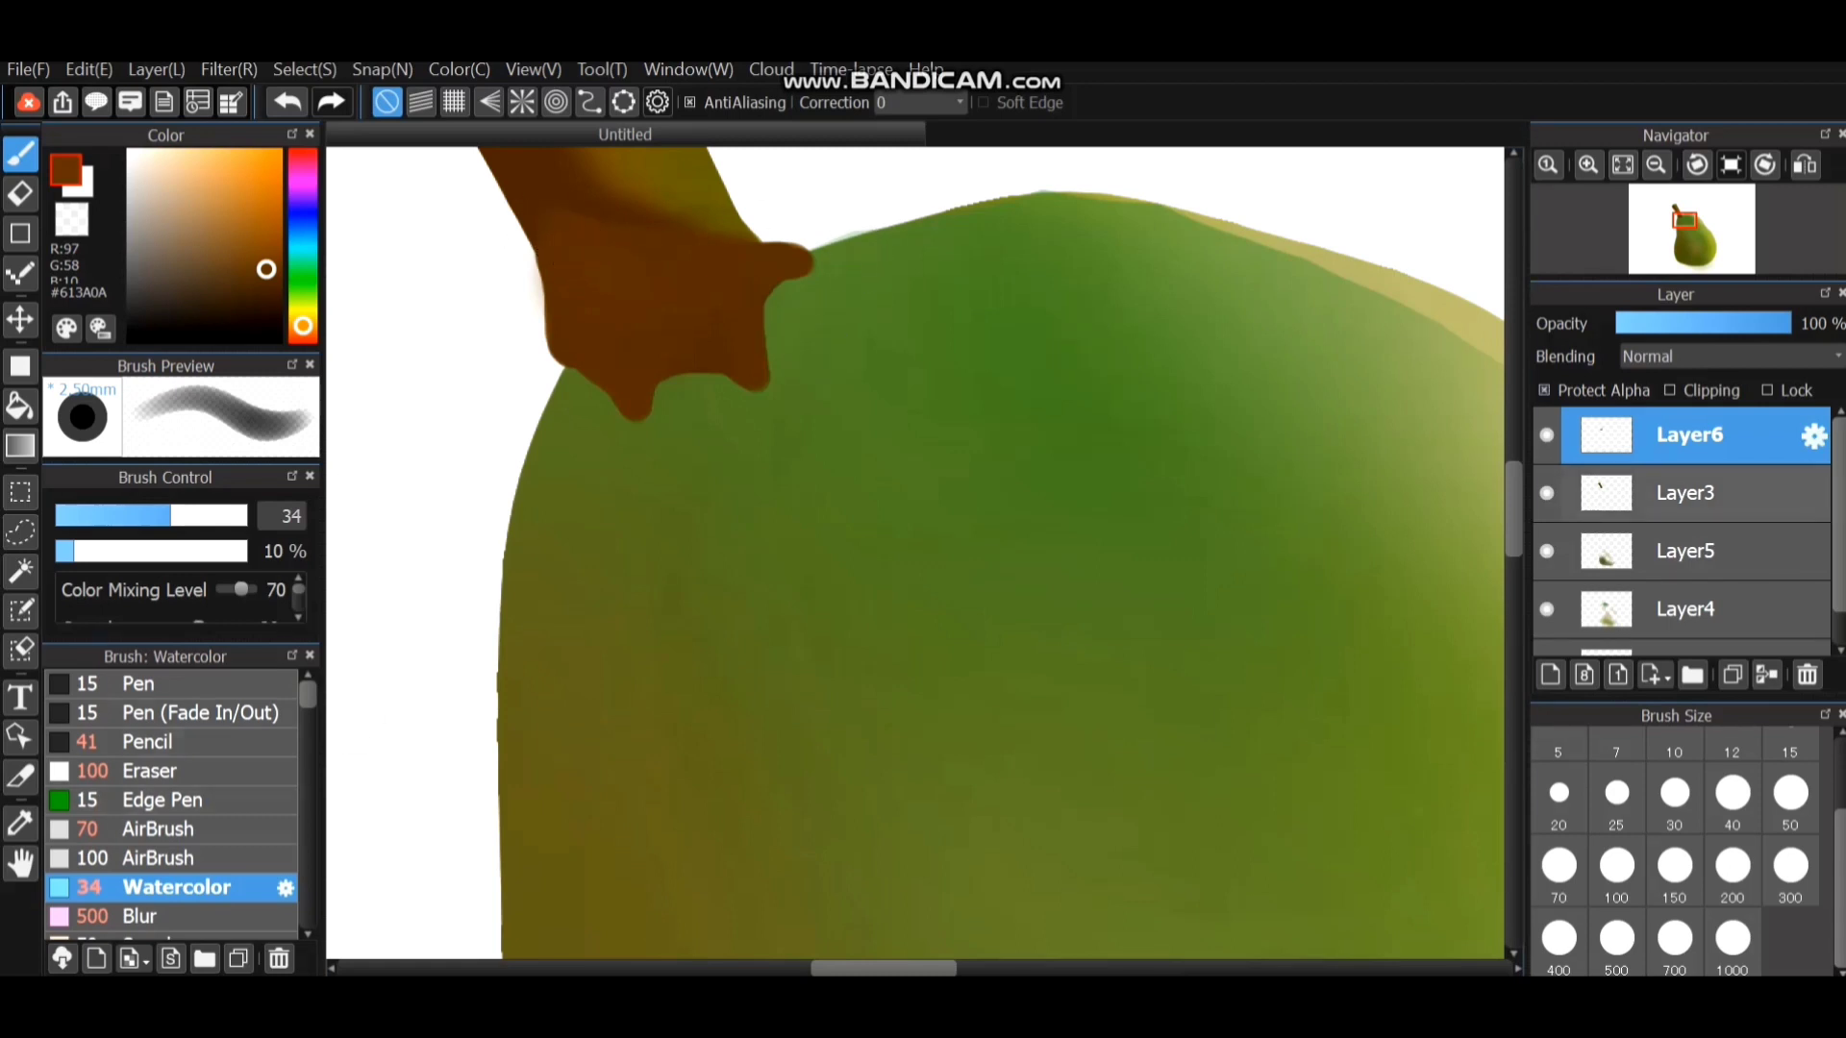
click(1685, 493)
click(1689, 435)
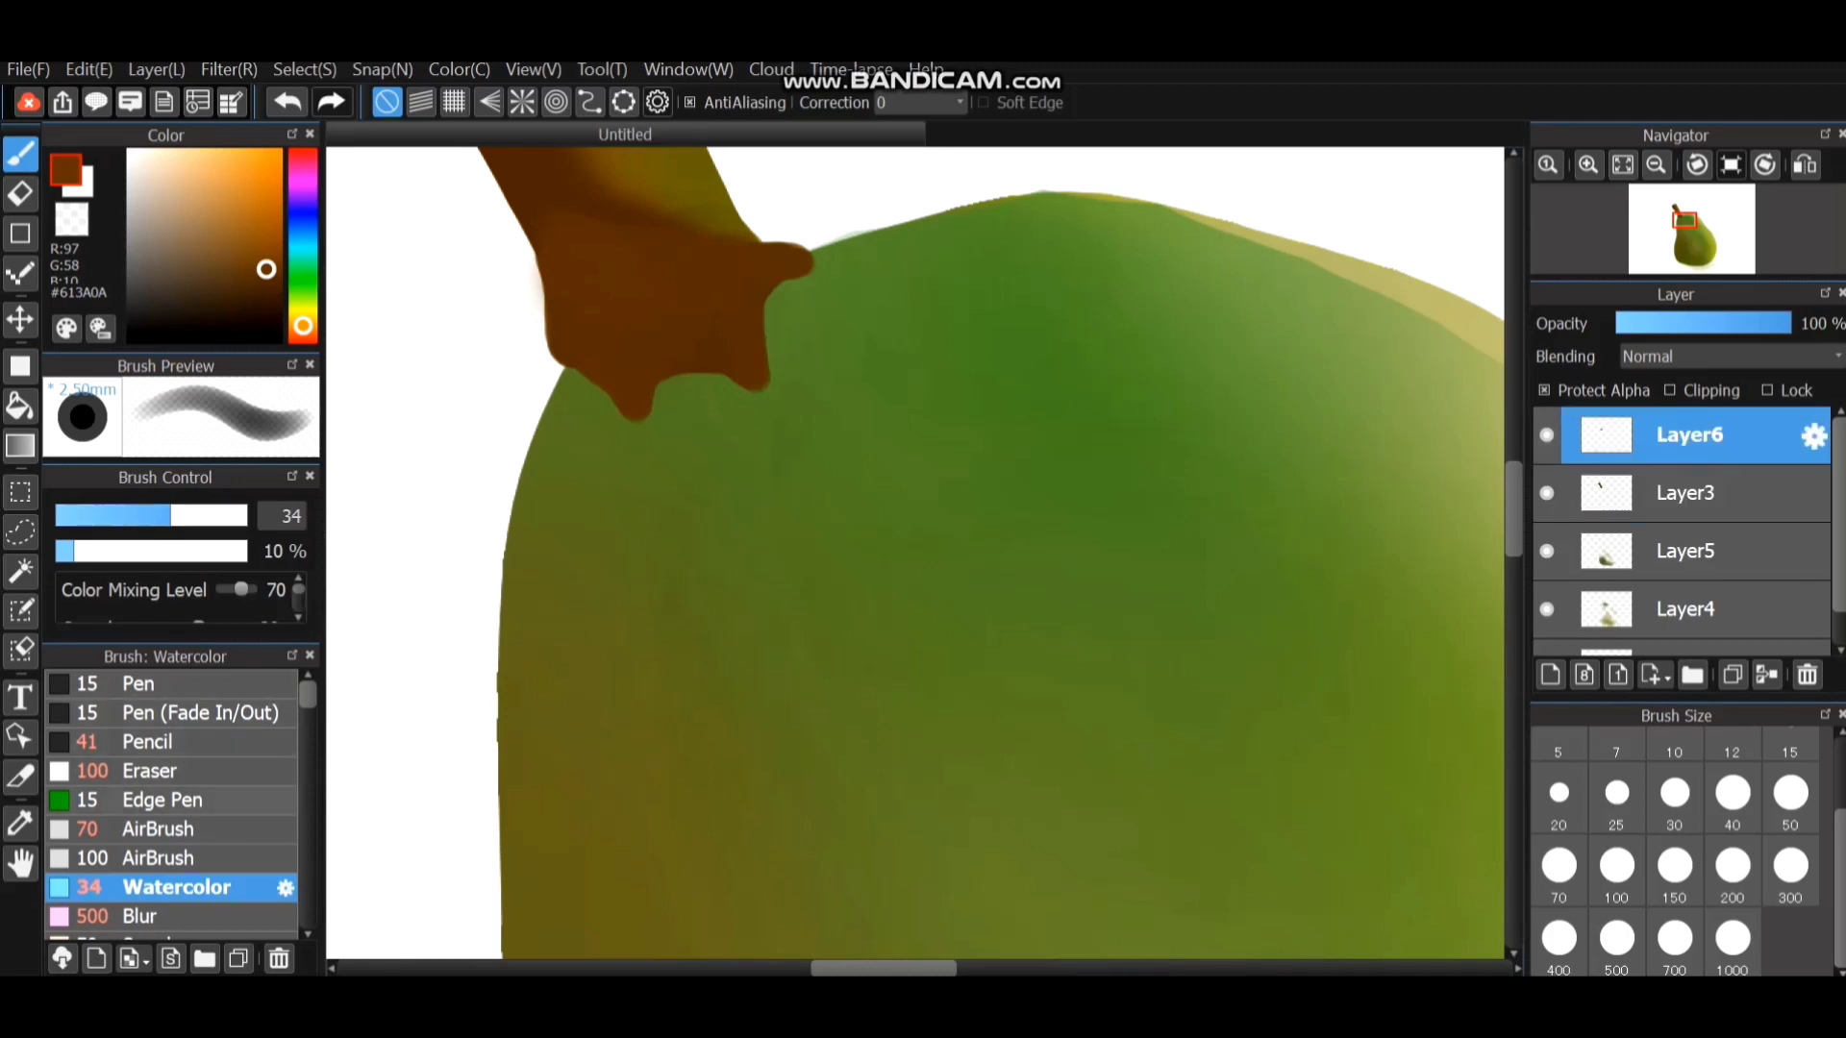
Carve the lower edge of the stem's base on Layer6 with the size 30 Eraser, sharpening the tip on its right side.
click(162, 800)
click(152, 772)
drag(543, 433, 552, 434)
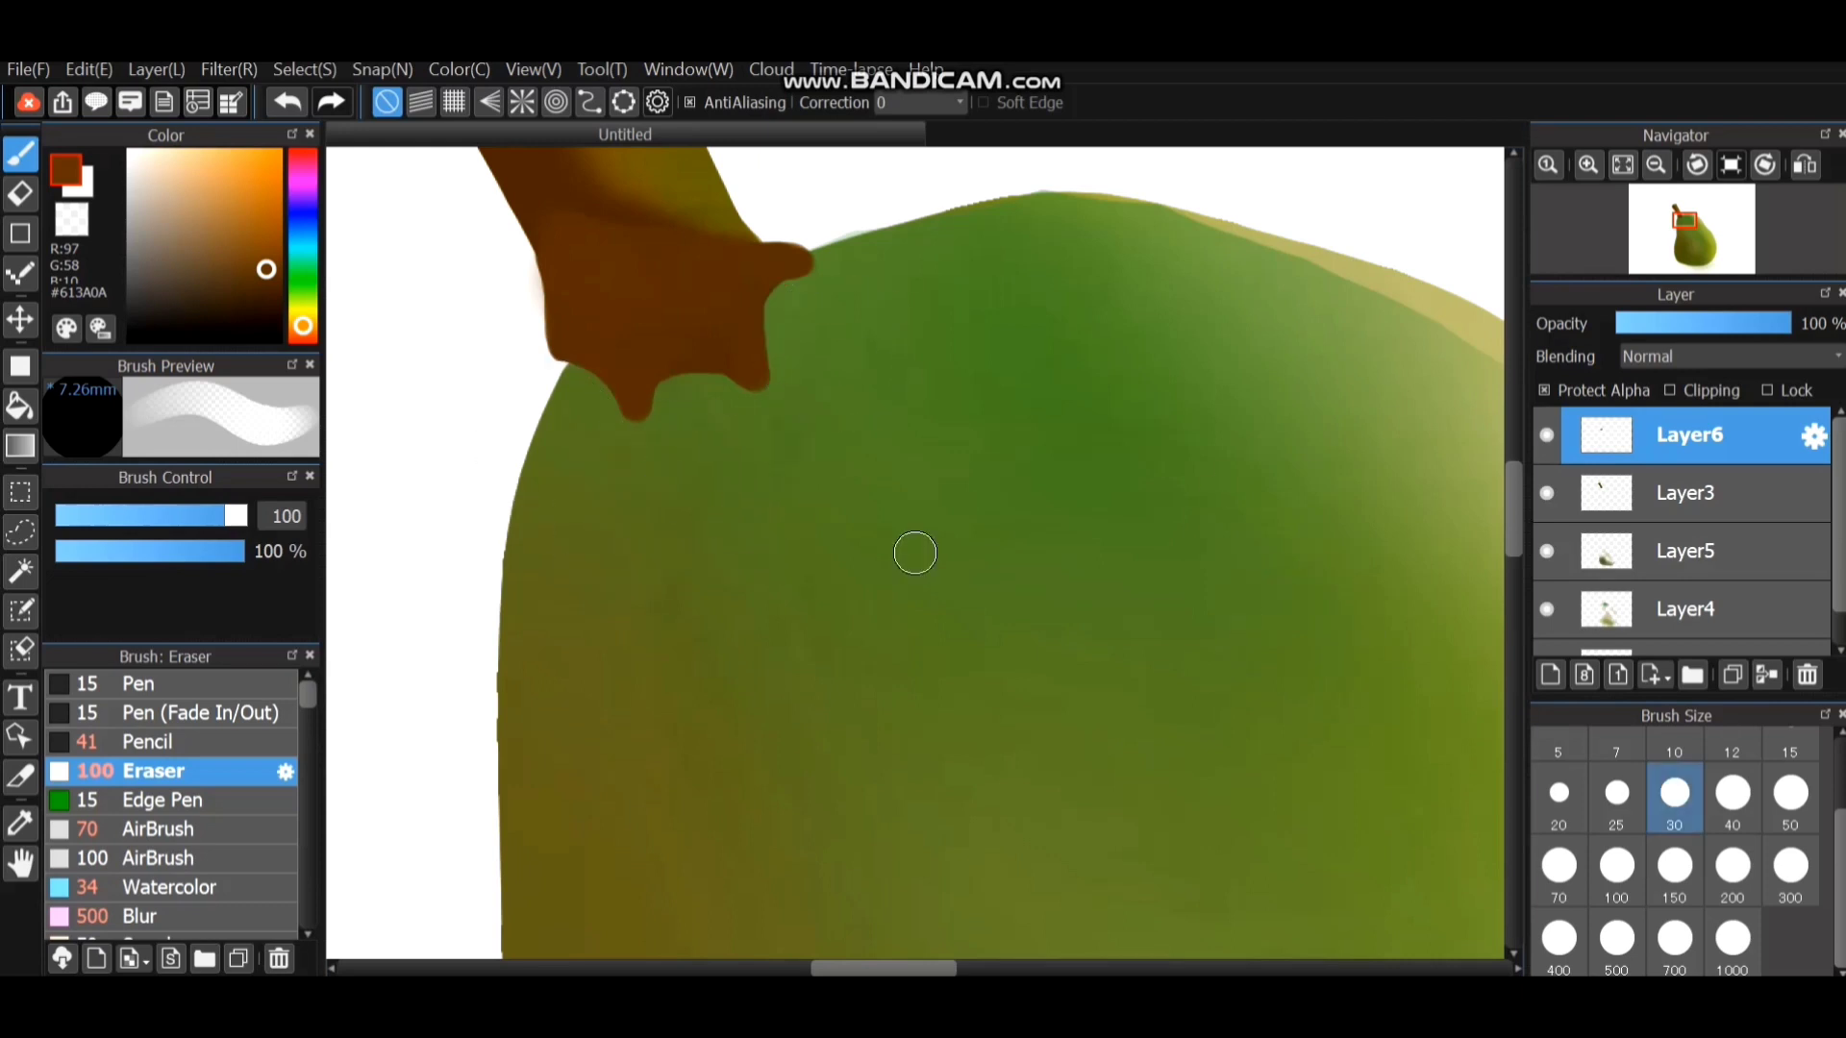
click(1674, 793)
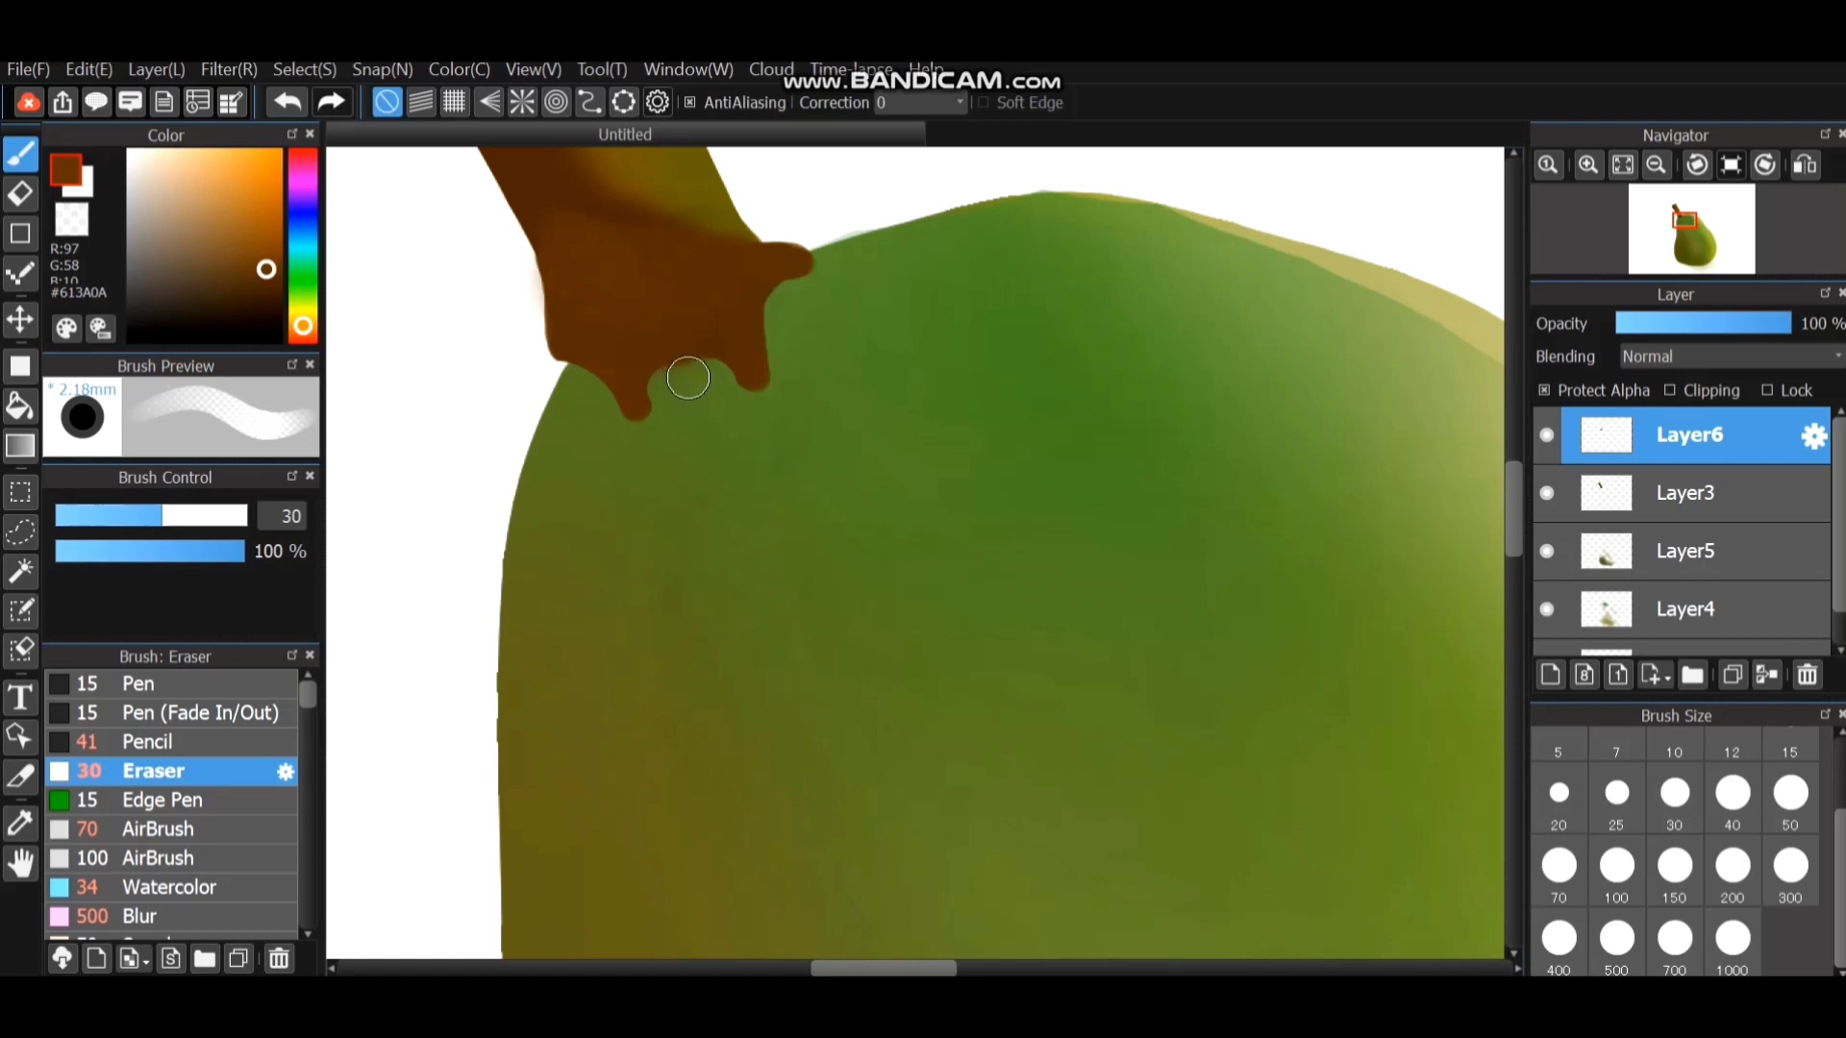
click(1692, 492)
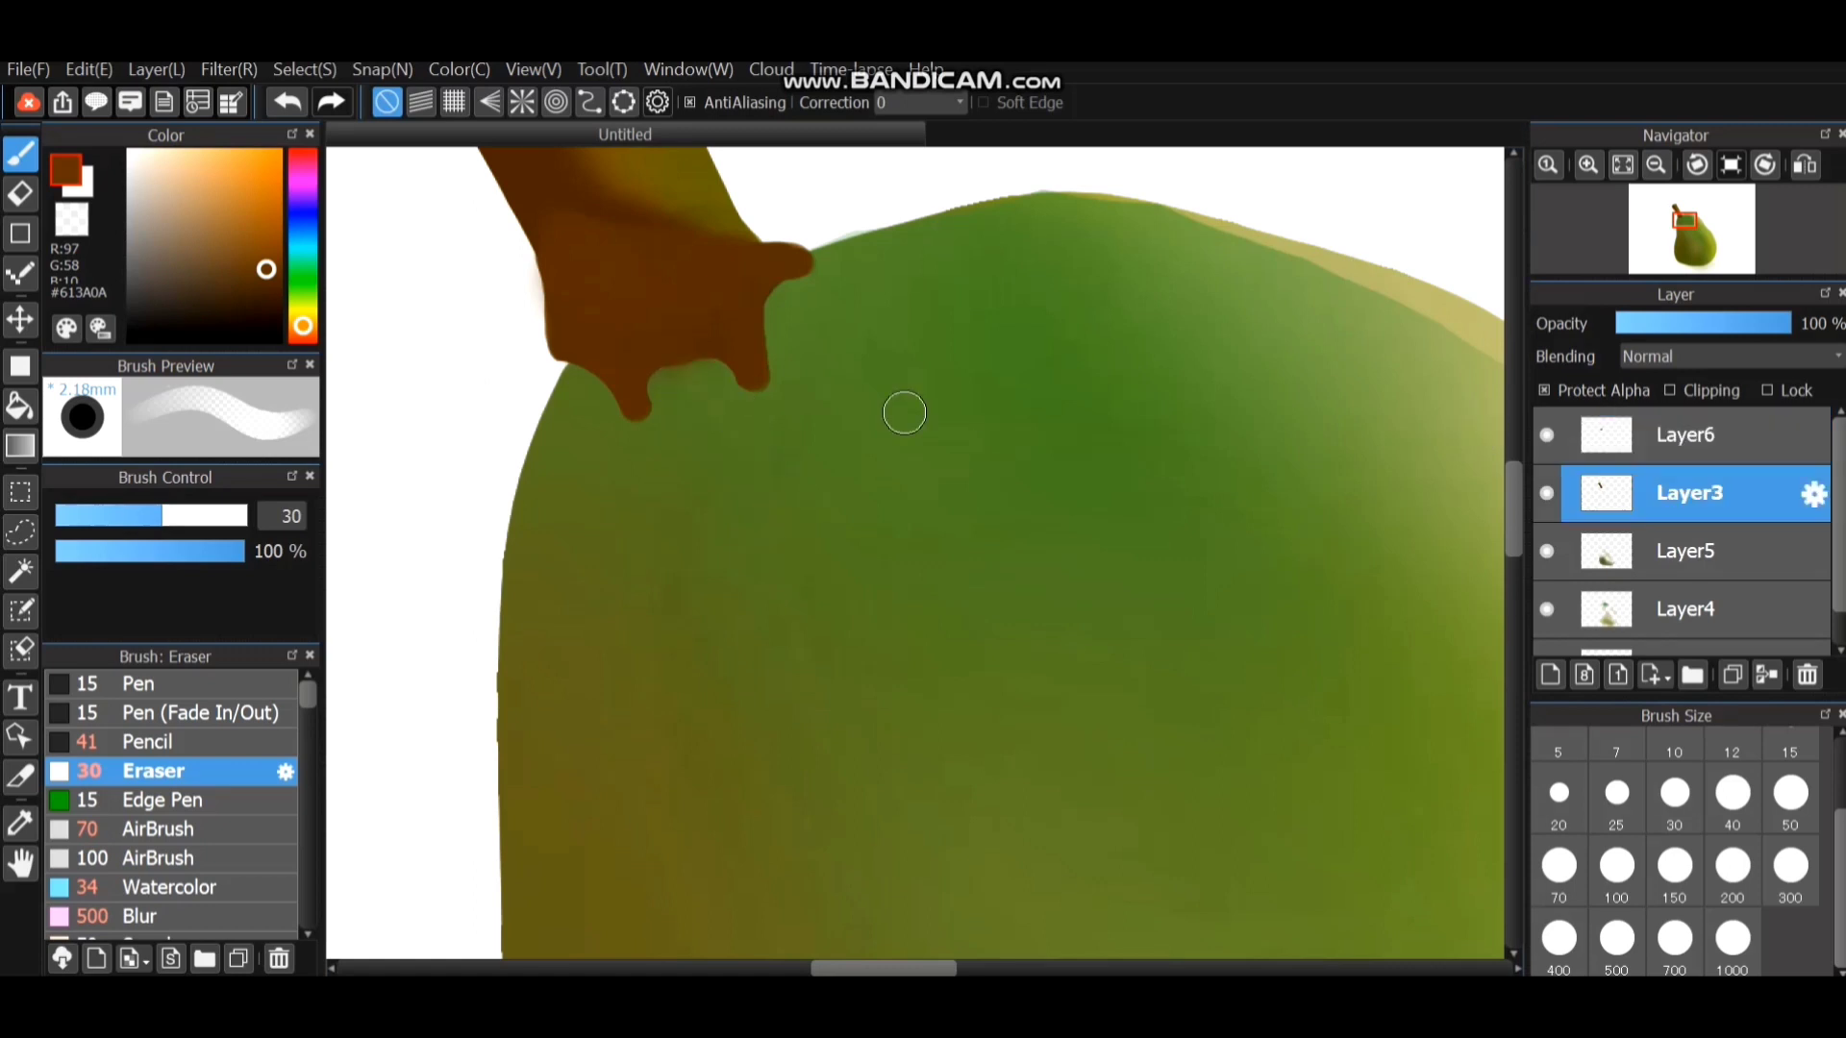
click(1692, 435)
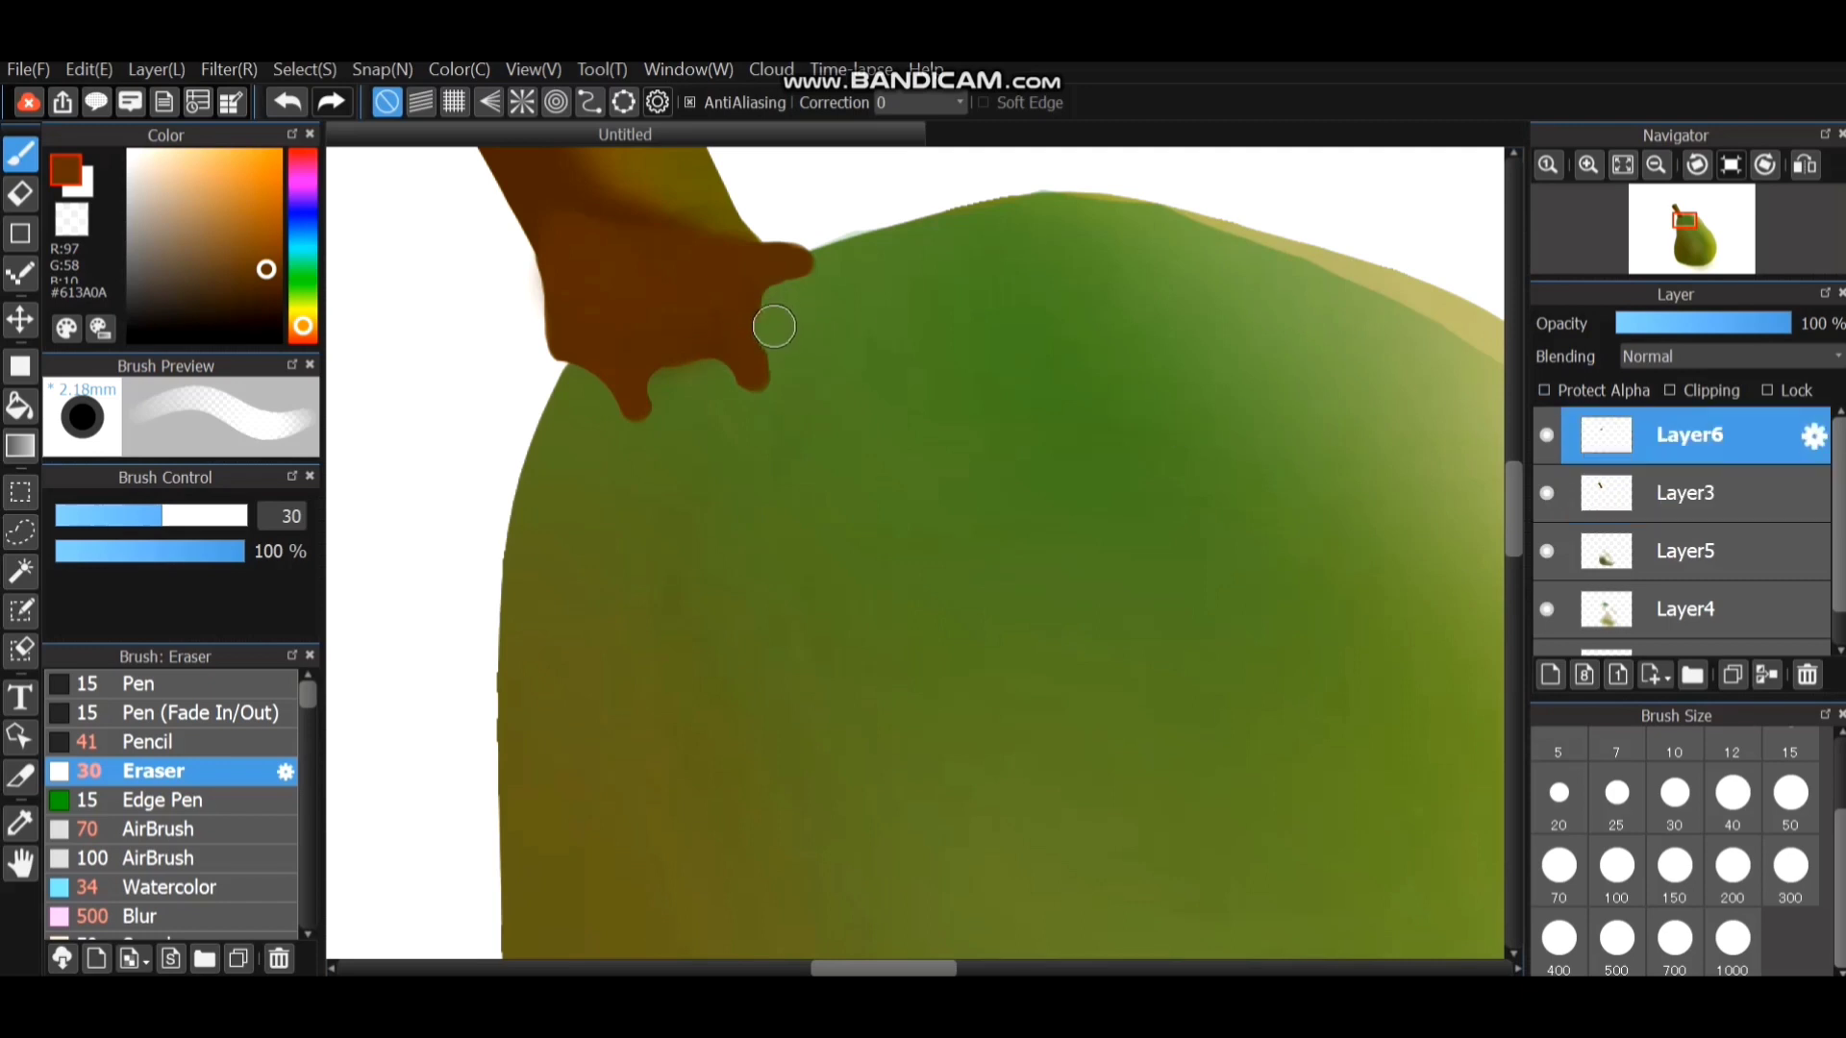
key(ctrl+z)
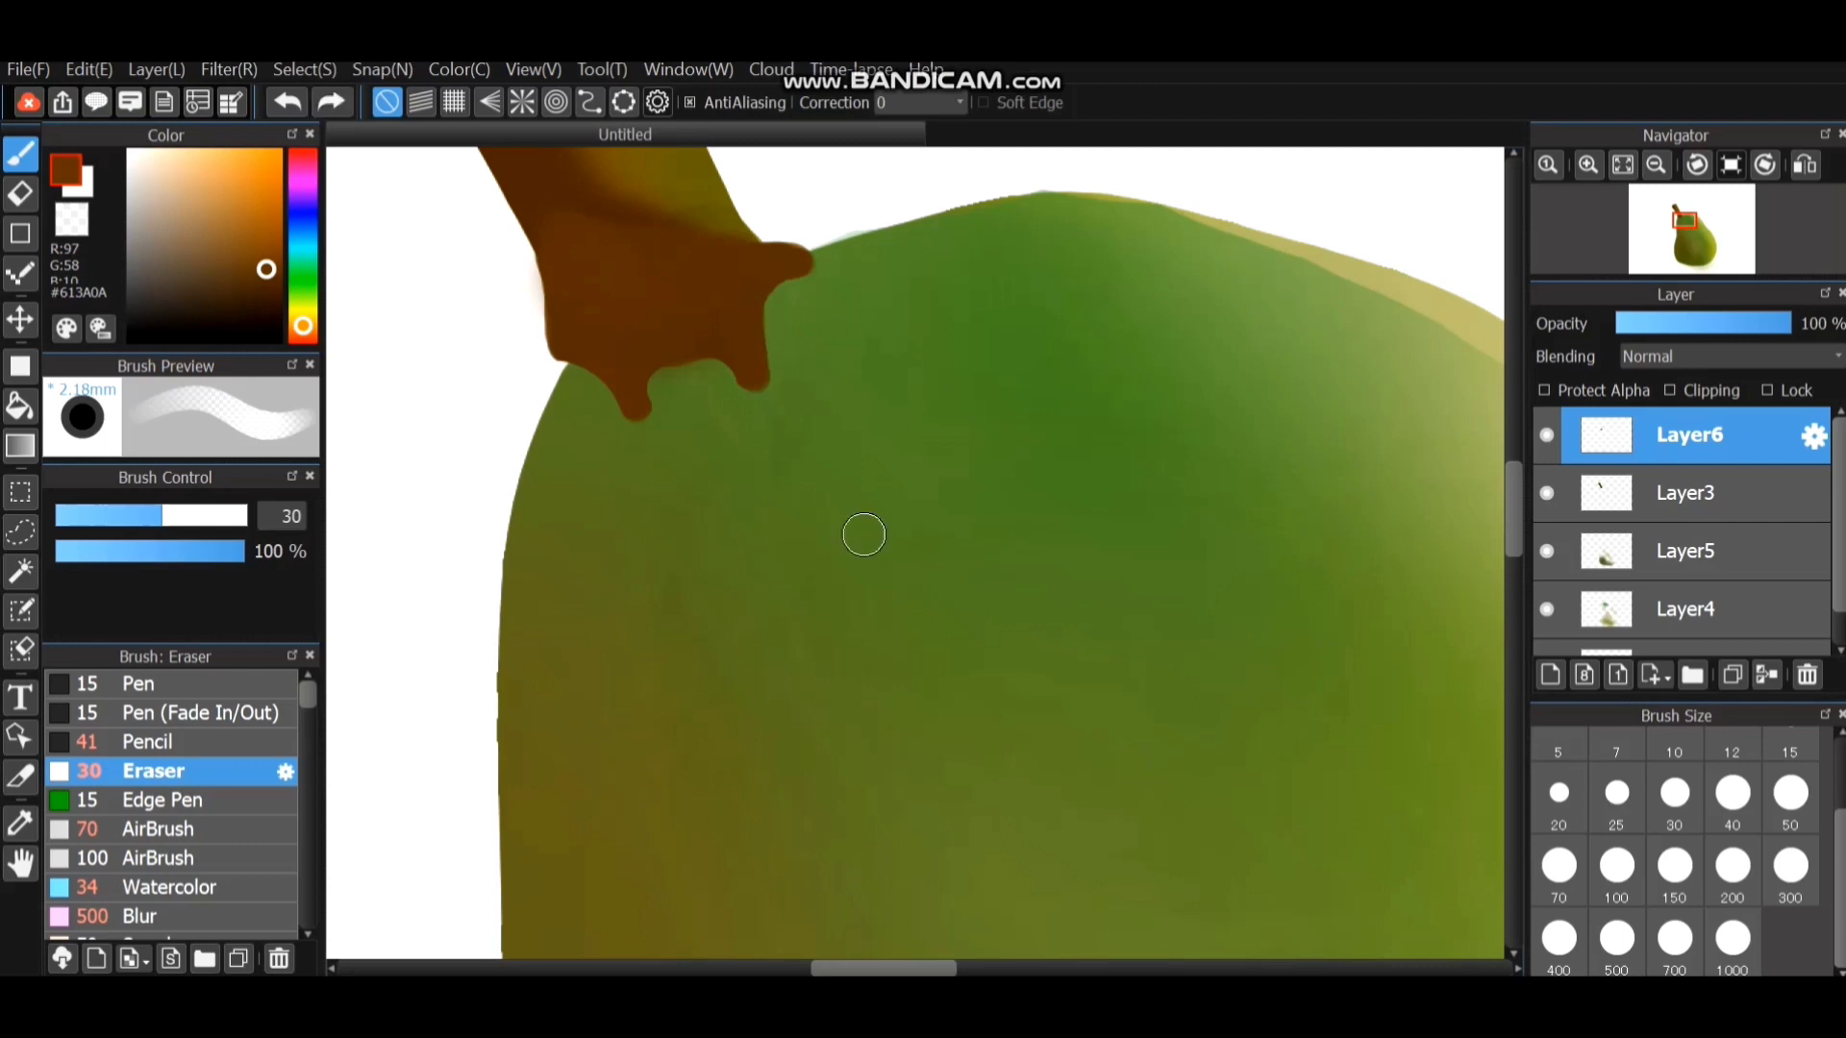
drag(728, 392, 739, 398)
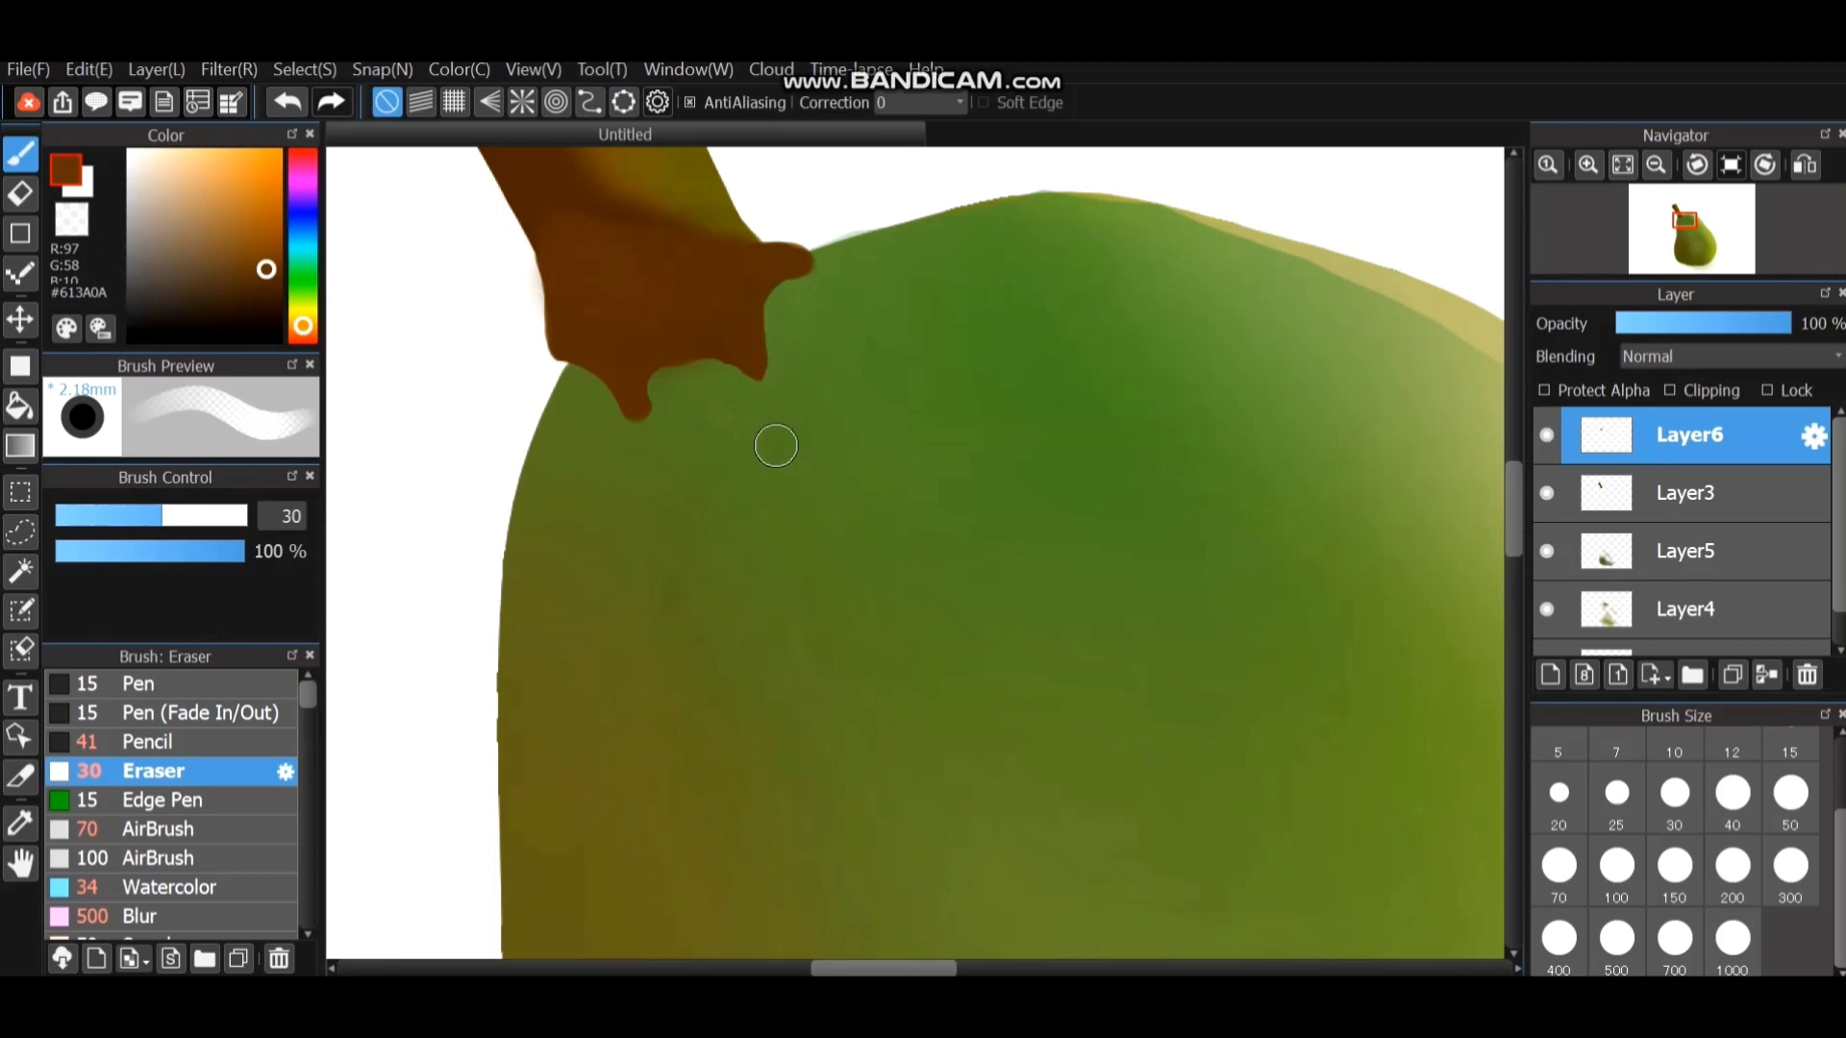
Try to lighten the stem on Layer3 with #8D714D using the size 100 AirBrush at 9% opacity.
scroll(986, 448, down, 5)
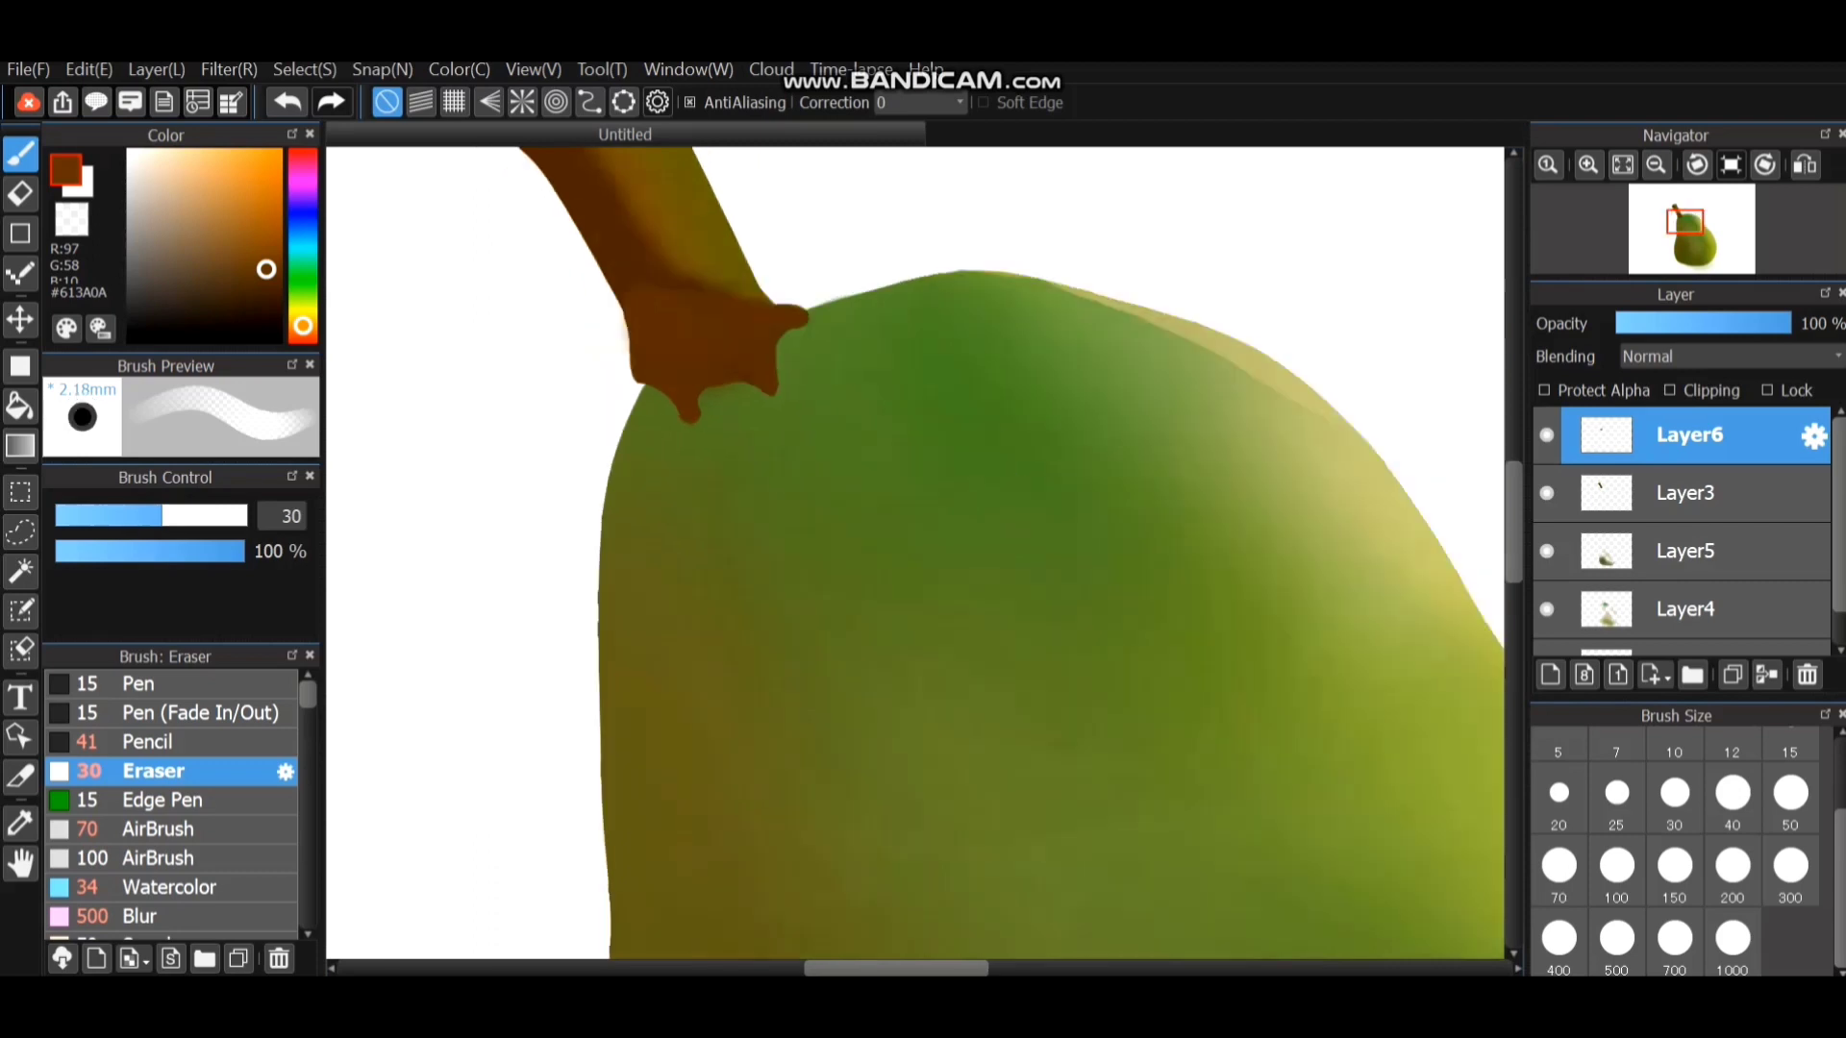
drag(1513, 563, 1513, 531)
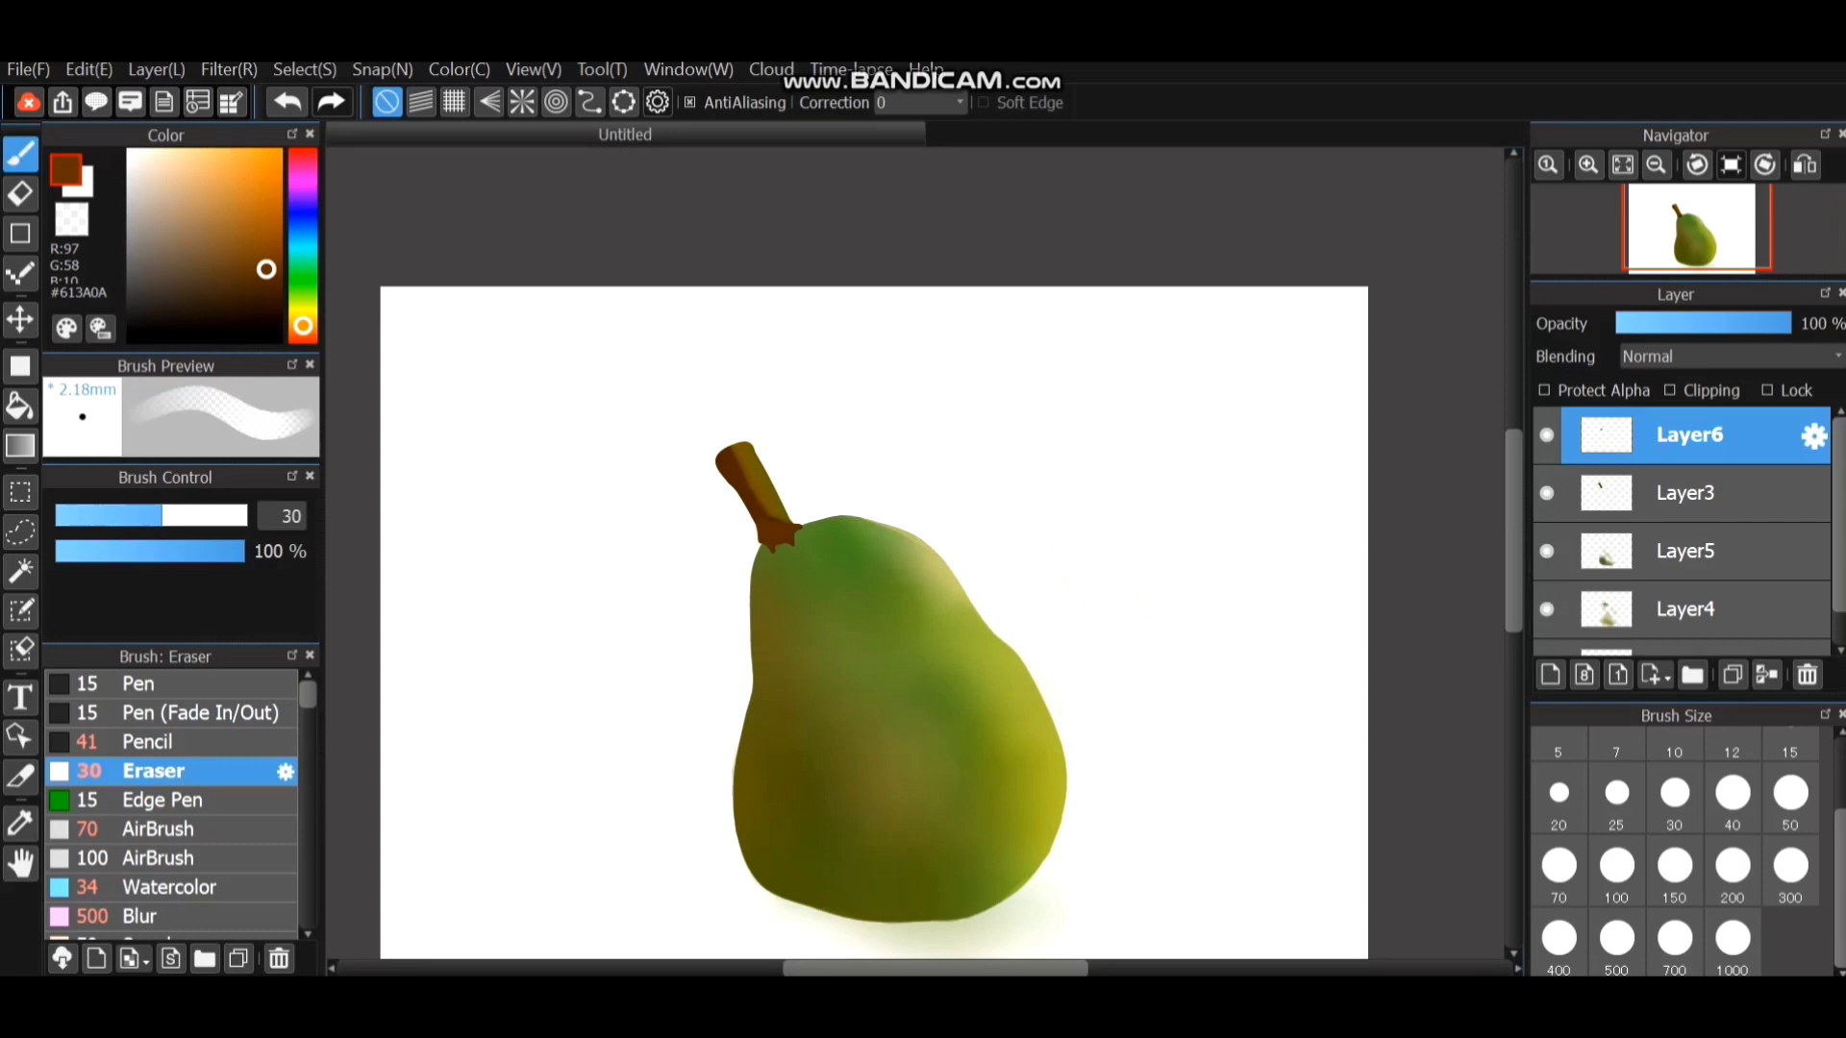
click(1617, 869)
scroll(731, 515, down, 1)
scroll(731, 515, up, 5)
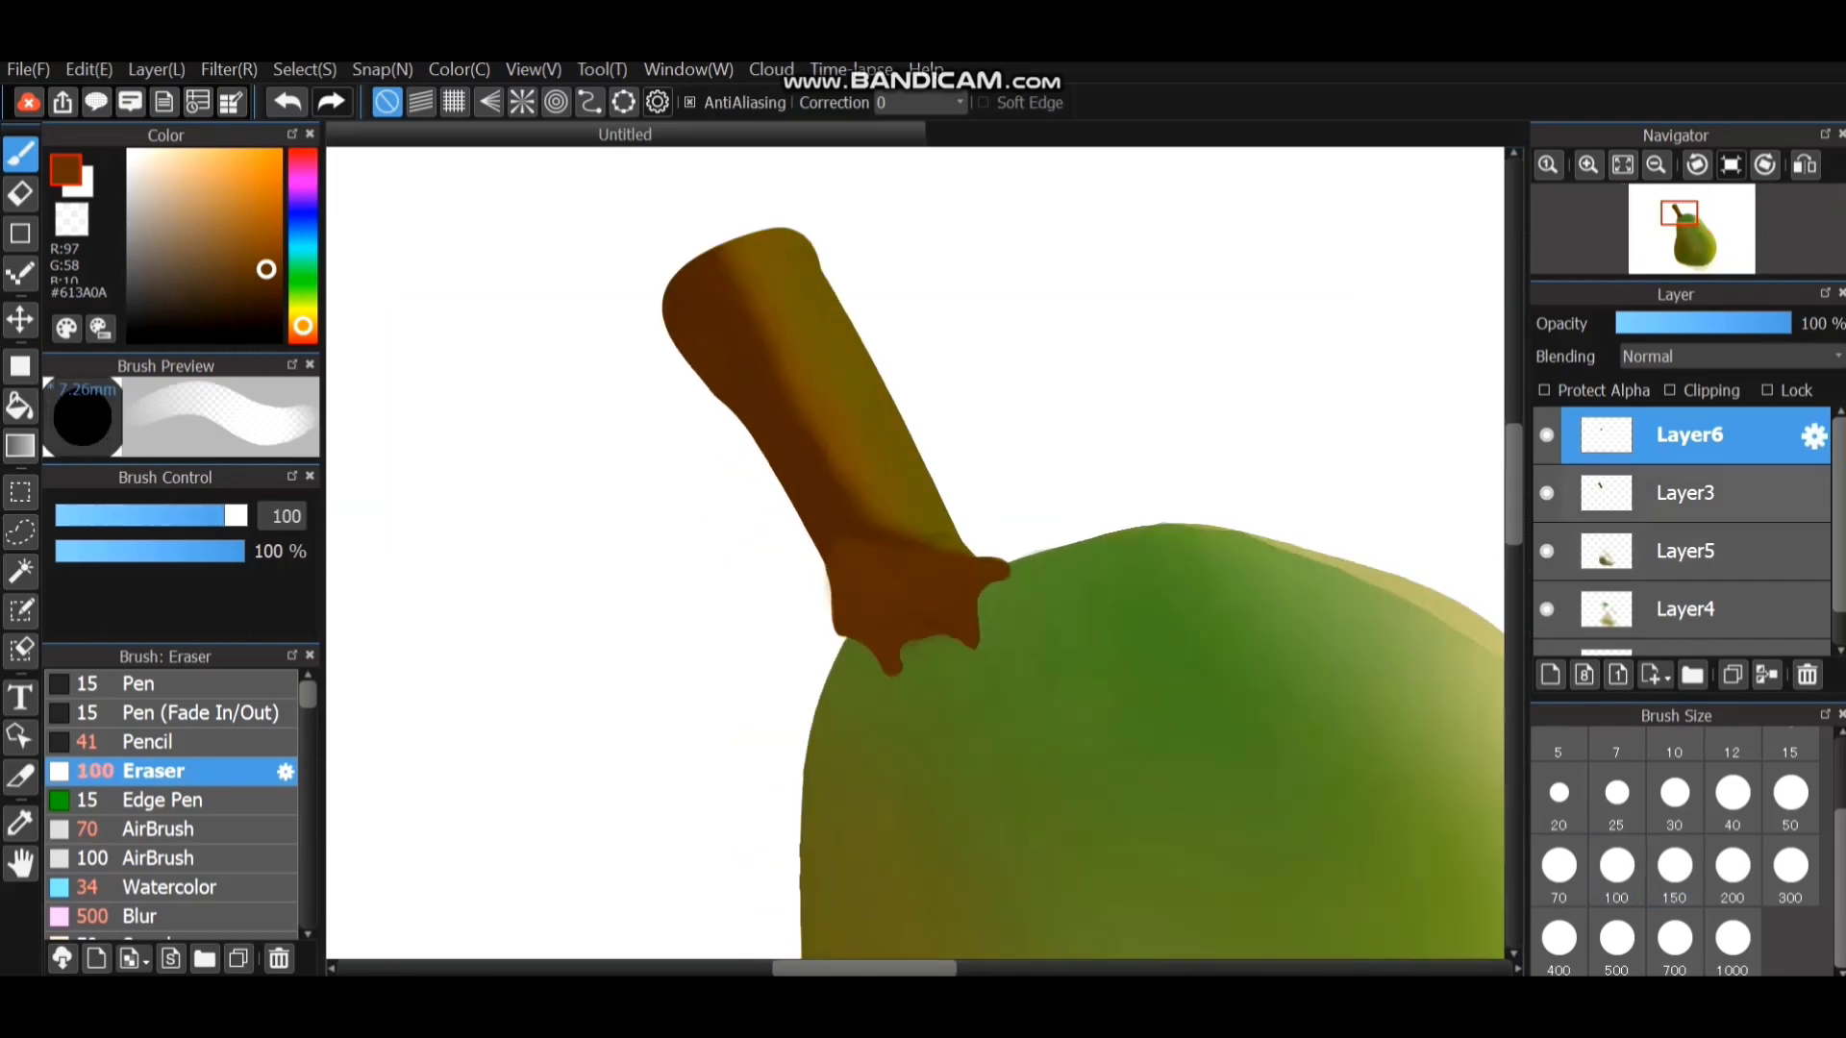
click(1689, 492)
alt+click(737, 284)
alt+click(827, 360)
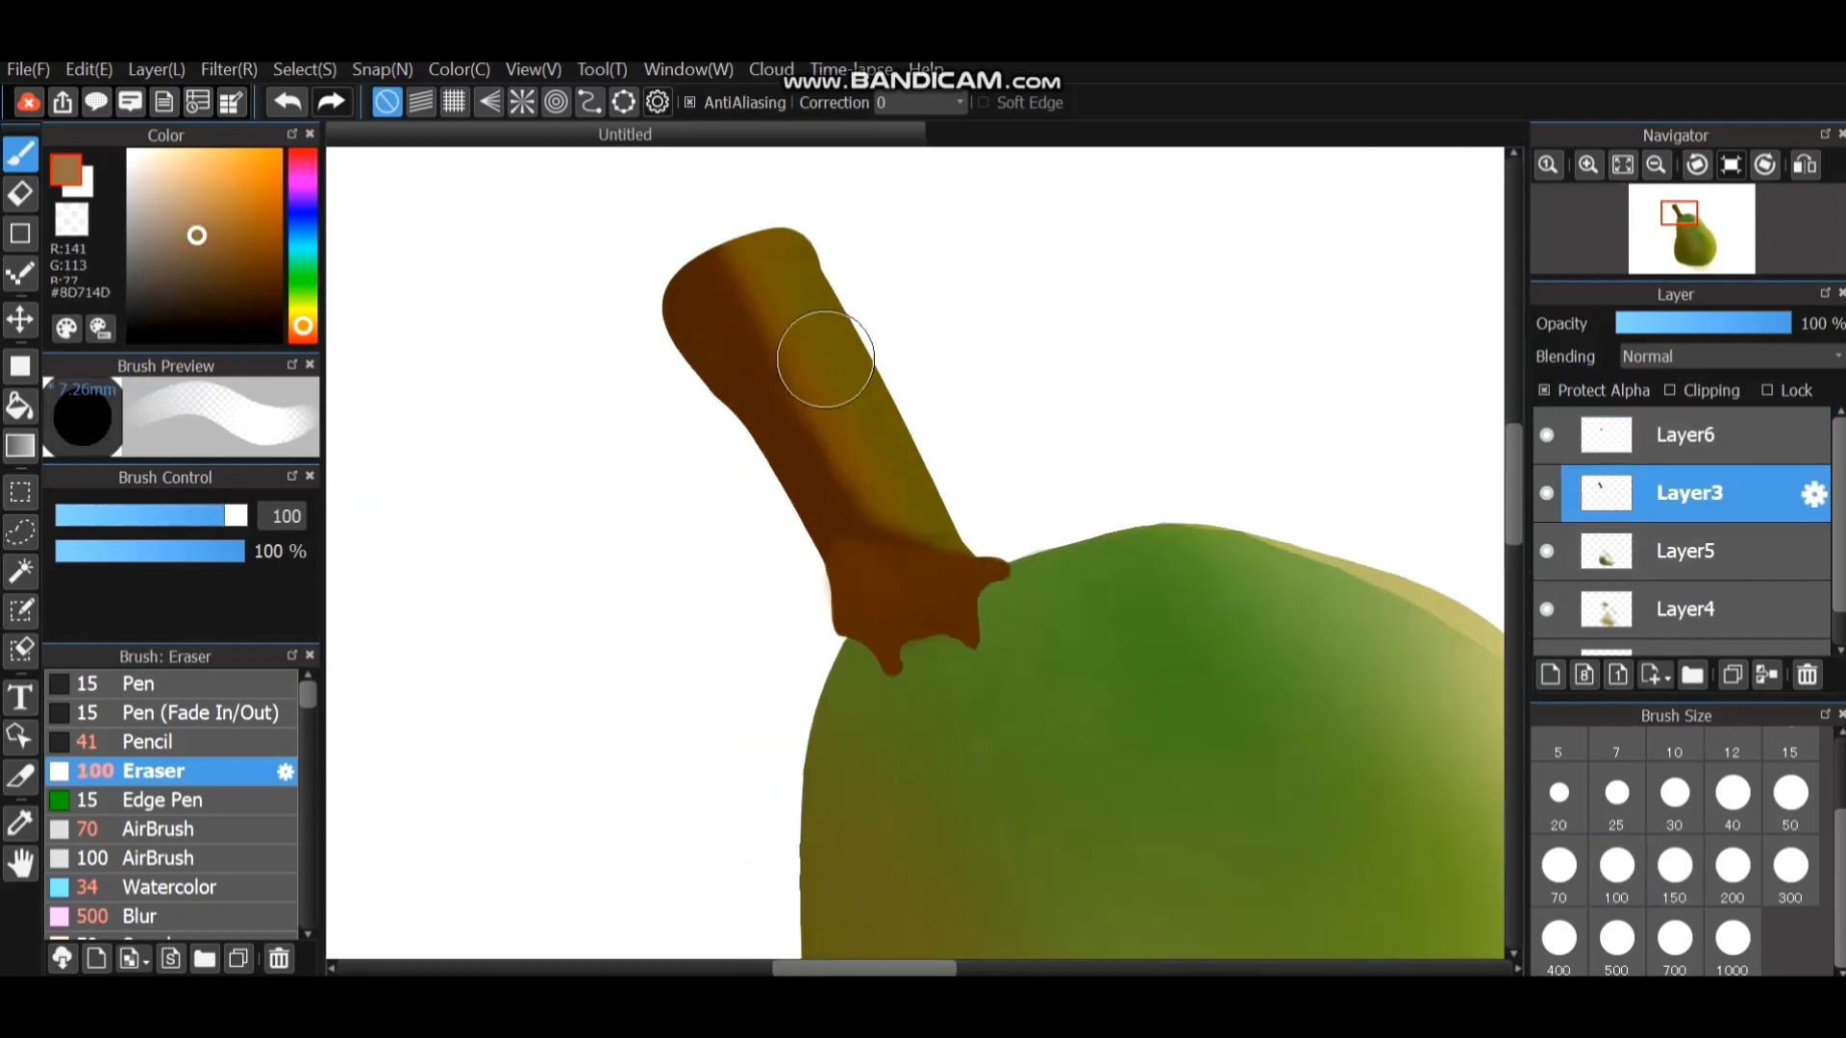
click(145, 857)
drag(733, 266, 803, 421)
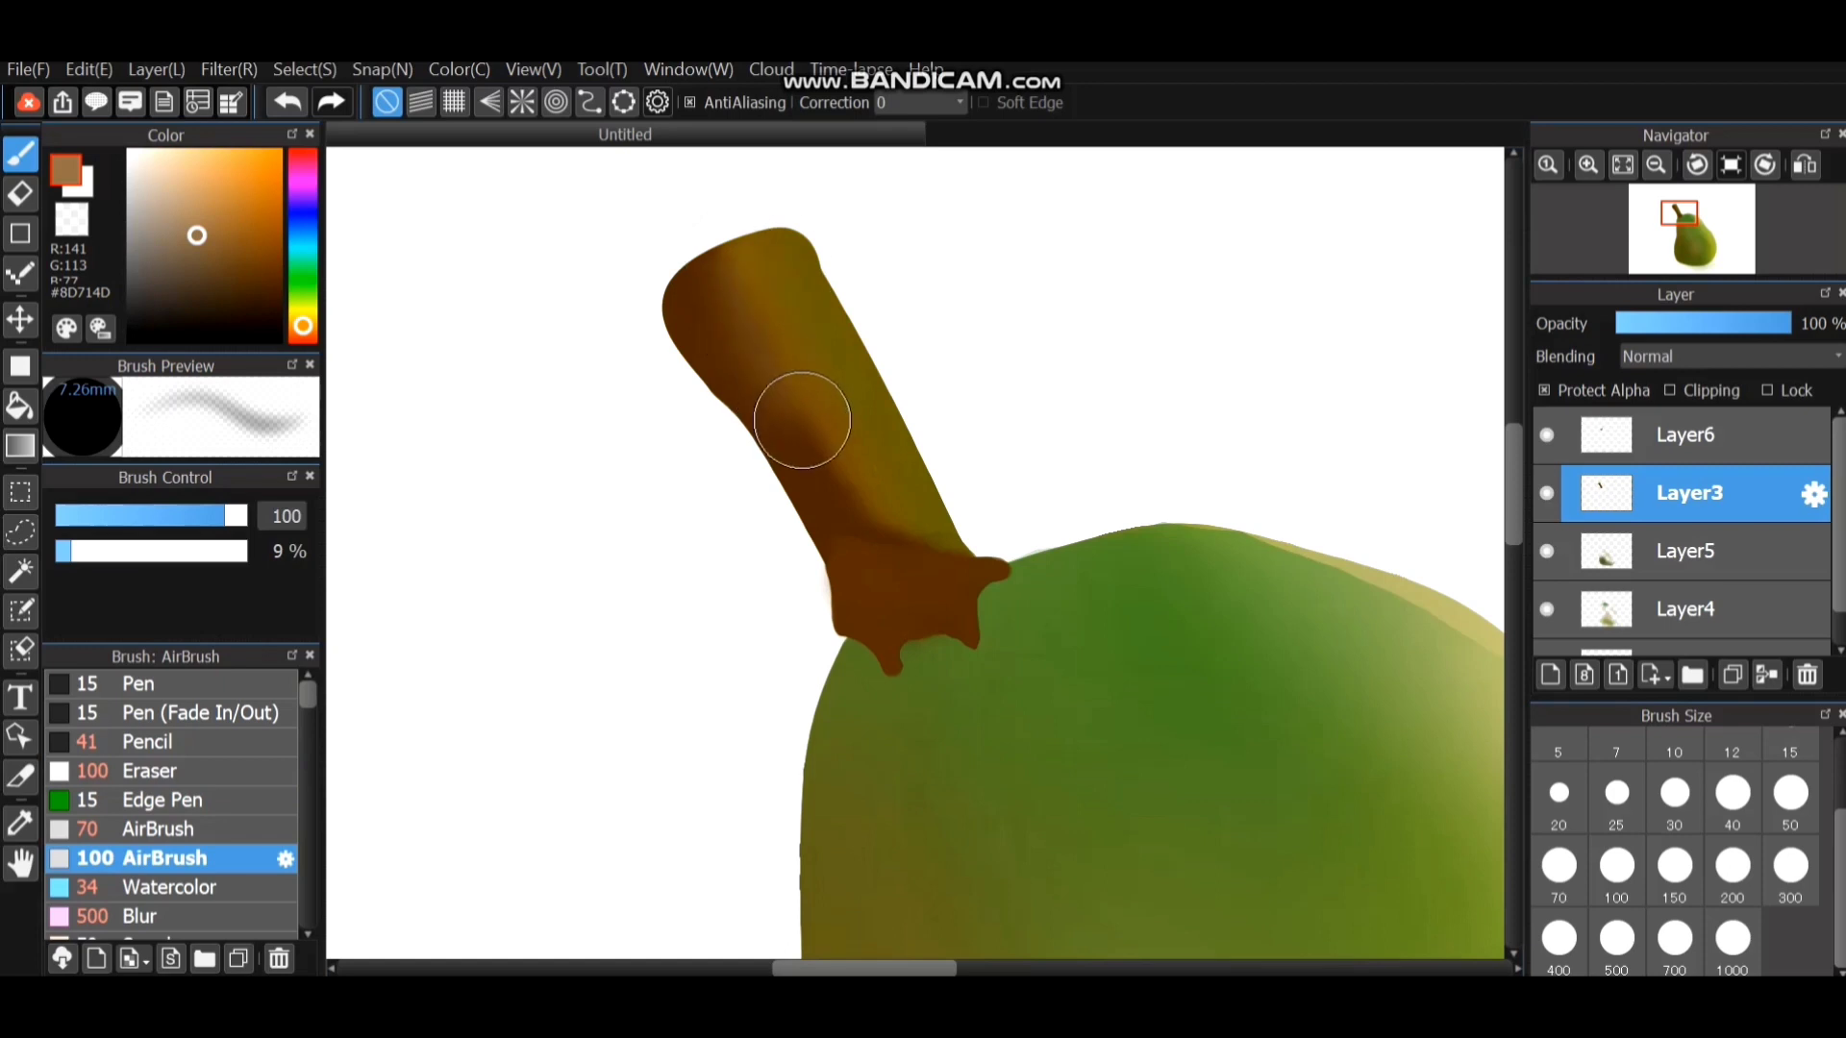
key(ctrl+z)
Shade the middle of the stem on Layer3 along its length with brown #70430B using the size 100 AirBrush at 9% opacity.
click(268, 258)
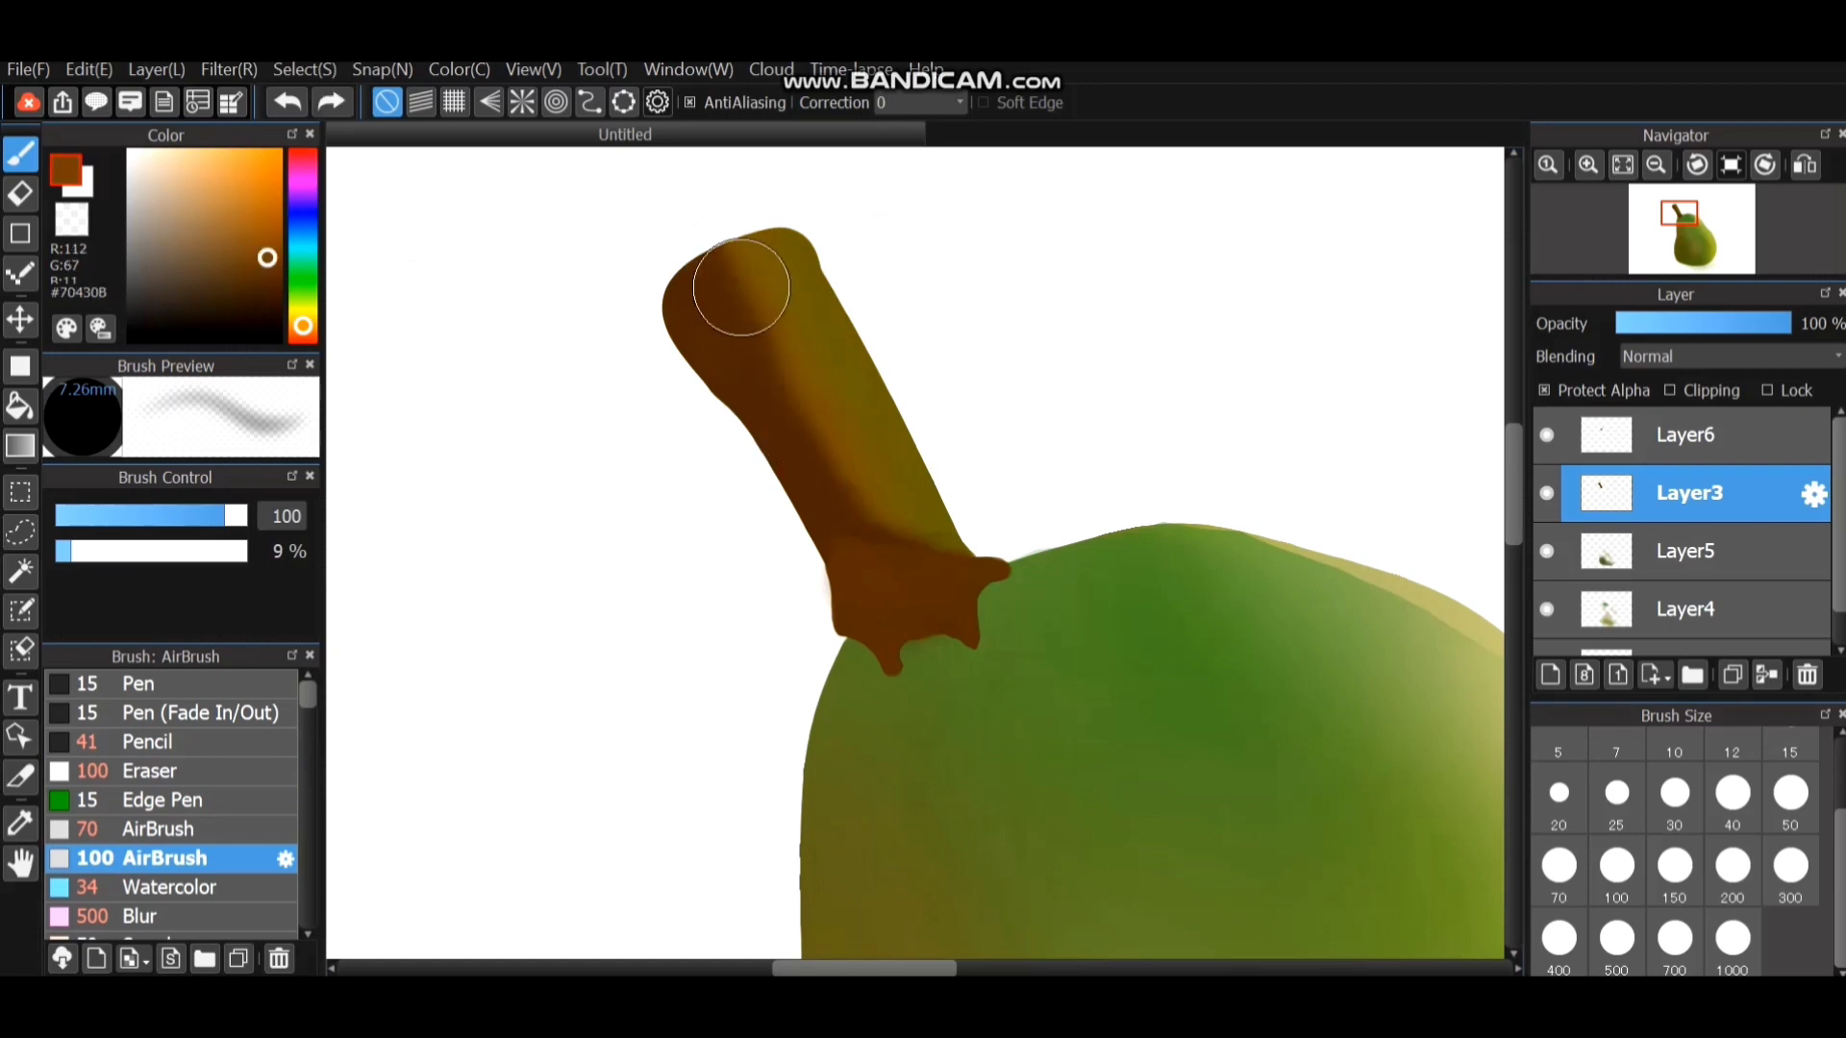
drag(742, 288, 817, 400)
mouse_move(754, 272)
mouse_down()
mouse_move(833, 448)
mouse_move(889, 508)
mouse_up()
drag(820, 343, 928, 545)
drag(736, 278, 893, 529)
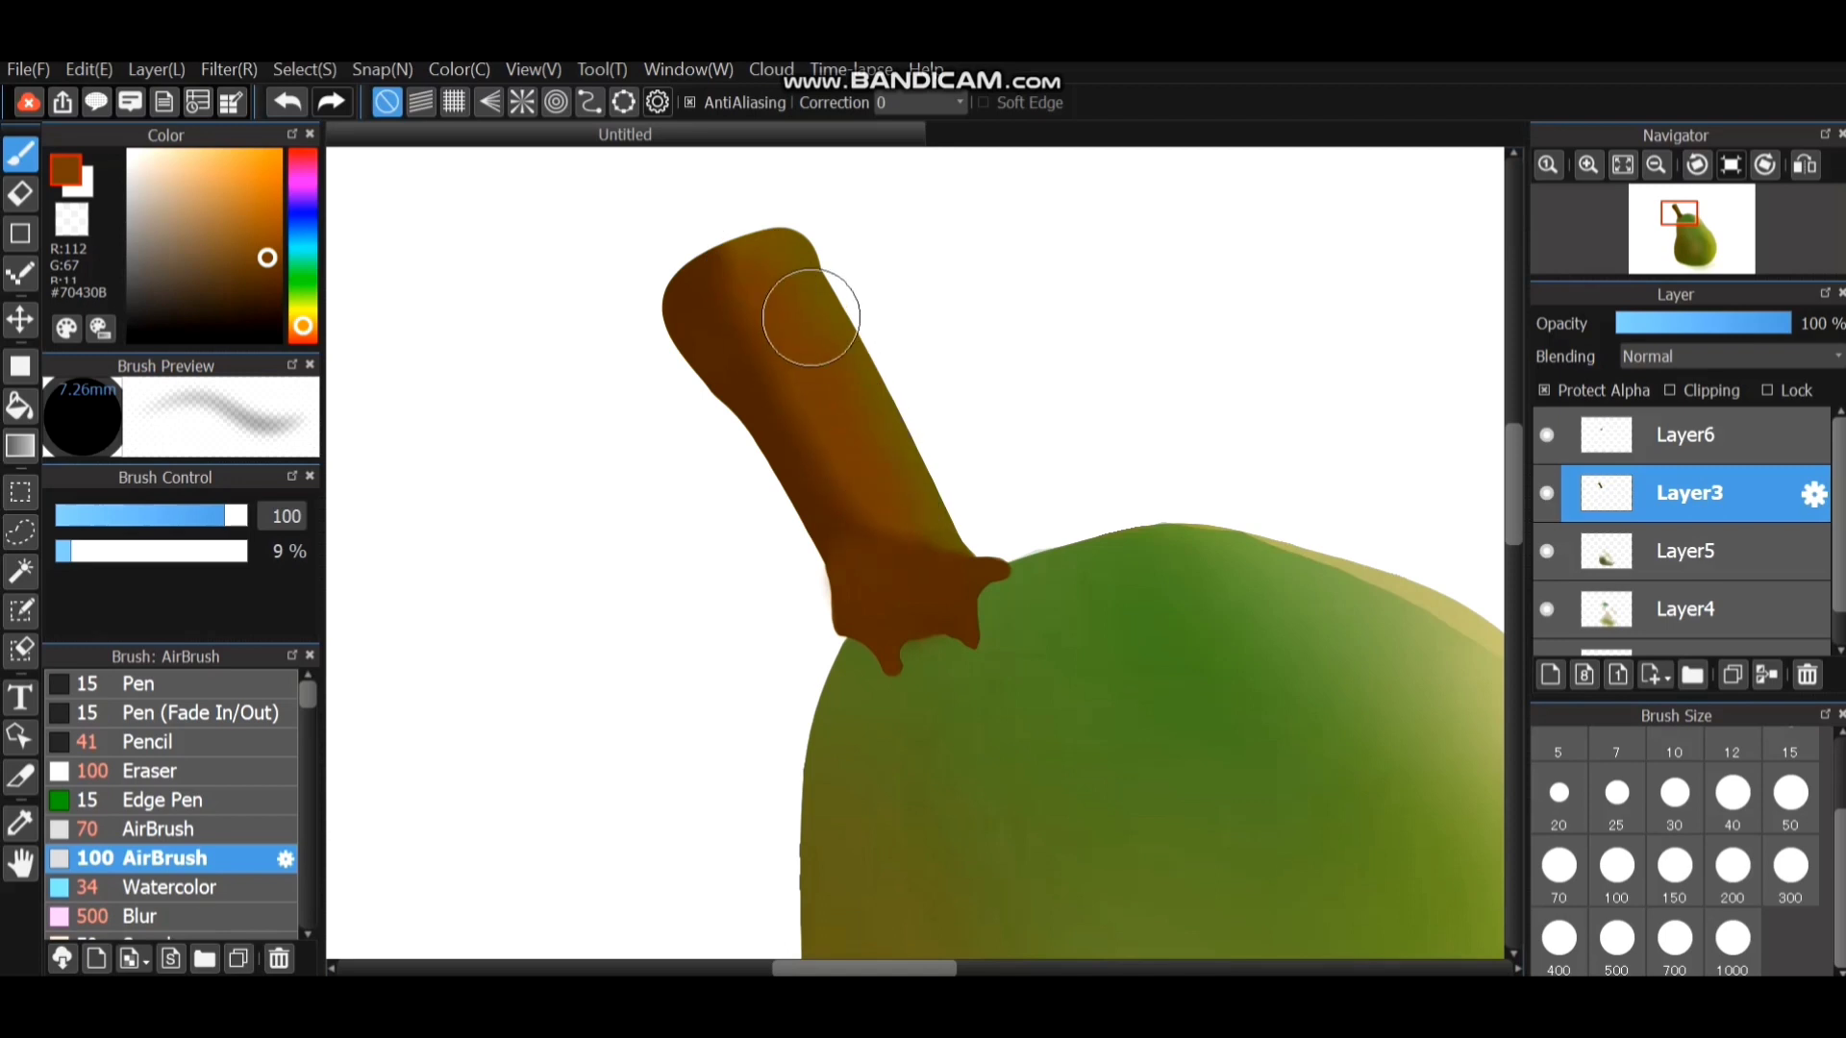
Highlight the stem's top end and right edge on Layer3 with light brown #A0825E using the AirBrush.
click(218, 233)
click(192, 221)
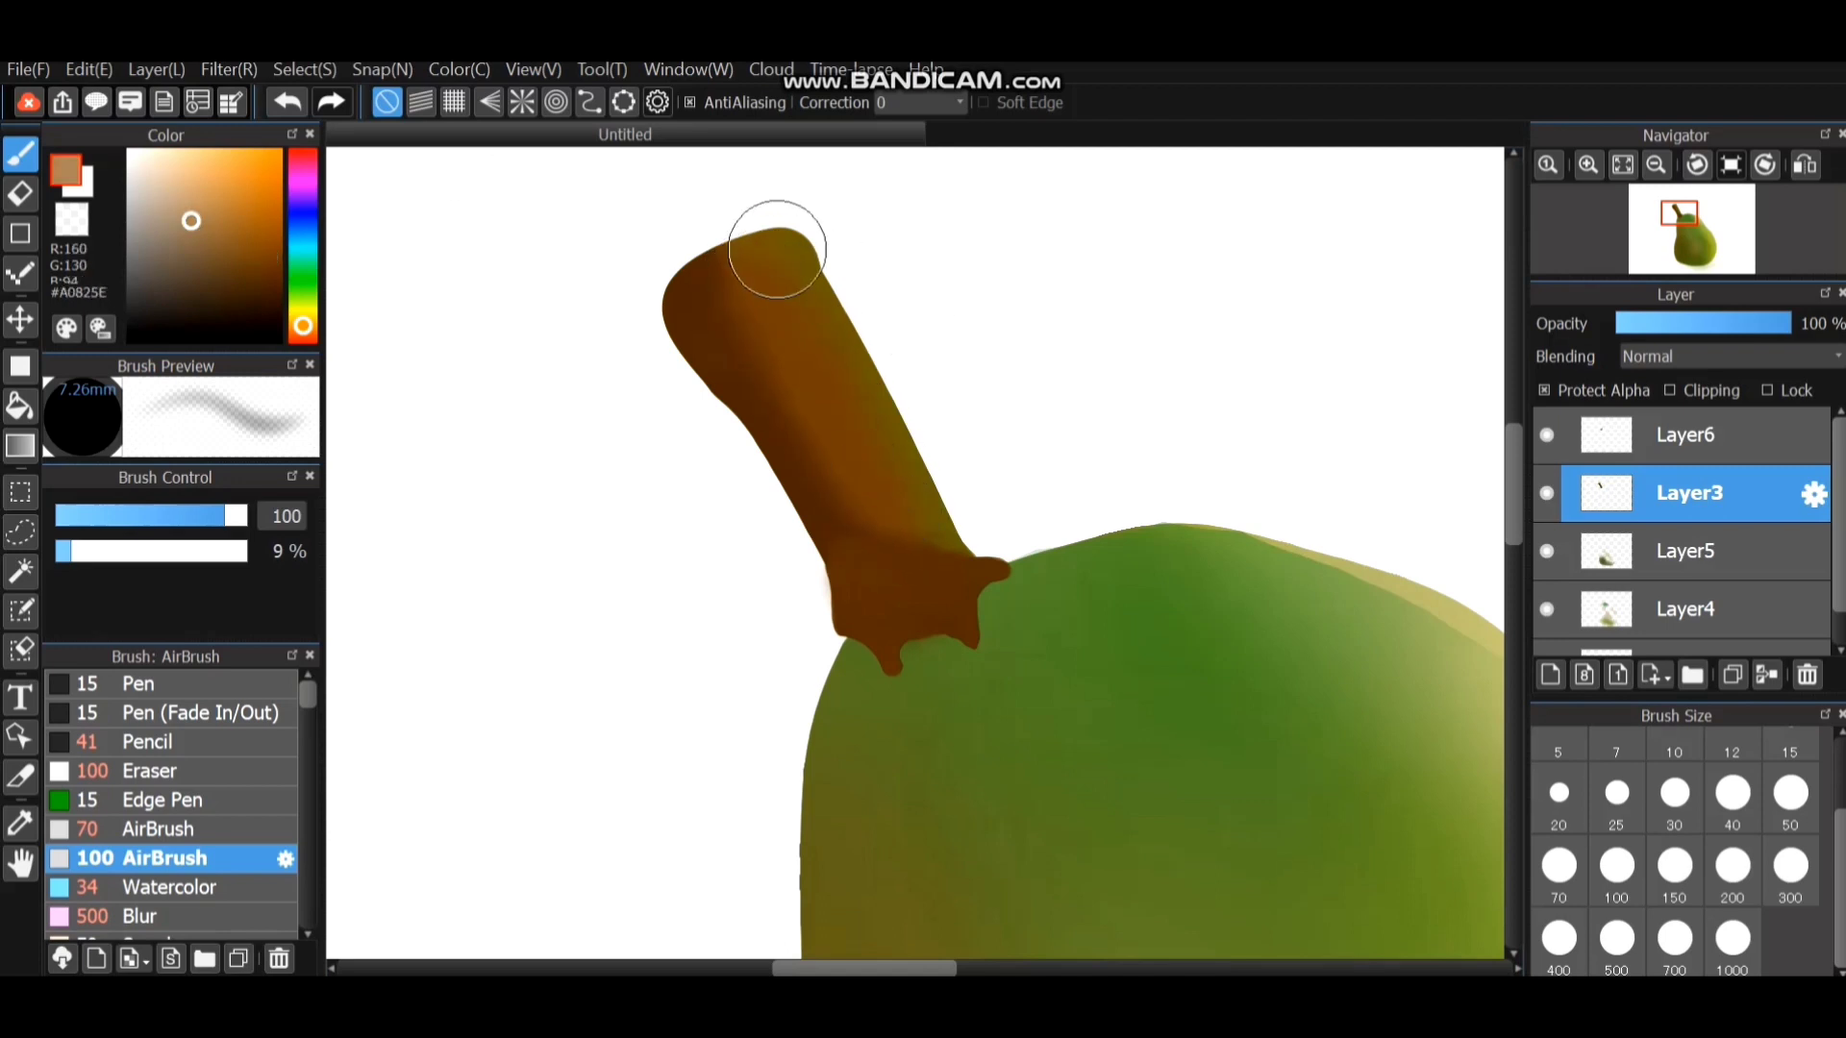
mouse_move(857, 347)
mouse_down()
mouse_move(977, 482)
mouse_move(753, 206)
mouse_move(784, 218)
mouse_up()
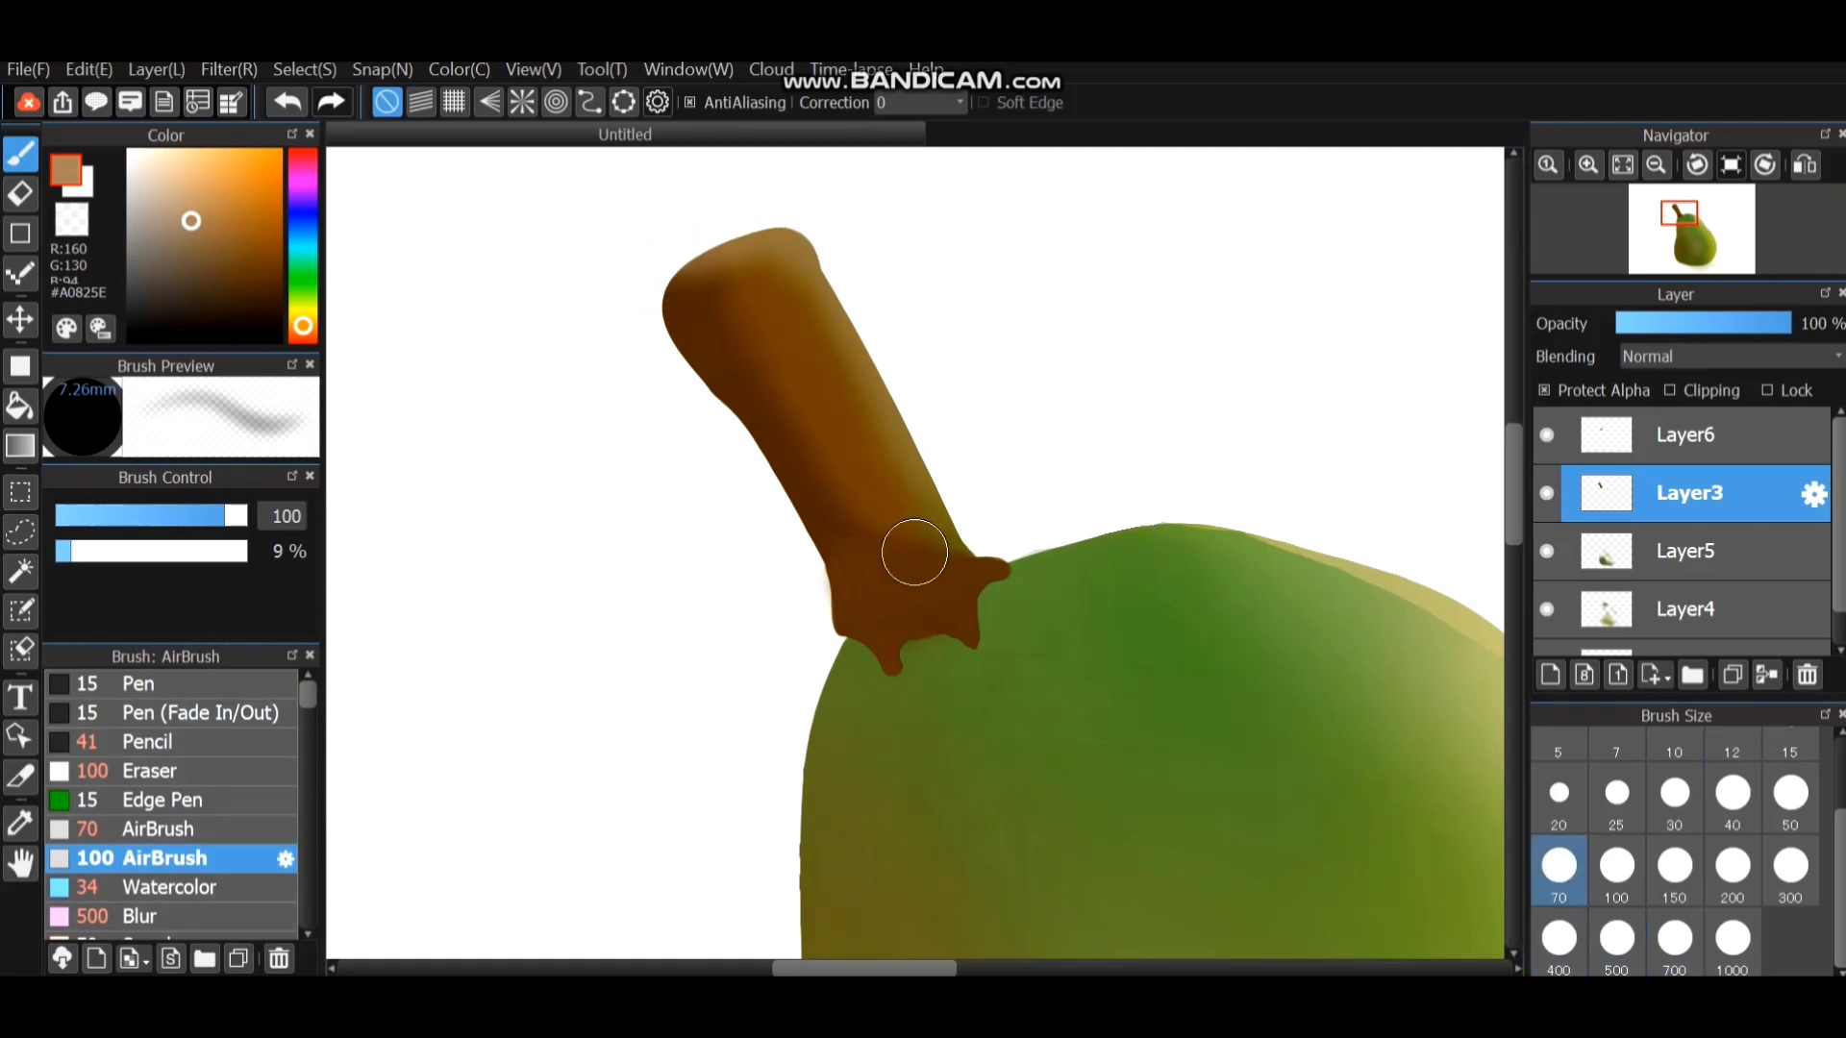
Warm the upper part of the stem on Layer3 with orange-brown #A8722E, using the AirBrush at size 300.
click(1790, 865)
drag(197, 219, 241, 214)
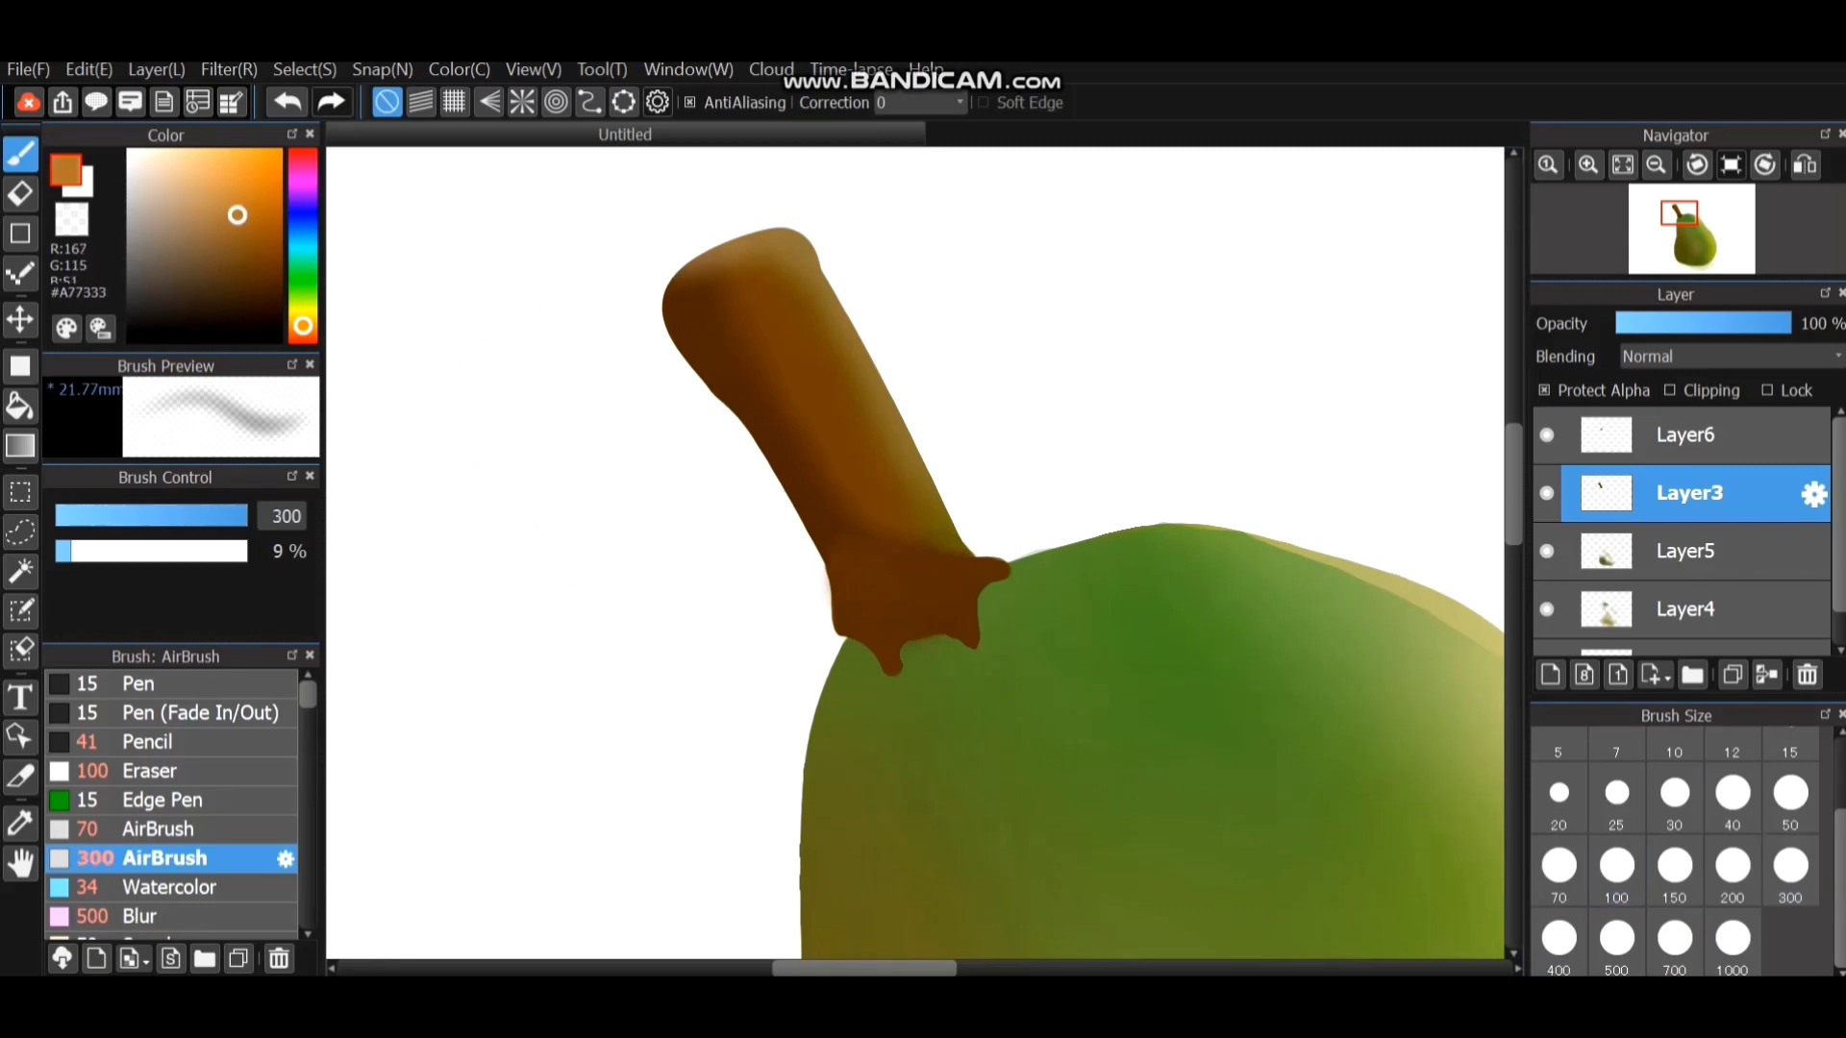
drag(787, 313, 793, 389)
drag(750, 237, 862, 470)
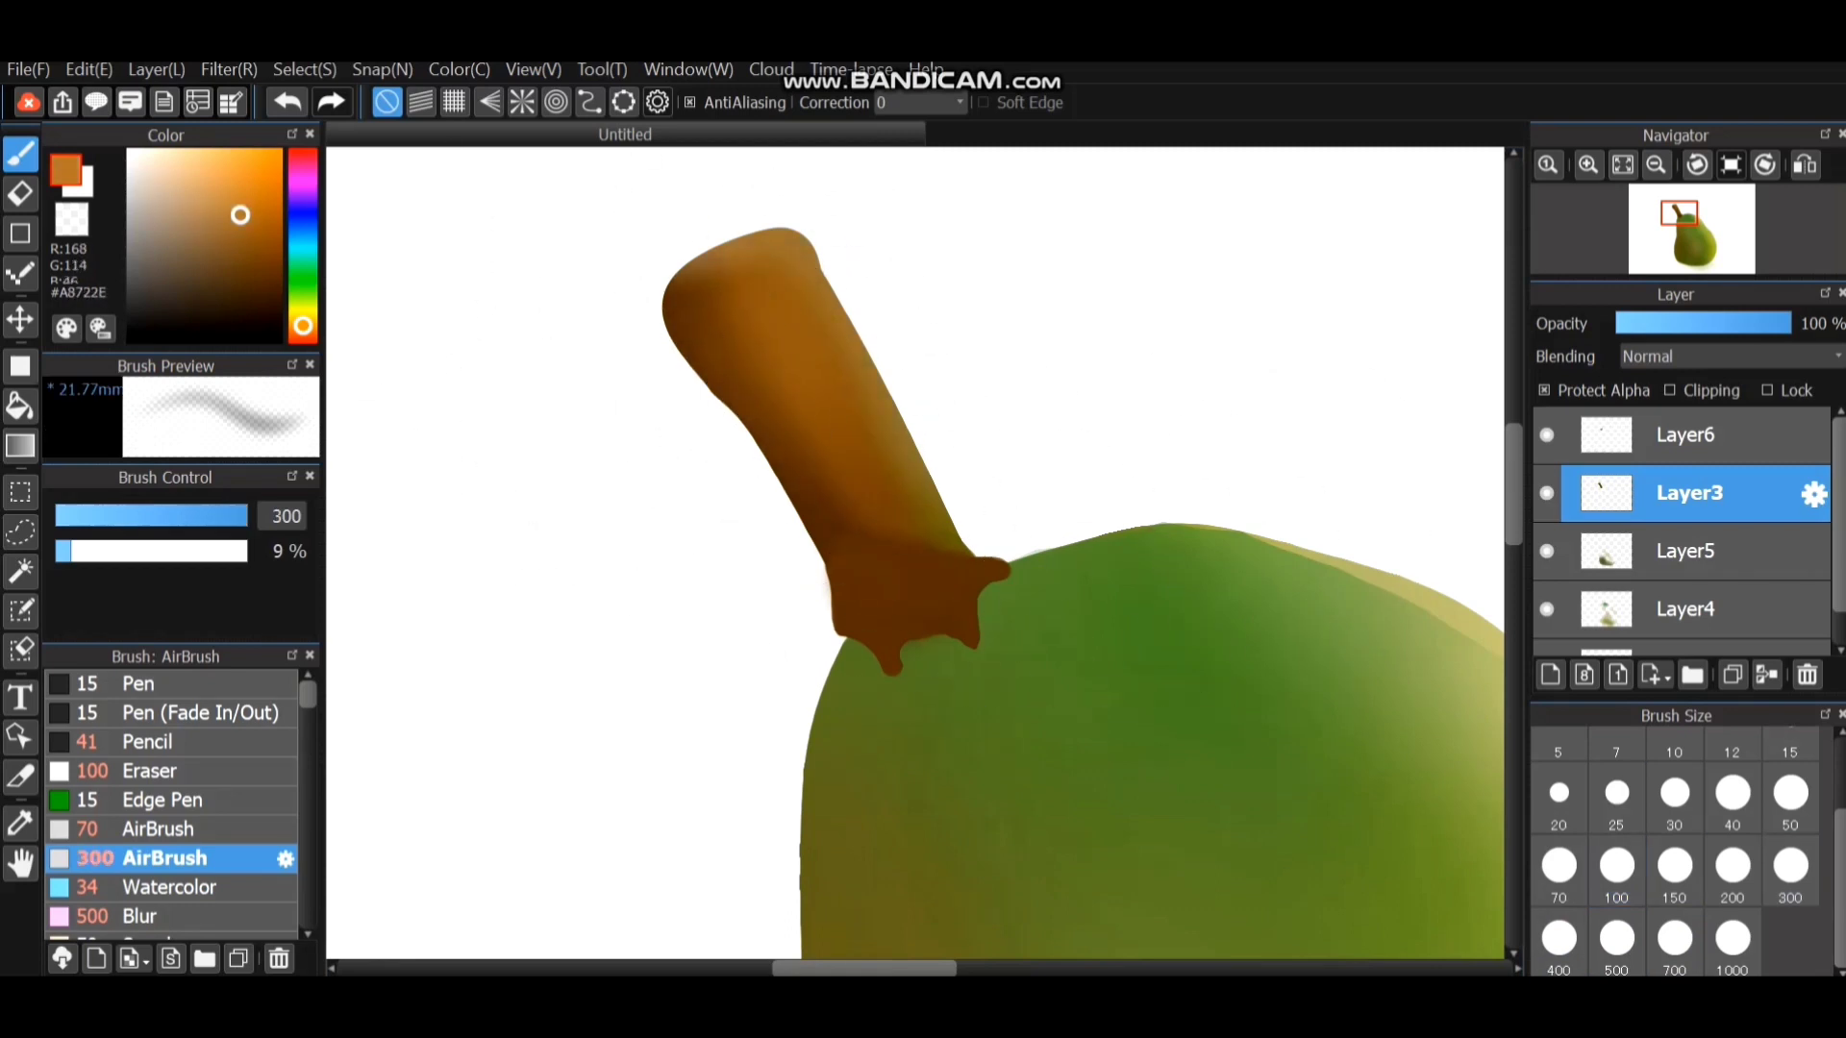
Darken the stem's left side and lower end on Layer3 with brown #6A3E08 using the size 300 AirBrush.
click(270, 262)
mouse_move(640, 440)
mouse_down()
mouse_move(535, 362)
mouse_move(661, 467)
mouse_move(721, 383)
mouse_move(798, 494)
mouse_move(692, 256)
mouse_up()
mouse_move(898, 556)
mouse_down()
mouse_move(799, 494)
mouse_move(865, 412)
mouse_move(957, 545)
mouse_up()
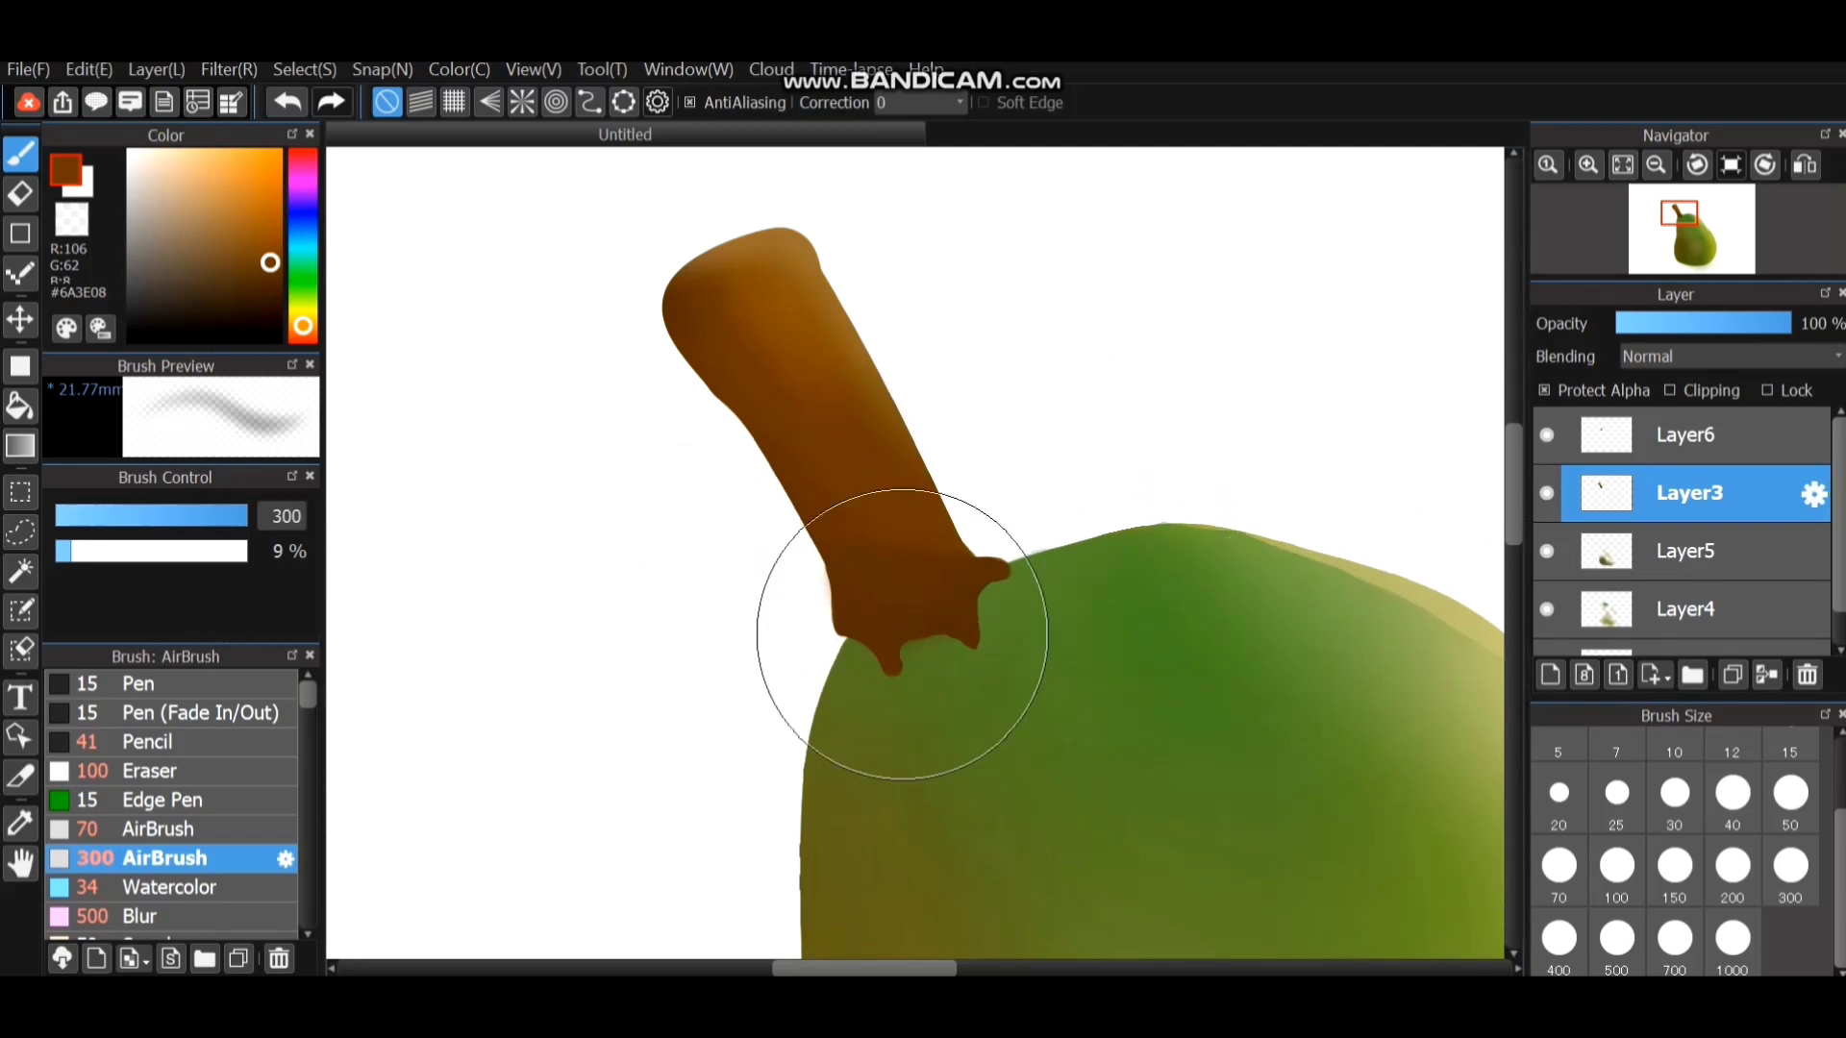
Blend the stem's base on Layer6 with #6A3E08 using the size 300 AirBrush, undoing the spilled stroke and turning on Protect Alpha.
click(1689, 434)
drag(894, 602, 865, 597)
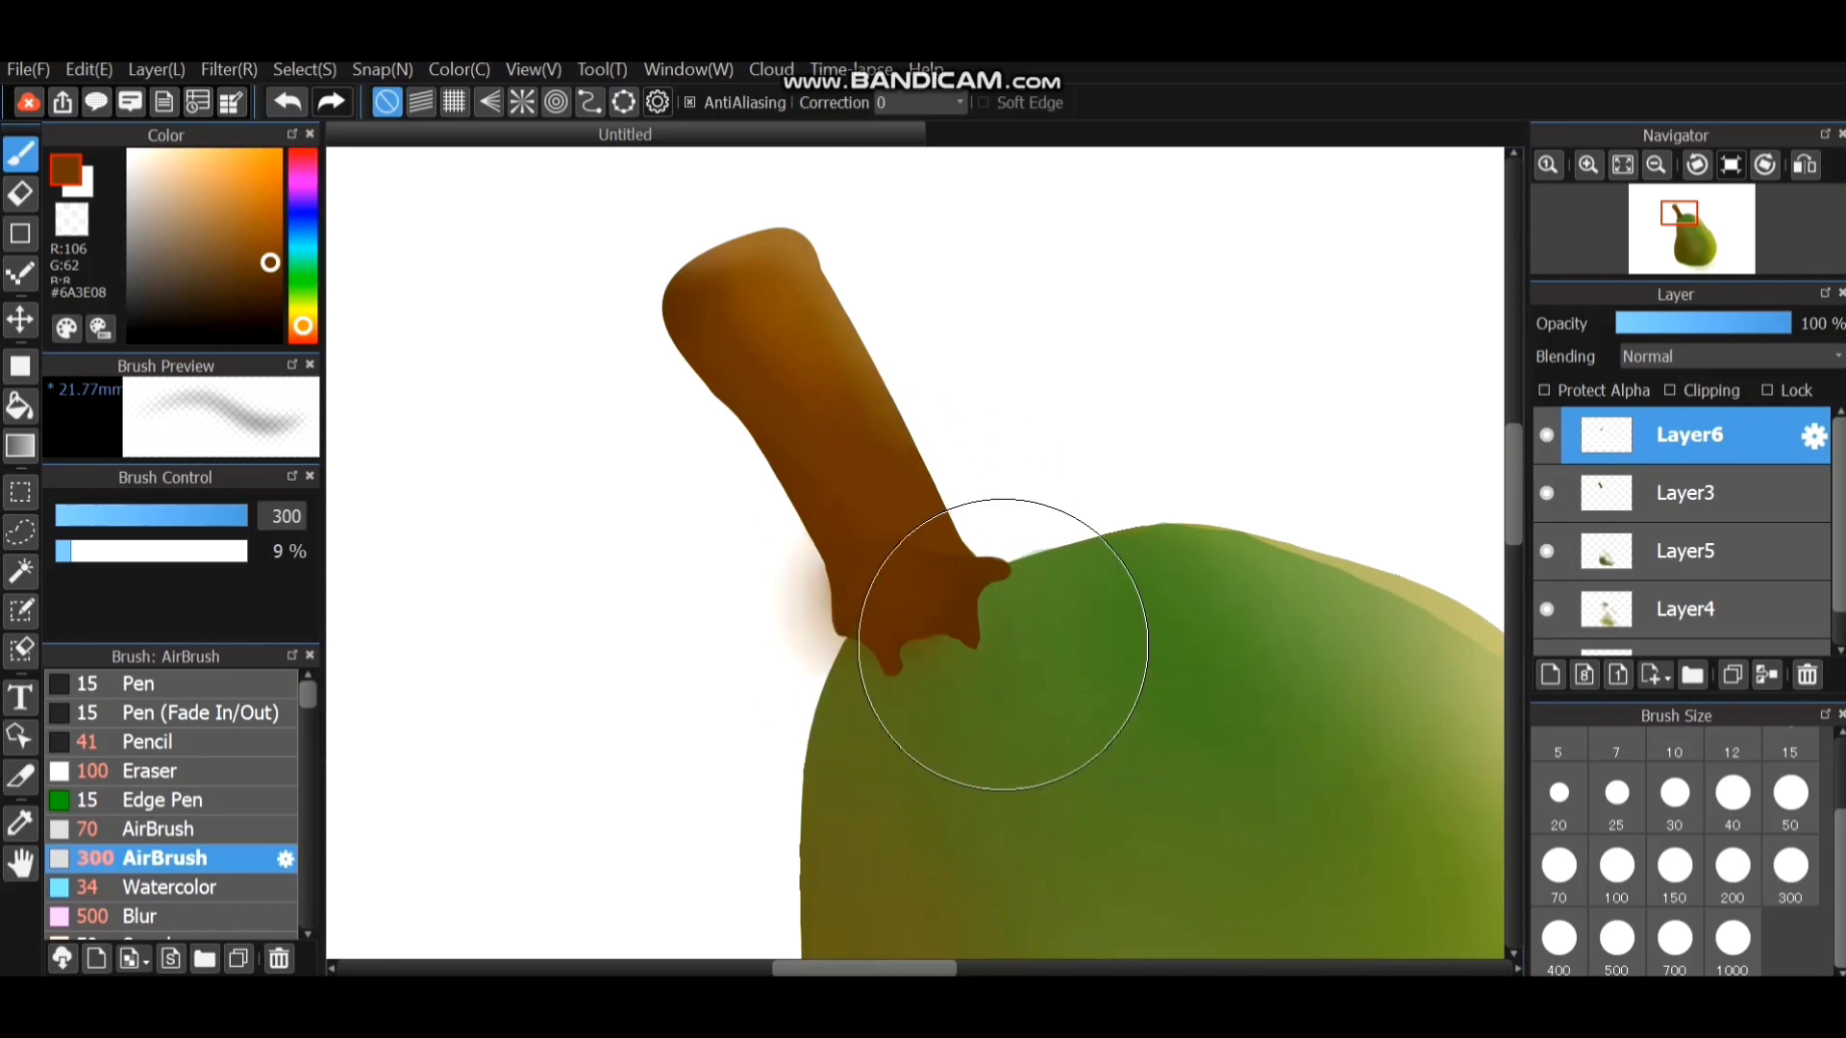
key(ctrl+z)
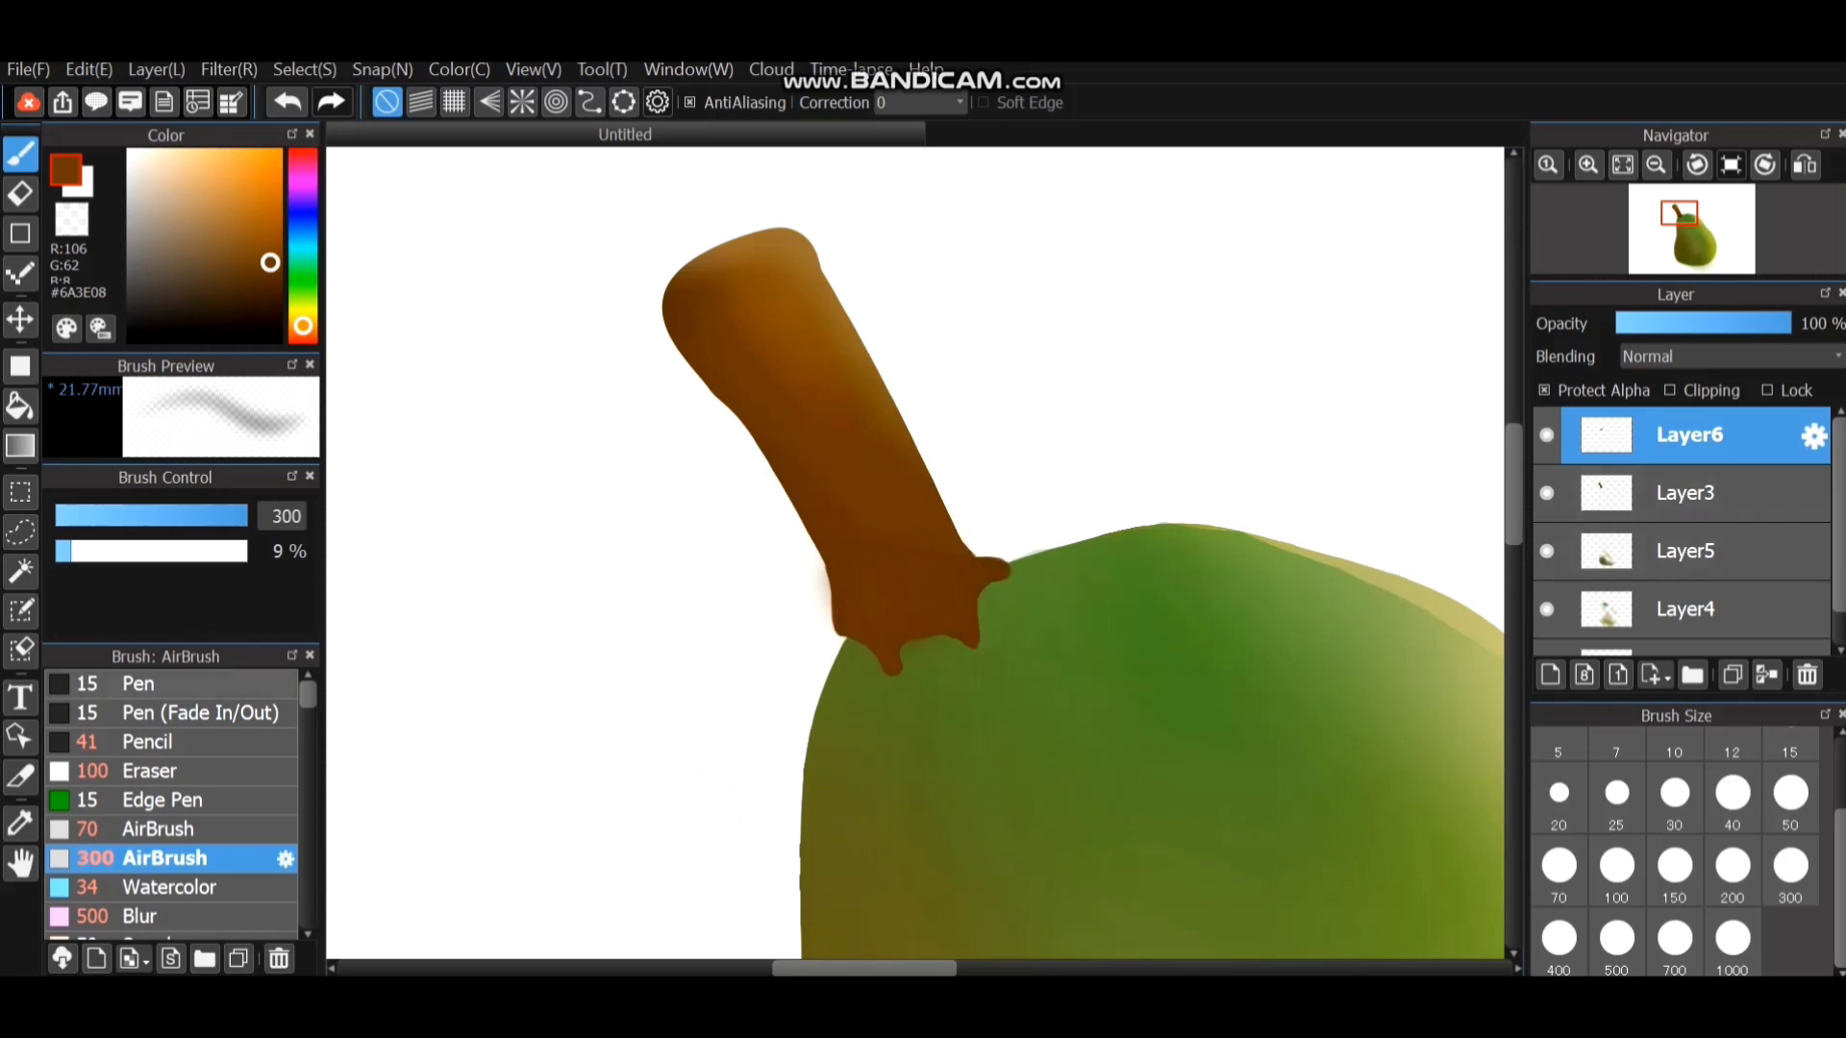
Try to extend the lower left edge of the stem's base on Layer6 using the size 34 Watercolor brush at 45% opacity.
click(154, 771)
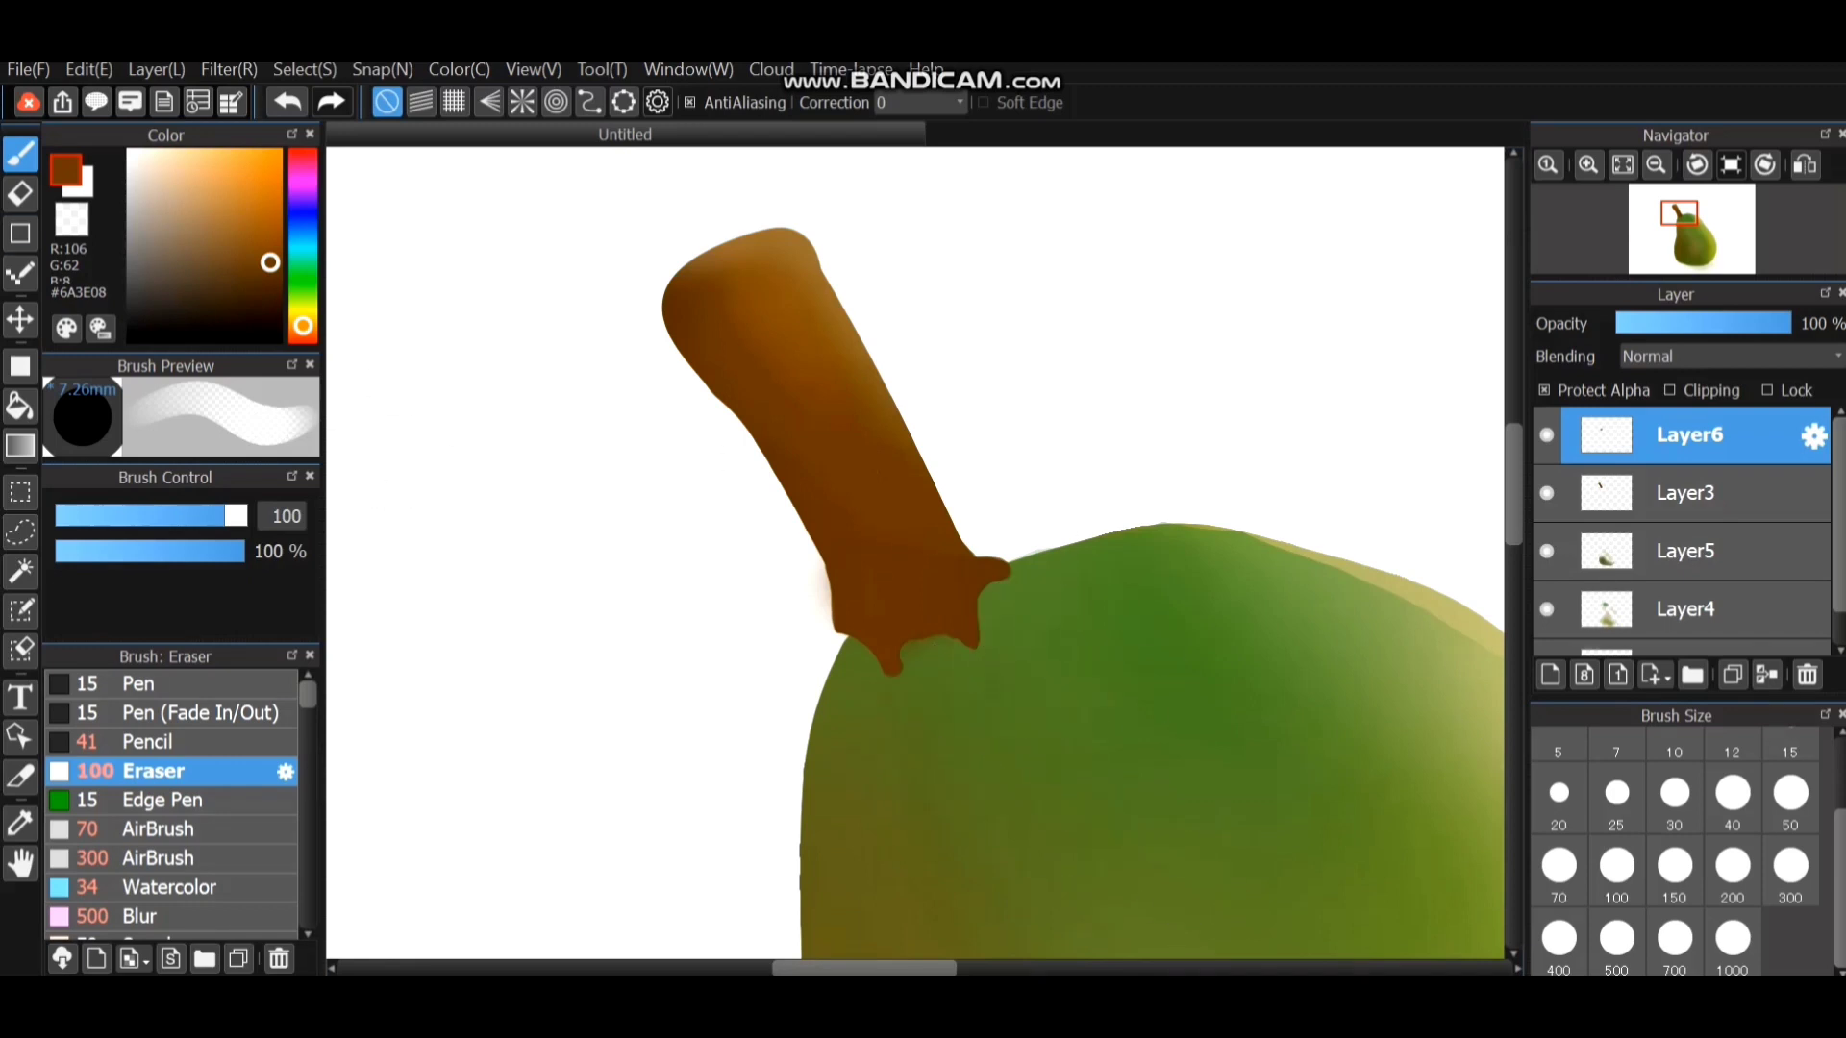
click(193, 830)
click(177, 887)
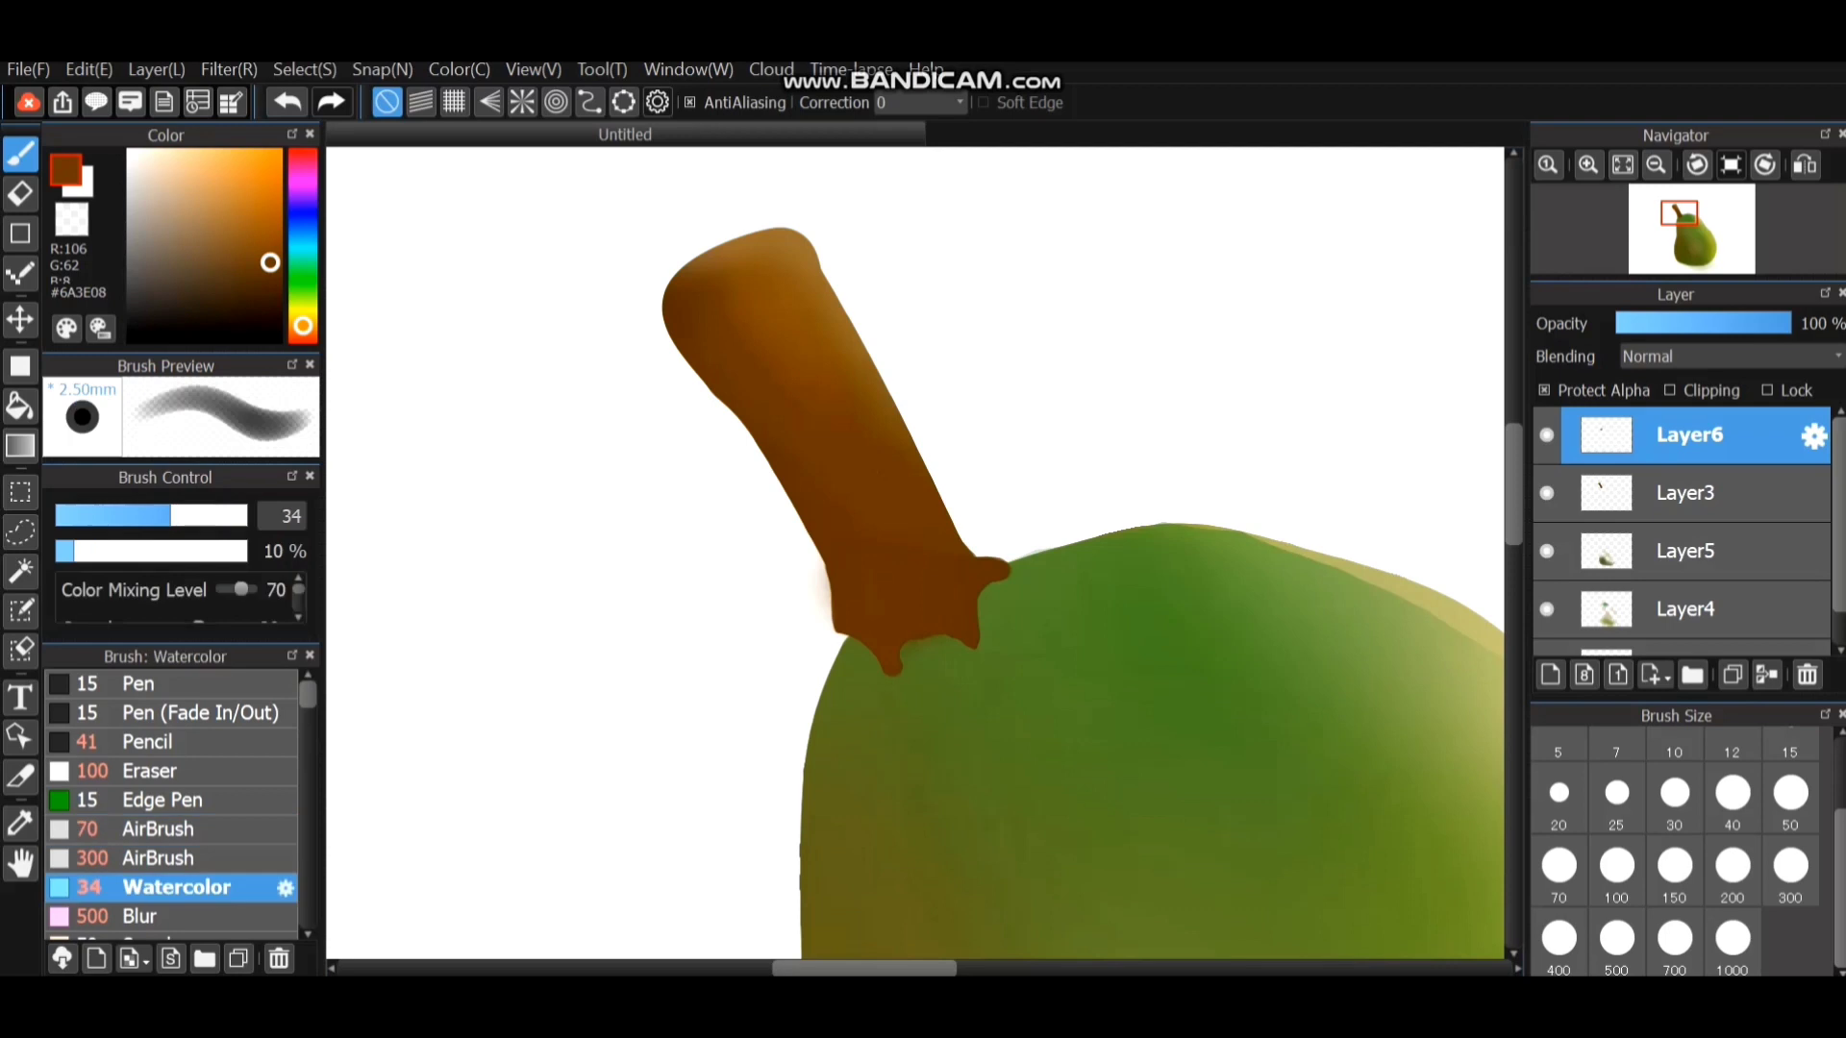
click(1689, 492)
scroll(963, 653, up, 4)
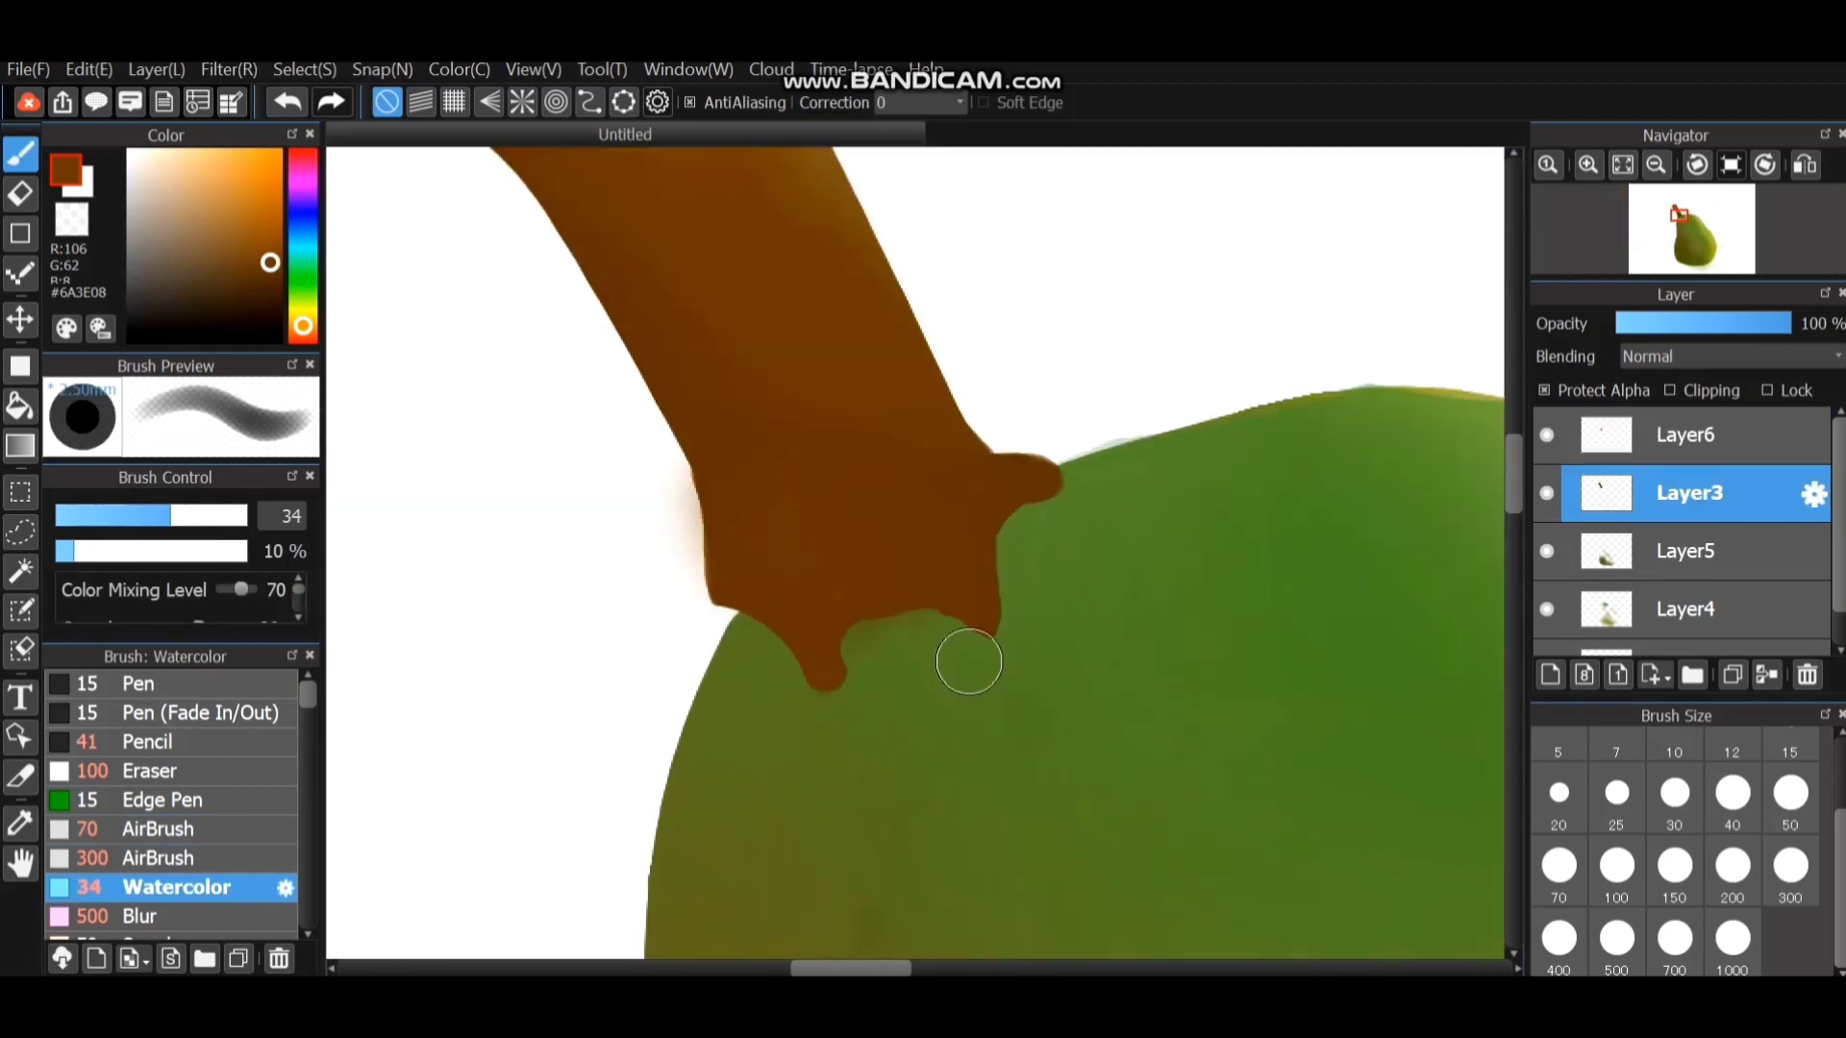
click(1689, 434)
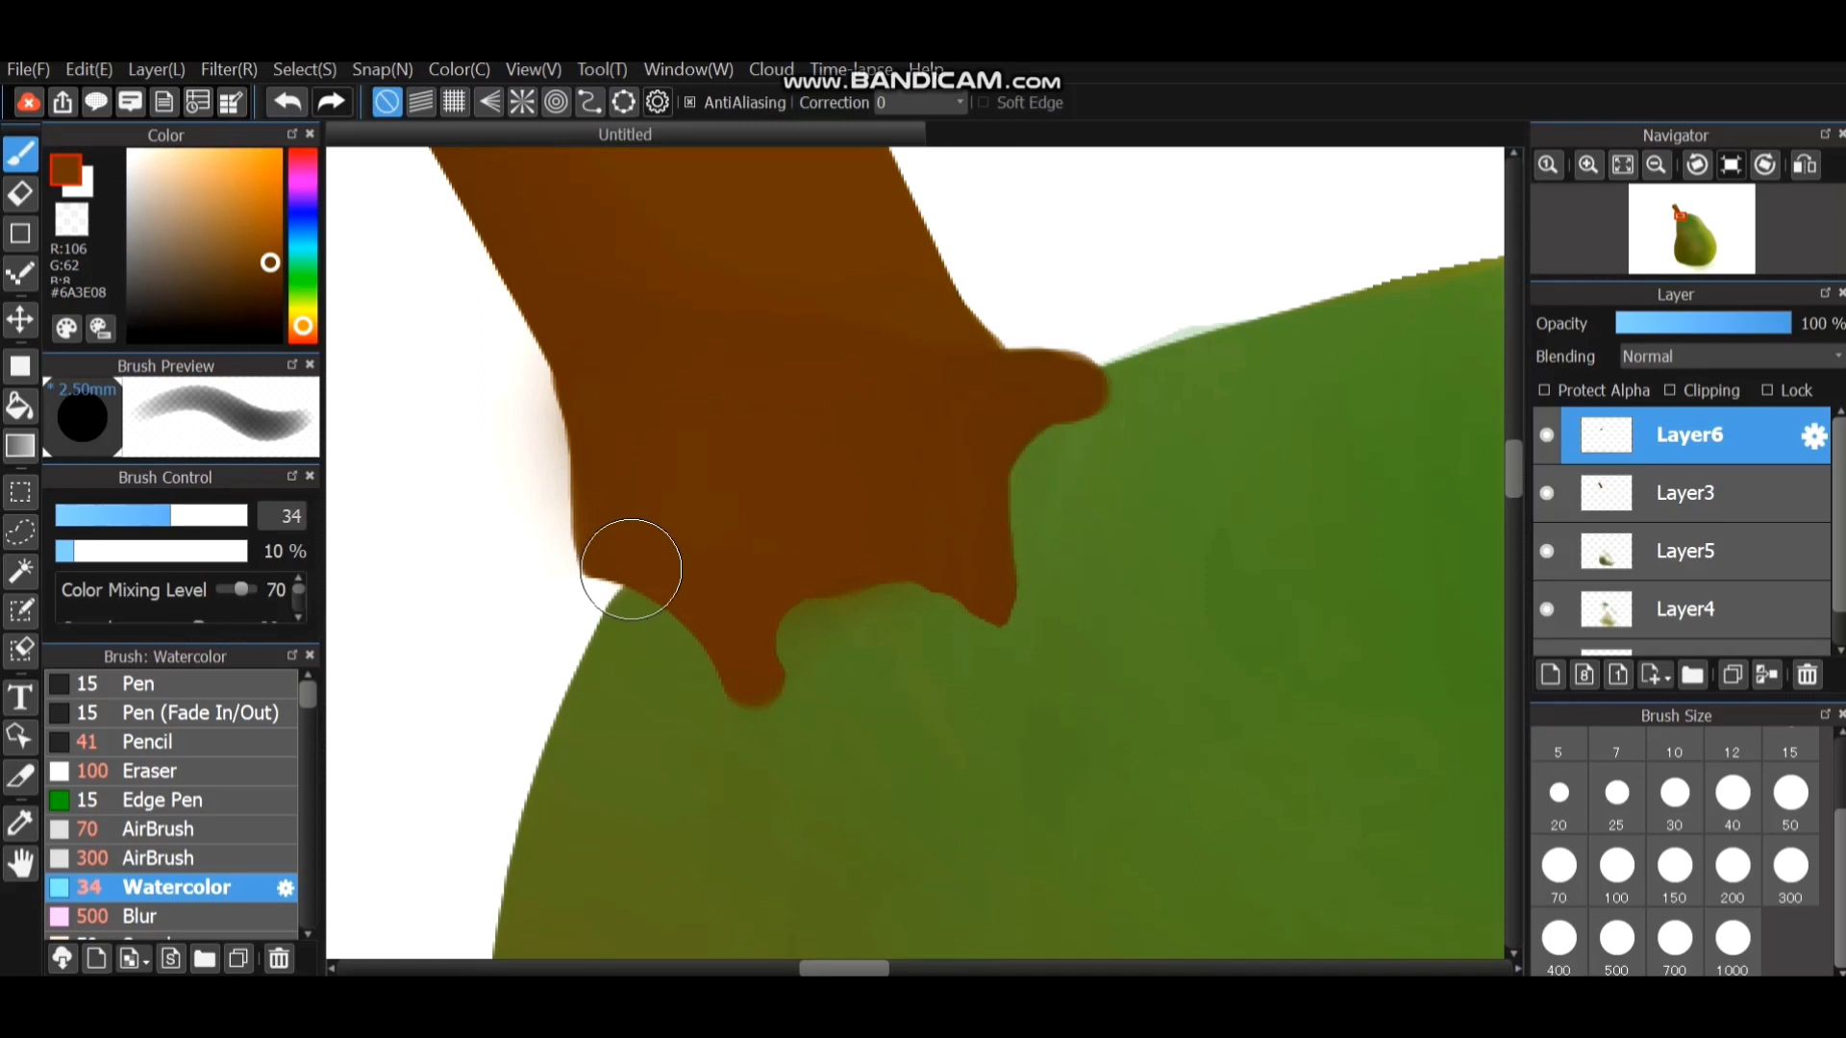
click(1689, 493)
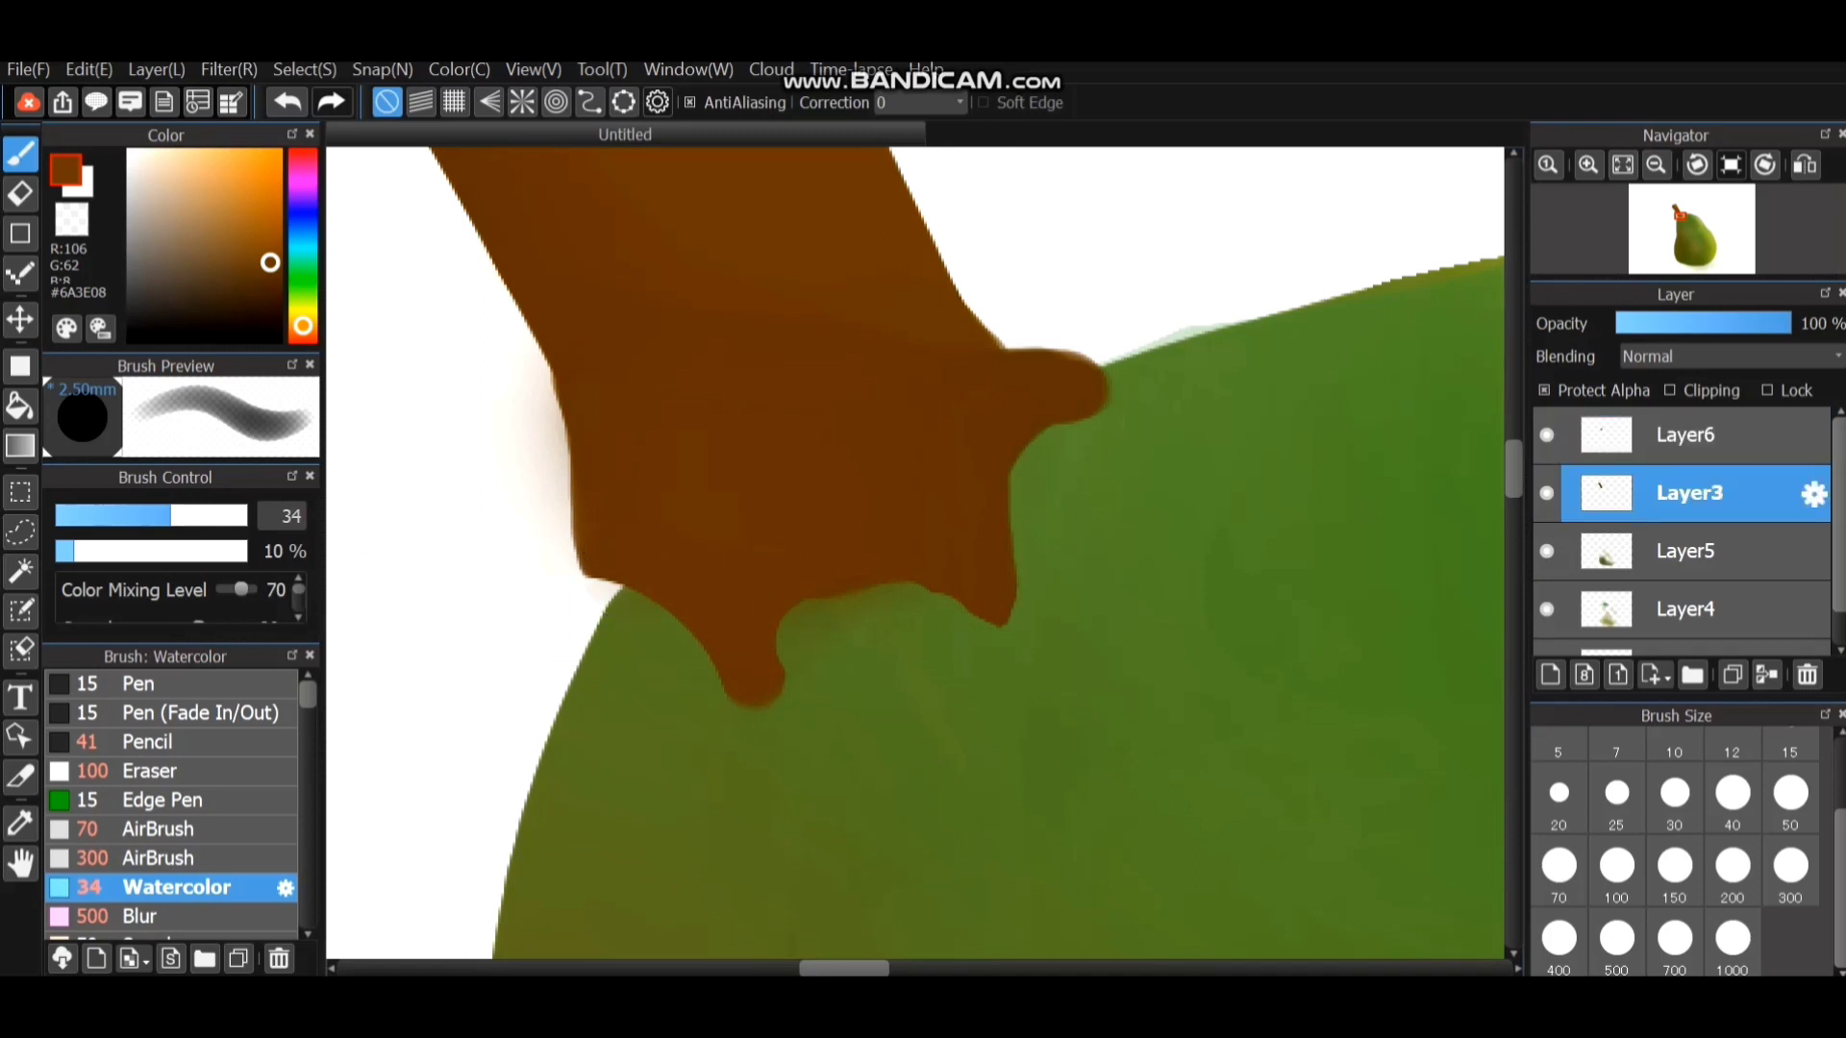
click(141, 551)
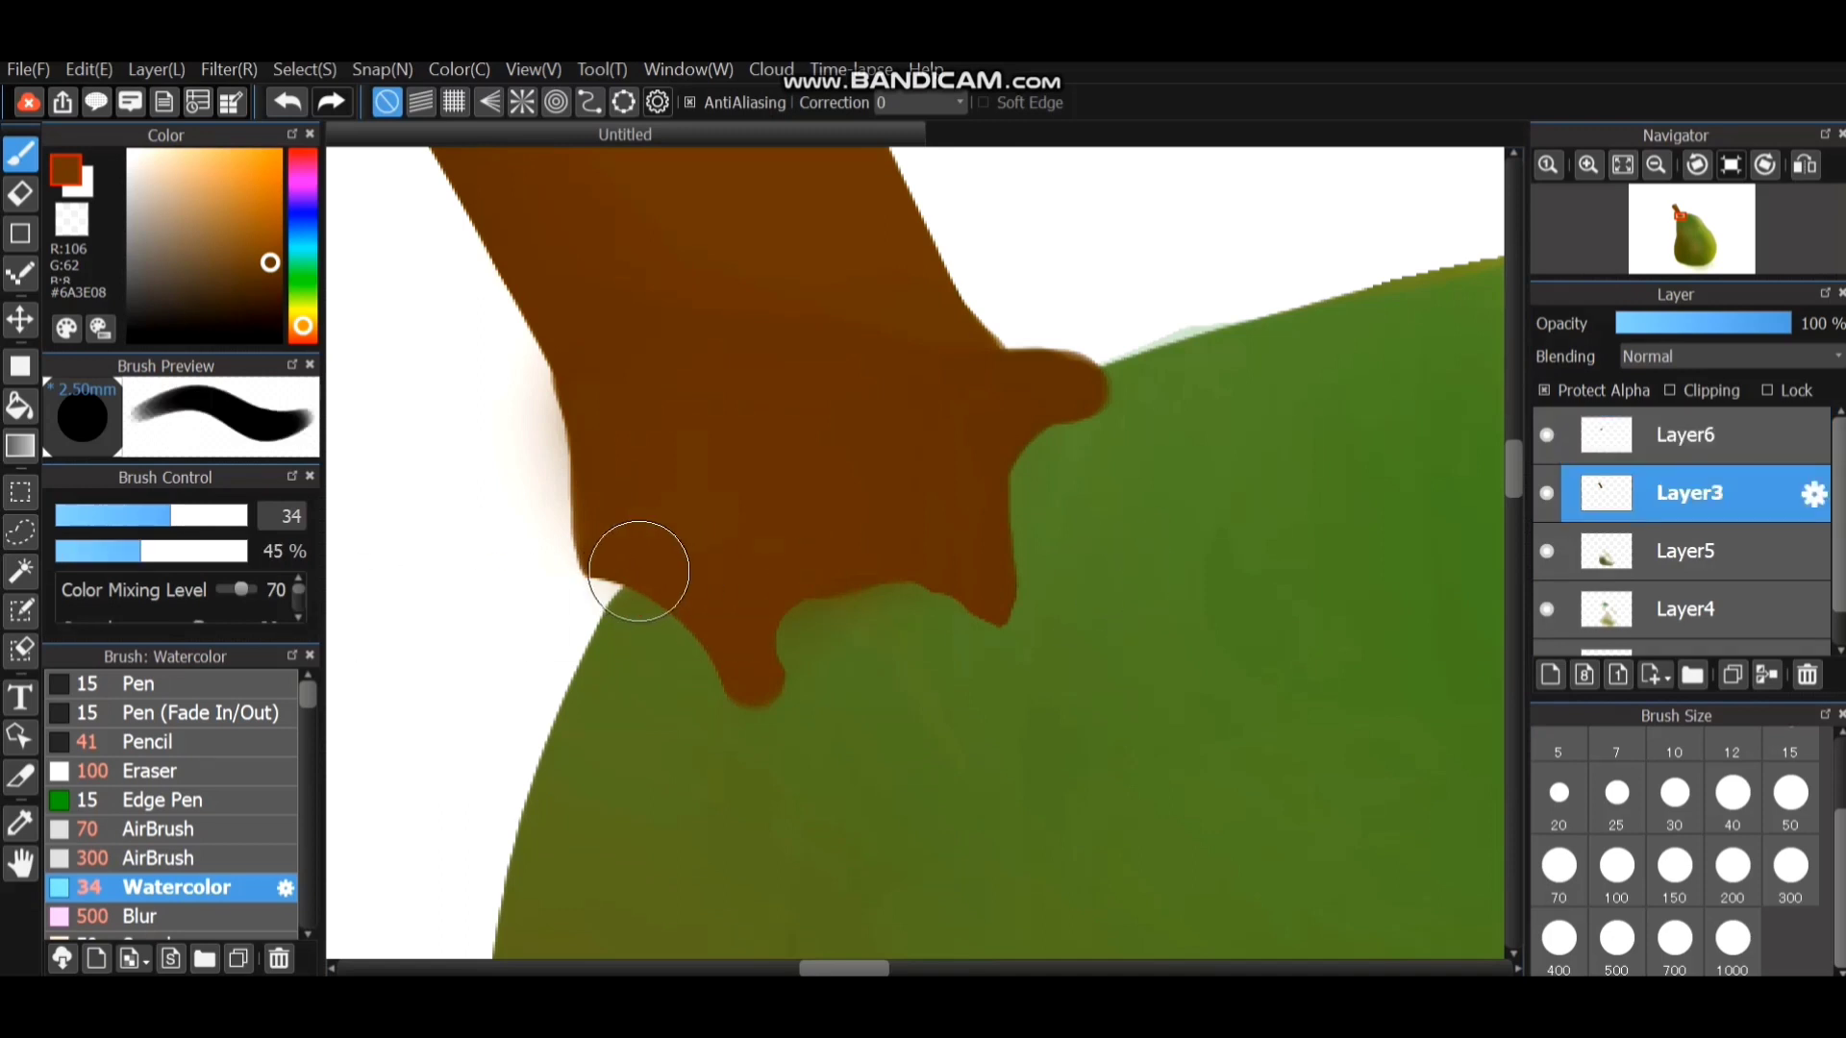
click(1689, 434)
mouse_move(548, 589)
mouse_down()
mouse_move(713, 638)
mouse_move(790, 696)
mouse_up()
key(ctrl+z)
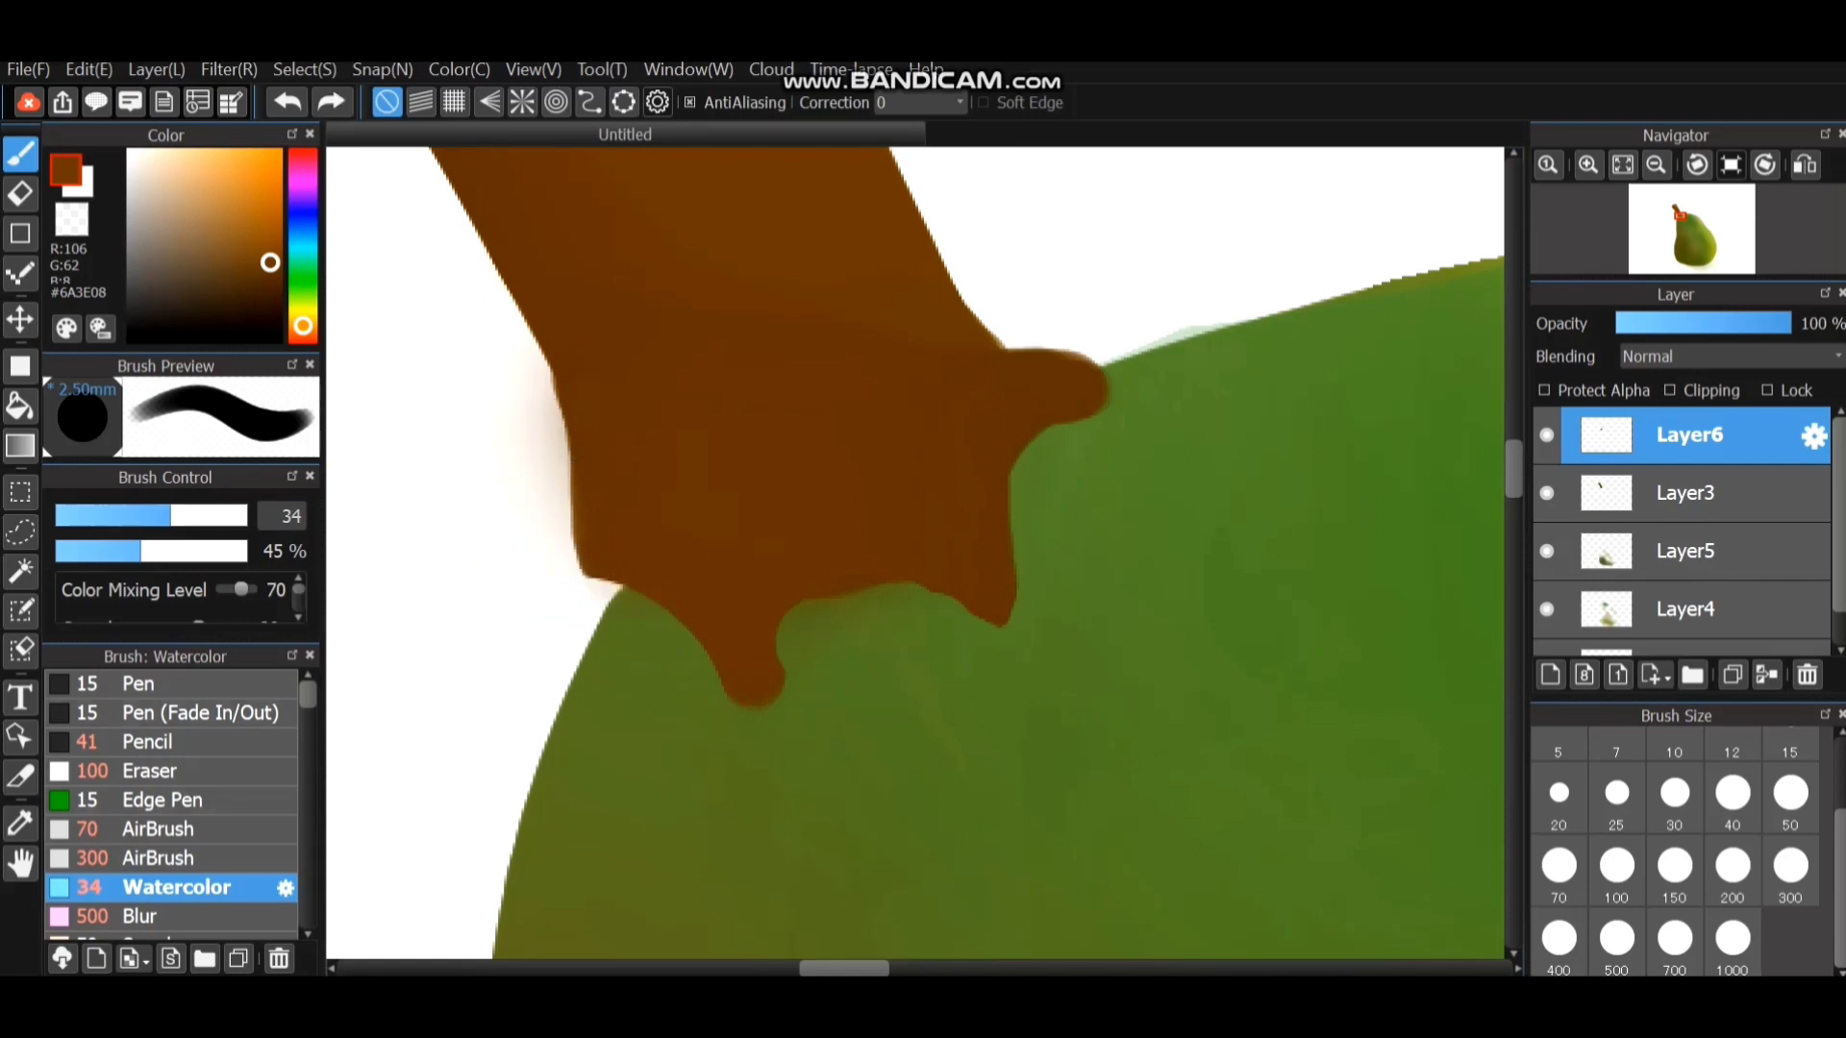
Outline the lower edge of the stem's base on Layer6 with #482A05 using the Watercolor brush at sizes 20 and 15, 45% opacity.
drag(271, 262, 270, 289)
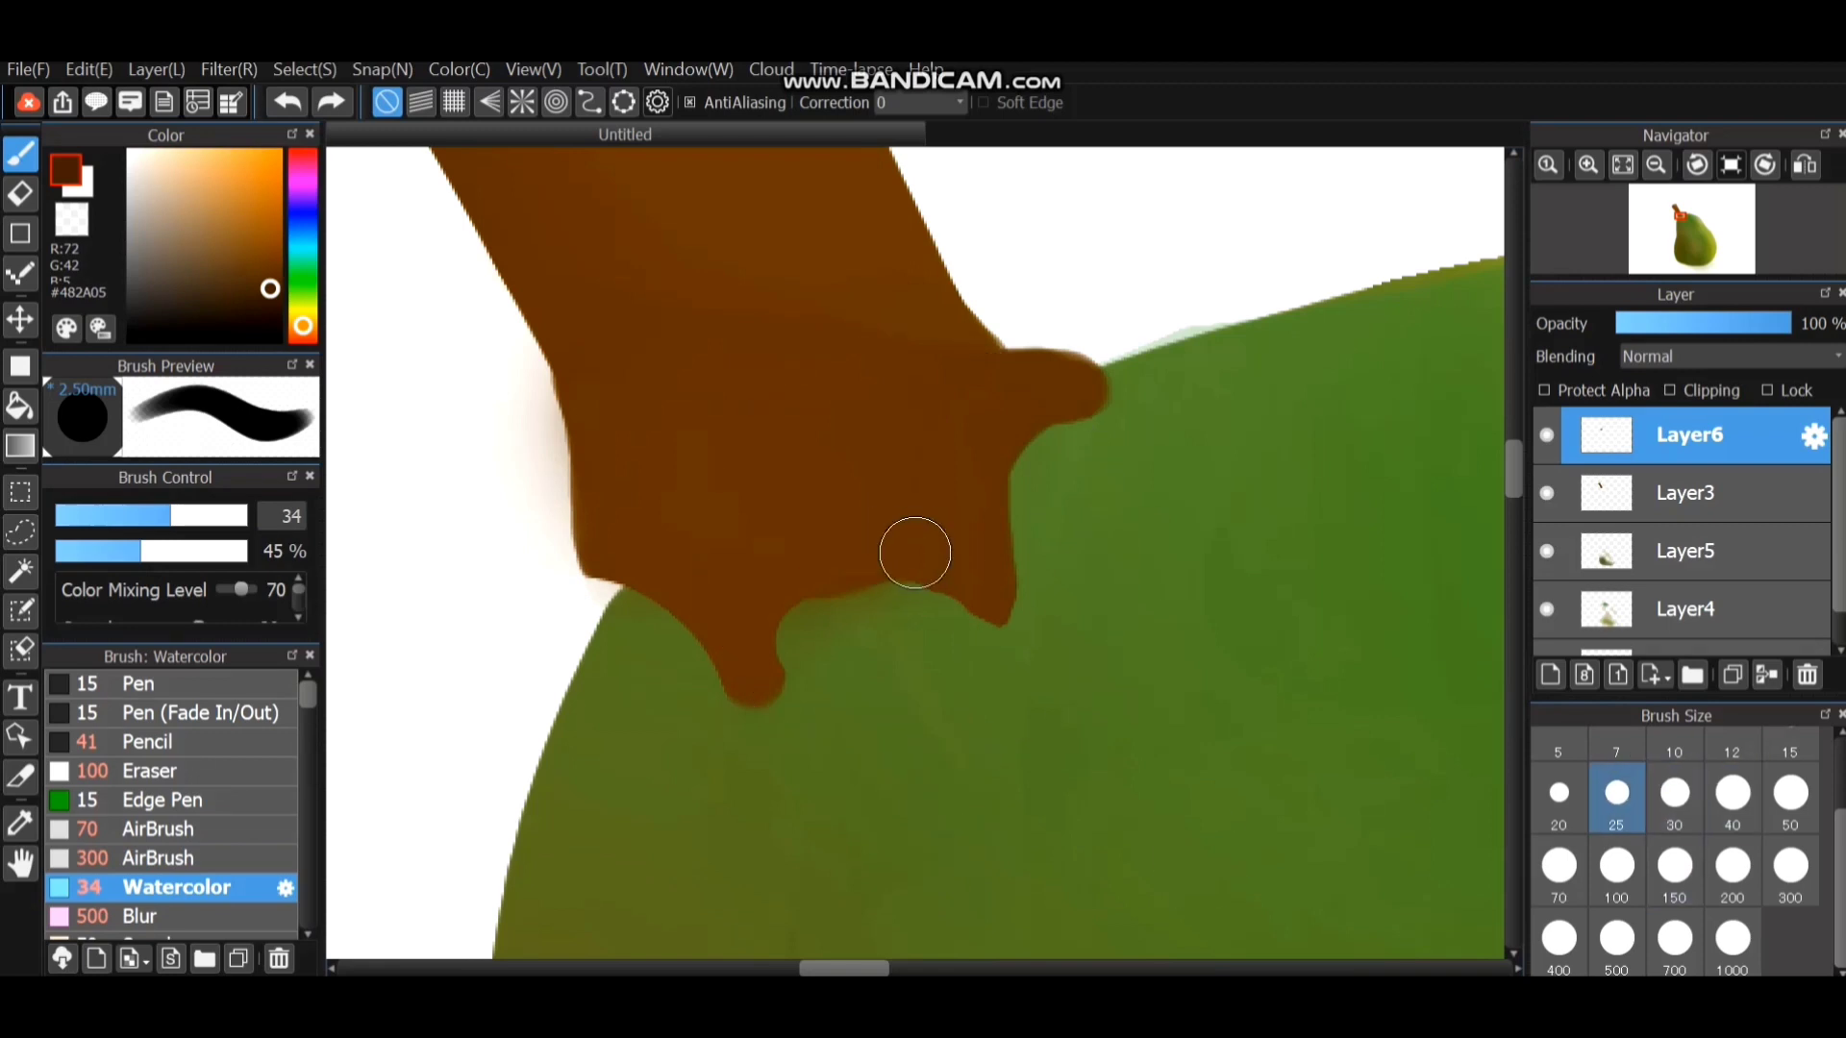
key(bracketleft)
key(bracketleft)
key(bracketleft)
key(bracketleft)
mouse_move(616, 592)
mouse_down()
mouse_move(757, 674)
mouse_move(600, 571)
mouse_up()
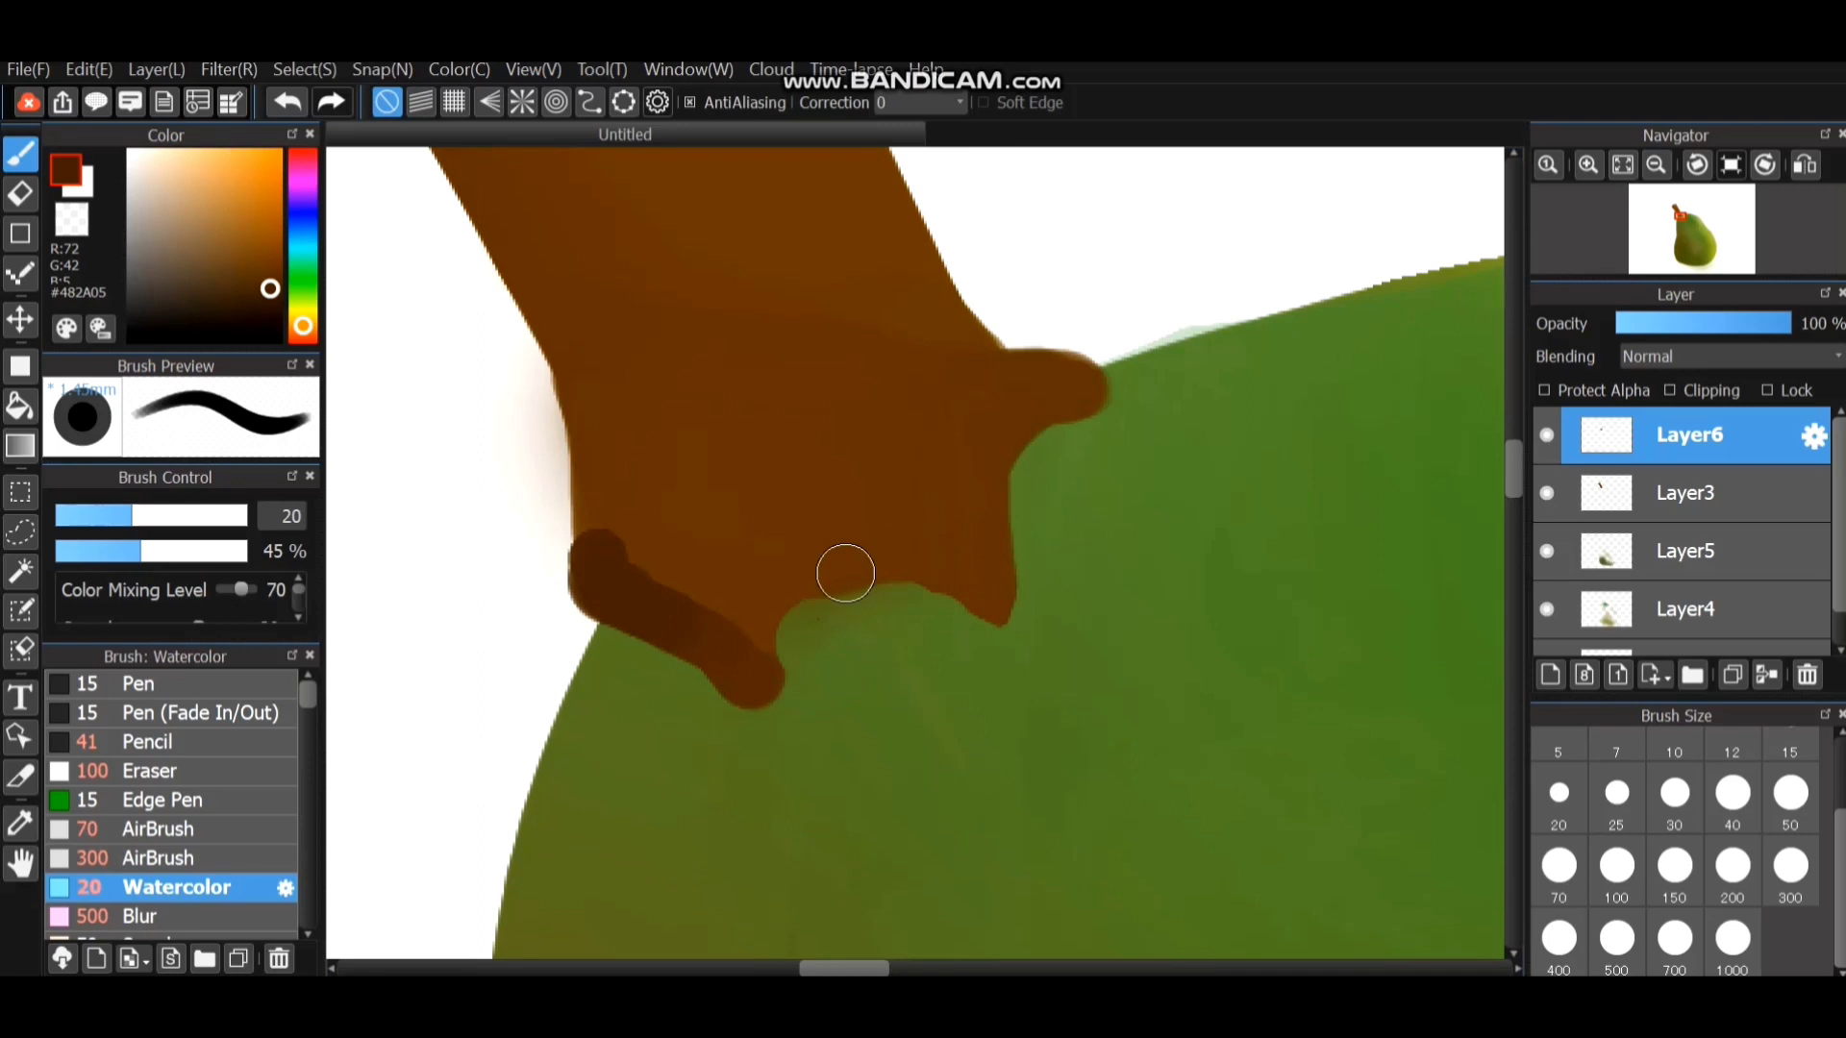
key([)
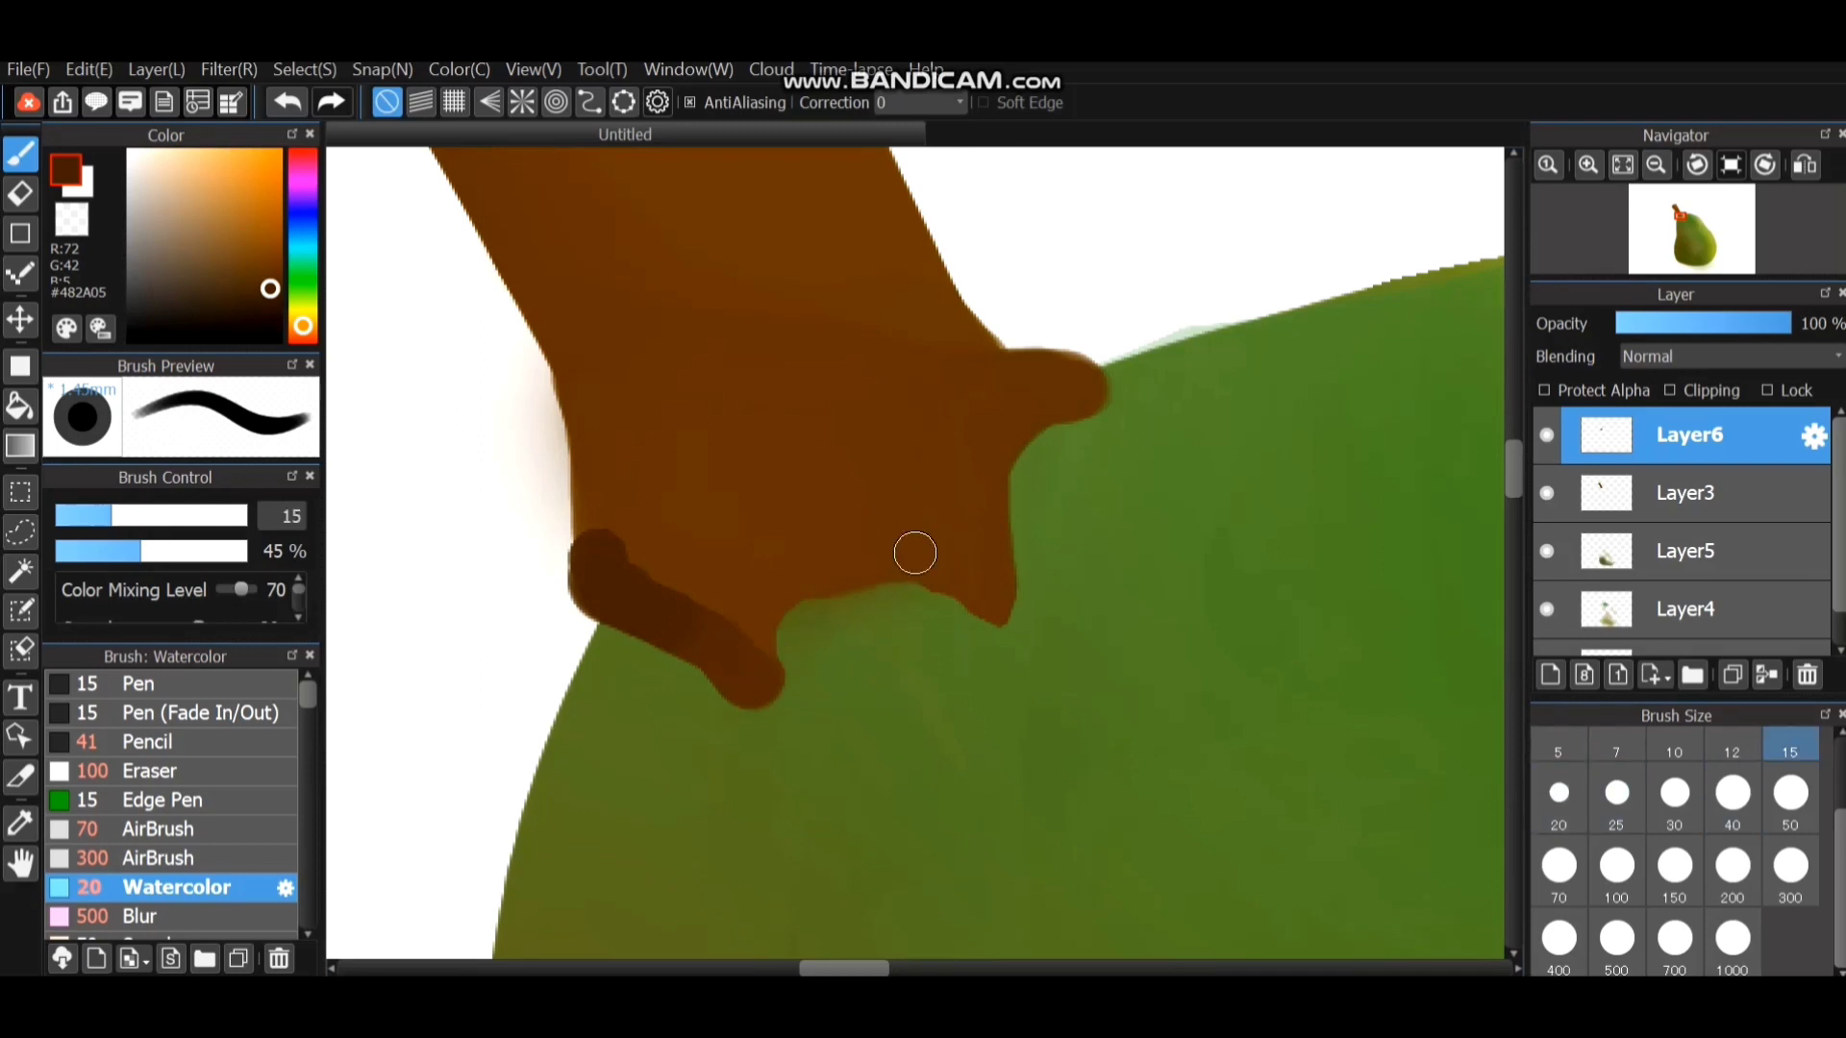
mouse_move(760, 630)
mouse_down()
mouse_move(807, 589)
mouse_move(923, 581)
mouse_move(989, 610)
mouse_move(998, 466)
mouse_up()
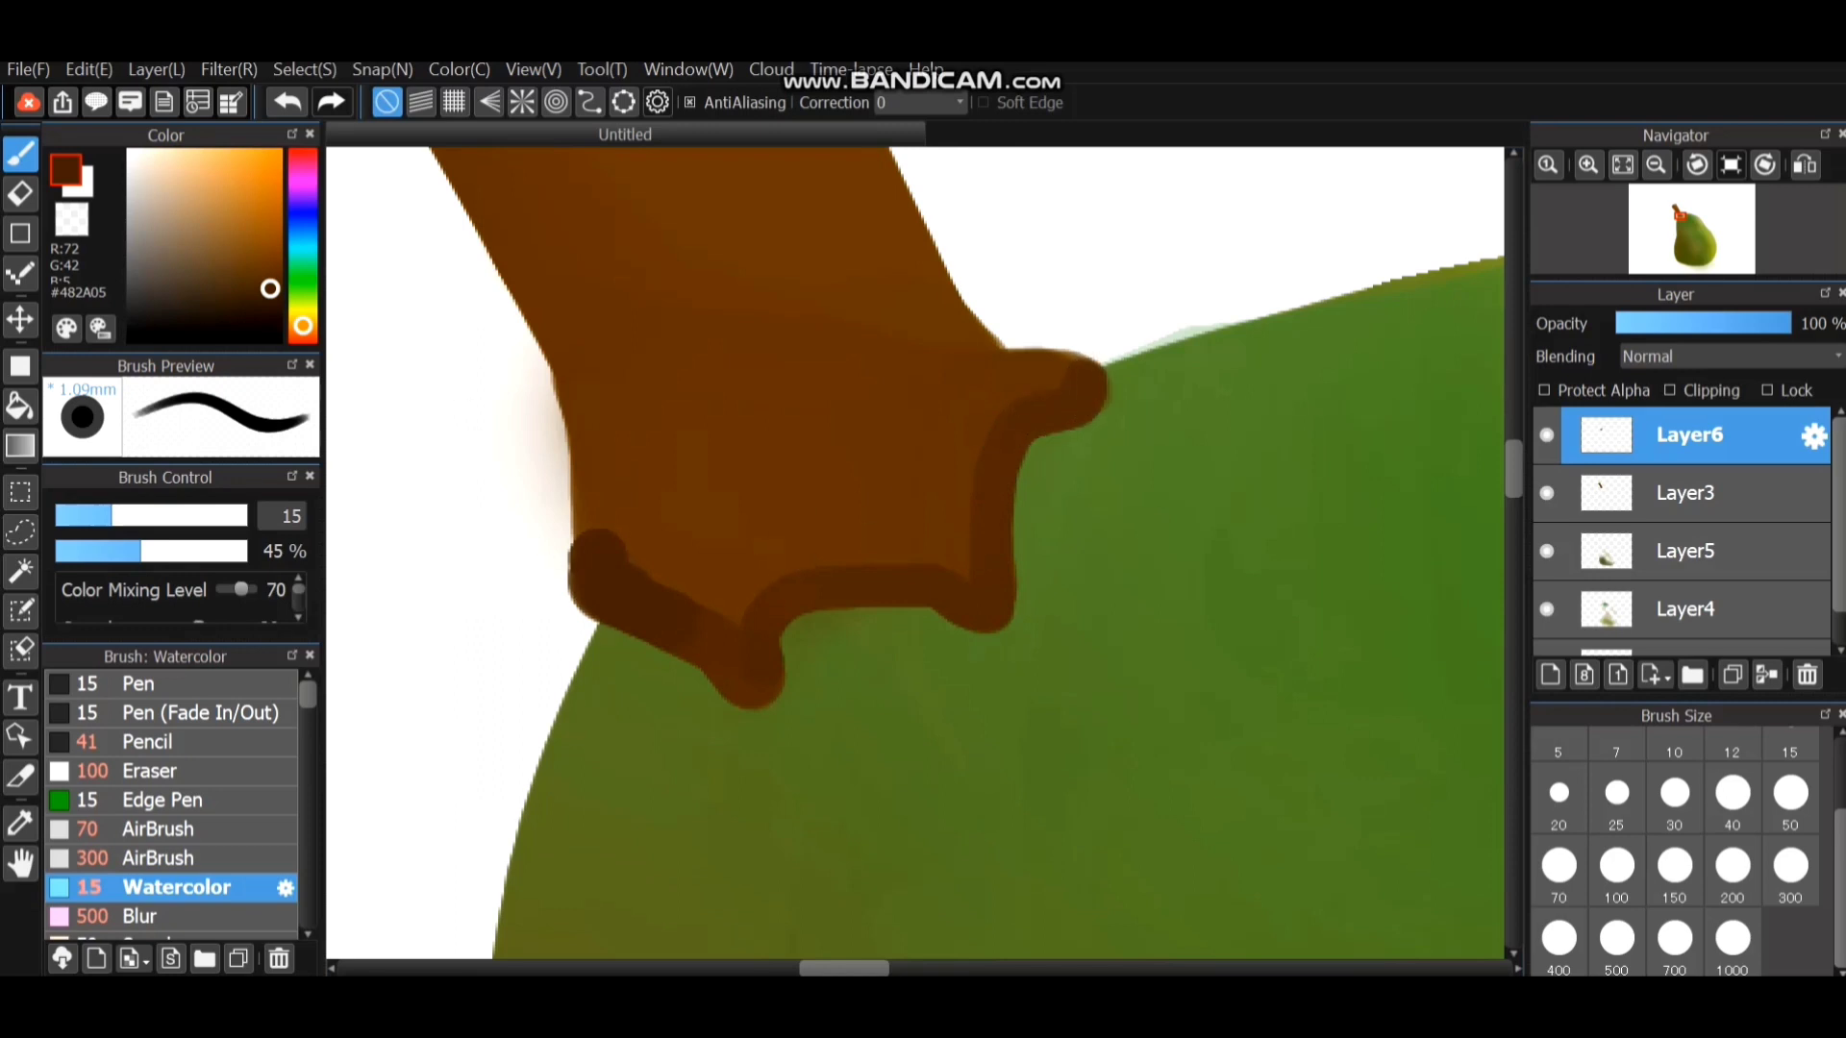
Darken the stem's base with #482A05 using the size 70 AirBrush at 44% opacity, undoing the spilled stroke and turning on Layer6's Protect Alpha.
click(163, 829)
mouse_move(638, 516)
mouse_down()
mouse_move(692, 602)
mouse_move(688, 568)
mouse_move(852, 523)
mouse_move(804, 515)
mouse_move(960, 548)
mouse_move(1051, 363)
mouse_move(894, 465)
mouse_move(795, 486)
mouse_move(659, 420)
mouse_move(564, 413)
mouse_move(481, 289)
mouse_move(494, 338)
mouse_move(824, 400)
mouse_move(742, 482)
mouse_move(864, 478)
mouse_move(865, 392)
mouse_move(990, 256)
mouse_move(856, 391)
mouse_move(894, 337)
mouse_move(433, 317)
mouse_up()
key(ctrl+z)
click(1545, 390)
click(1689, 492)
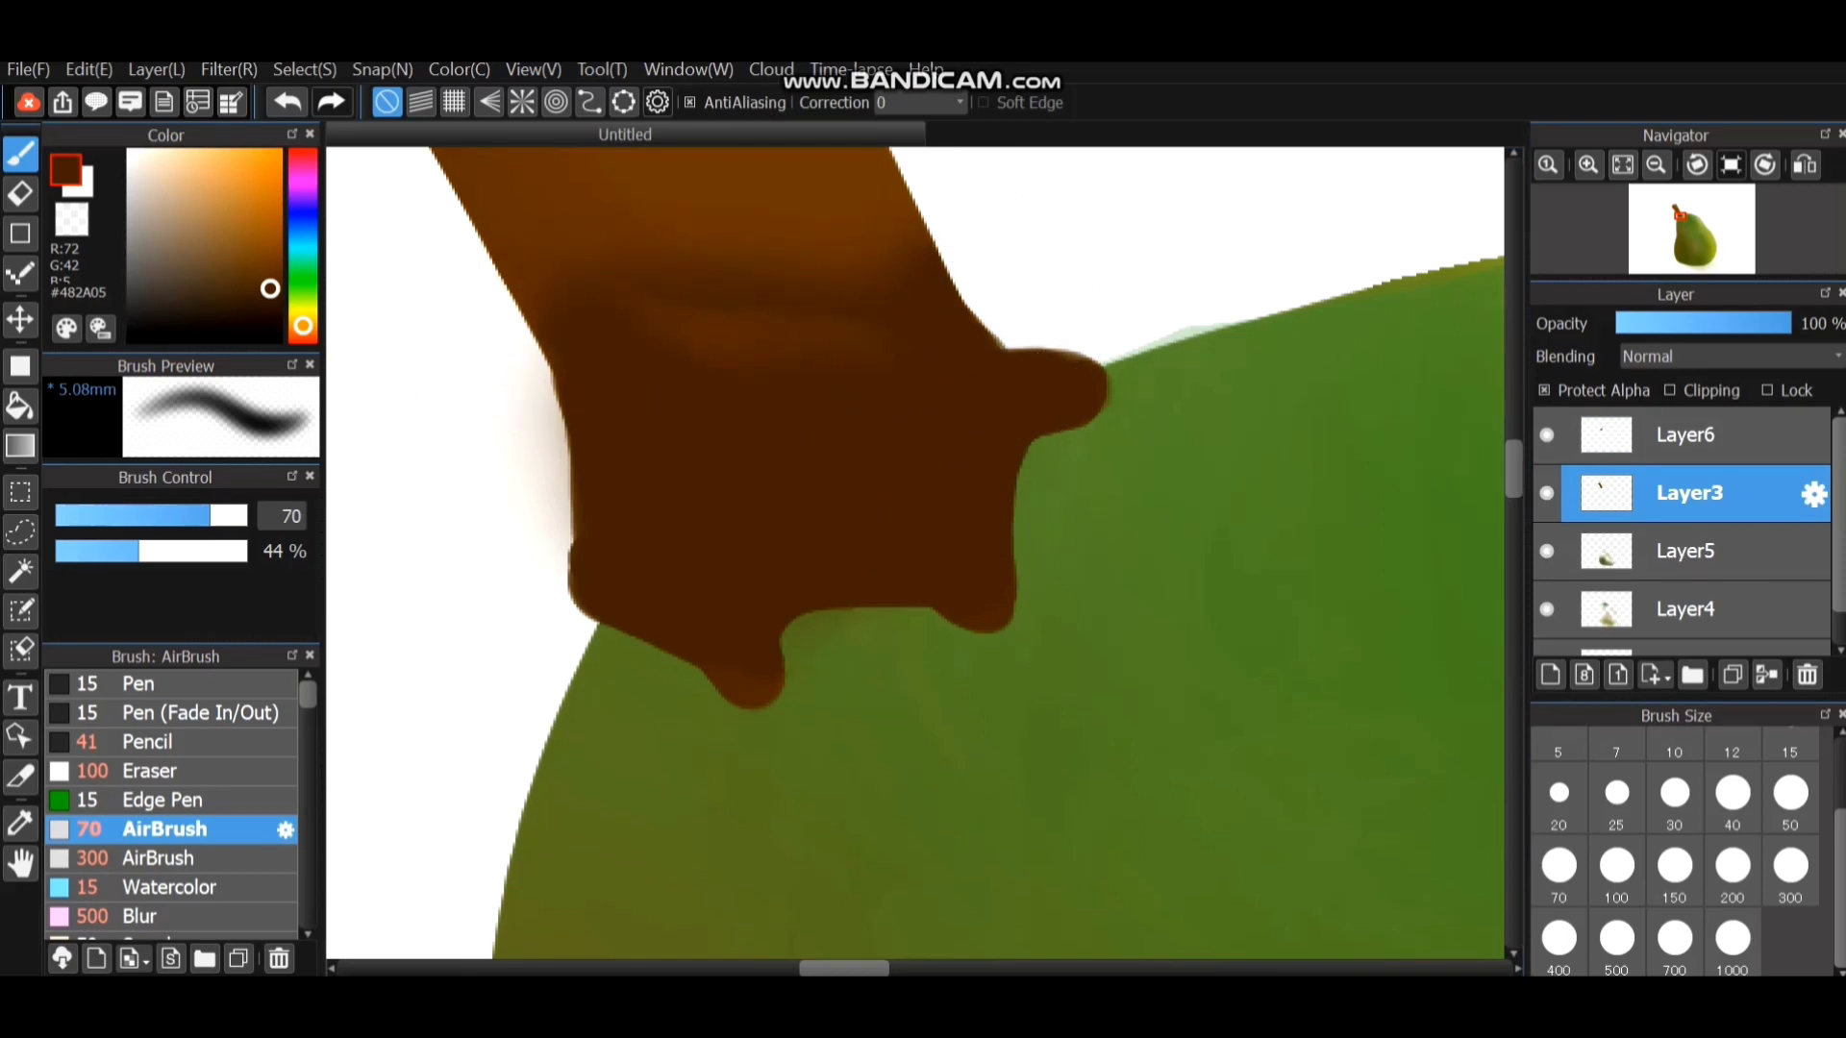
Lighten the stem's lower end on Layer3 with #9A784E using the size 300 AirBrush at 9% opacity, undoing the size 100 test stroke.
scroll(1259, 591, up, 2)
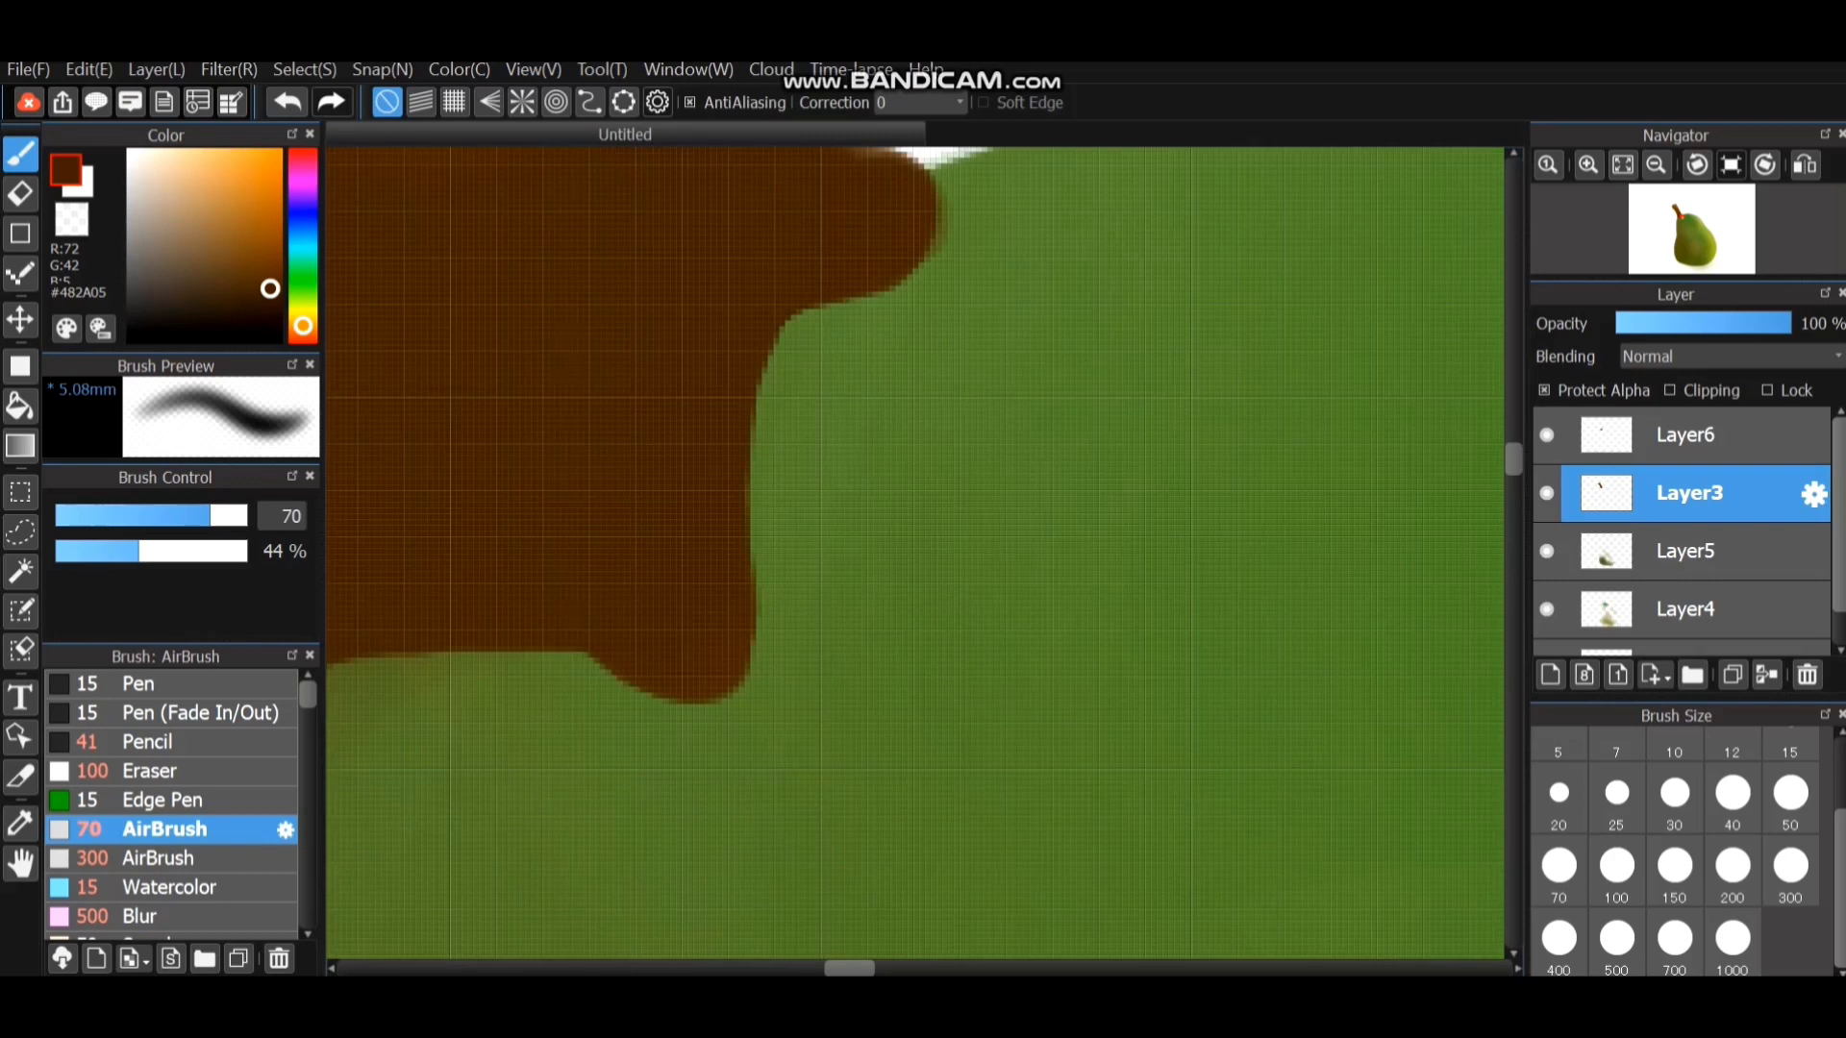
scroll(1257, 591, down, 7)
scroll(1253, 604, up, 3)
click(203, 226)
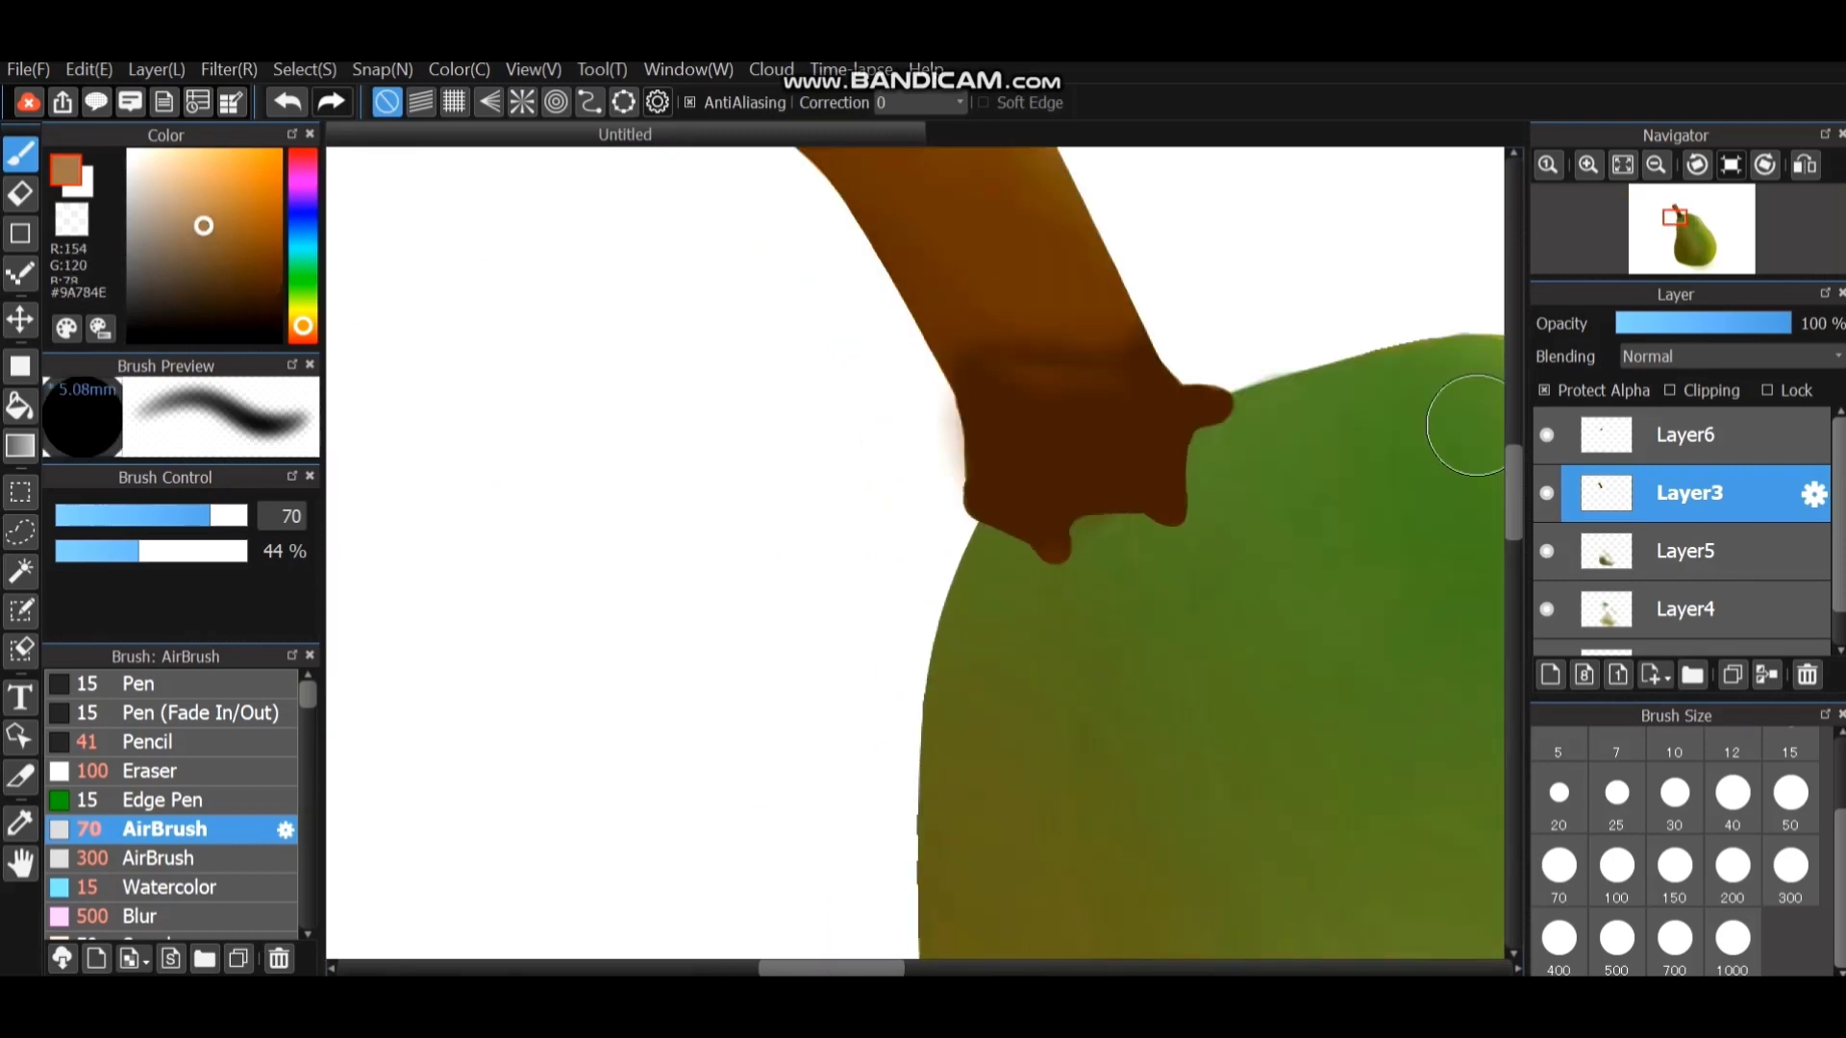
click(1617, 867)
mouse_move(914, 551)
mouse_down()
mouse_move(1047, 308)
mouse_move(1071, 371)
mouse_up()
key(ctrl+z)
scroll(939, 906, right, 3)
scroll(923, 918, right, 2)
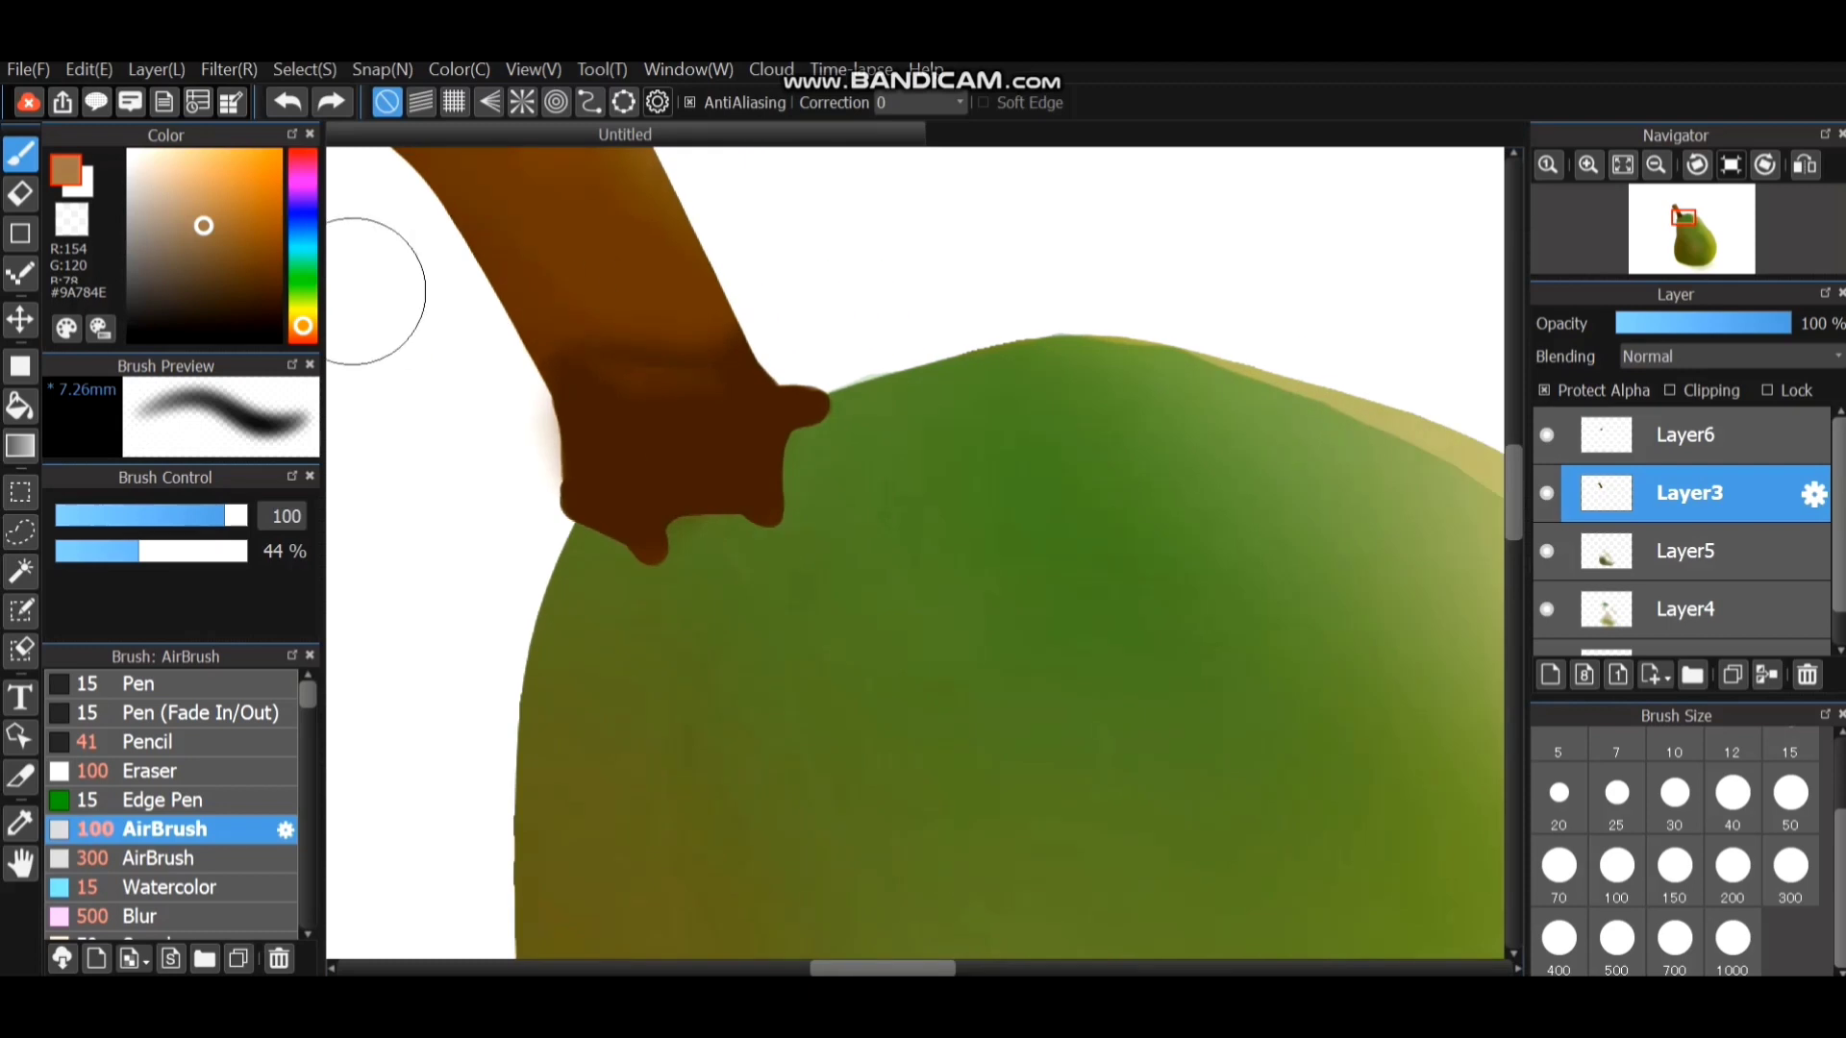
click(163, 857)
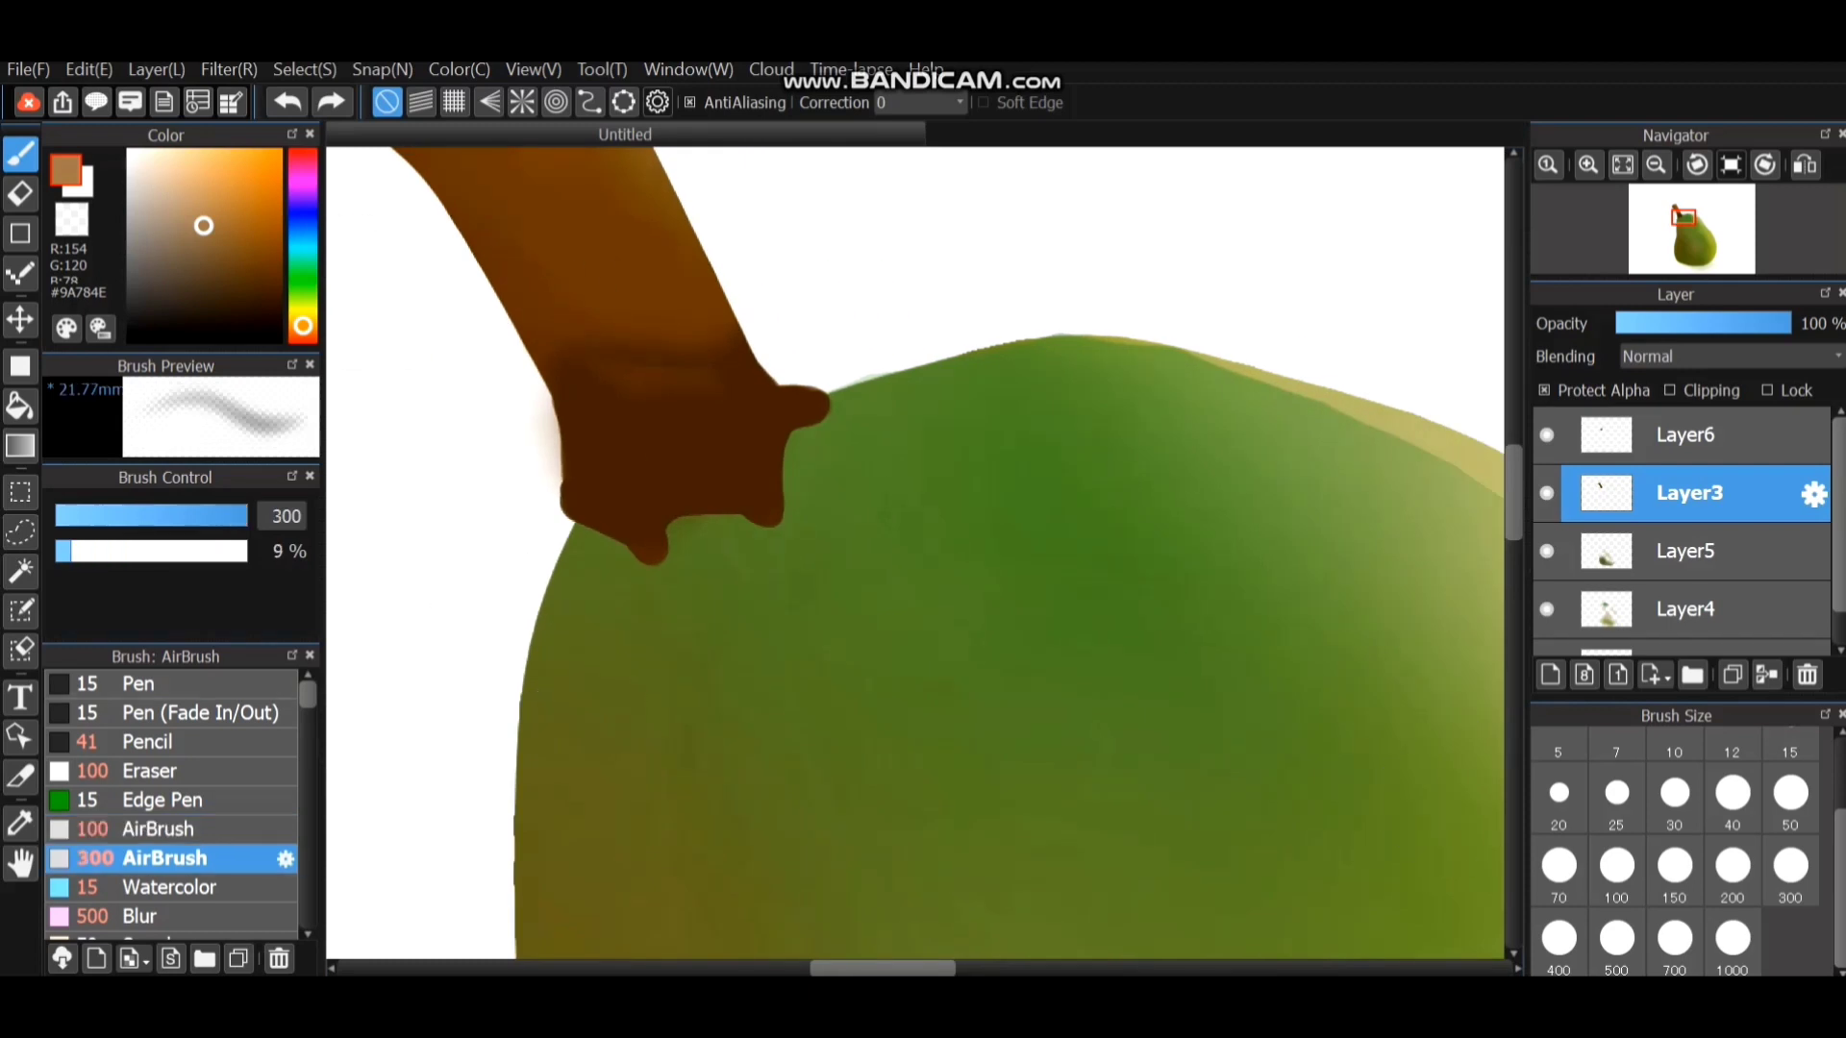
mouse_move(630, 369)
mouse_down()
mouse_move(669, 389)
mouse_move(646, 403)
mouse_move(743, 246)
mouse_move(693, 225)
mouse_move(753, 368)
mouse_up()
Highlight the upper part of the stem's base on Layer6 with #9A784E using the size 70 AirBrush, and soften it with the size 70 Blur.
scroll(1065, 500, down, 5)
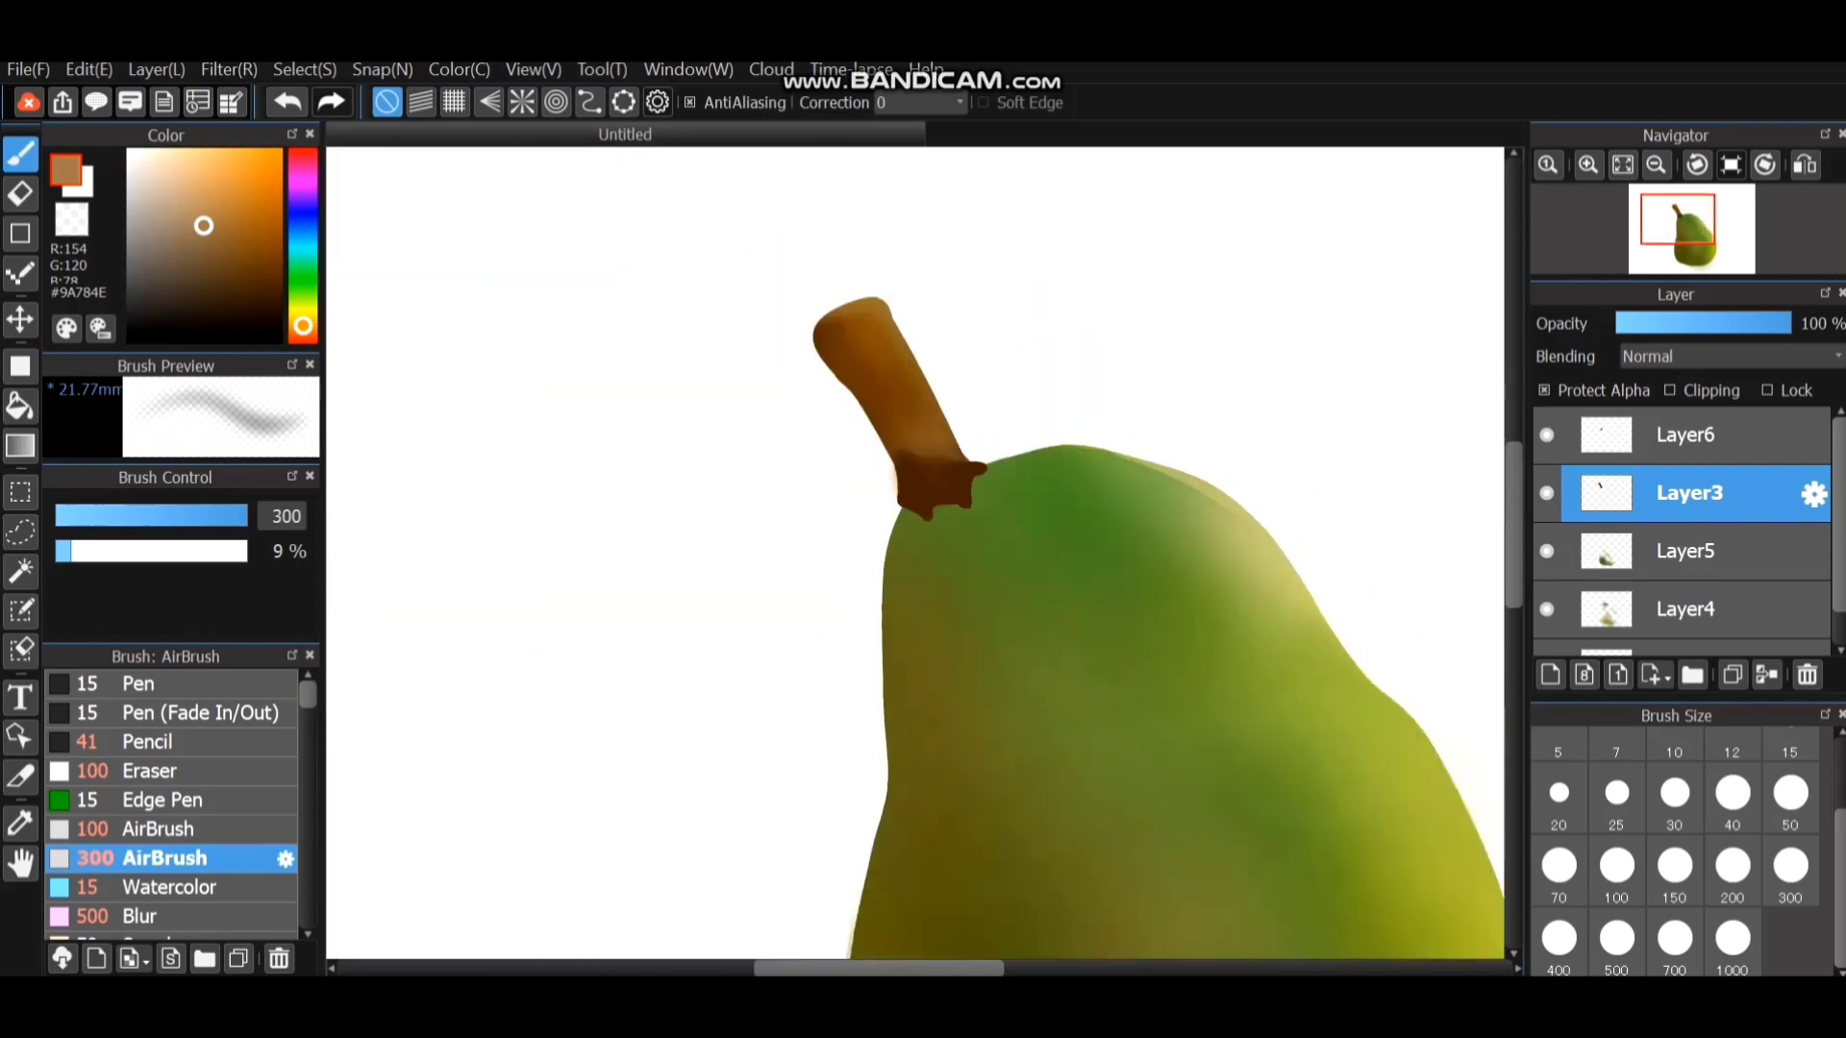
scroll(1065, 500, up, 3)
scroll(1062, 490, up, 2)
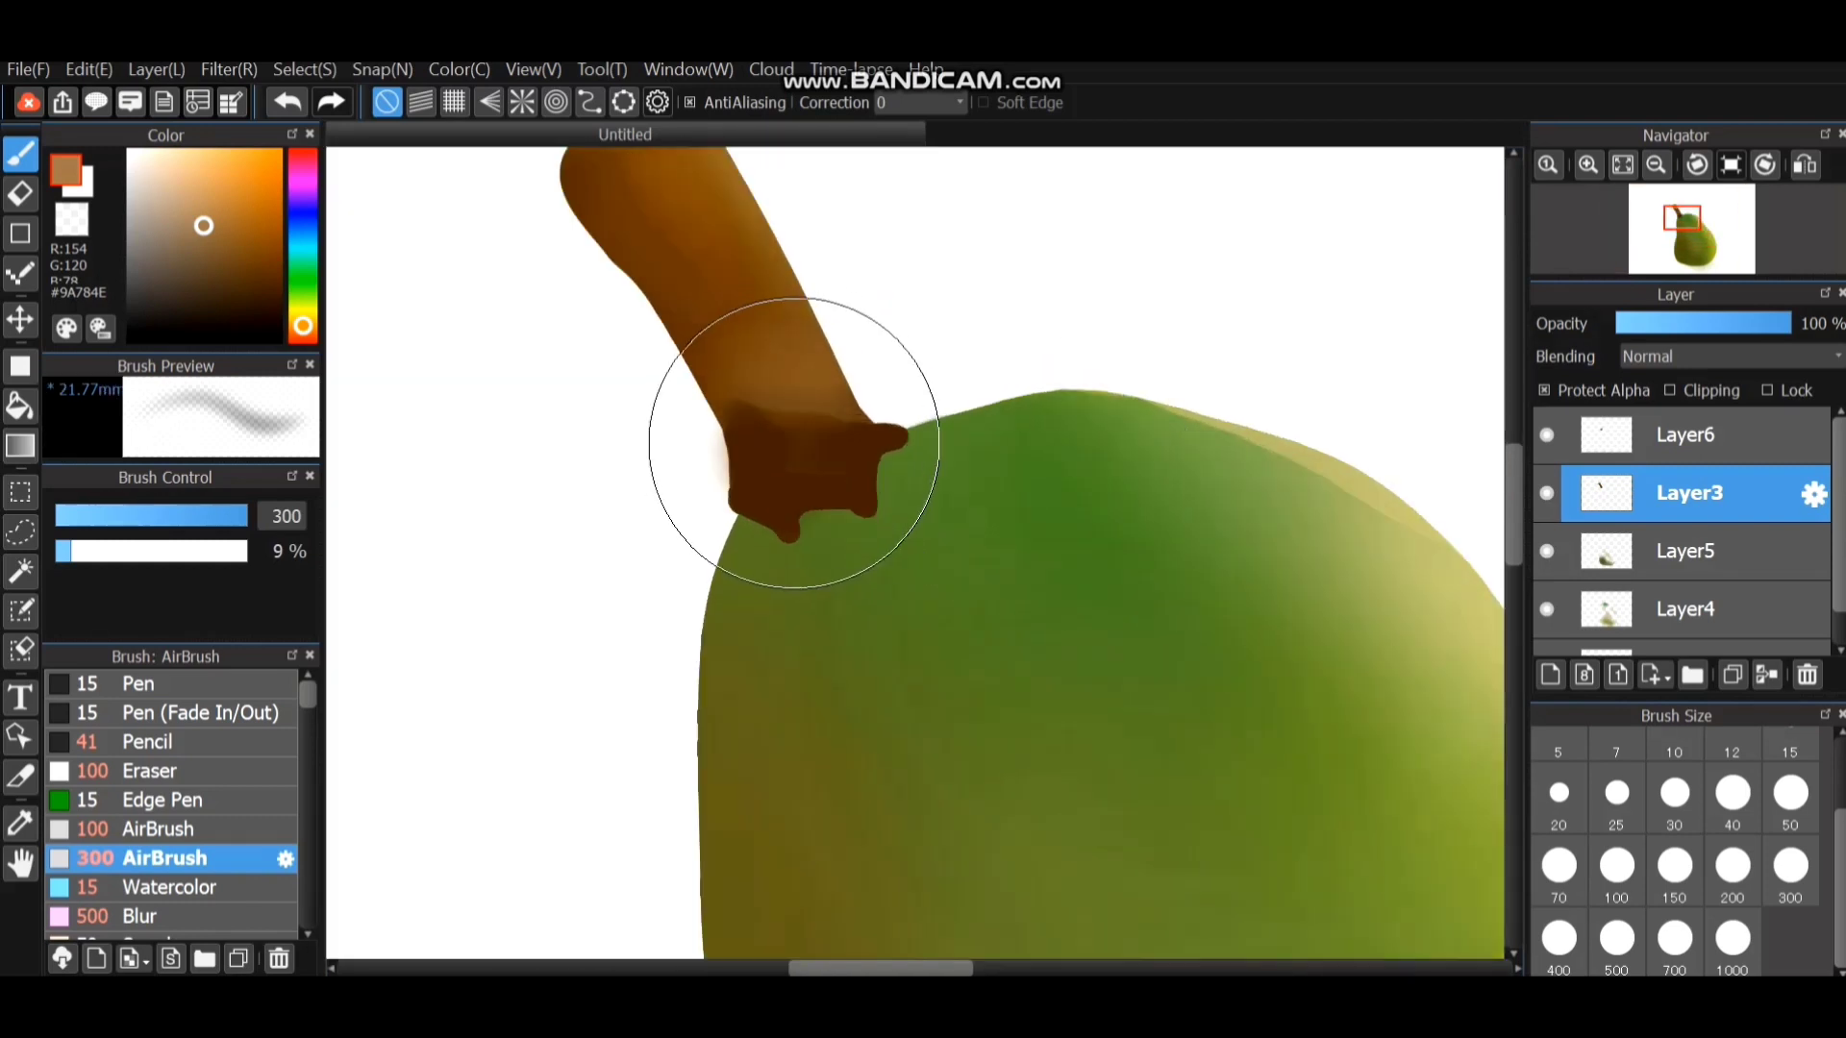
key(bracketleft)
key(bracketleft)
key(bracketleft)
key(bracketleft)
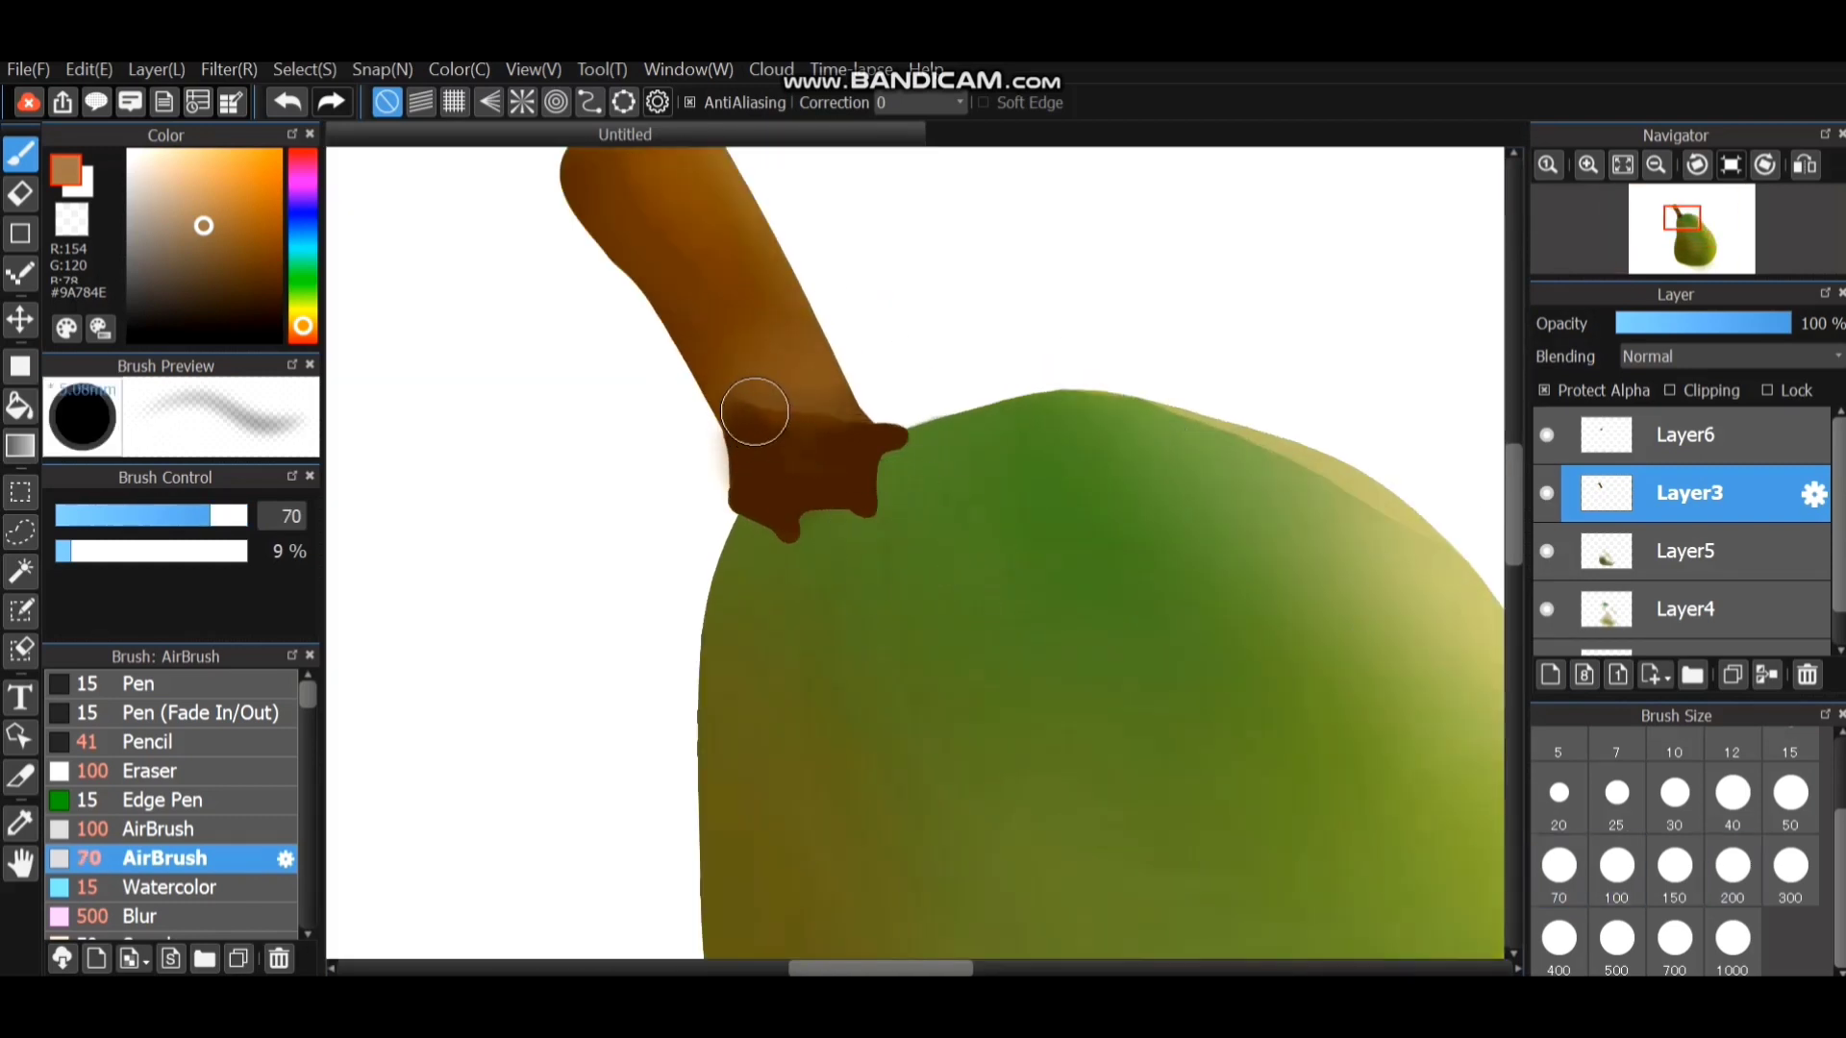
click(1689, 435)
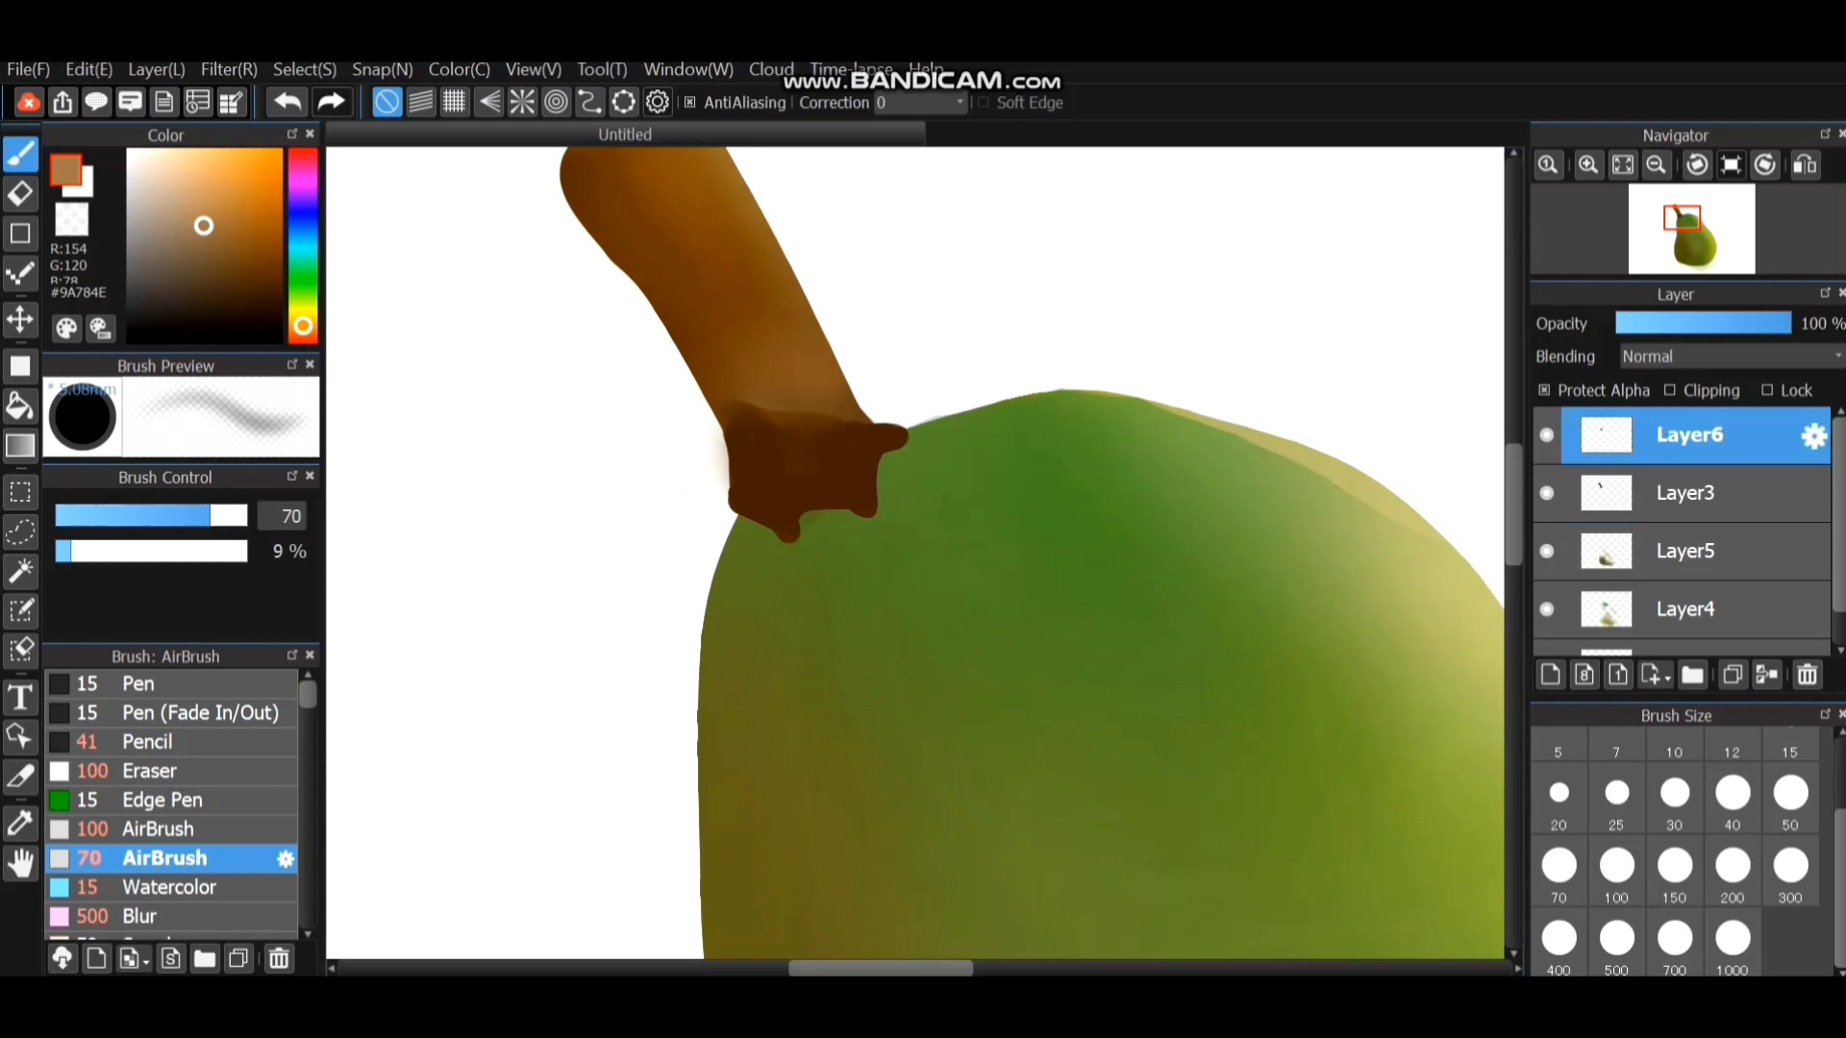
drag(760, 428, 871, 437)
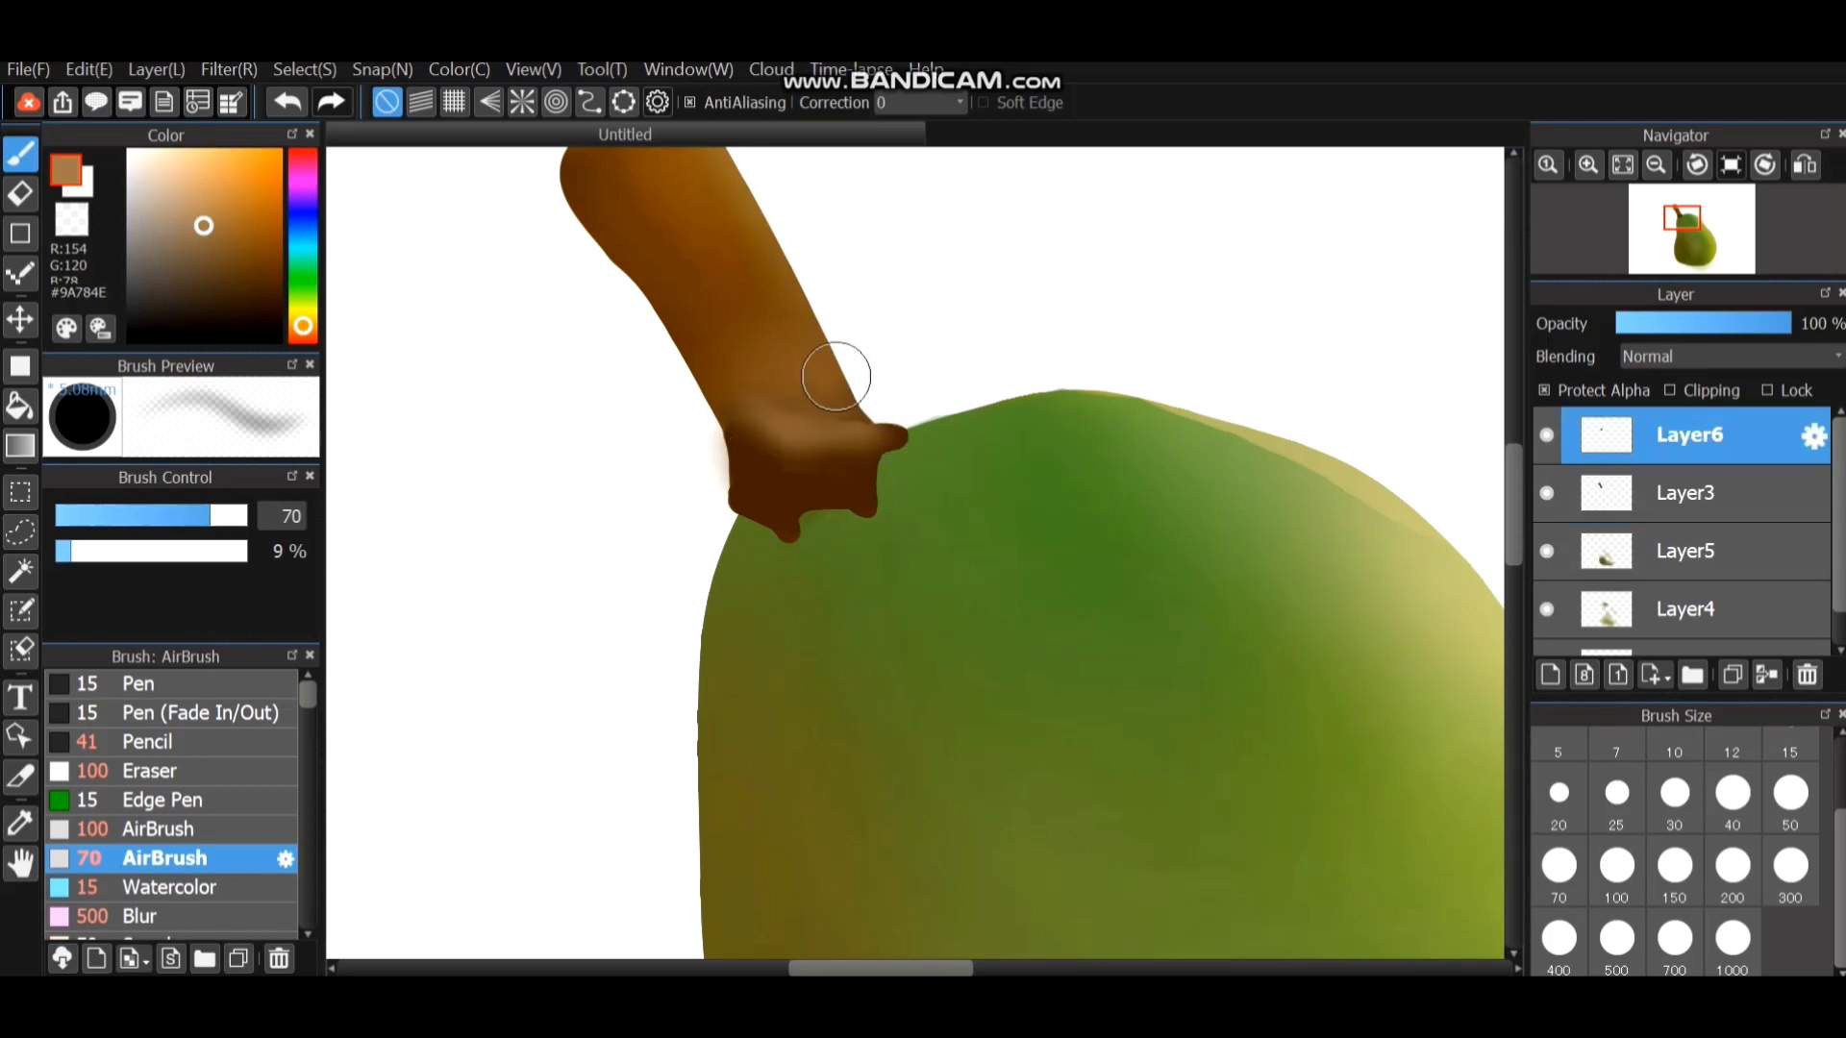
click(144, 915)
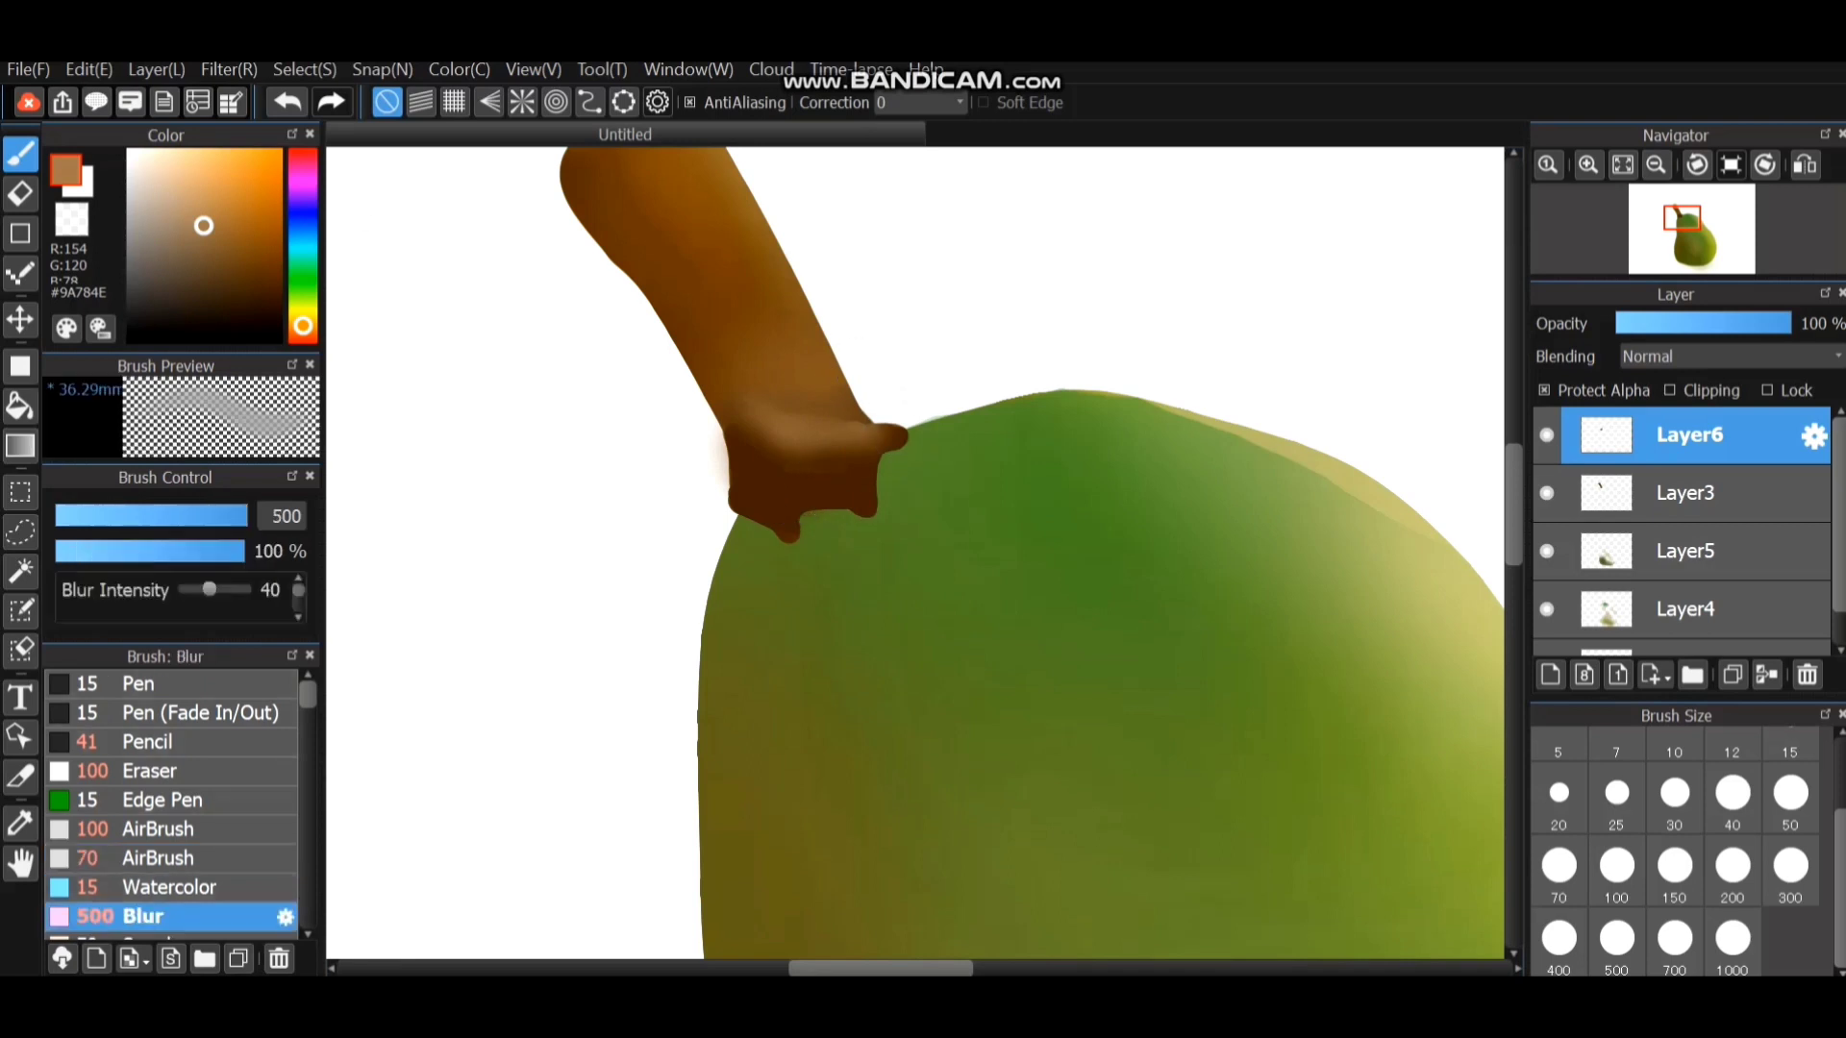
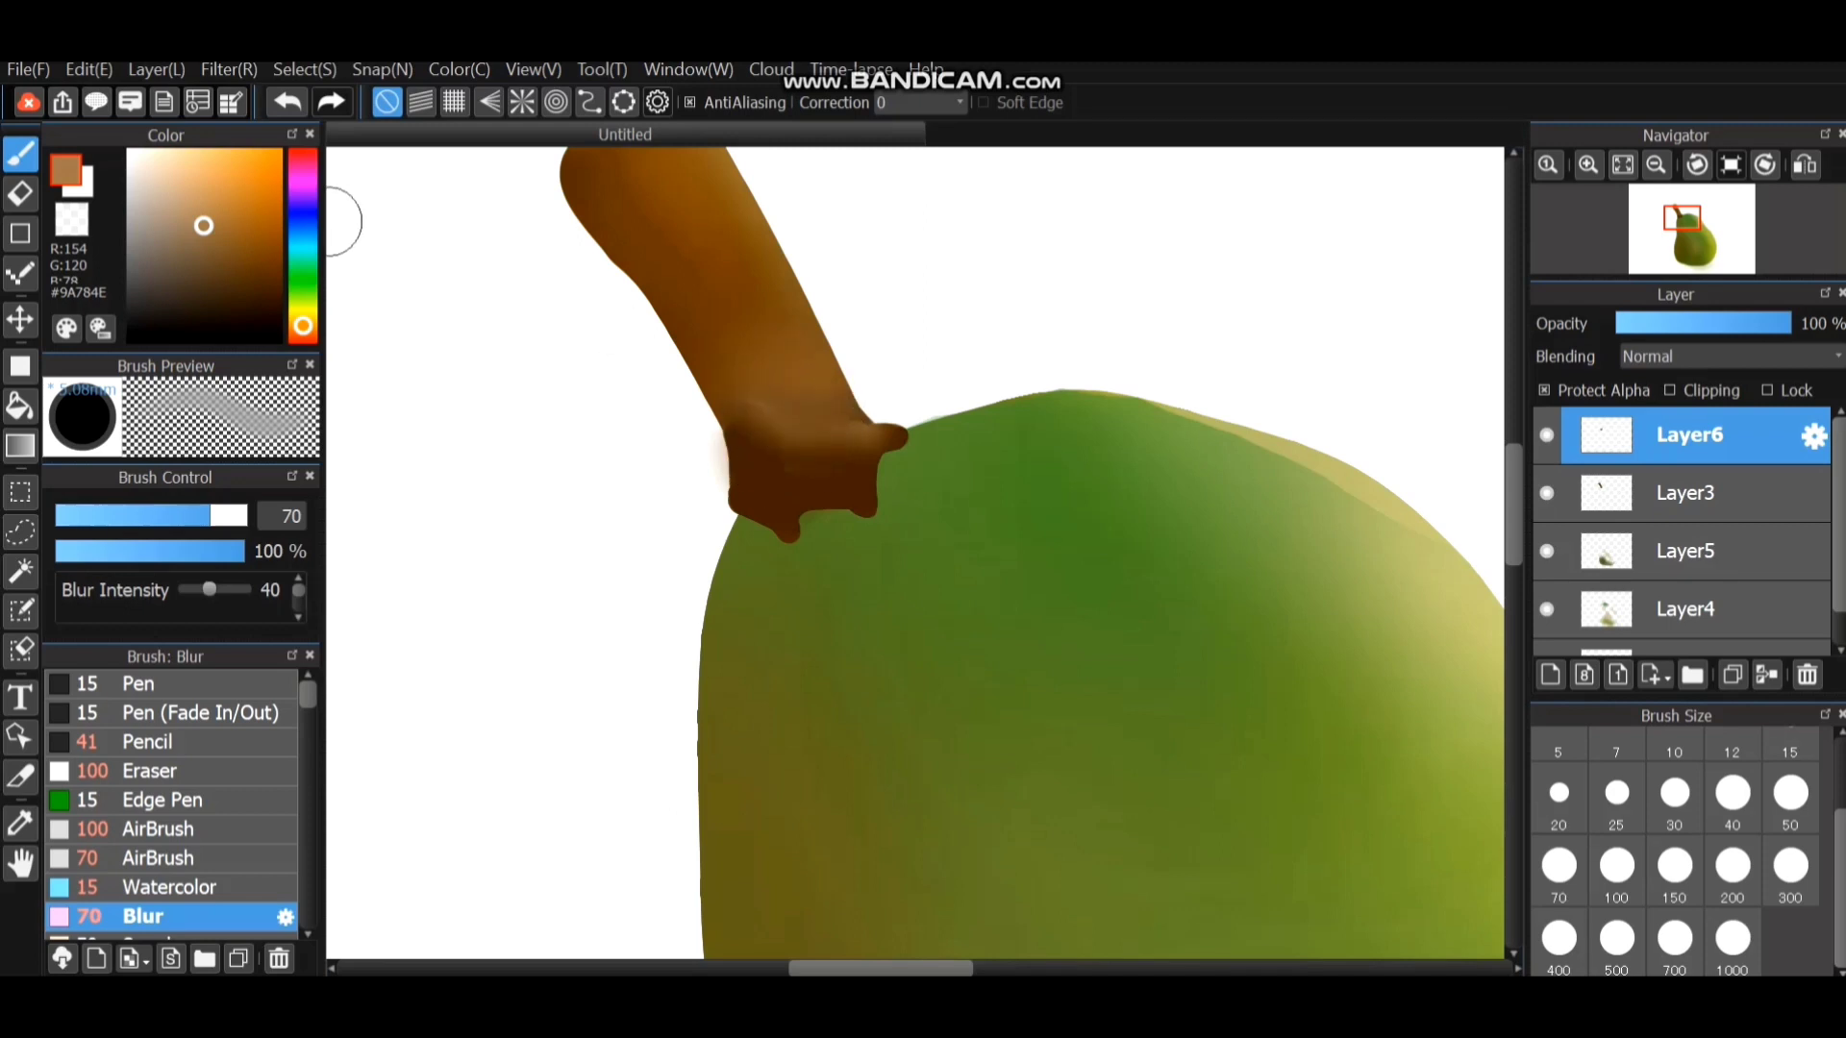
Warm the stem's lower end on Layer3 and its base on Layer6 with the sampled brown #8F6127, using the size 100 AirBrush at 9% opacity.
alt+click(785, 415)
click(163, 858)
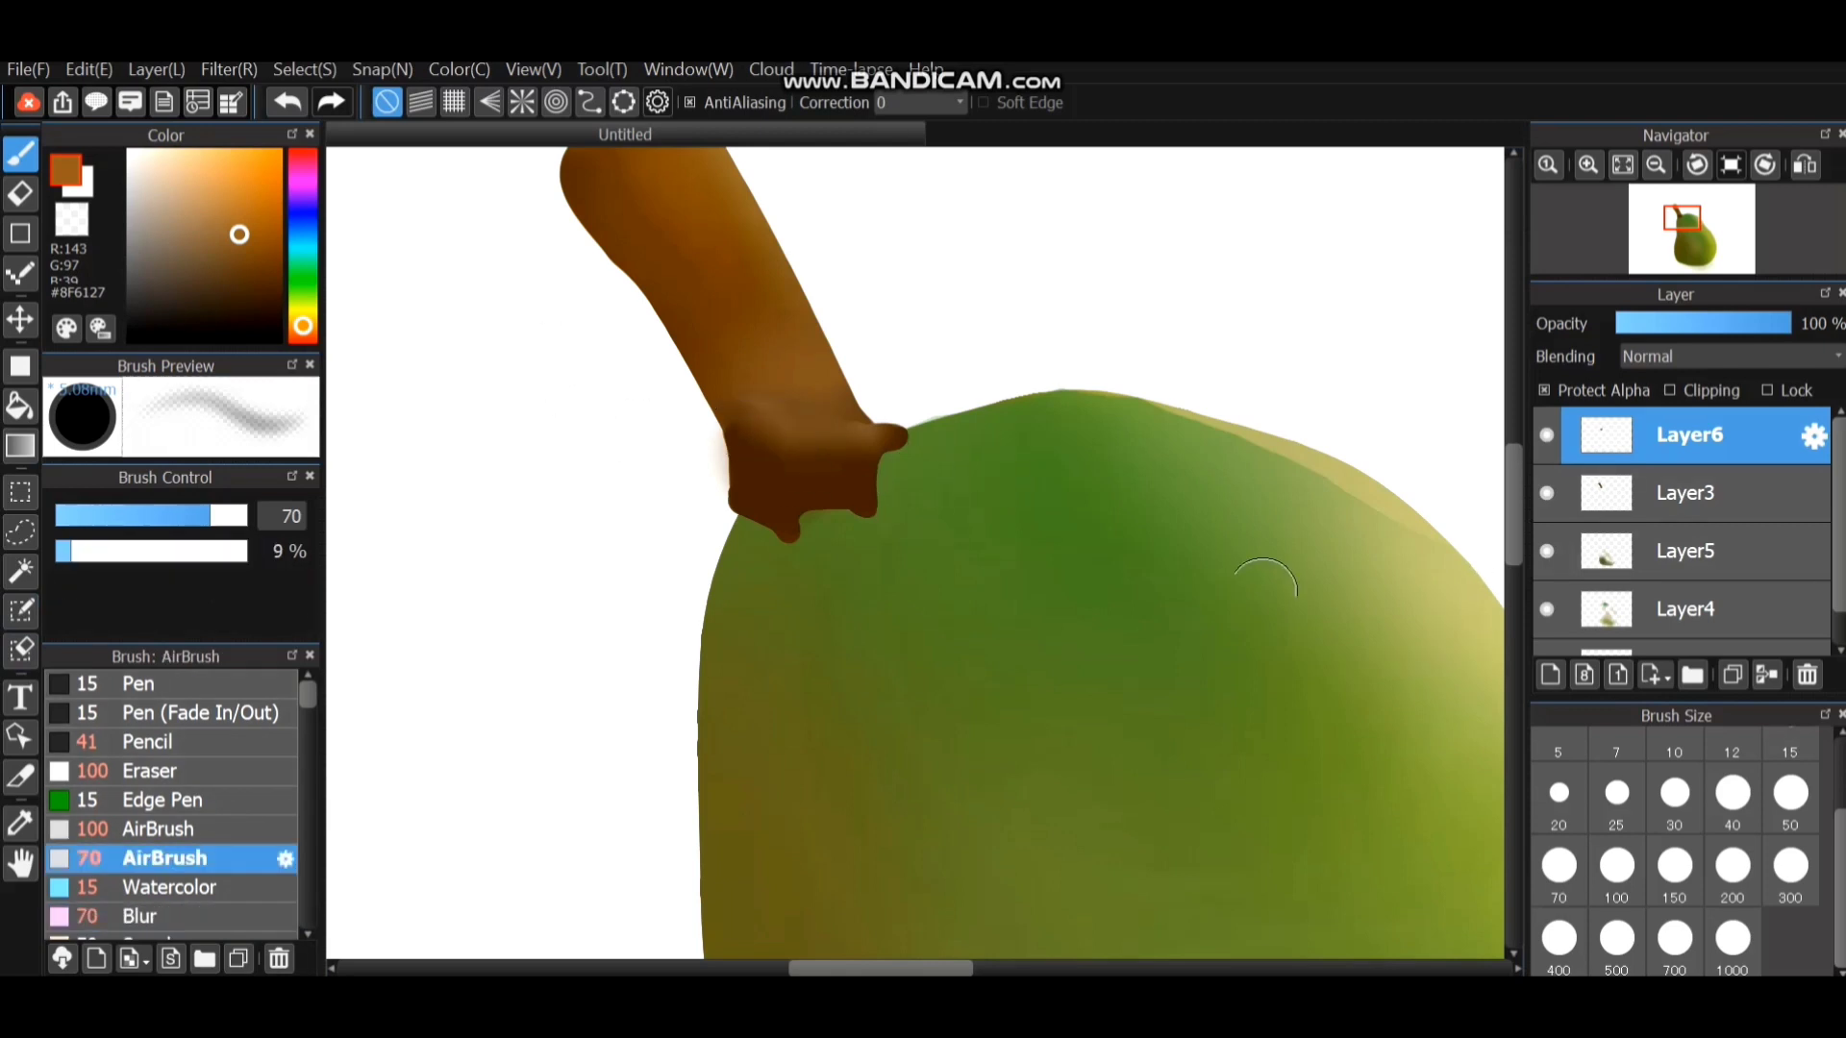
click(1617, 867)
click(1689, 493)
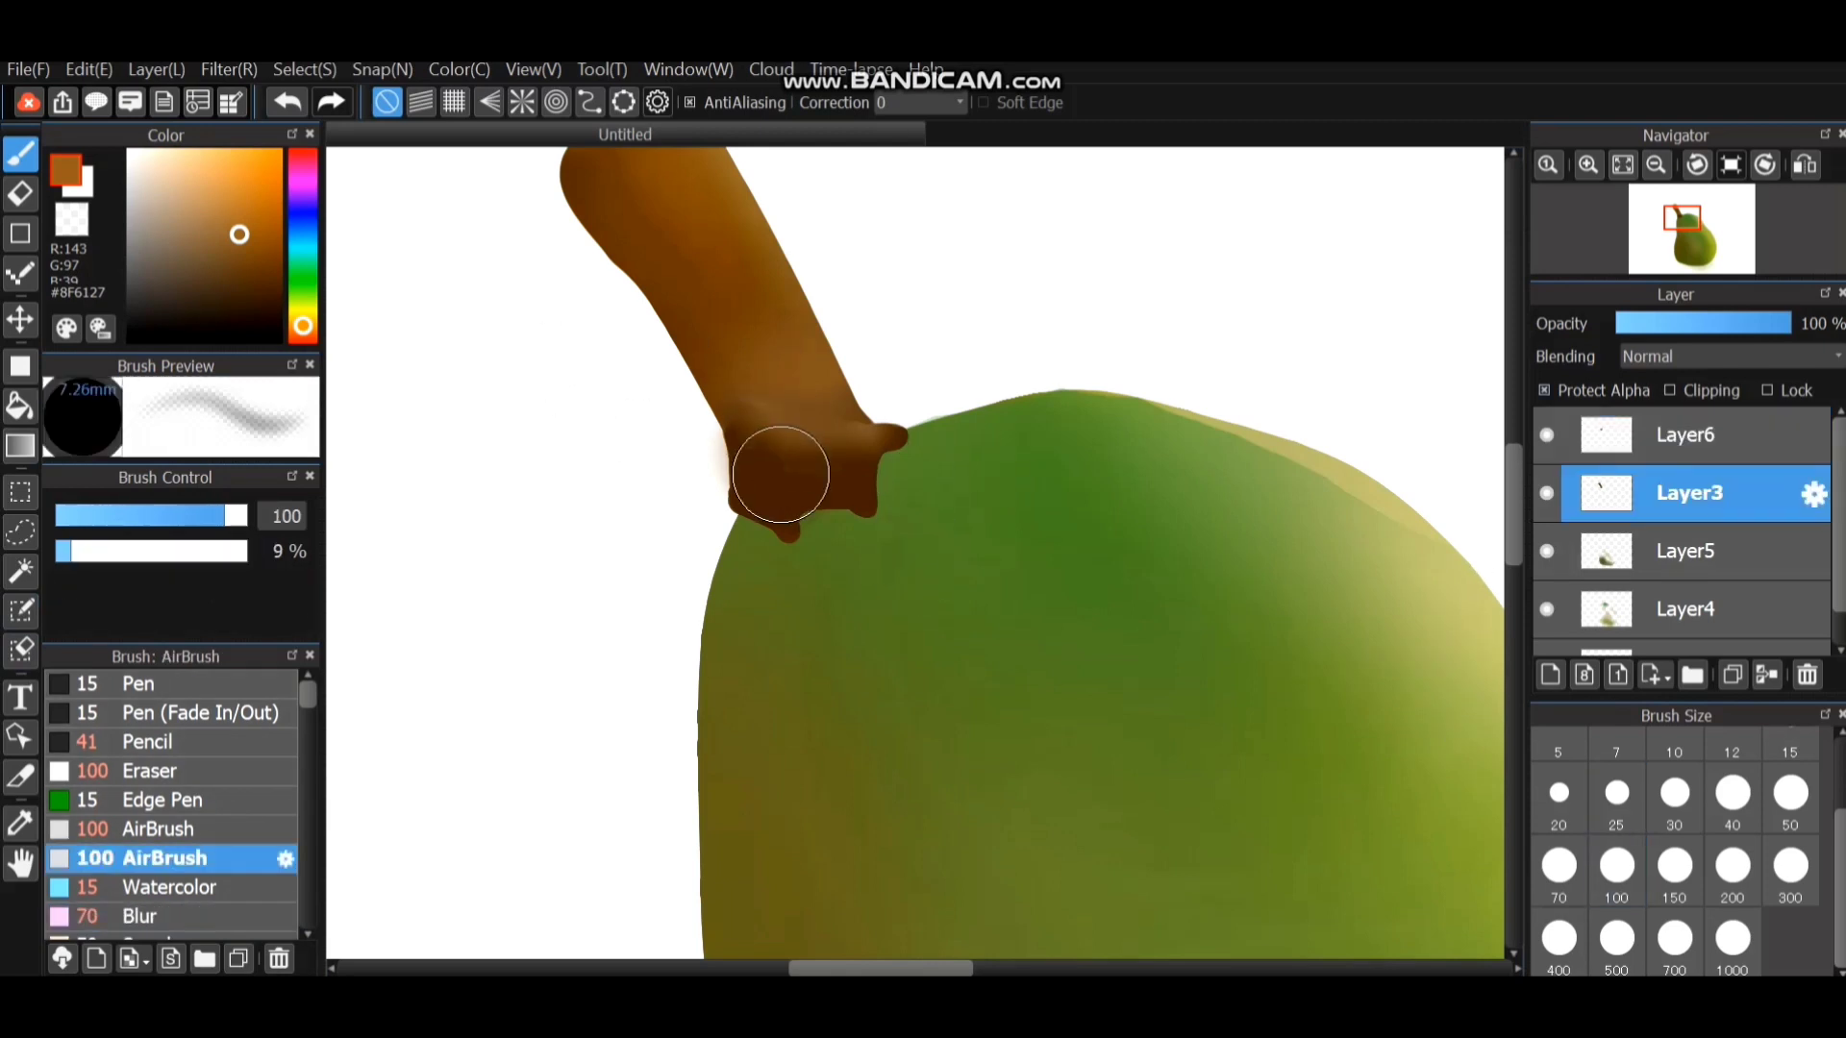
mouse_move(762, 445)
mouse_down()
mouse_move(828, 454)
mouse_move(744, 447)
mouse_move(744, 419)
mouse_move(784, 445)
mouse_move(749, 434)
mouse_move(814, 434)
mouse_move(807, 461)
mouse_move(832, 461)
mouse_move(805, 464)
mouse_move(755, 429)
mouse_move(817, 457)
mouse_move(836, 434)
mouse_move(842, 475)
mouse_move(732, 452)
mouse_move(751, 466)
mouse_move(735, 500)
mouse_move(891, 422)
mouse_move(824, 489)
mouse_move(794, 484)
mouse_move(845, 476)
mouse_move(854, 405)
mouse_up()
click(1689, 435)
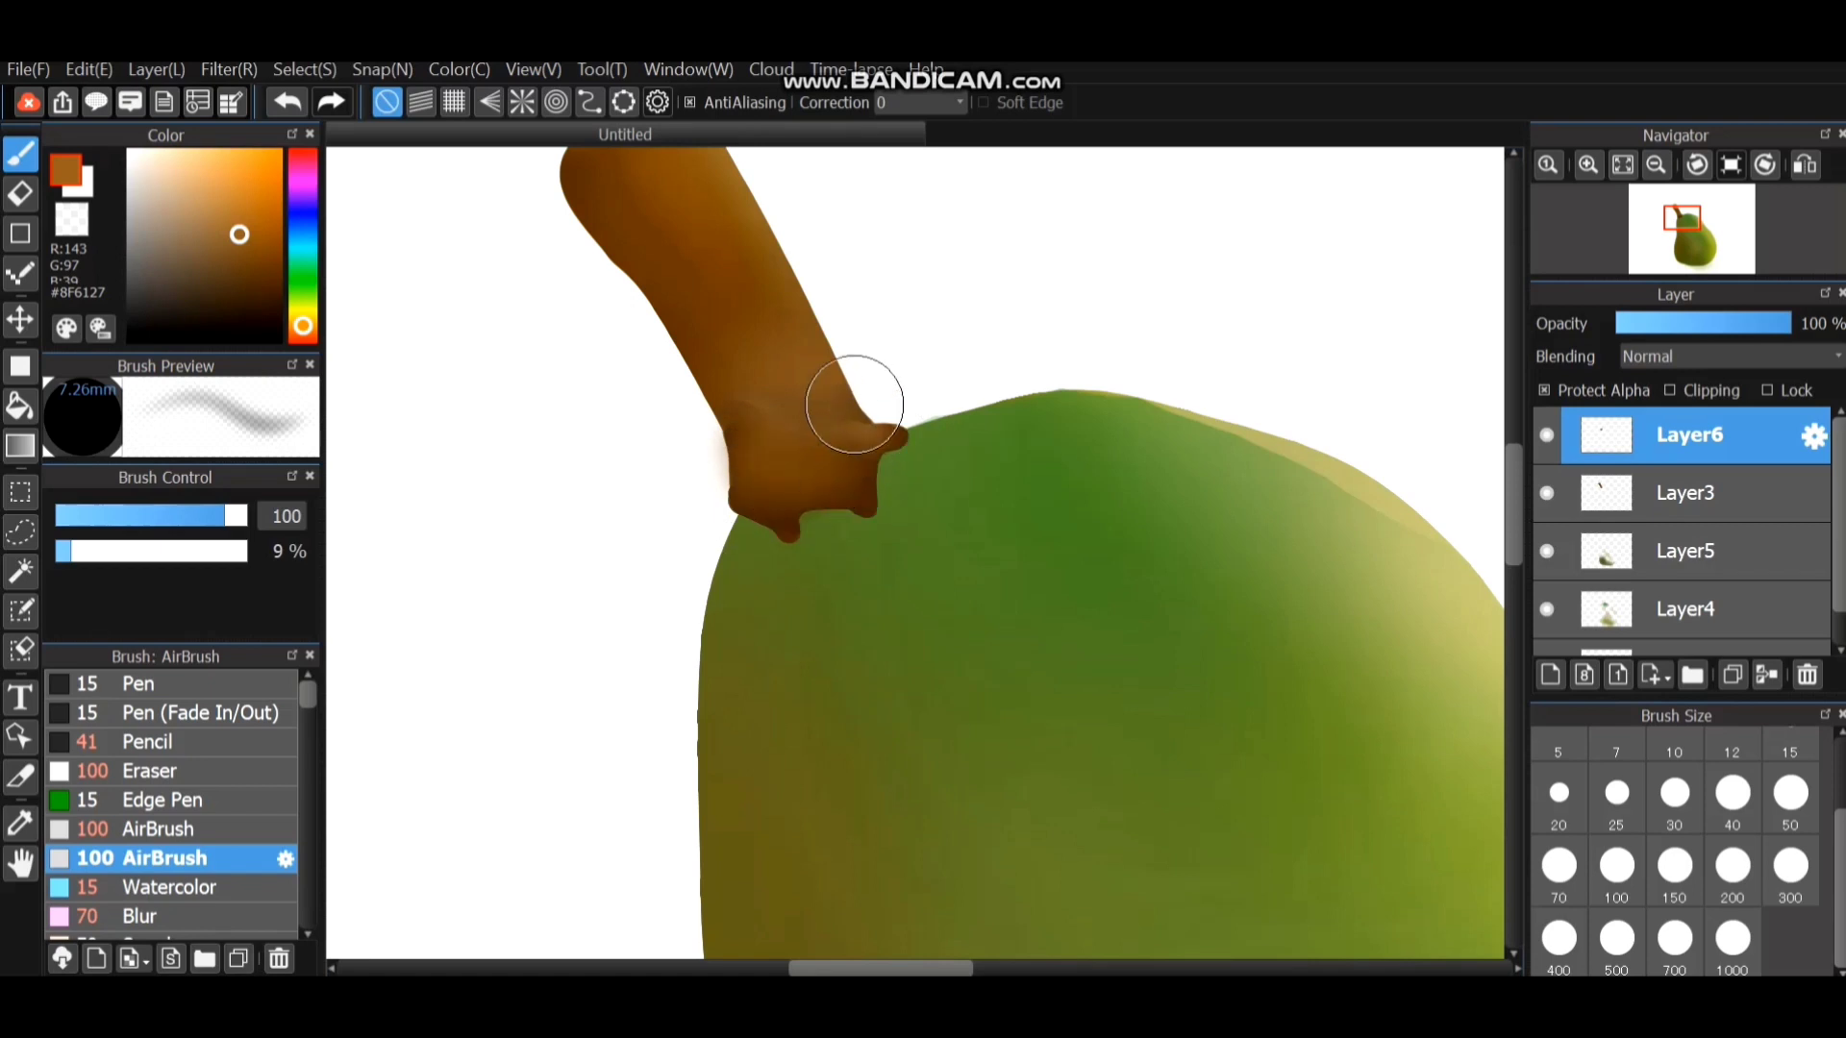
Shade the lower stem on Layer3 and the base on Layer6 with dark brown #462D0E using the size 100 AirBrush at 9% opacity.
scroll(916, 370, up, 1)
scroll(915, 366, down, 5)
scroll(915, 365, up, 3)
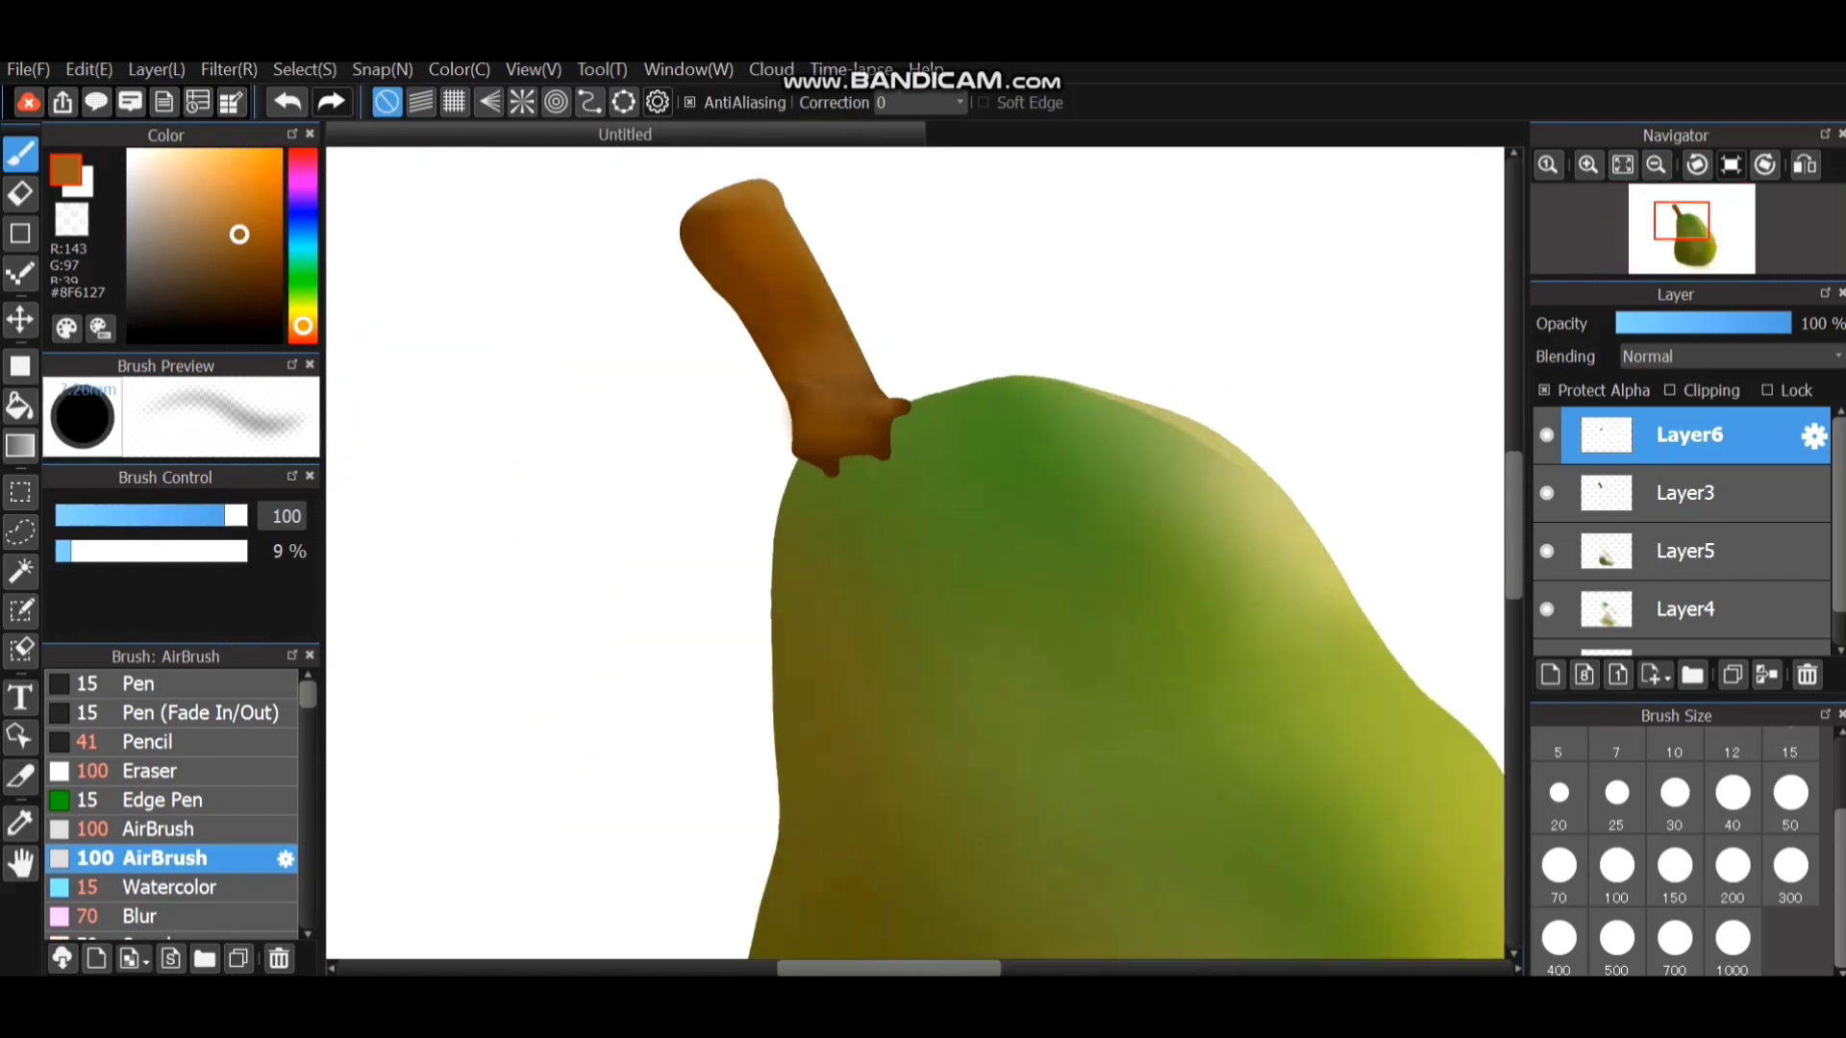
click(232, 273)
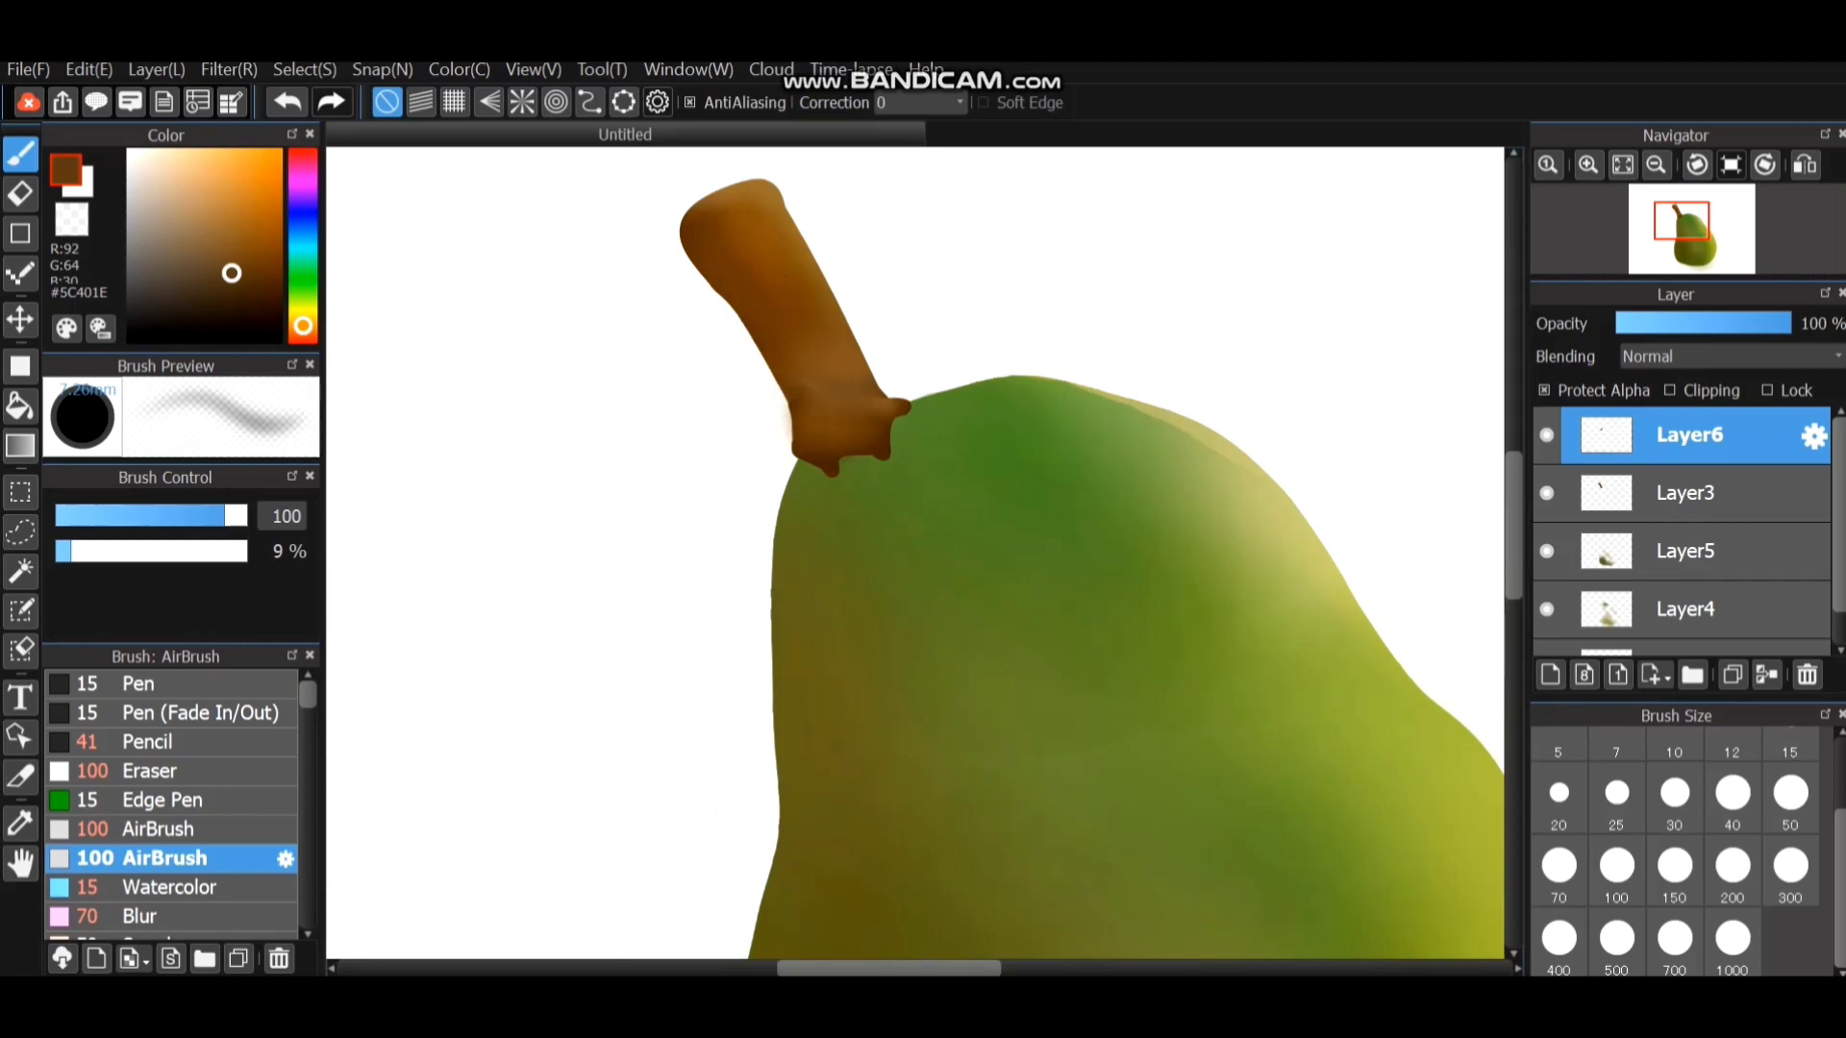
click(260, 277)
click(1684, 551)
click(1689, 492)
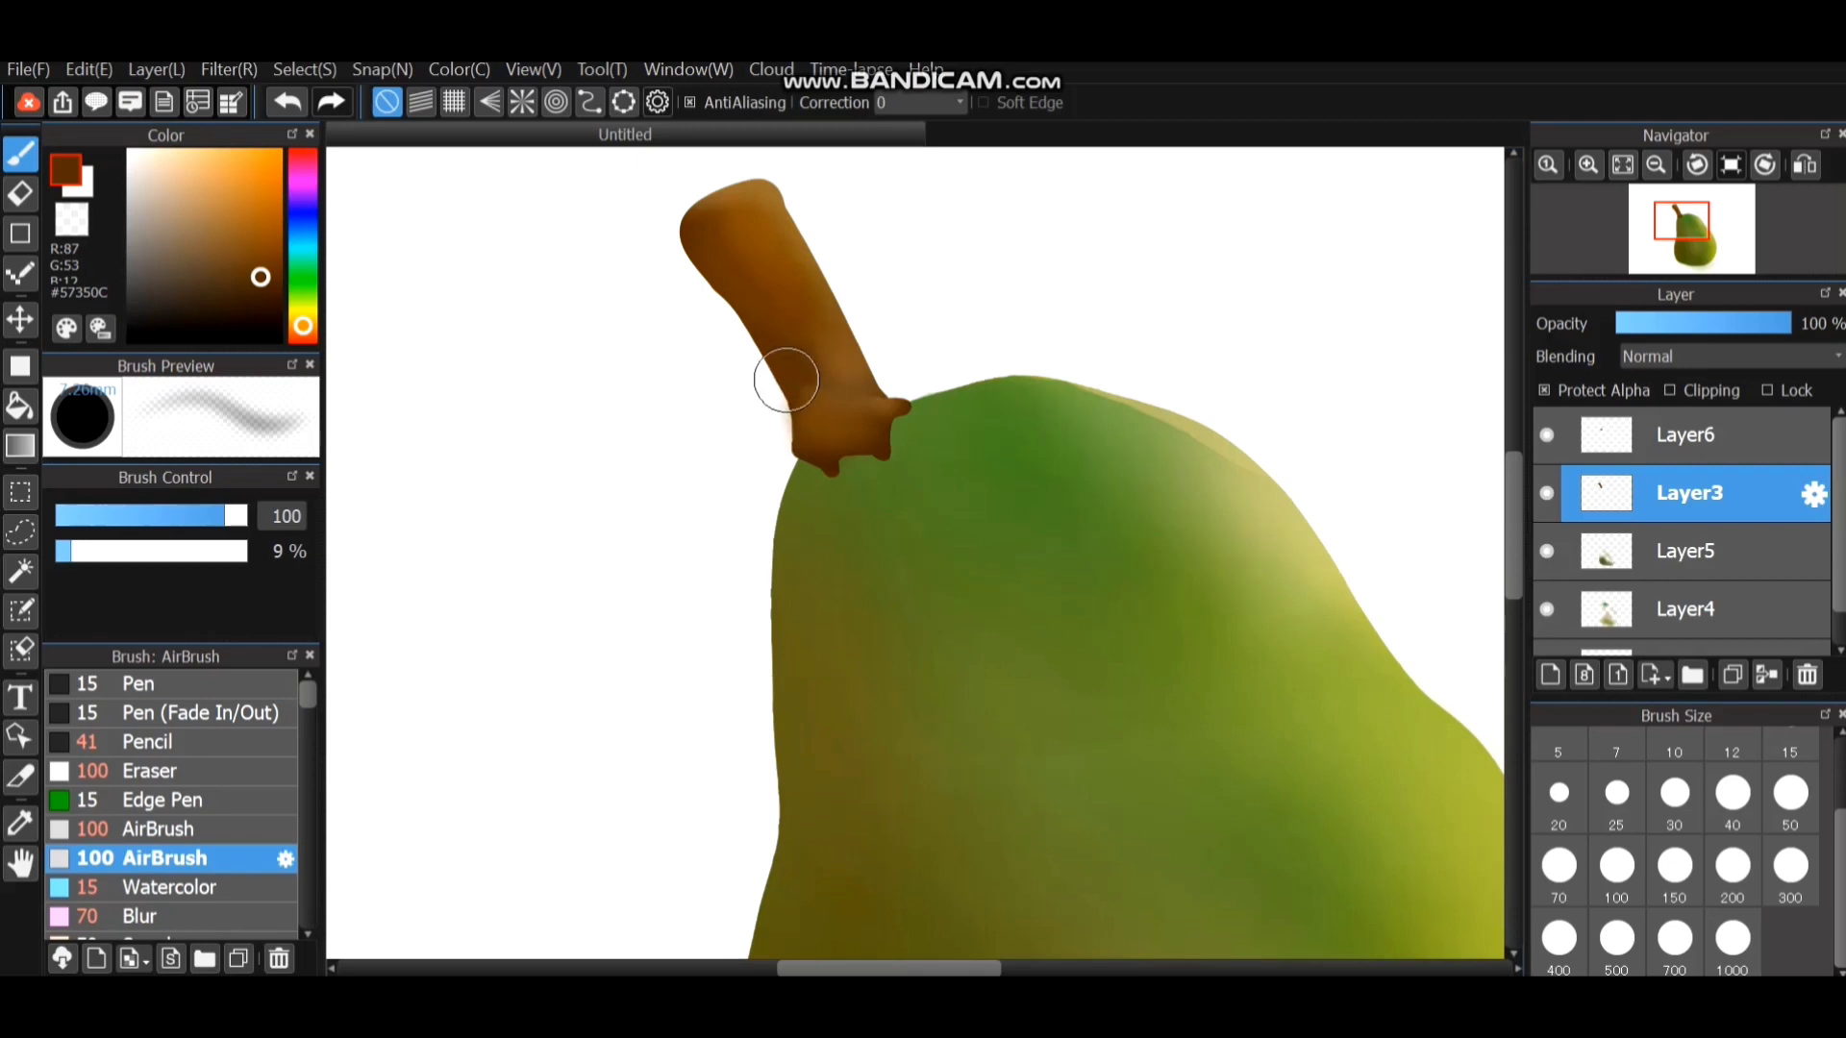
click(251, 289)
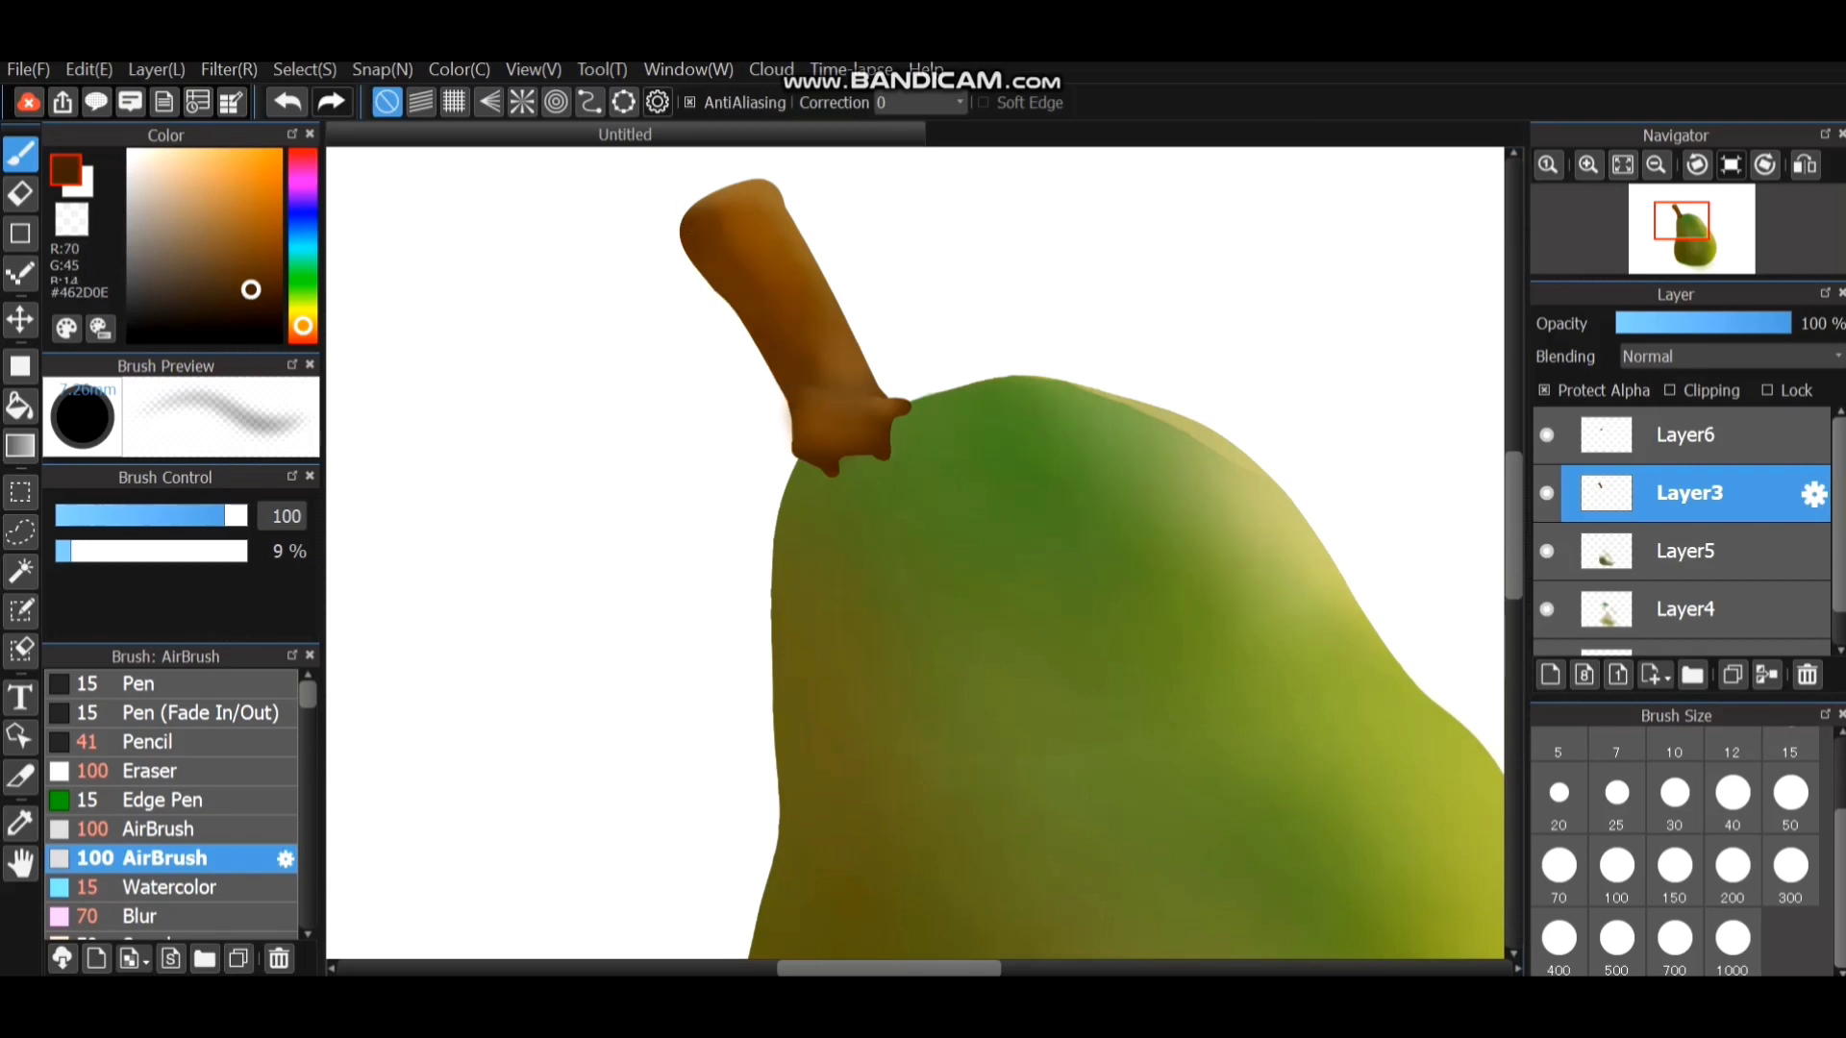
drag(753, 305, 772, 320)
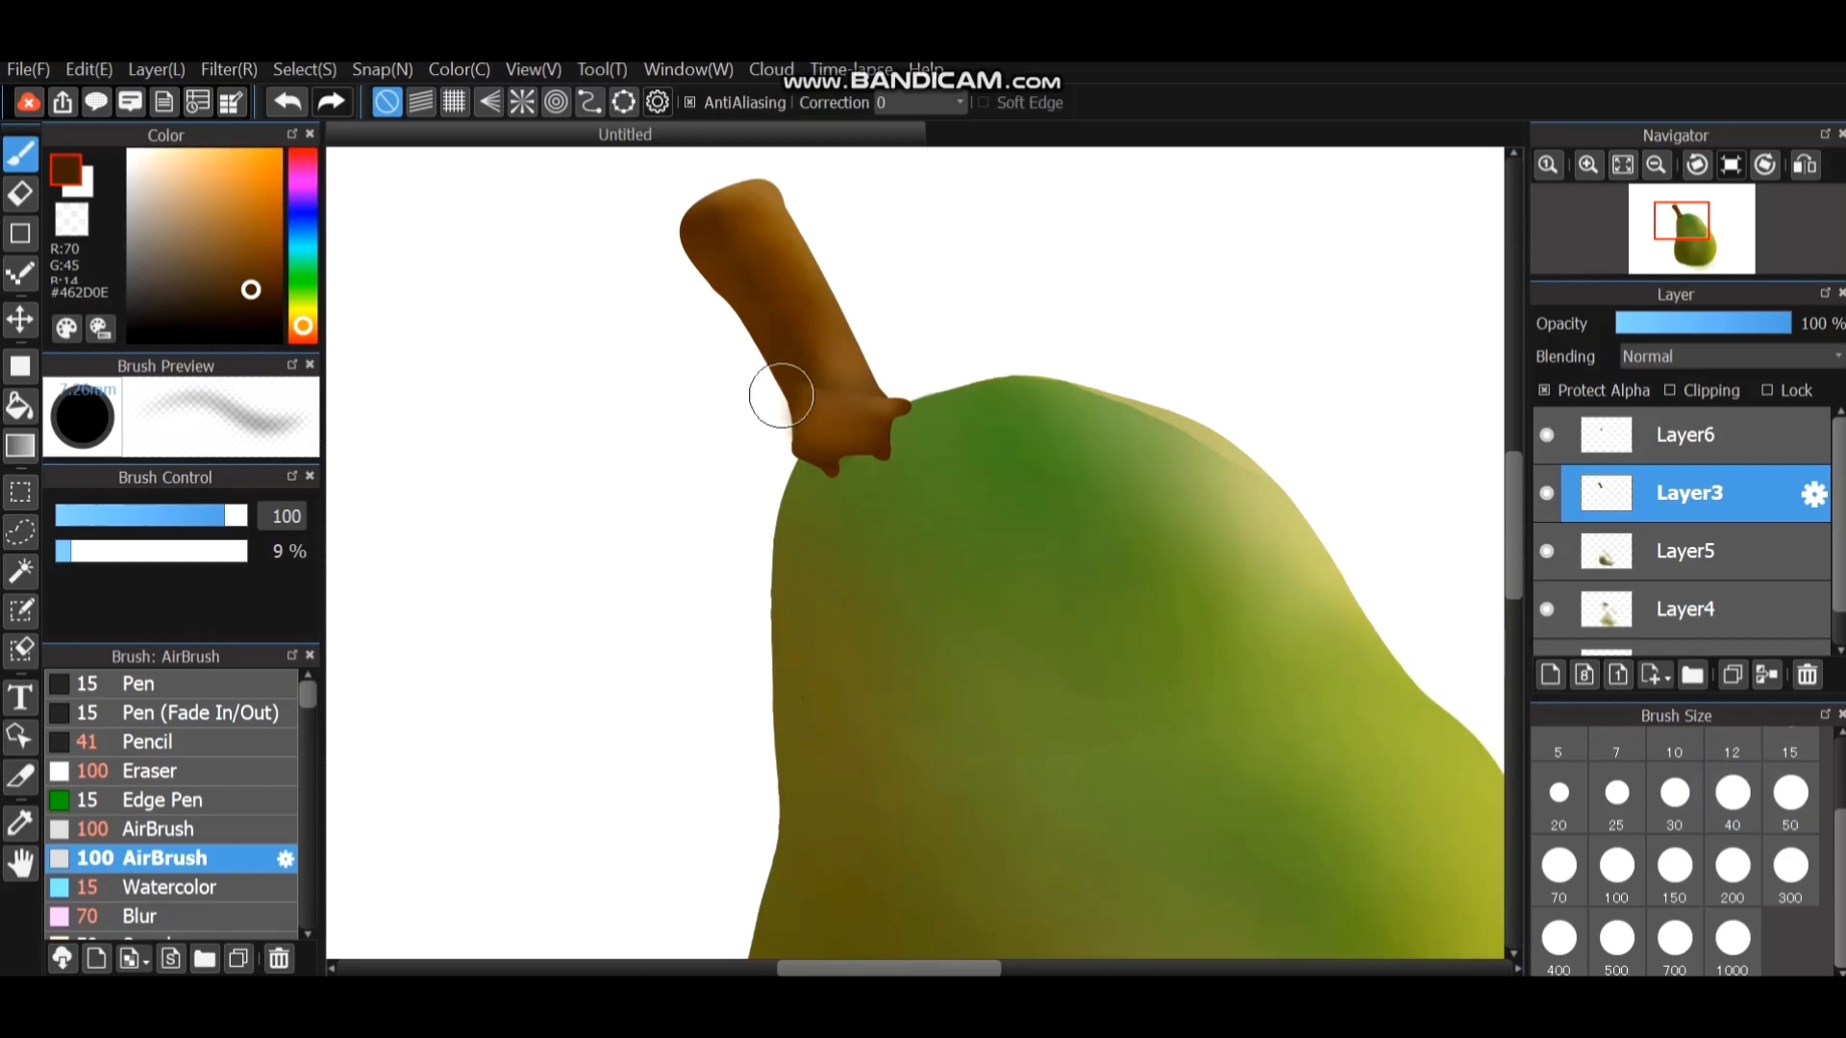
click(1689, 434)
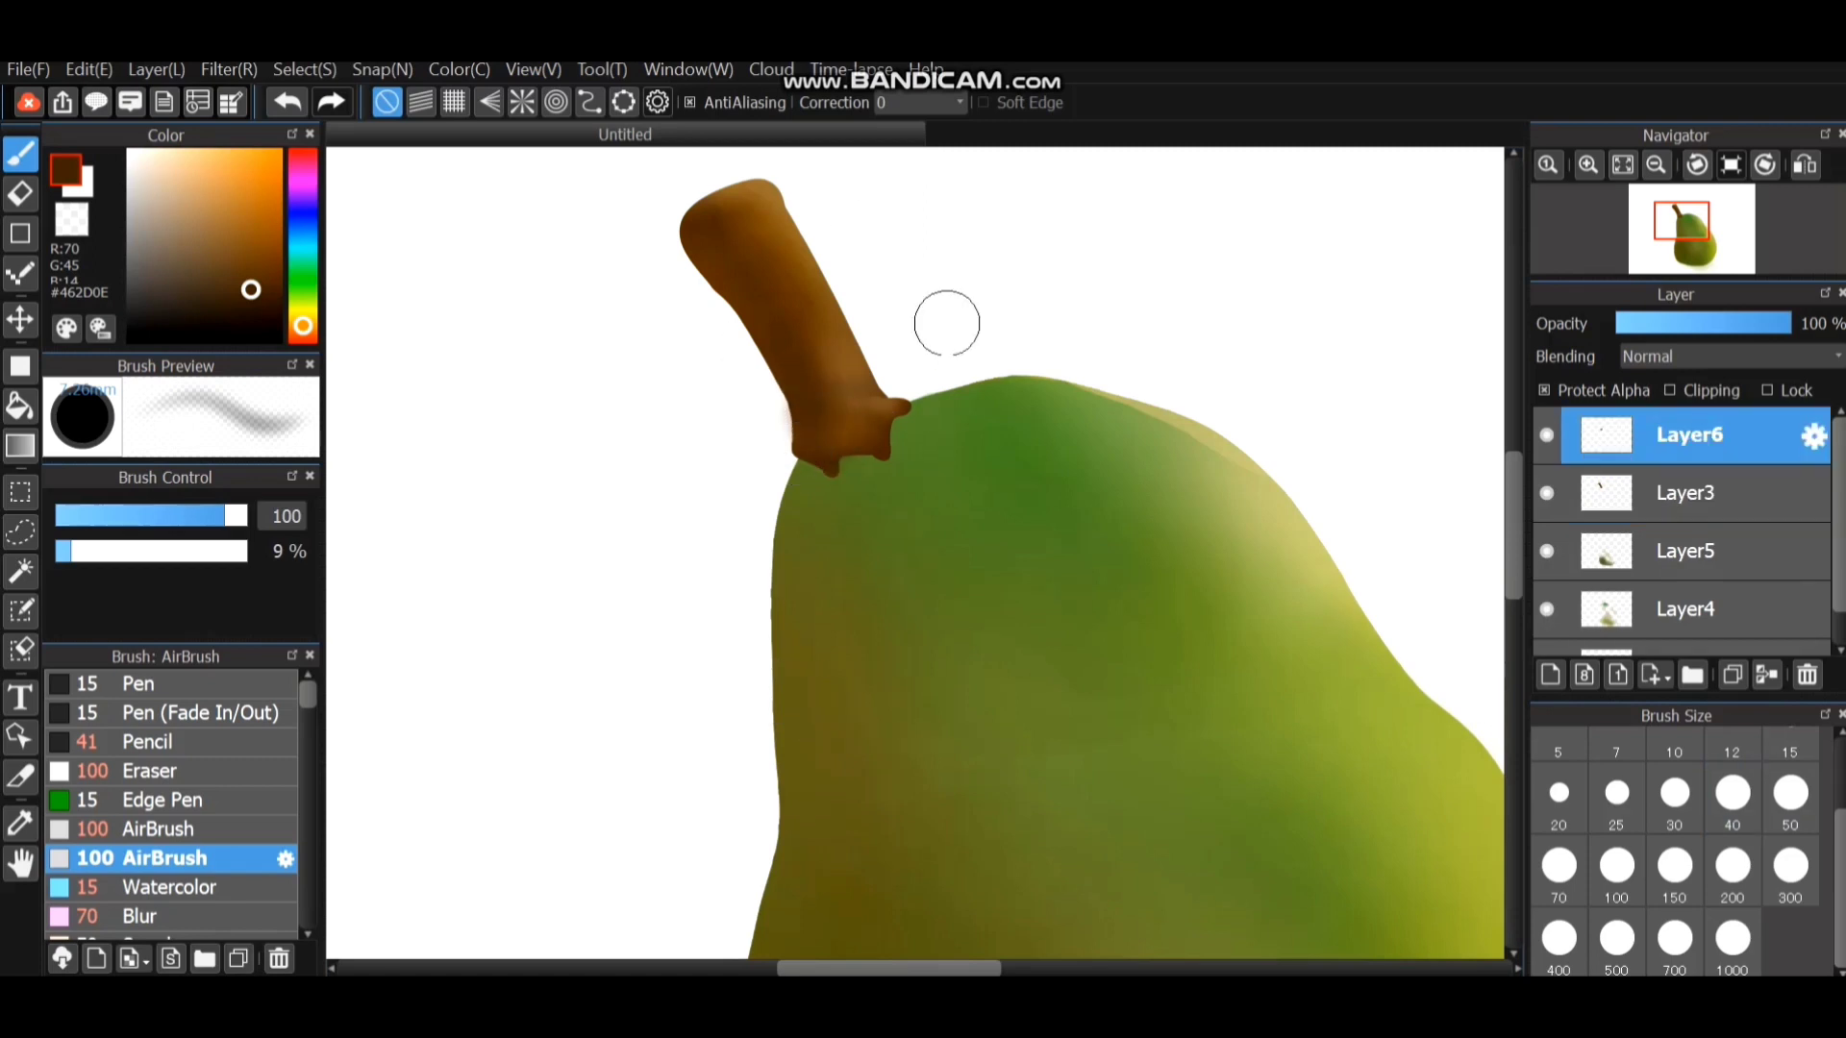
Add a new layer above Layer6 and try to bucket-fill the background with #533209, undoing the fill.
scroll(807, 464, down, 6)
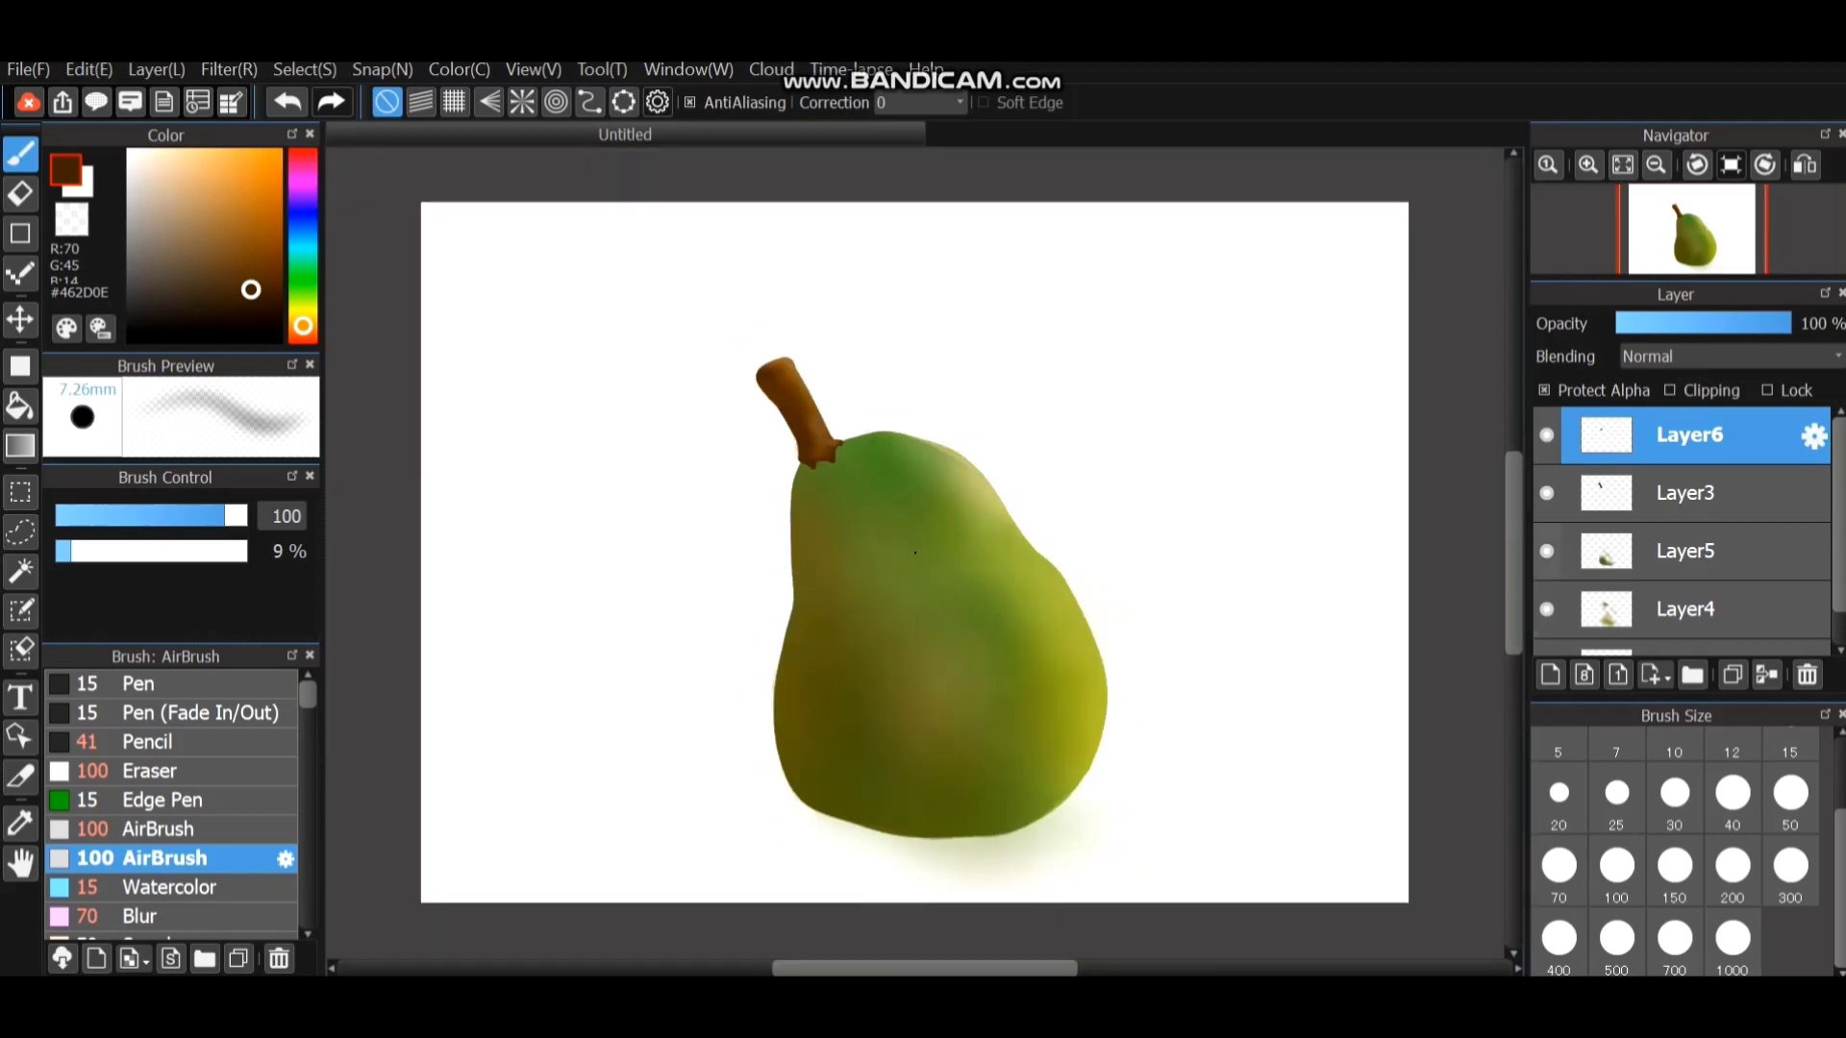
click(1550, 675)
click(21, 406)
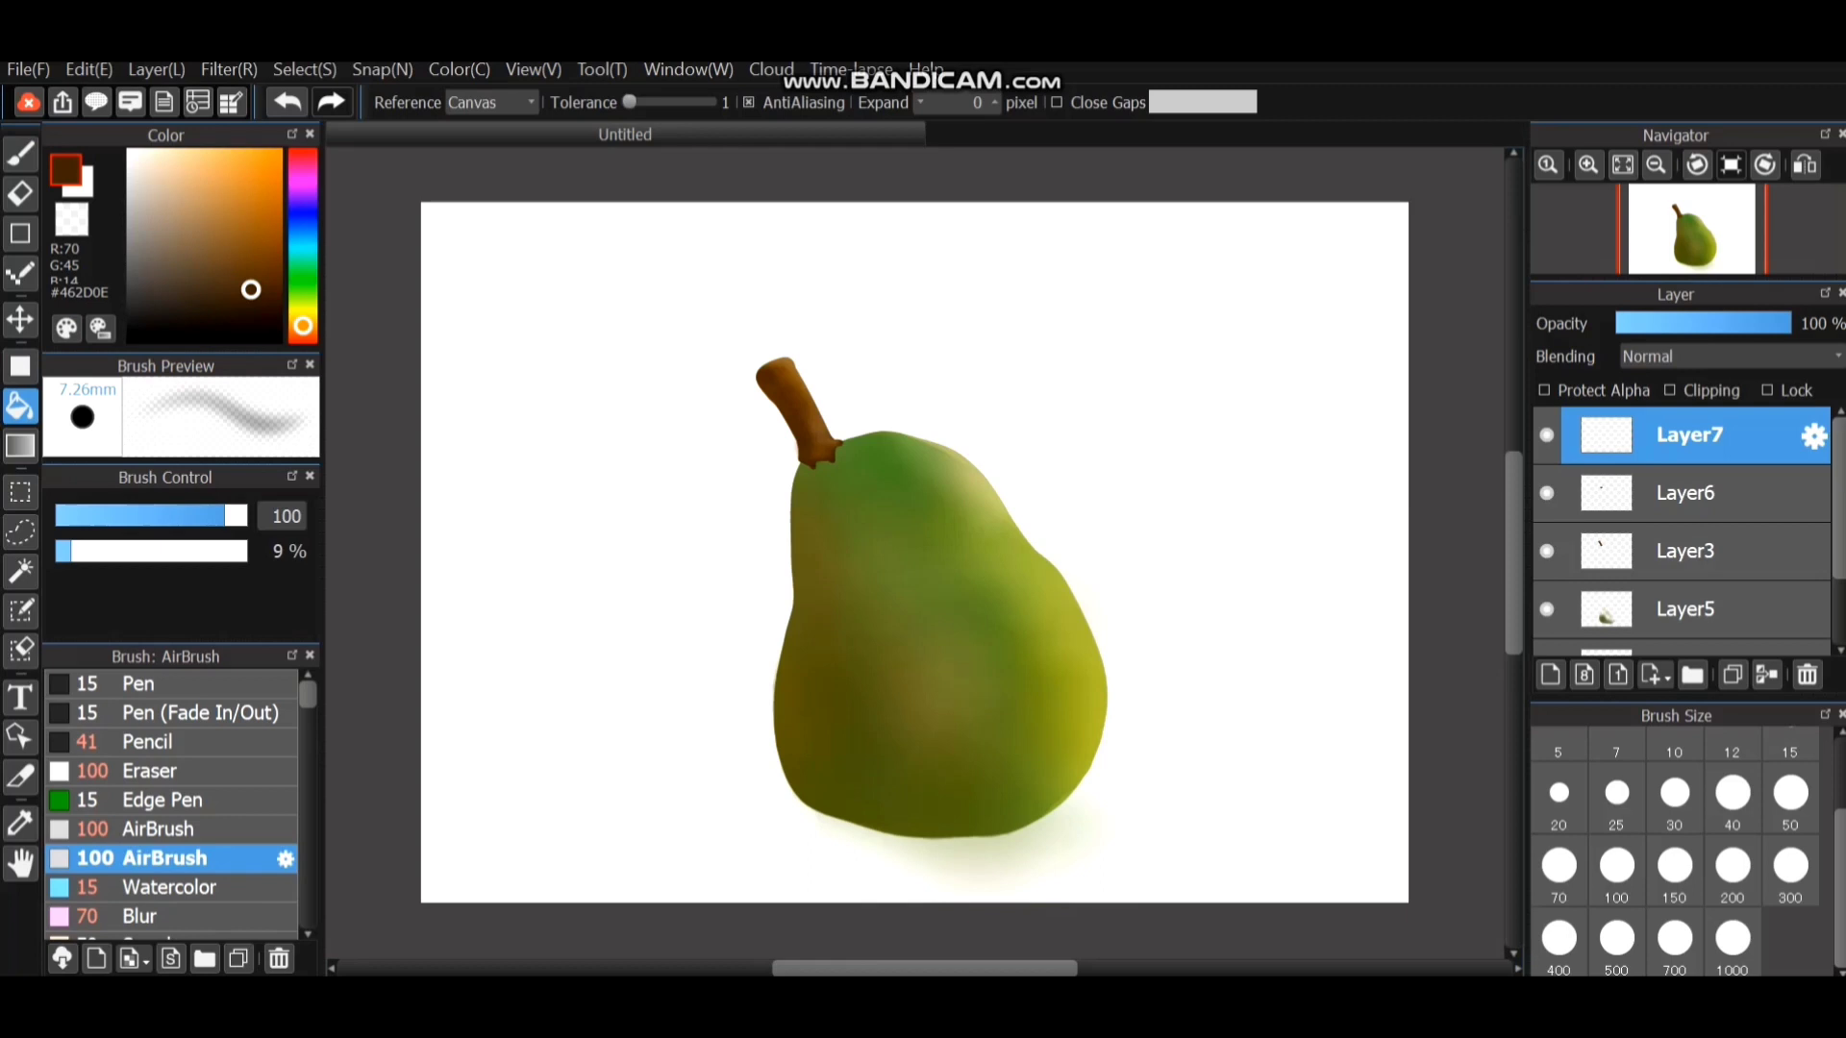
click(206, 204)
drag(262, 315, 263, 289)
click(598, 437)
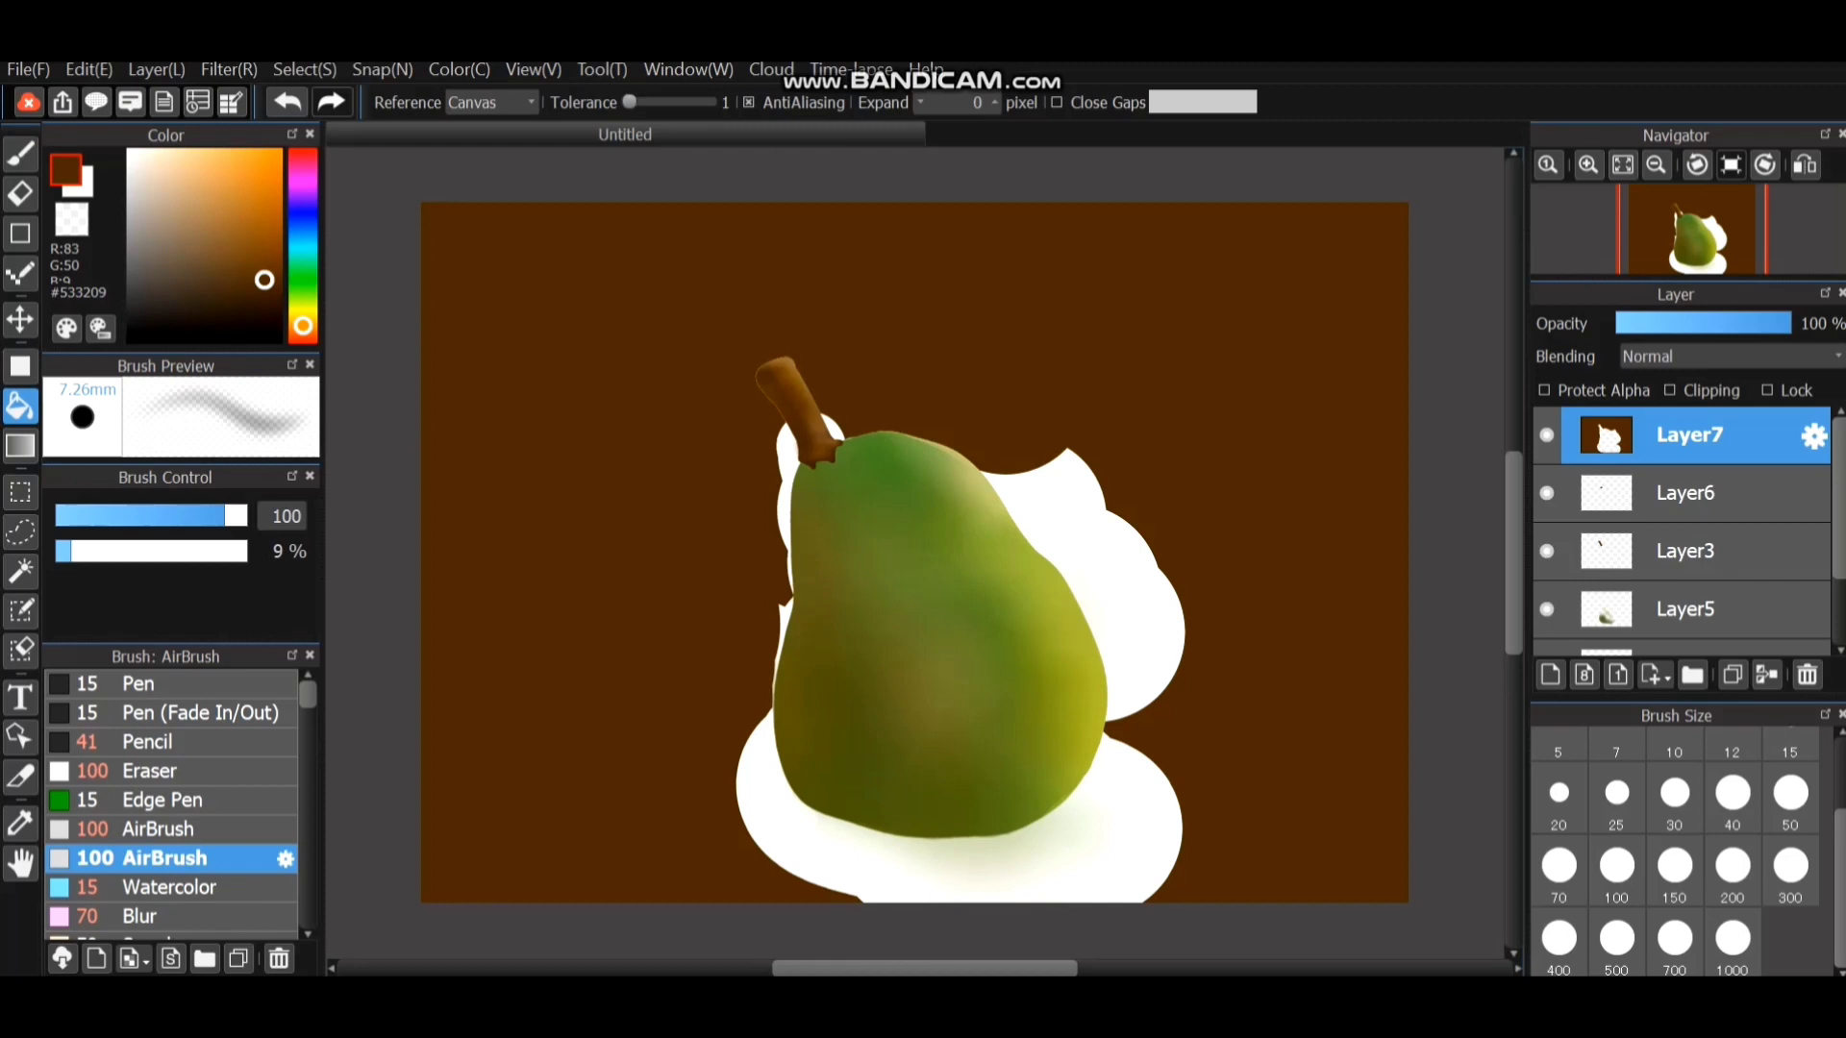
key(ctrl+z)
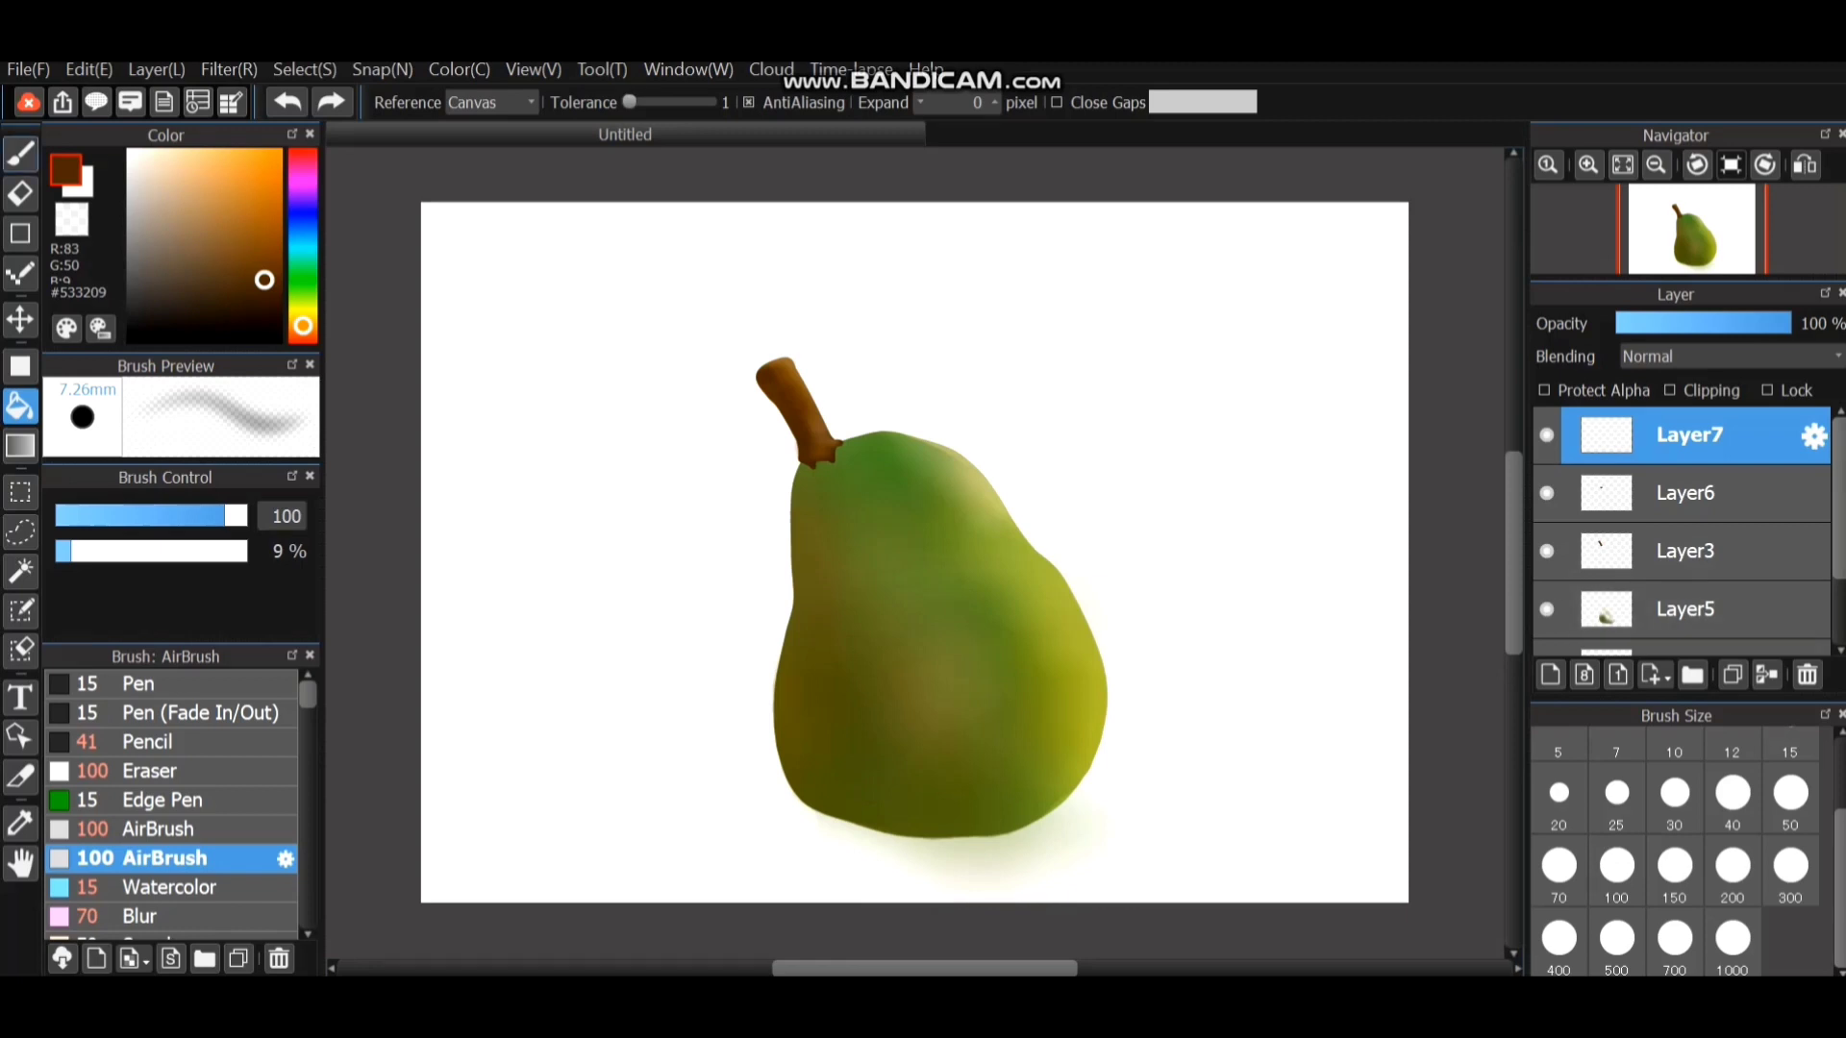
Move the empty Layer7 below Layer2 and set the second AirBrush to size 700.
key(b)
drag(1689, 436, 1689, 646)
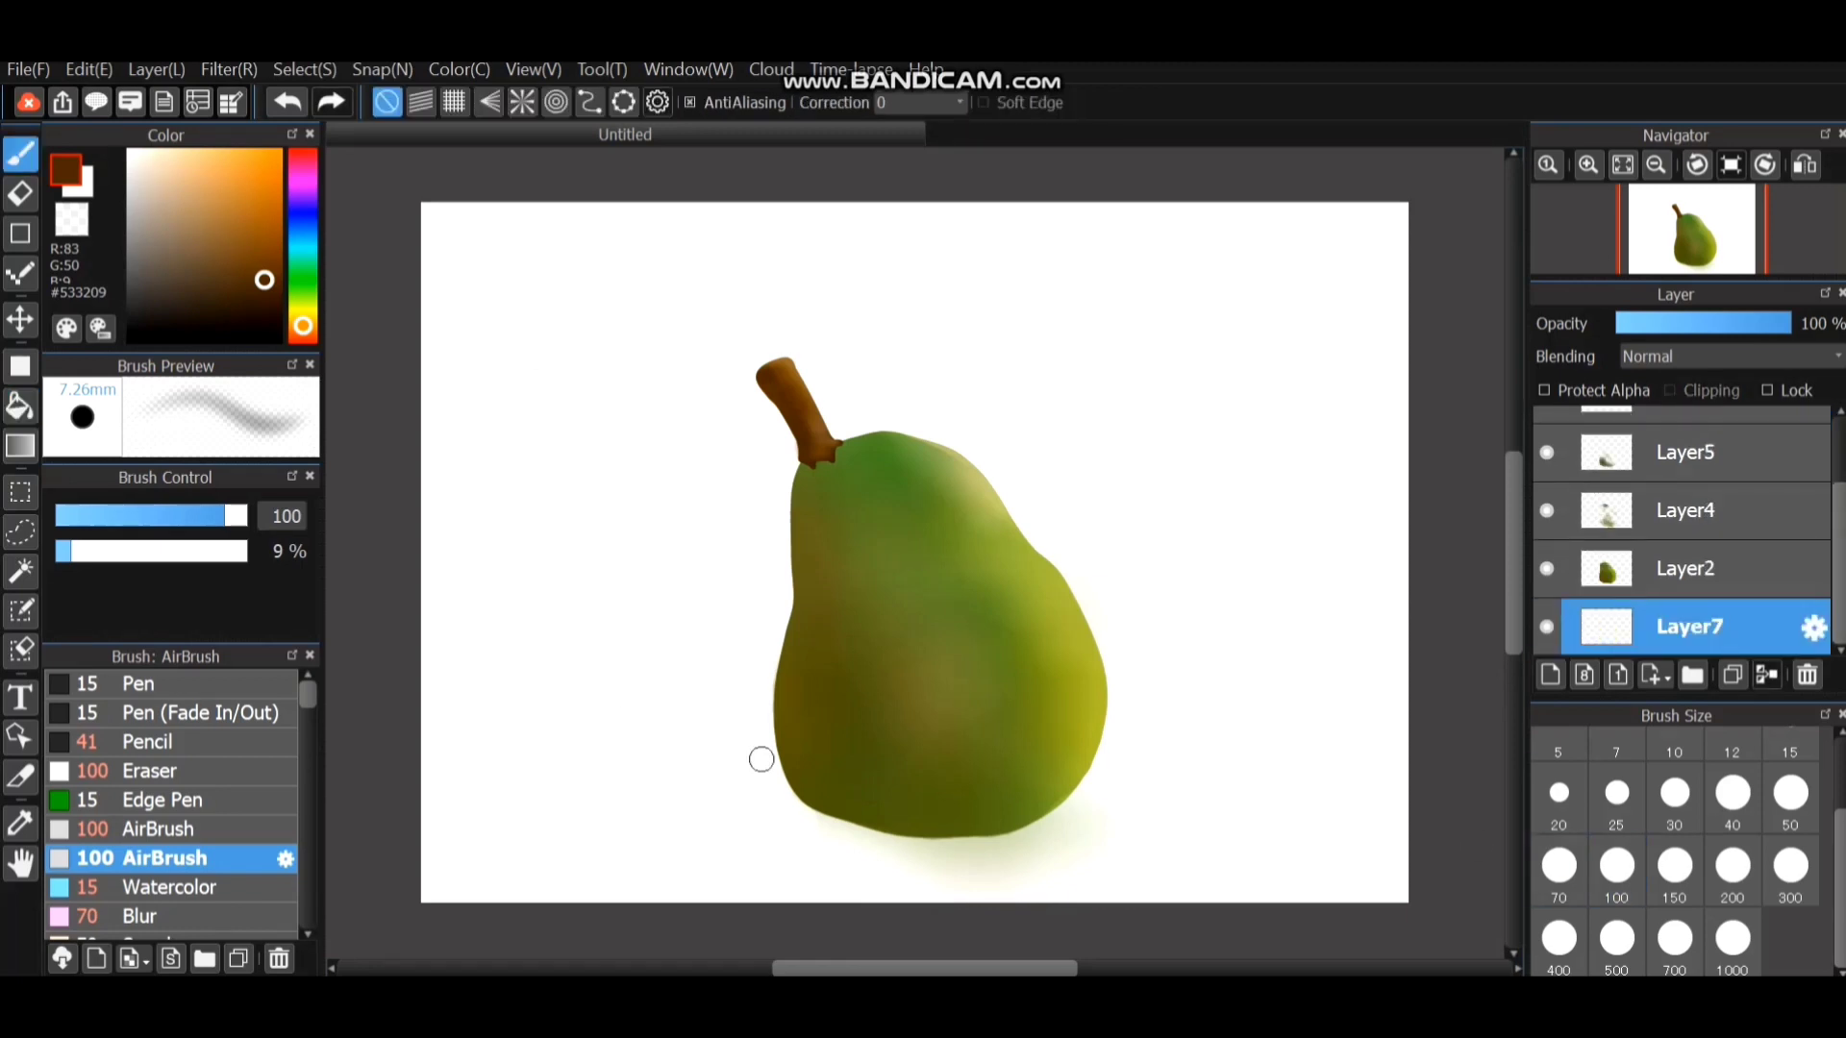
click(1674, 939)
click(173, 887)
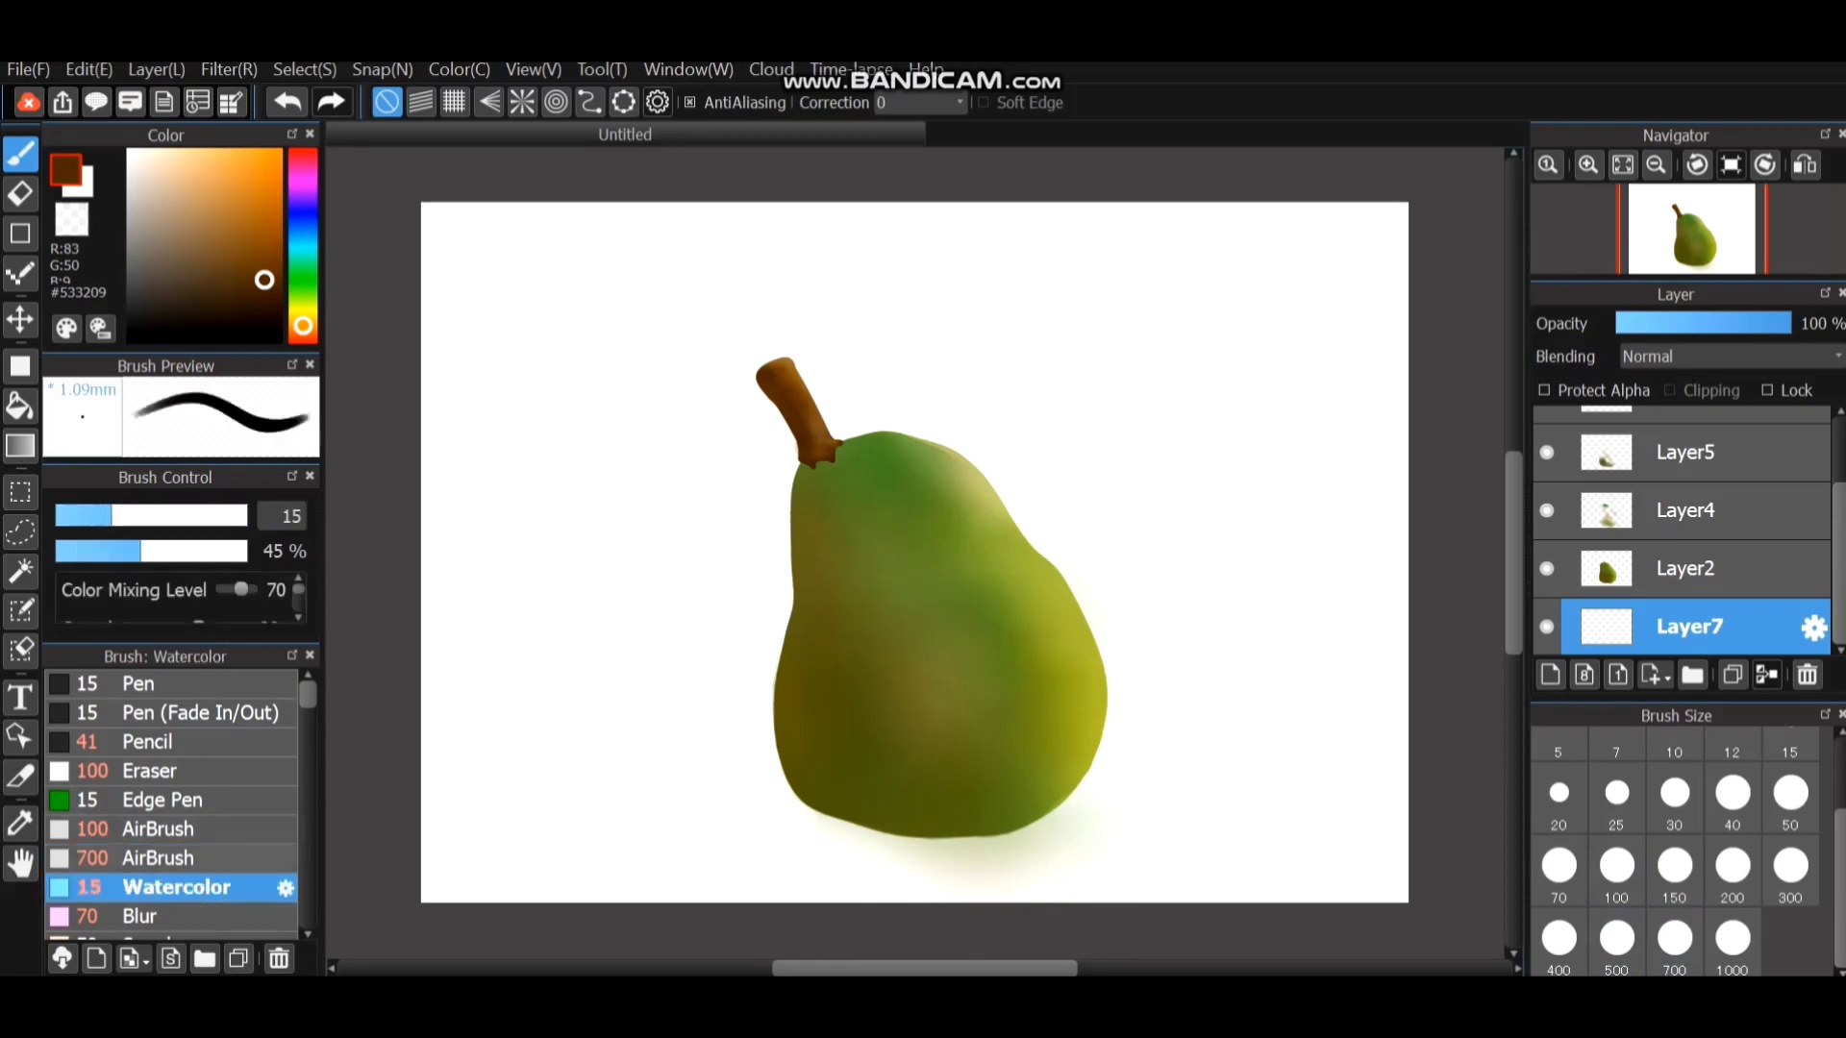
Try to splatter #533209 across the ground behind the pear on Layer7 using the Paint 2 brush at size 1000.
scroll(173, 808, down, 3)
click(173, 771)
click(173, 829)
scroll(173, 829, down, 1)
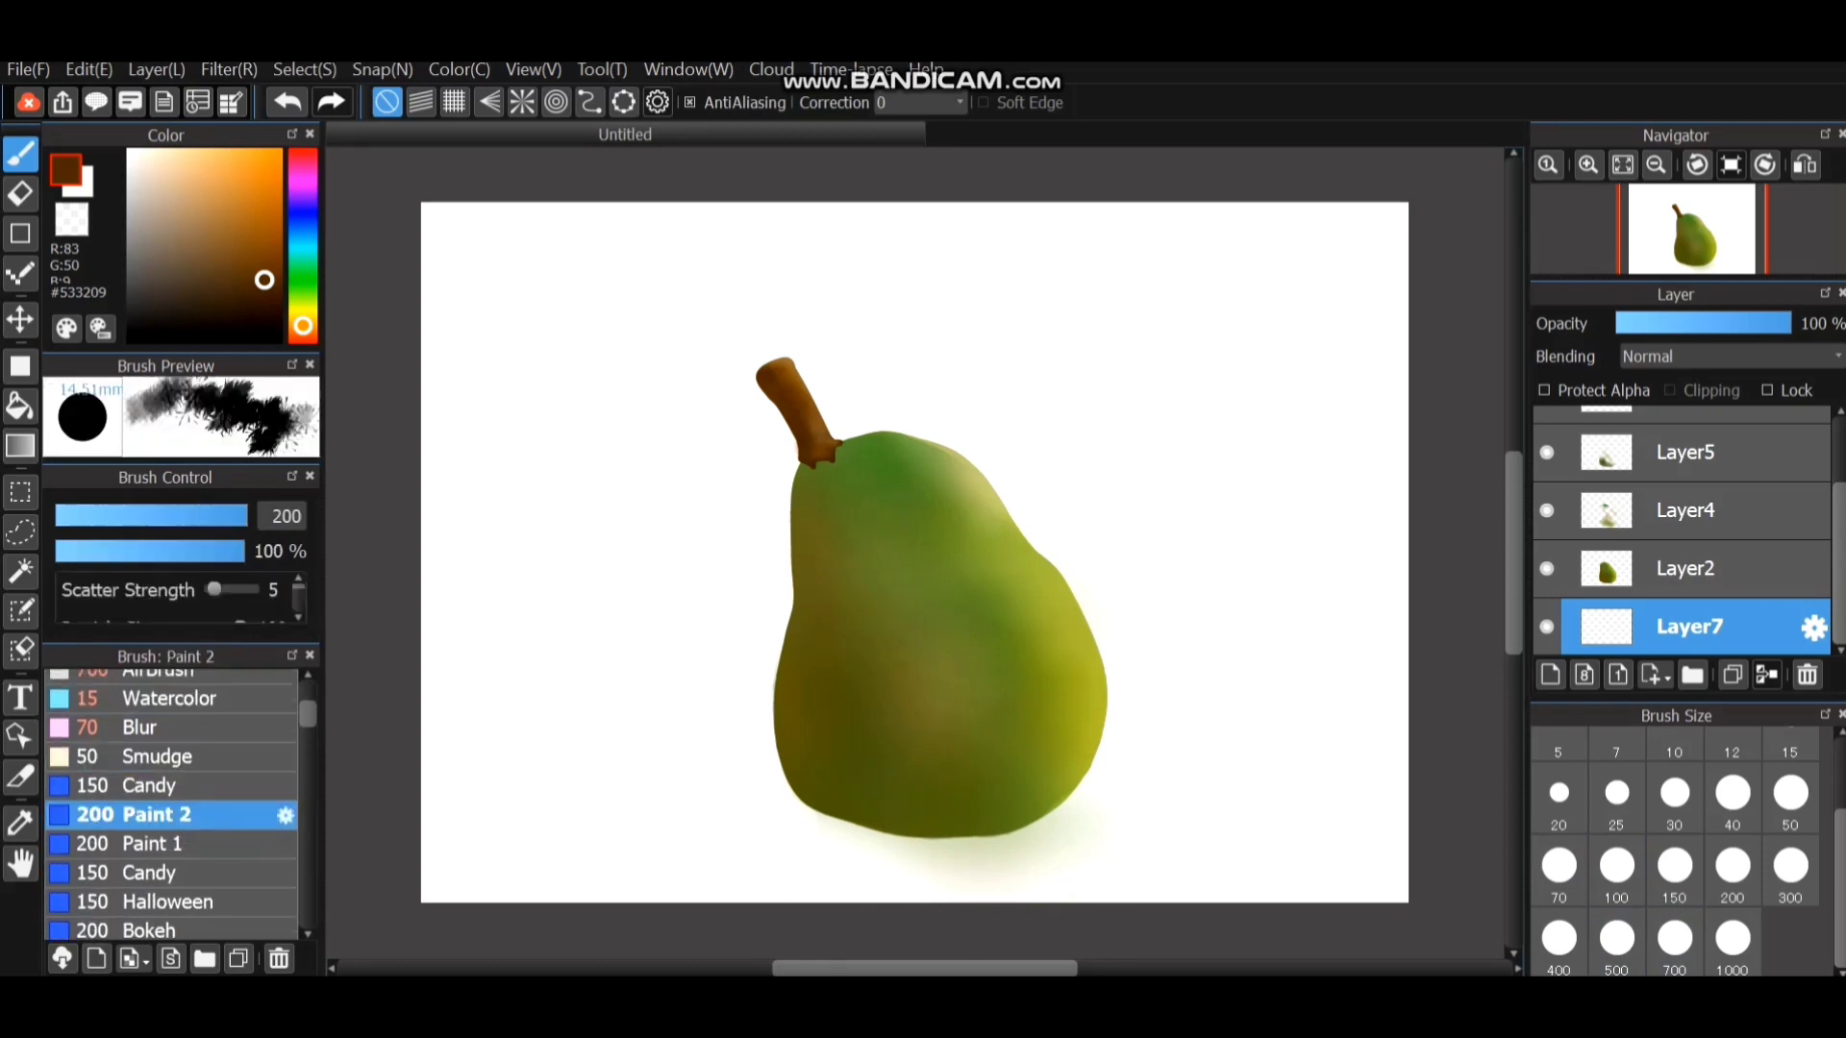
click(1732, 939)
mouse_move(638, 791)
mouse_down()
mouse_move(969, 835)
mouse_move(1225, 842)
mouse_move(1102, 808)
mouse_move(1327, 803)
mouse_up()
key(ctrl+z)
key(ctrl+z)
key(ctrl+z)
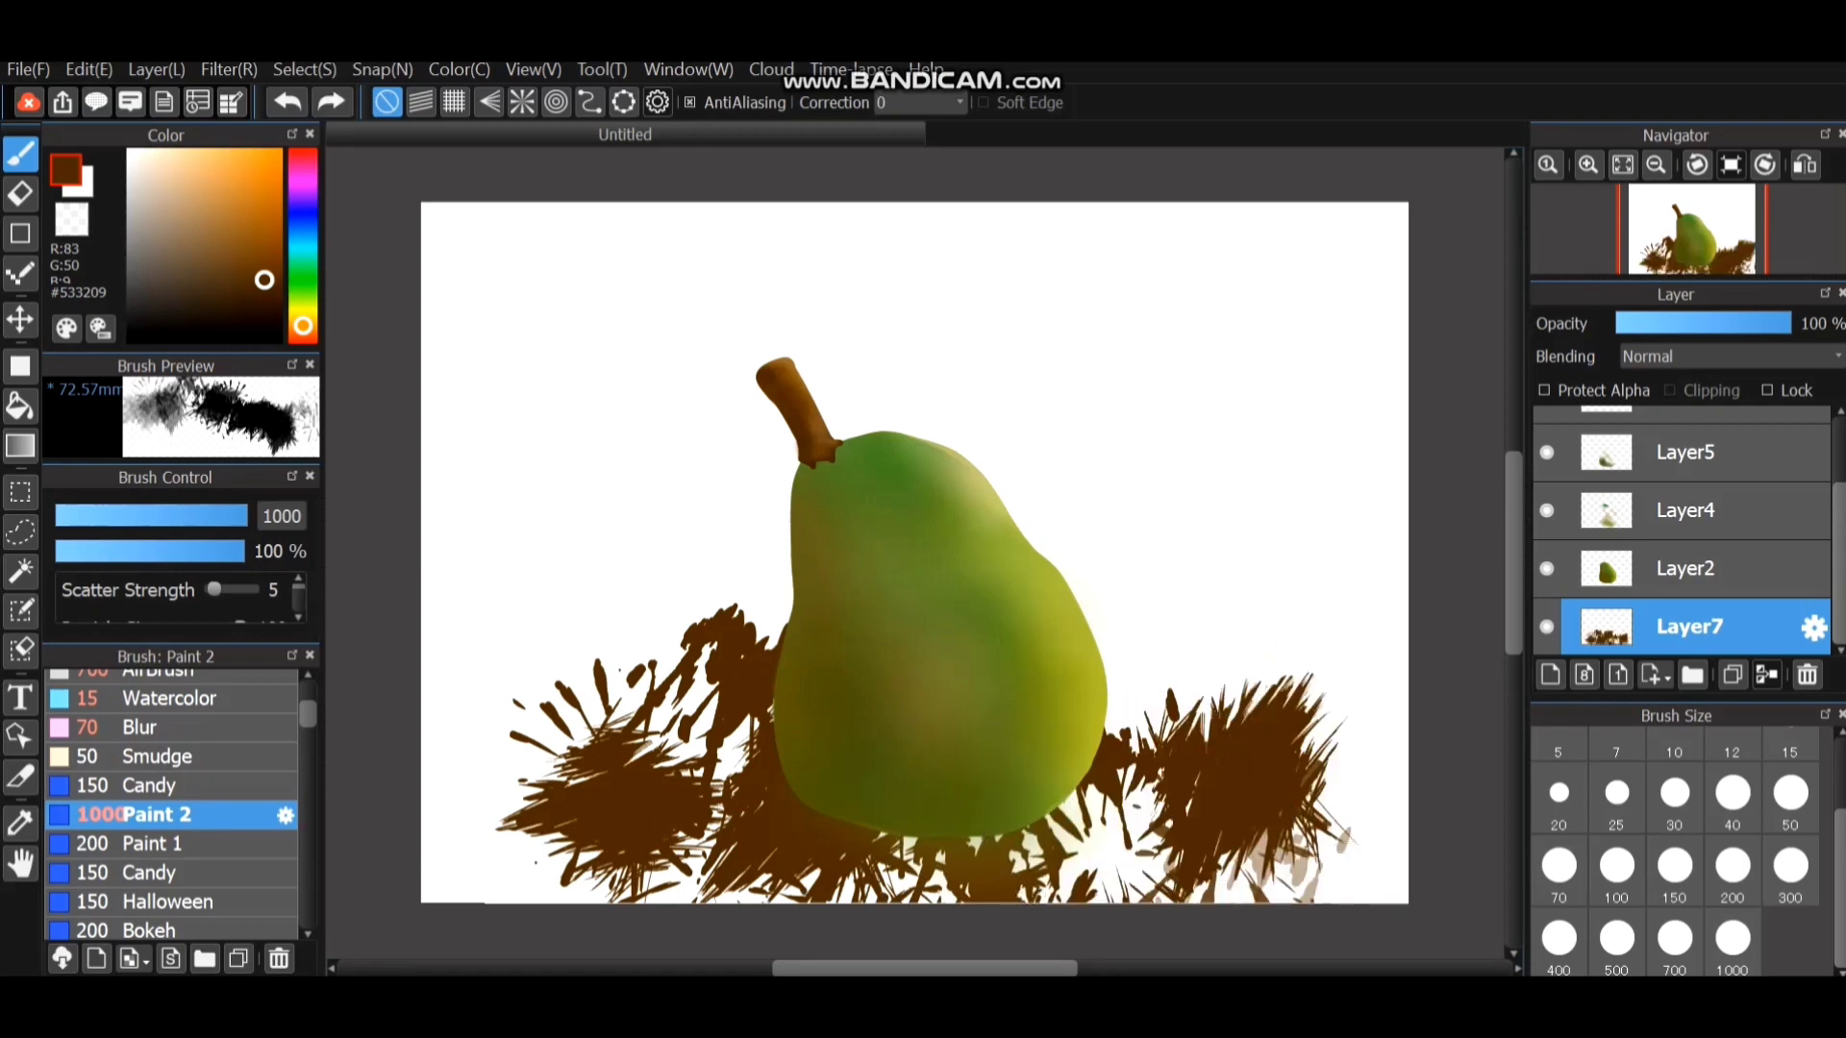
Try to paint the ground behind the pear on Layer7 in #533209 using the Paint 1 brush at size 1000.
click(173, 844)
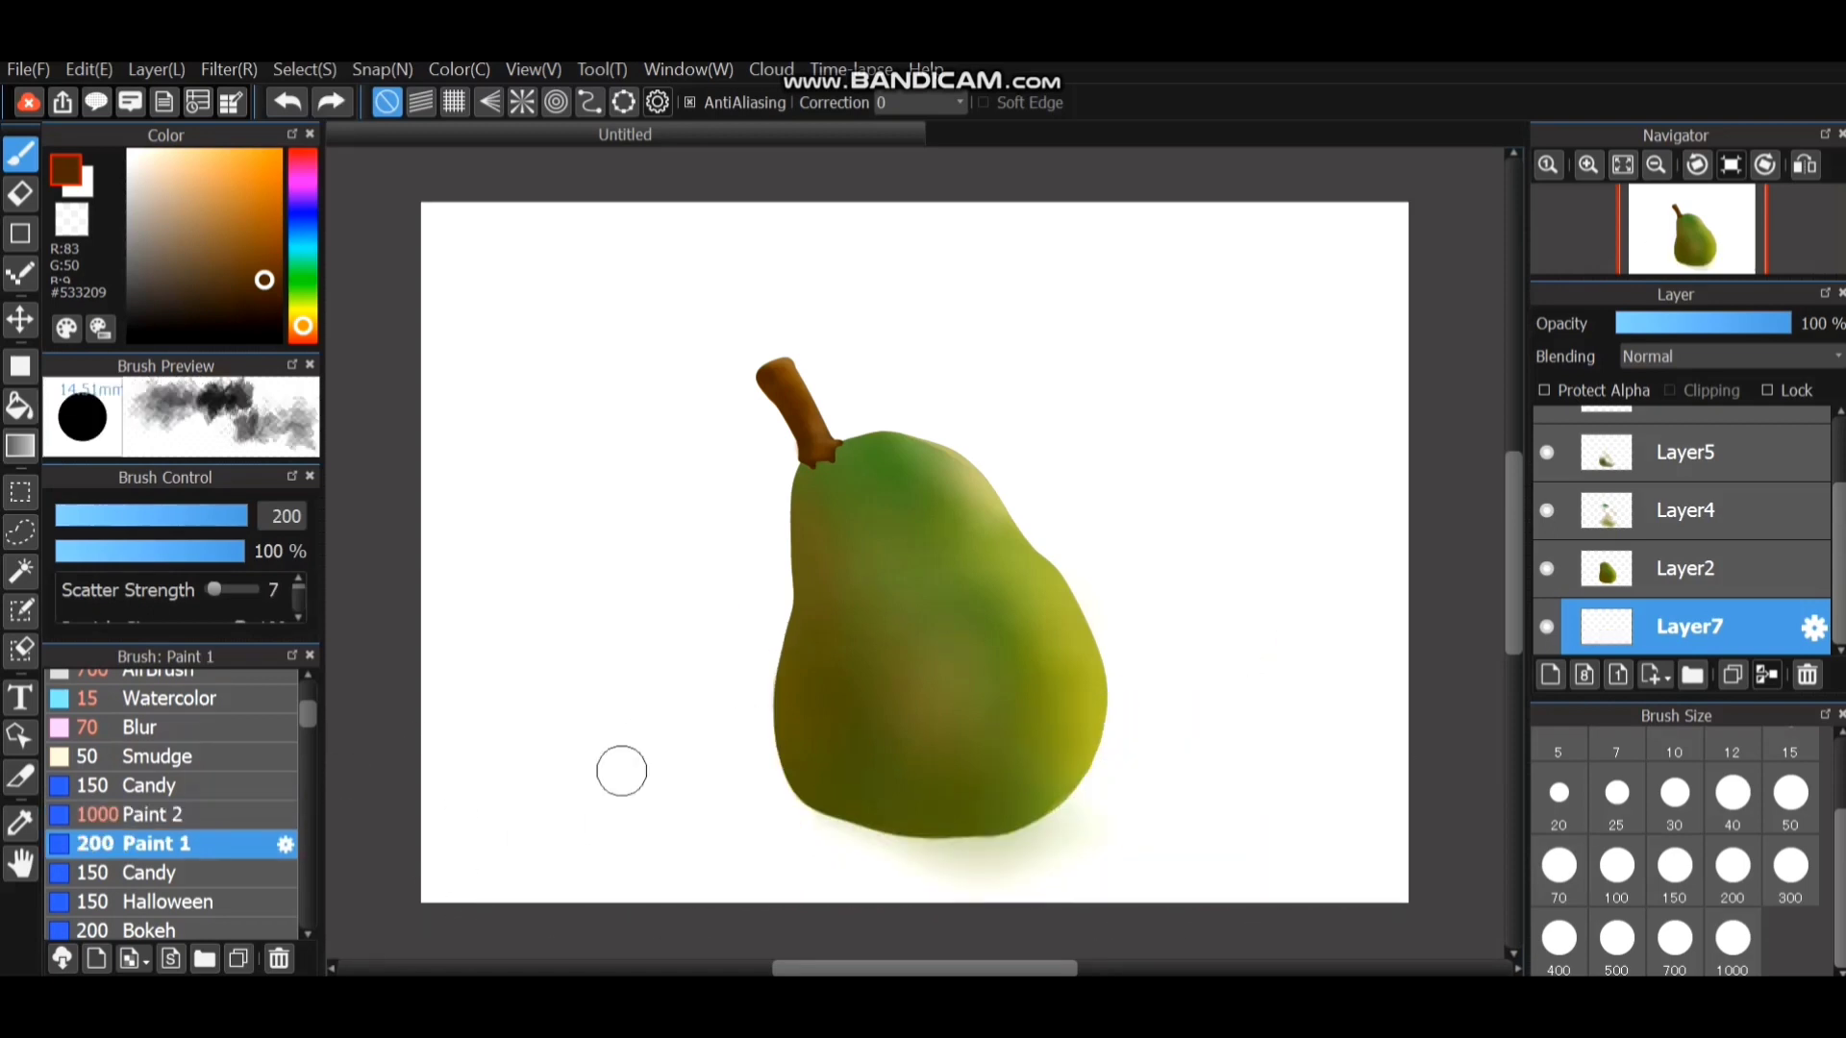
mouse_move(621, 771)
mouse_down()
mouse_move(691, 849)
mouse_move(734, 852)
mouse_up()
key(ctrl+z)
click(1732, 939)
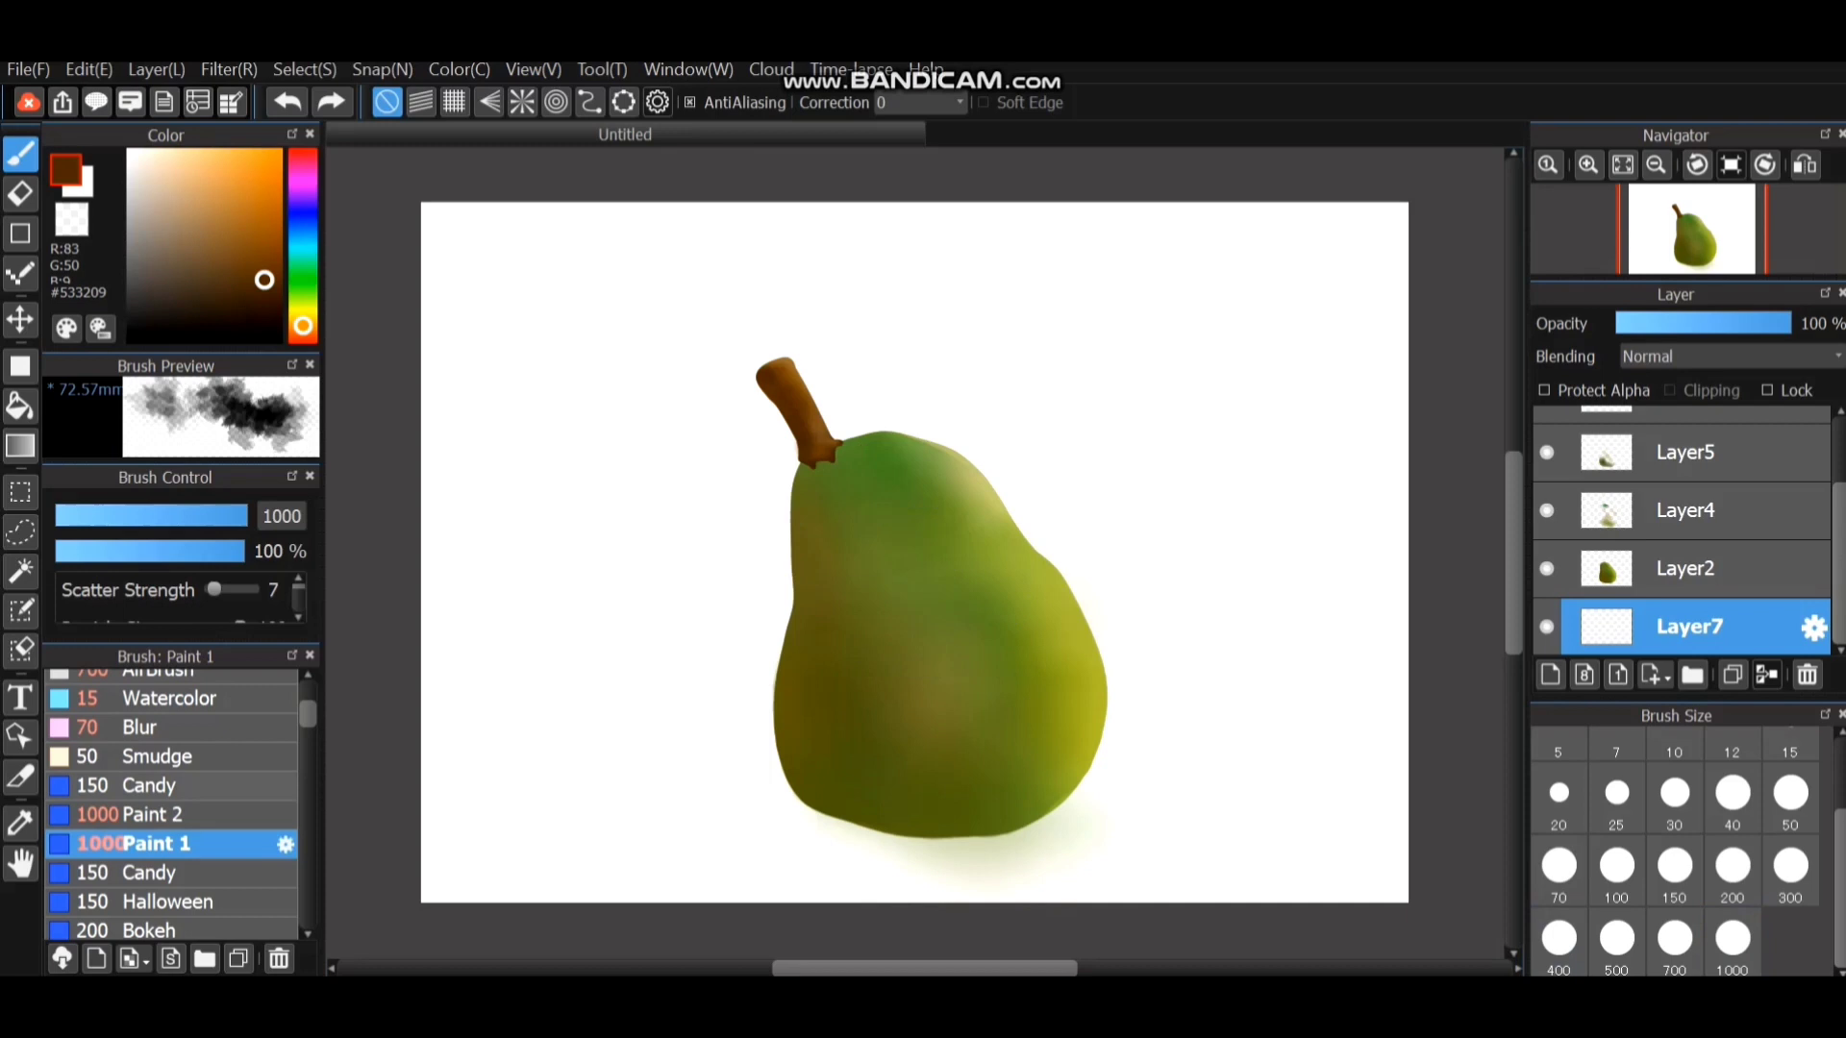
mouse_move(568, 744)
mouse_down()
mouse_move(762, 865)
mouse_move(763, 672)
mouse_move(886, 775)
mouse_move(1112, 682)
mouse_move(1236, 731)
mouse_move(1330, 898)
mouse_up()
key(ctrl+z)
key(ctrl+z)
key(ctrl+z)
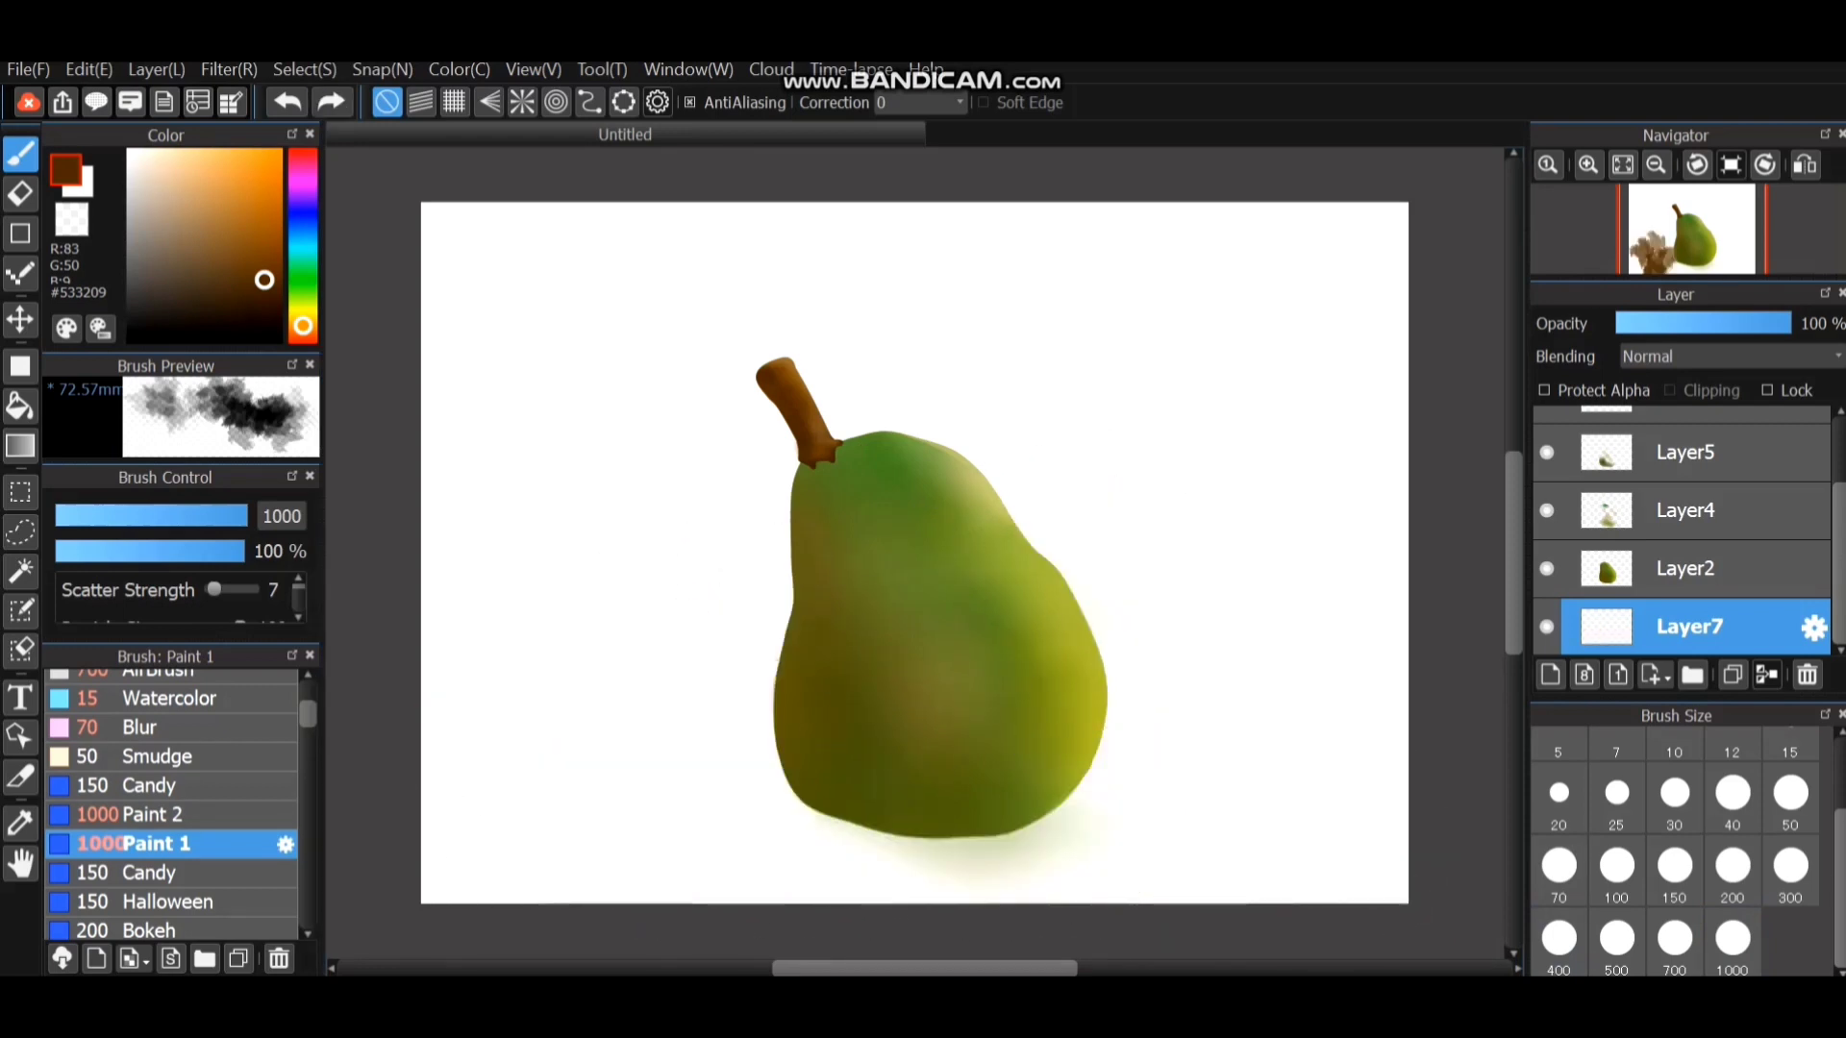
Examine the previews of the decorative and texture brushes from Candy through Segment for one that suits the background.
click(145, 872)
click(163, 871)
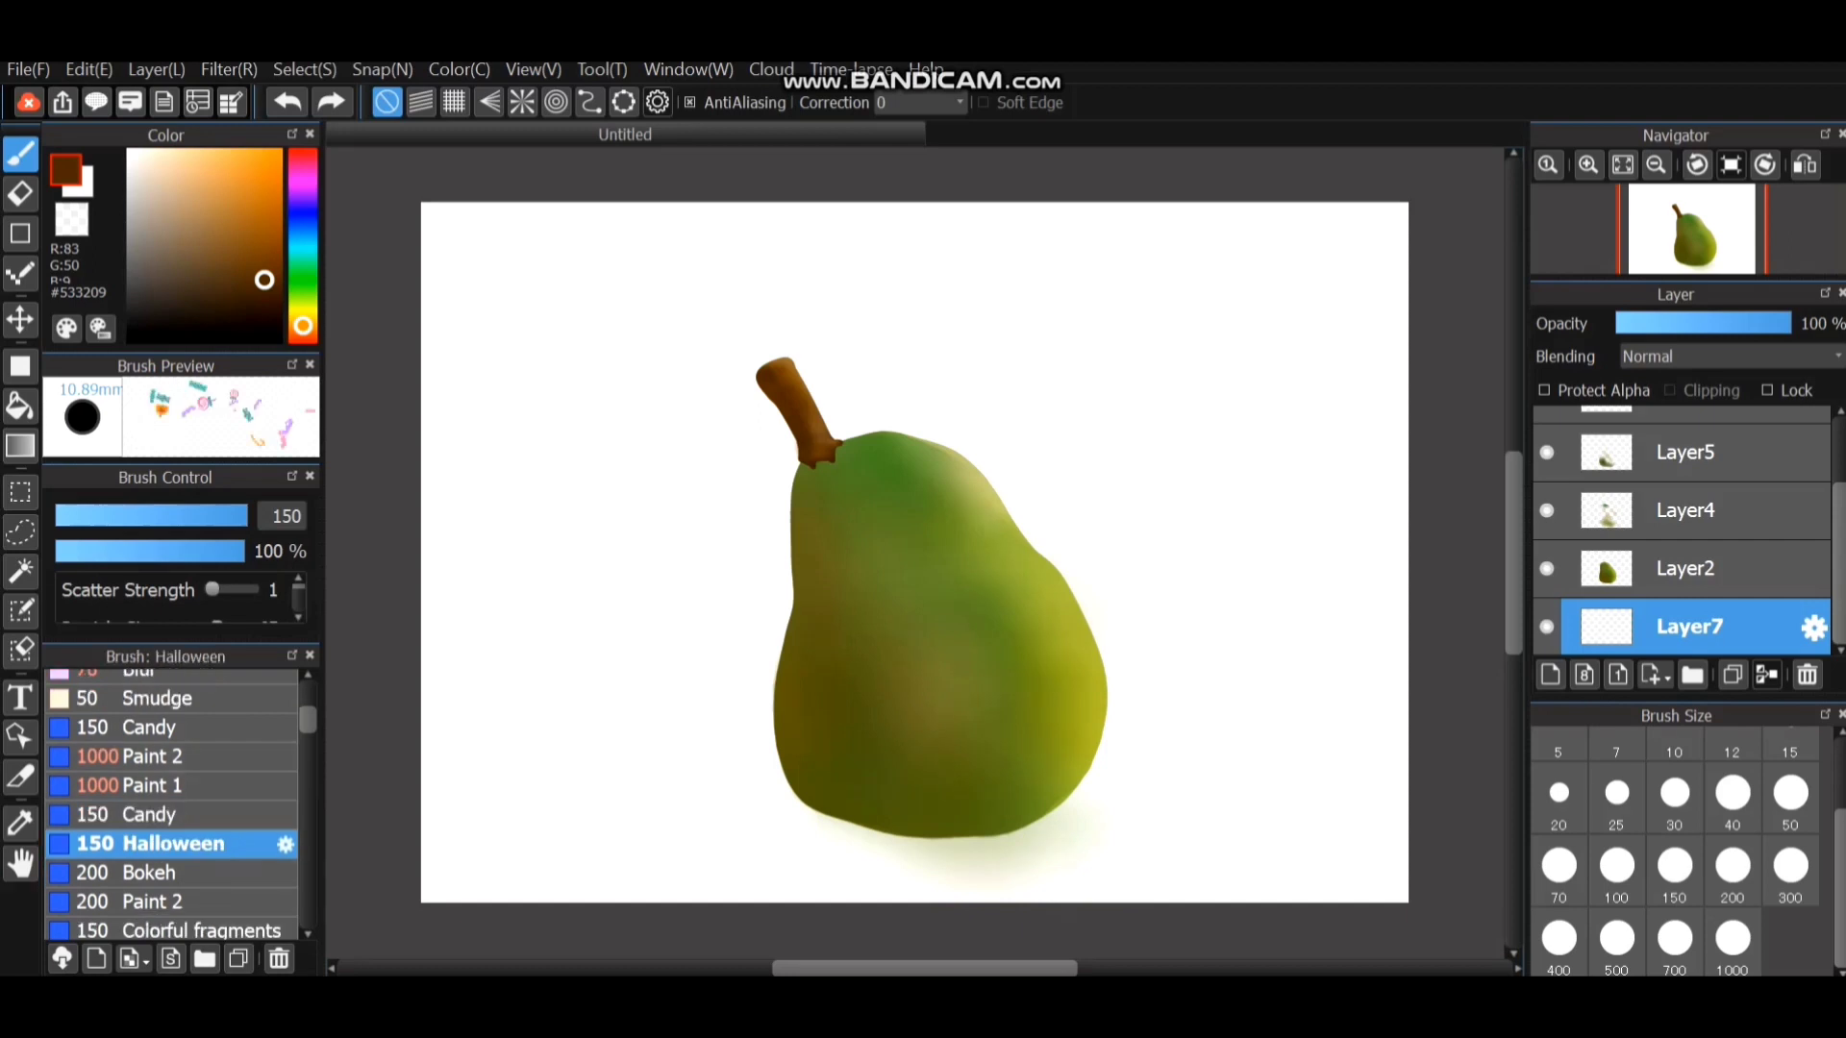
scroll(173, 804, down, 3)
click(173, 742)
click(154, 712)
click(183, 770)
click(154, 800)
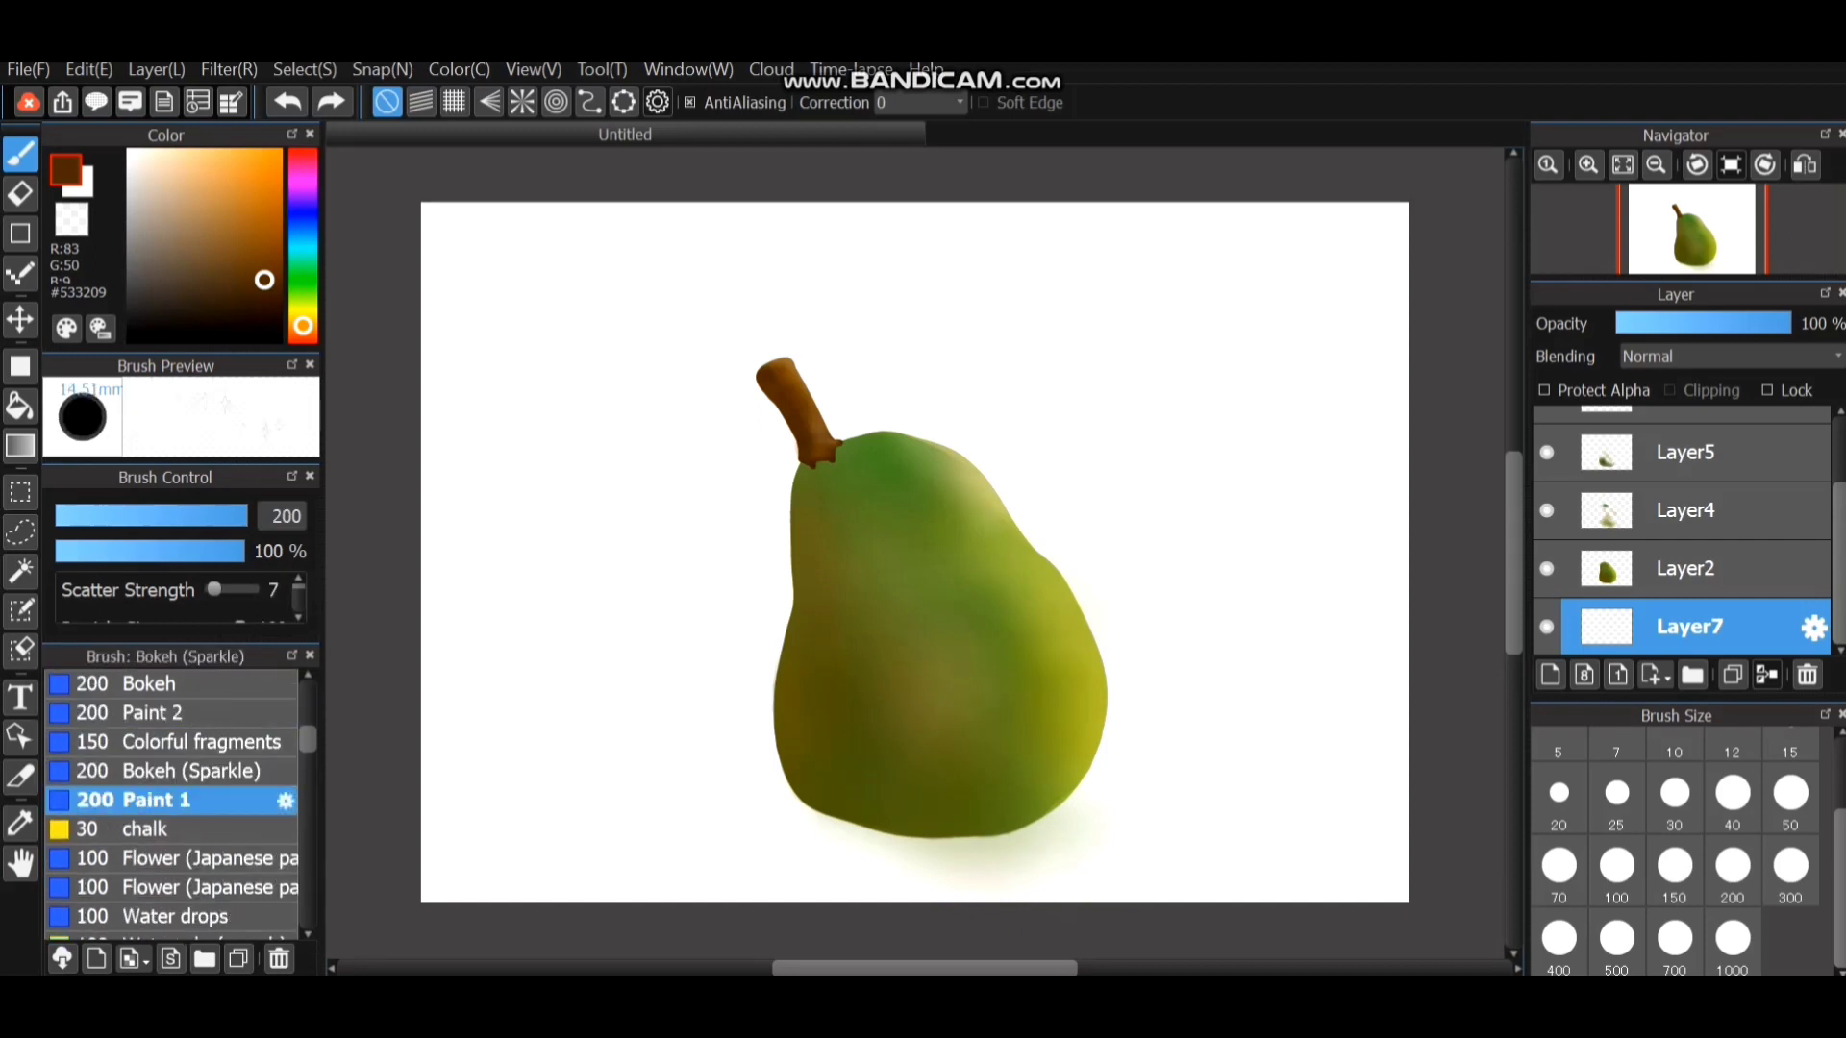
click(154, 829)
click(173, 858)
click(174, 887)
click(173, 916)
scroll(173, 913, down, 1)
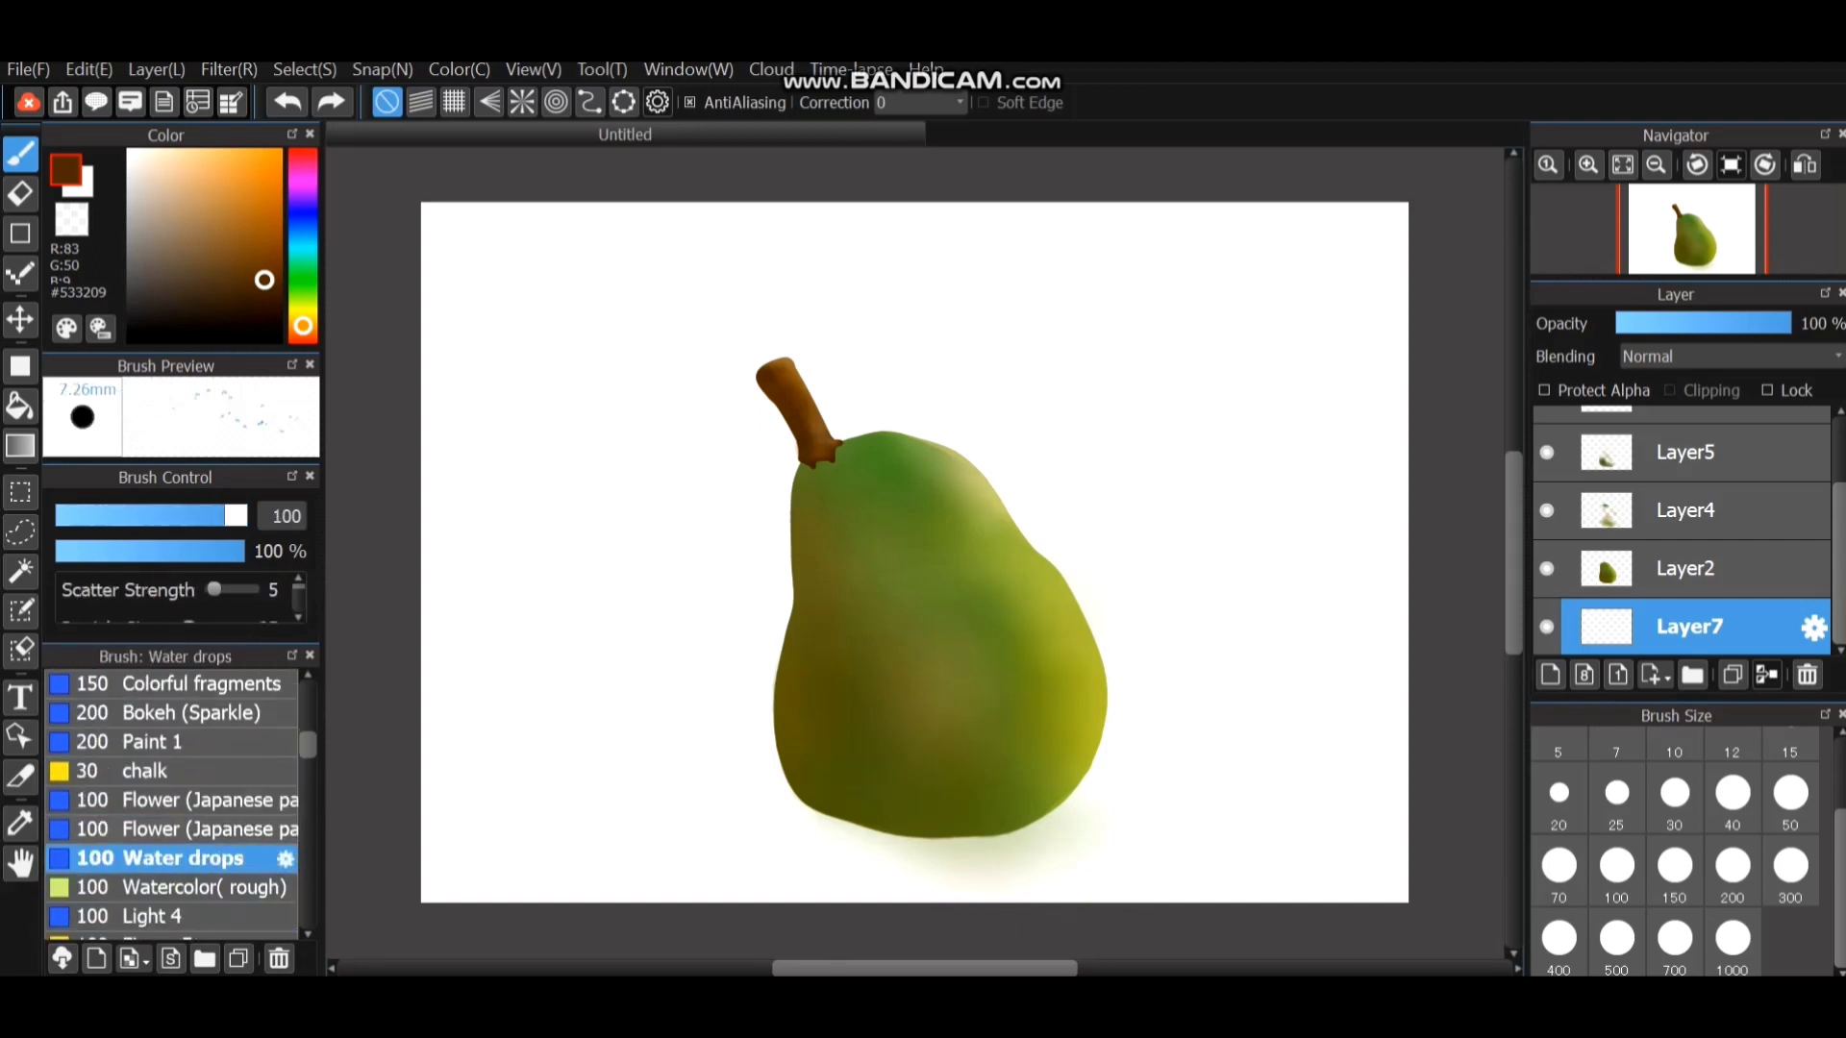
click(173, 887)
scroll(173, 817, down, 1)
click(173, 886)
click(173, 915)
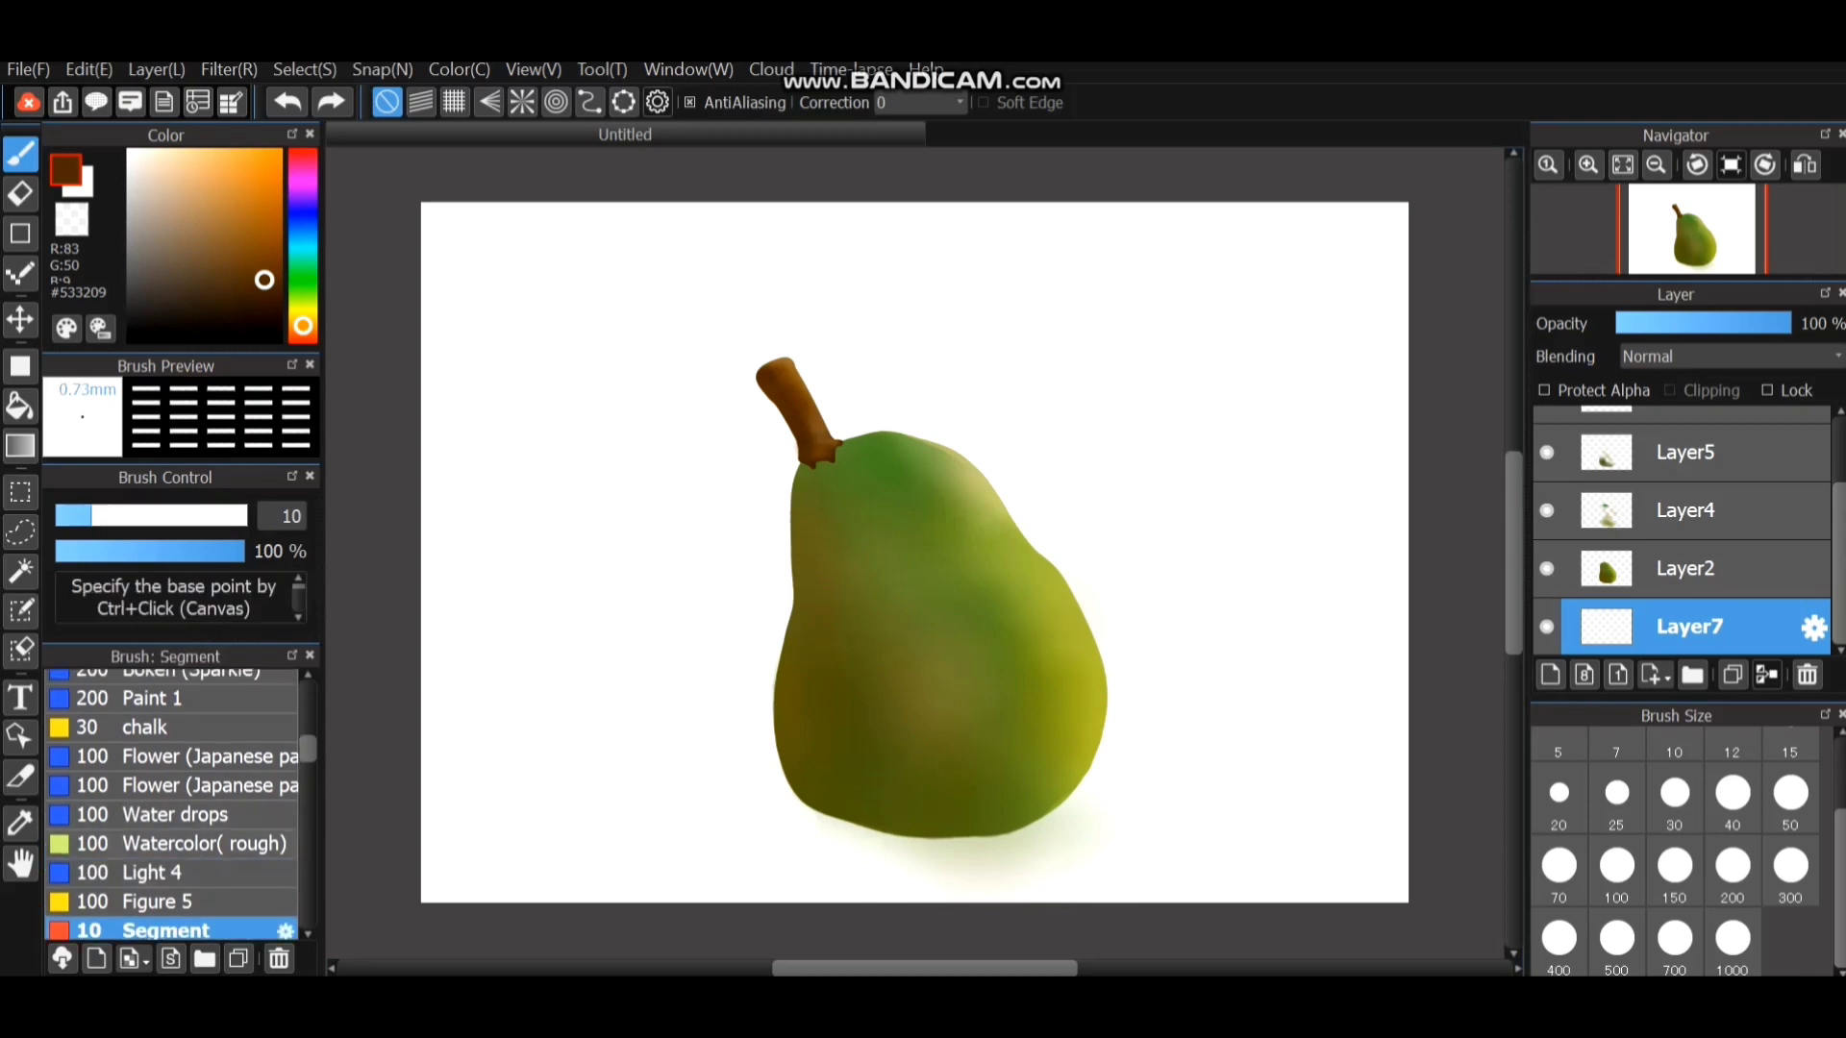
scroll(173, 805, up, 8)
Paint a wide #533209 brown ground band behind the pear on Layer7 with the Watercolor brush at size 500.
click(173, 829)
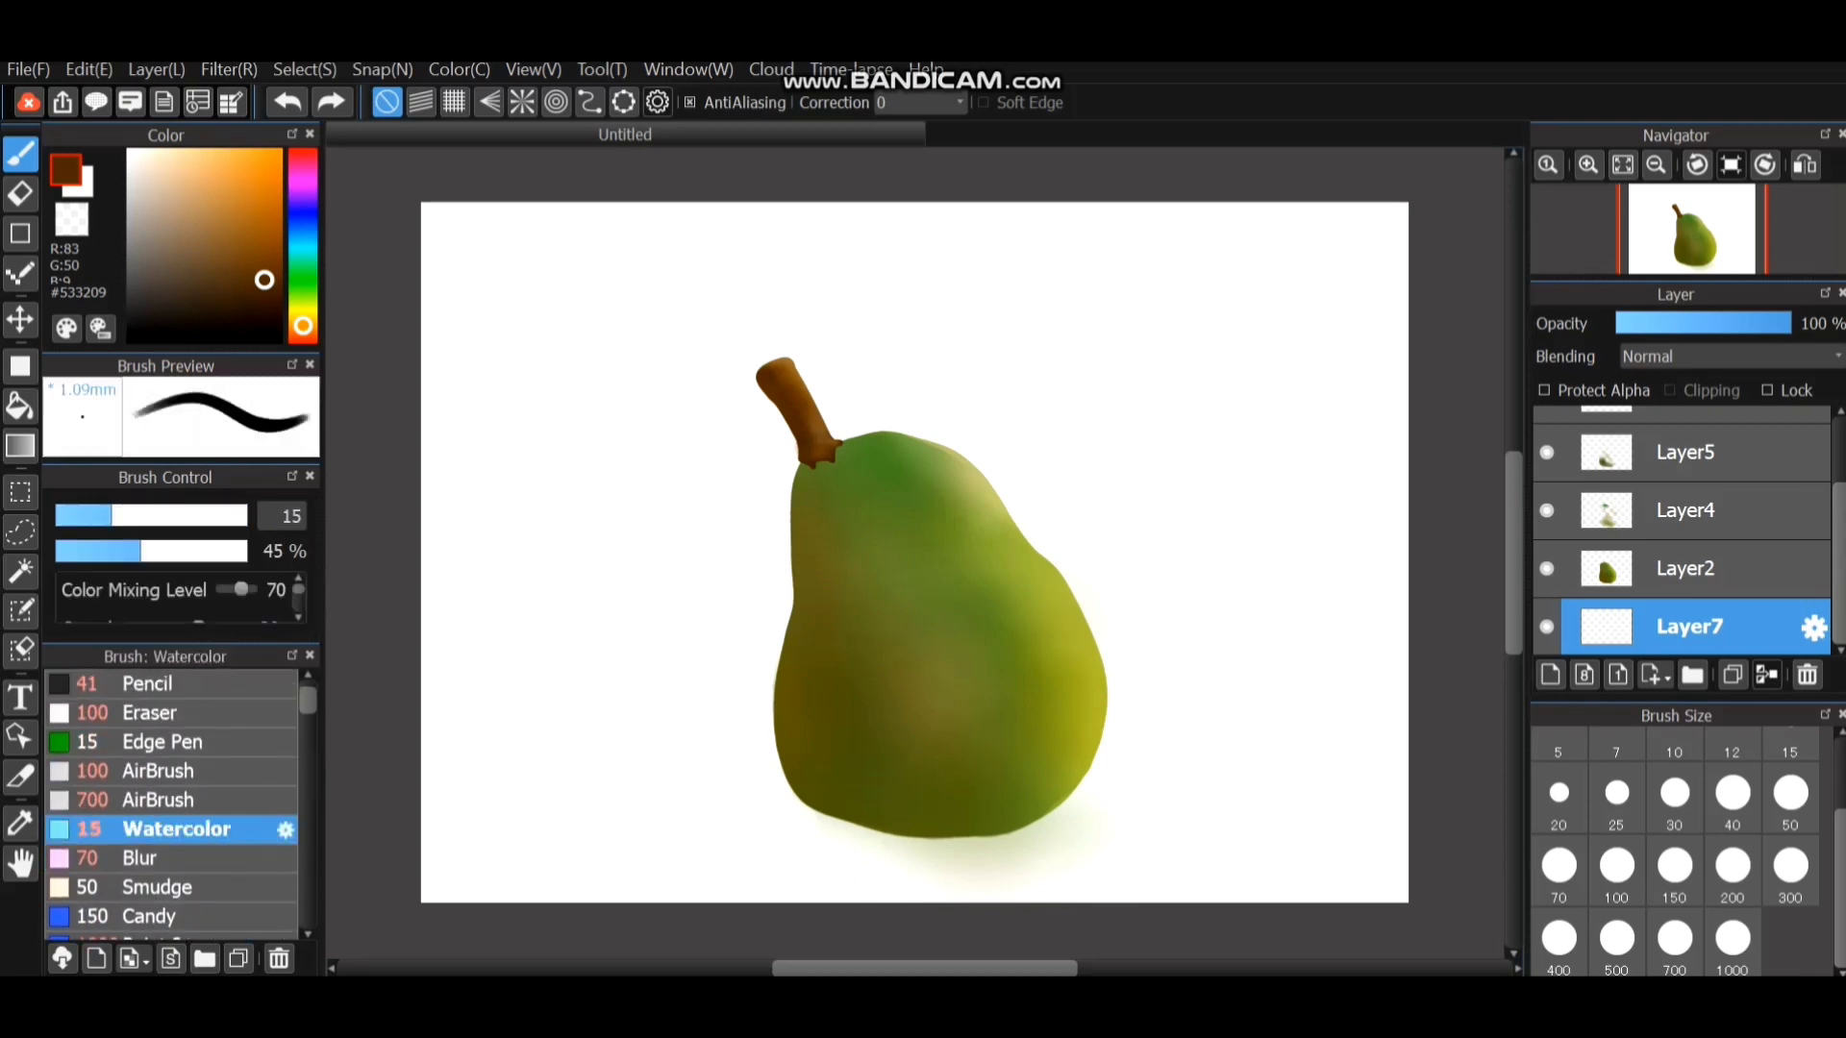
click(1616, 937)
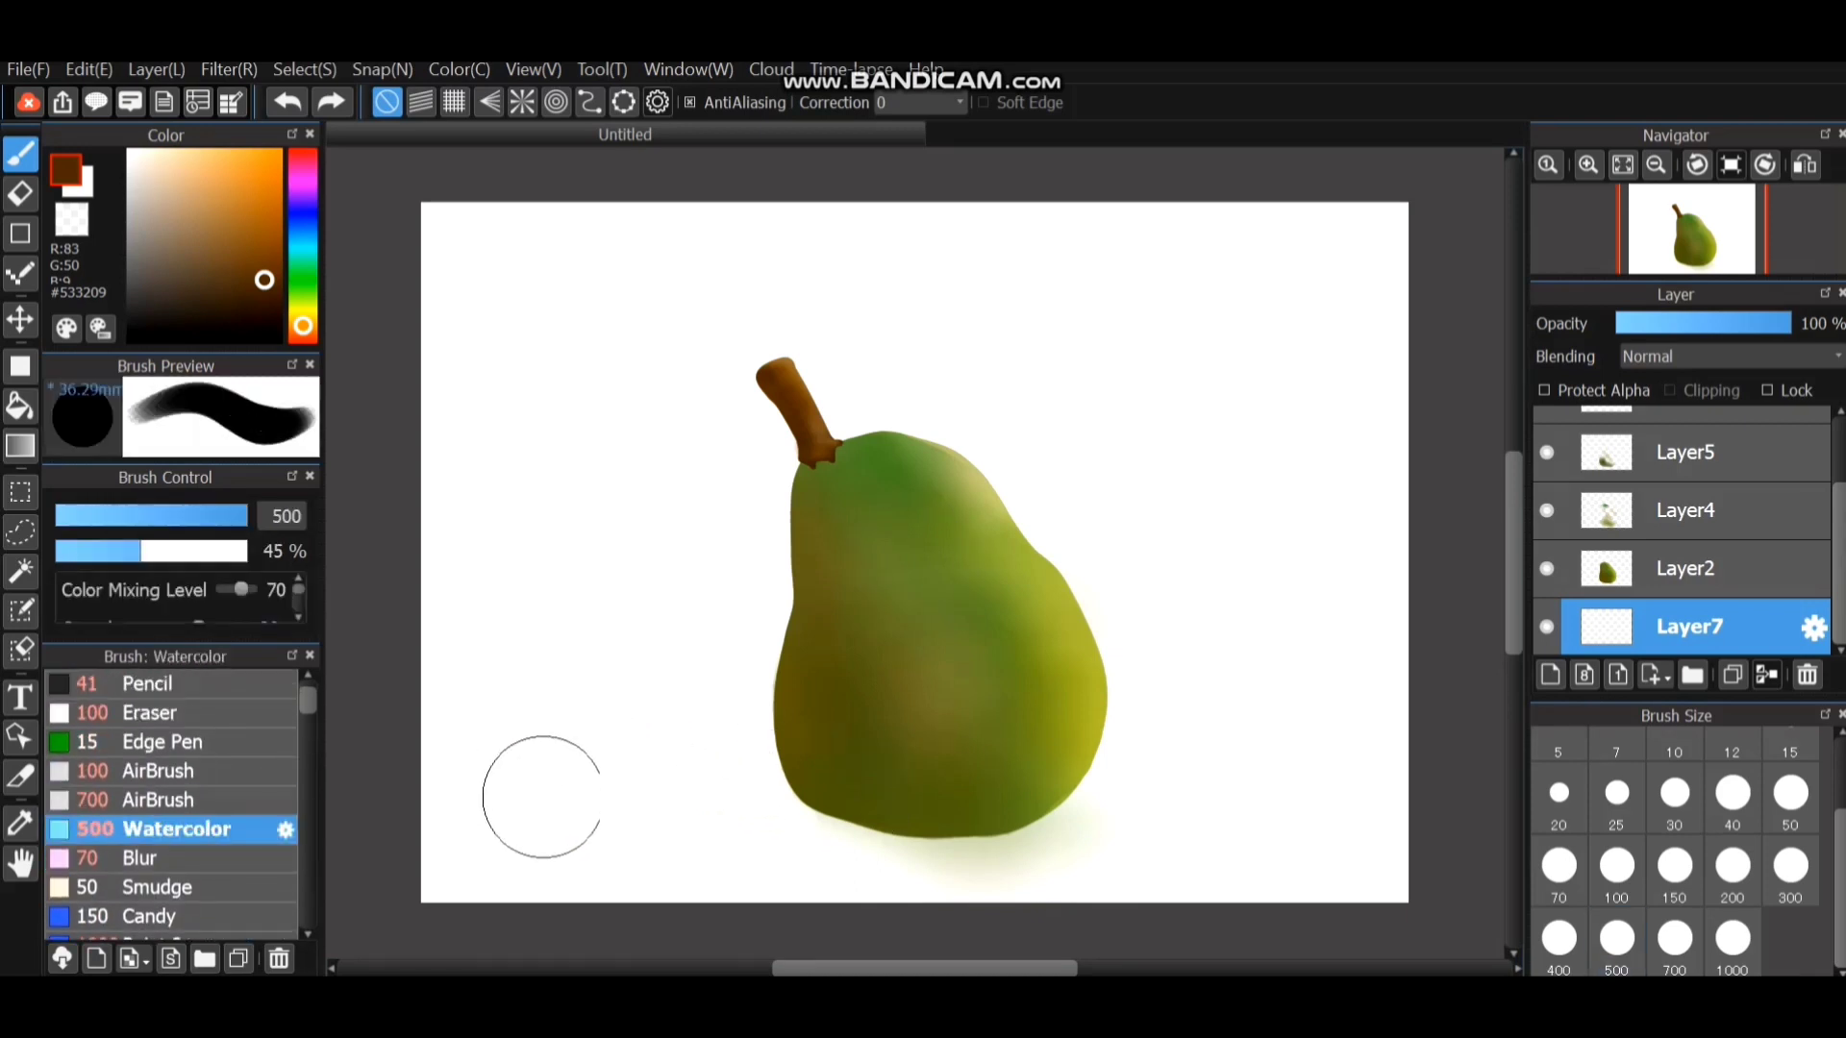
mouse_move(558, 800)
mouse_down()
mouse_move(958, 806)
mouse_move(645, 748)
mouse_move(752, 744)
mouse_move(1031, 792)
mouse_move(530, 723)
mouse_move(1111, 800)
mouse_move(965, 729)
mouse_move(1331, 768)
mouse_move(783, 838)
mouse_move(507, 826)
mouse_move(826, 753)
mouse_move(1323, 784)
mouse_move(1051, 800)
mouse_move(1322, 856)
mouse_move(961, 741)
mouse_move(809, 655)
mouse_move(1304, 695)
mouse_up()
Paint a light blue sky across the upper half of Layer7 with the size 500 Watercolor brush.
click(303, 237)
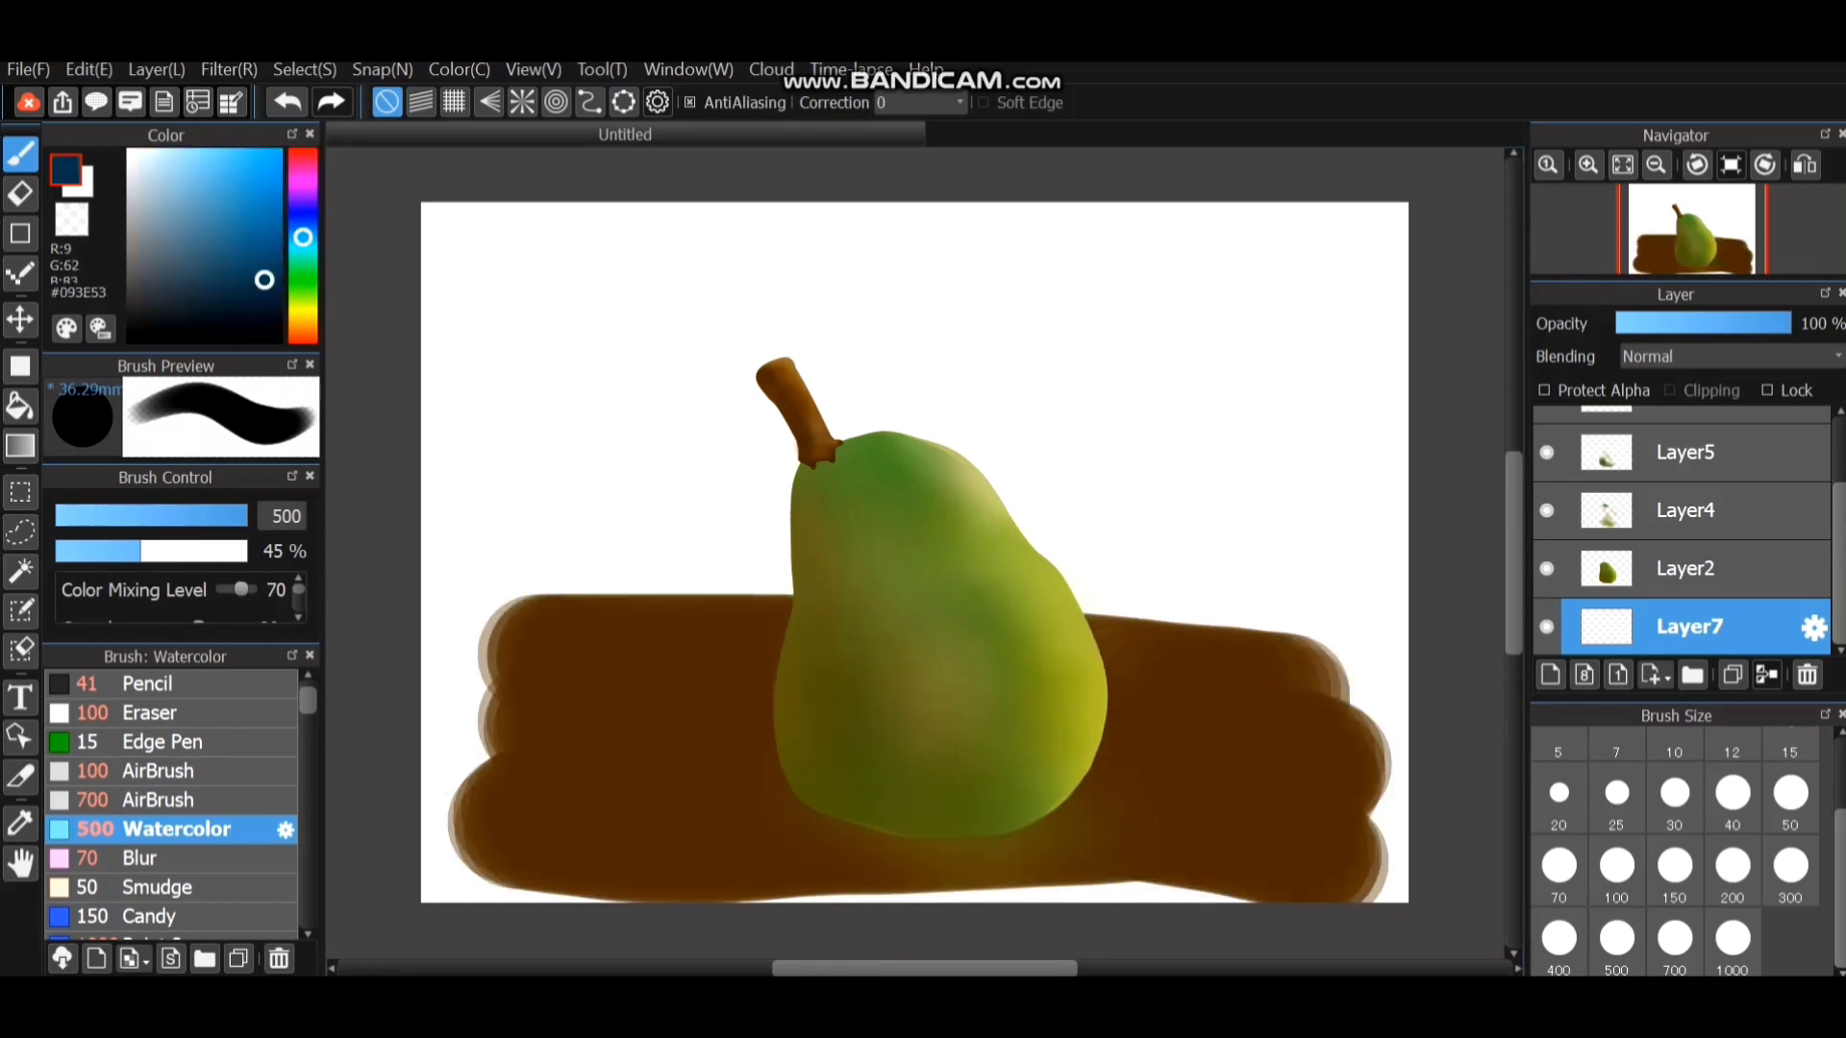
drag(749, 273, 952, 261)
key(ctrl+z)
click(180, 196)
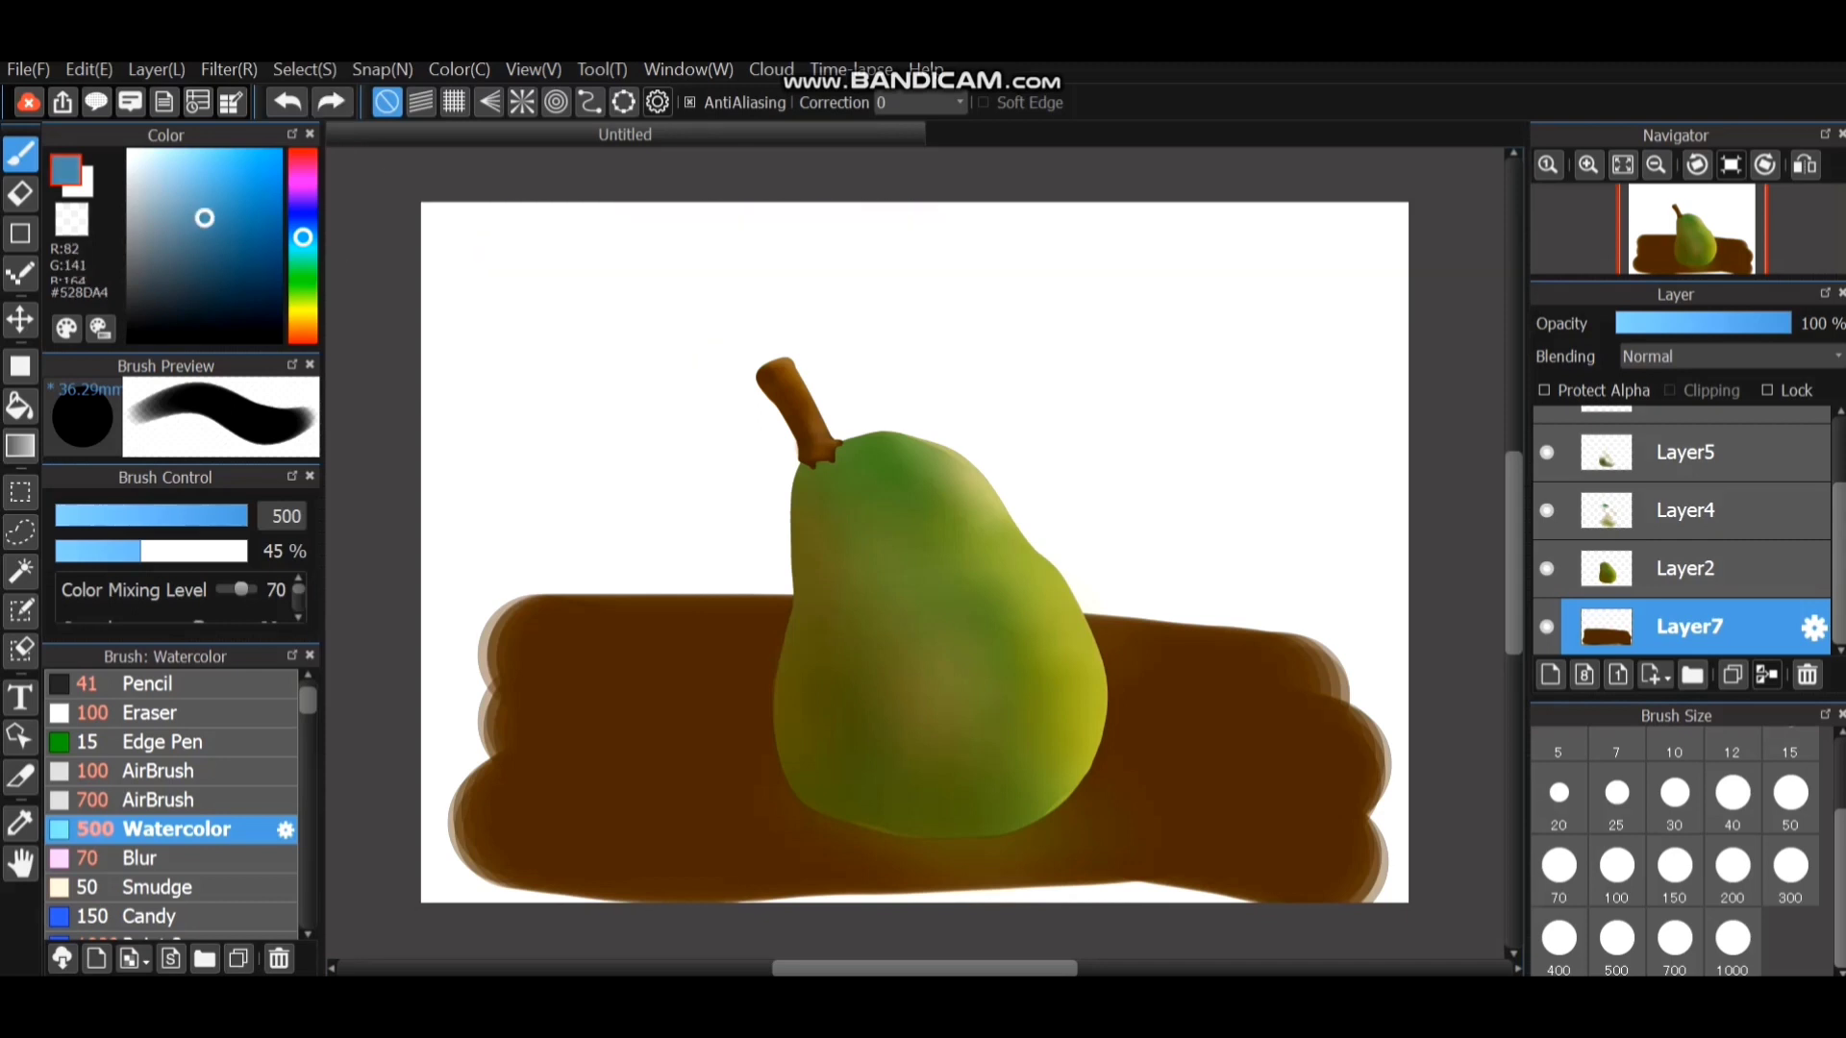
mouse_move(1378, 260)
mouse_down()
mouse_move(609, 240)
mouse_move(659, 317)
mouse_move(1071, 355)
mouse_move(845, 453)
mouse_move(462, 453)
mouse_move(1475, 482)
mouse_up()
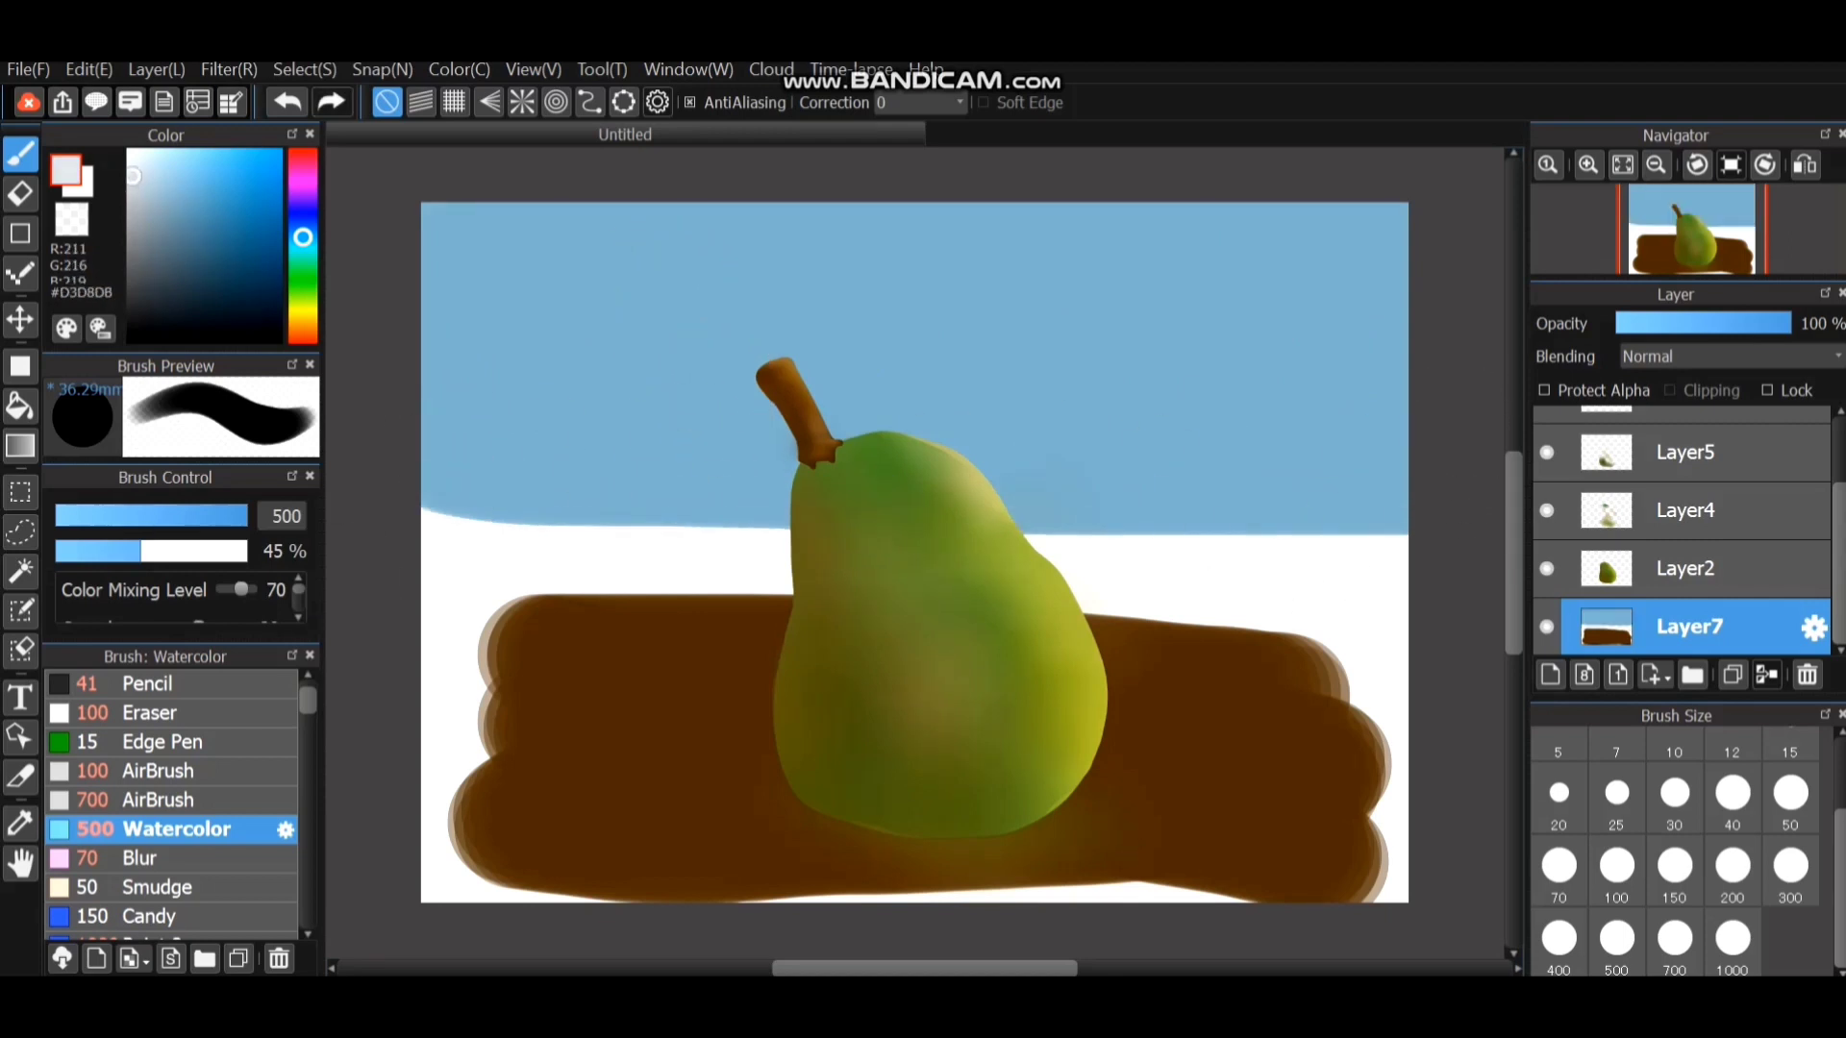
Paint five pale grey #D3D8DB clouds across the sky on Layer7 with the size 200 Paint 1 brush.
scroll(212, 804, down, 6)
click(192, 828)
click(192, 859)
scroll(202, 884, down, 2)
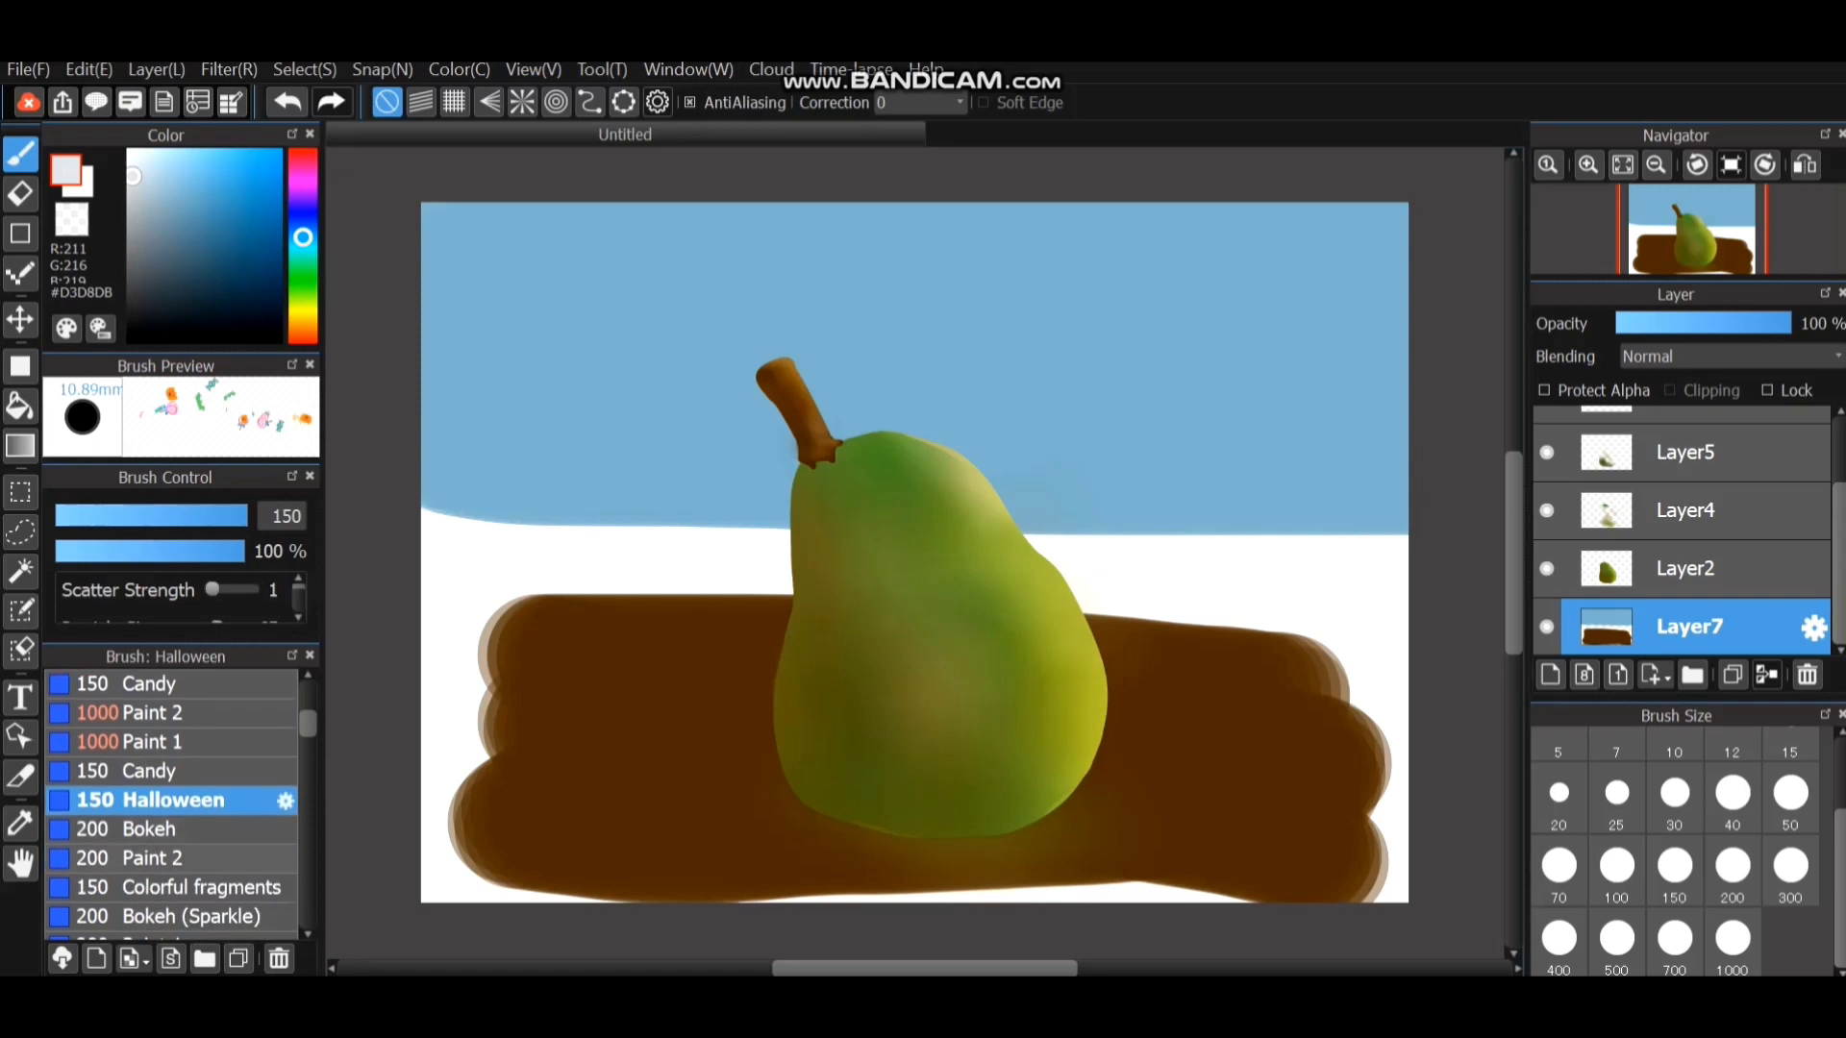
click(173, 828)
click(173, 858)
click(173, 886)
scroll(173, 798, down, 2)
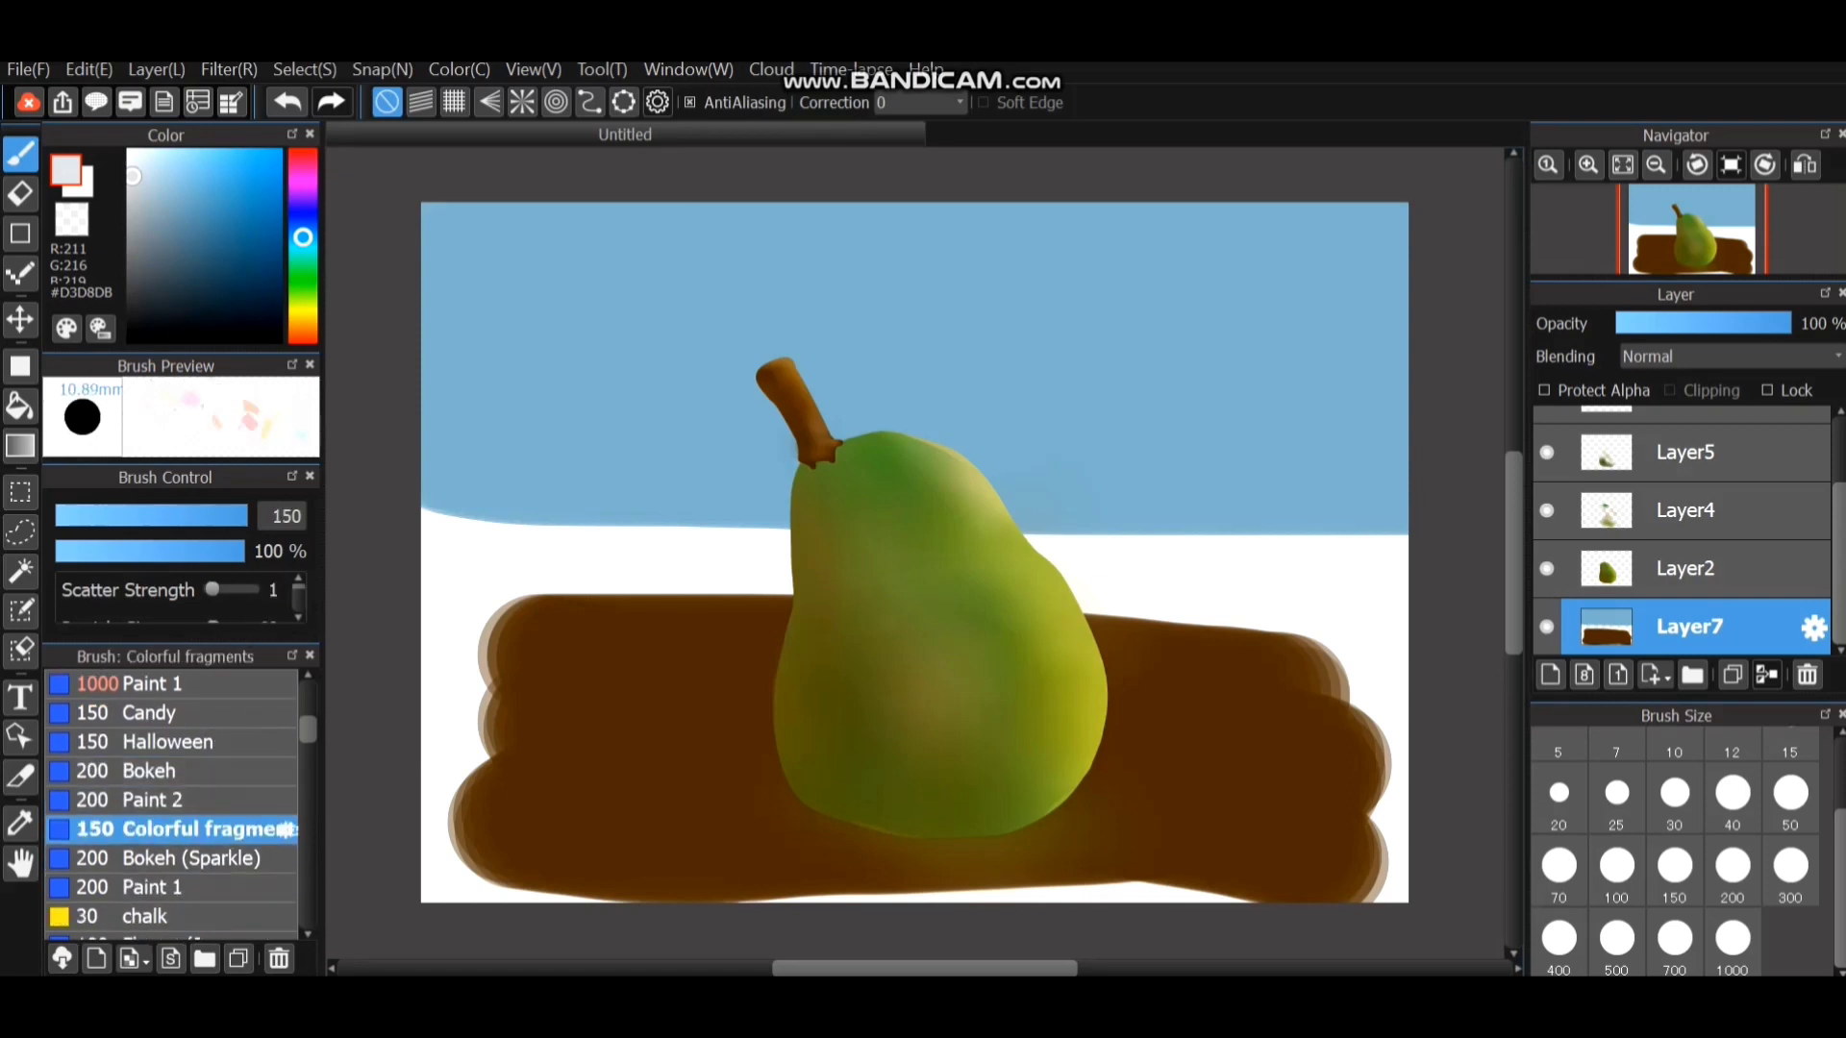
click(173, 858)
click(173, 887)
mouse_move(565, 305)
mouse_down()
mouse_move(614, 306)
mouse_move(589, 328)
mouse_move(579, 273)
mouse_move(654, 308)
mouse_up()
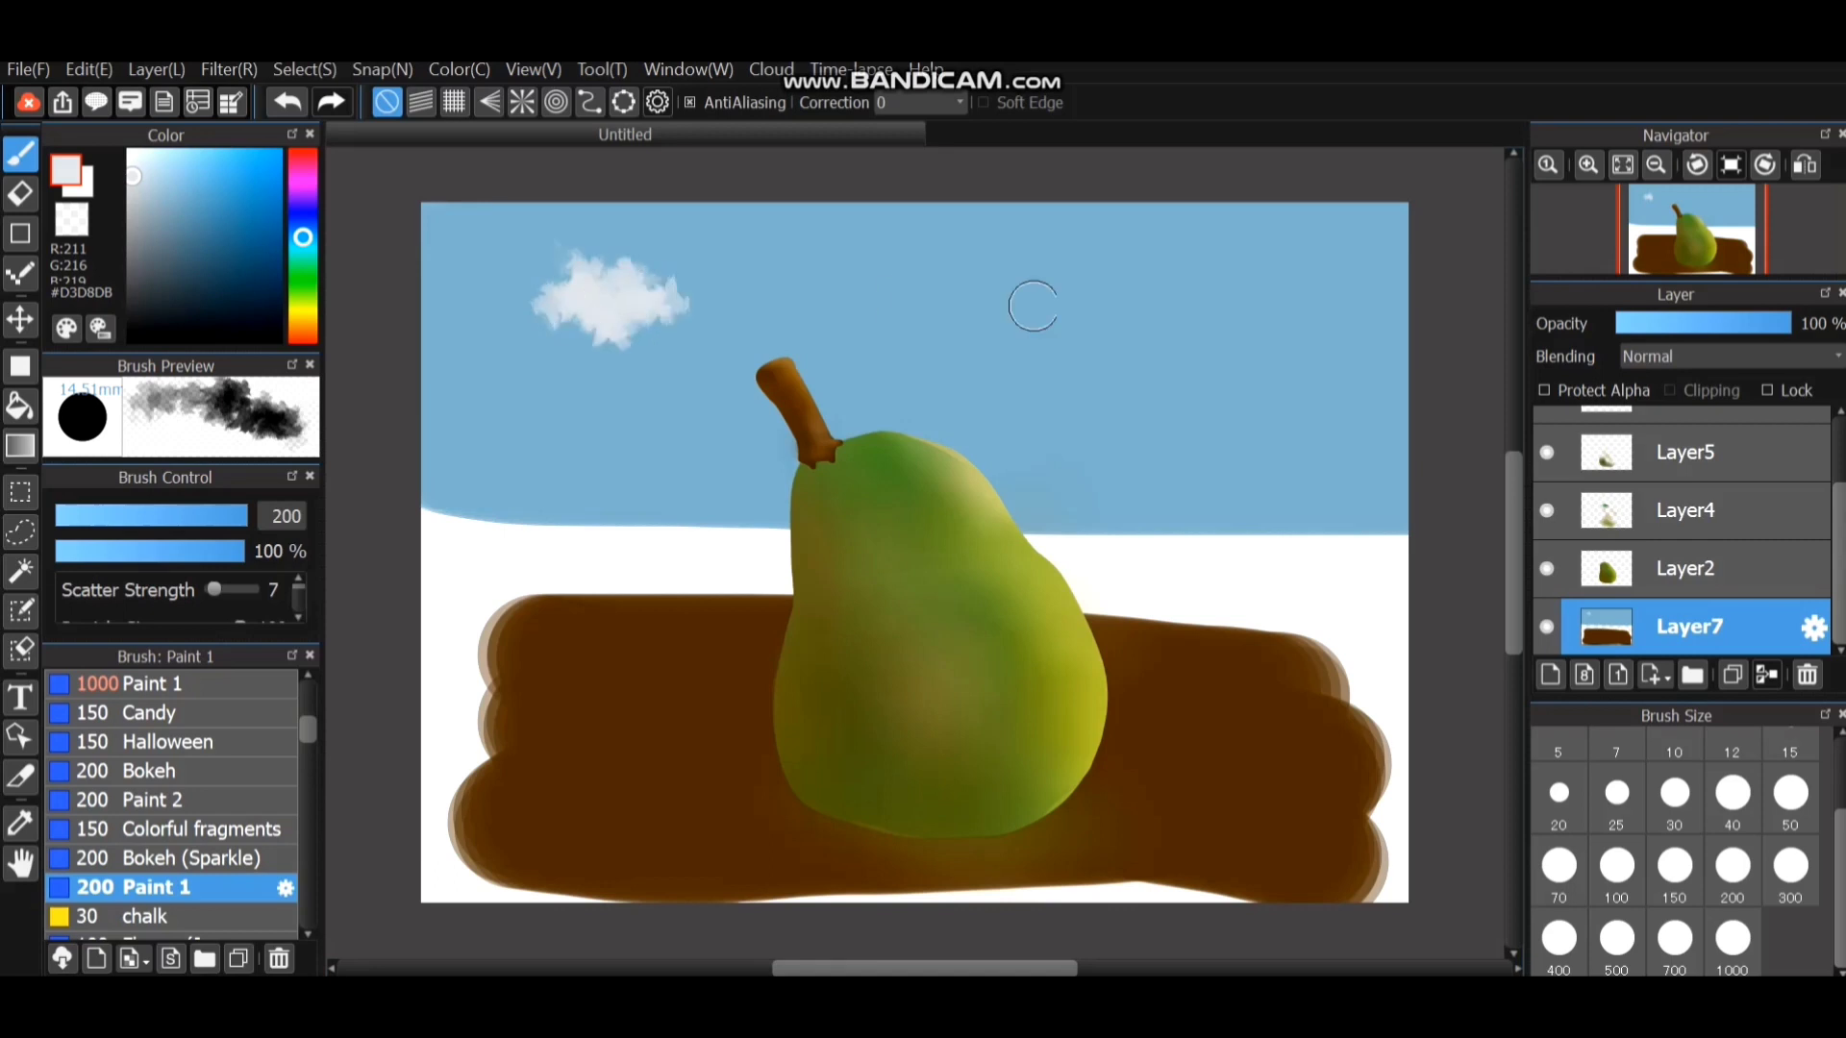
mouse_move(1096, 288)
mouse_down()
mouse_move(1147, 294)
mouse_move(1051, 312)
mouse_move(1134, 358)
mouse_up()
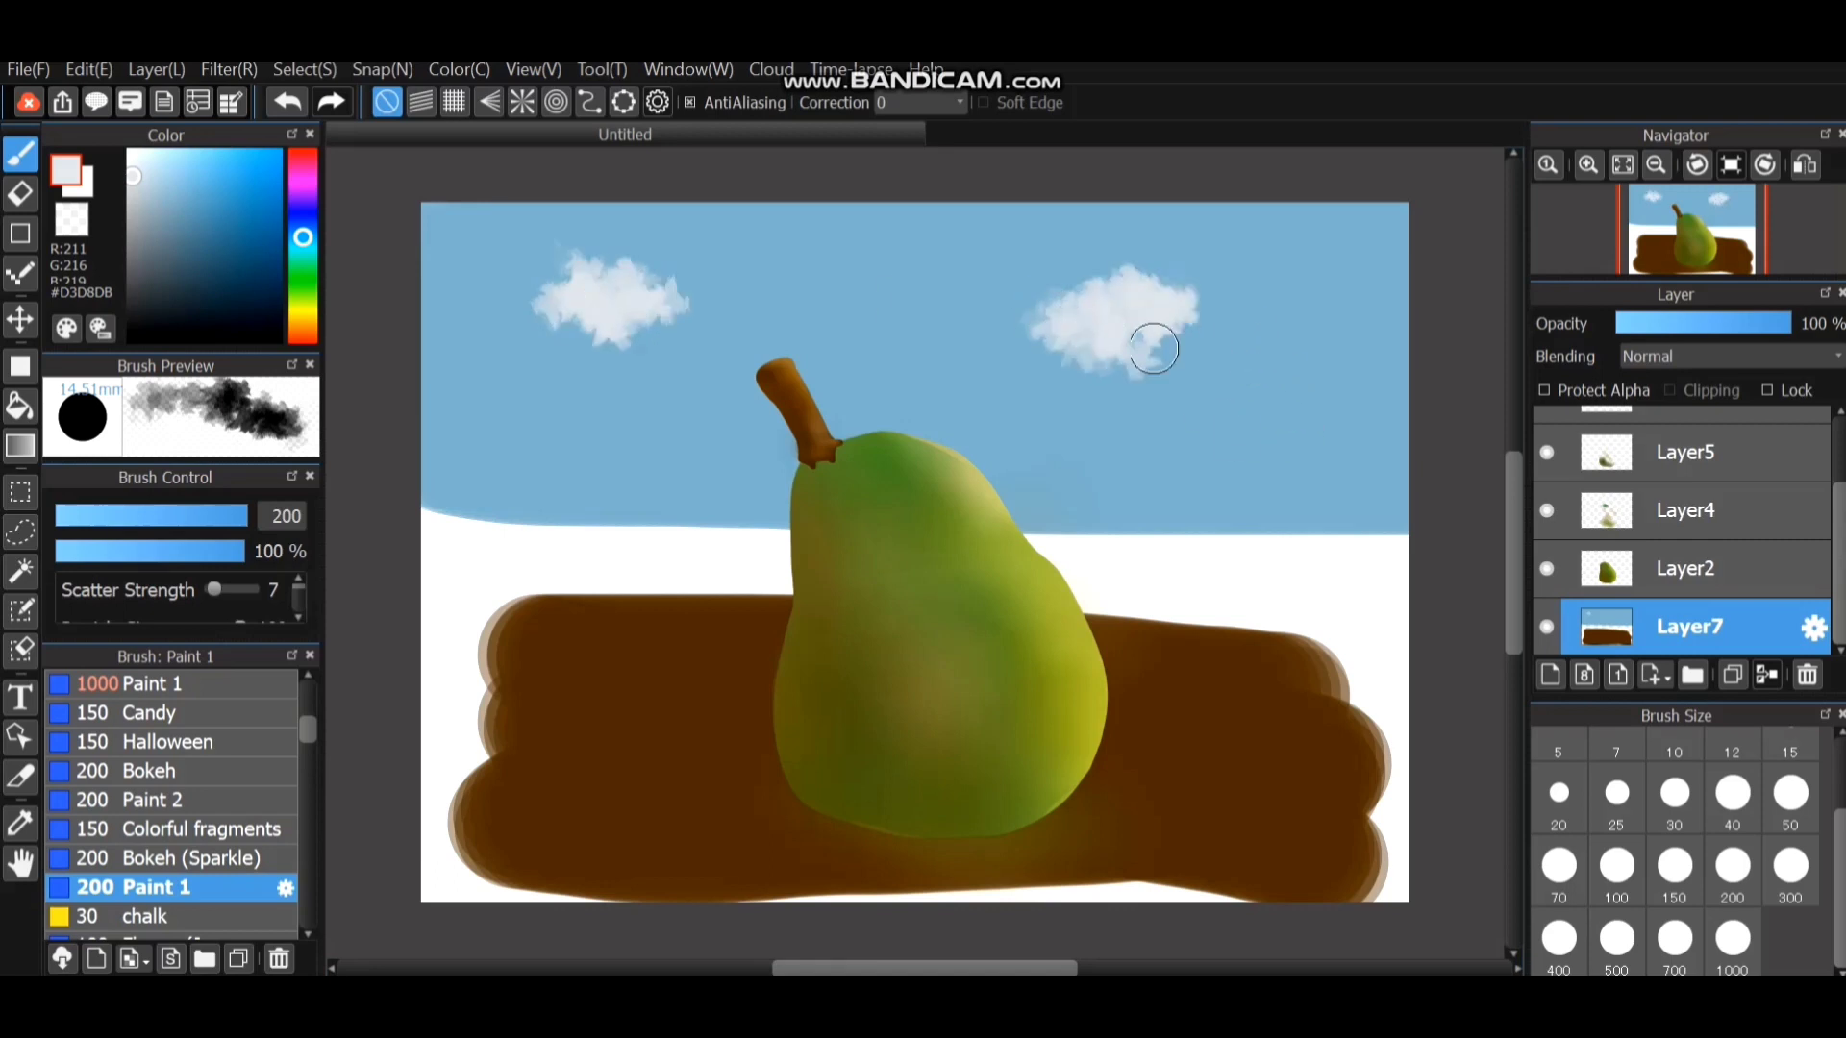
drag(894, 236, 762, 195)
drag(1330, 238, 1315, 209)
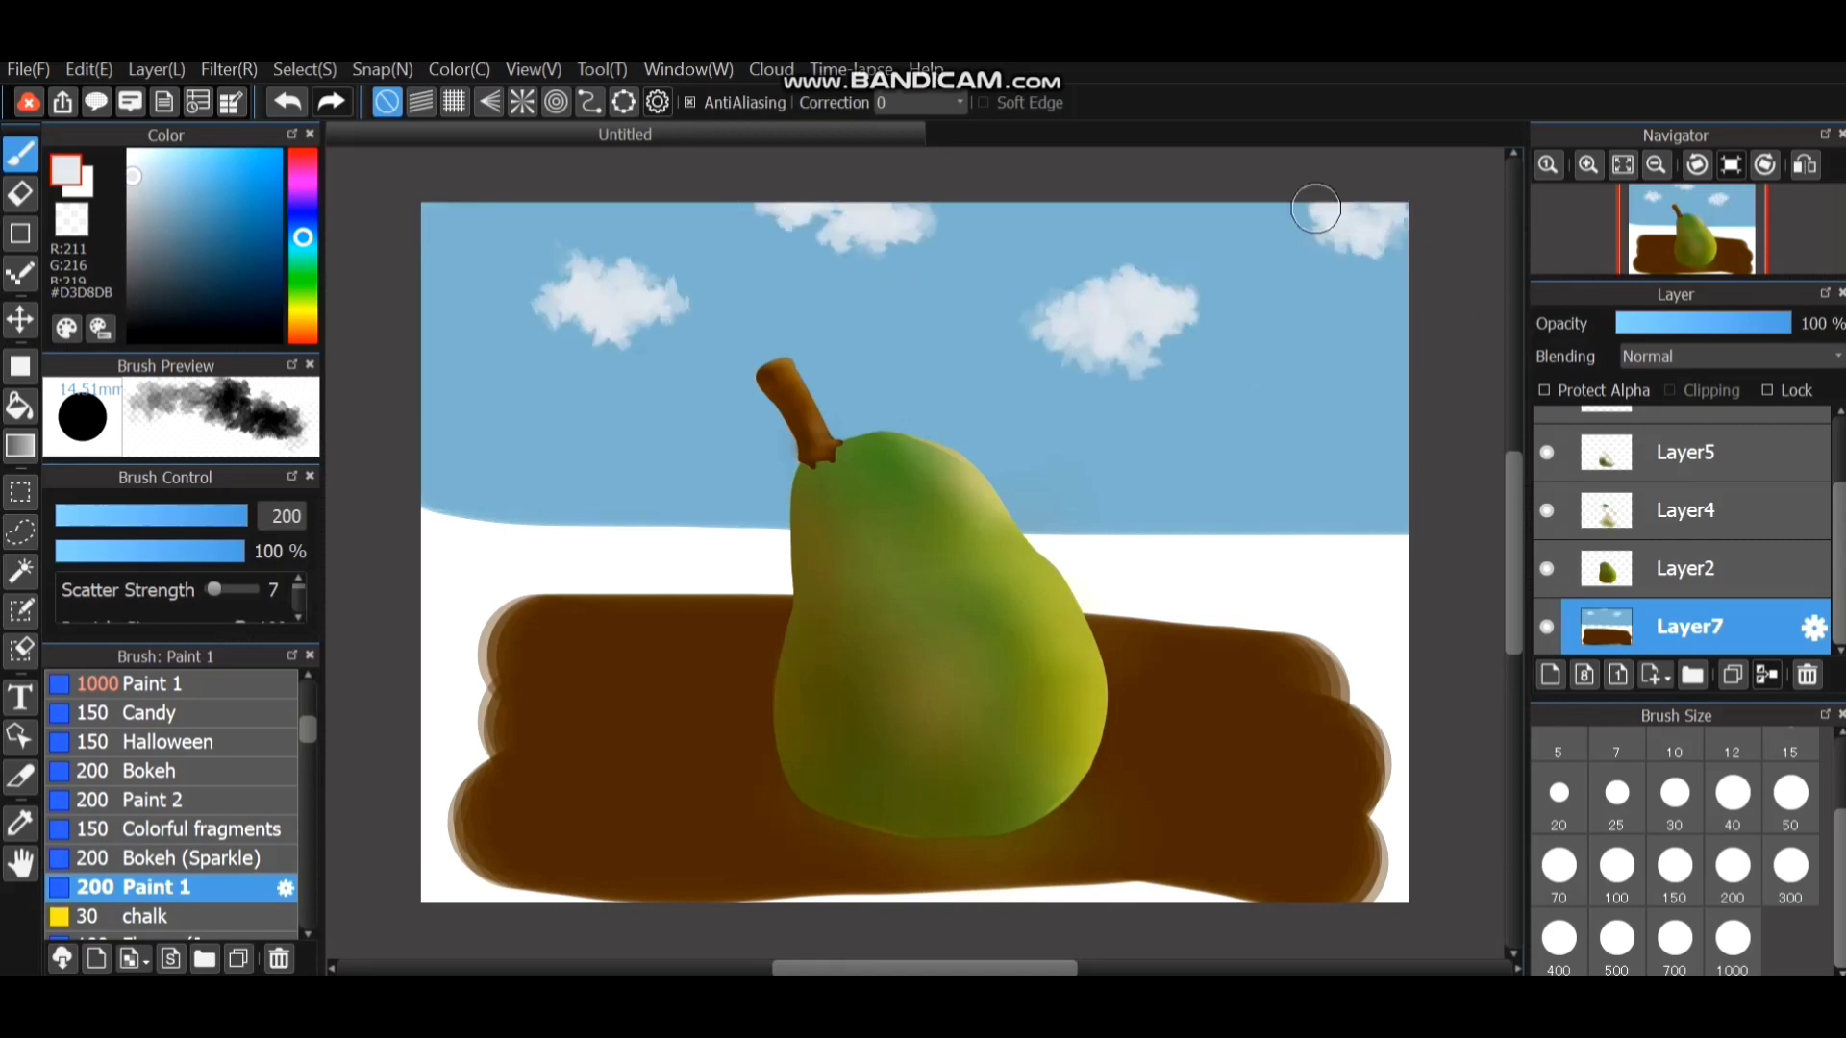
drag(1390, 350, 1380, 391)
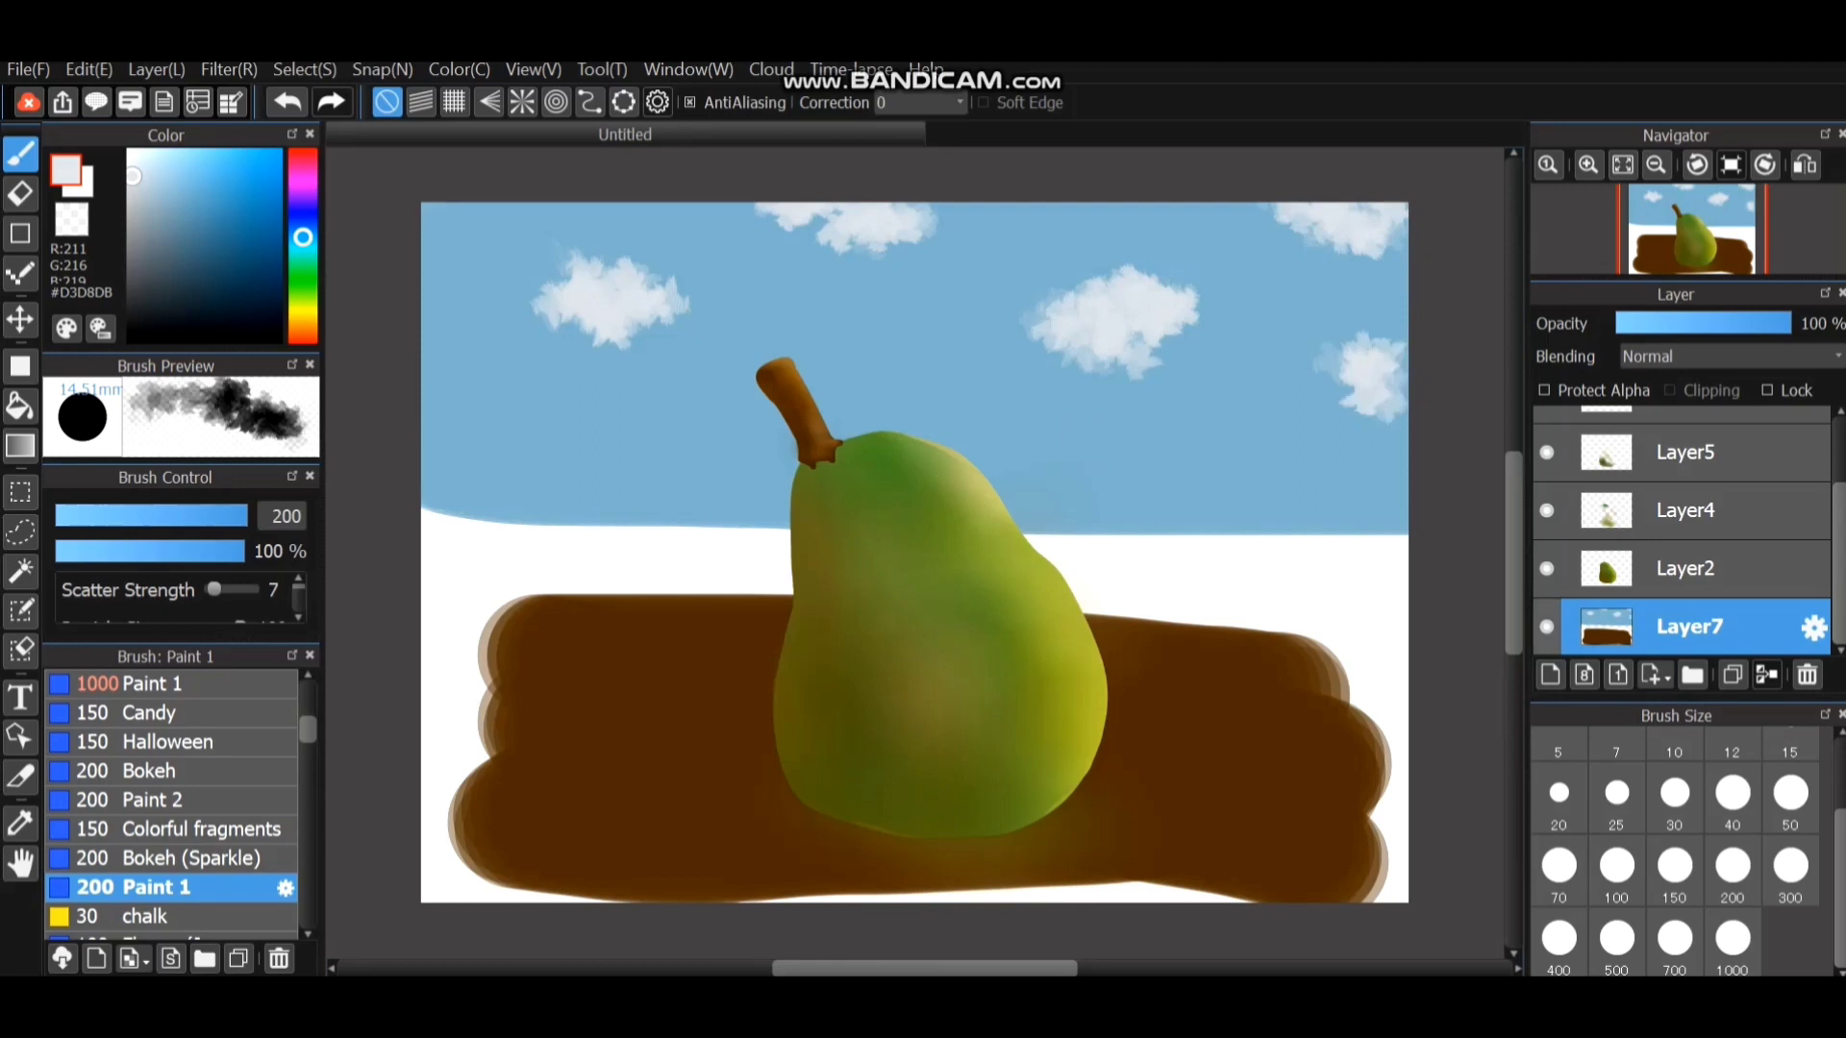
Erase the soft shading spilling below the pear's base on Layer4 with the Eraser at size 500.
click(1689, 568)
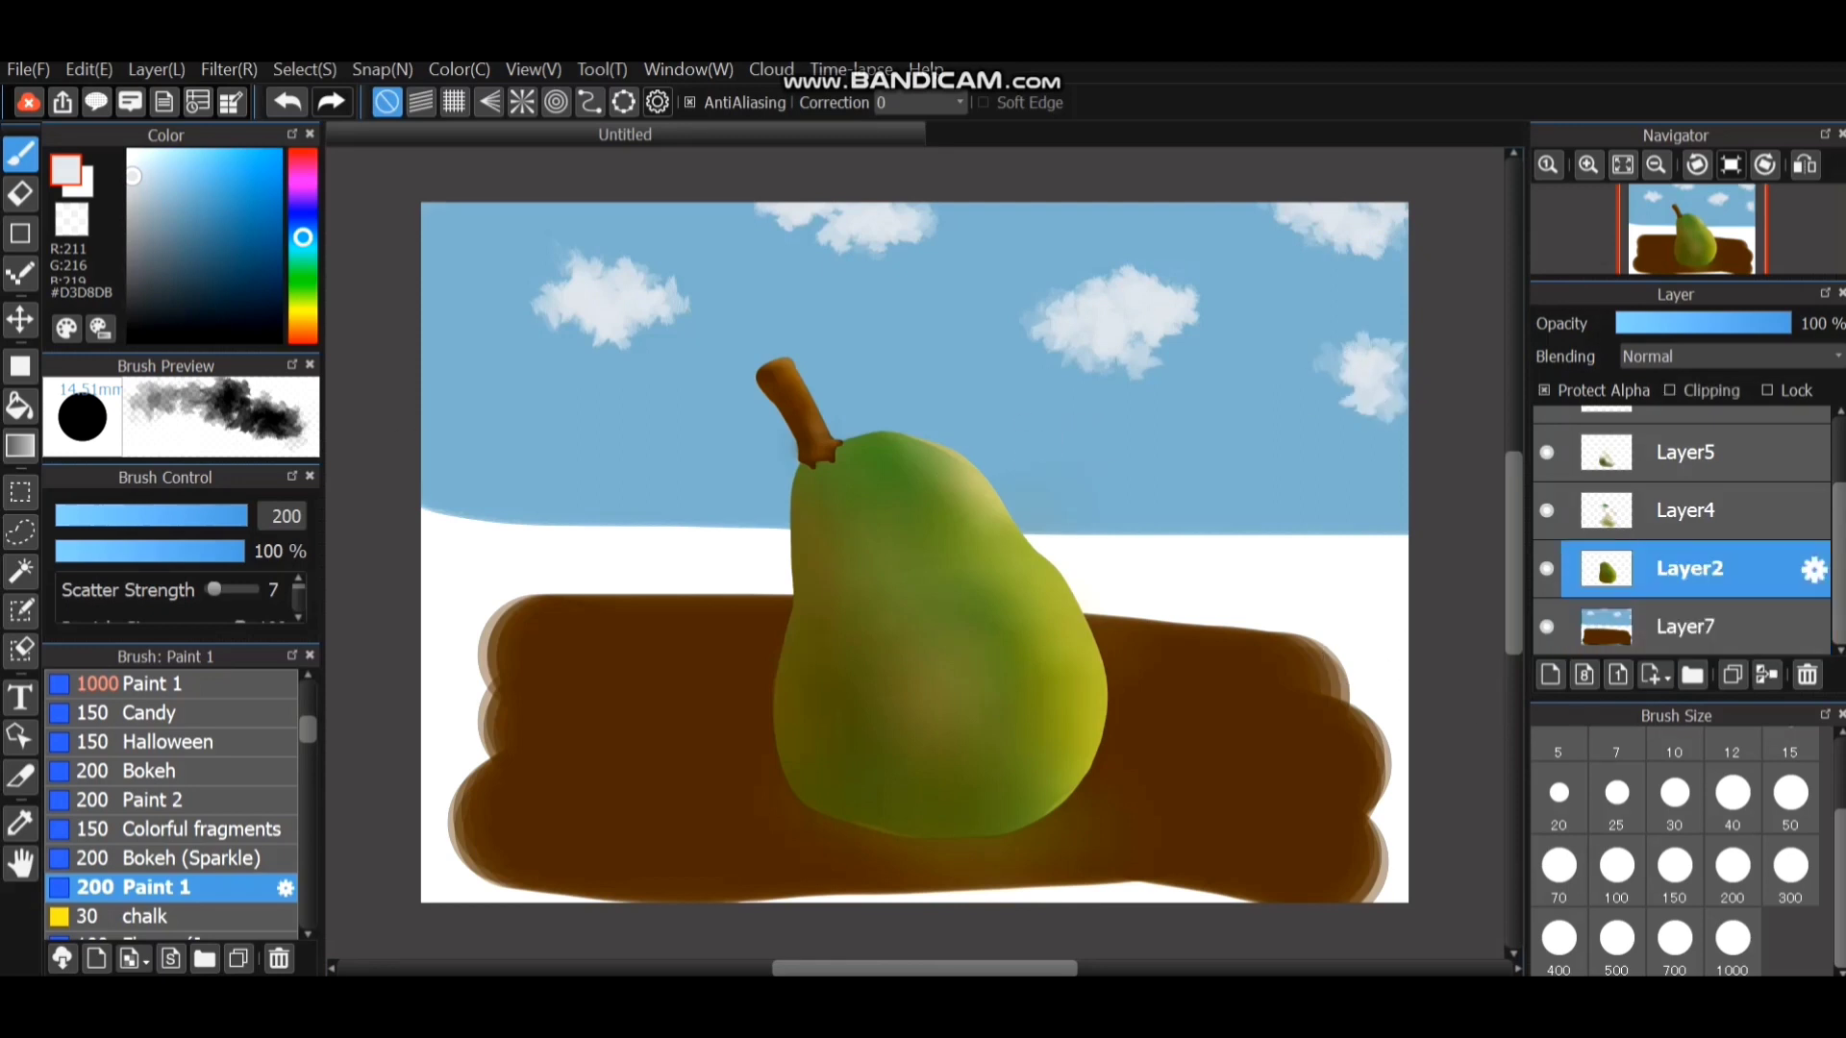
scroll(173, 803, up, 5)
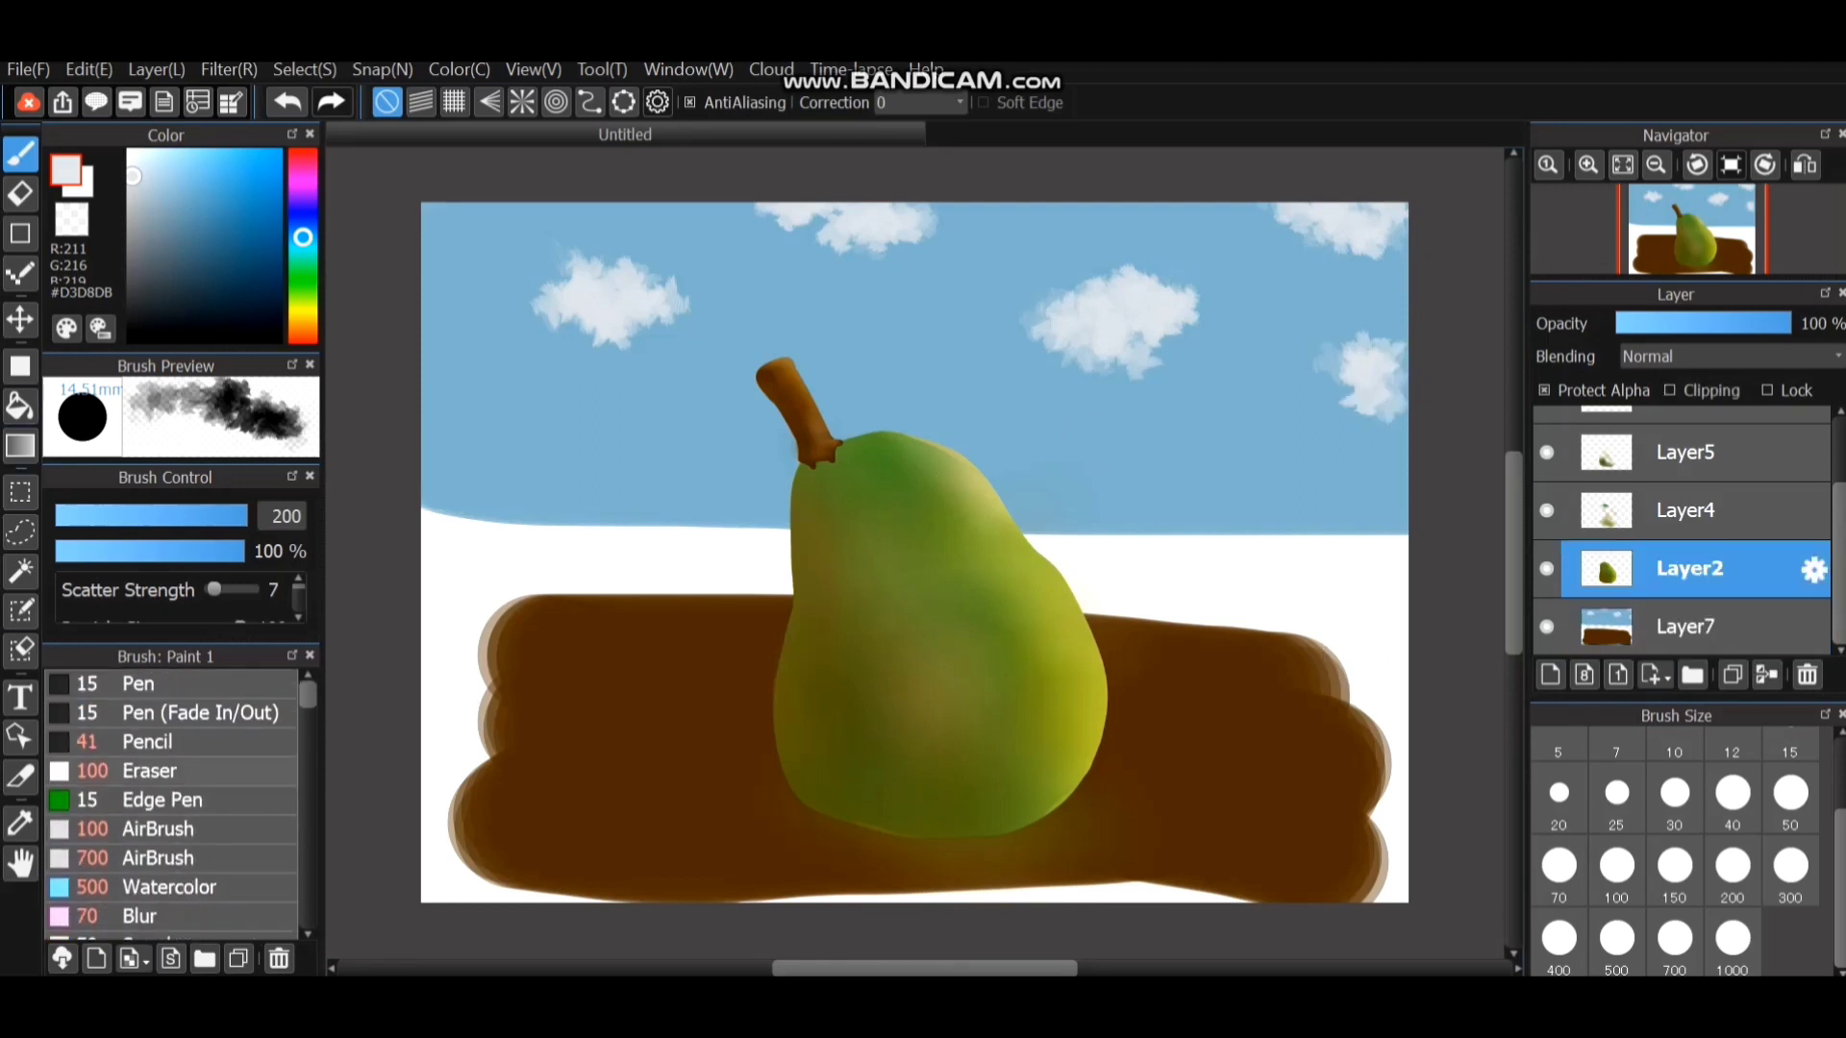
scroll(173, 803, down, 2)
scroll(173, 803, up, 3)
click(154, 771)
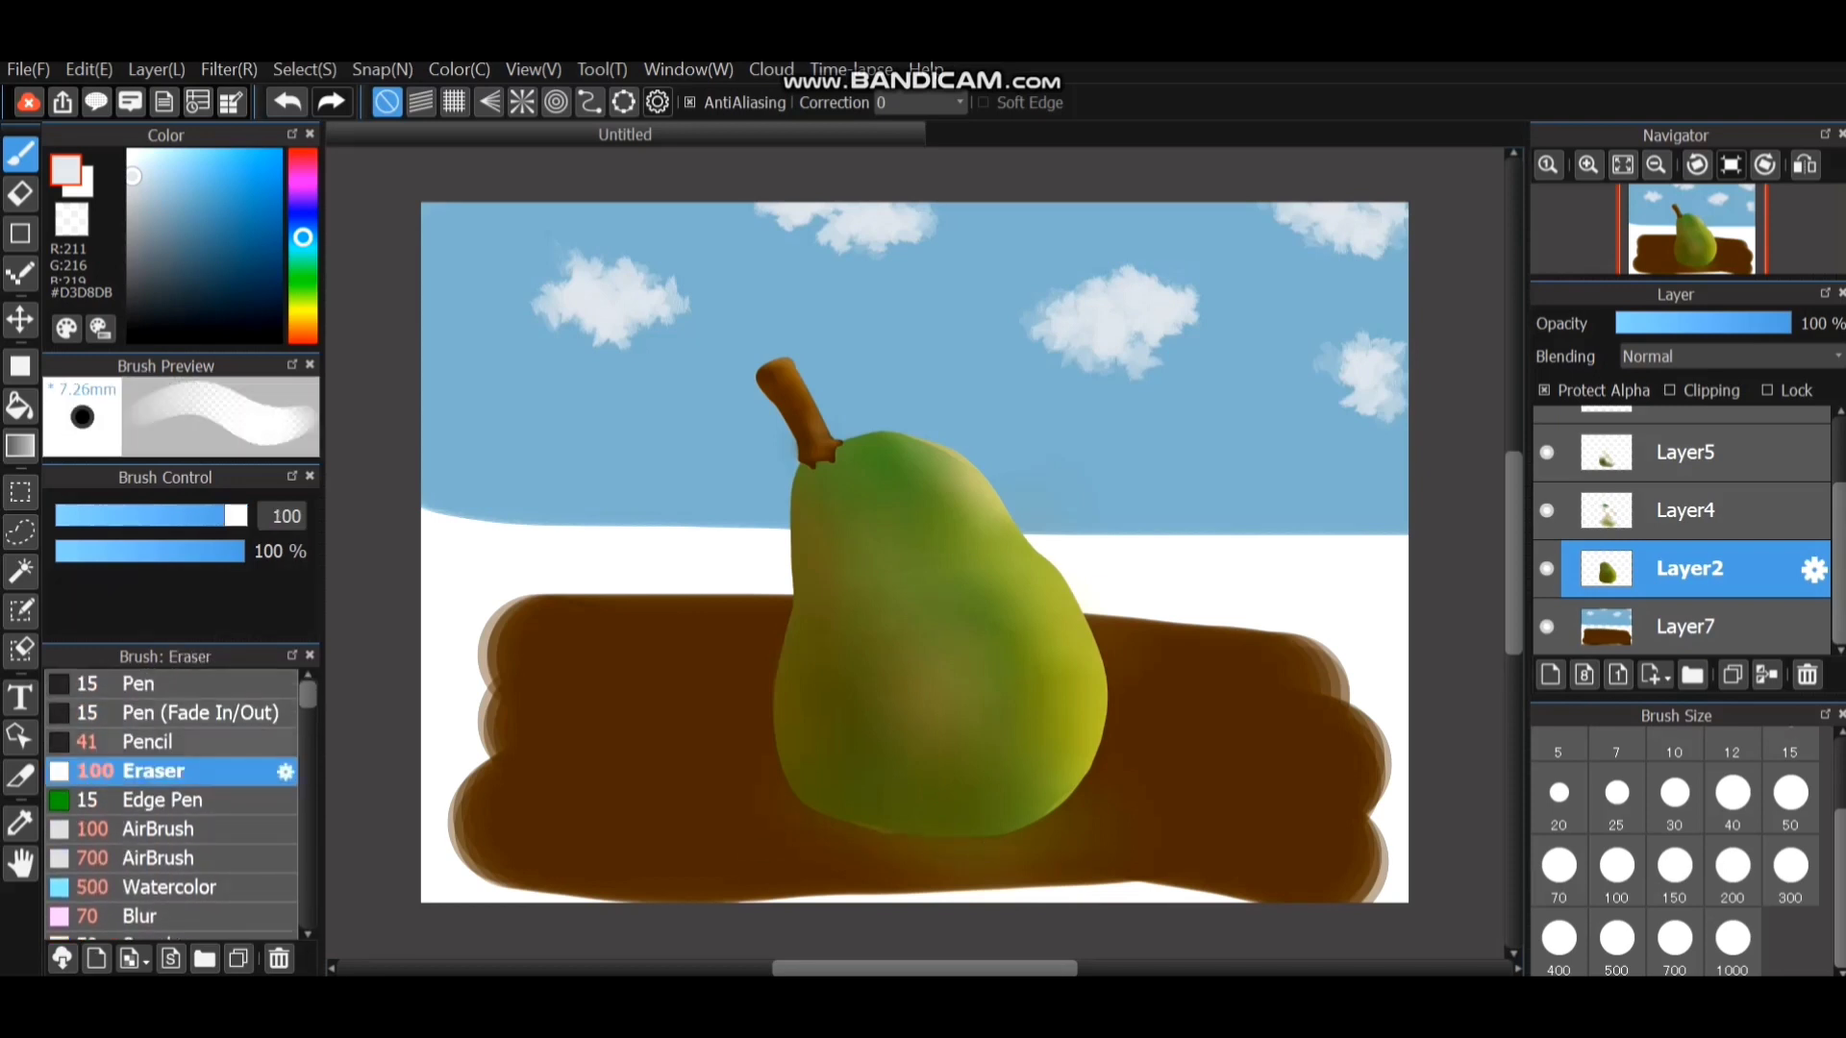
click(164, 800)
click(162, 771)
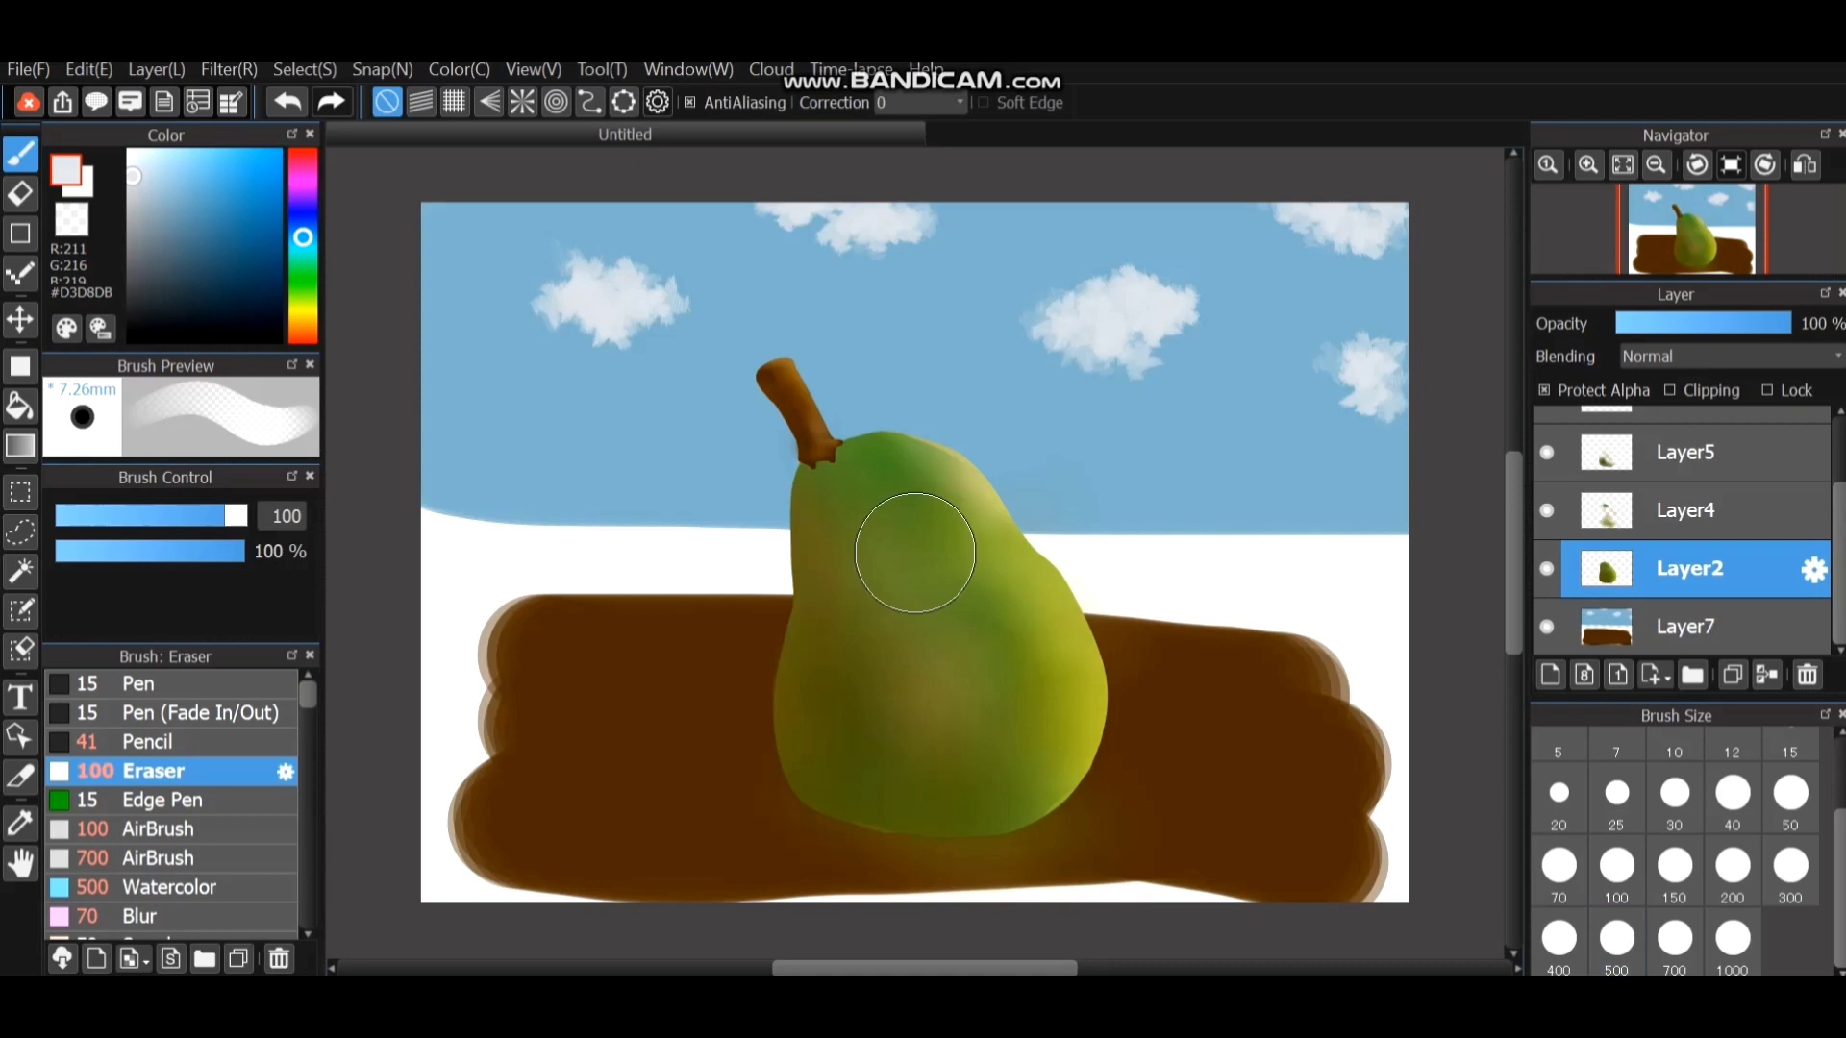
click(1732, 939)
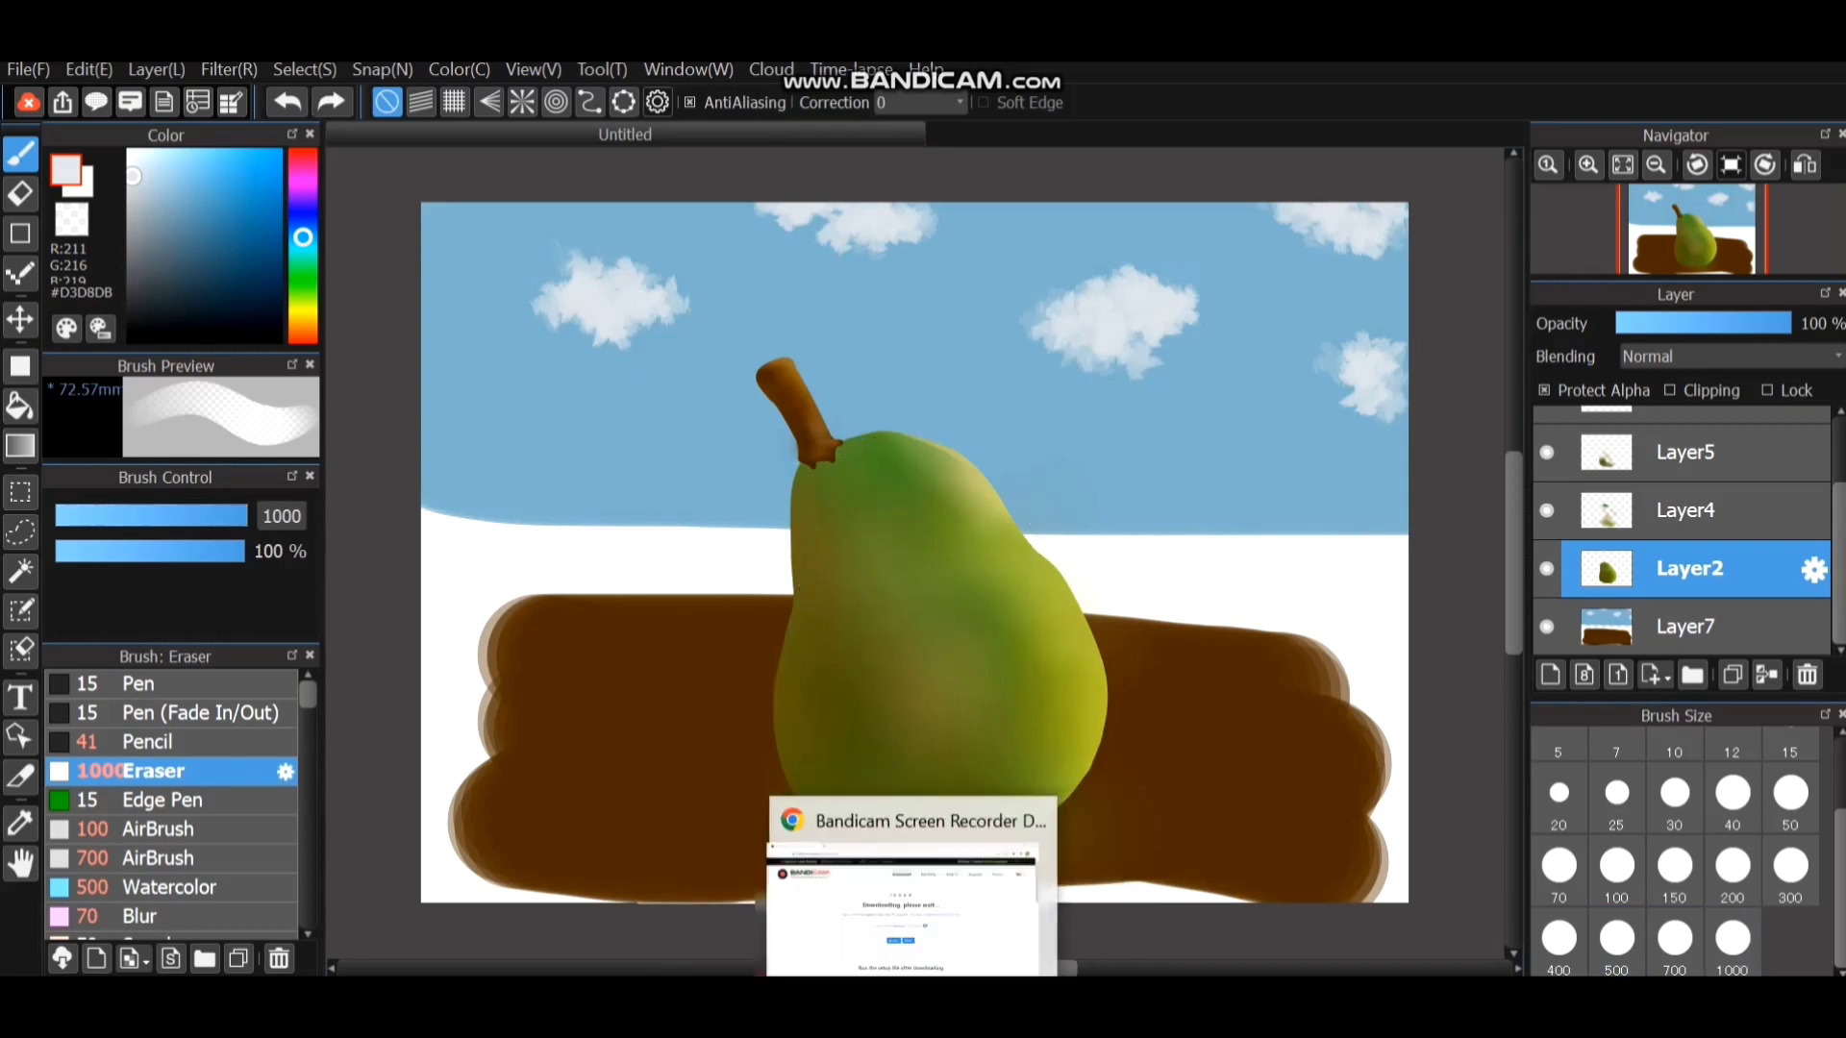
click(1616, 938)
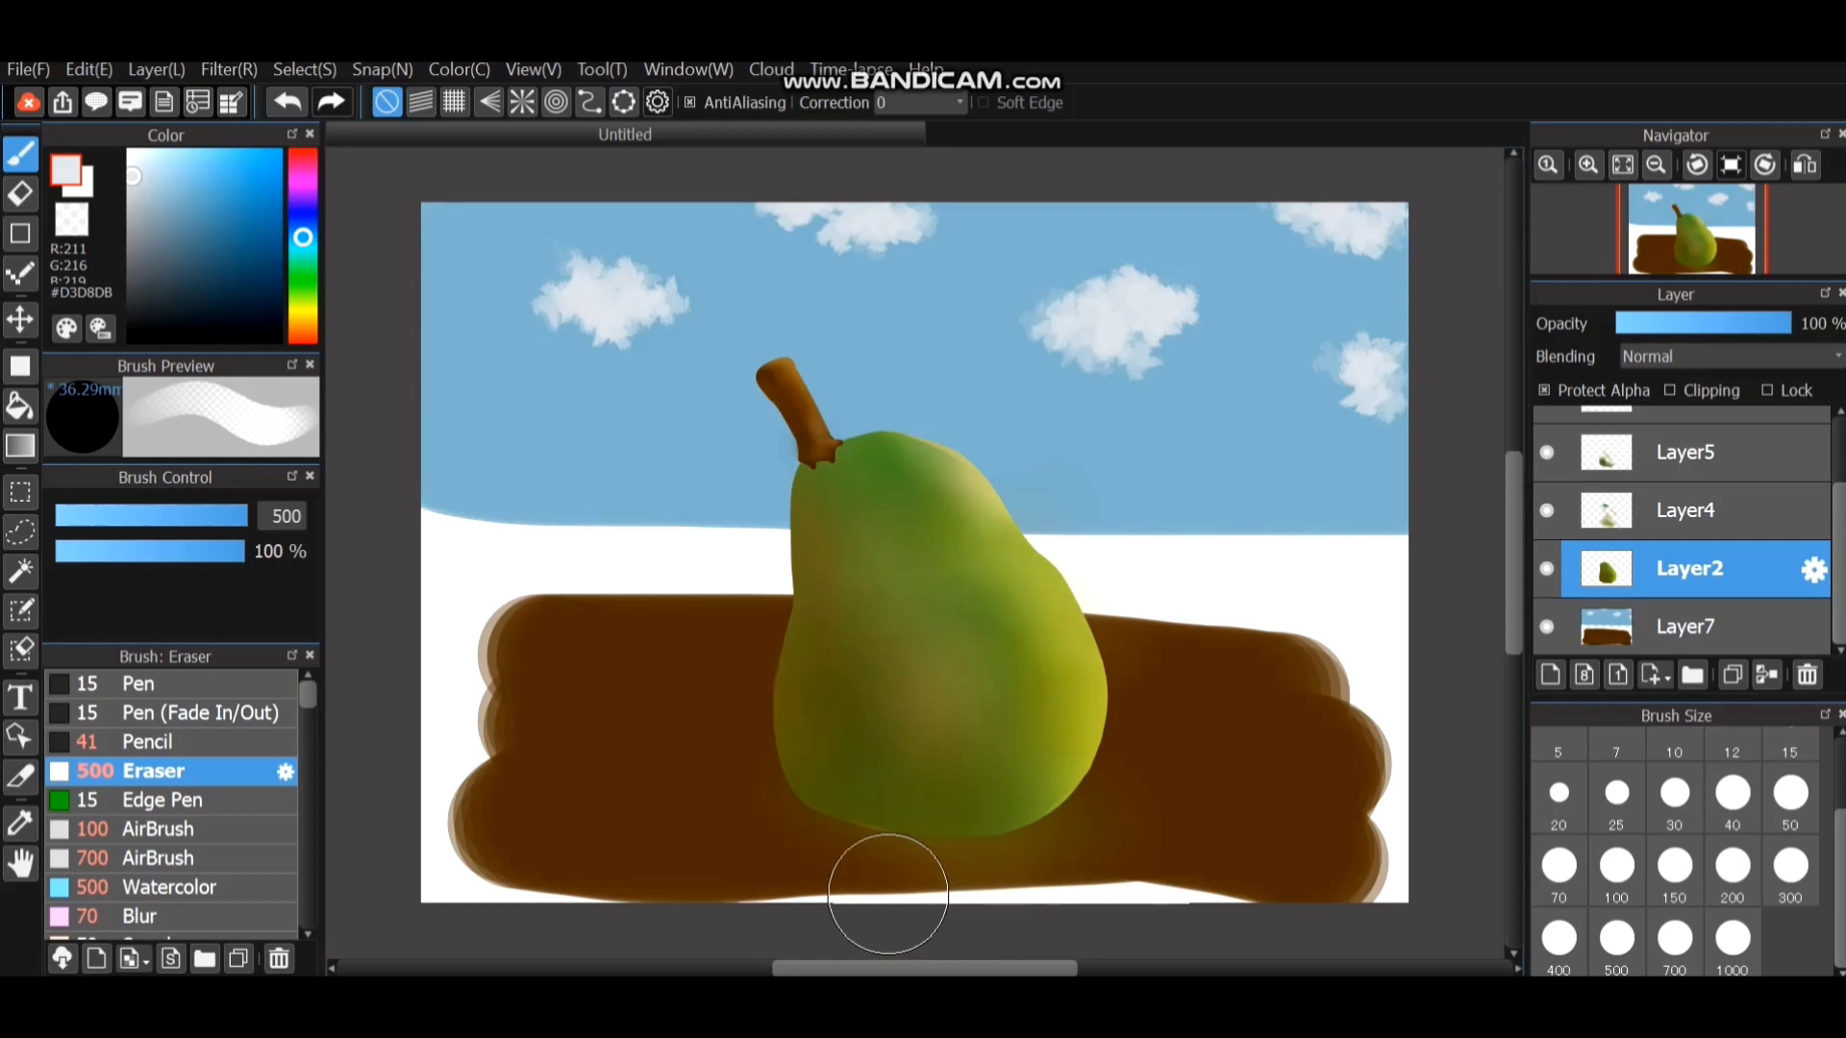
click(1689, 509)
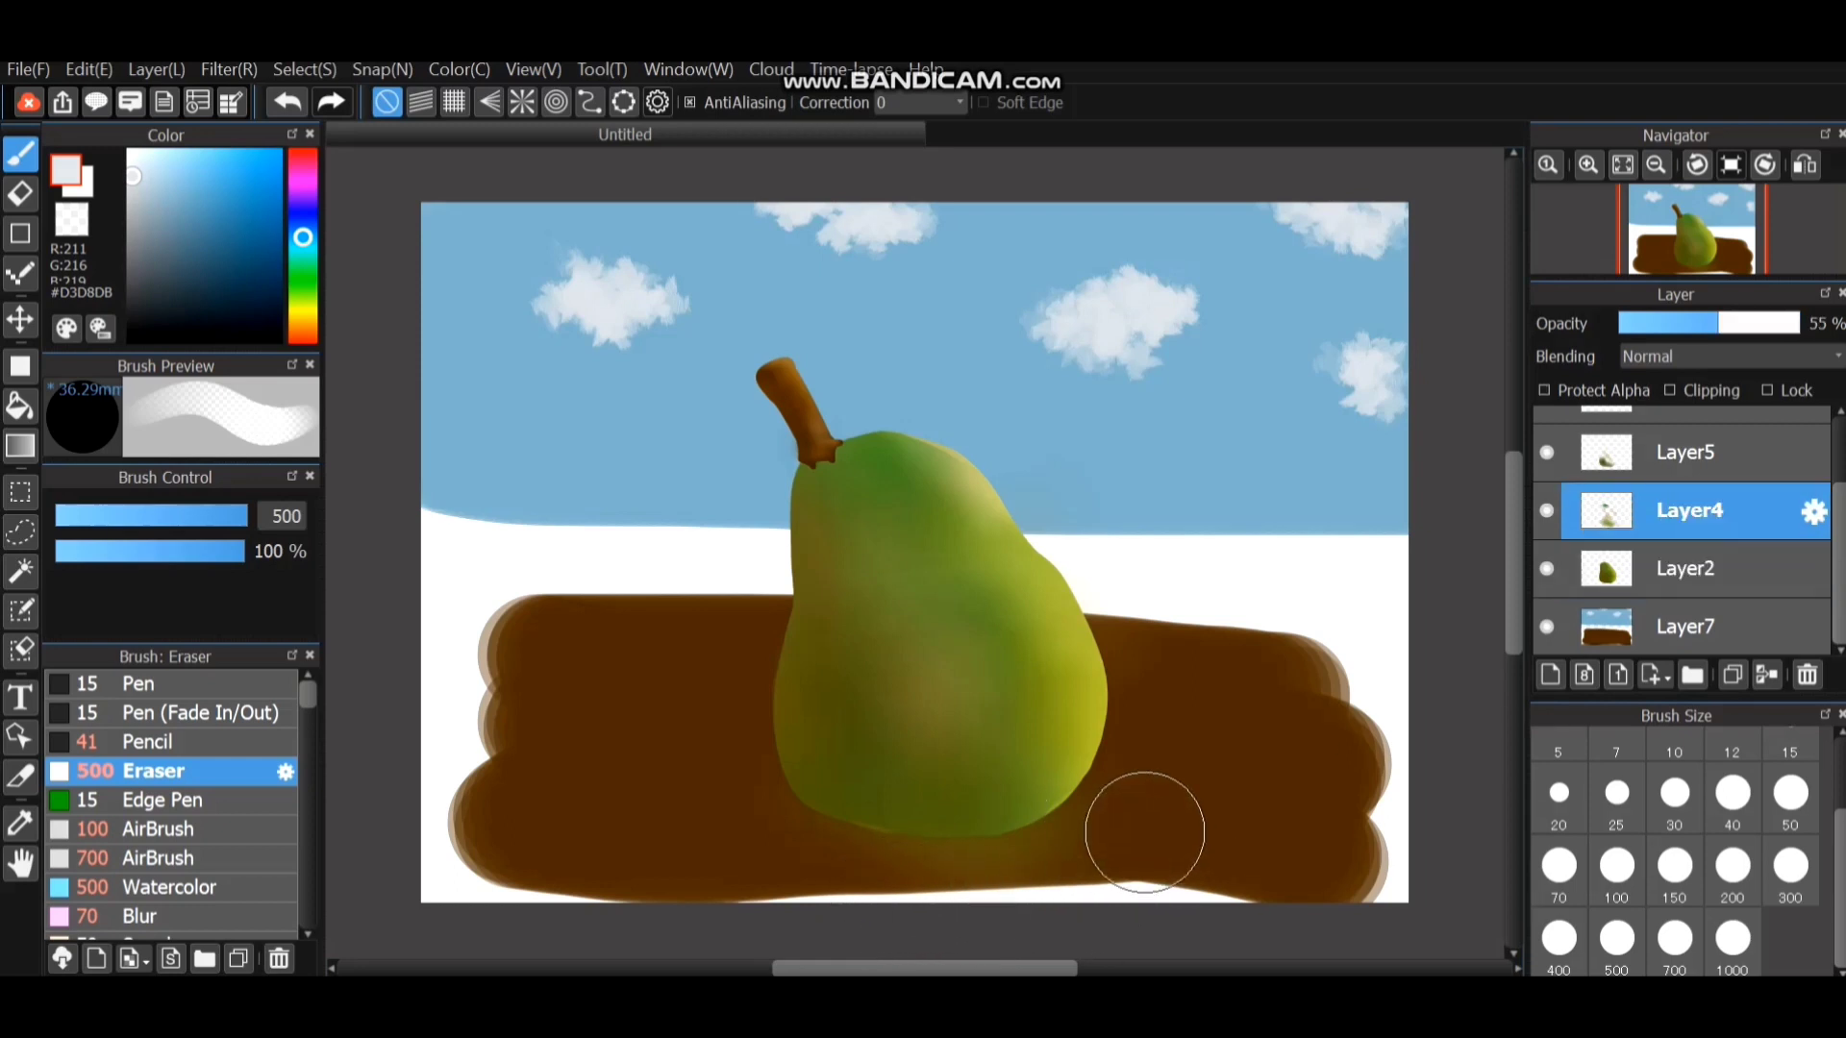
mouse_move(1127, 838)
mouse_down()
mouse_move(1026, 881)
mouse_move(880, 898)
mouse_move(782, 853)
mouse_move(806, 881)
mouse_up()
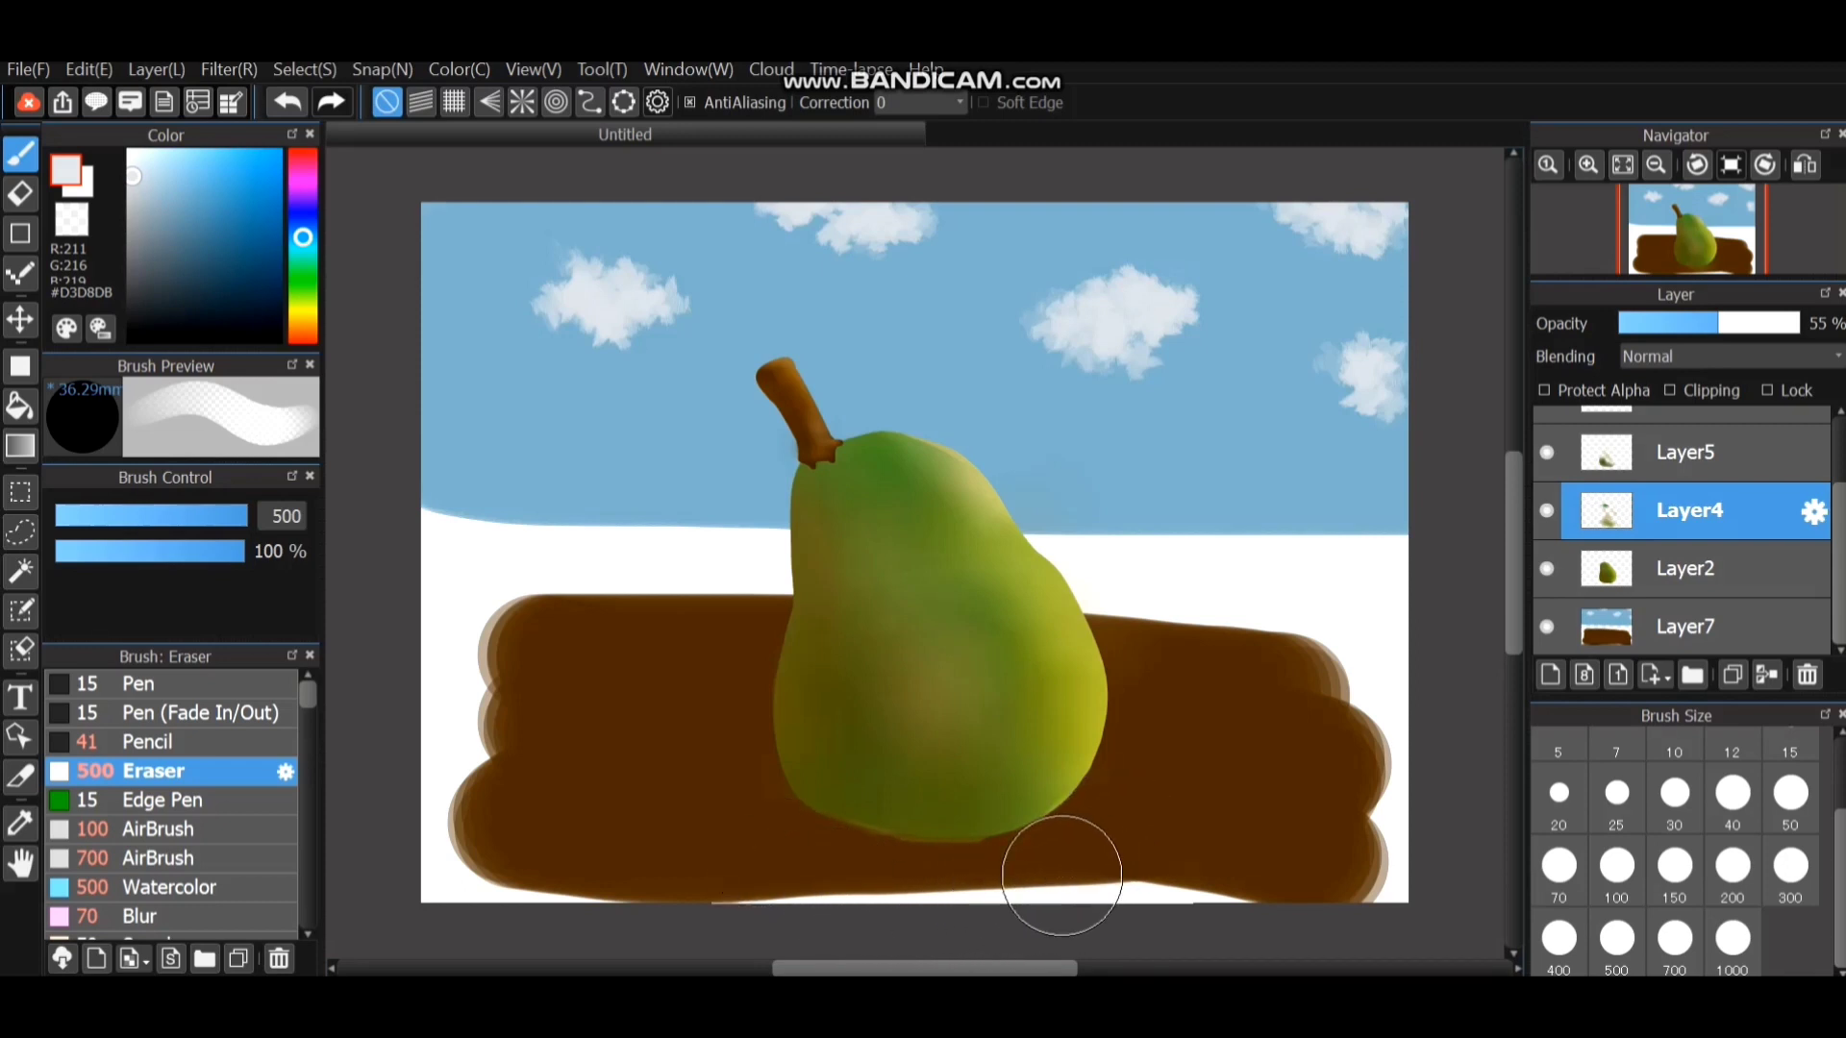
drag(1061, 874, 853, 893)
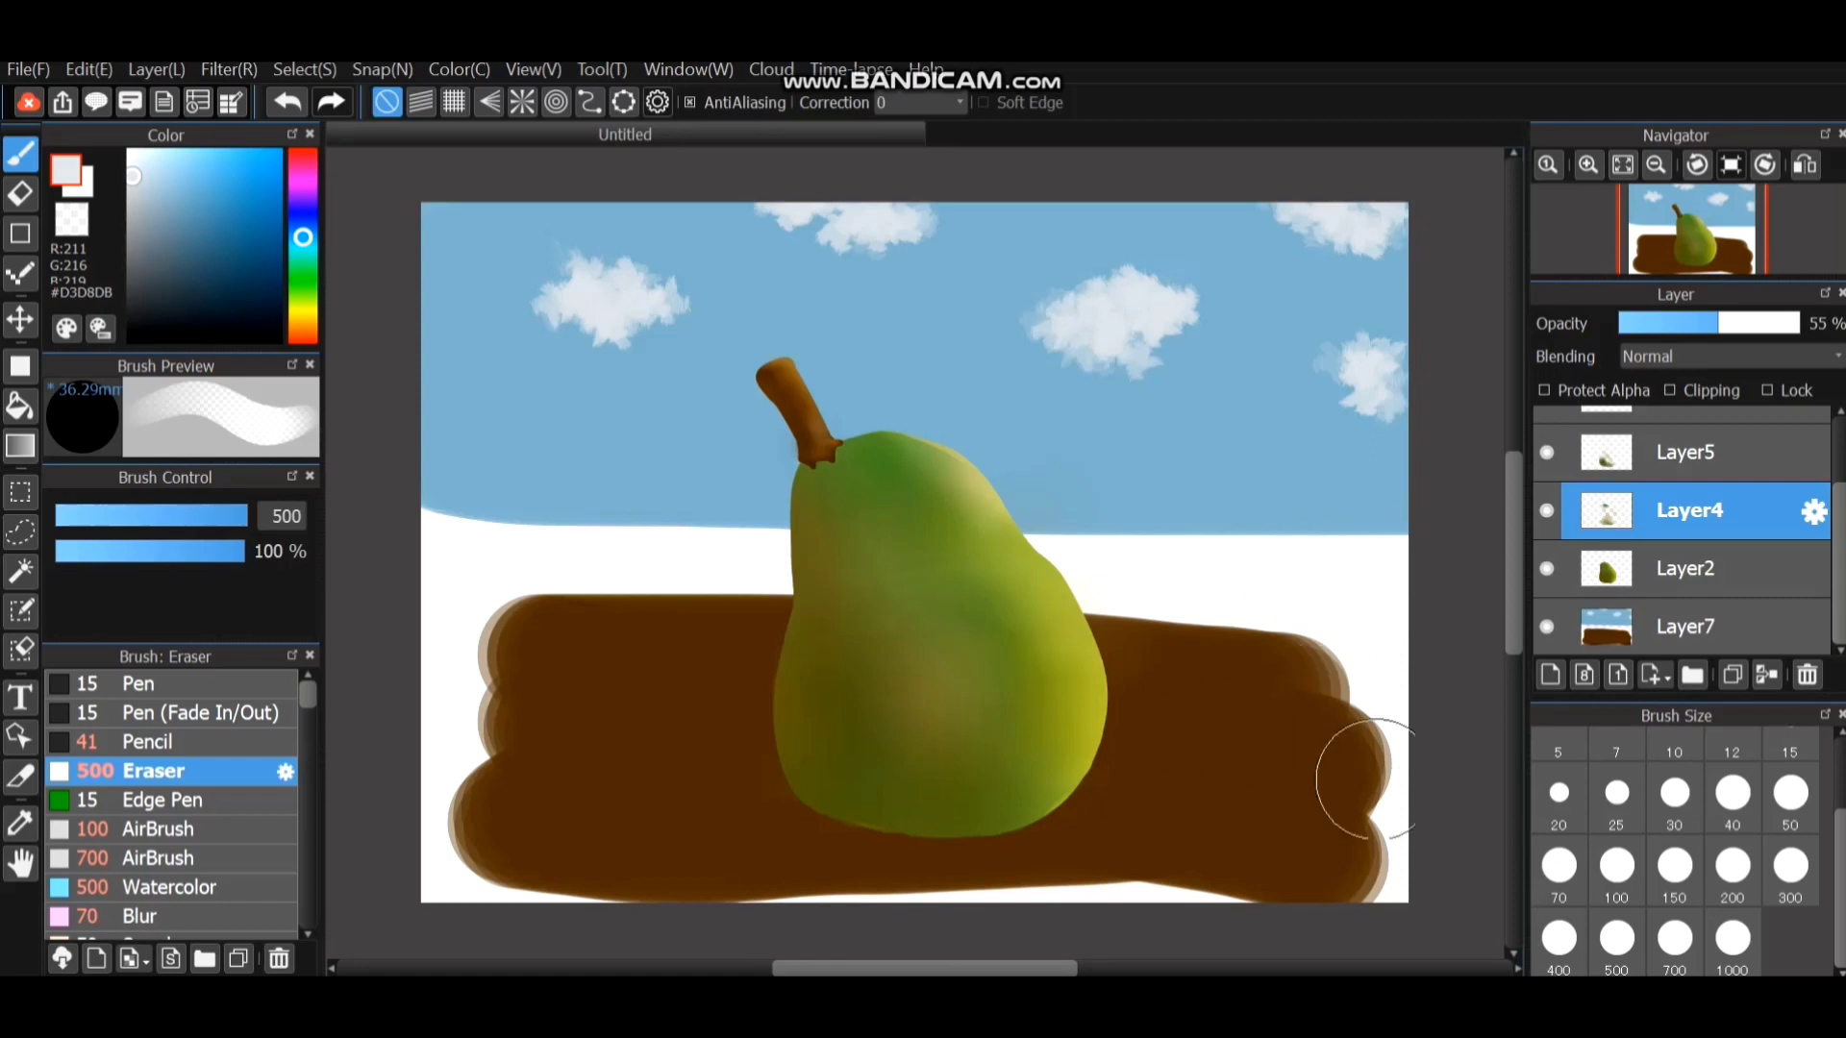
Add a new layer directly above Layer7 and set the first AirBrush to size 500.
click(1689, 626)
click(302, 313)
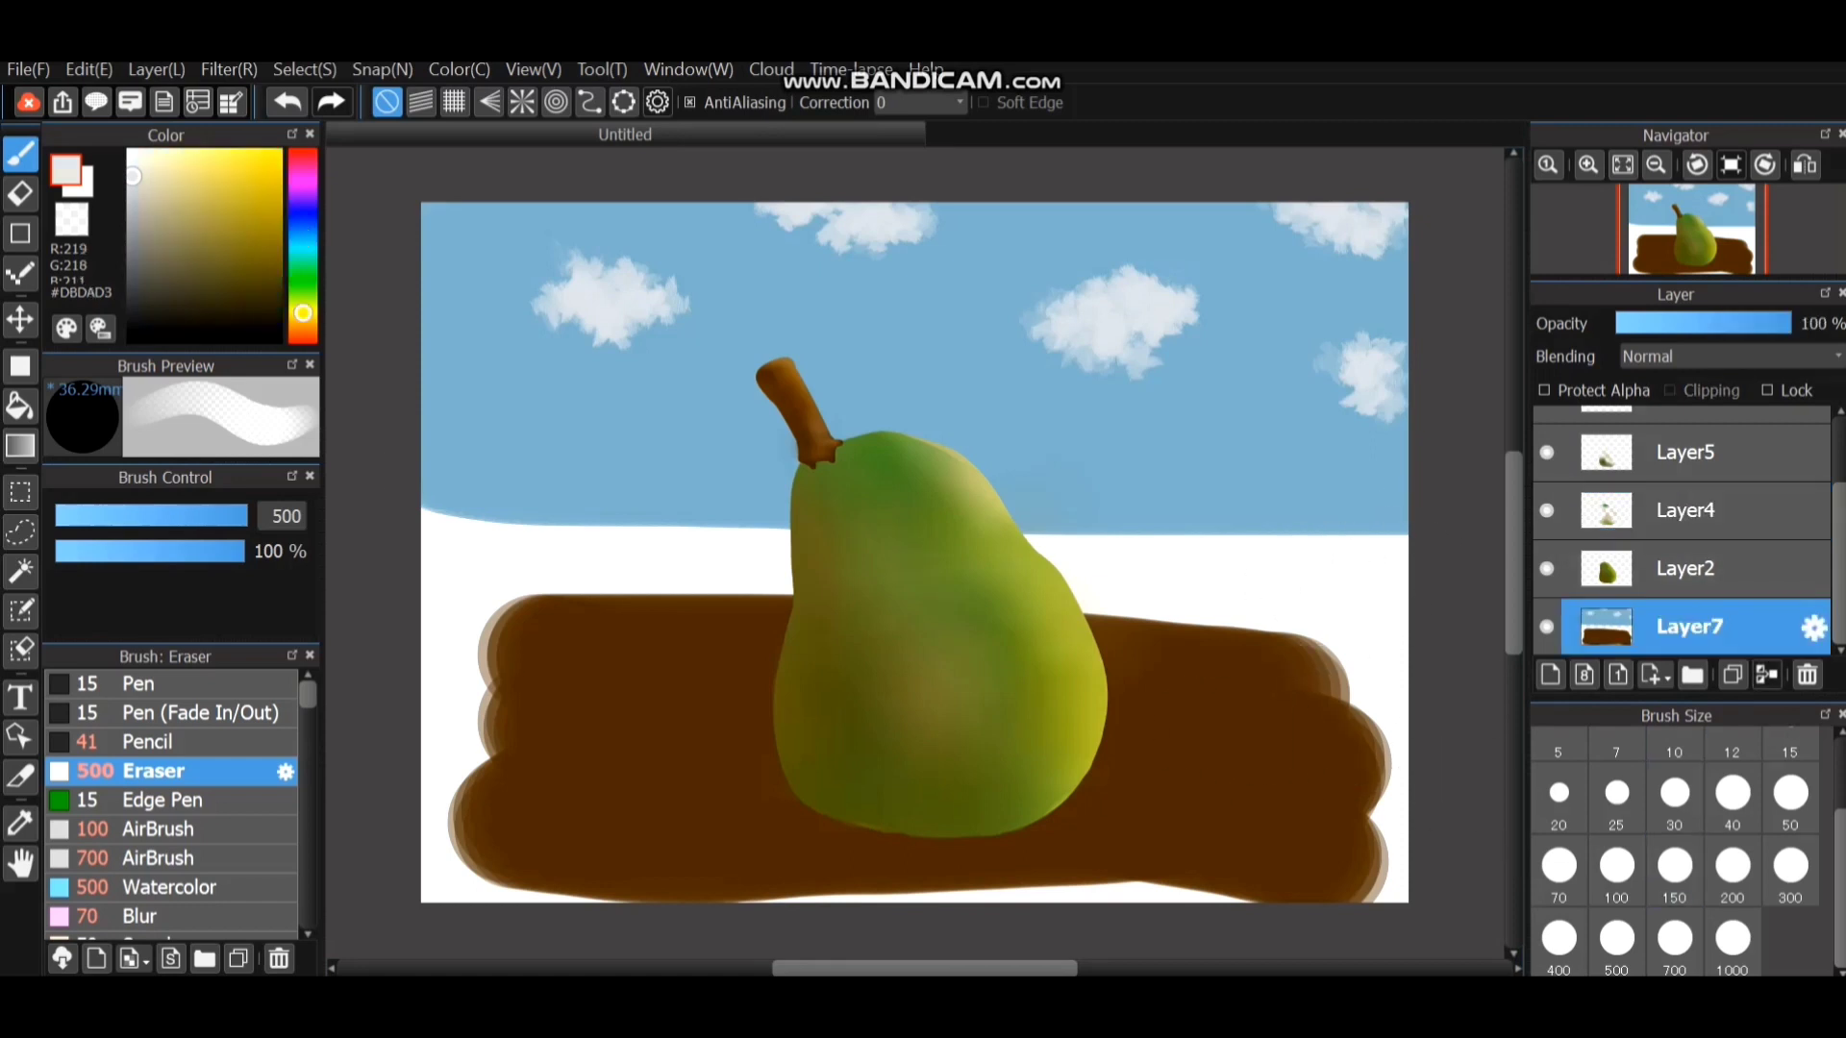
click(734, 775)
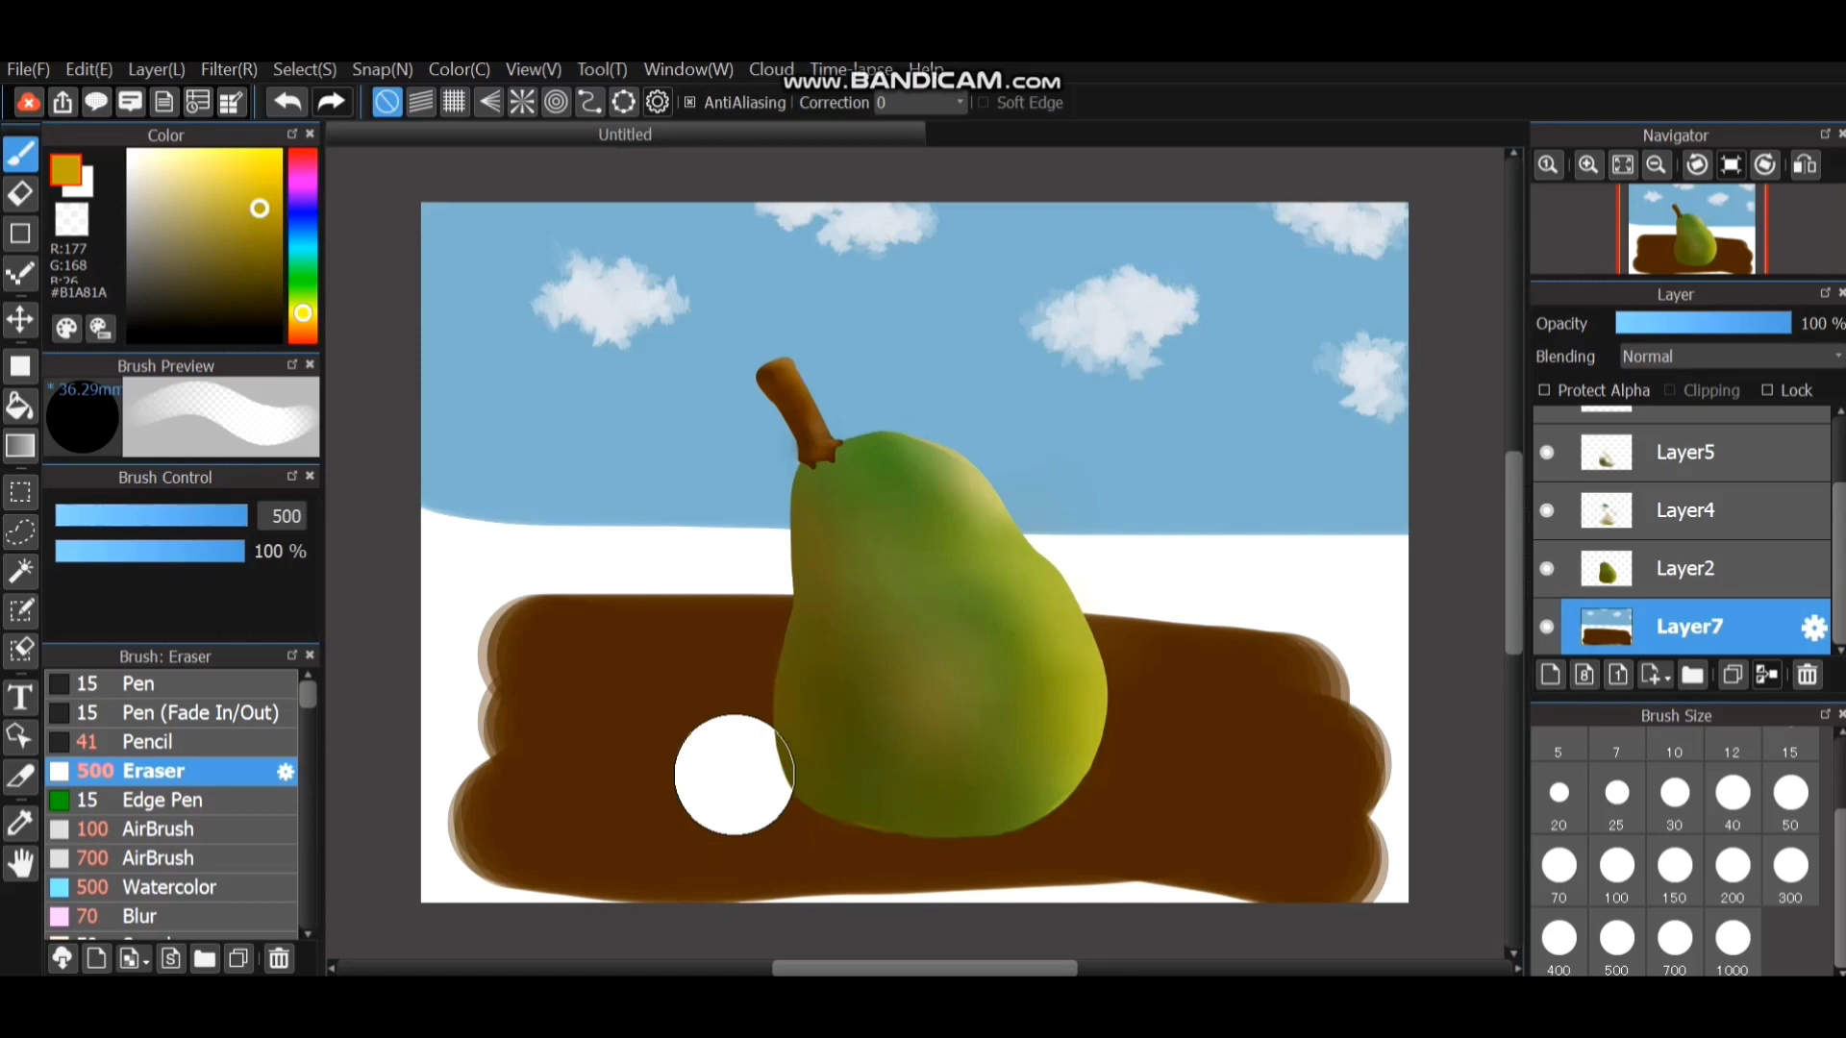
key(ctrl+z)
click(163, 829)
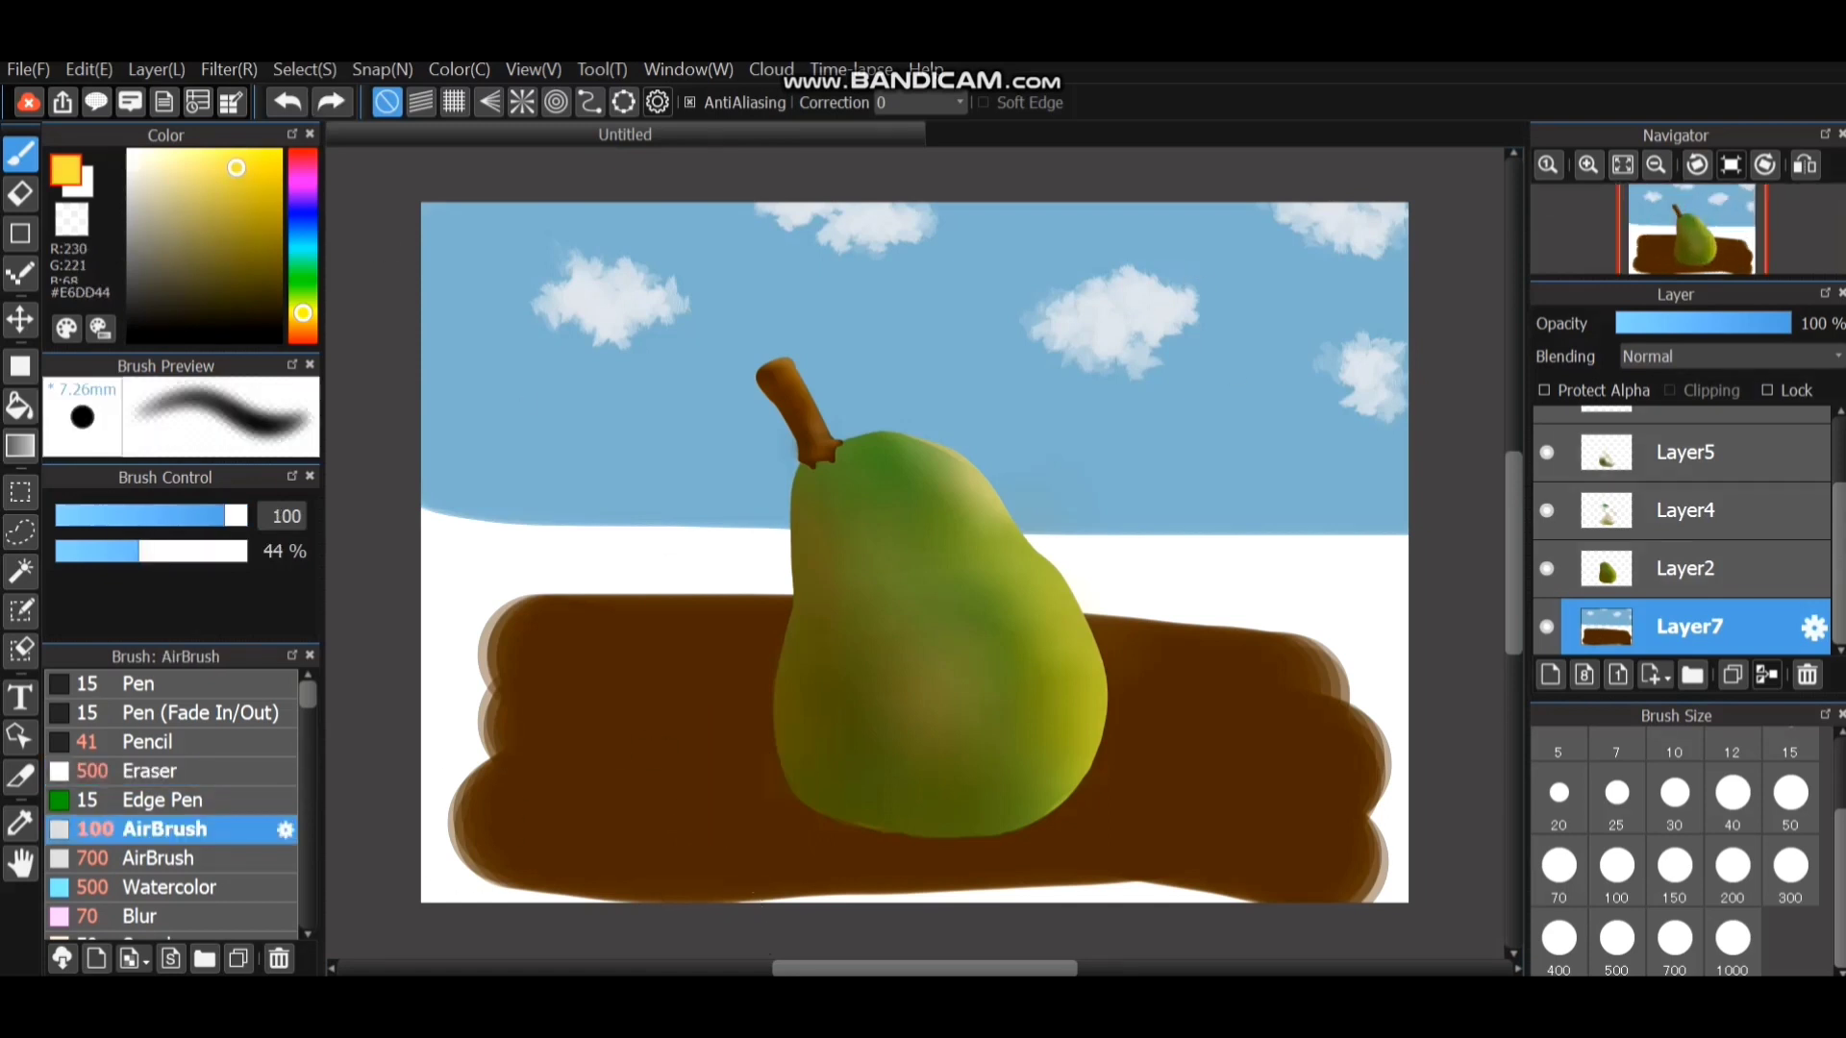
click(1550, 674)
click(1616, 938)
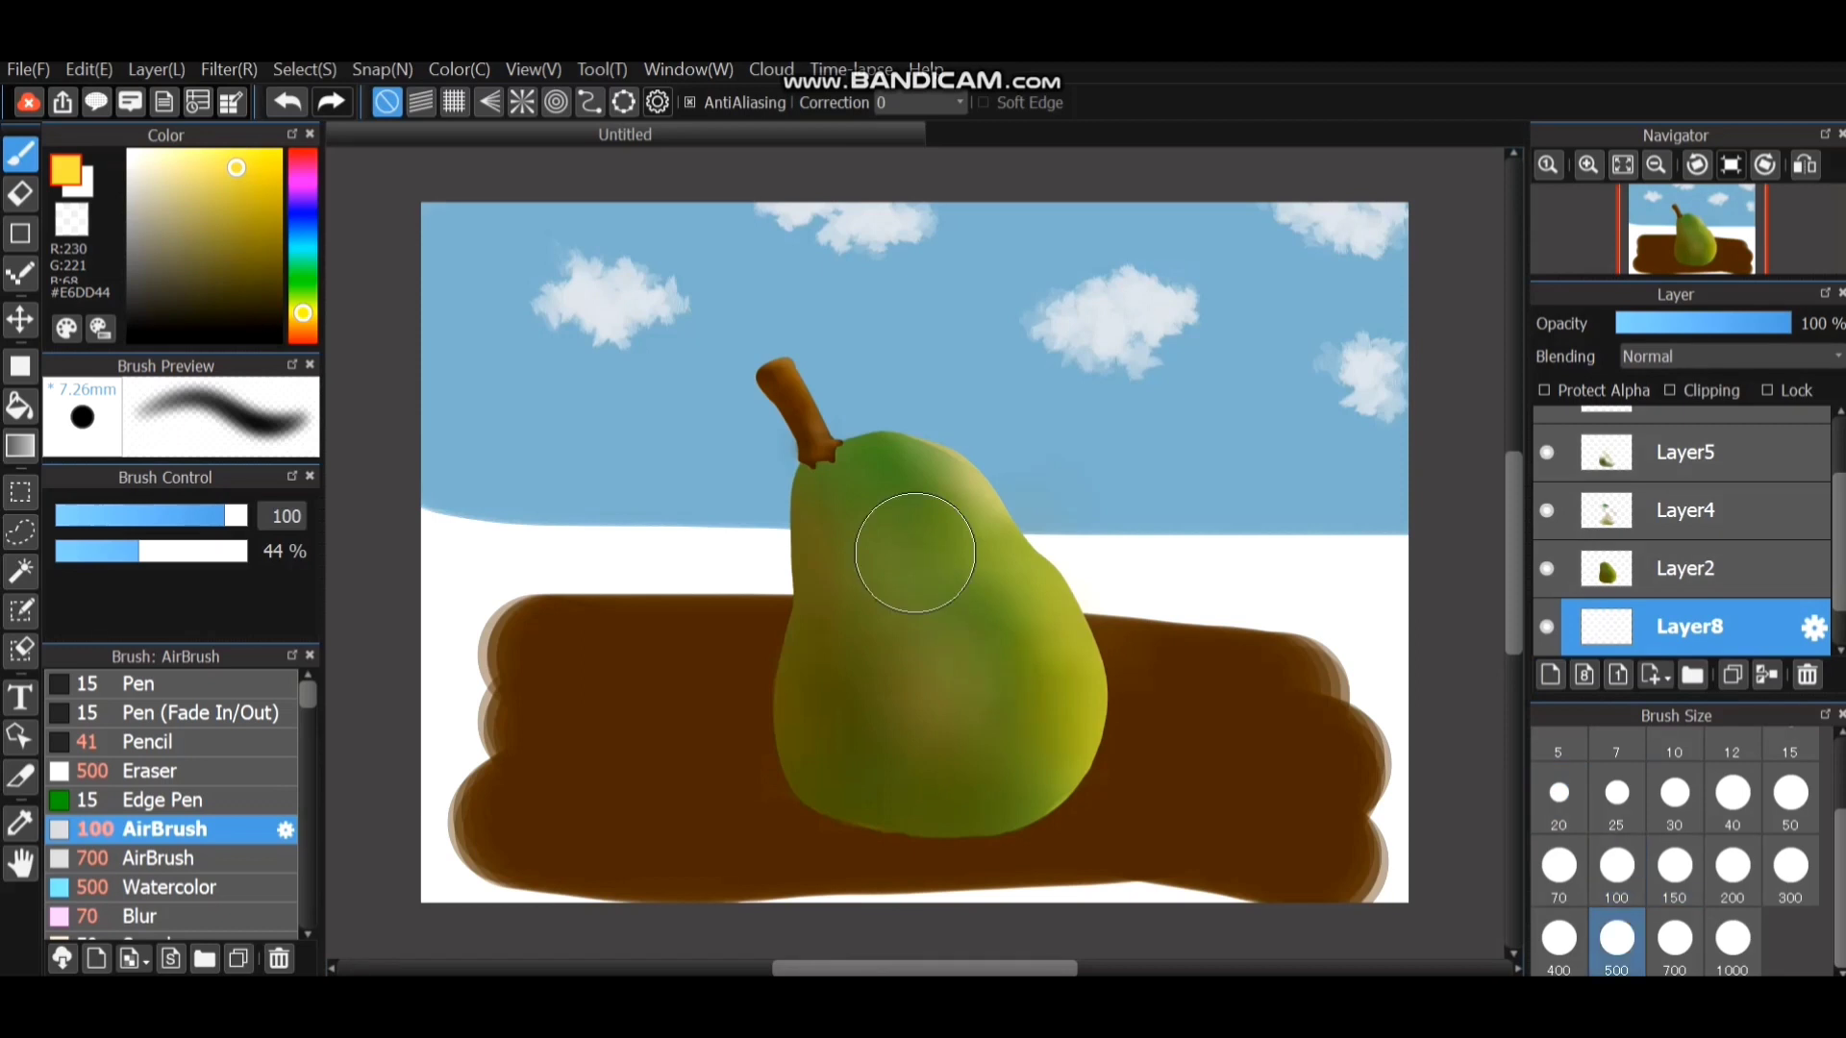
Airbrush a #AEA621 yellow glow around the pear's lower half on Layer8 and reduce the layer's opacity to 13%.
drag(673, 818, 812, 818)
key(ctrl+z)
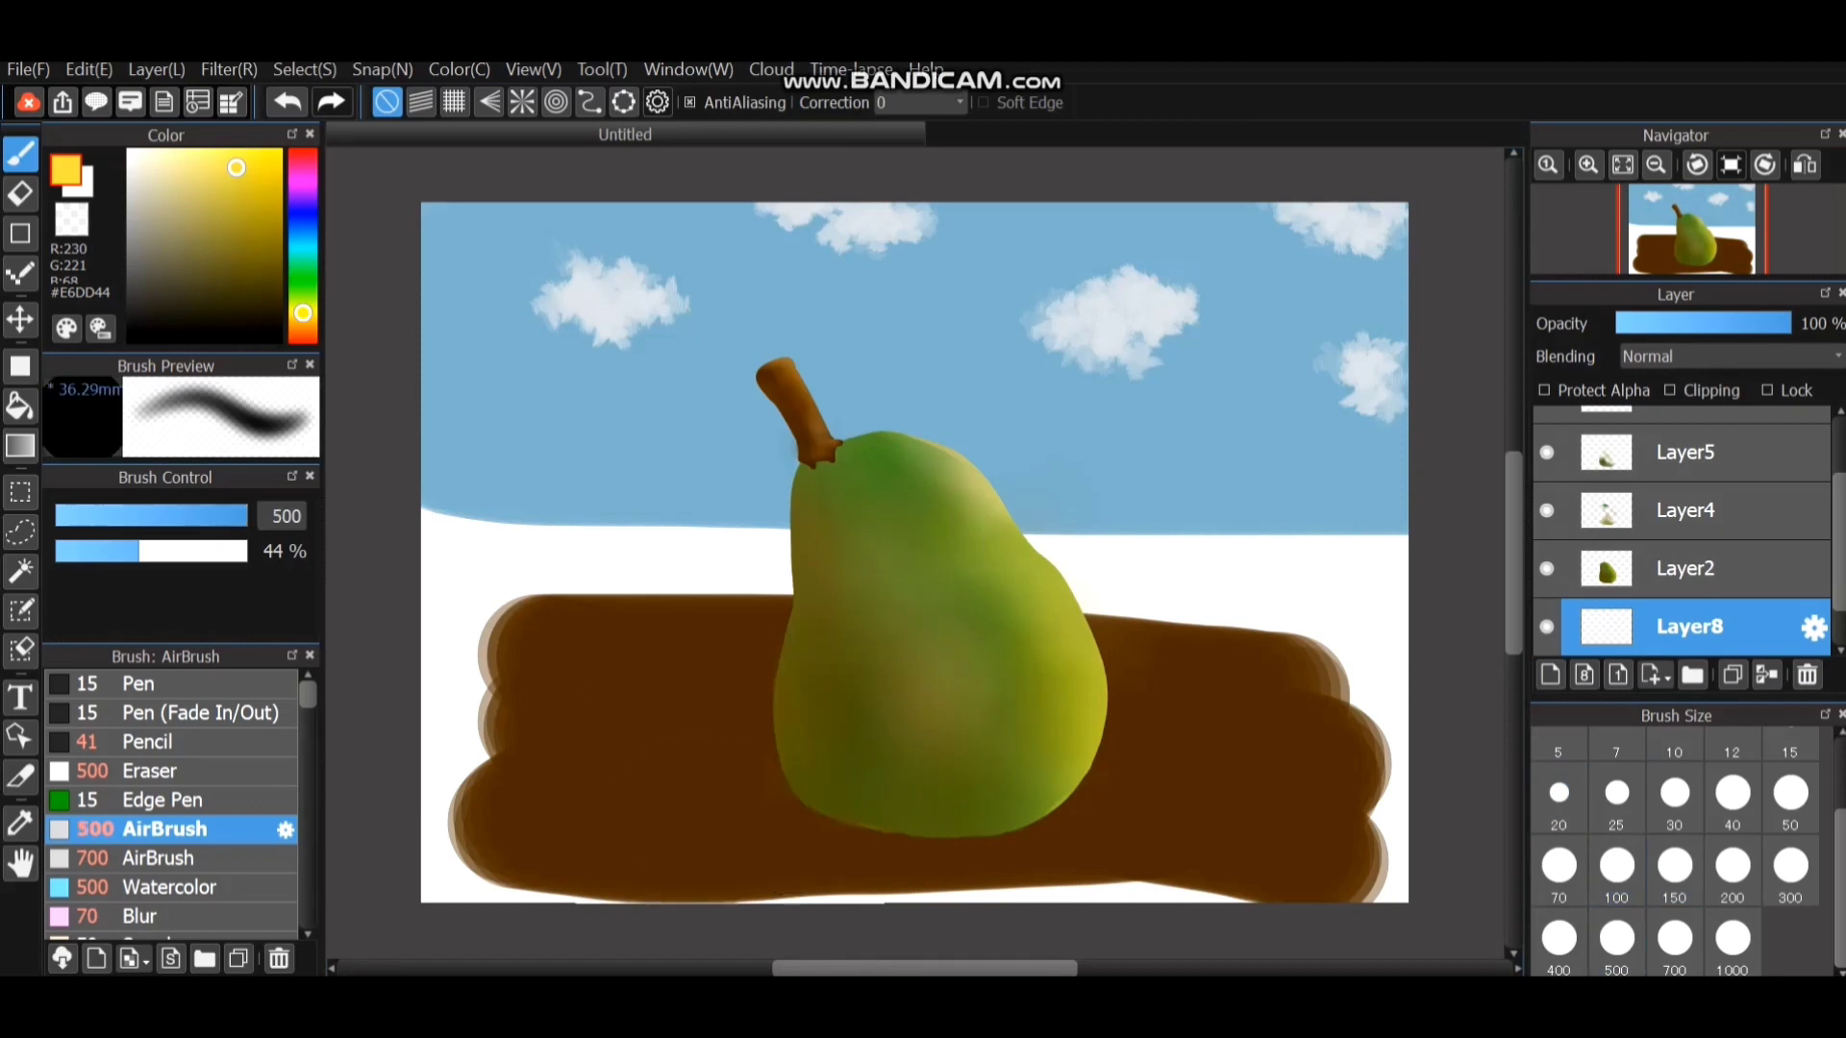
click(253, 210)
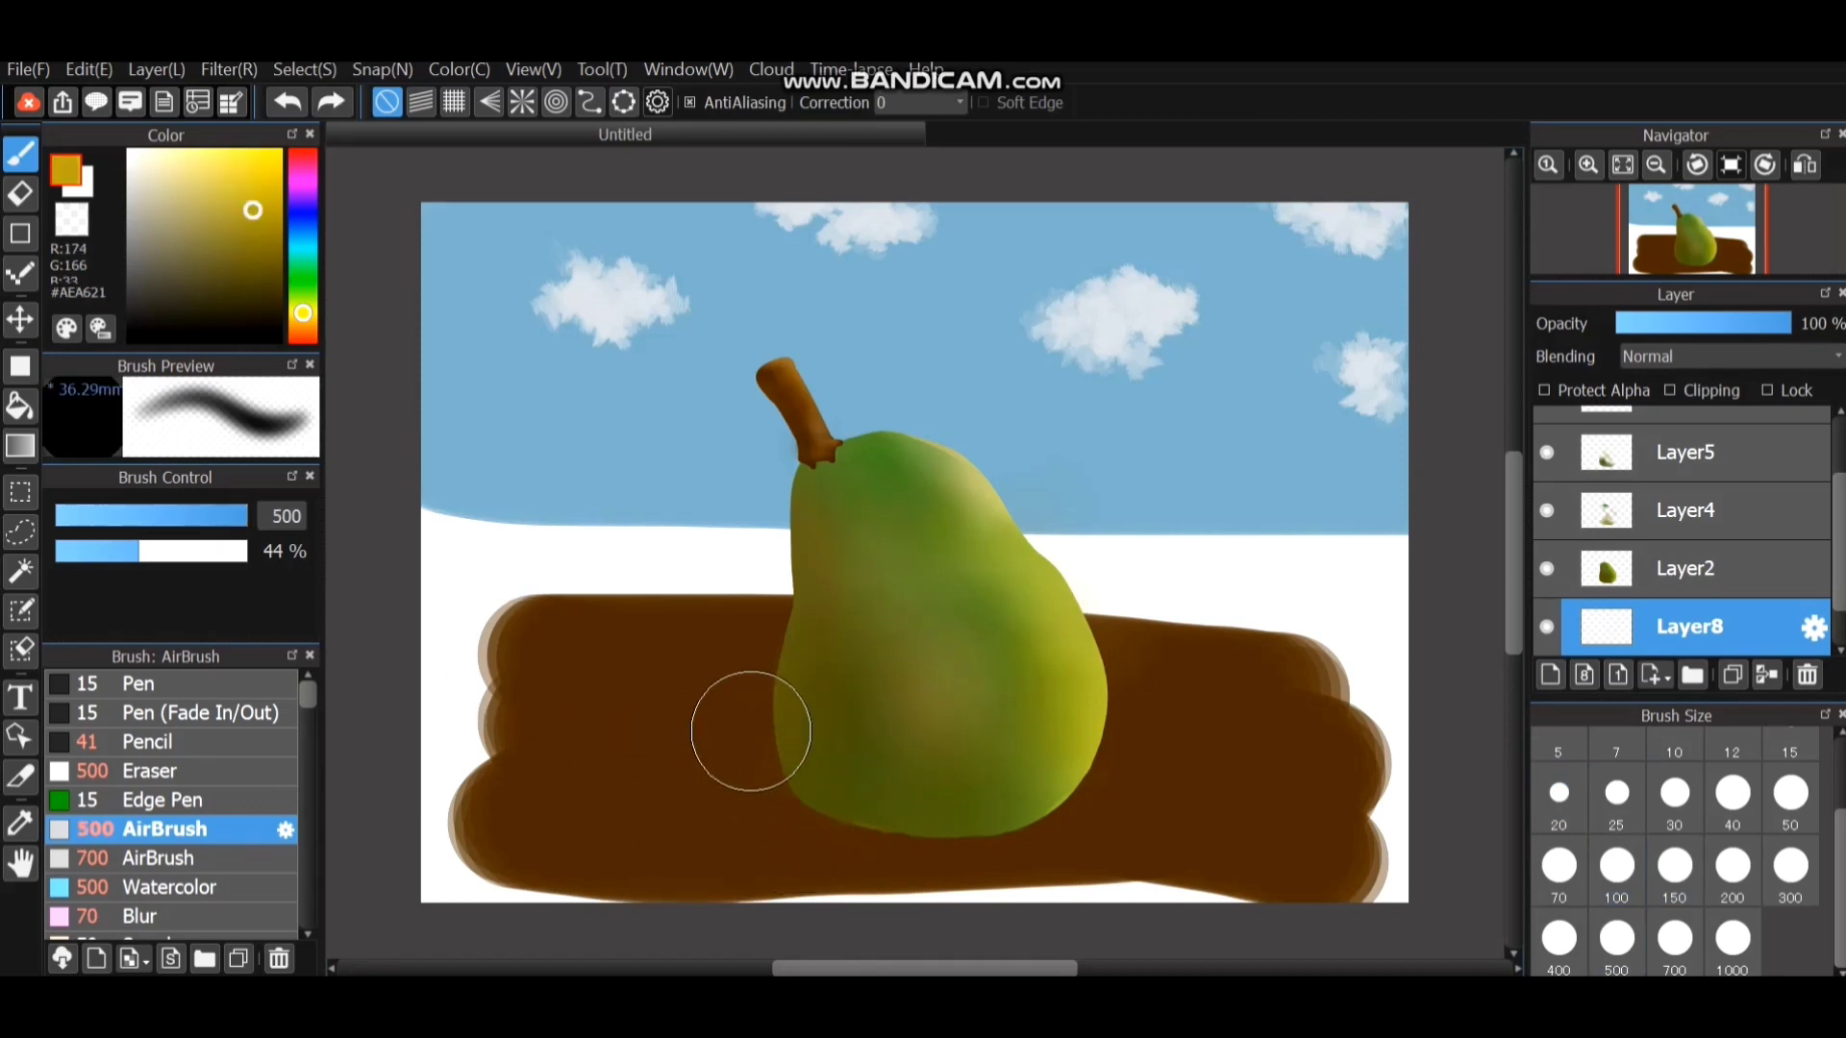
mouse_move(767, 723)
mouse_down()
mouse_move(735, 799)
mouse_move(779, 766)
mouse_move(832, 844)
mouse_move(1084, 834)
mouse_move(1104, 735)
mouse_move(1038, 843)
mouse_move(750, 700)
mouse_move(1050, 708)
mouse_move(1067, 750)
mouse_up()
drag(1758, 323, 1649, 323)
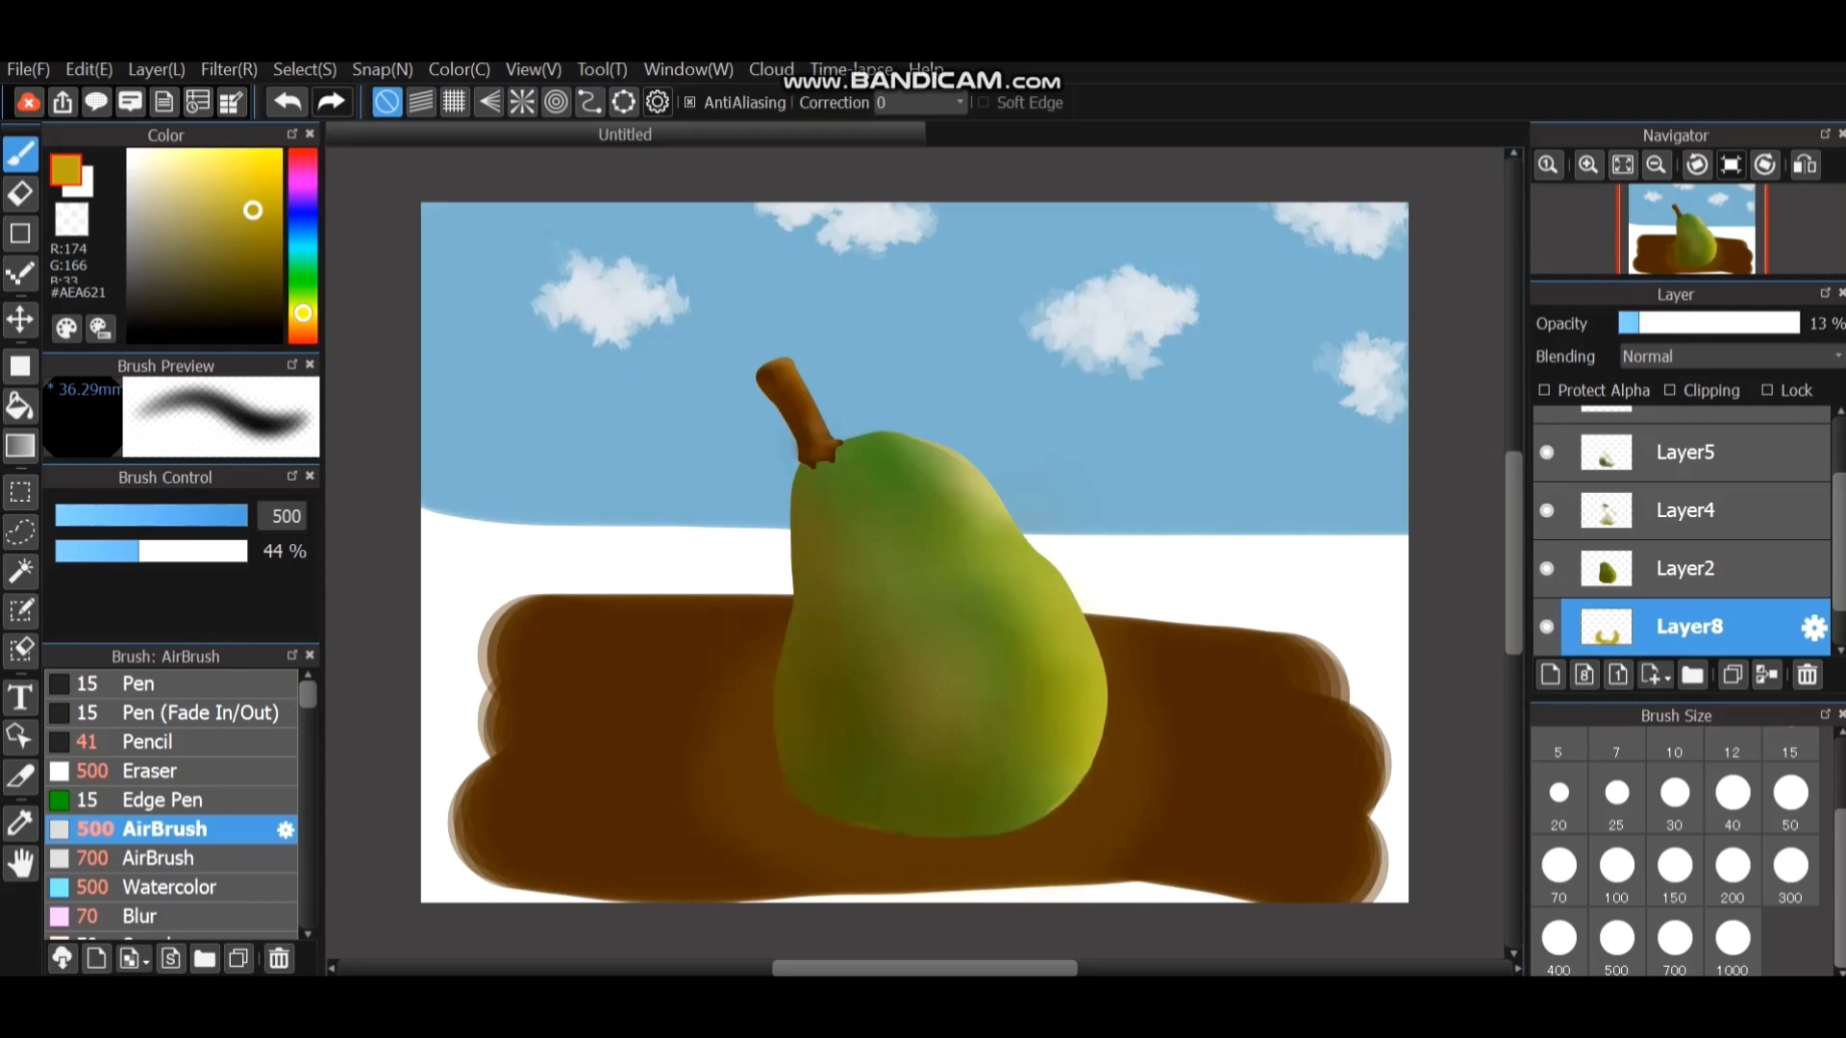
Paint the ground across the full canvas width up to the sky on Layer7 with the size 500 Watercolor brush in brown #533209.
click(21, 824)
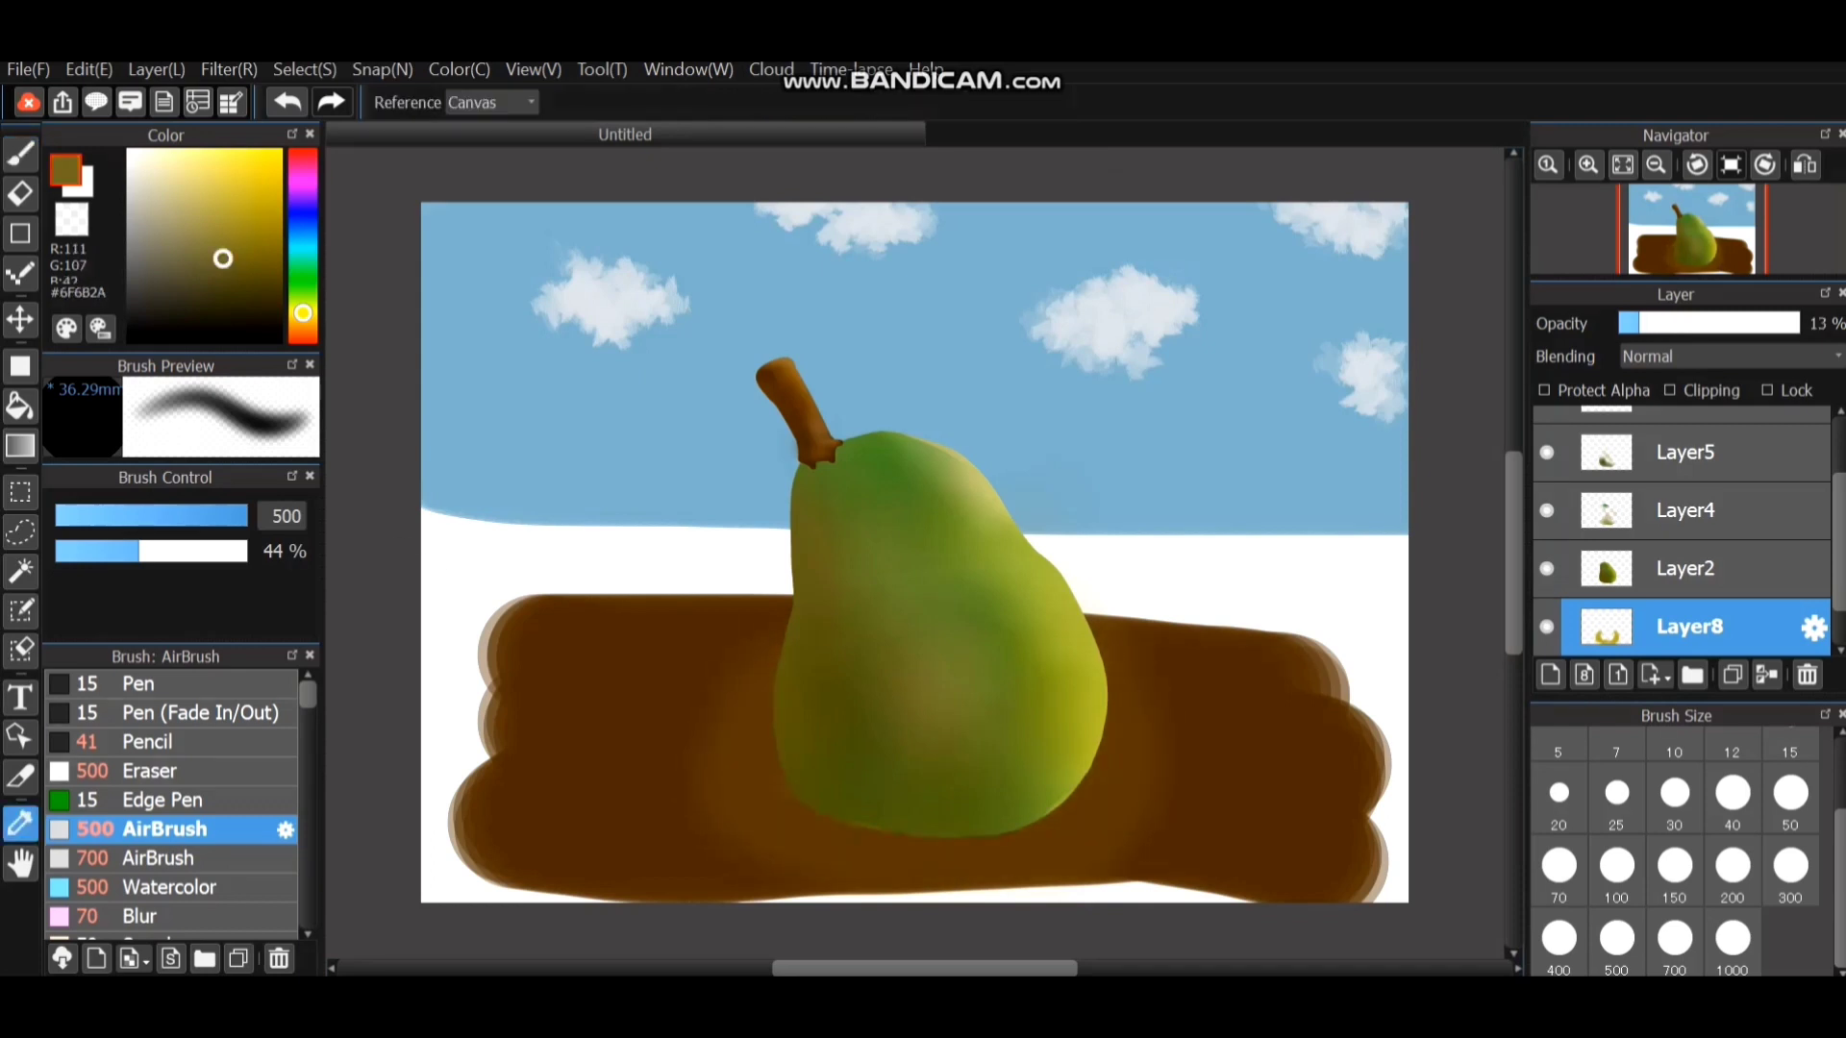
click(721, 769)
click(177, 887)
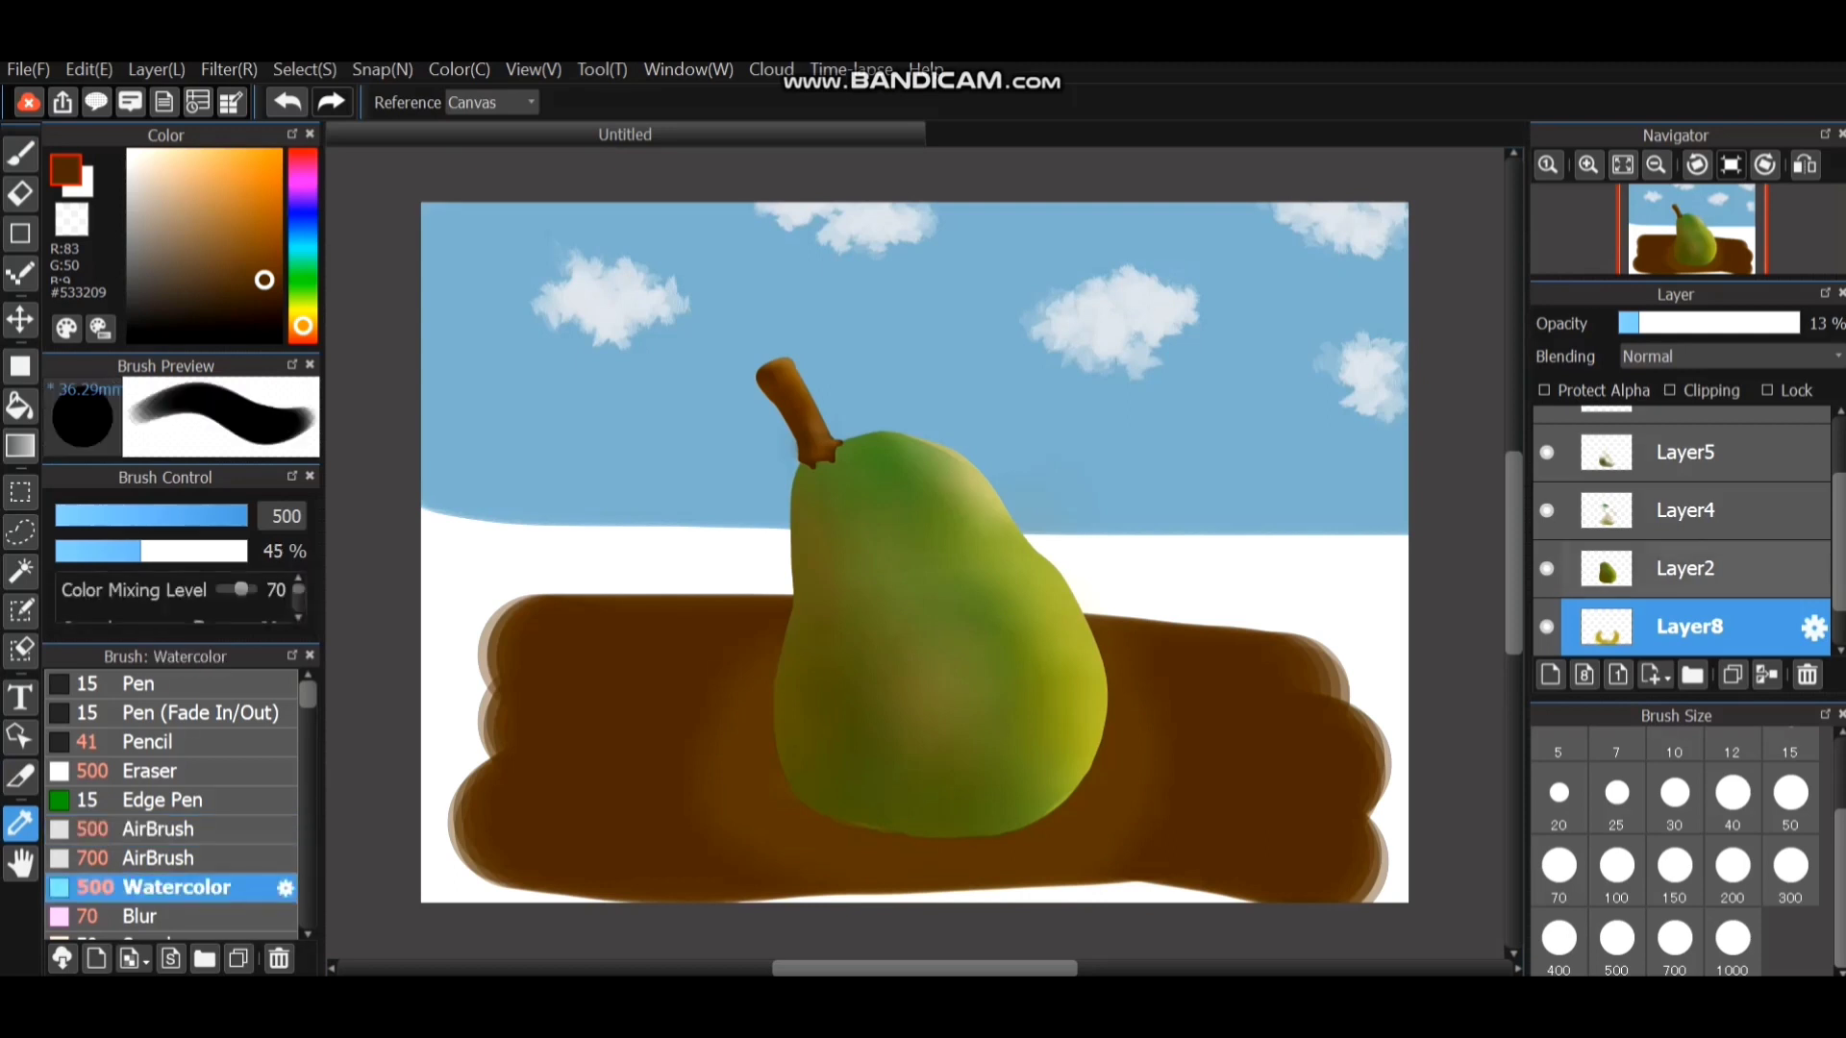
scroll(1744, 569, down, 1)
click(1721, 627)
click(1675, 940)
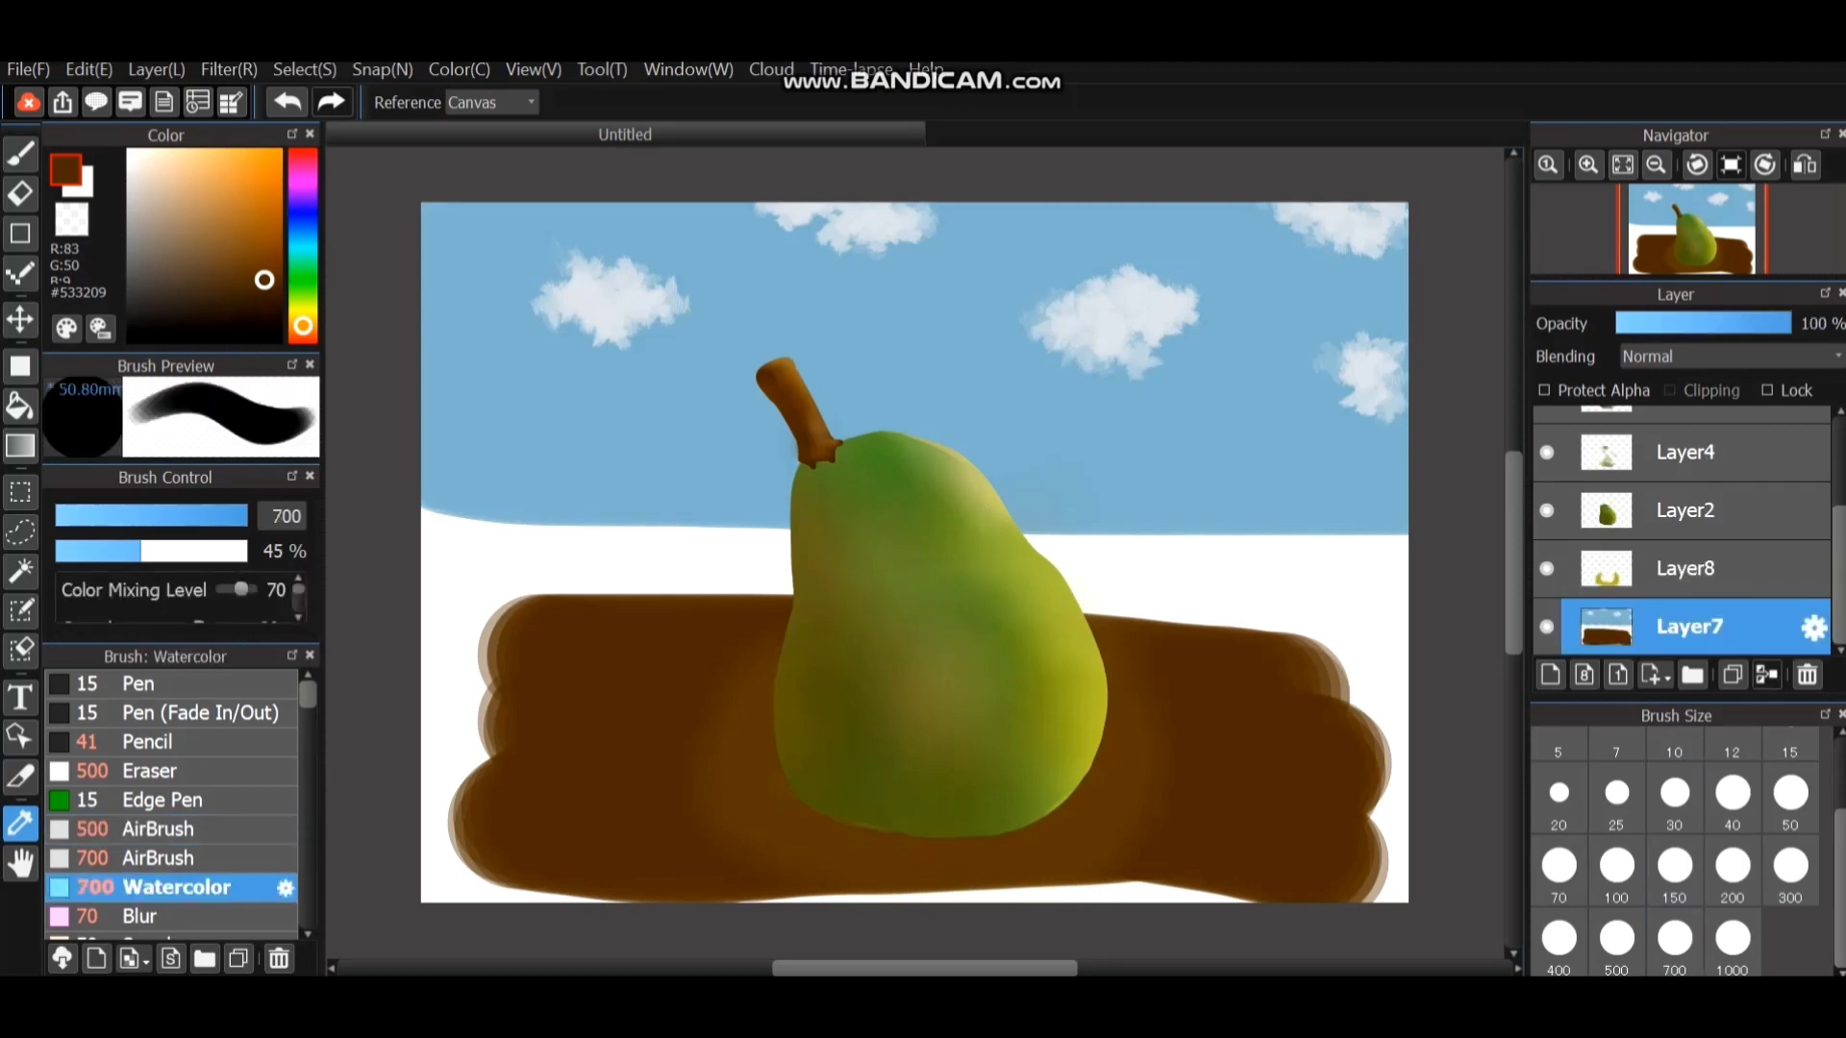
click(1732, 872)
click(1617, 941)
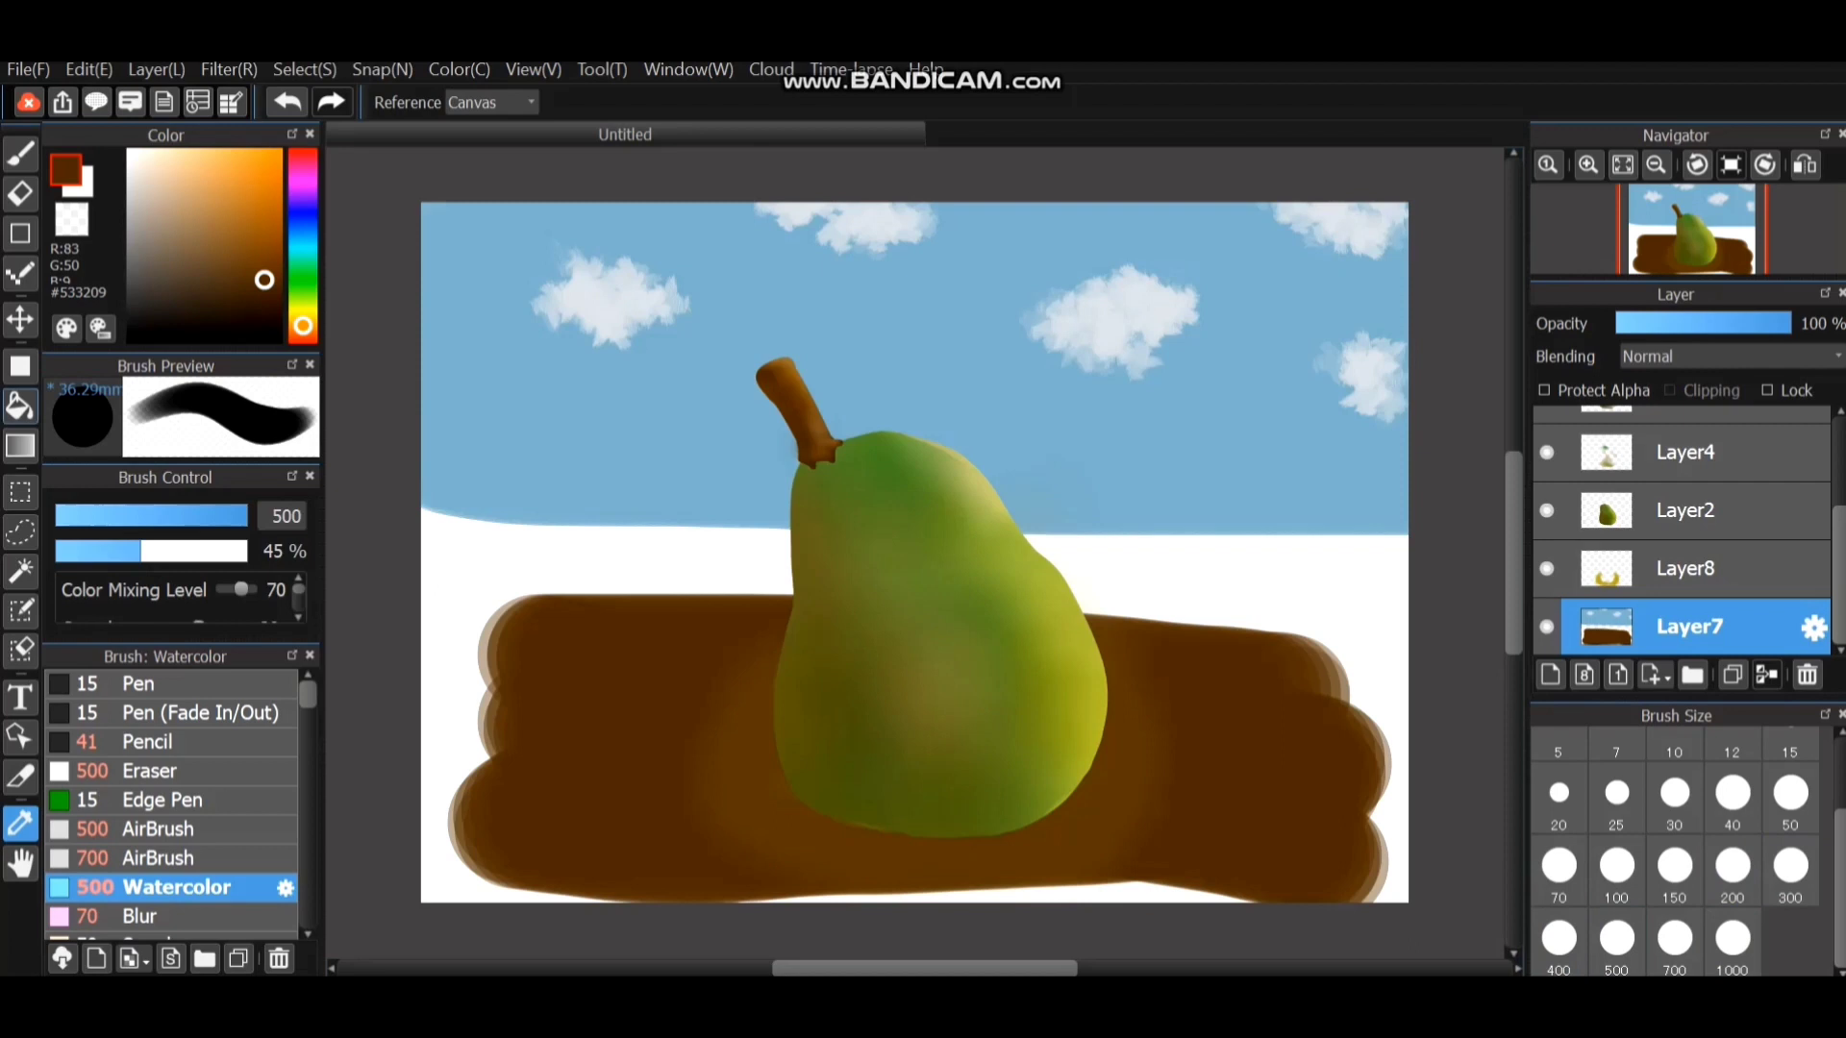
click(20, 155)
mouse_move(442, 557)
mouse_down()
mouse_move(490, 613)
mouse_move(527, 743)
mouse_move(456, 677)
mouse_move(439, 699)
mouse_move(443, 884)
mouse_move(677, 915)
mouse_move(1063, 929)
mouse_move(1288, 914)
mouse_move(1370, 797)
mouse_move(1384, 673)
mouse_up()
mouse_move(482, 596)
mouse_down()
mouse_move(548, 581)
mouse_move(725, 602)
mouse_move(1383, 588)
mouse_move(1355, 602)
mouse_move(1336, 692)
mouse_up()
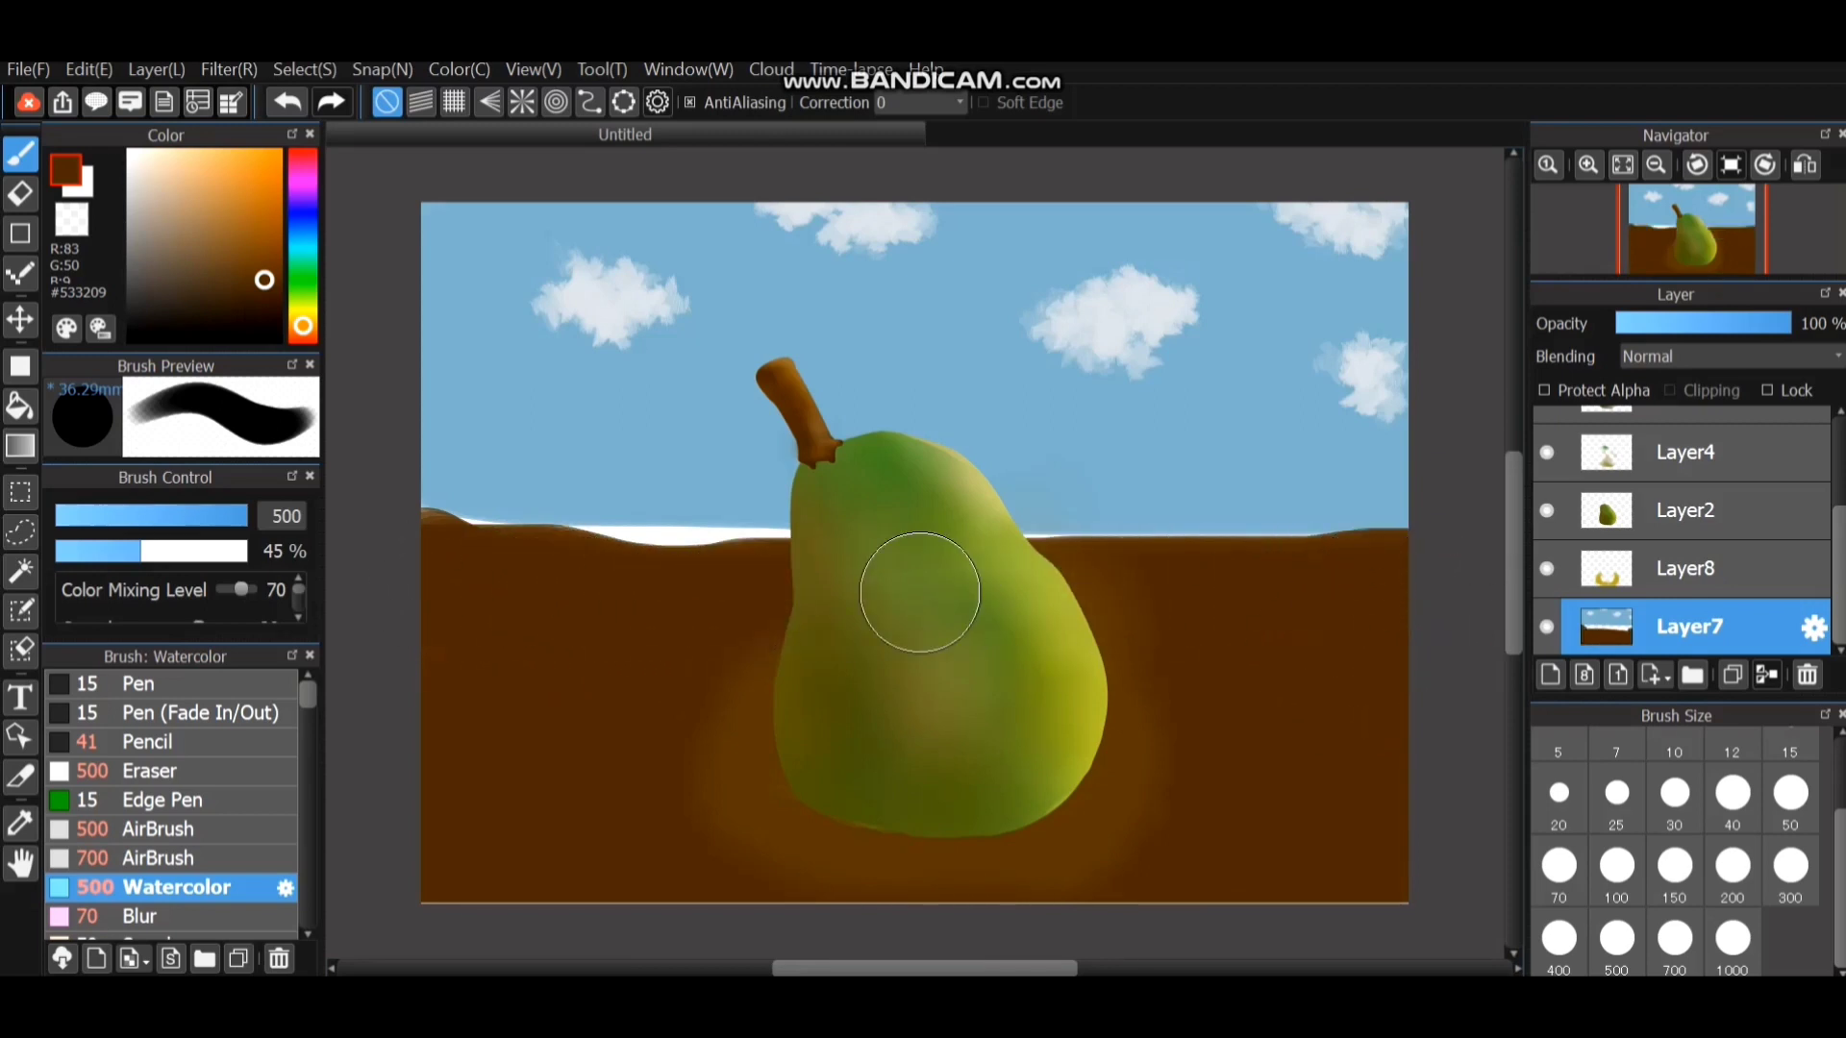
mouse_move(1076, 597)
mouse_down()
mouse_move(448, 581)
mouse_move(383, 564)
mouse_up()
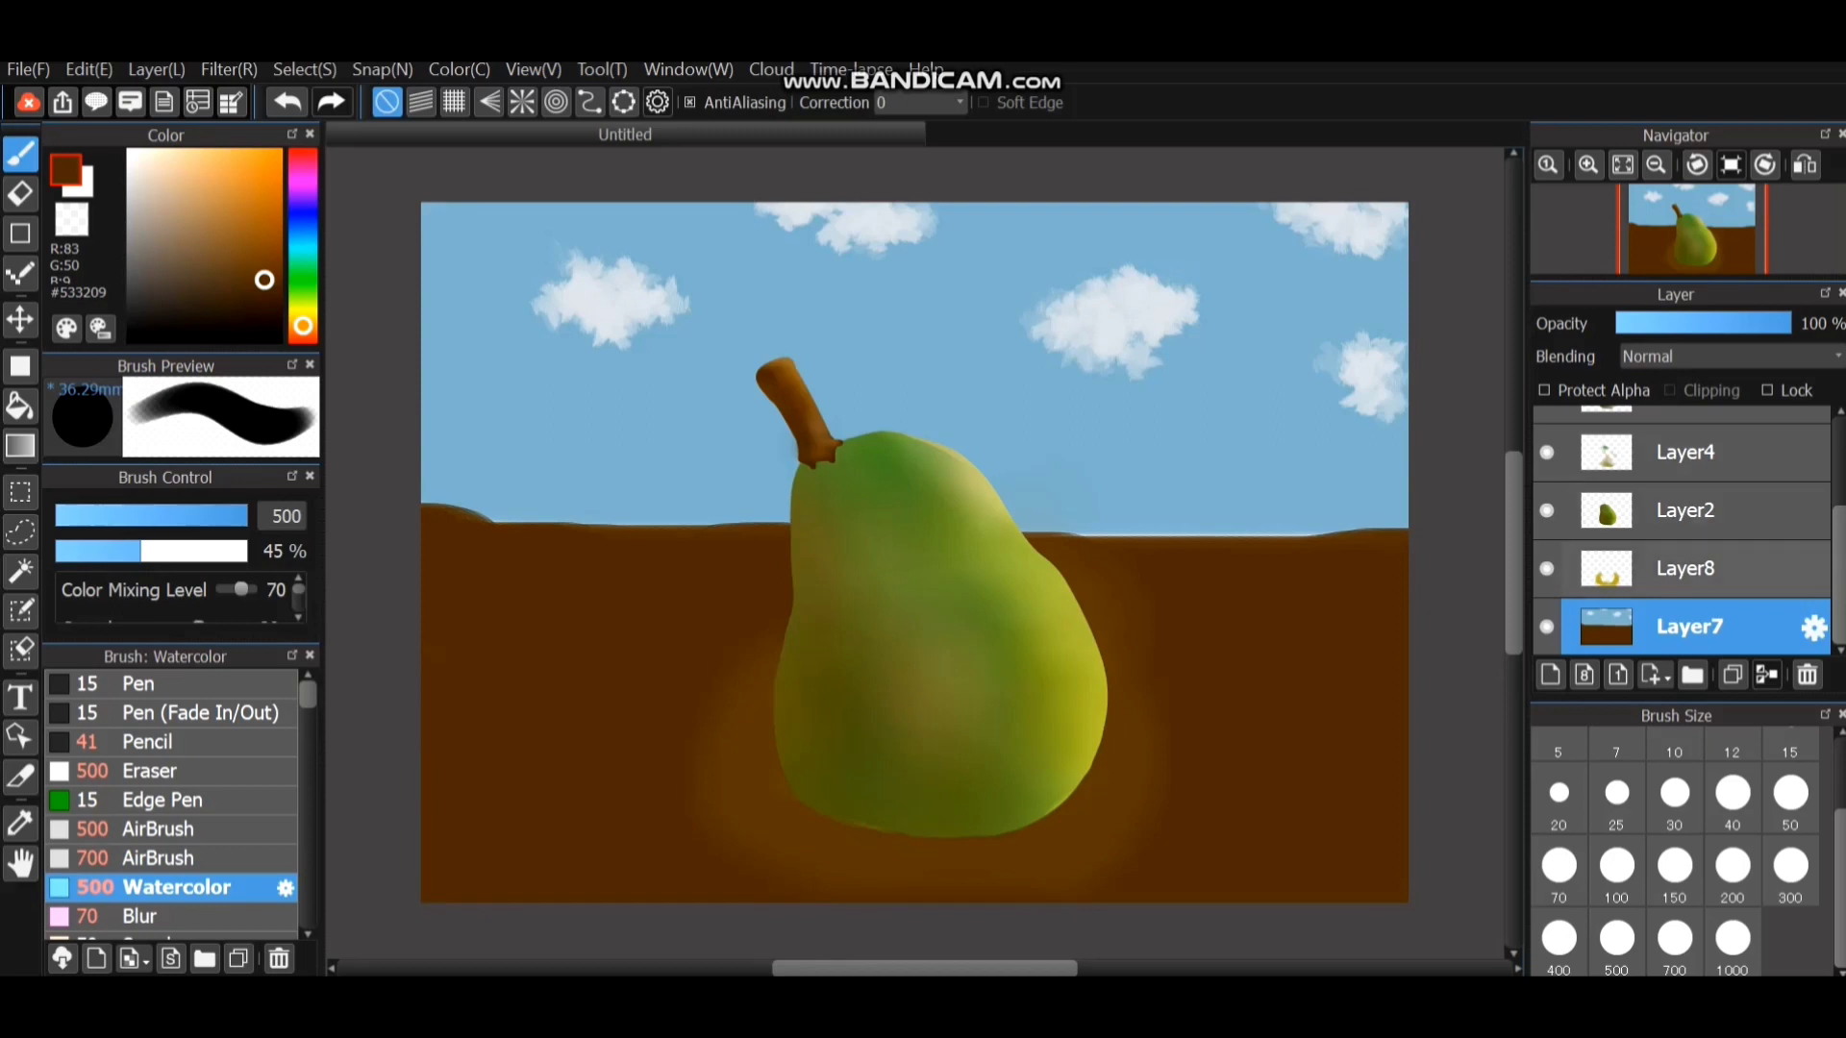
Reduce the opacity of the yellow glow on Layer8 to 7%.
click(1689, 569)
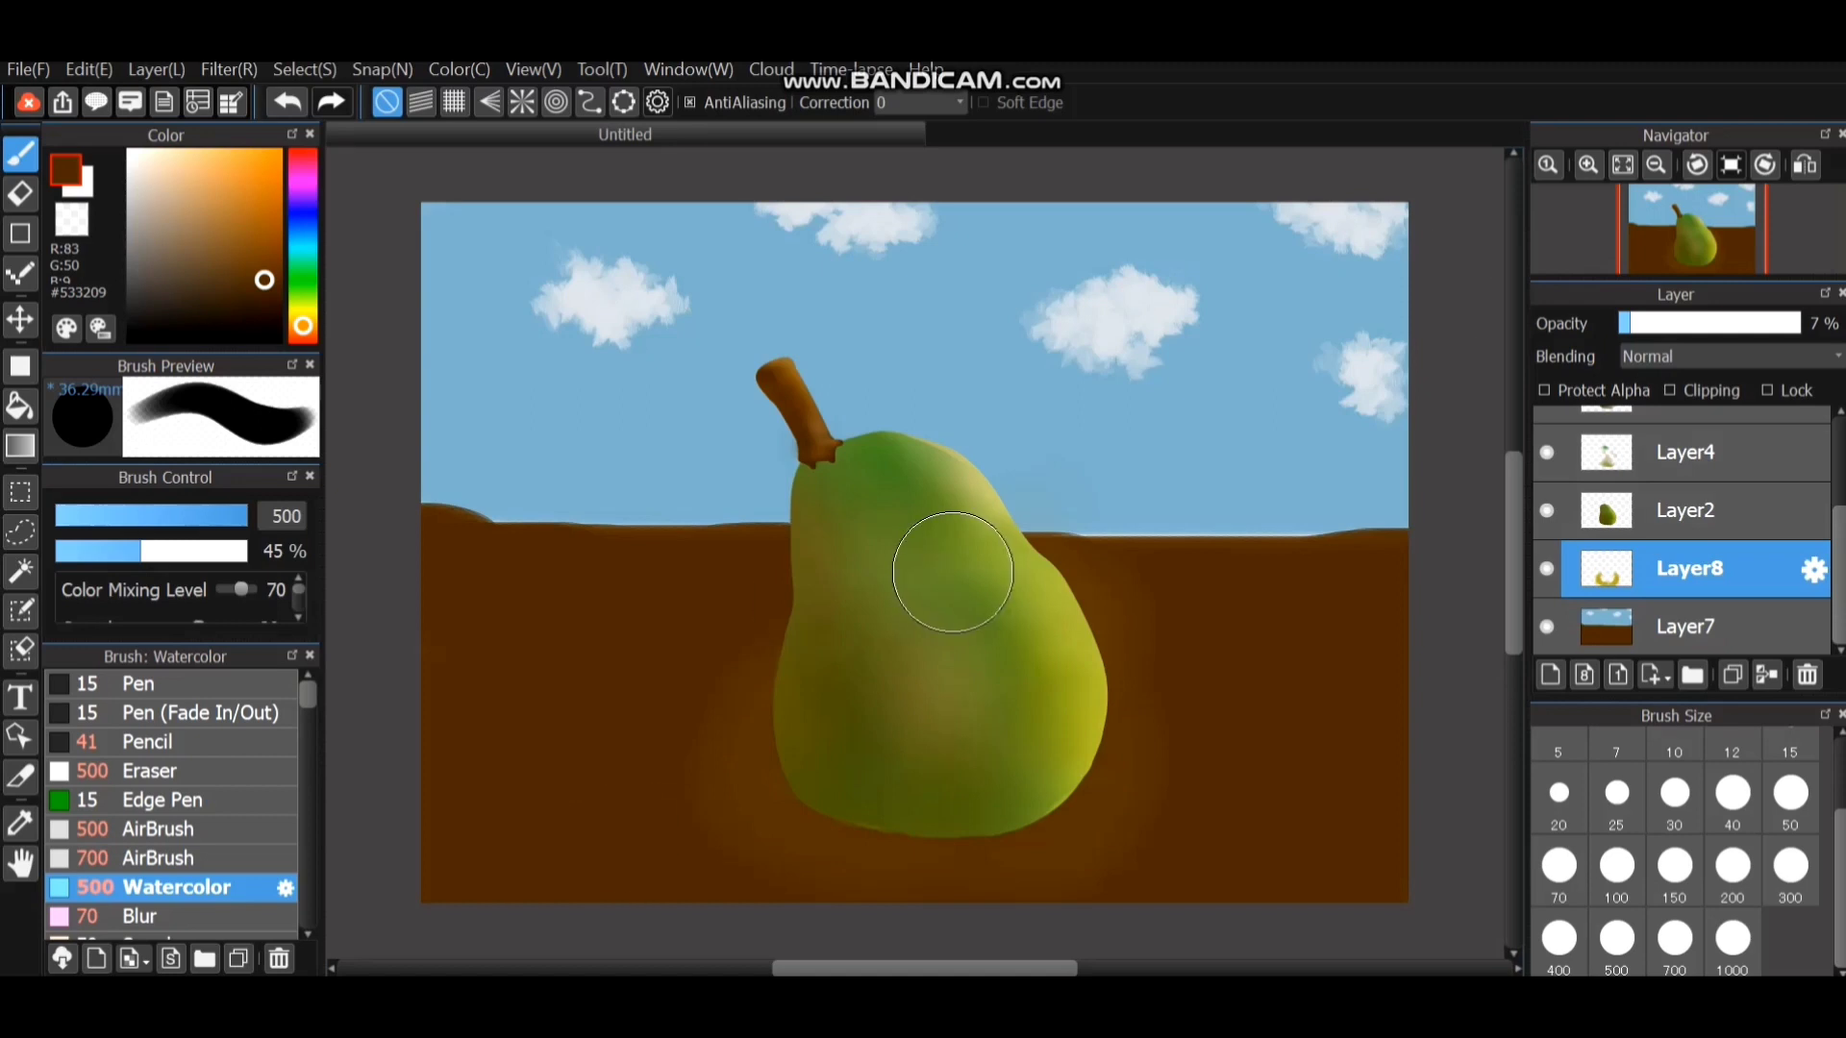
Erase the stray soft shading outside the pear's right edge and below its base on Layer4 with the Eraser at size 500.
click(1731, 452)
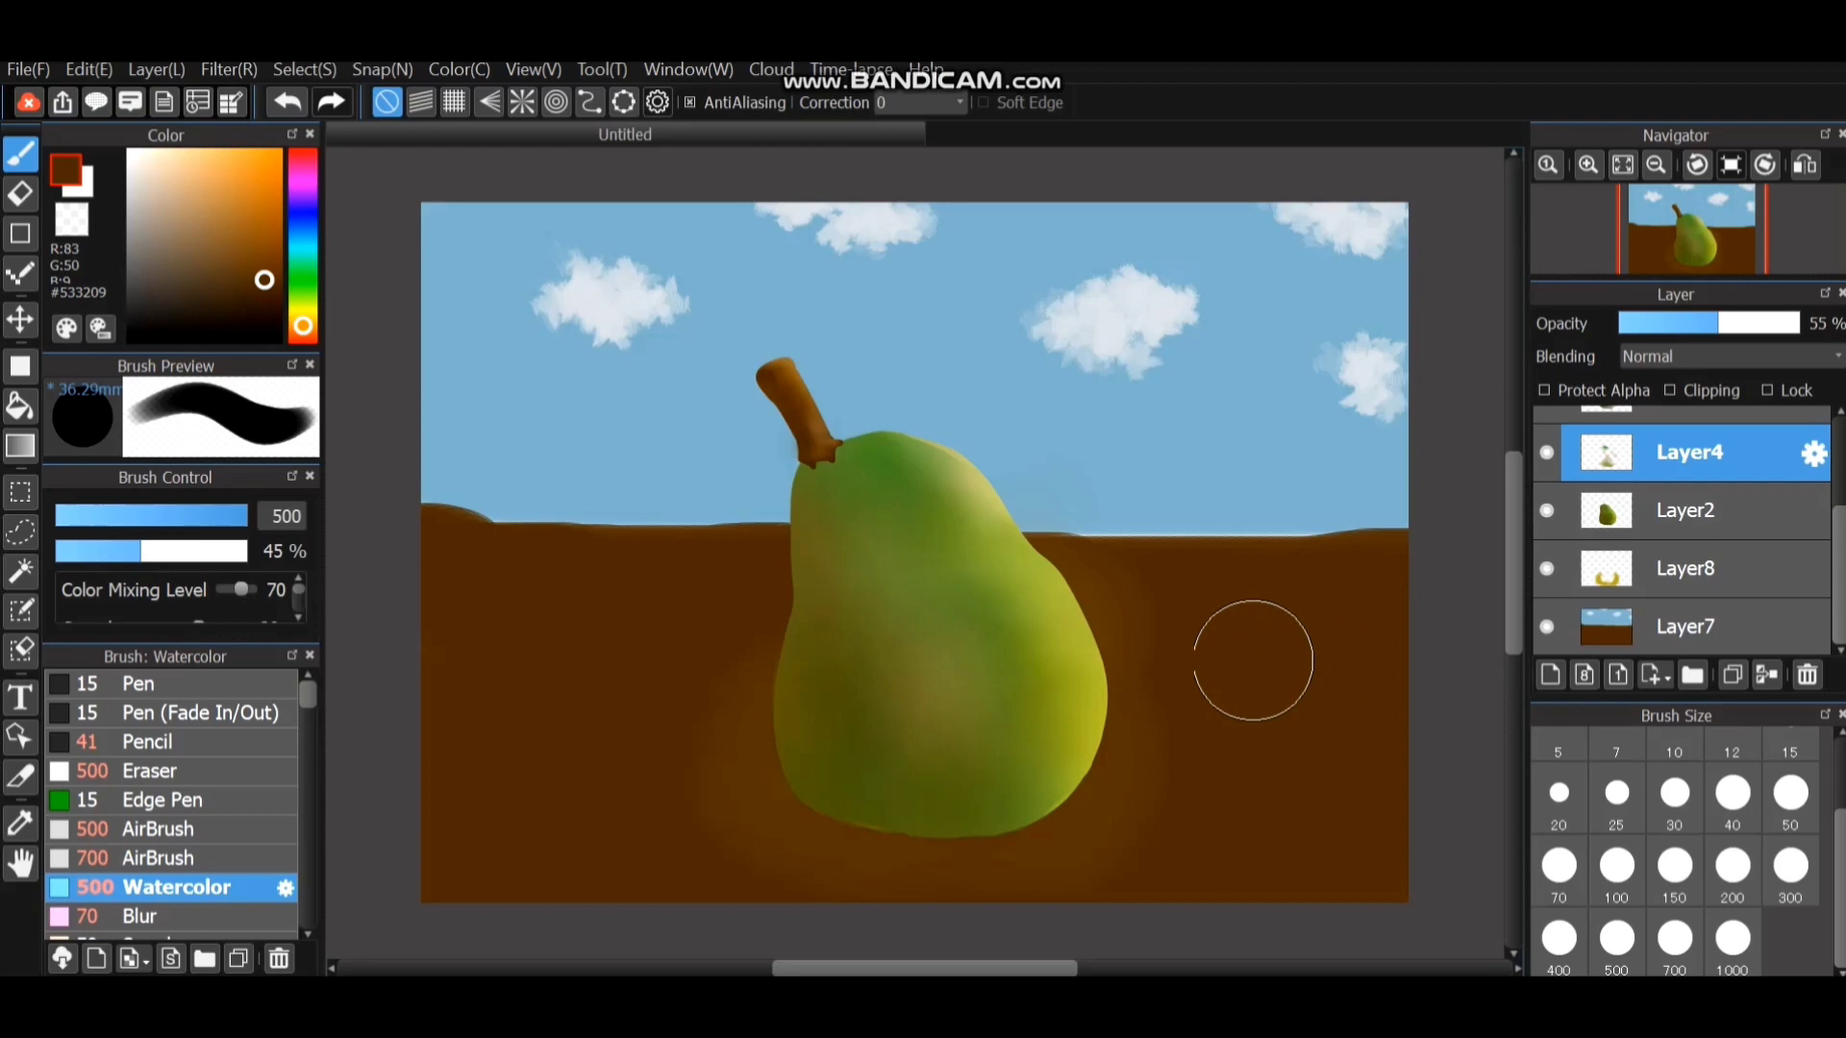
click(154, 771)
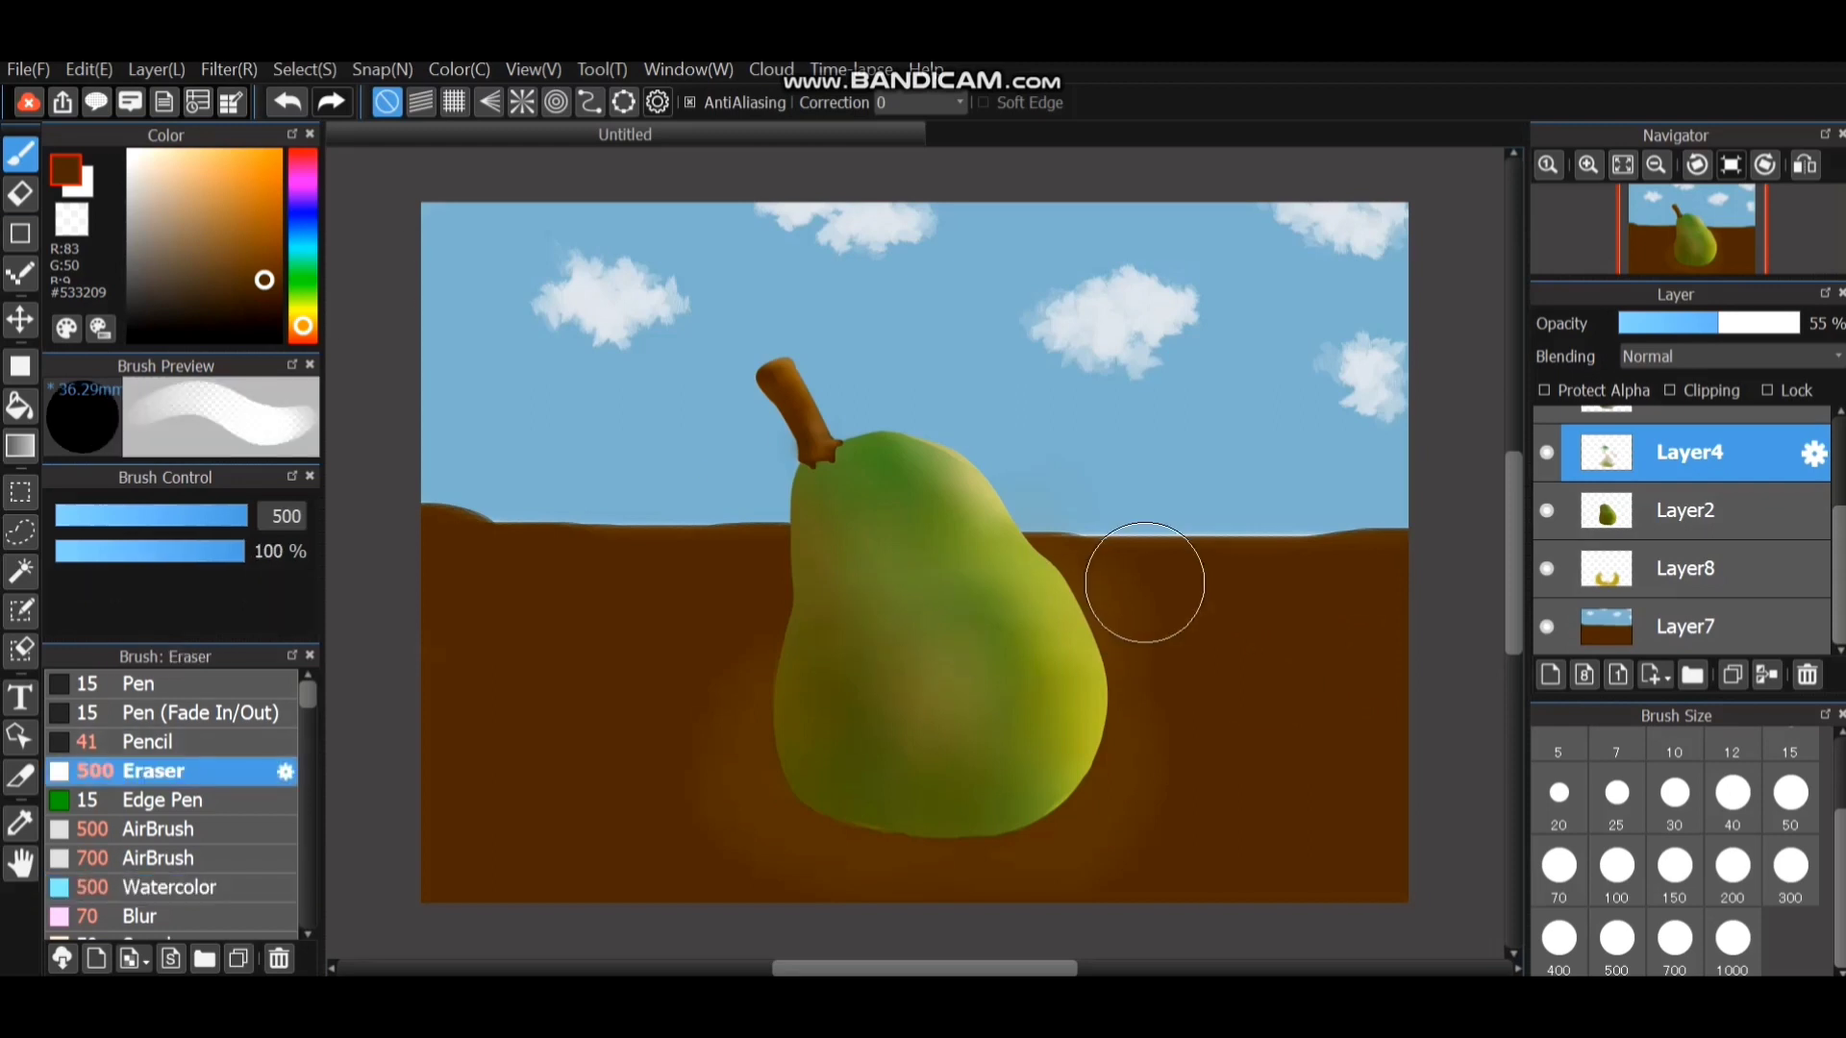
drag(1145, 583, 1148, 586)
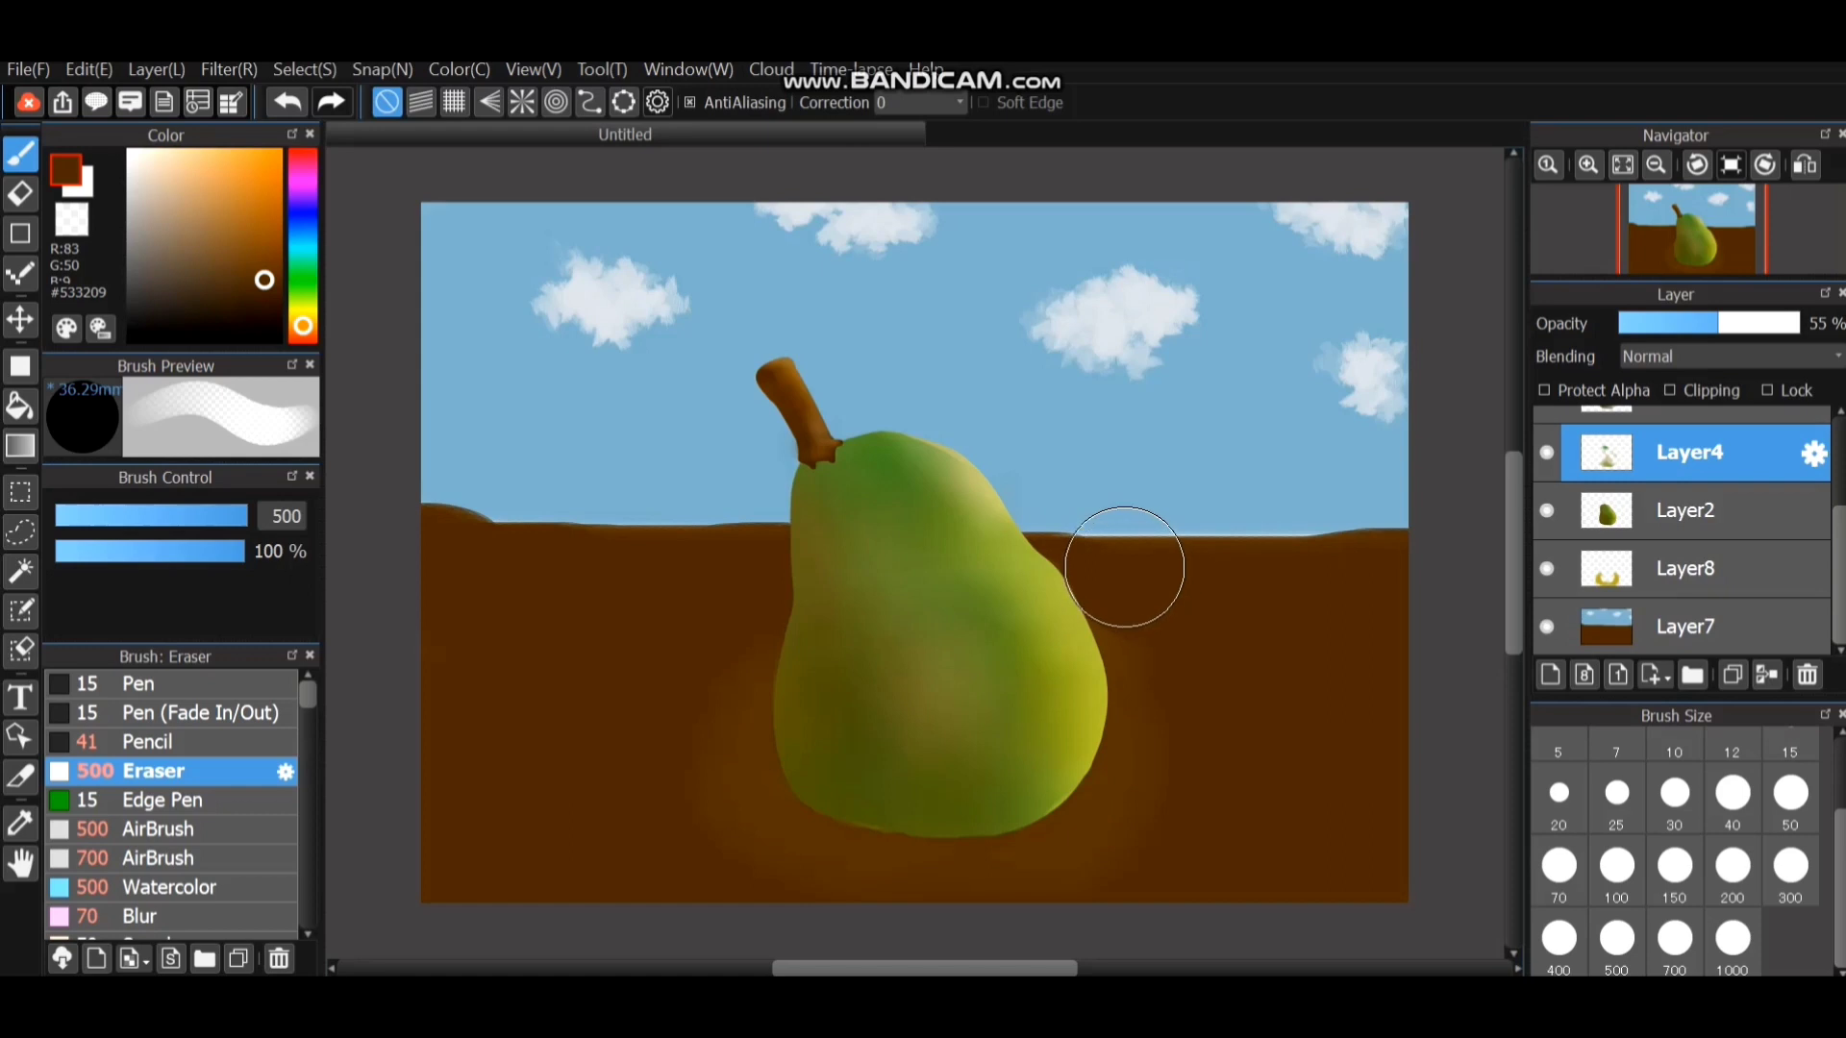
scroll(1170, 704, up, 2)
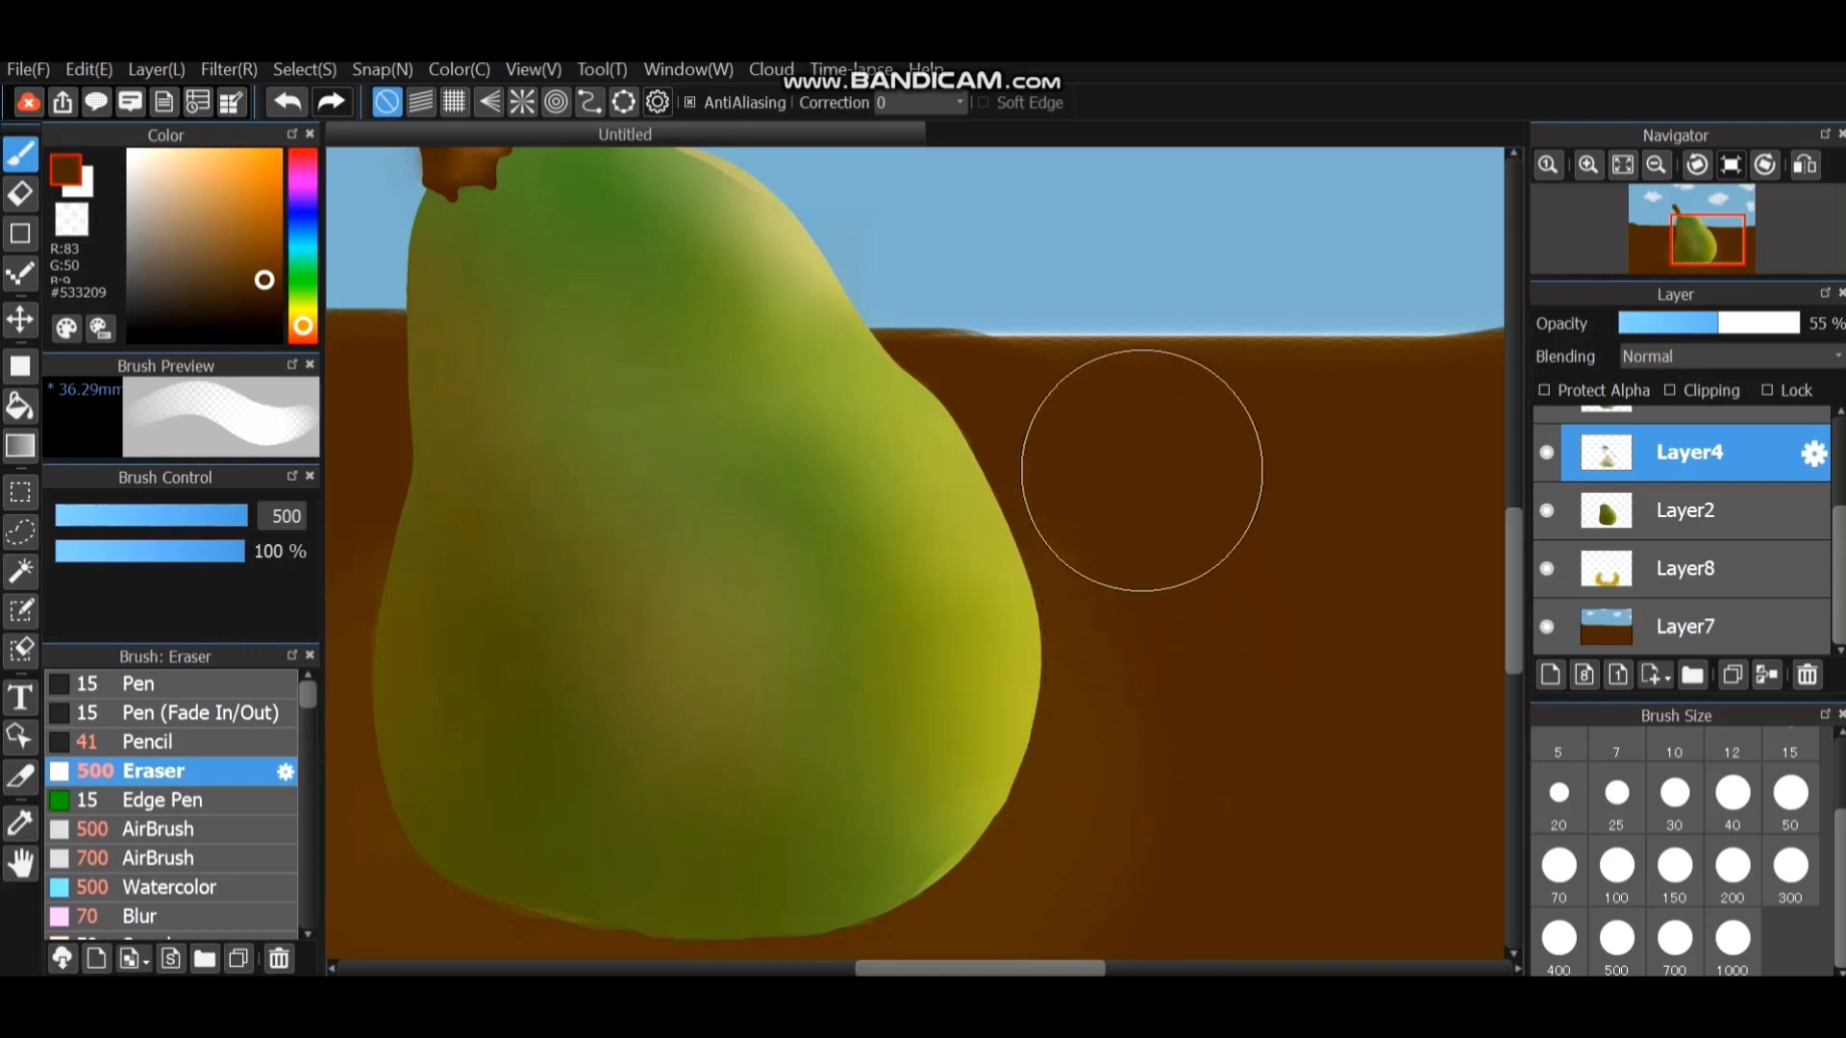
drag(1081, 968, 993, 968)
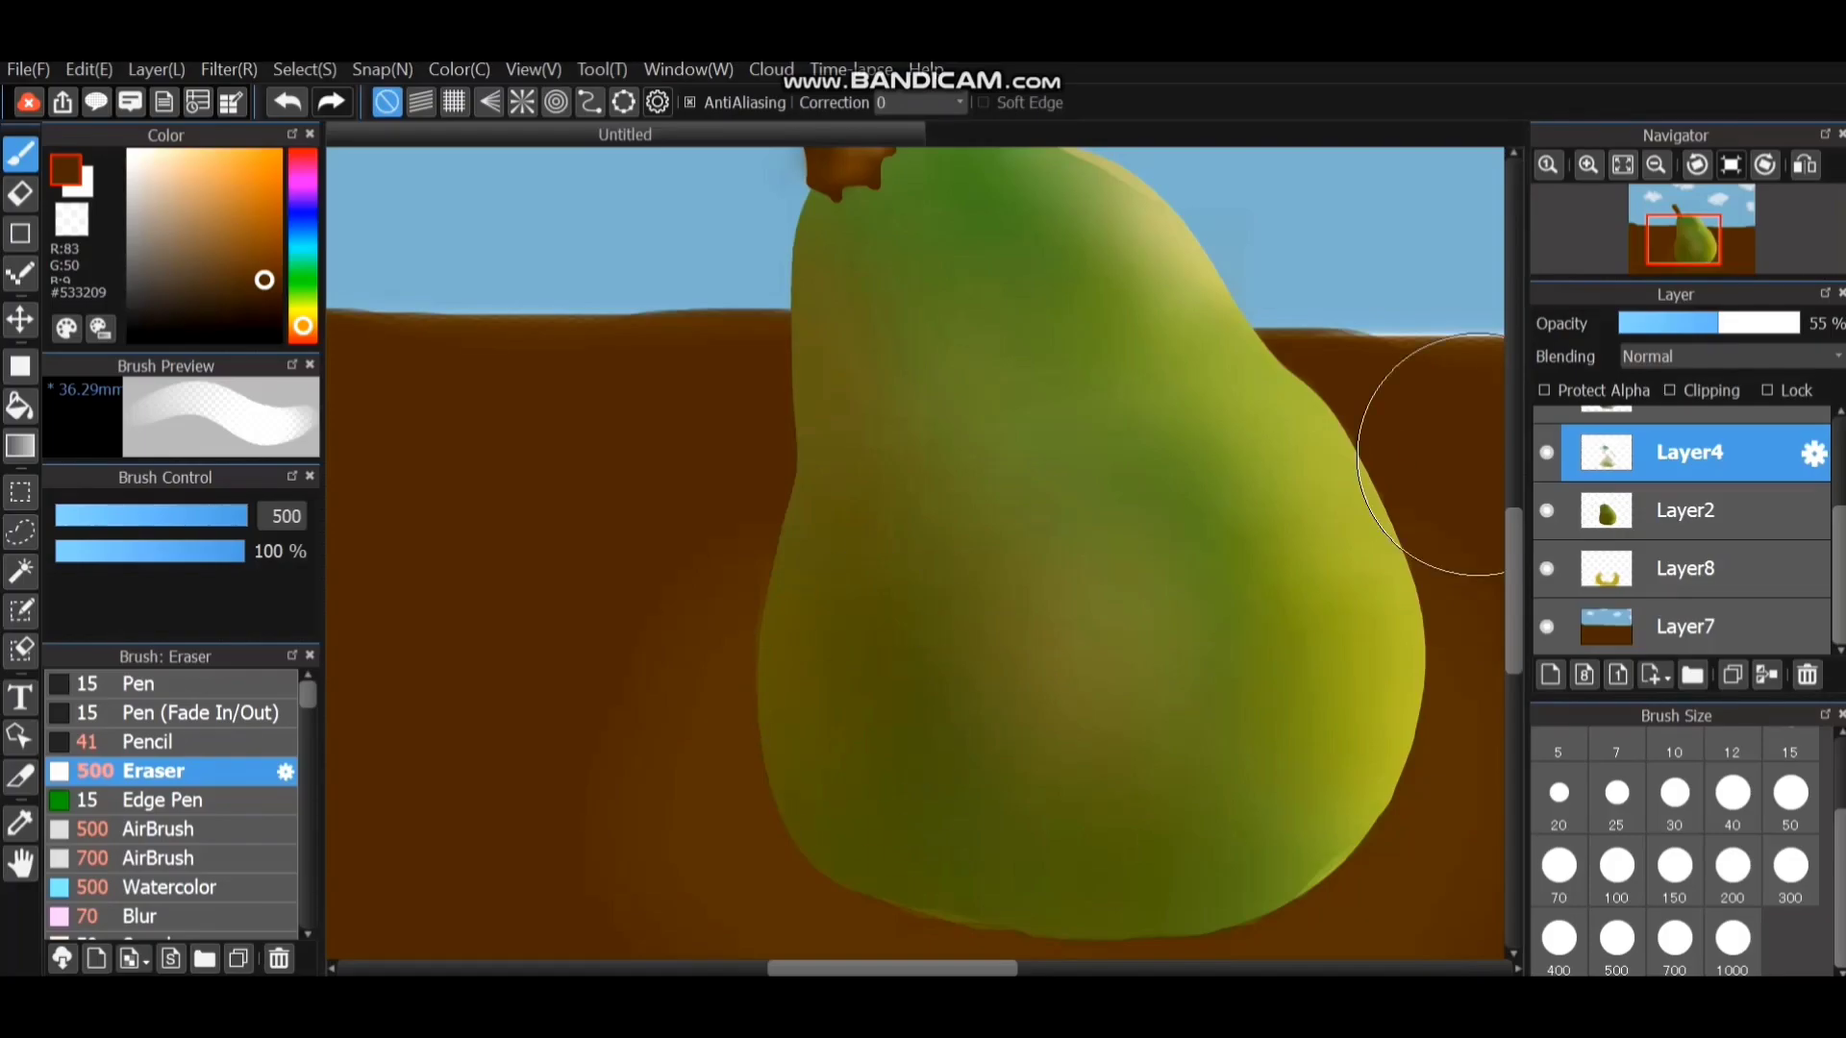
scroll(742, 651, down, 3)
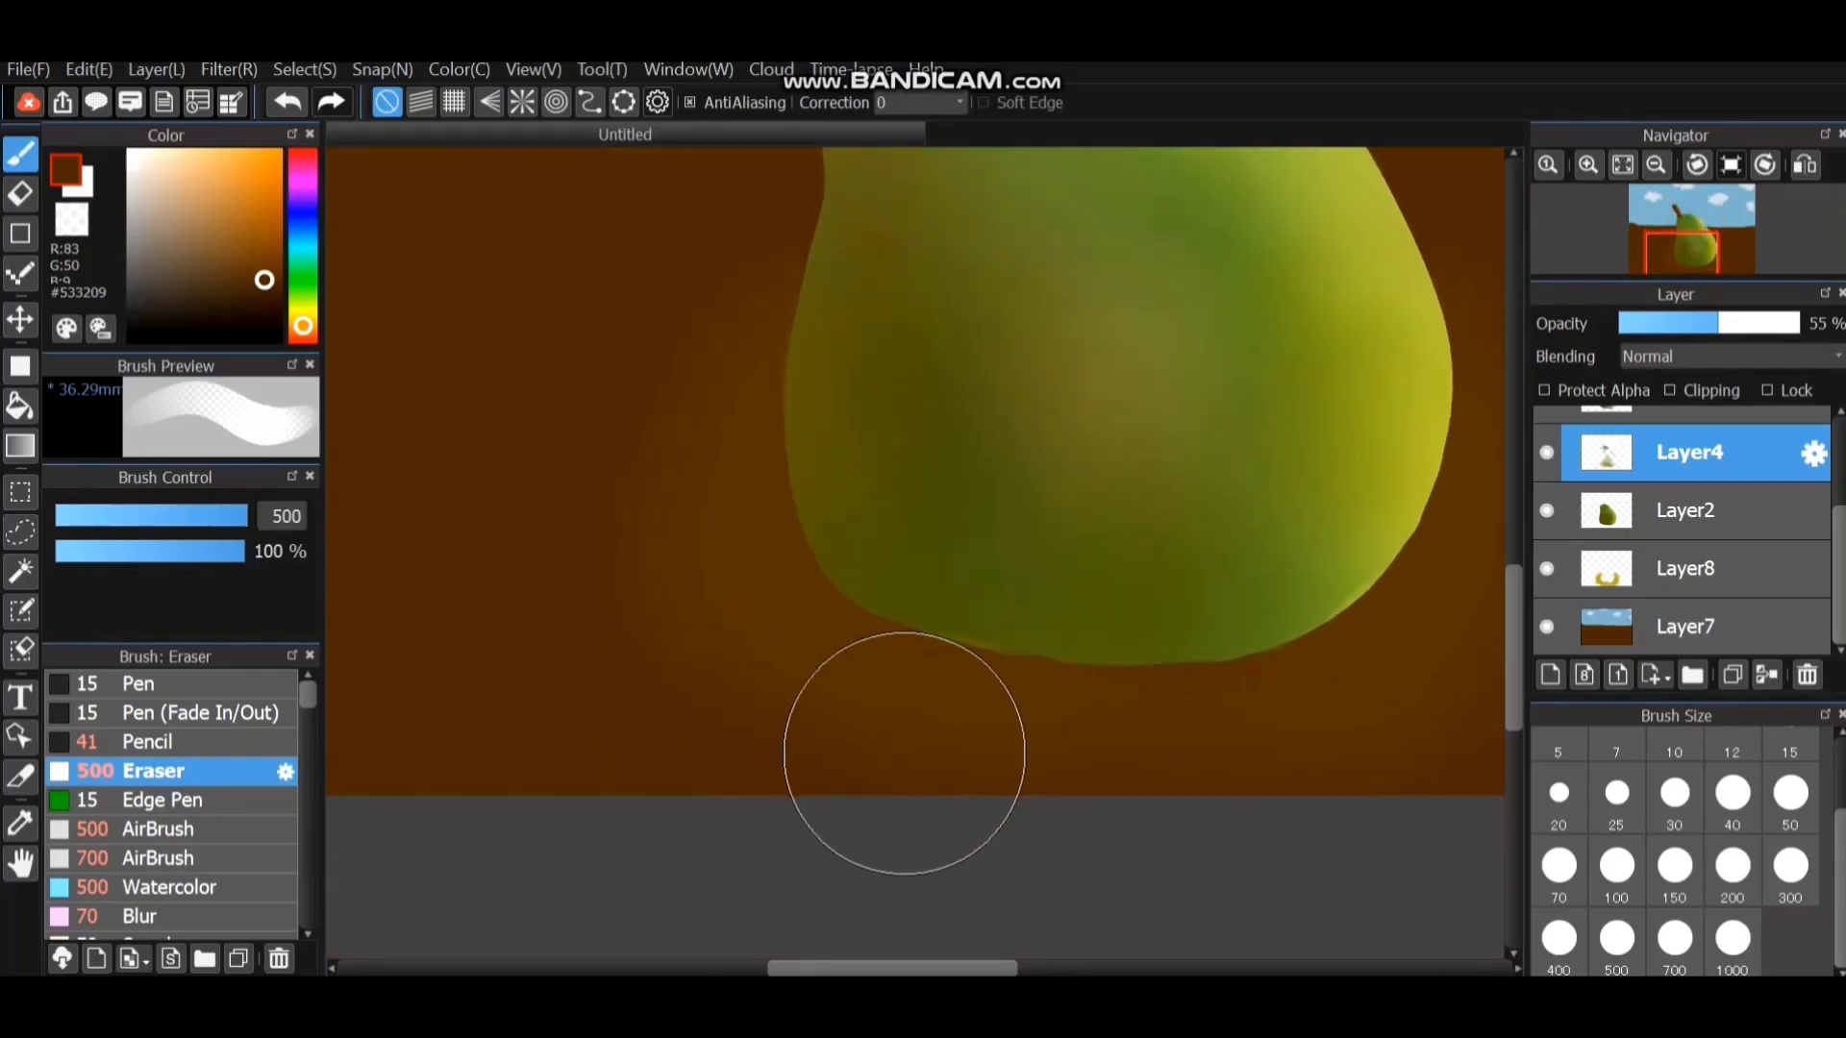
mouse_move(906, 752)
mouse_down()
mouse_move(895, 741)
mouse_move(1062, 783)
mouse_up()
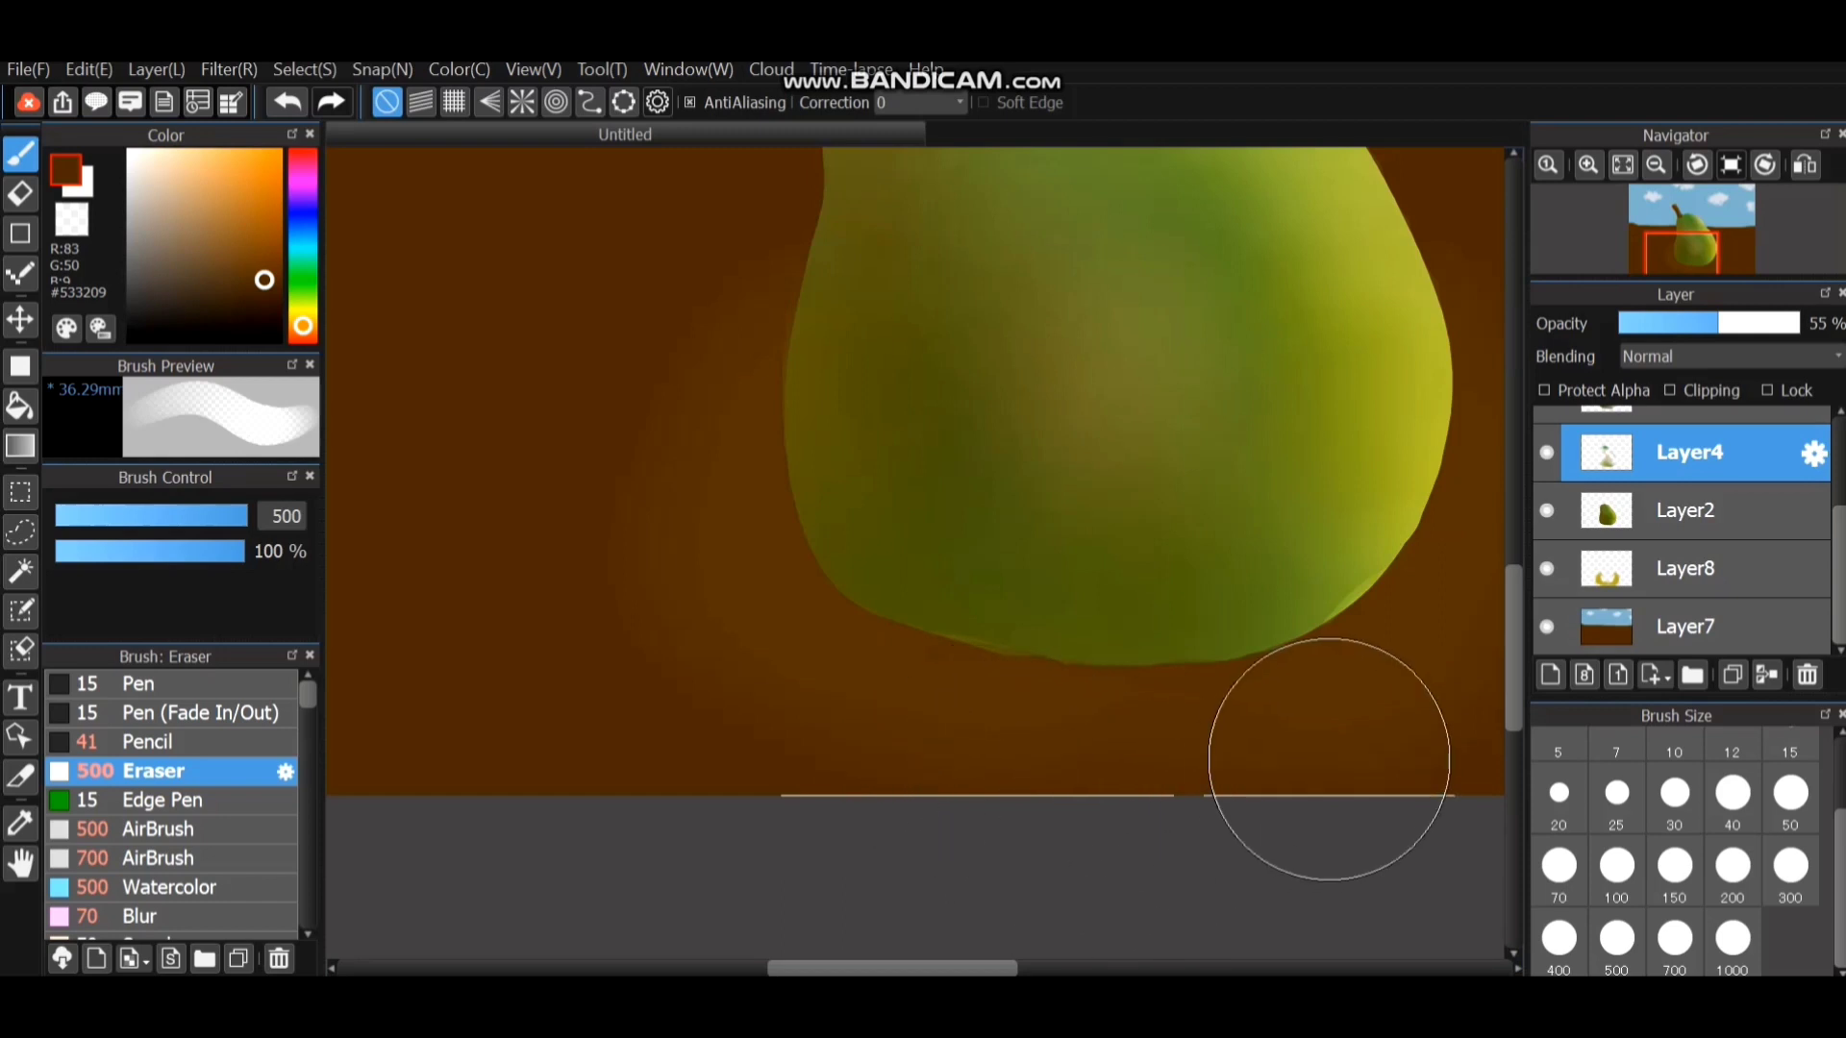
drag(948, 968, 1025, 968)
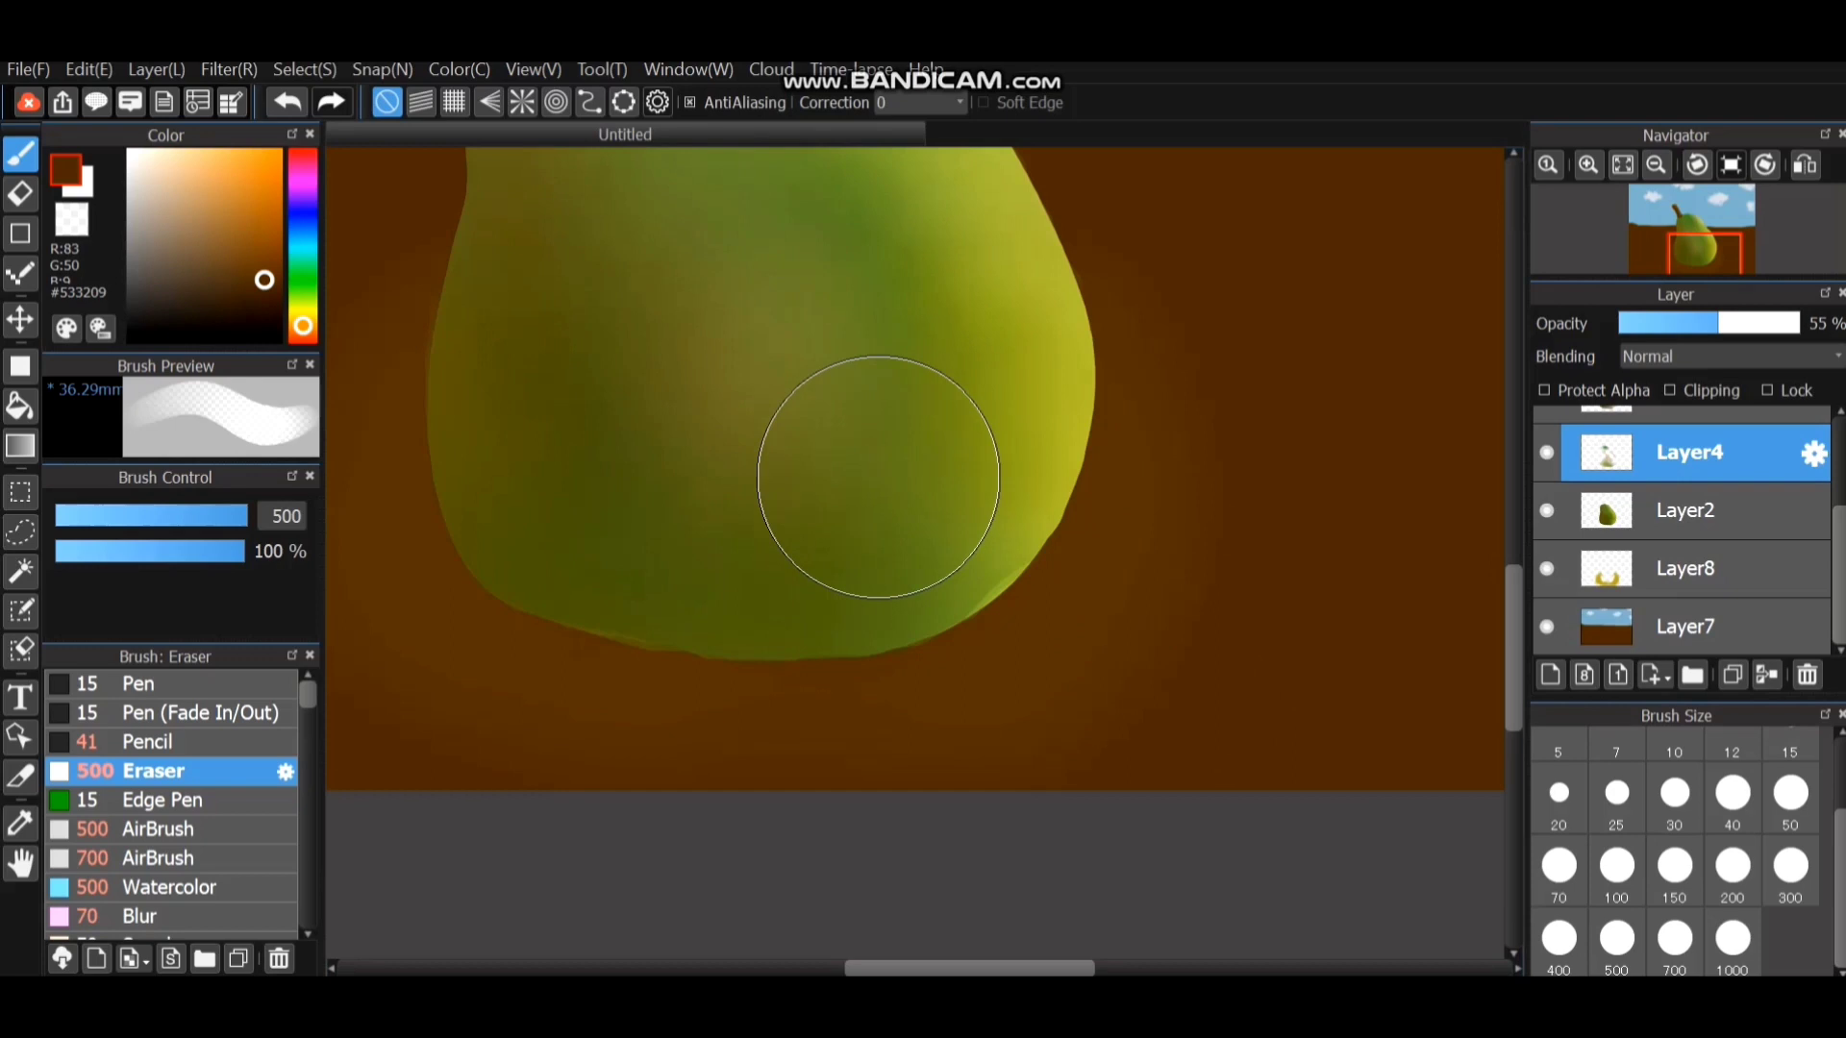
Toggle the visibility of Layer7 several times to compare the whole pear with and without its background.
scroll(879, 477, down, 5)
scroll(879, 608, up, 3)
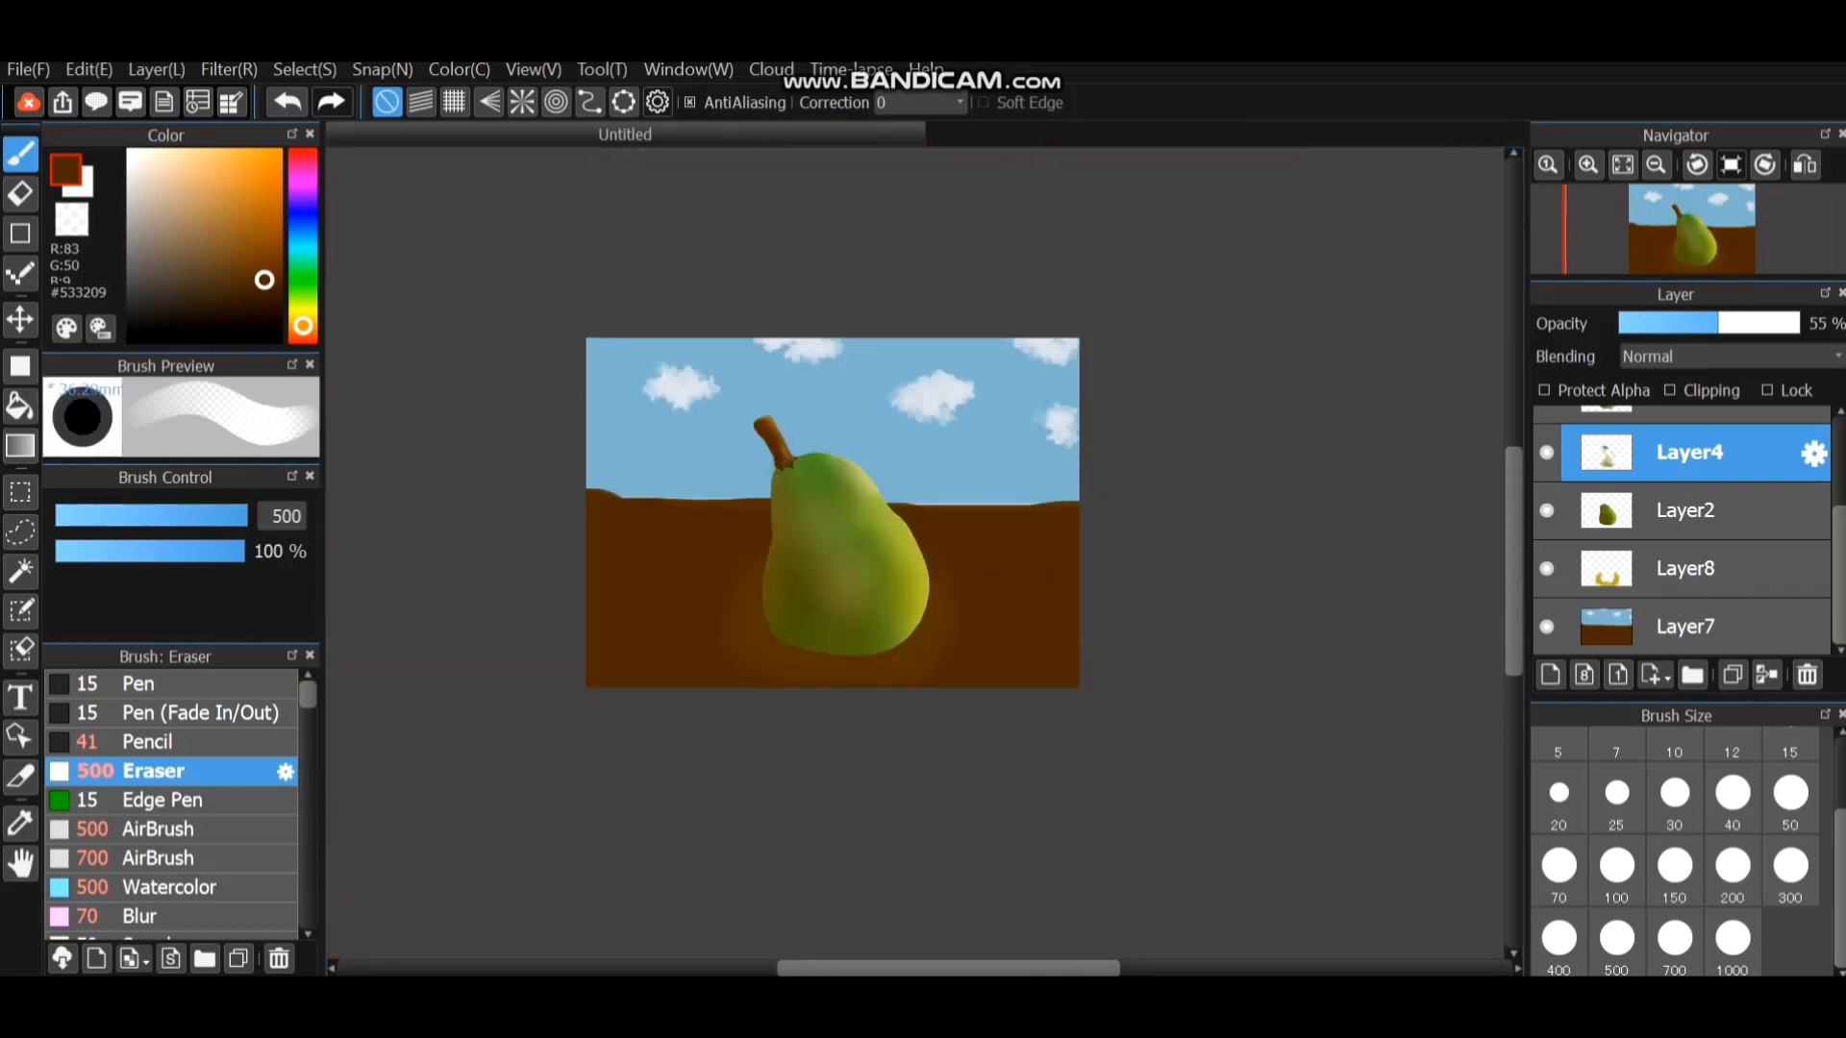
scroll(691, 580, up, 4)
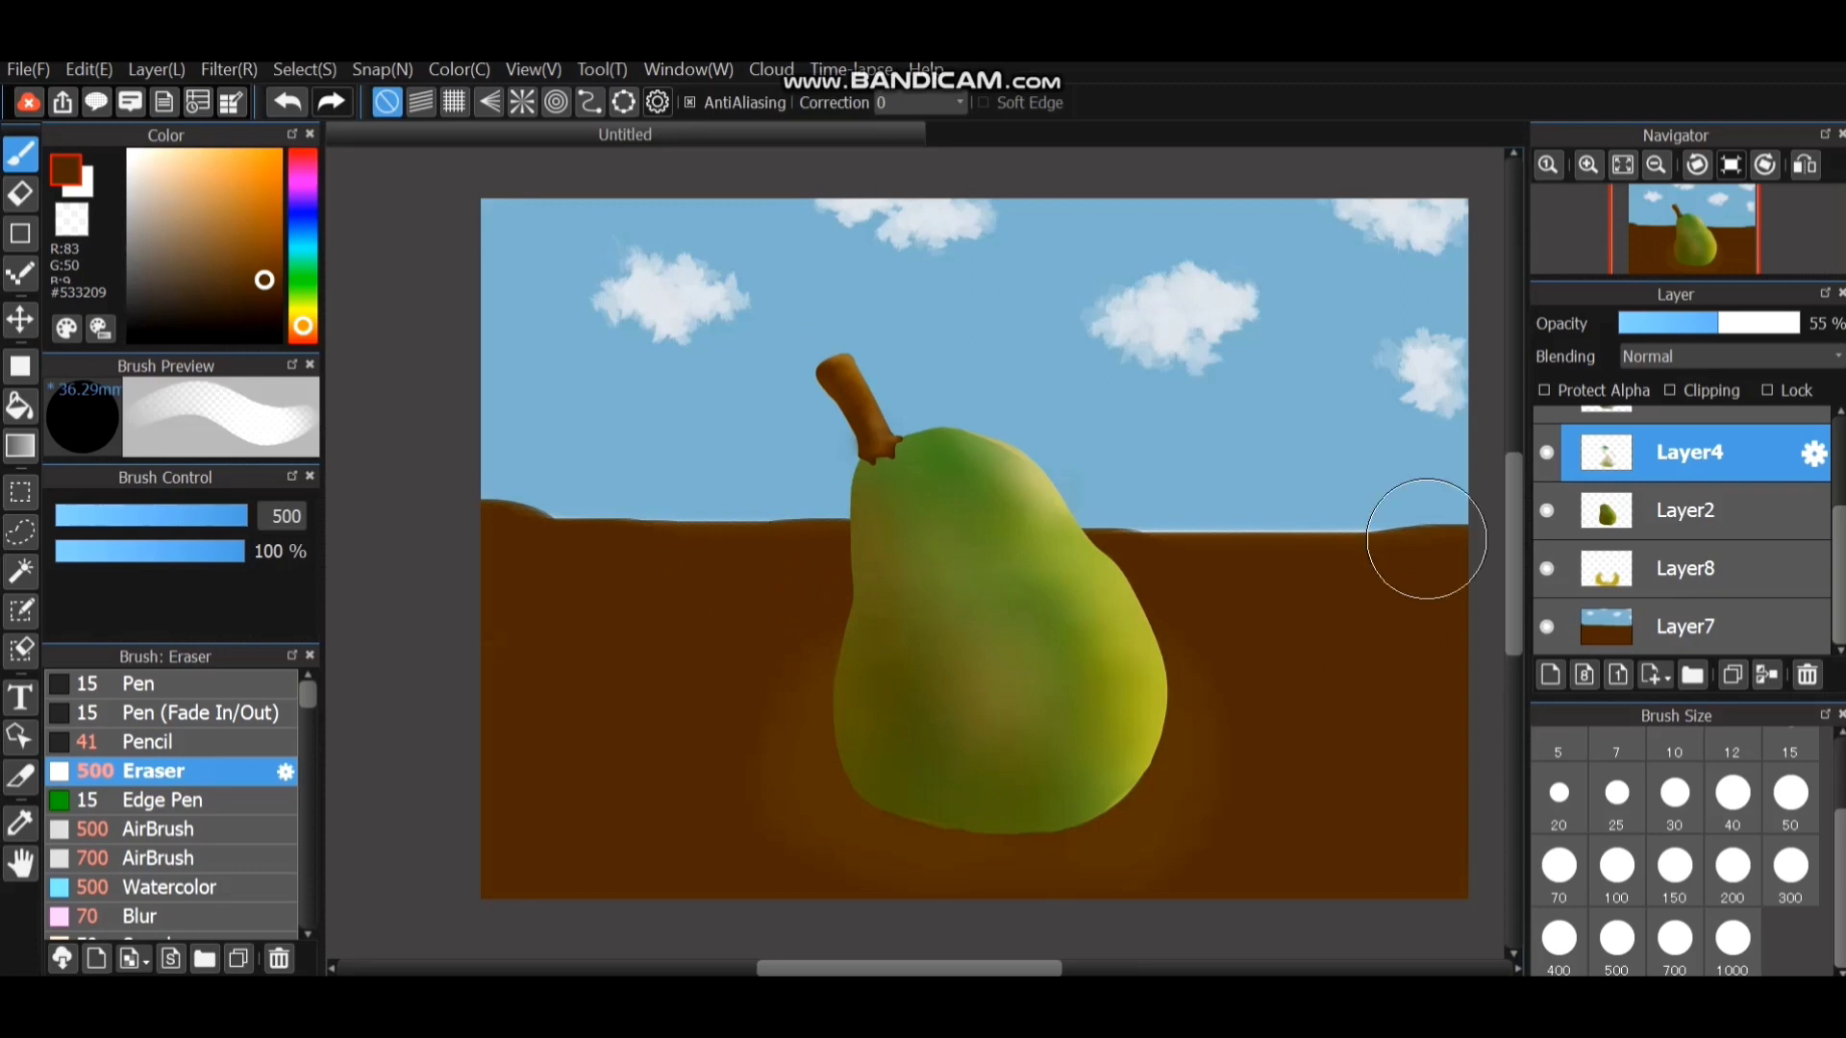
click(1546, 626)
click(1547, 626)
click(1547, 626)
click(1547, 626)
click(1547, 626)
click(1546, 625)
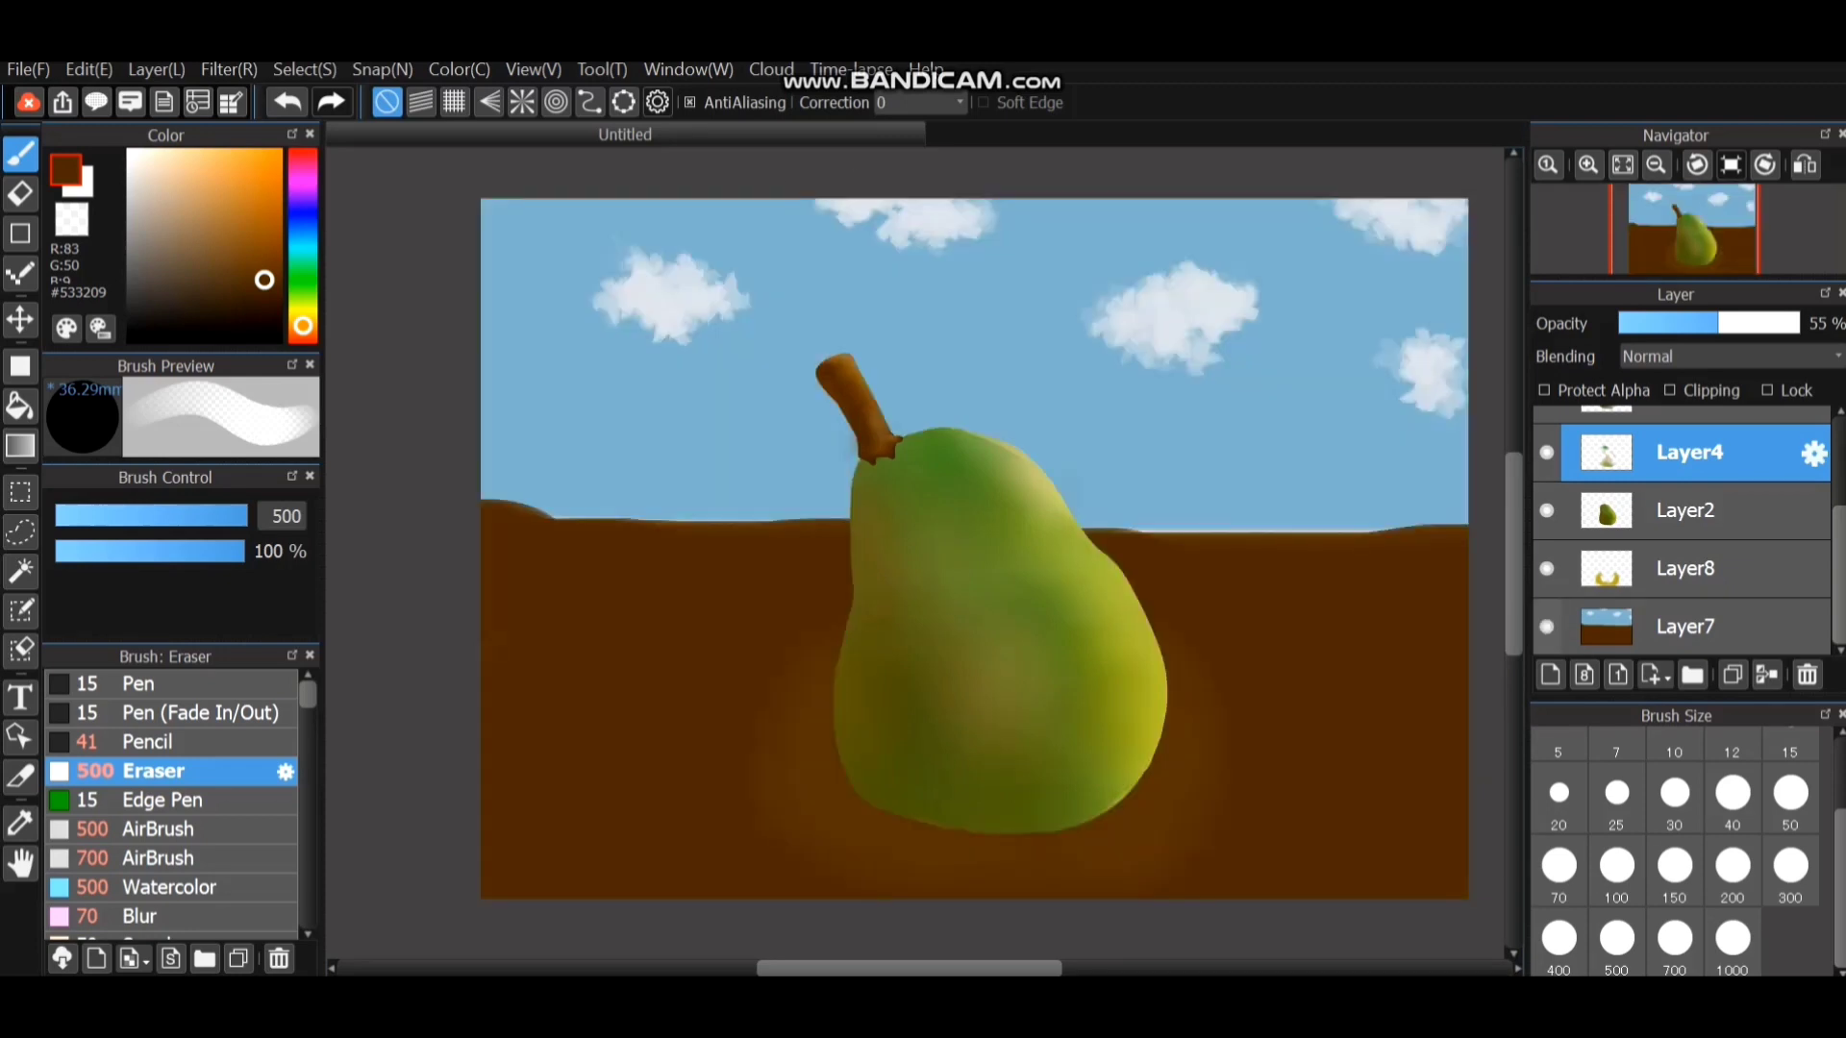